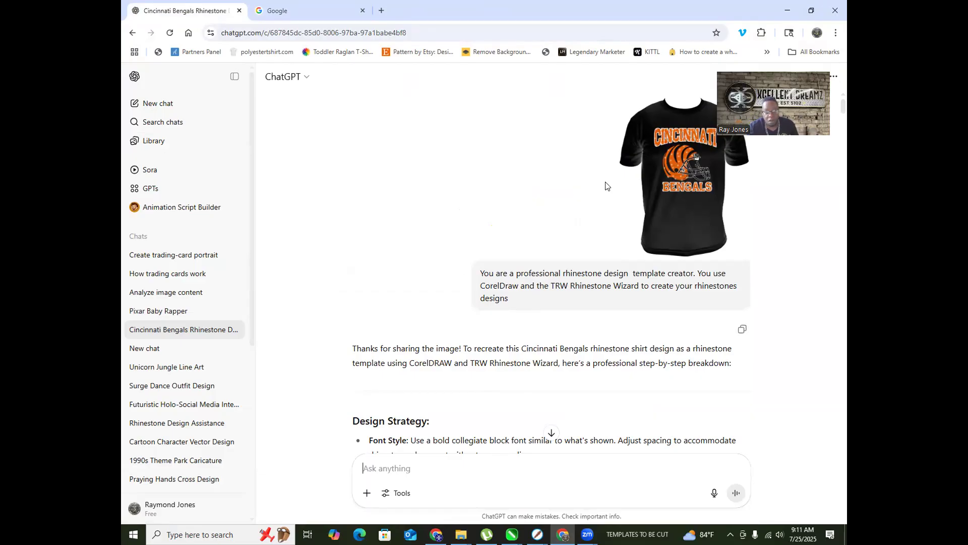
Step: Glance at the Bengals T-shirt reference image, then scroll down to the CorelDRAW production steps
{"action": "left_click", "coordinate": [681, 215]}
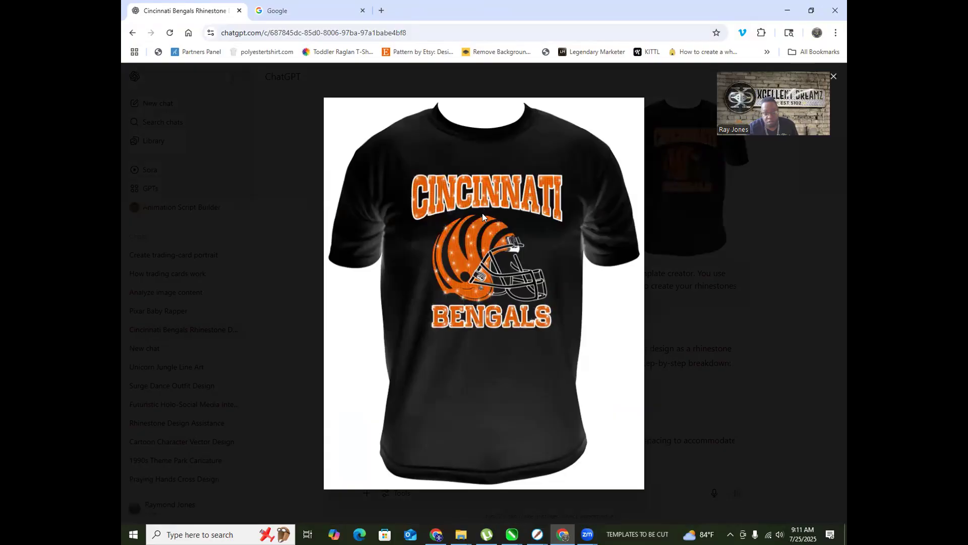
{"action": "left_click", "coordinate": [687, 288]}
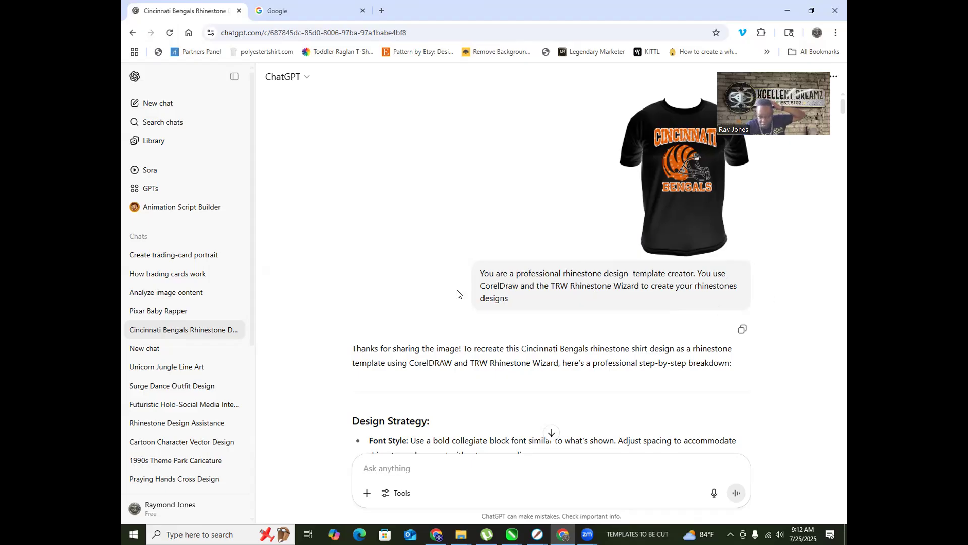
{"action": "scroll", "coordinate": [374, 330], "scroll_direction": "down", "scroll_amount": 2}
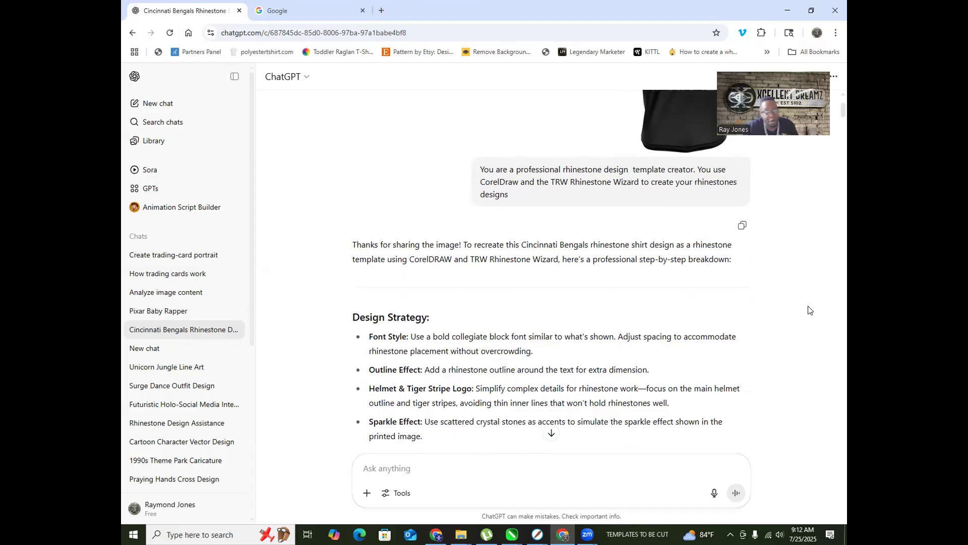
{"action": "scroll", "coordinate": [674, 297], "scroll_direction": "down", "scroll_amount": 2}
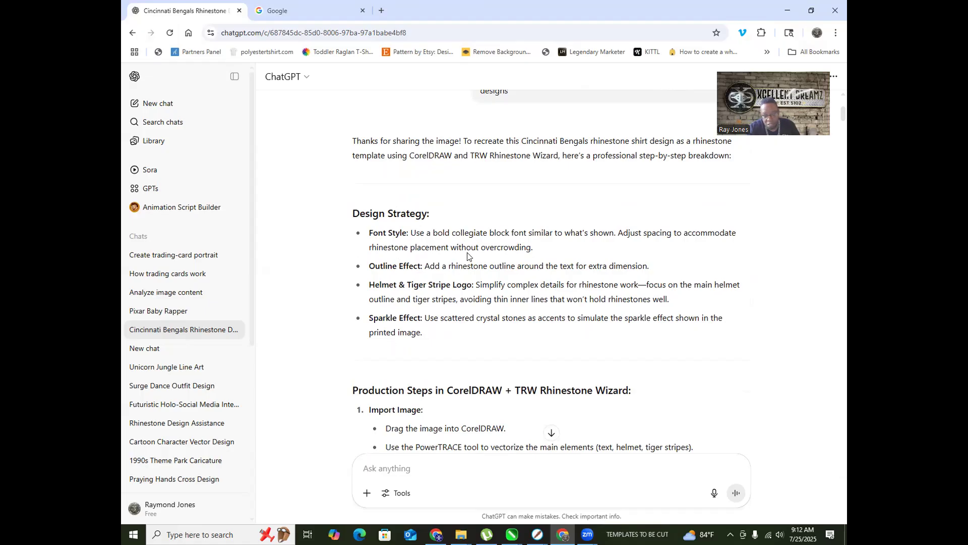
{"action": "scroll", "coordinate": [416, 312], "scroll_direction": "down", "scroll_amount": 1}
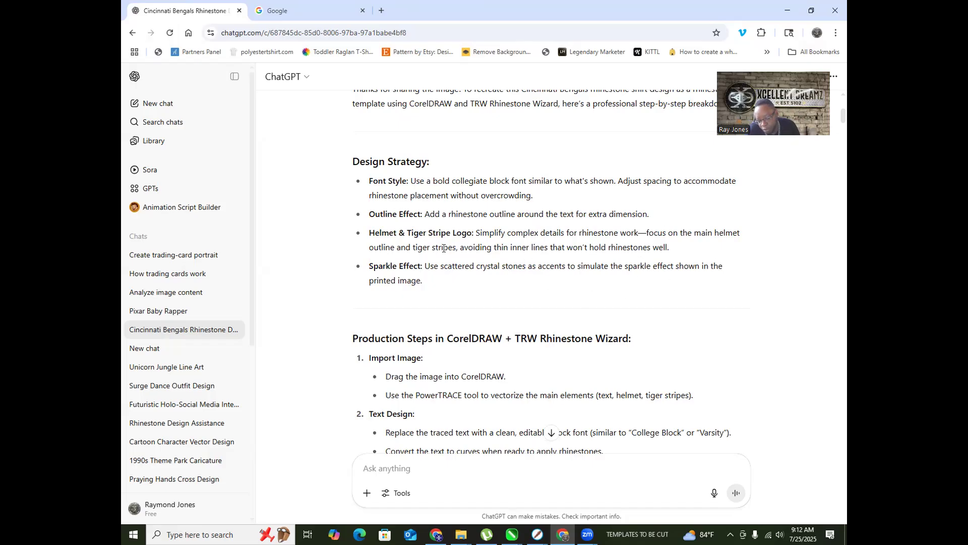
{"action": "scroll", "coordinate": [443, 248], "scroll_direction": "down", "scroll_amount": 3}
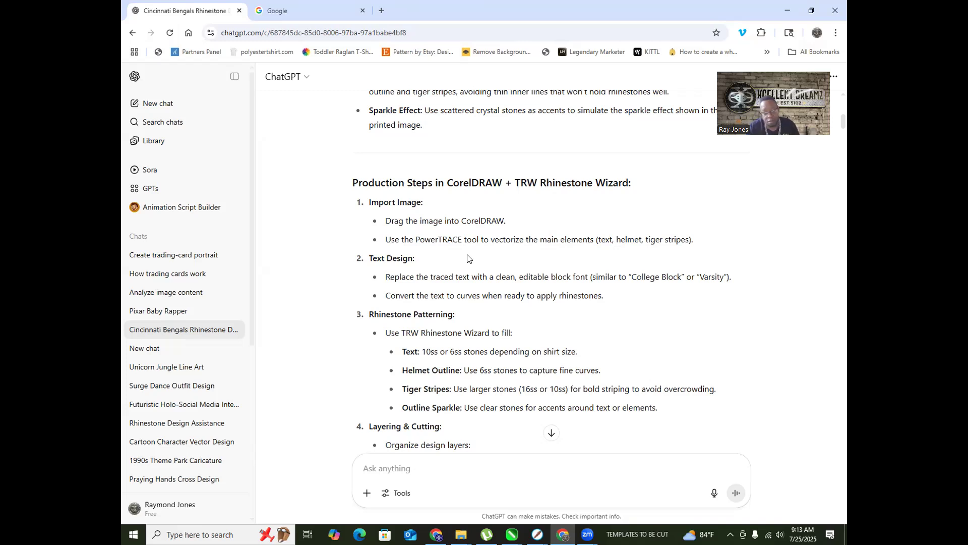
Step: Scroll to the layering plan: orange stones for text and tiger stripes, crystal for accents
{"action": "scroll", "coordinate": [393, 242], "scroll_direction": "down", "scroll_amount": 2}
{"action": "scroll", "coordinate": [384, 160], "scroll_direction": "up", "scroll_amount": 1}
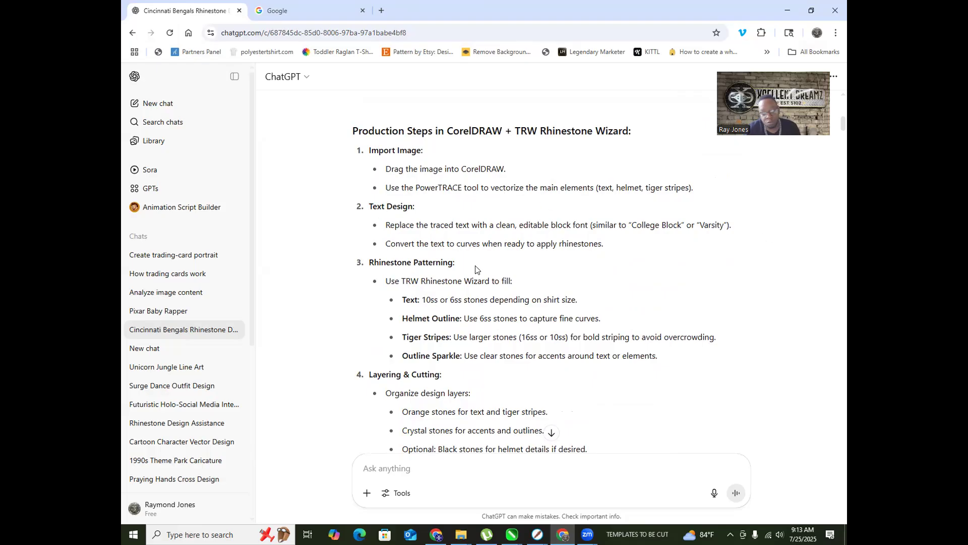
{"action": "scroll", "coordinate": [426, 130], "scroll_direction": "down", "scroll_amount": 1}
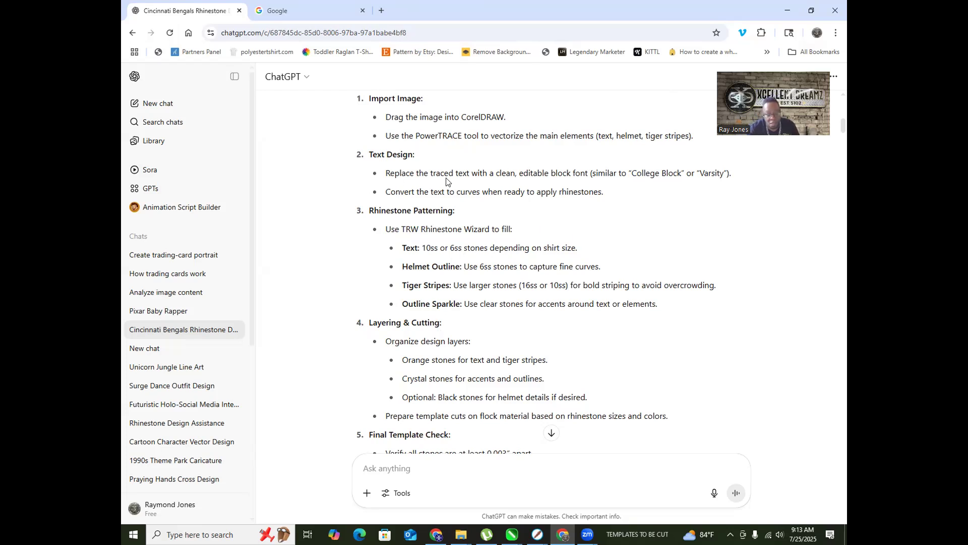
{"action": "scroll", "coordinate": [447, 182], "scroll_direction": "down", "scroll_amount": 2}
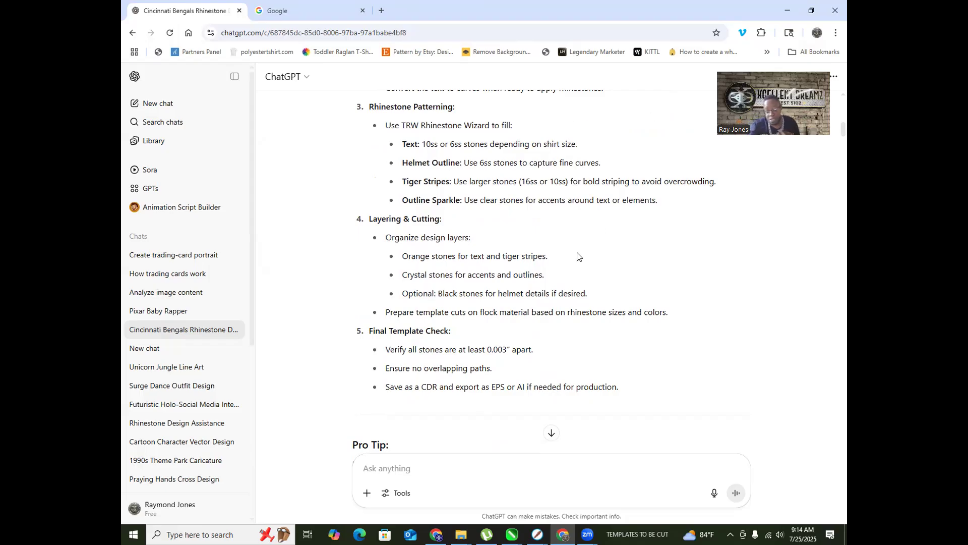
Step: Scroll back and forth through the Pro Tip and the clarifying questions
{"action": "scroll", "coordinate": [508, 174], "scroll_direction": "down", "scroll_amount": 5}
{"action": "scroll", "coordinate": [505, 131], "scroll_direction": "up", "scroll_amount": 8}
{"action": "scroll", "coordinate": [503, 126], "scroll_direction": "down", "scroll_amount": 7}
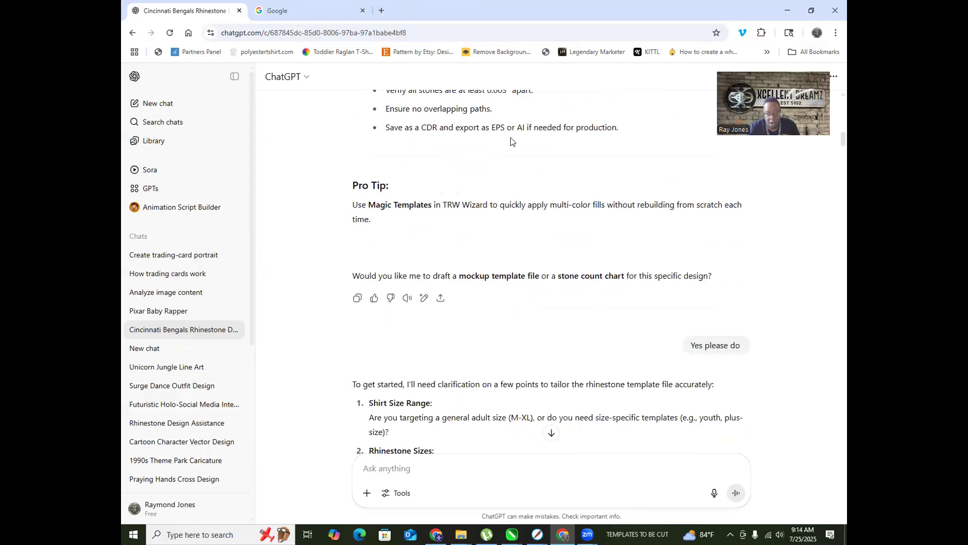
{"action": "scroll", "coordinate": [375, 220], "scroll_direction": "up", "scroll_amount": 1}
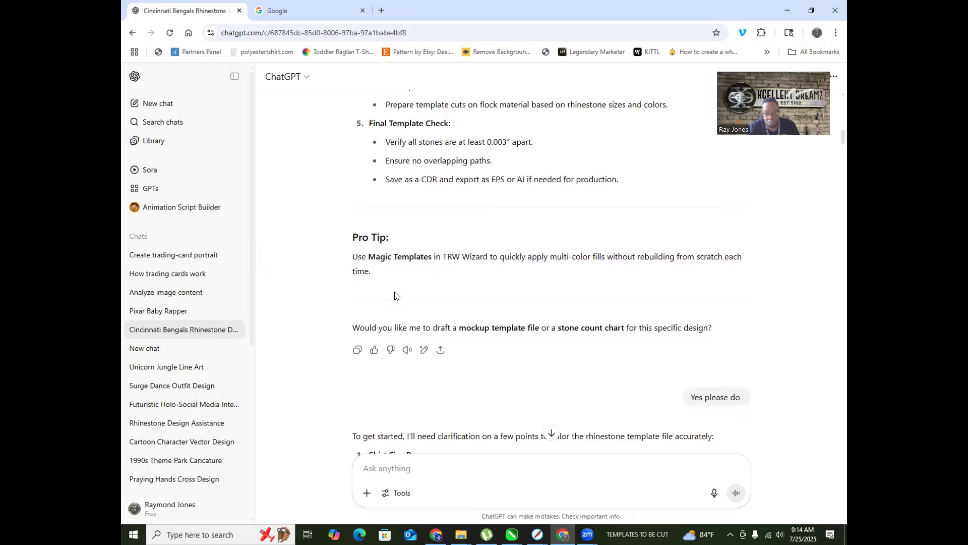
{"action": "scroll", "coordinate": [469, 207], "scroll_direction": "down", "scroll_amount": 3}
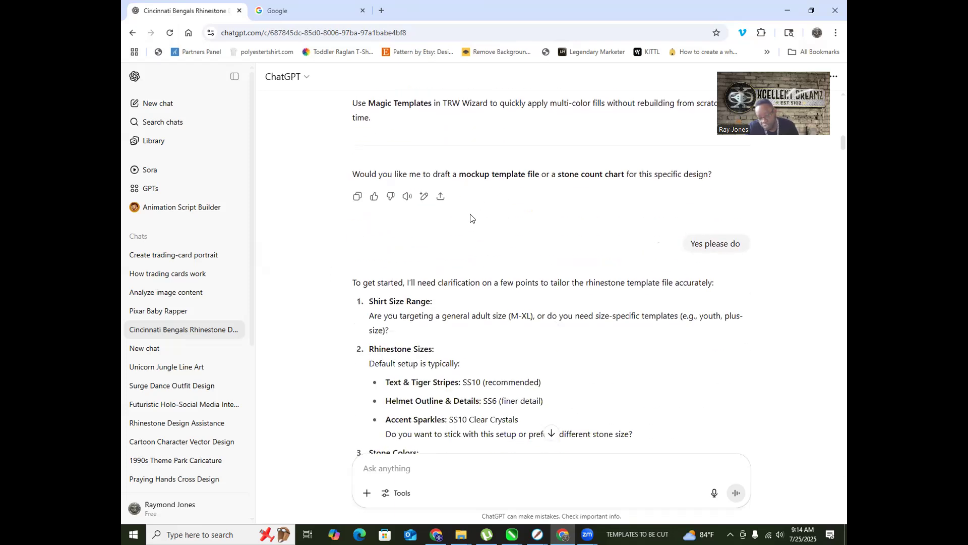
{"action": "scroll", "coordinate": [551, 200], "scroll_direction": "up", "scroll_amount": 2}
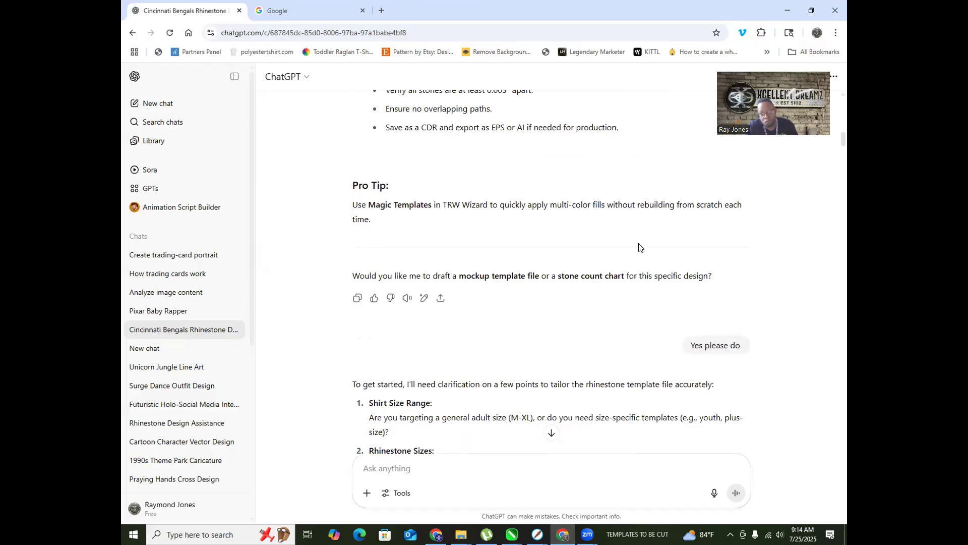
{"action": "scroll", "coordinate": [463, 211], "scroll_direction": "down", "scroll_amount": 1}
{"action": "scroll", "coordinate": [462, 214], "scroll_direction": "down", "scroll_amount": 2}
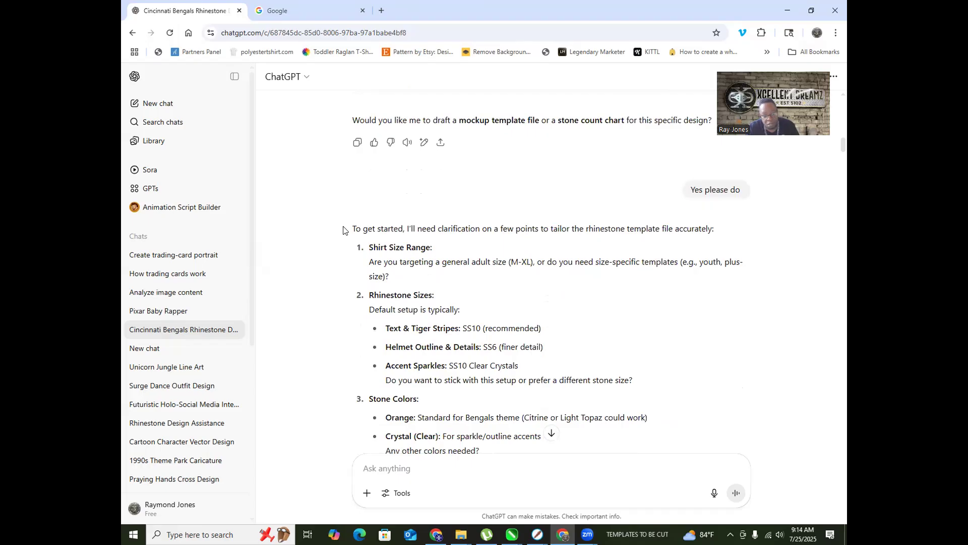
{"action": "scroll", "coordinate": [375, 230], "scroll_direction": "up", "scroll_amount": 2}
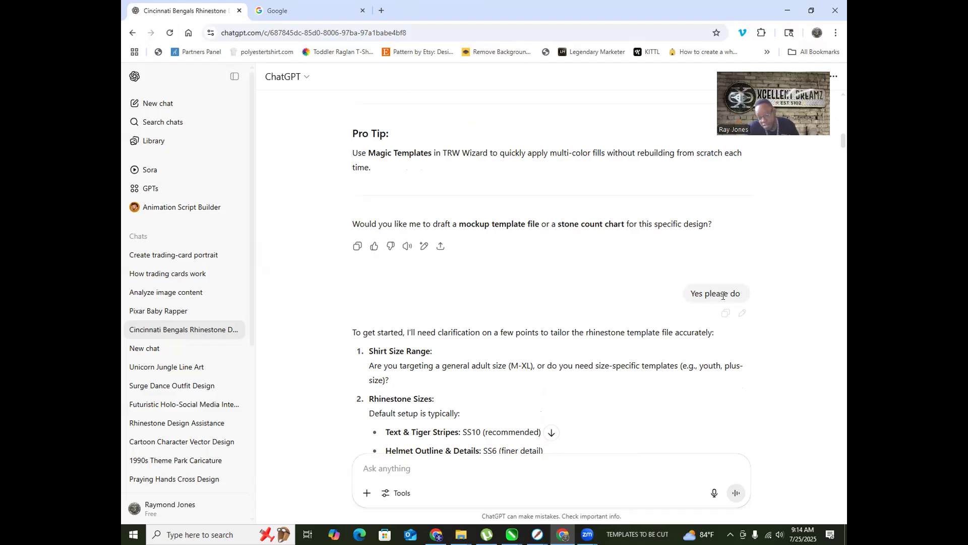
Step: Scroll down to the answer giving XL shirts, ss10 stones, three colours and SVG format
{"action": "scroll", "coordinate": [613, 320], "scroll_direction": "down", "scroll_amount": 1}
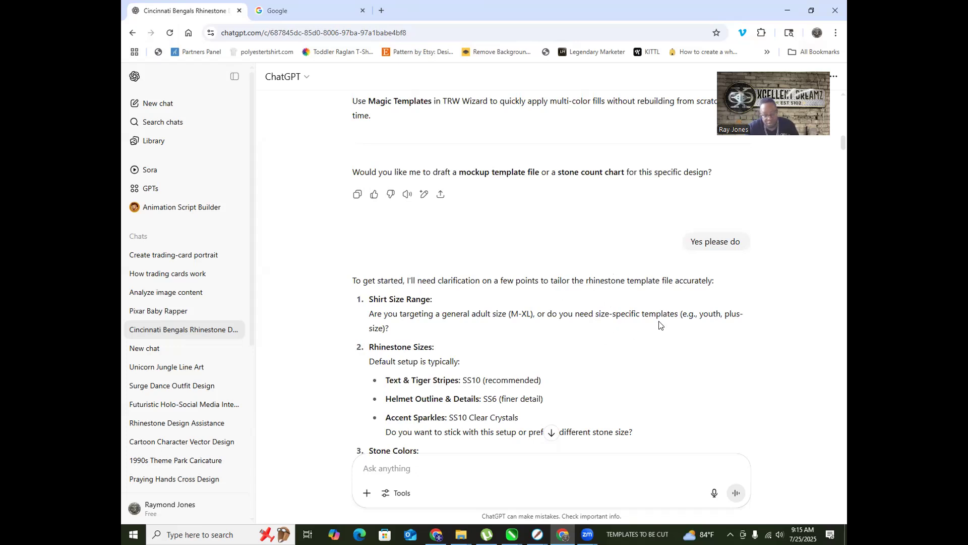
{"action": "scroll", "coordinate": [621, 303], "scroll_direction": "down", "scroll_amount": 2}
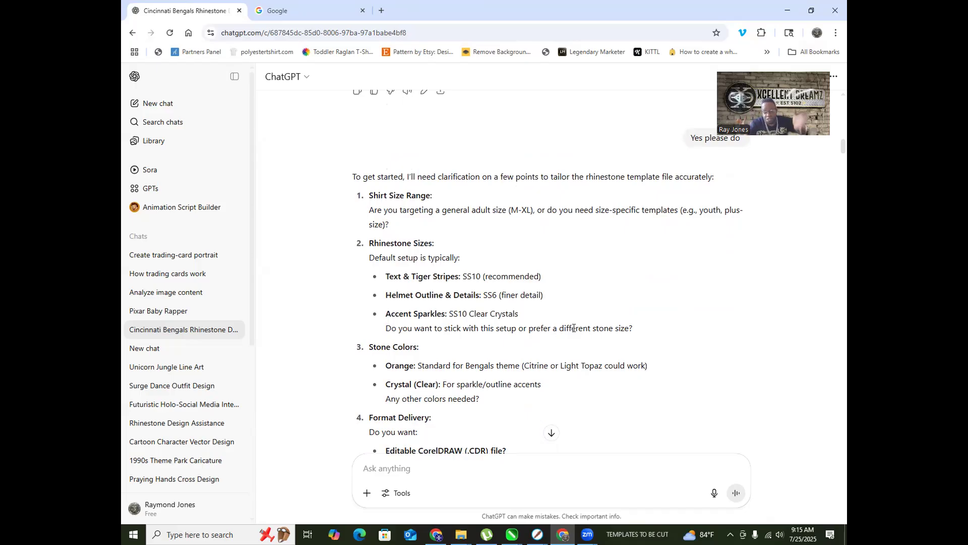
{"action": "scroll", "coordinate": [310, 194], "scroll_direction": "down", "scroll_amount": 2}
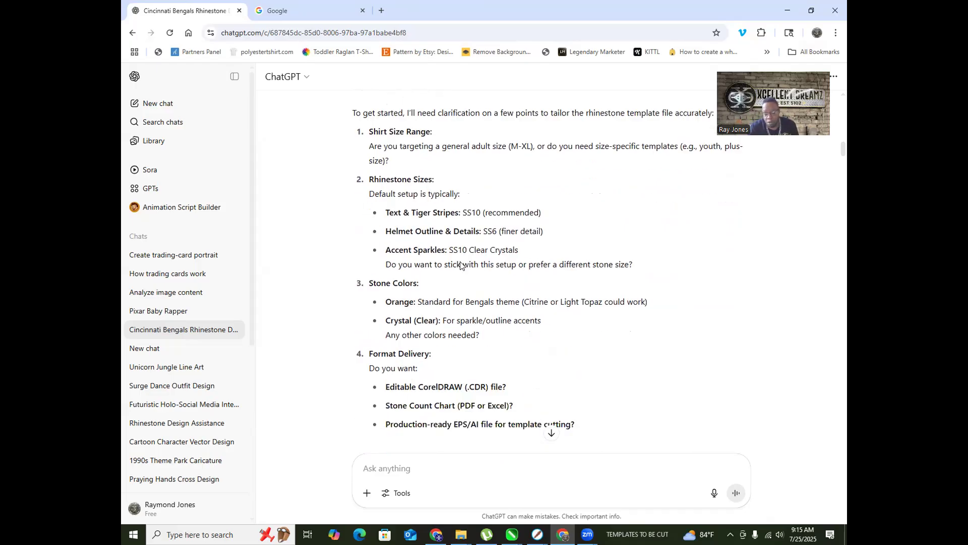
{"action": "scroll", "coordinate": [460, 209], "scroll_direction": "up", "scroll_amount": 1}
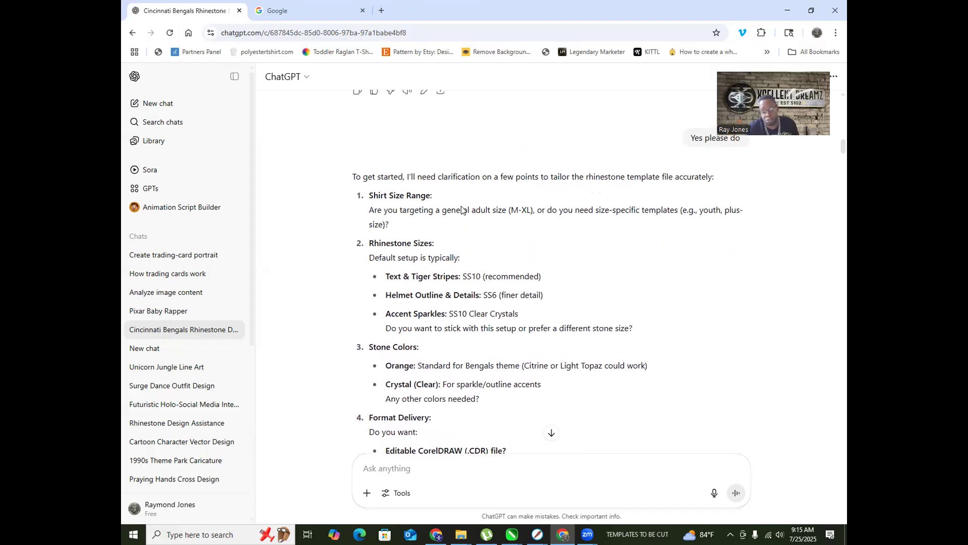
{"action": "scroll", "coordinate": [415, 252], "scroll_direction": "down", "scroll_amount": 2}
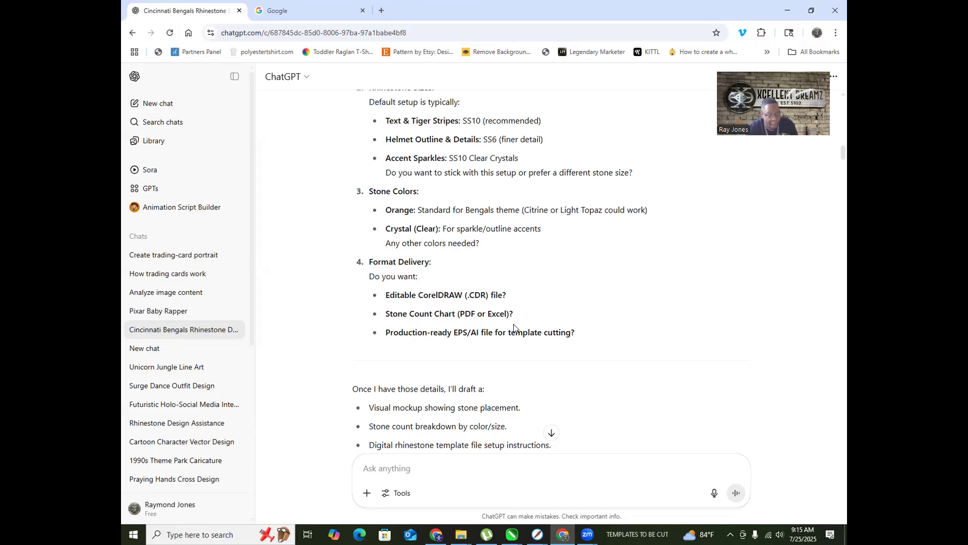
{"action": "scroll", "coordinate": [513, 326], "scroll_direction": "down", "scroll_amount": 3}
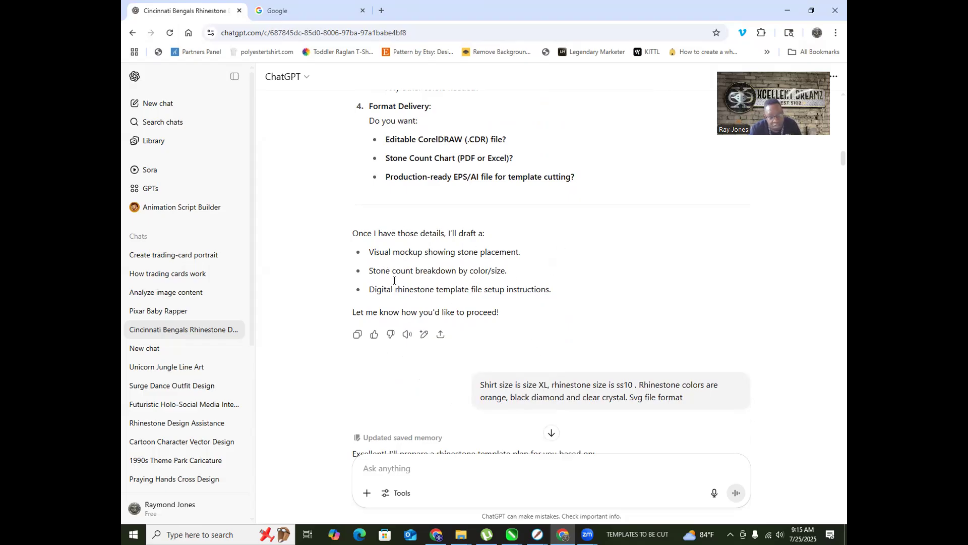
Step: Scroll past Next Steps to the CINCINNATI / BENGALS tiger-helmet rhinestone mockup
{"action": "scroll", "coordinate": [454, 287], "scroll_direction": "down", "scroll_amount": 2}
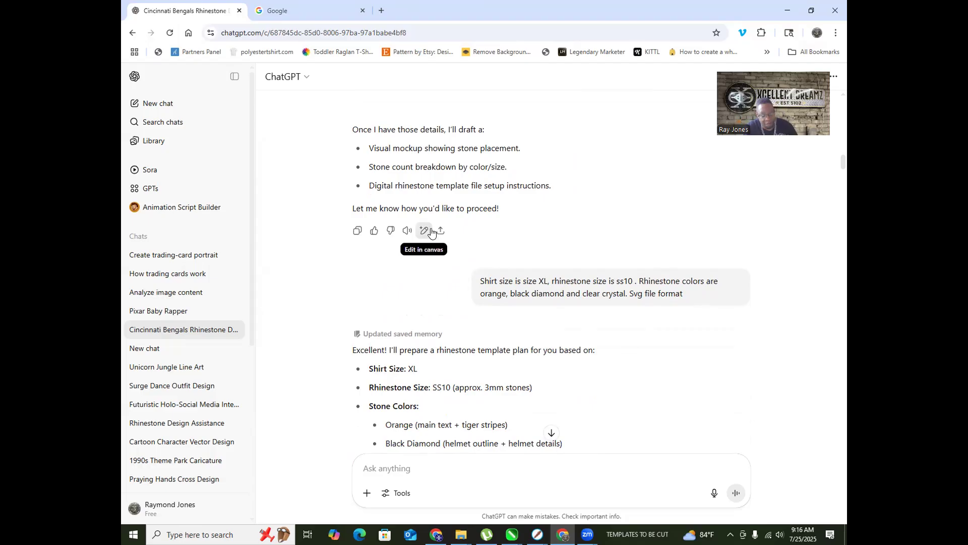
{"action": "scroll", "coordinate": [424, 230], "scroll_direction": "down", "scroll_amount": 2}
{"action": "mouse_move", "coordinate": [424, 229]}
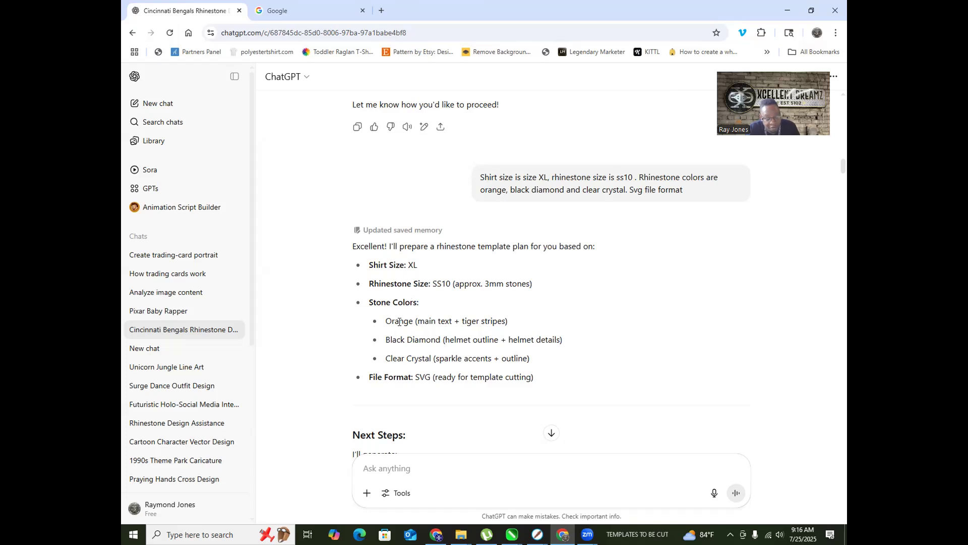
{"action": "scroll", "coordinate": [399, 321], "scroll_direction": "down", "scroll_amount": 2}
{"action": "scroll", "coordinate": [421, 248], "scroll_direction": "down", "scroll_amount": 2}
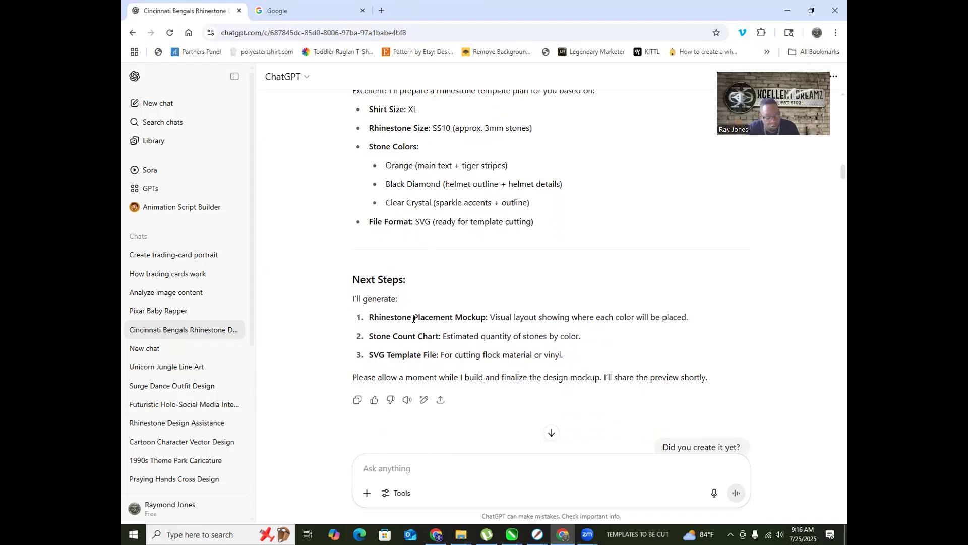
{"action": "scroll", "coordinate": [518, 334], "scroll_direction": "down", "scroll_amount": 2}
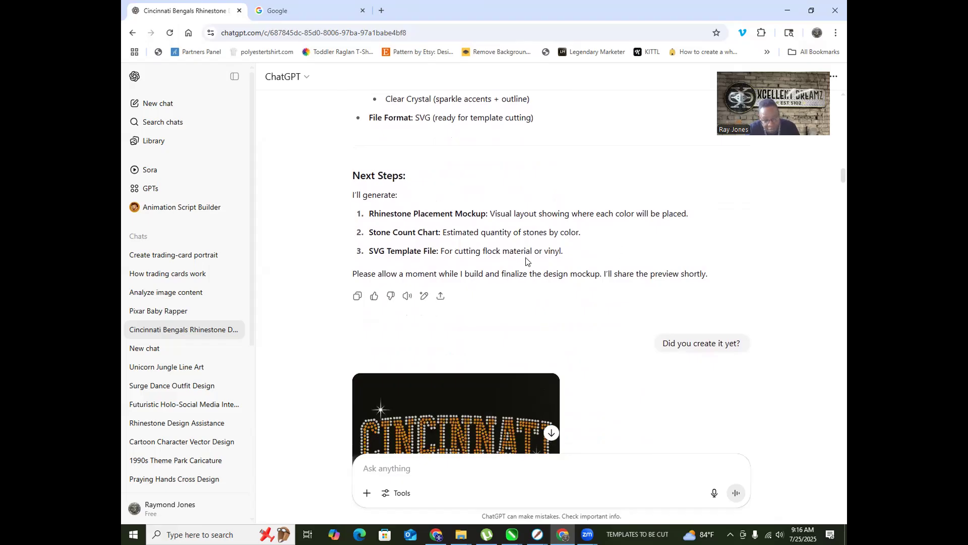
{"action": "scroll", "coordinate": [469, 242], "scroll_direction": "down", "scroll_amount": 3}
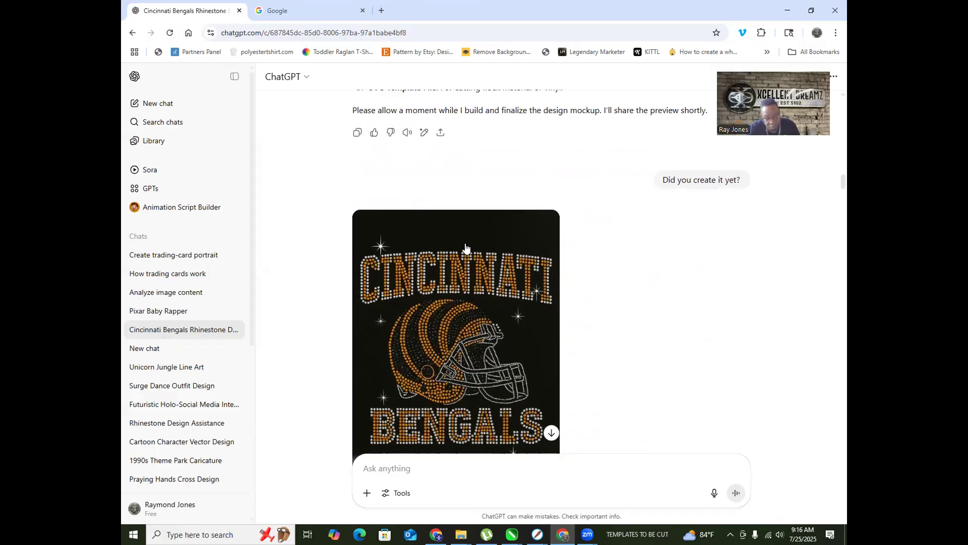
{"action": "scroll", "coordinate": [465, 247], "scroll_direction": "down", "scroll_amount": 3}
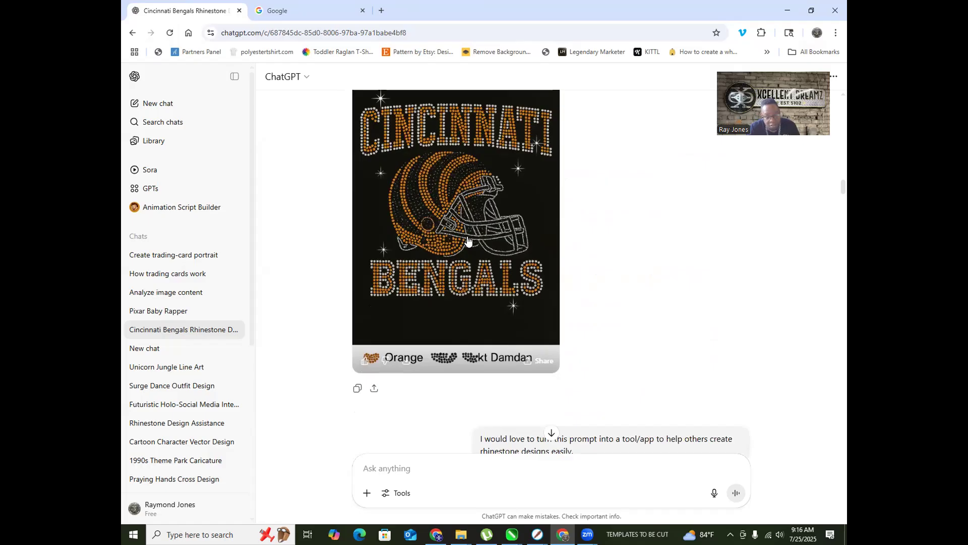
Step: Open the Bengals rhinestone mockup full-size and look over its 2,532-stone colour breakdown
{"action": "left_click", "coordinate": [468, 241]}
{"action": "scroll", "coordinate": [445, 280], "scroll_direction": "down", "scroll_amount": 1}
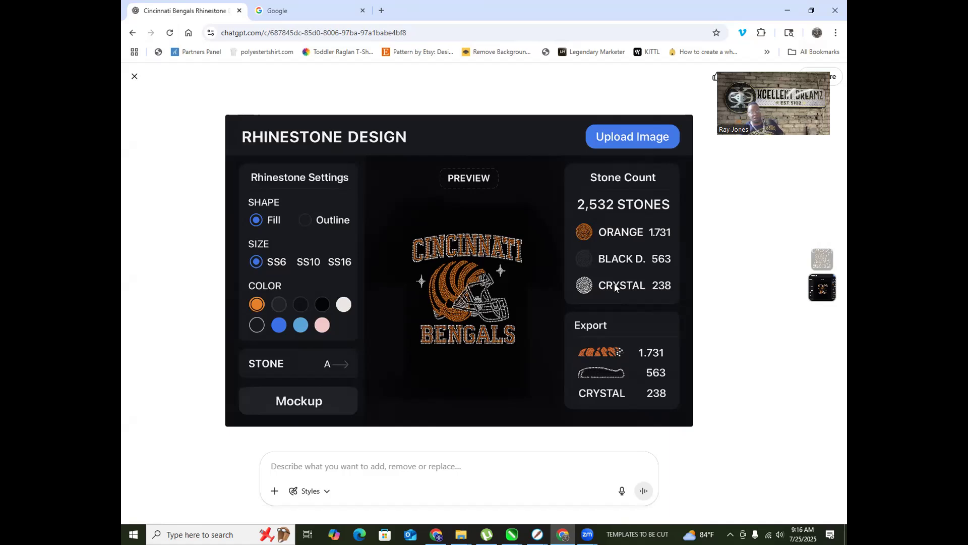
{"action": "scroll", "coordinate": [615, 283], "scroll_direction": "up", "scroll_amount": 1}
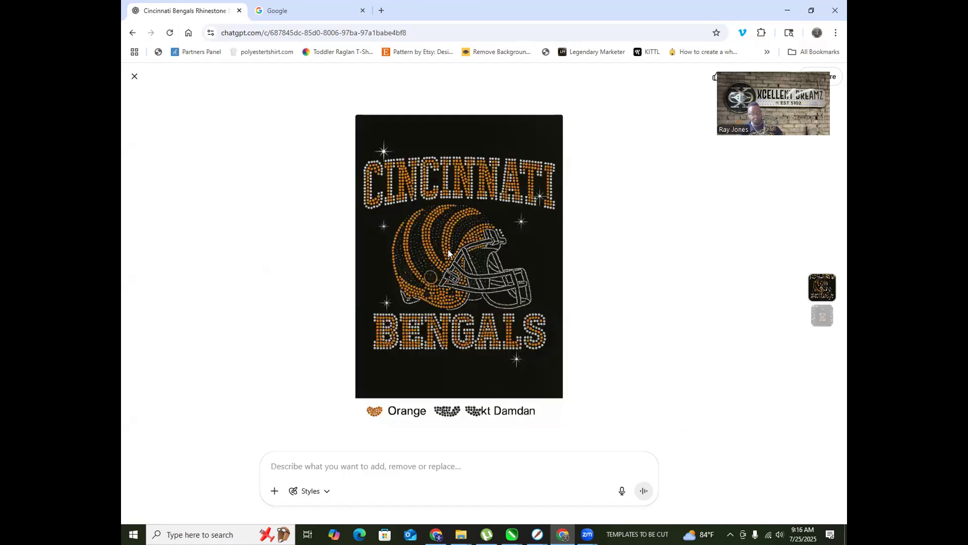
{"action": "scroll", "coordinate": [528, 231], "scroll_direction": "down", "scroll_amount": 1}
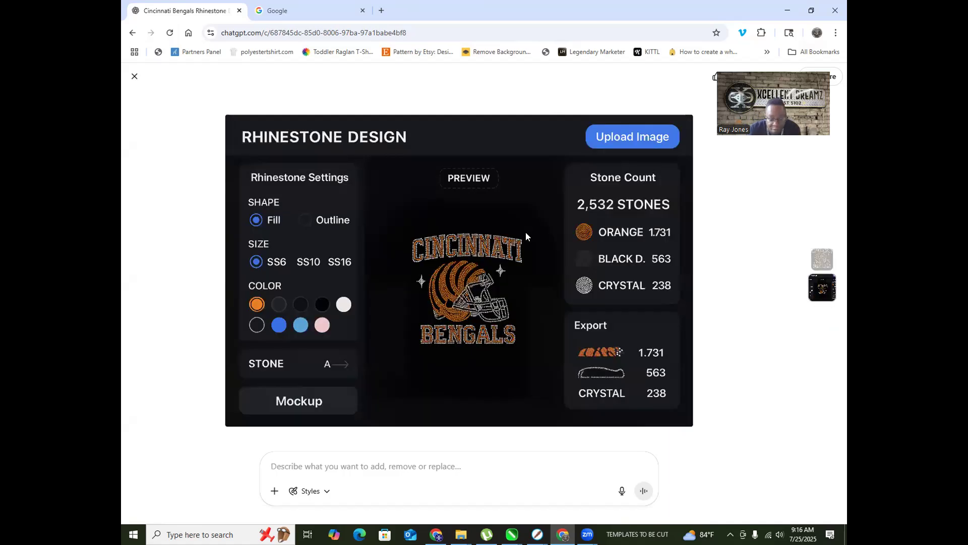
{"action": "scroll", "coordinate": [416, 261], "scroll_direction": "up", "scroll_amount": 1}
{"action": "scroll", "coordinate": [495, 280], "scroll_direction": "down", "scroll_amount": 1}
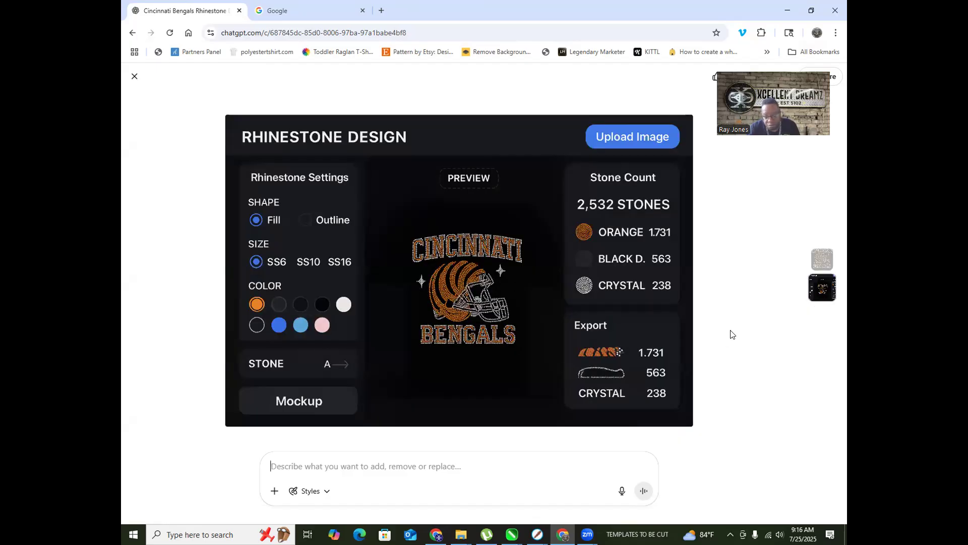
Step: Close the enlarged image and scroll through the app roadmap reply
{"action": "left_click", "coordinate": [134, 77]}
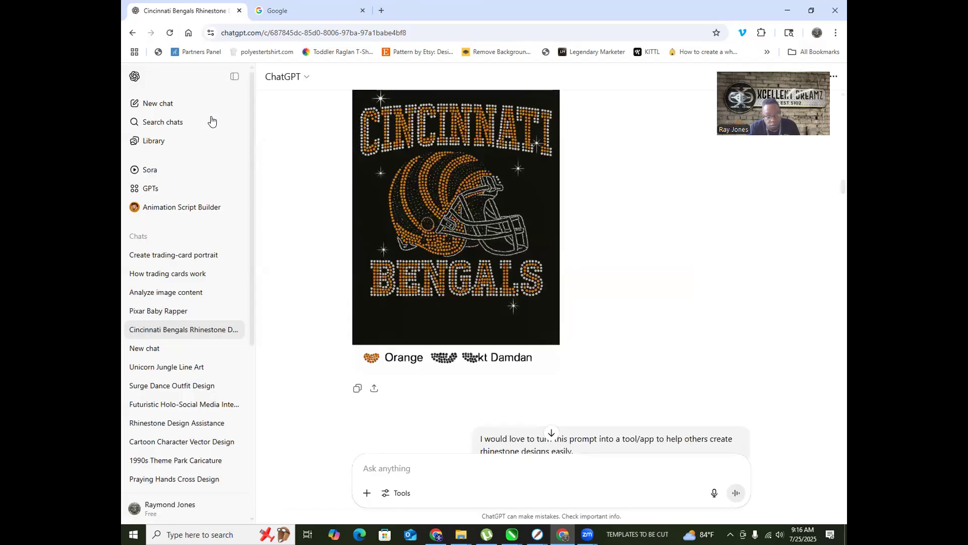
{"action": "scroll", "coordinate": [574, 245], "scroll_direction": "down", "scroll_amount": 4}
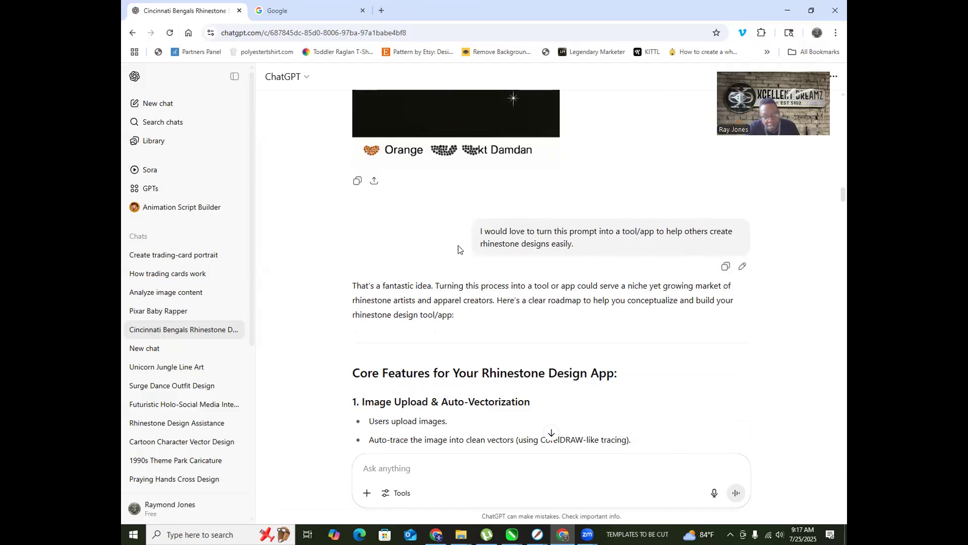
{"action": "scroll", "coordinate": [572, 257], "scroll_direction": "down", "scroll_amount": 4}
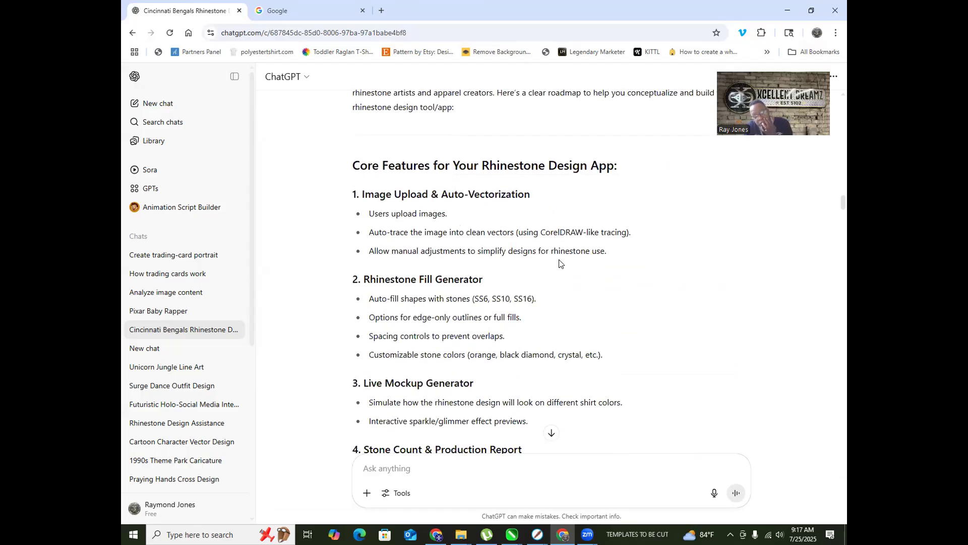
{"action": "scroll", "coordinate": [561, 254], "scroll_direction": "down", "scroll_amount": 2}
{"action": "scroll", "coordinate": [559, 255], "scroll_direction": "down", "scroll_amount": 5}
{"action": "scroll", "coordinate": [555, 255], "scroll_direction": "down", "scroll_amount": 1}
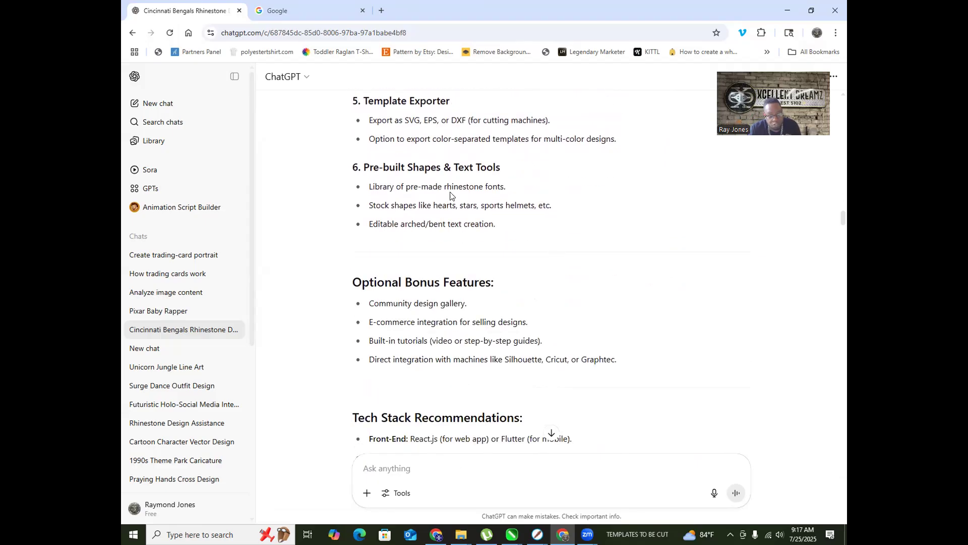
{"action": "scroll", "coordinate": [449, 196], "scroll_direction": "down", "scroll_amount": 12}
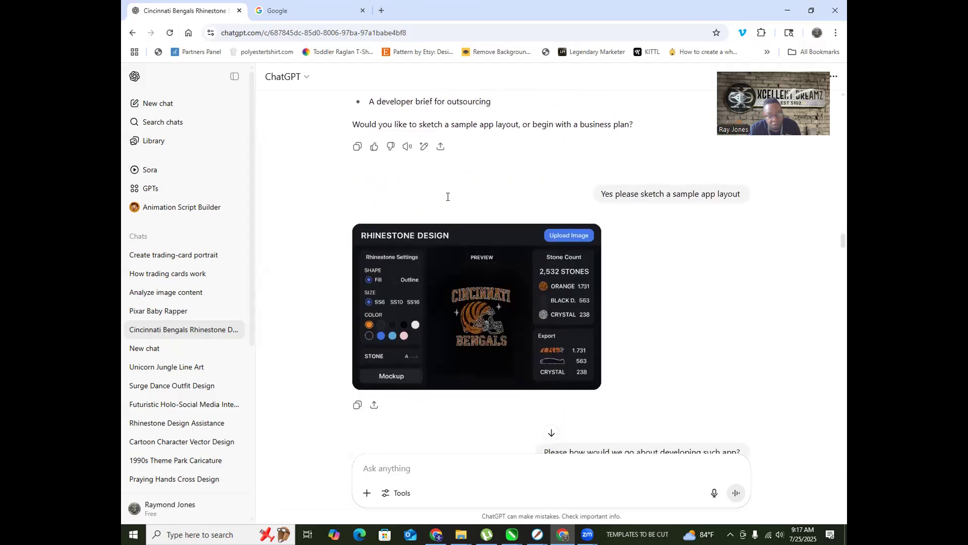
{"action": "scroll", "coordinate": [447, 198], "scroll_direction": "down", "scroll_amount": 3}
{"action": "scroll", "coordinate": [447, 198], "scroll_direction": "up", "scroll_amount": 3}
{"action": "scroll", "coordinate": [447, 198], "scroll_direction": "down", "scroll_amount": 4}
{"action": "scroll", "coordinate": [447, 197], "scroll_direction": "down", "scroll_amount": 20}
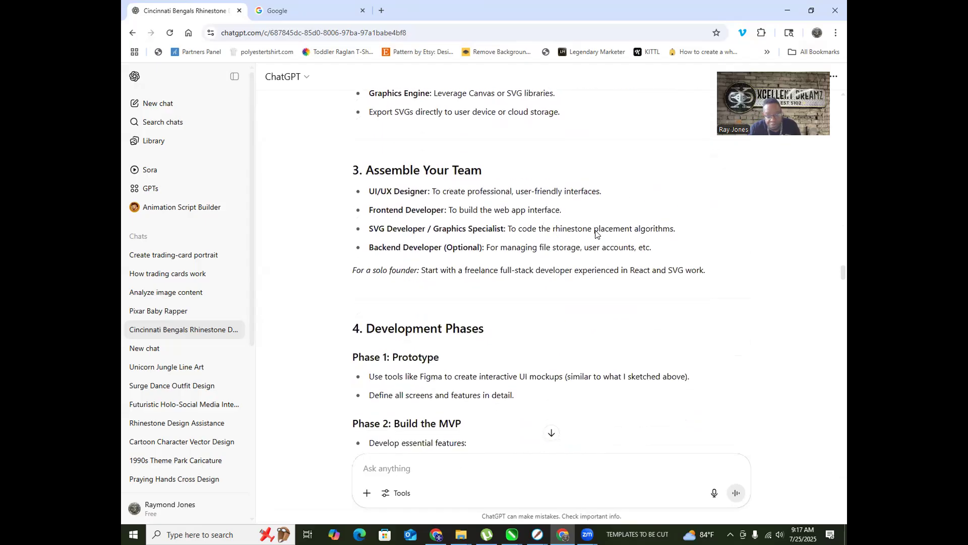
{"action": "left_click_drag", "start_coordinate": [845, 283], "coordinate": [845, 472]}
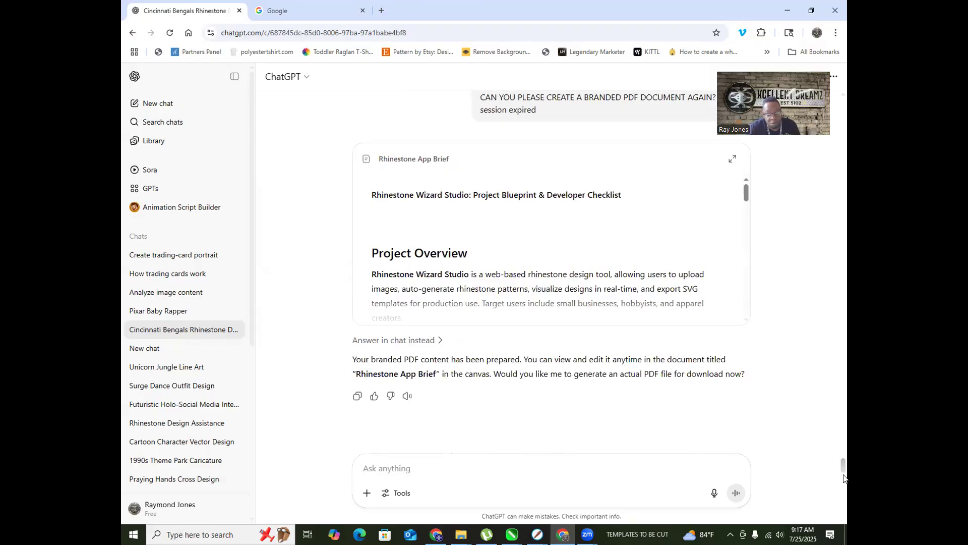
{"action": "left_click_drag", "start_coordinate": [846, 461], "coordinate": [846, 57]}
{"action": "mouse_move", "coordinate": [847, 96]}
{"action": "left_mouse_down"}
{"action": "mouse_move", "coordinate": [846, 123]}
{"action": "mouse_move", "coordinate": [845, 114]}
{"action": "left_mouse_up"}
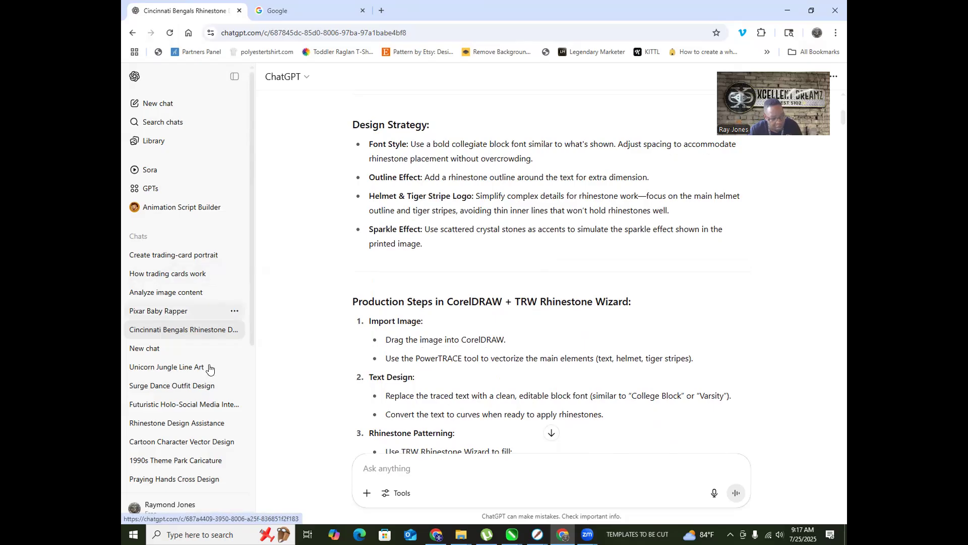
Step: Open the Rhinestone Design Assistance chat showing the Rhinestone U training flyer
{"action": "left_click", "coordinate": [197, 425]}
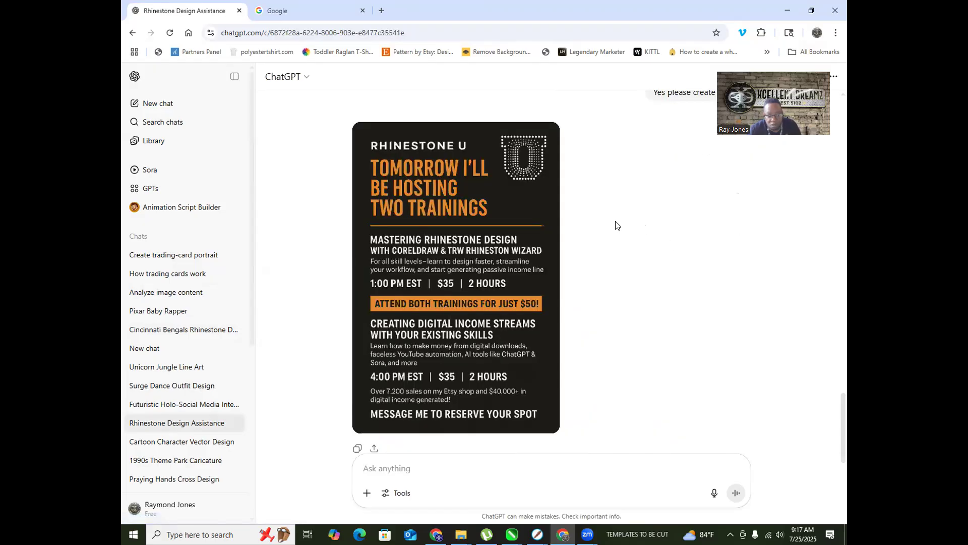
{"action": "scroll", "coordinate": [459, 244], "scroll_direction": "up", "scroll_amount": 10}
{"action": "scroll", "coordinate": [456, 237], "scroll_direction": "down", "scroll_amount": 11}
{"action": "scroll", "coordinate": [207, 317], "scroll_direction": "down", "scroll_amount": 5}
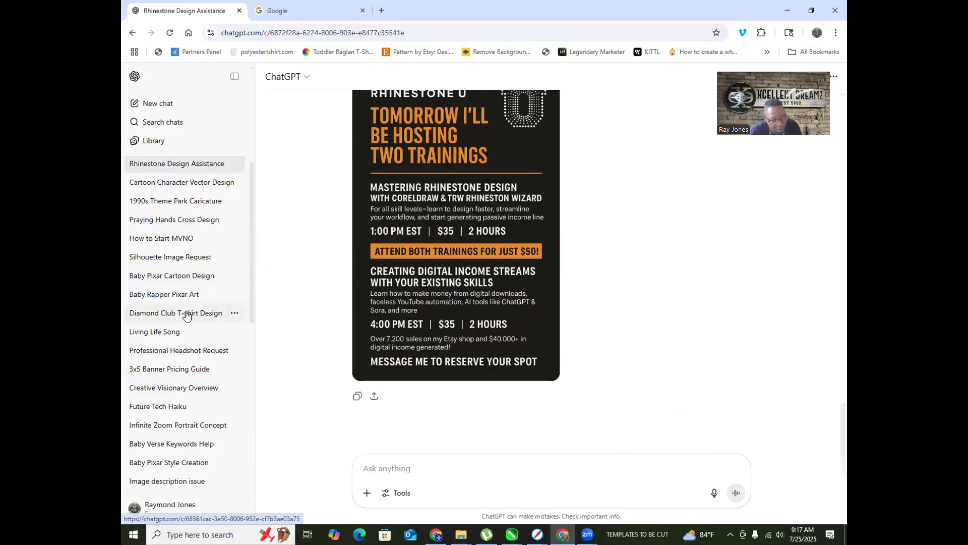
Step: Open Diamond Club T-shirt Design and compare its teal and palm-tree DIAMOND CLUB images
{"action": "left_click", "coordinate": [184, 314]}
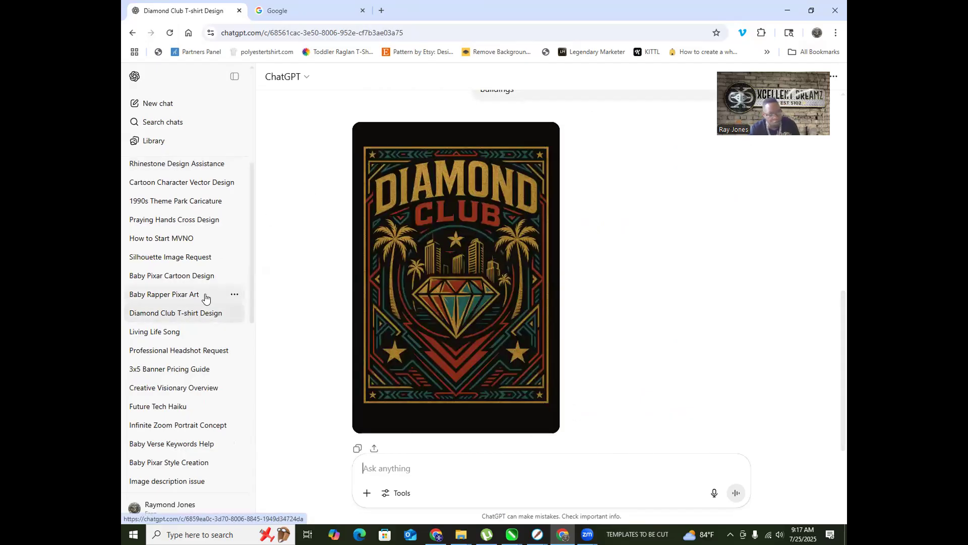
{"action": "scroll", "coordinate": [474, 280], "scroll_direction": "up", "scroll_amount": 3}
{"action": "scroll", "coordinate": [483, 274], "scroll_direction": "up", "scroll_amount": 5}
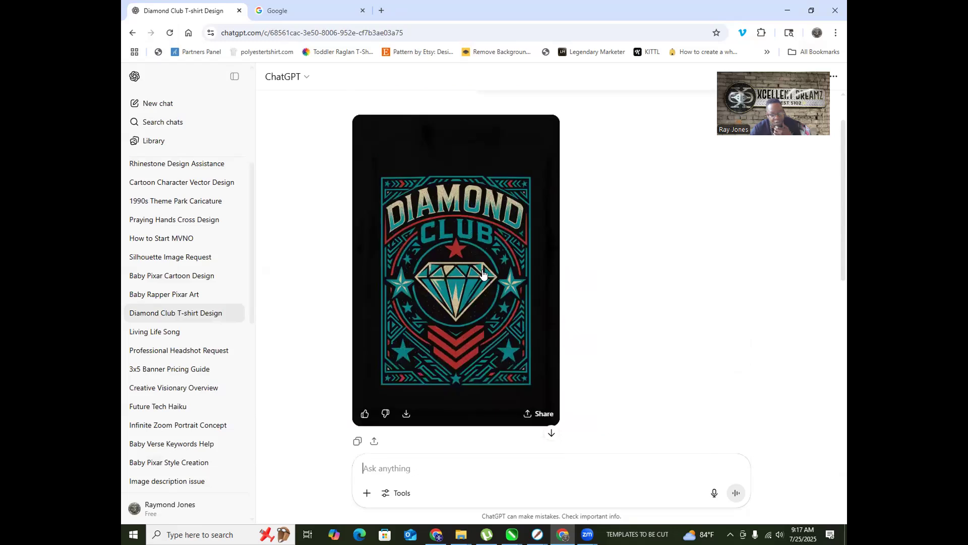
{"action": "scroll", "coordinate": [481, 274], "scroll_direction": "down", "scroll_amount": 8}
{"action": "scroll", "coordinate": [480, 275], "scroll_direction": "up", "scroll_amount": 5}
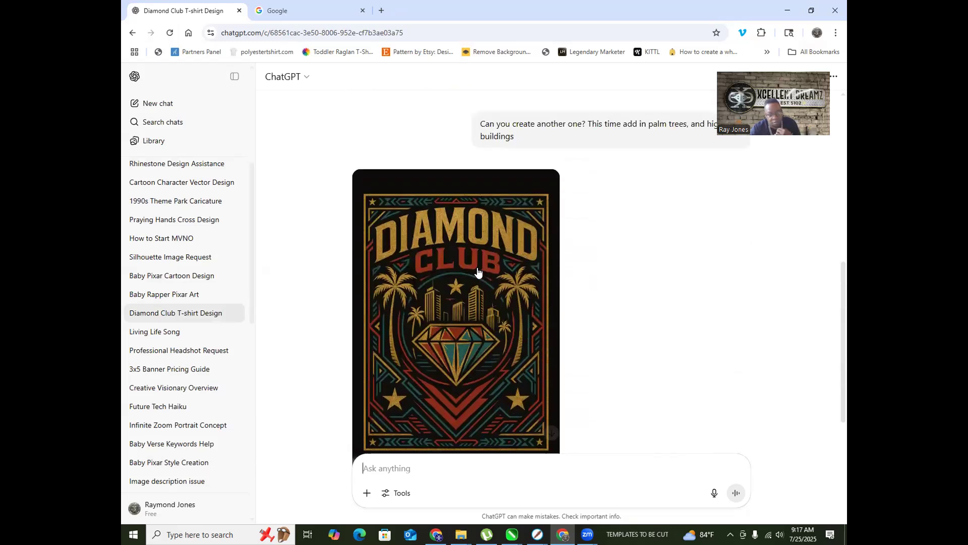
{"action": "scroll", "coordinate": [366, 275], "scroll_direction": "down", "scroll_amount": 5}
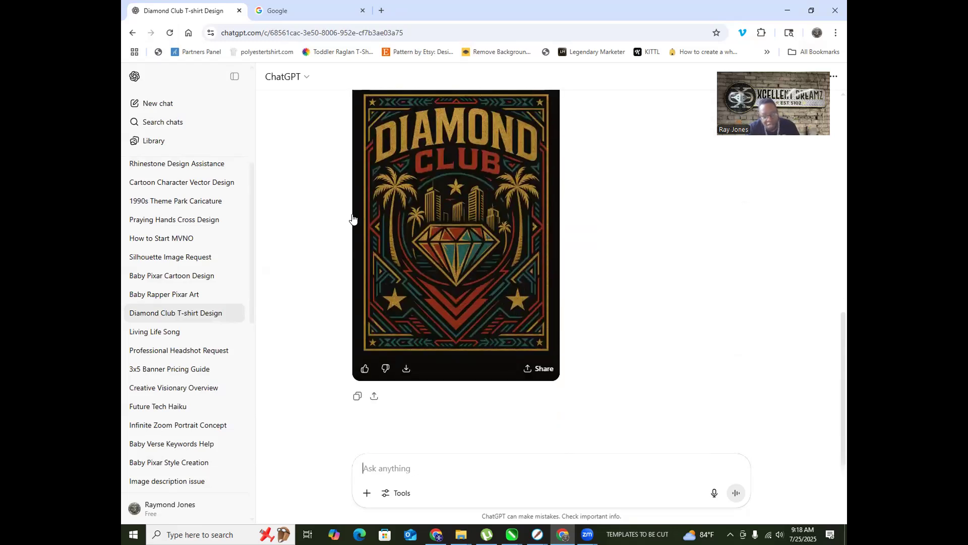
{"action": "scroll", "coordinate": [504, 287], "scroll_direction": "up", "scroll_amount": 5}
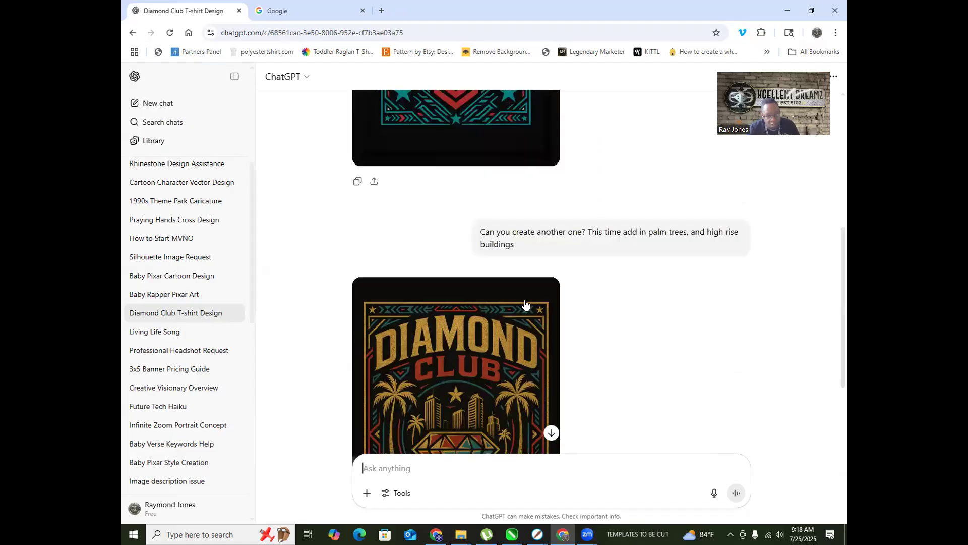
{"action": "scroll", "coordinate": [438, 280], "scroll_direction": "down", "scroll_amount": 2}
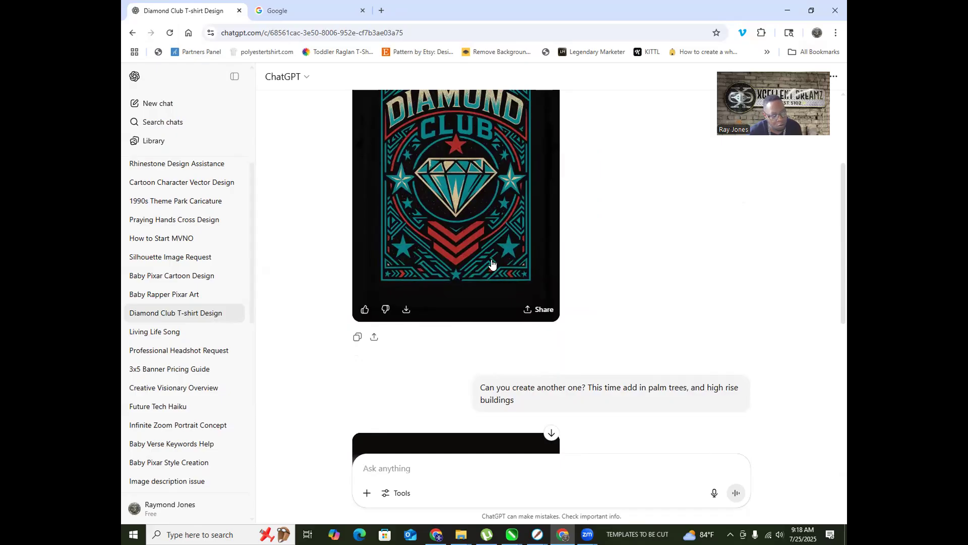
{"action": "scroll", "coordinate": [484, 257], "scroll_direction": "down", "scroll_amount": 2}
{"action": "scroll", "coordinate": [237, 242], "scroll_direction": "up", "scroll_amount": 5}
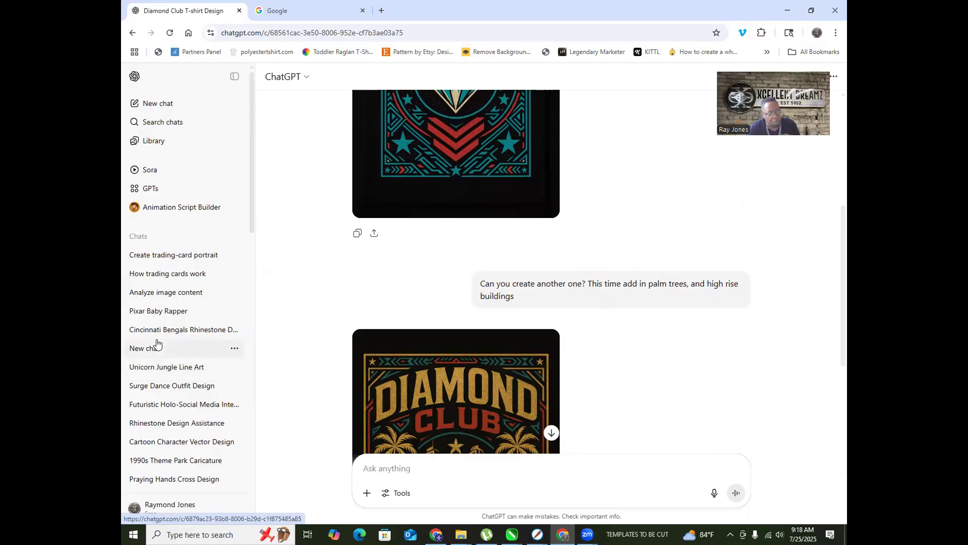
Step: Log out of the current ChatGPT account
{"action": "left_click", "coordinate": [151, 503]}
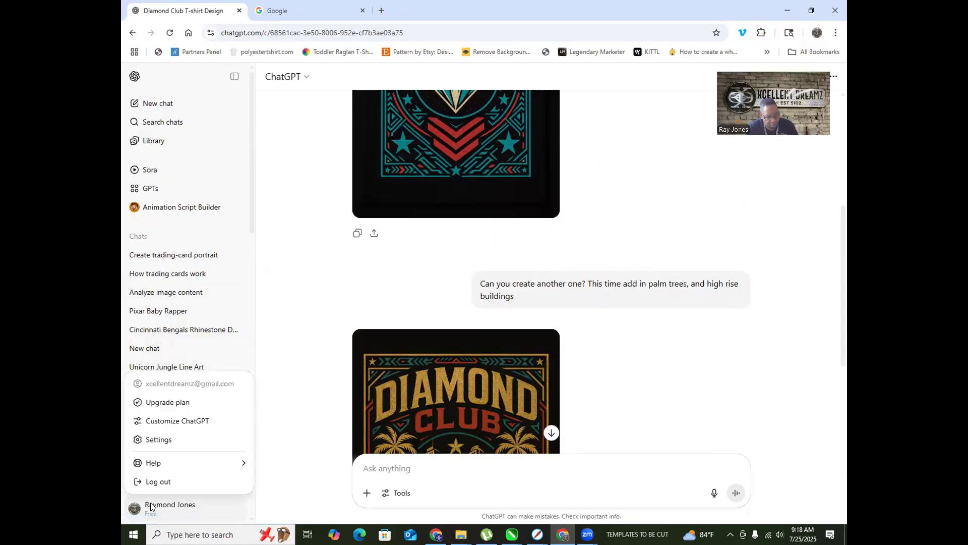
{"action": "left_click", "coordinate": [137, 483]}
{"action": "left_click", "coordinate": [507, 309]}
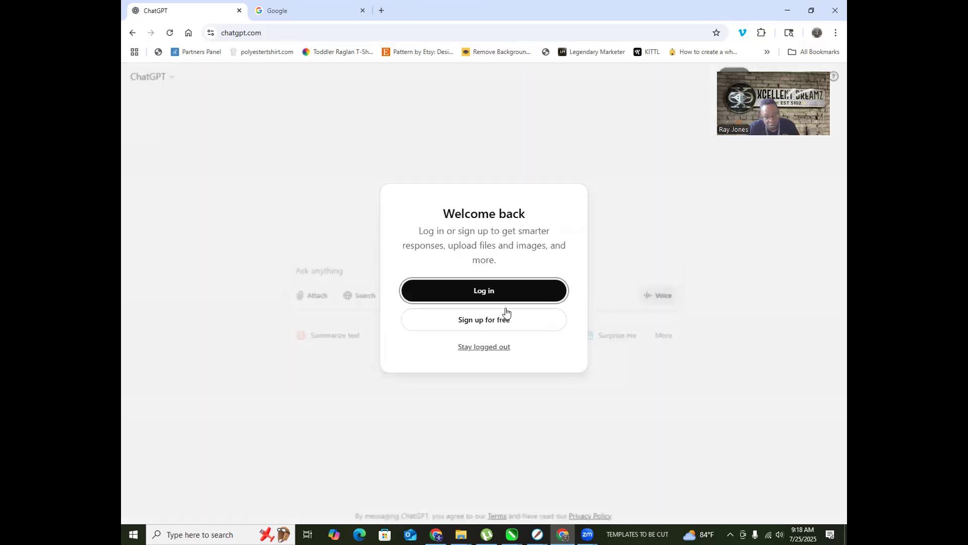
Step: Log back in through Continue with Google, choosing the other Google account
{"action": "left_click", "coordinate": [482, 290]}
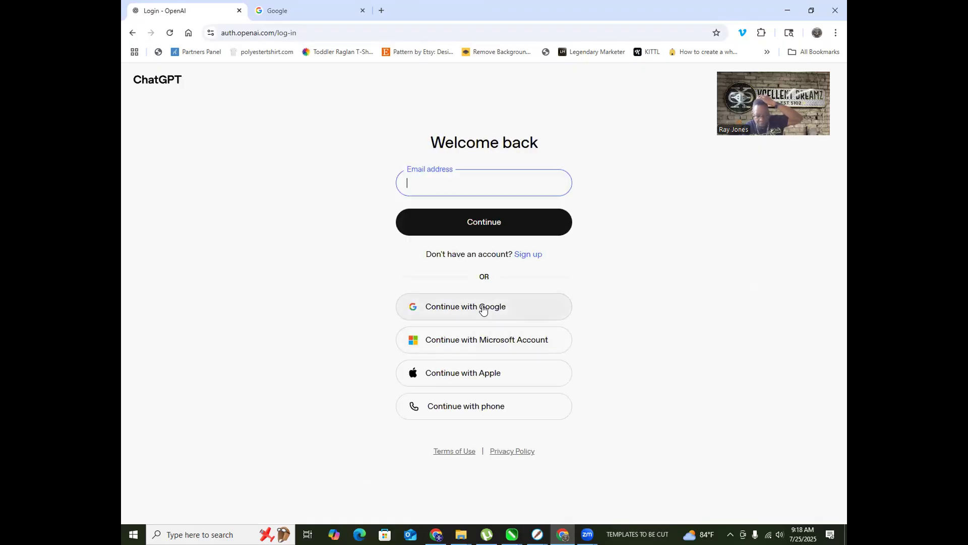
{"action": "left_click", "coordinate": [499, 306]}
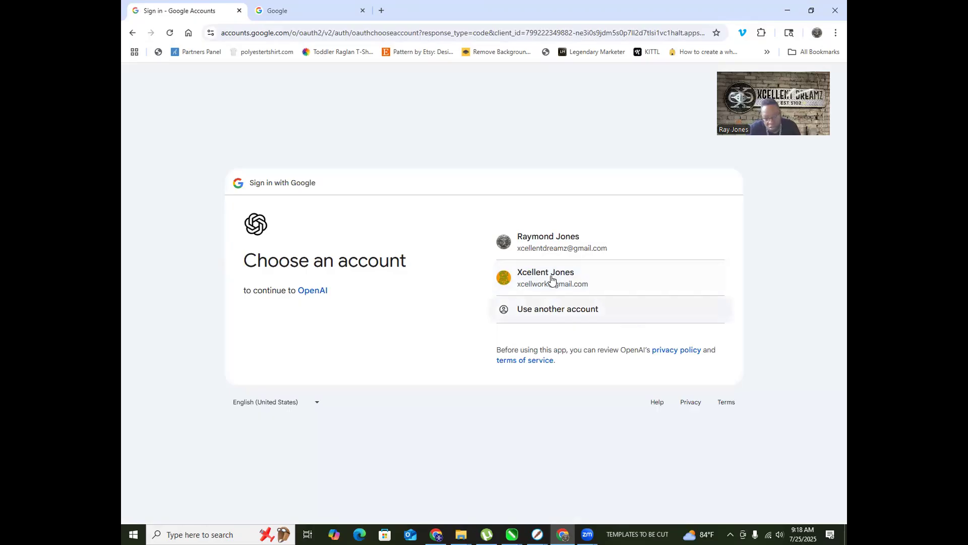
{"action": "left_click", "coordinate": [553, 279]}
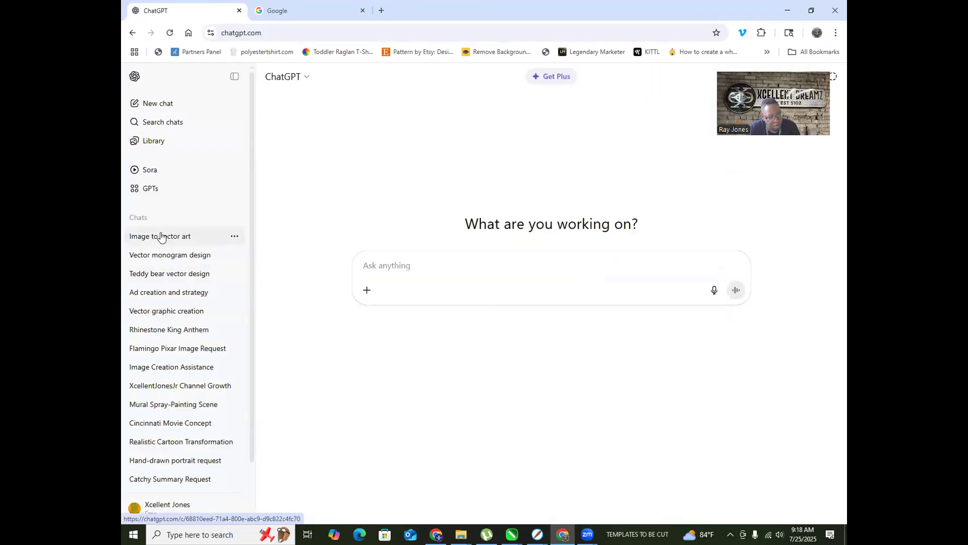
Step: Open the Vector monogram design chat and scroll up to the Cincinnati Collaborative crest prompt
{"action": "left_click", "coordinate": [161, 240]}
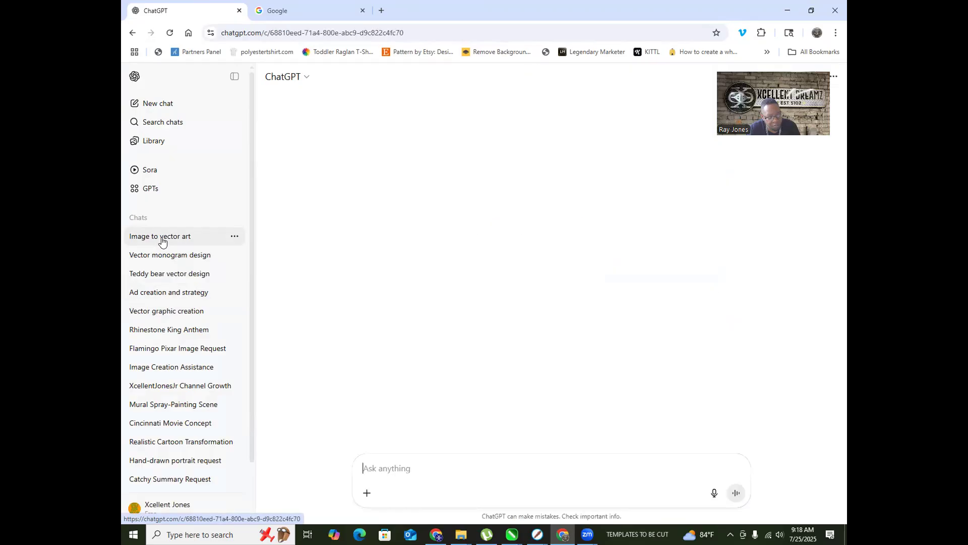
{"action": "left_click", "coordinate": [182, 260]}
{"action": "scroll", "coordinate": [520, 285], "scroll_direction": "up", "scroll_amount": 20}
{"action": "scroll", "coordinate": [519, 285], "scroll_direction": "up", "scroll_amount": 20}
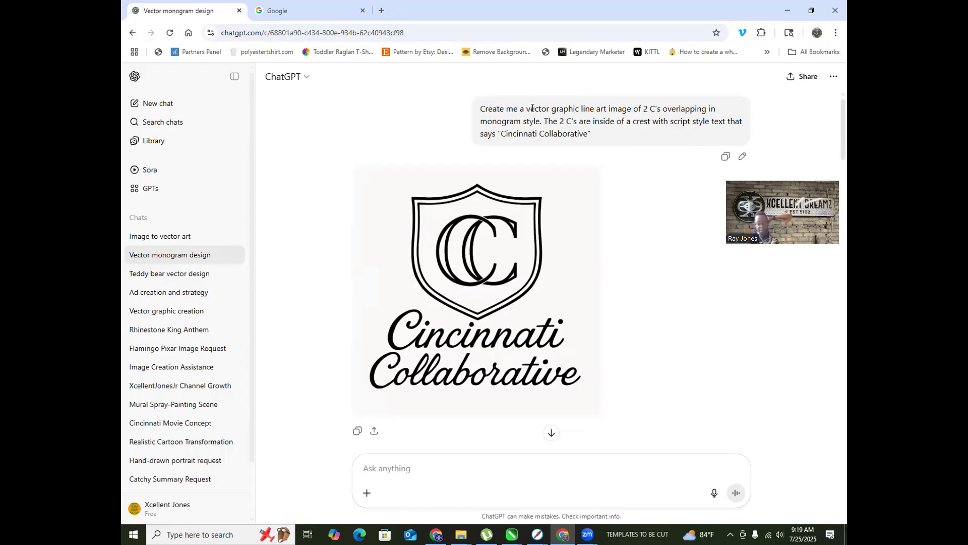
{"action": "mouse_move", "coordinate": [513, 174]}
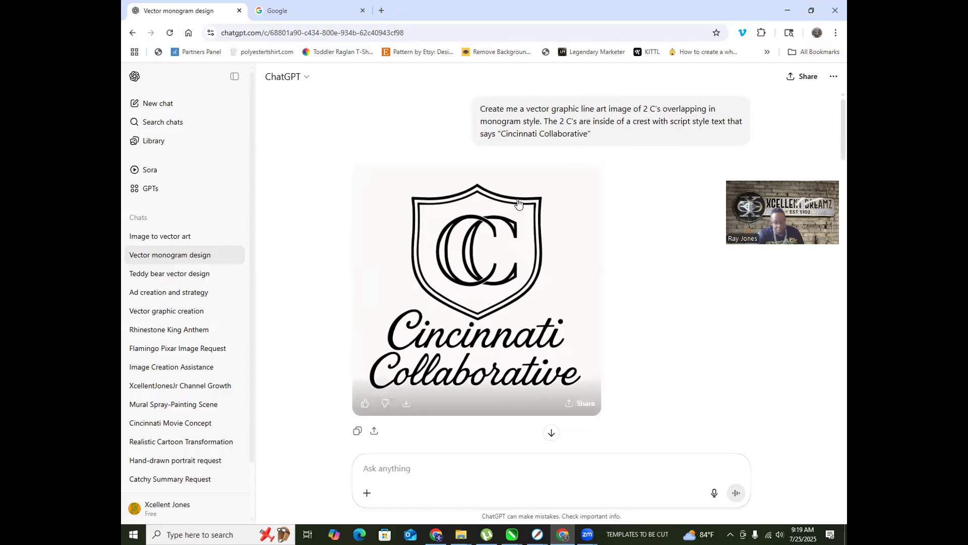
{"action": "scroll", "coordinate": [504, 203], "scroll_direction": "down", "scroll_amount": 2}
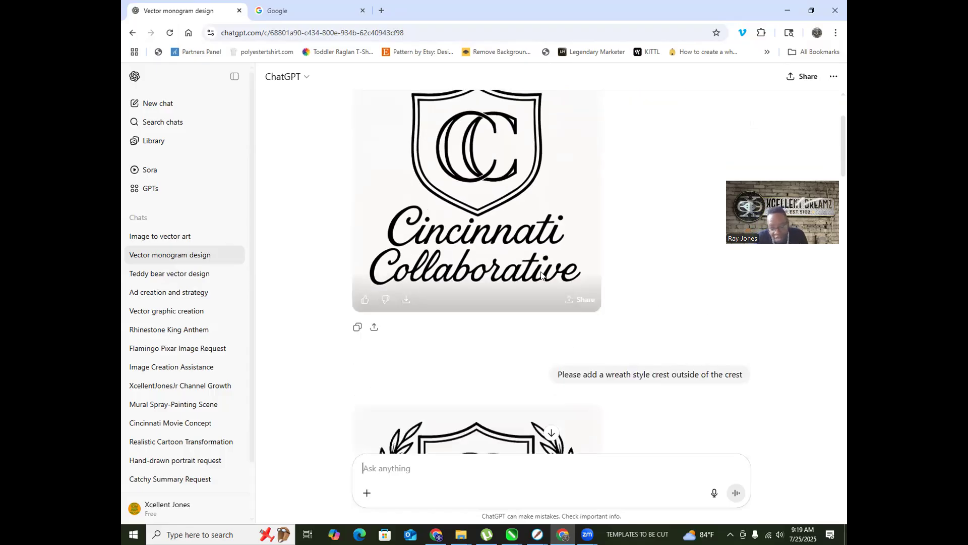
{"action": "scroll", "coordinate": [504, 252], "scroll_direction": "down", "scroll_amount": 2}
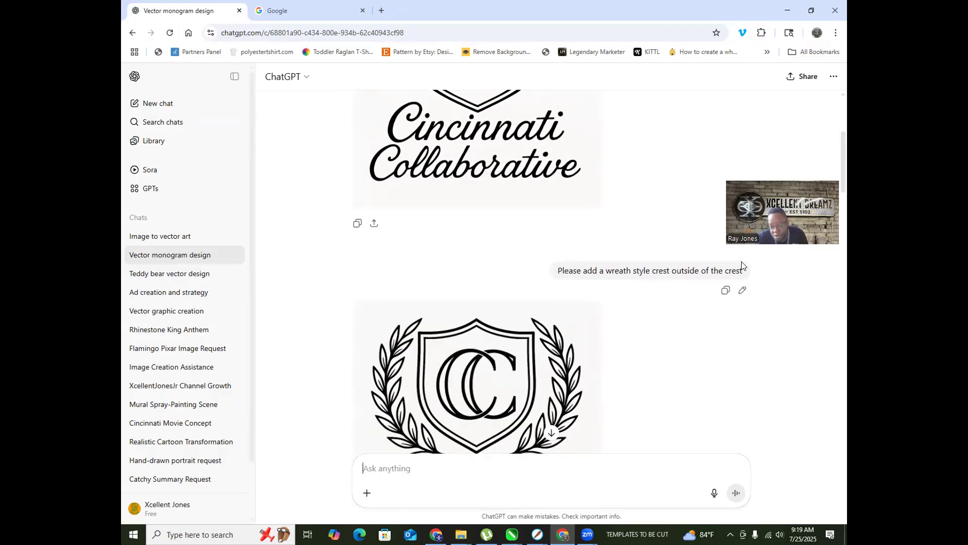
{"action": "scroll", "coordinate": [538, 246], "scroll_direction": "down", "scroll_amount": 2}
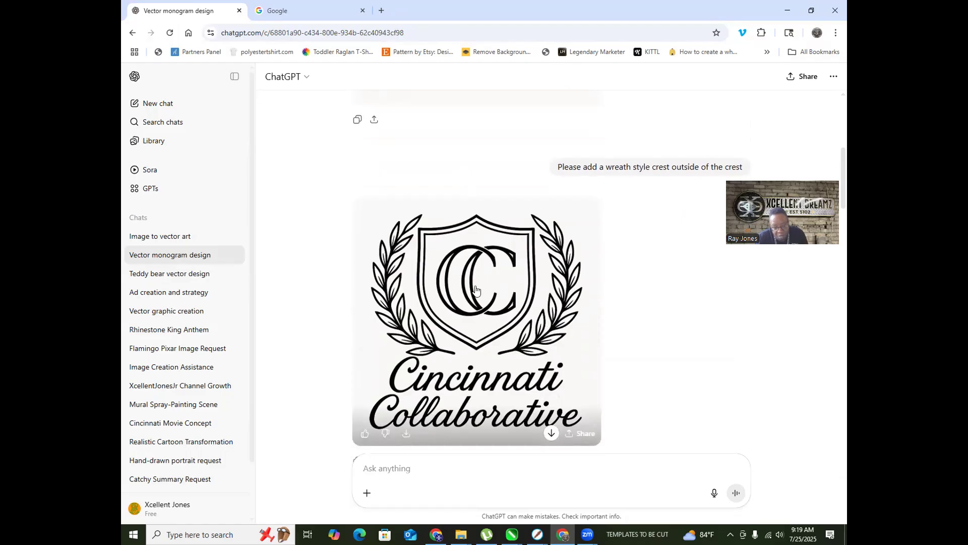
{"action": "scroll", "coordinate": [476, 291], "scroll_direction": "down", "scroll_amount": 3}
{"action": "scroll", "coordinate": [481, 222], "scroll_direction": "down", "scroll_amount": 1}
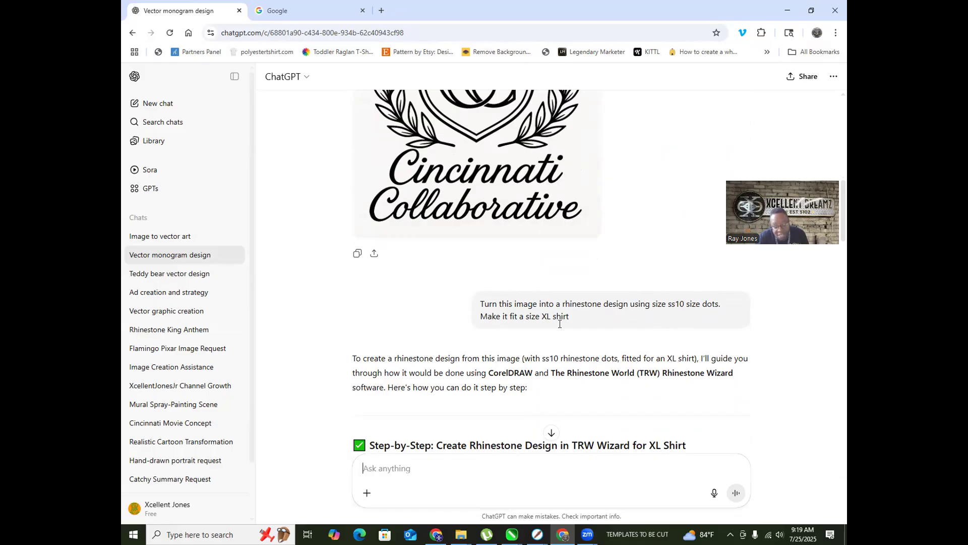
{"action": "scroll", "coordinate": [396, 302], "scroll_direction": "down", "scroll_amount": 2}
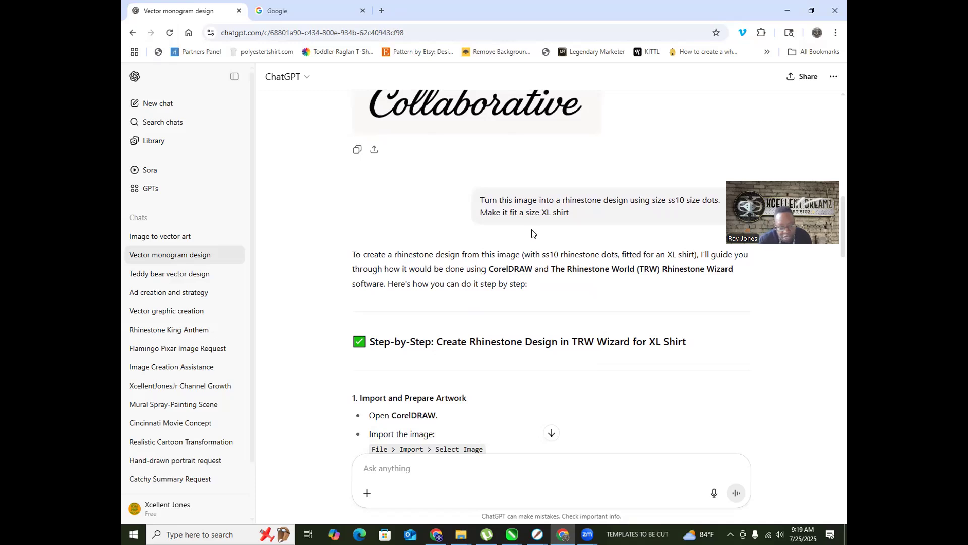
{"action": "scroll", "coordinate": [525, 291], "scroll_direction": "up", "scroll_amount": 2}
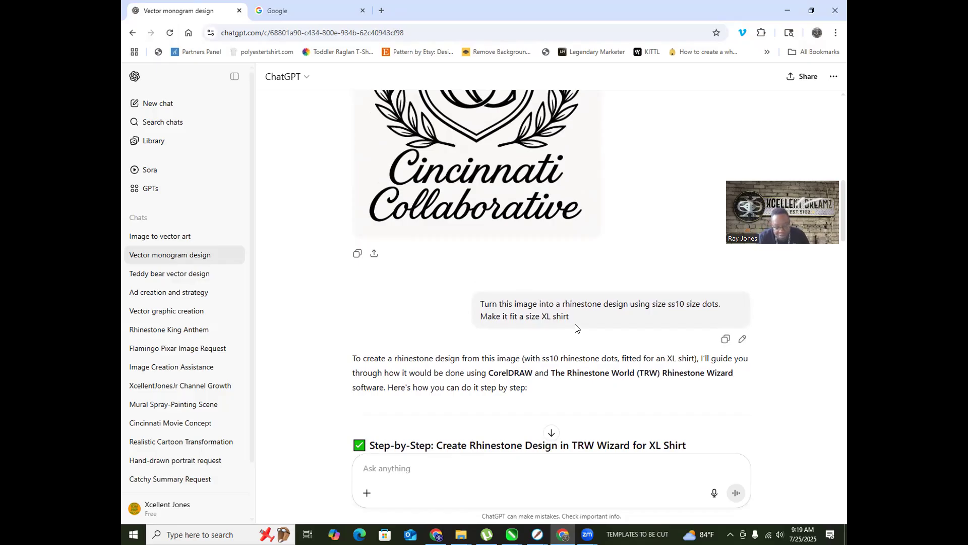
{"action": "scroll", "coordinate": [575, 328], "scroll_direction": "down", "scroll_amount": 3}
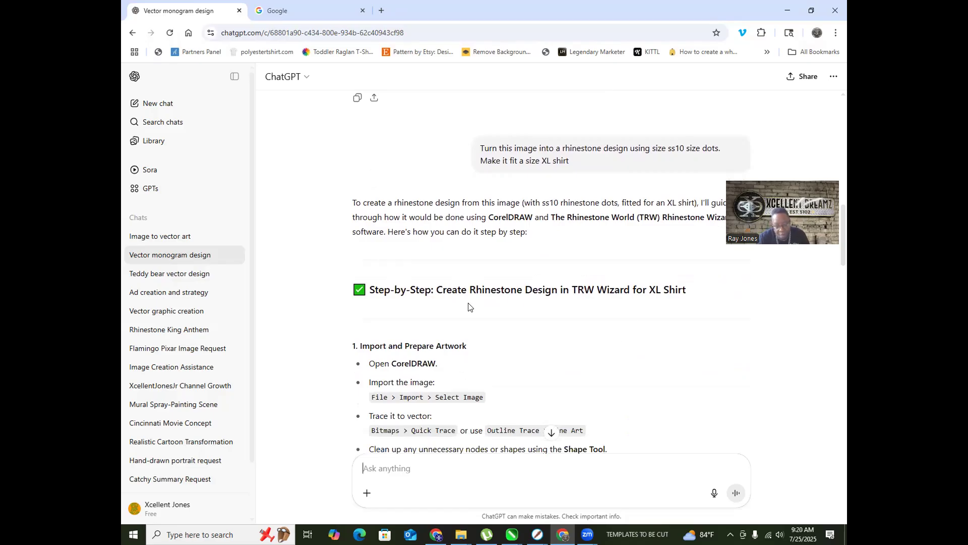
{"action": "scroll", "coordinate": [468, 307], "scroll_direction": "down", "scroll_amount": 5}
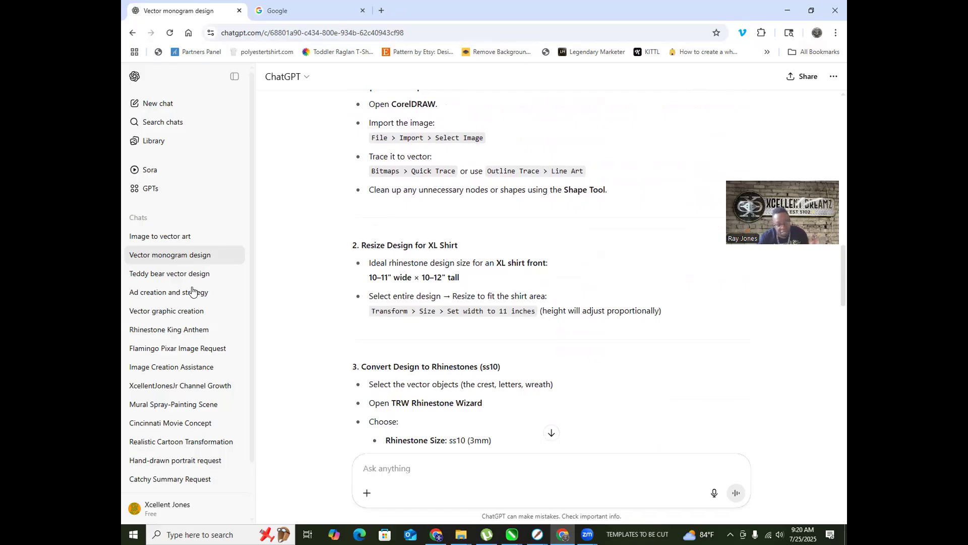
{"action": "scroll", "coordinate": [195, 287], "scroll_direction": "down", "scroll_amount": 1}
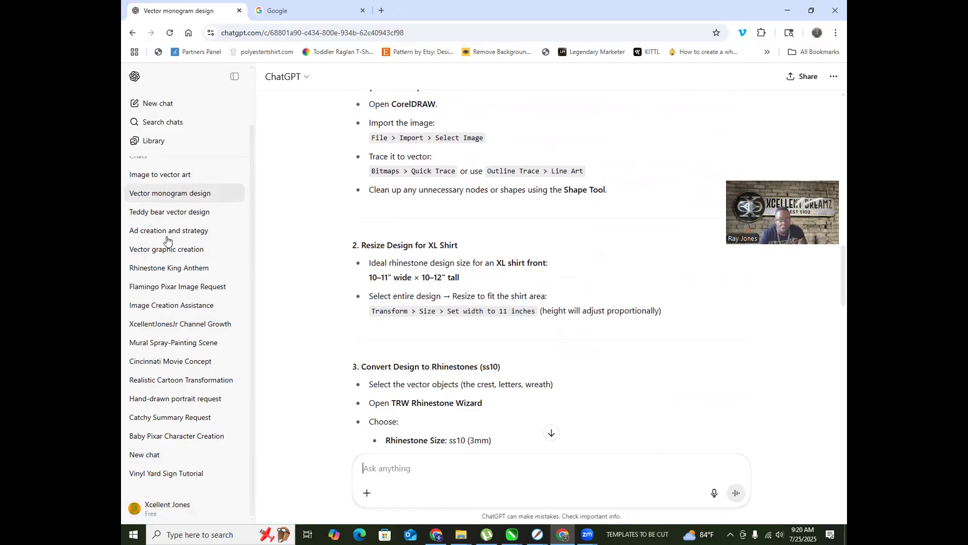
{"action": "scroll", "coordinate": [583, 247], "scroll_direction": "up", "scroll_amount": 6}
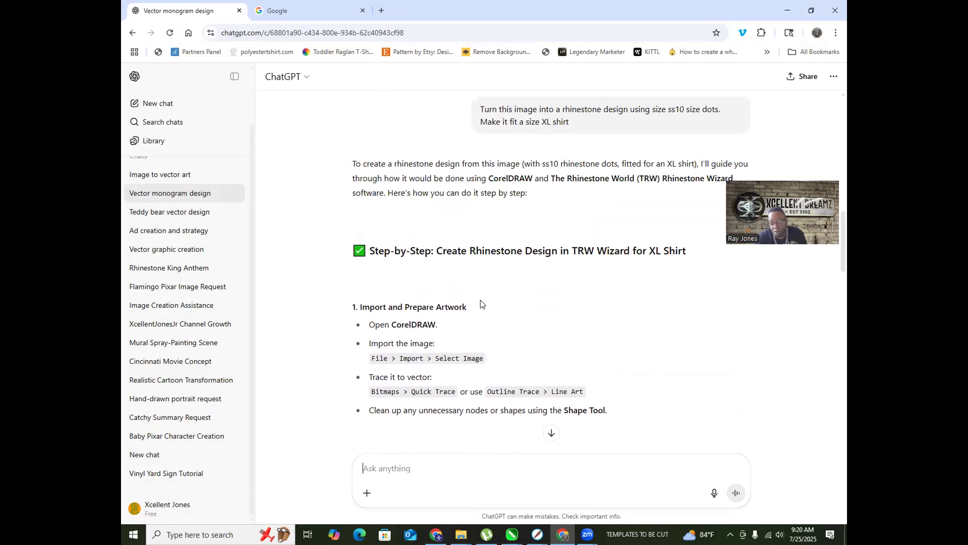
{"action": "scroll", "coordinate": [584, 248], "scroll_direction": "up", "scroll_amount": 1}
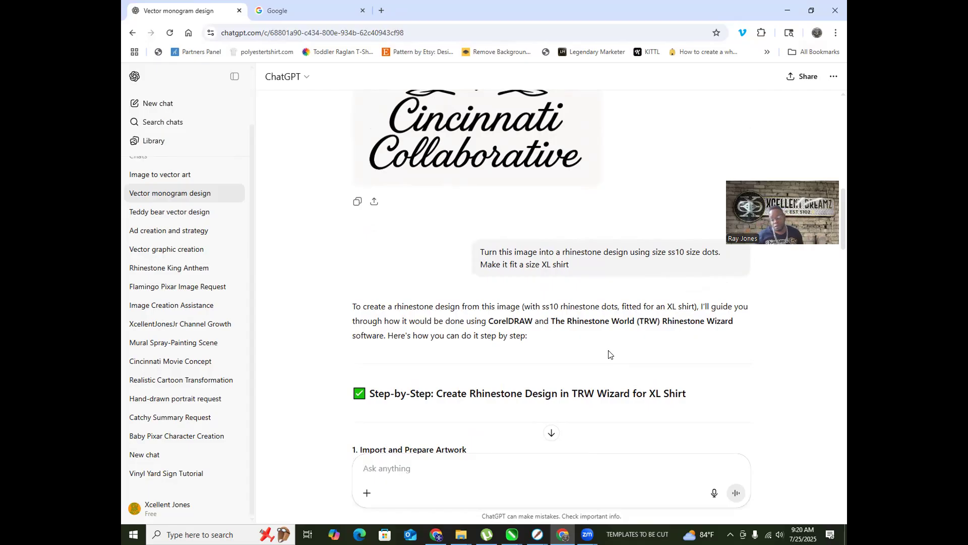
{"action": "scroll", "coordinate": [608, 354], "scroll_direction": "down", "scroll_amount": 4}
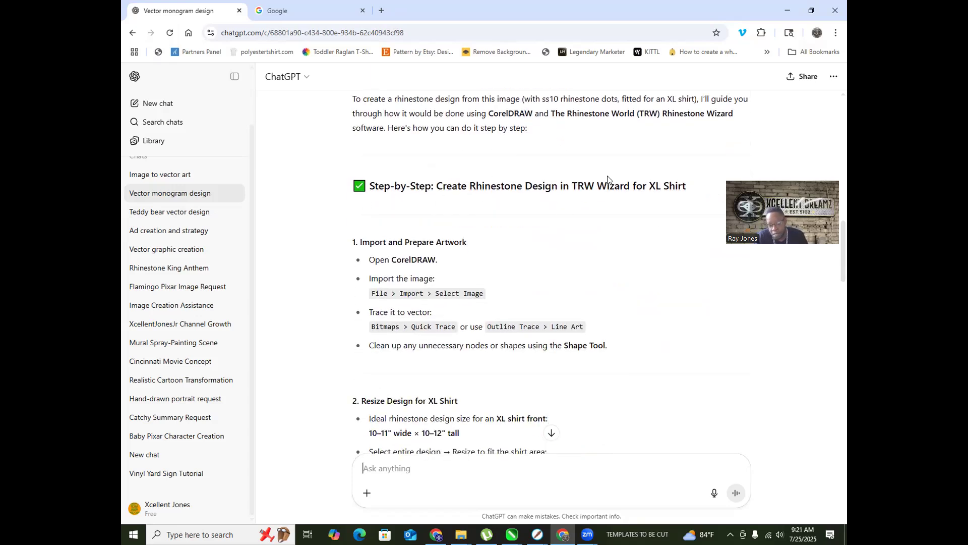
{"action": "scroll", "coordinate": [557, 202], "scroll_direction": "down", "scroll_amount": 2}
{"action": "scroll", "coordinate": [567, 196], "scroll_direction": "up", "scroll_amount": 4}
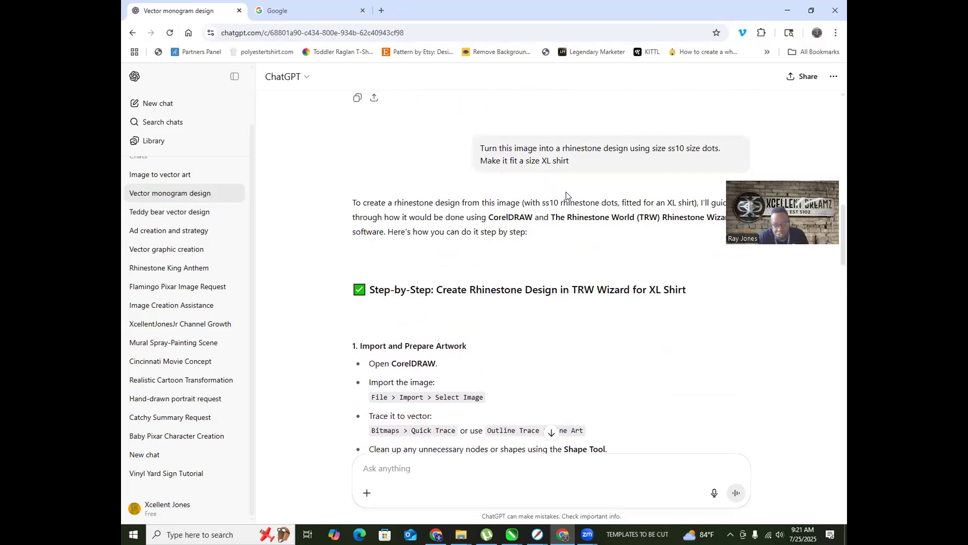
{"action": "scroll", "coordinate": [545, 189], "scroll_direction": "down", "scroll_amount": 5}
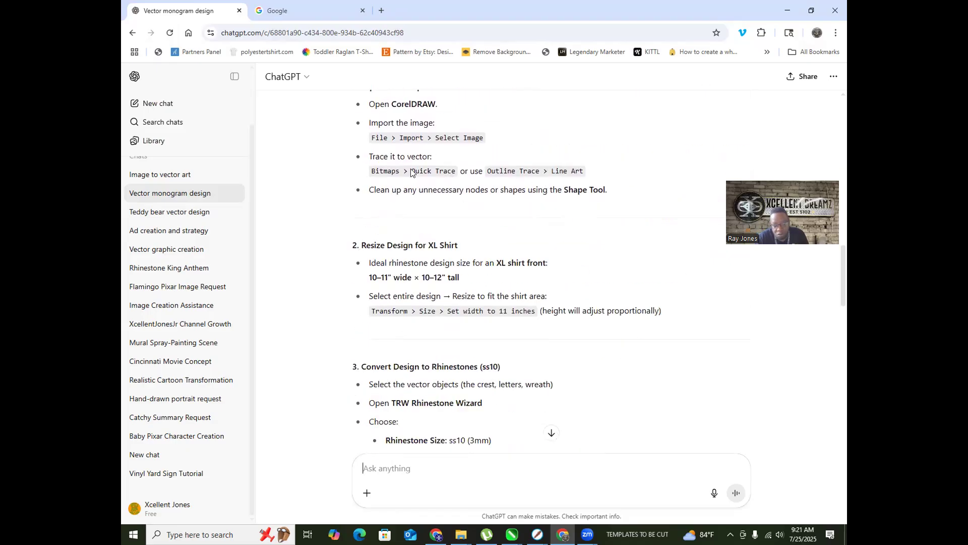
{"action": "scroll", "coordinate": [406, 172], "scroll_direction": "down", "scroll_amount": 5}
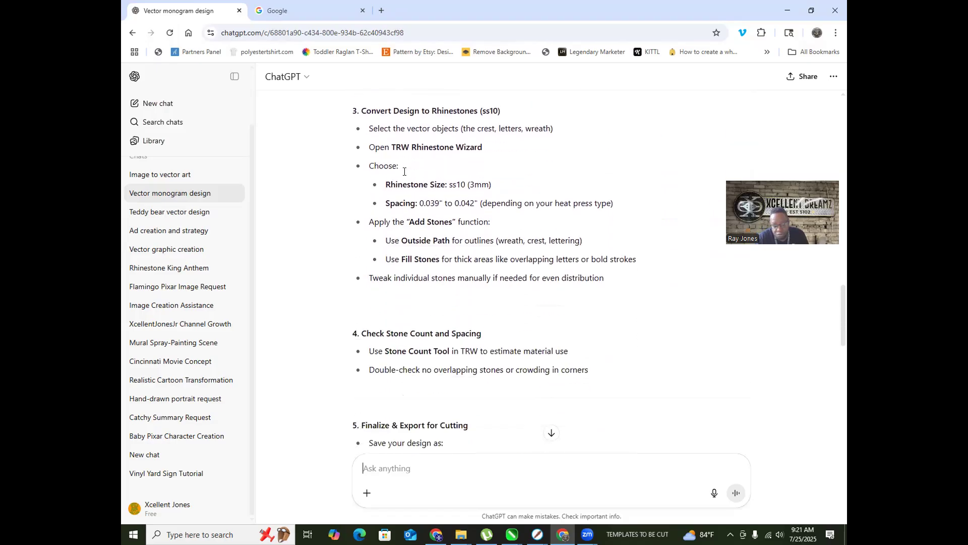
{"action": "scroll", "coordinate": [405, 175], "scroll_direction": "down", "scroll_amount": 12}
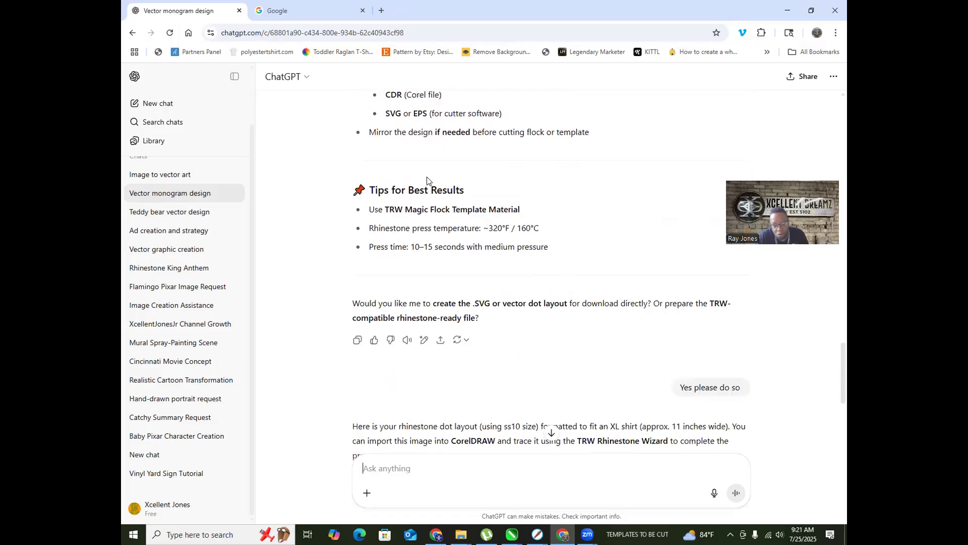
{"action": "scroll", "coordinate": [436, 181], "scroll_direction": "down", "scroll_amount": 1}
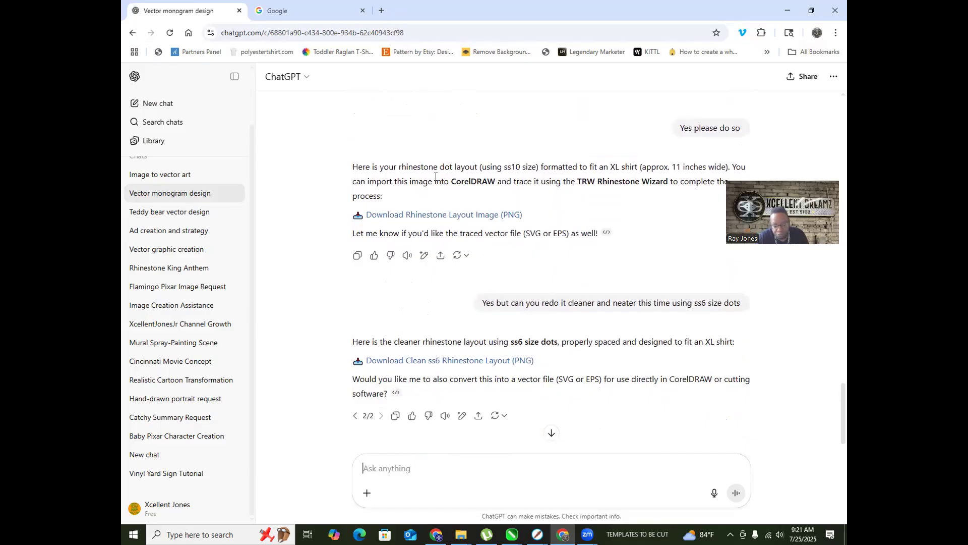
{"action": "scroll", "coordinate": [444, 179], "scroll_direction": "down", "scroll_amount": 3}
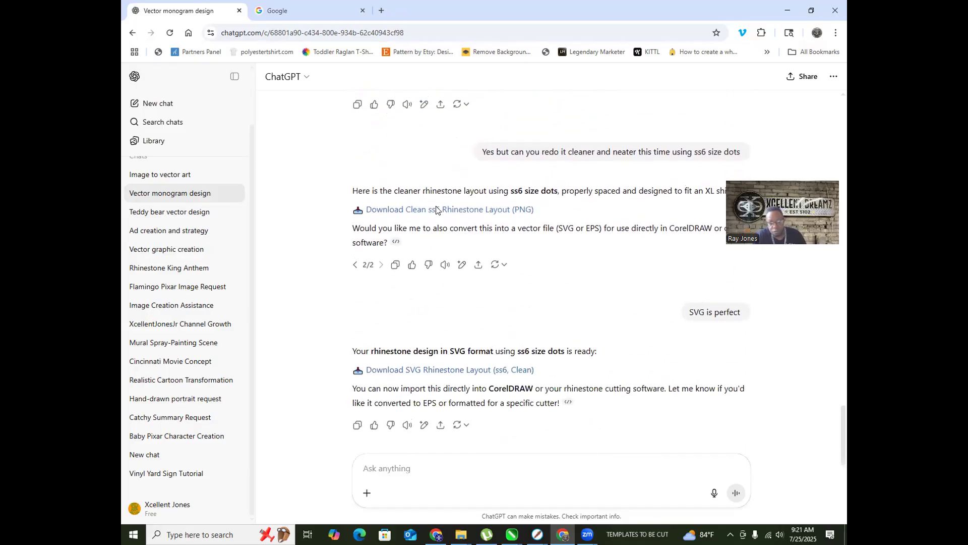
{"action": "scroll", "coordinate": [467, 210], "scroll_direction": "up", "scroll_amount": 4}
{"action": "scroll", "coordinate": [494, 210], "scroll_direction": "down", "scroll_amount": 4}
{"action": "scroll", "coordinate": [513, 224], "scroll_direction": "up", "scroll_amount": 2}
{"action": "scroll", "coordinate": [513, 224], "scroll_direction": "up", "scroll_amount": 1}
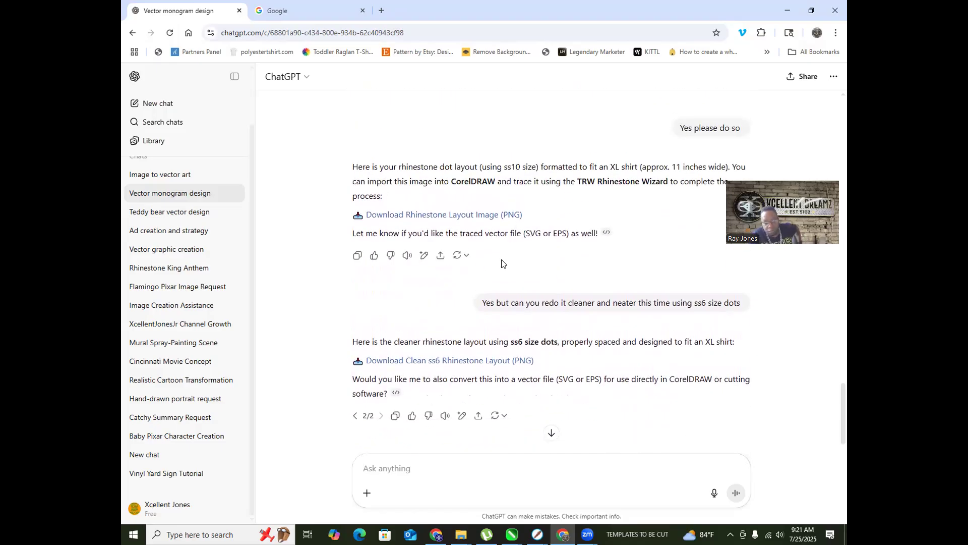
{"action": "scroll", "coordinate": [489, 276], "scroll_direction": "down", "scroll_amount": 3}
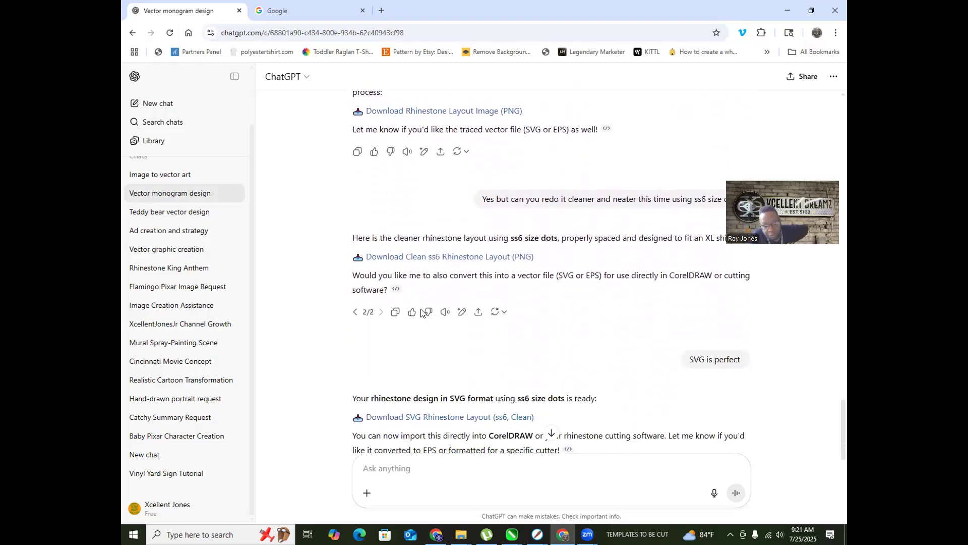
{"action": "scroll", "coordinate": [558, 314], "scroll_direction": "up", "scroll_amount": 6}
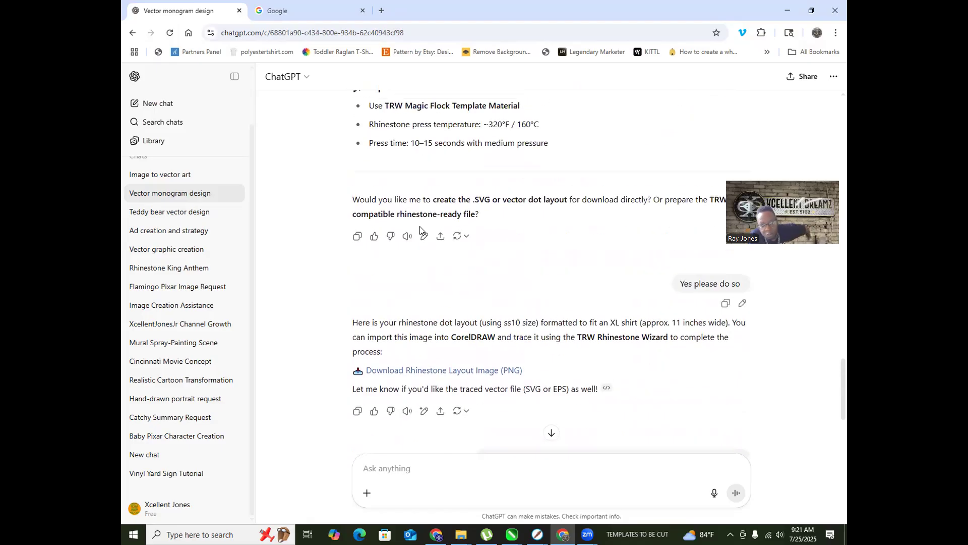
{"action": "scroll", "coordinate": [419, 242], "scroll_direction": "up", "scroll_amount": 1}
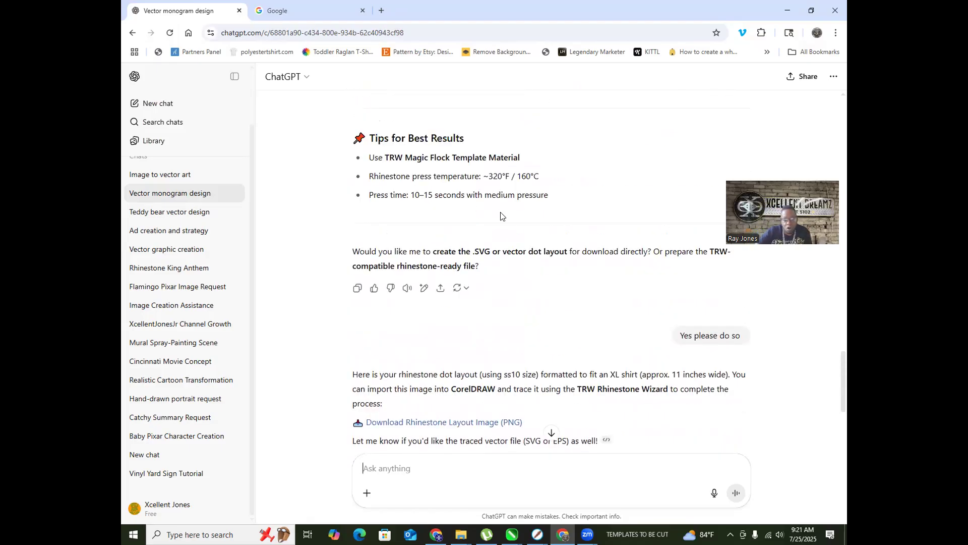
{"action": "scroll", "coordinate": [487, 220], "scroll_direction": "up", "scroll_amount": 4}
{"action": "scroll", "coordinate": [485, 220], "scroll_direction": "up", "scroll_amount": 13}
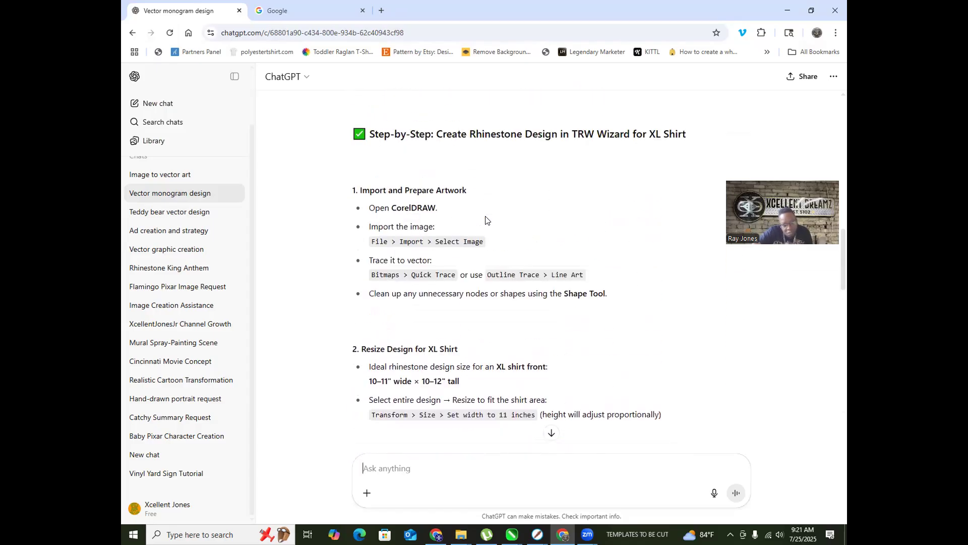
{"action": "scroll", "coordinate": [485, 218], "scroll_direction": "down", "scroll_amount": 1}
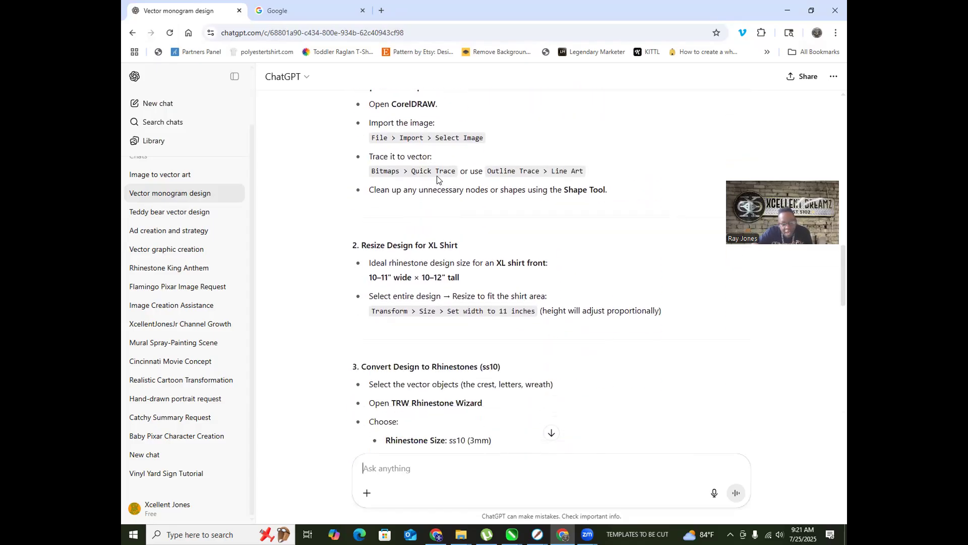
{"action": "scroll", "coordinate": [417, 246], "scroll_direction": "down", "scroll_amount": 3}
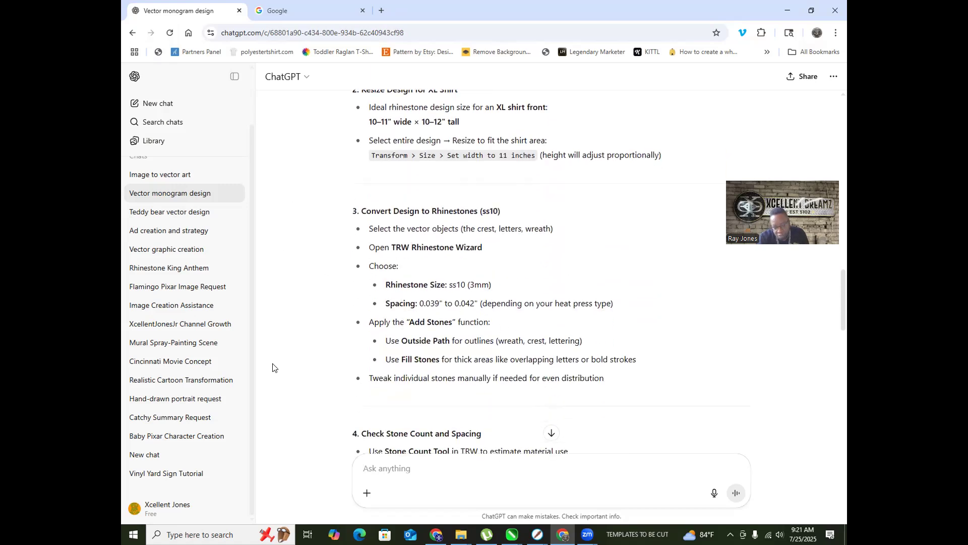
{"action": "scroll", "coordinate": [417, 279], "scroll_direction": "down", "scroll_amount": 3}
{"action": "scroll", "coordinate": [376, 282], "scroll_direction": "down", "scroll_amount": 5}
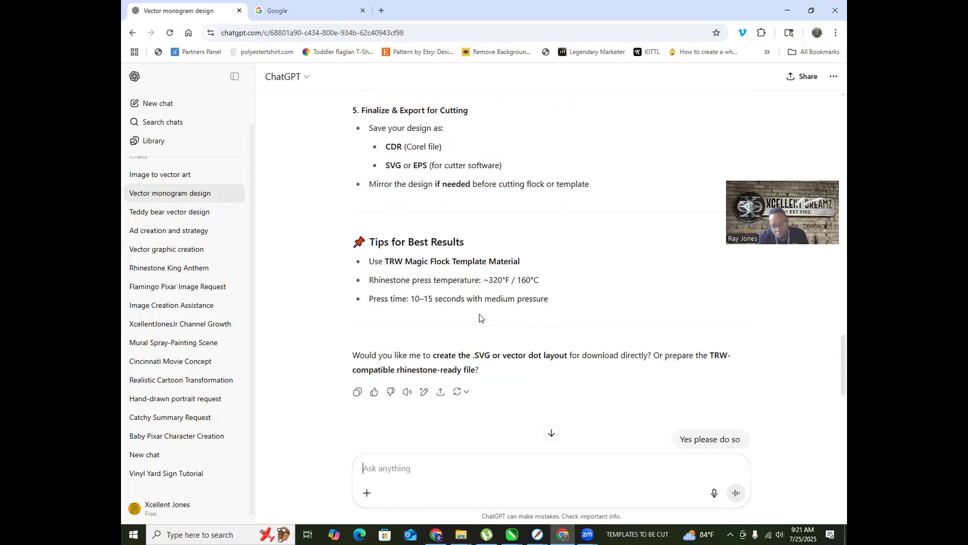
{"action": "scroll", "coordinate": [557, 329], "scroll_direction": "down", "scroll_amount": 4}
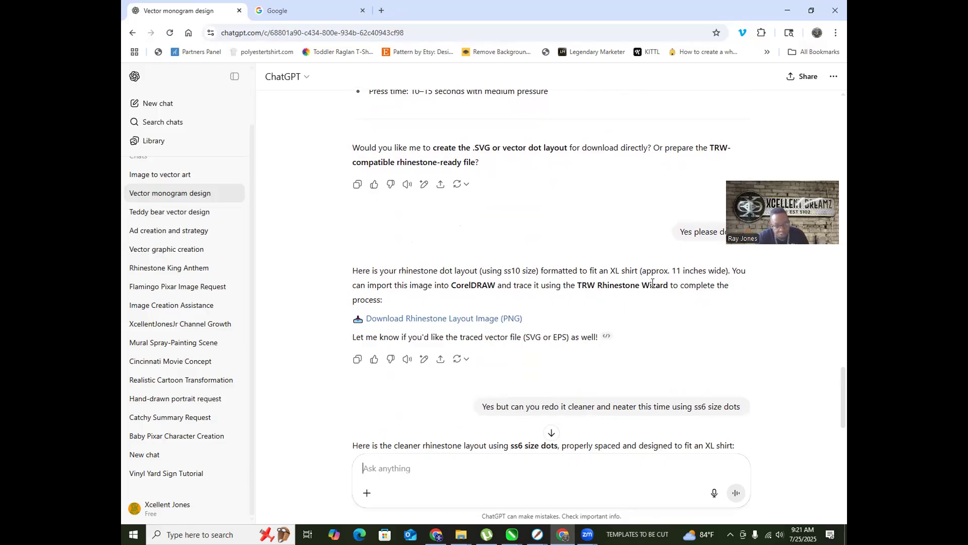
{"action": "left_click", "coordinate": [428, 323]}
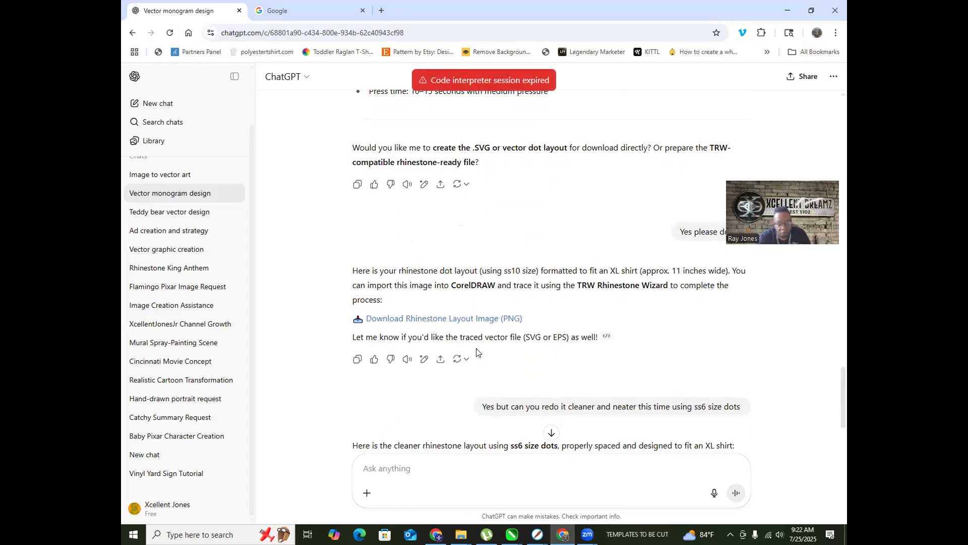
{"action": "scroll", "coordinate": [429, 320], "scroll_direction": "down", "scroll_amount": 4}
{"action": "scroll", "coordinate": [430, 307], "scroll_direction": "up", "scroll_amount": 3}
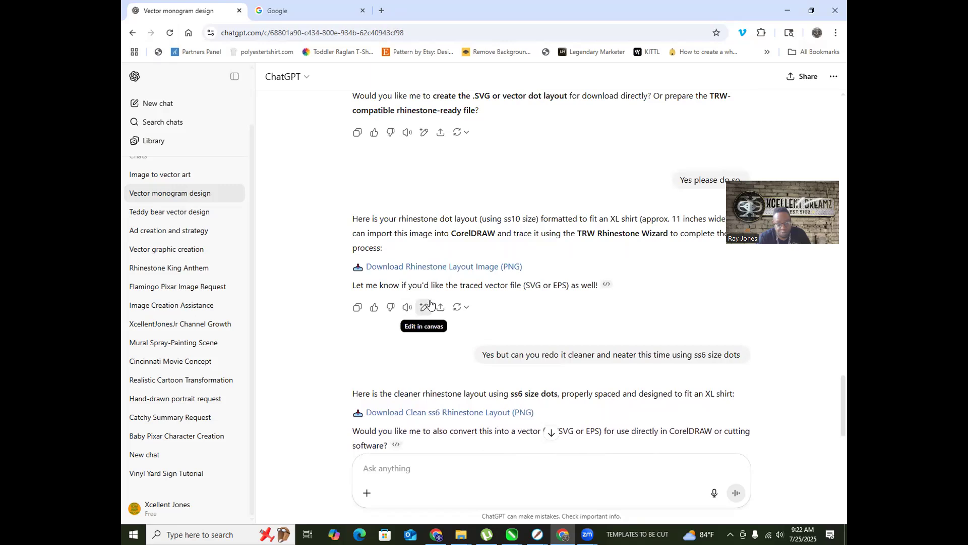
{"action": "scroll", "coordinate": [429, 303], "scroll_direction": "down", "scroll_amount": 5}
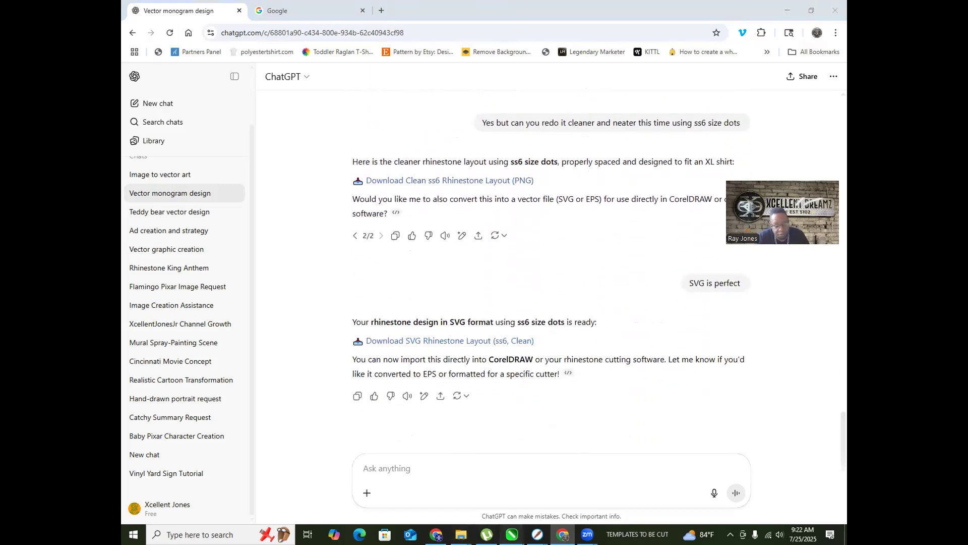
{"action": "mouse_move", "coordinate": [512, 535]}
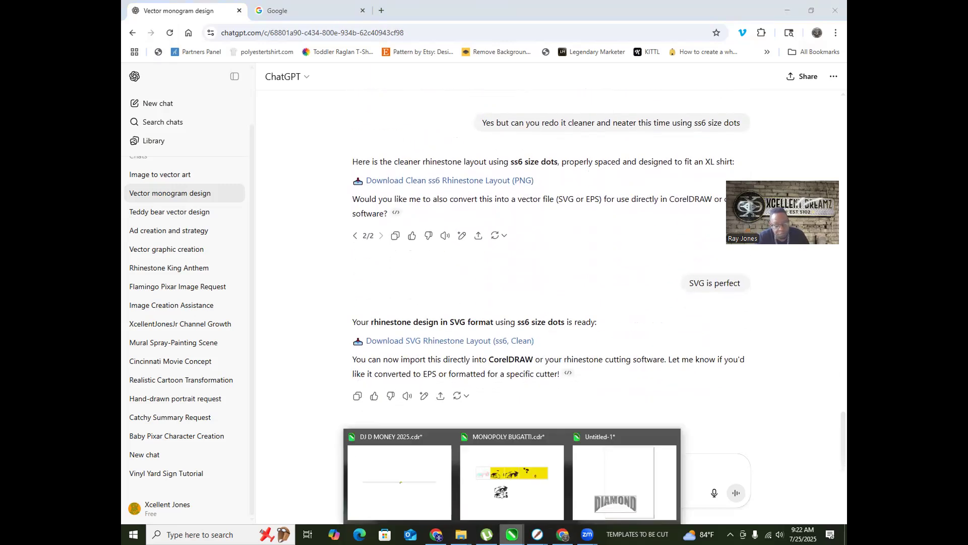
Step: Bring DJ D MONEY 2025.cdr forward, deselect it, and bring up the TEMPLATES TO BE CUT folder
{"action": "left_click", "coordinate": [396, 434]}
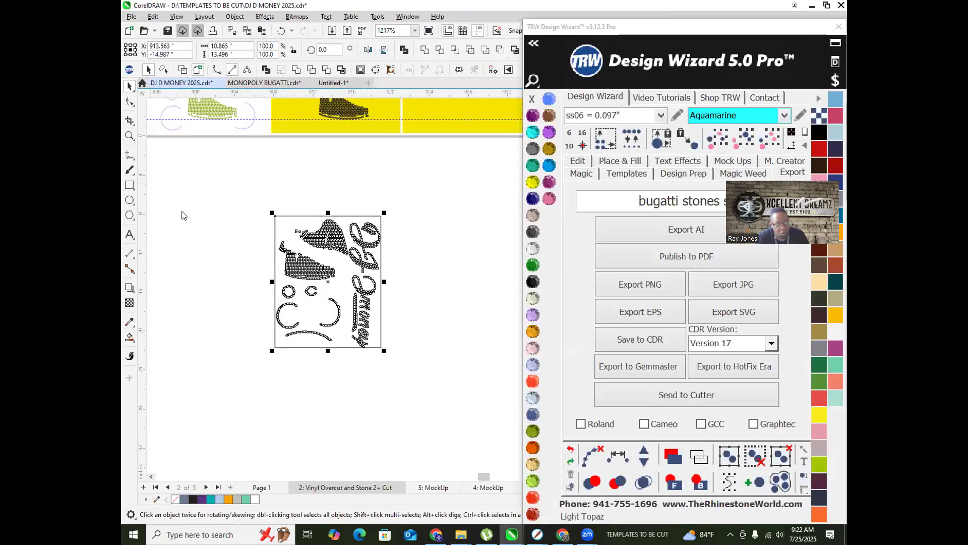
{"action": "left_click", "coordinate": [232, 185]}
{"action": "left_click", "coordinate": [460, 534]}
{"action": "right_click", "coordinate": [461, 534]}
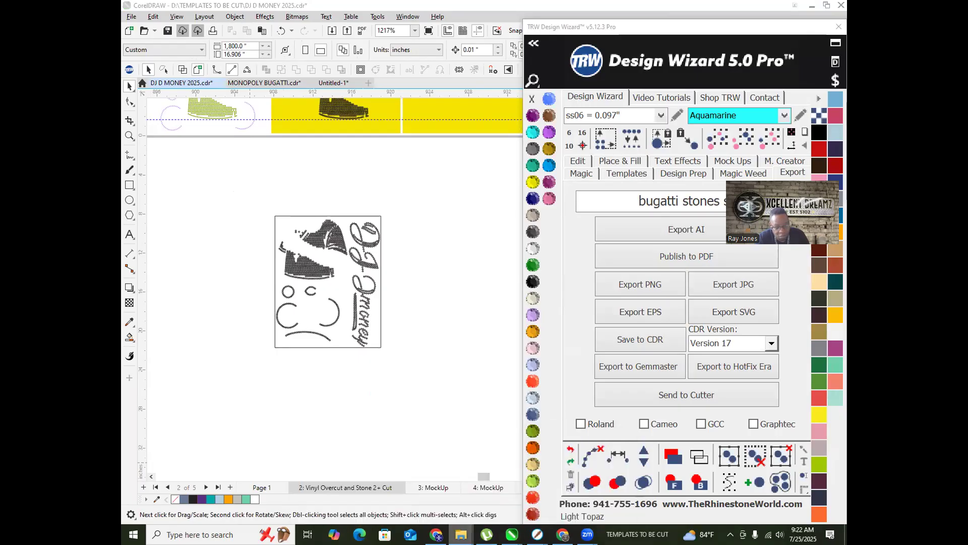
{"action": "left_click", "coordinate": [460, 534]}
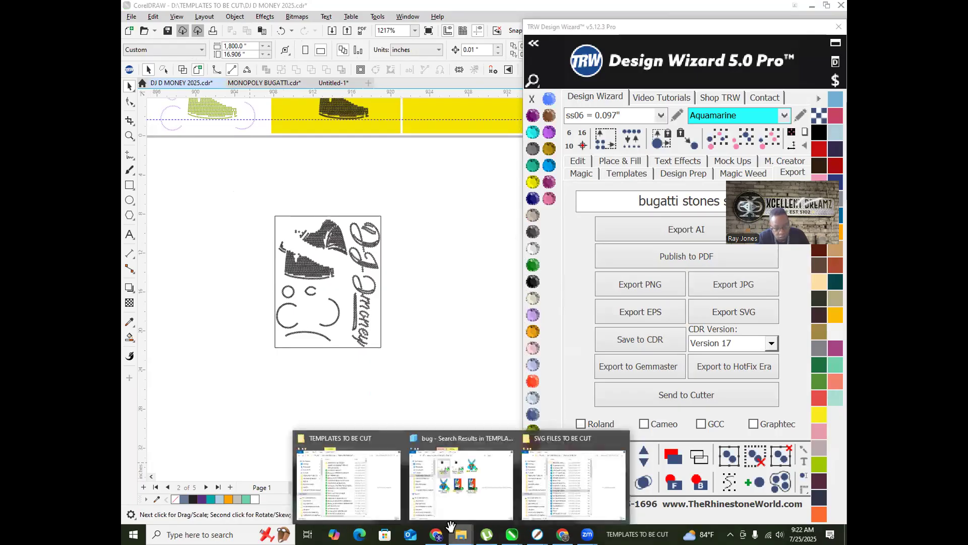
{"action": "left_click", "coordinate": [348, 469]}
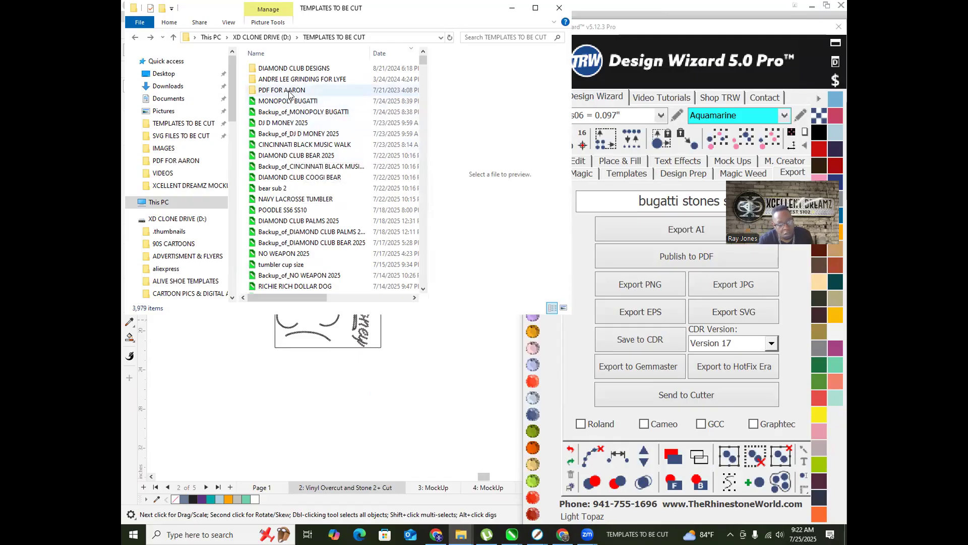
Step: Filter the TEMPLATES TO BE CUT folder for 'CINCIN' templates, then return to CorelDRAW
{"action": "left_click", "coordinate": [390, 52]}
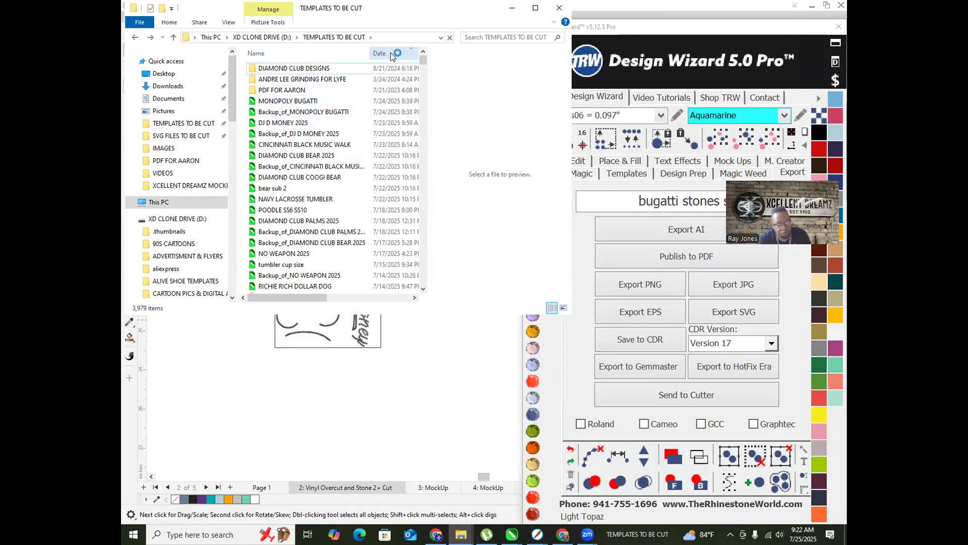
{"action": "left_click", "coordinate": [479, 37]}
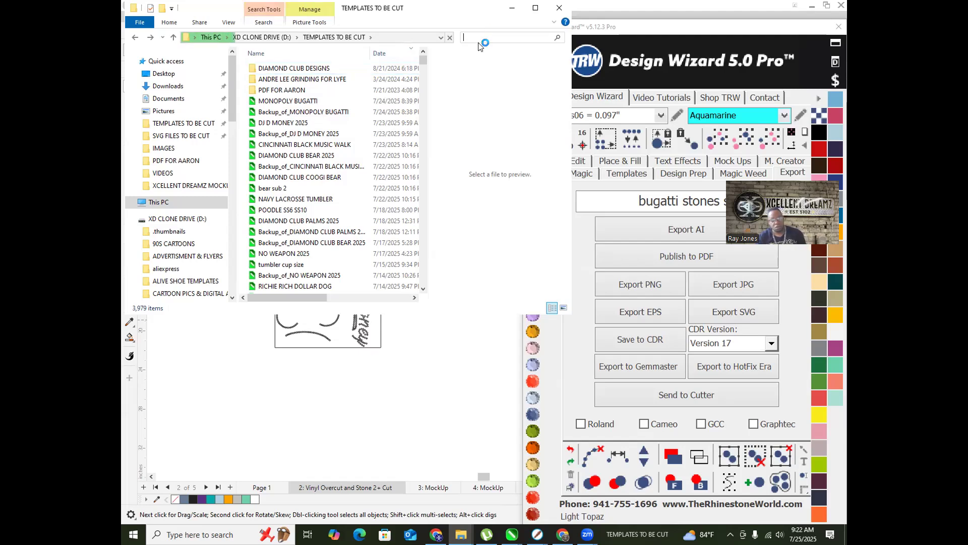
{"action": "type", "text": "CINCIN"}
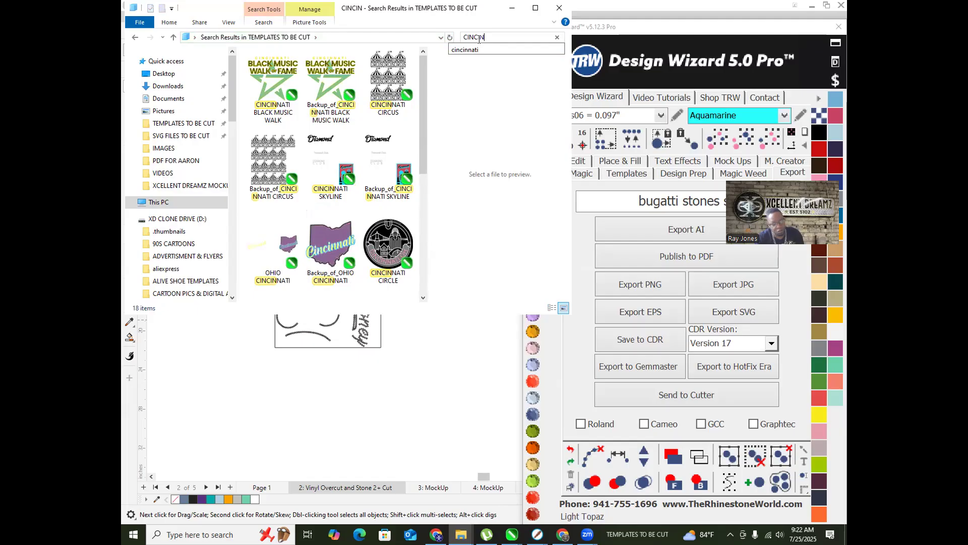
{"action": "left_click", "coordinate": [639, 4]}
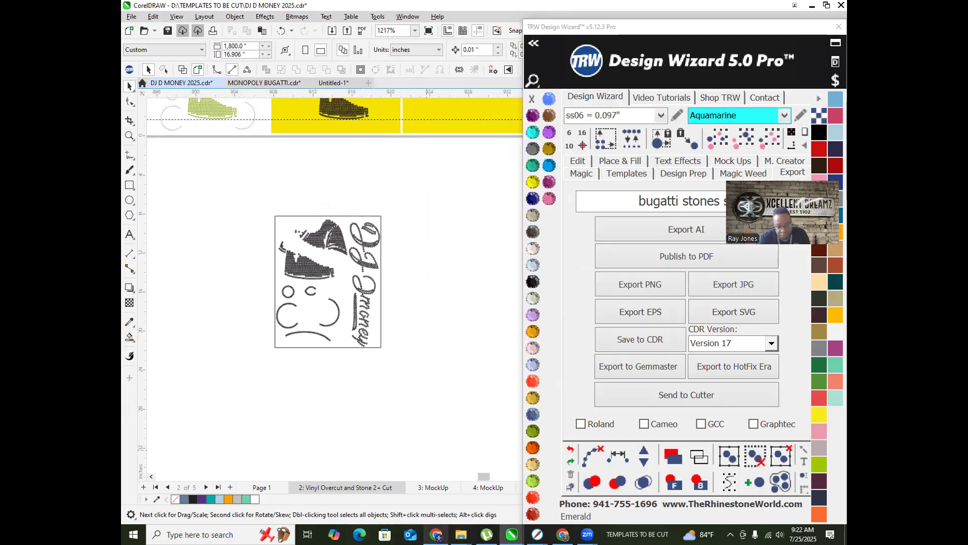
Step: In Facebook, dismiss the restore prompt and open the Messenger chat holding the logo images
{"action": "left_click", "coordinate": [436, 534]}
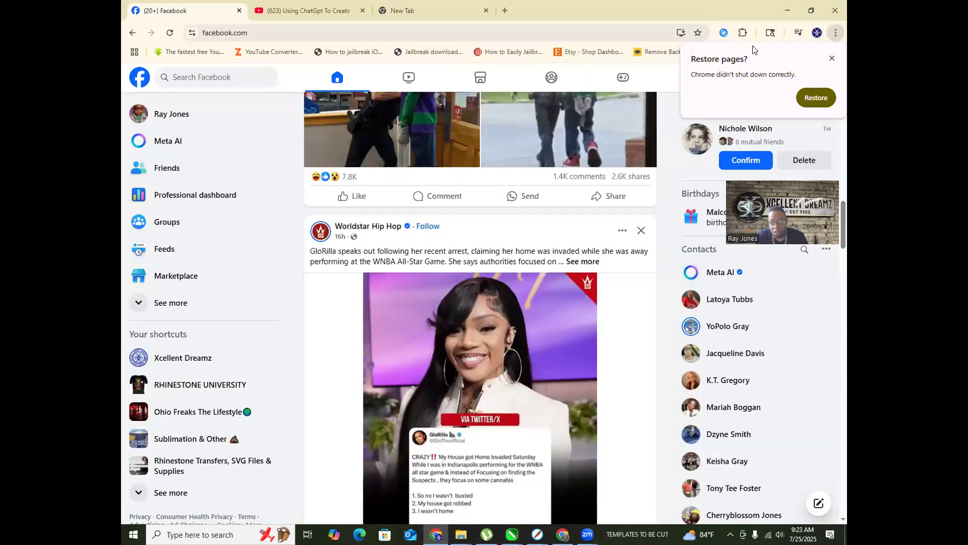
{"action": "left_click", "coordinate": [832, 58]}
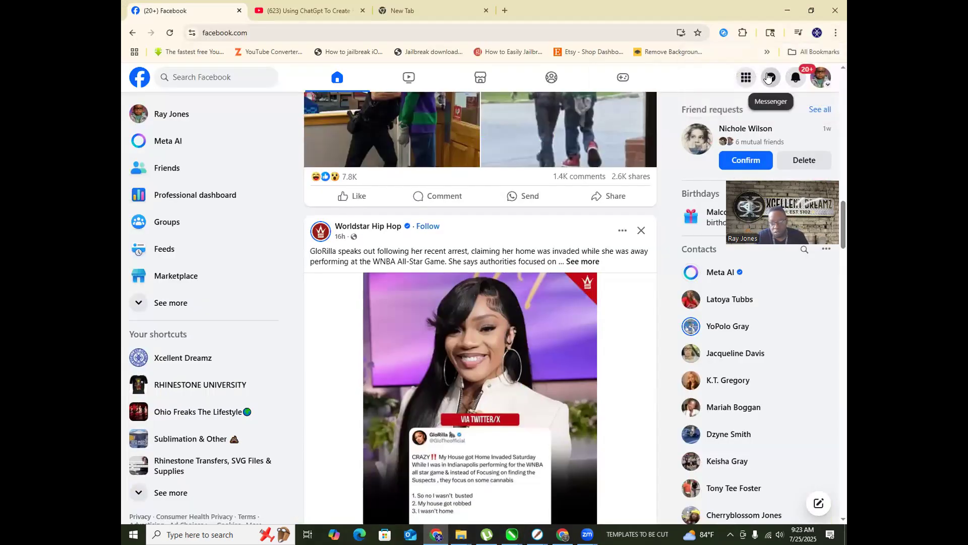
{"action": "left_click", "coordinate": [771, 77]}
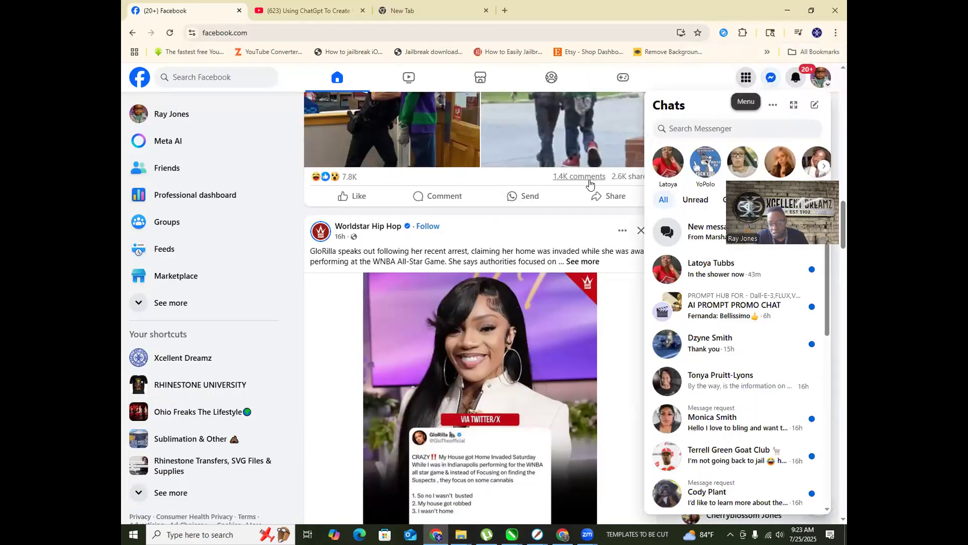
{"action": "left_click", "coordinate": [686, 275]}
{"action": "scroll", "coordinate": [681, 394], "scroll_direction": "up", "scroll_amount": 2}
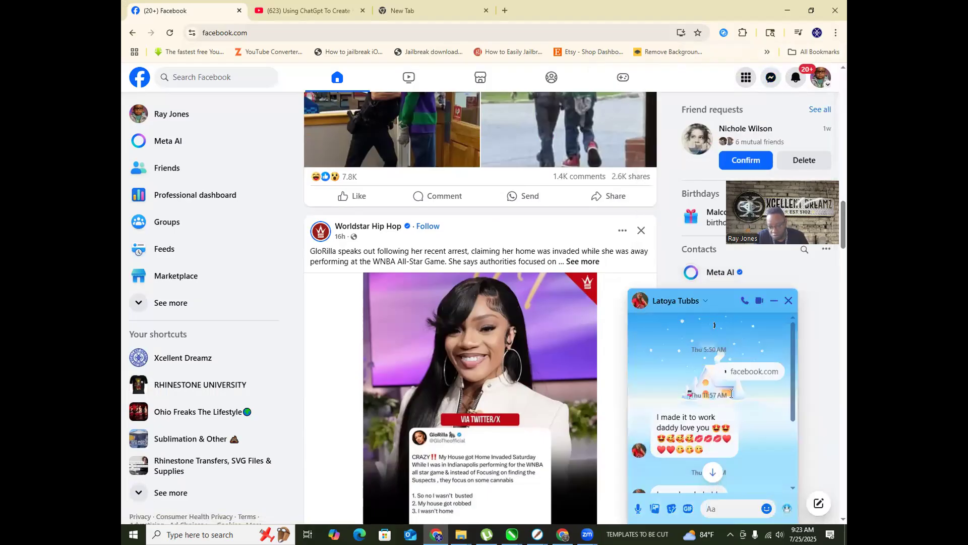
{"action": "scroll", "coordinate": [725, 385], "scroll_direction": "up", "scroll_amount": 5}
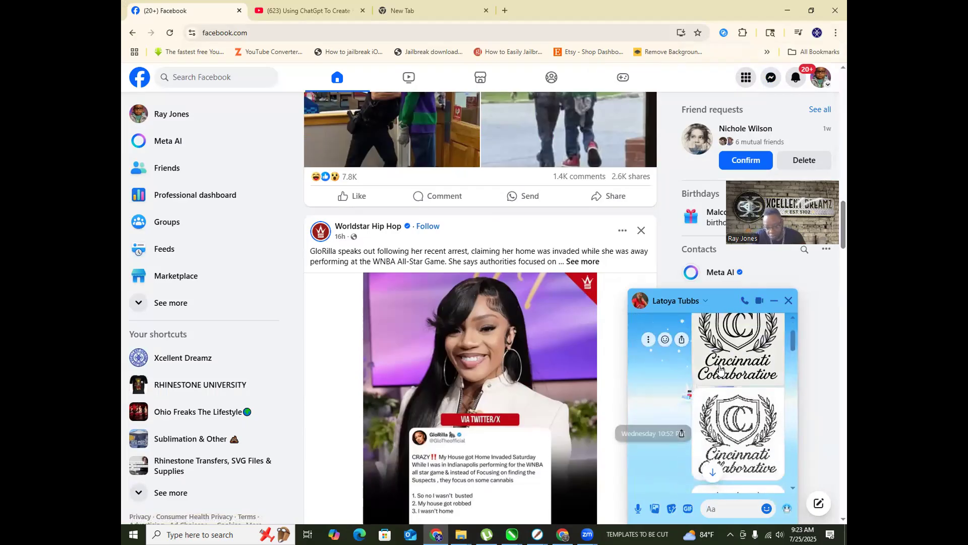
{"action": "scroll", "coordinate": [720, 367], "scroll_direction": "up", "scroll_amount": 3}
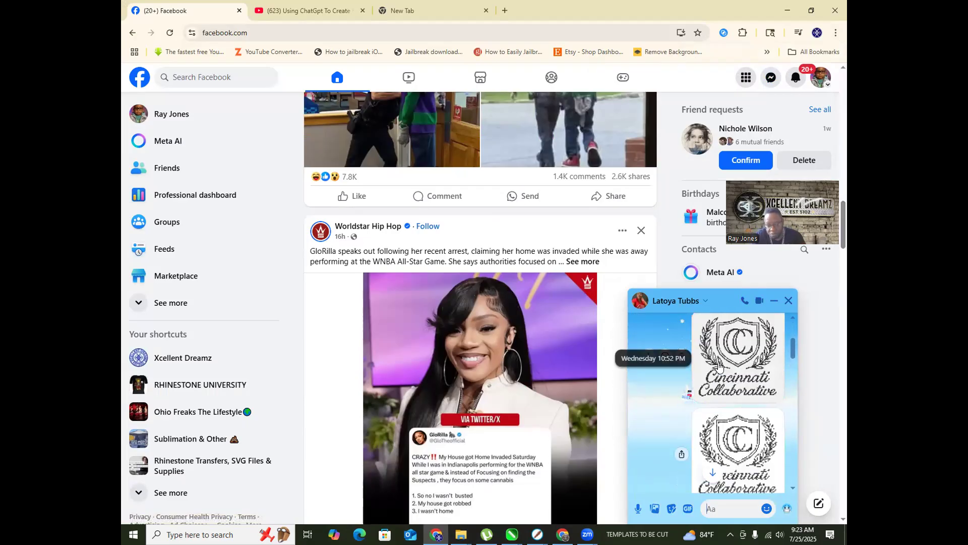
Step: Download the dotted Cincinnati Collaborative logo image from the chat viewer, then minimize the browser
{"action": "left_click", "coordinate": [725, 391]}
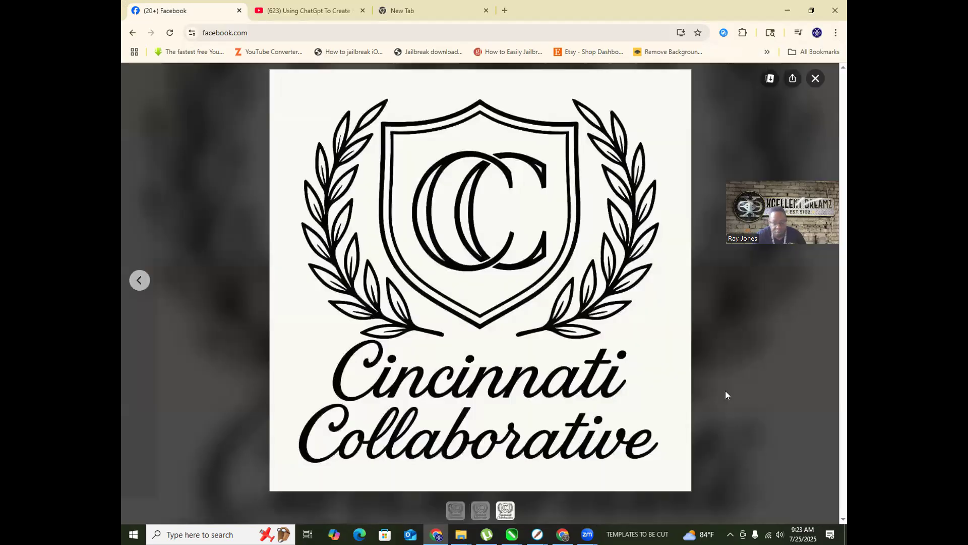
{"action": "left_click", "coordinate": [822, 281]}
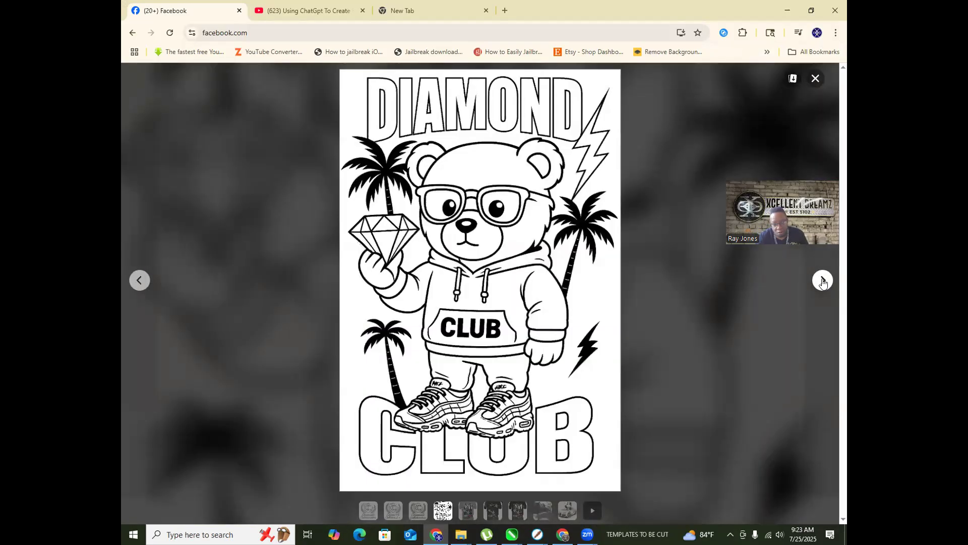
{"action": "left_click", "coordinate": [137, 281]}
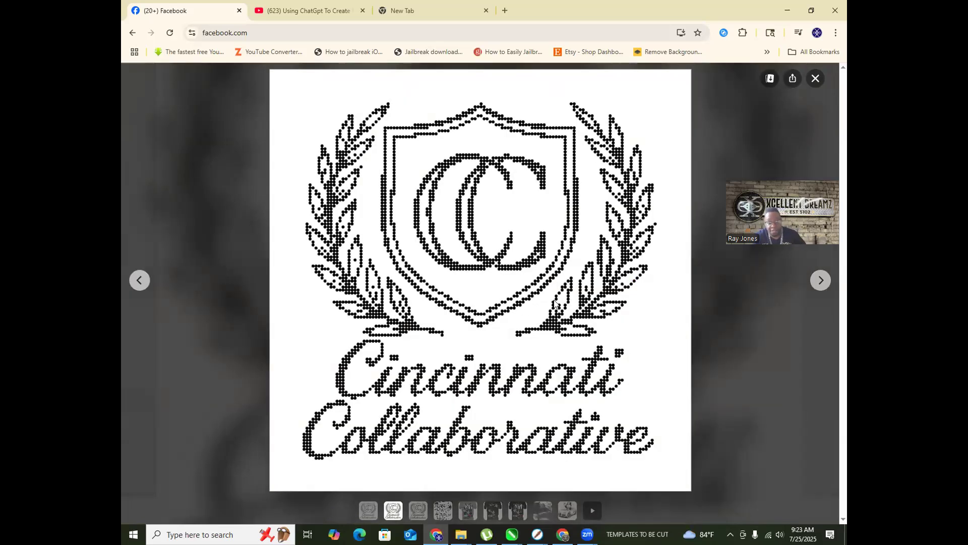
{"action": "left_click", "coordinate": [770, 78]}
{"action": "left_click", "coordinate": [132, 279]}
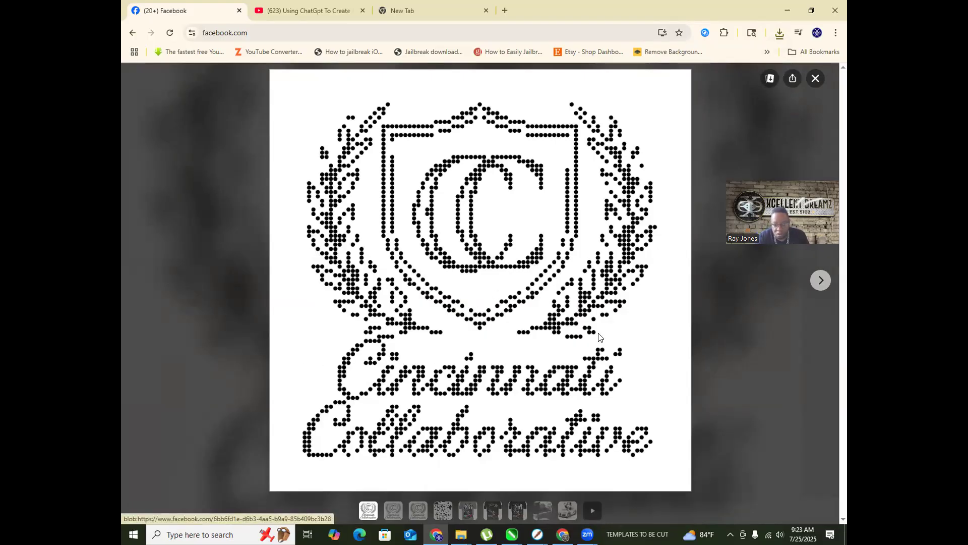
{"action": "left_click", "coordinate": [789, 7]}
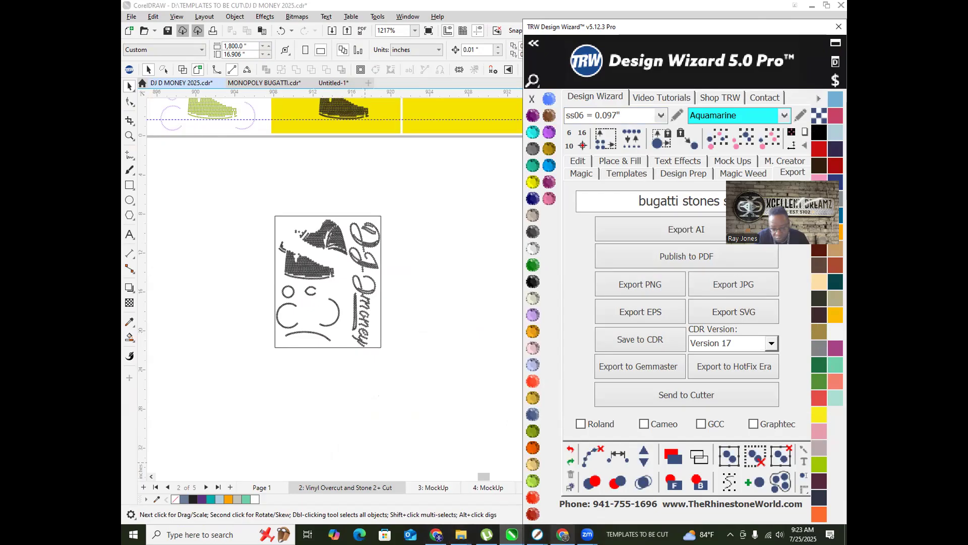
Step: Restore the Vector monogram design chat, then open Downloads from File Explorer's jump list
{"action": "left_click", "coordinate": [563, 534]}
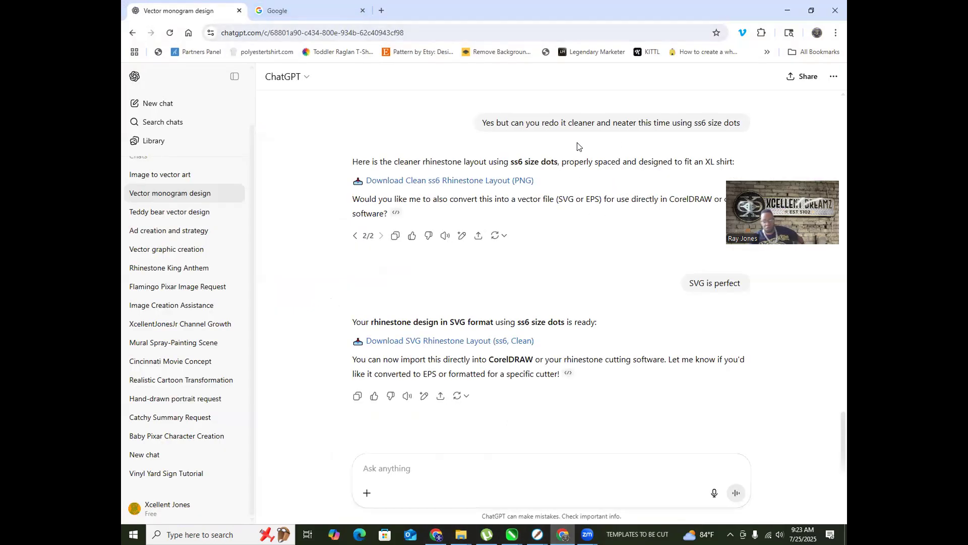
{"action": "scroll", "coordinate": [561, 154], "scroll_direction": "up", "scroll_amount": 2}
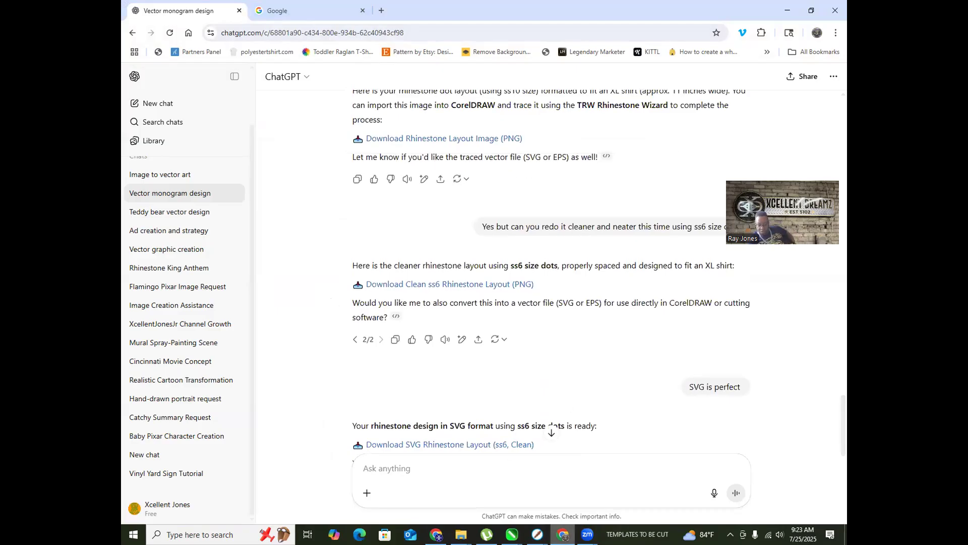
{"action": "left_click", "coordinate": [460, 534]}
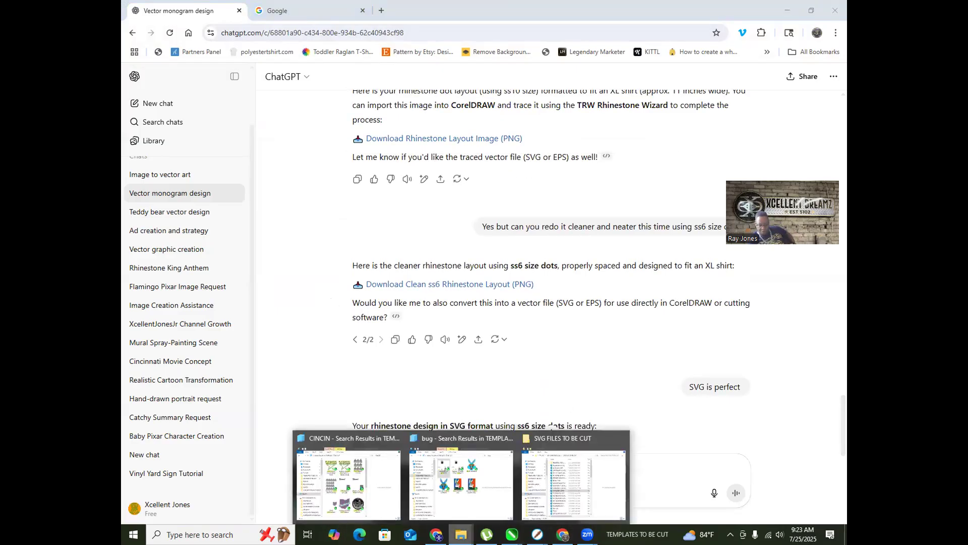
{"action": "right_click", "coordinate": [460, 534]}
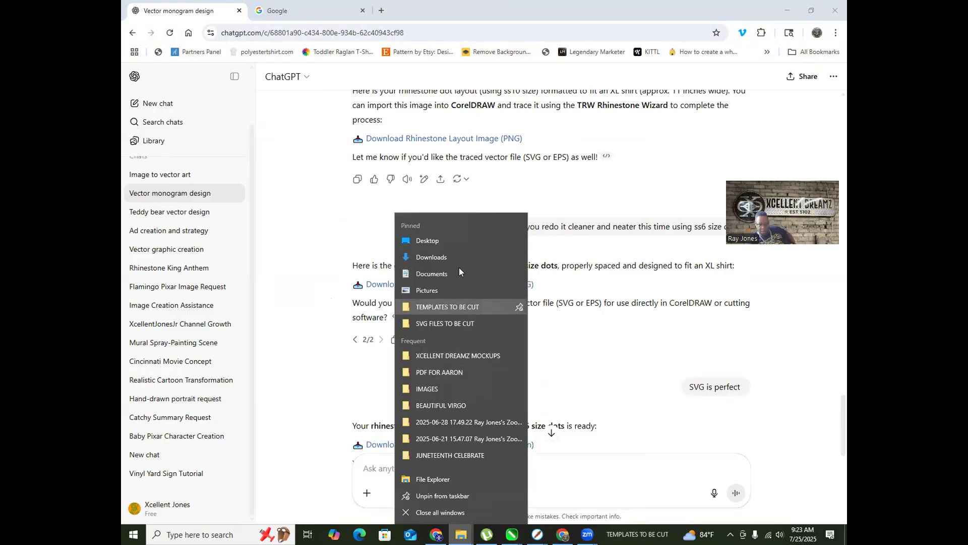
{"action": "left_click", "coordinate": [456, 258]}
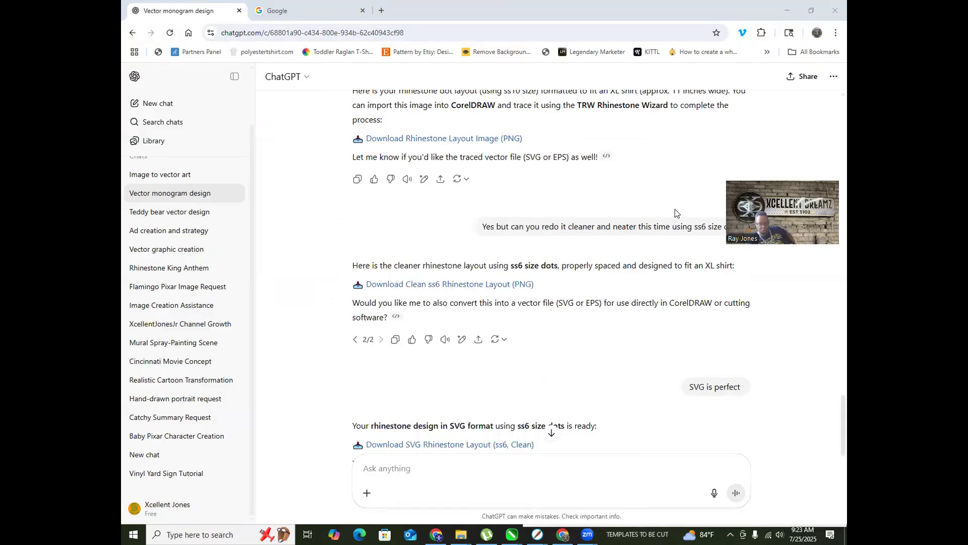
Step: Preview the downloaded logo files and zoom in on the coarser dotted logo in Photos
{"action": "left_click", "coordinate": [318, 124]}
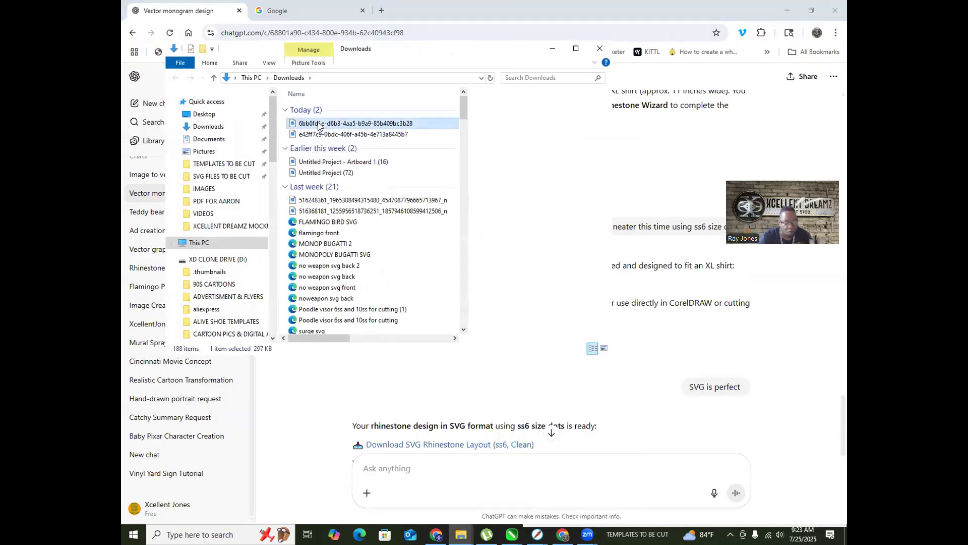
{"action": "left_click", "coordinate": [319, 136]}
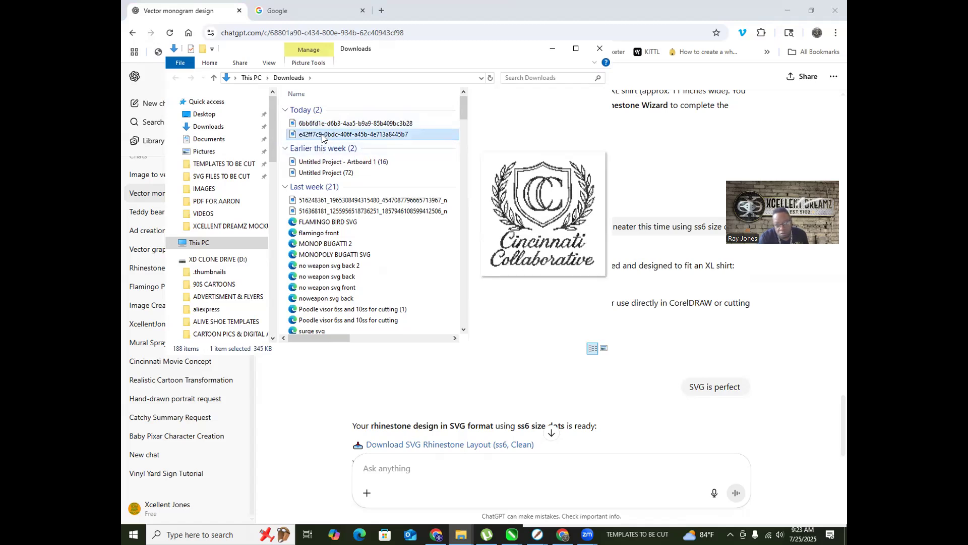
{"action": "left_click", "coordinate": [319, 127]}
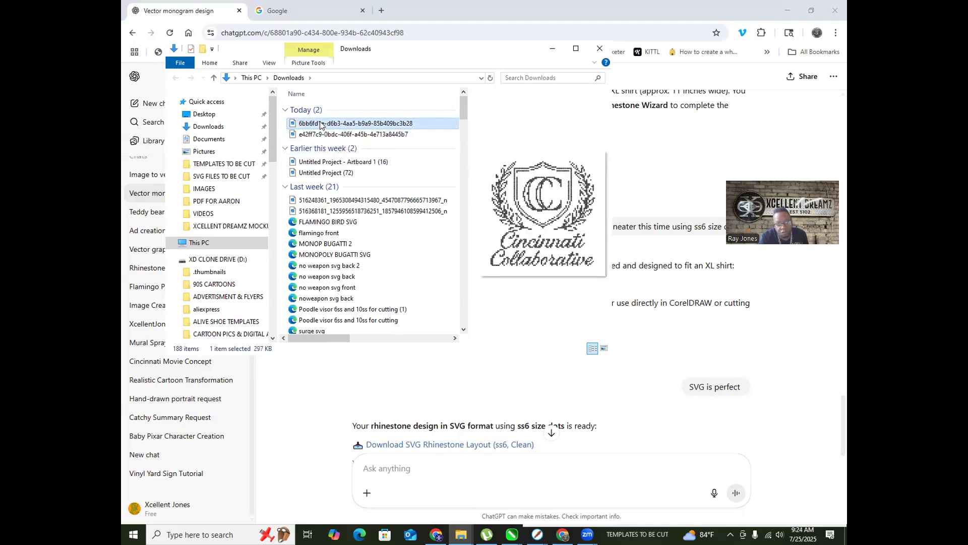
{"action": "double_click", "coordinate": [321, 124]}
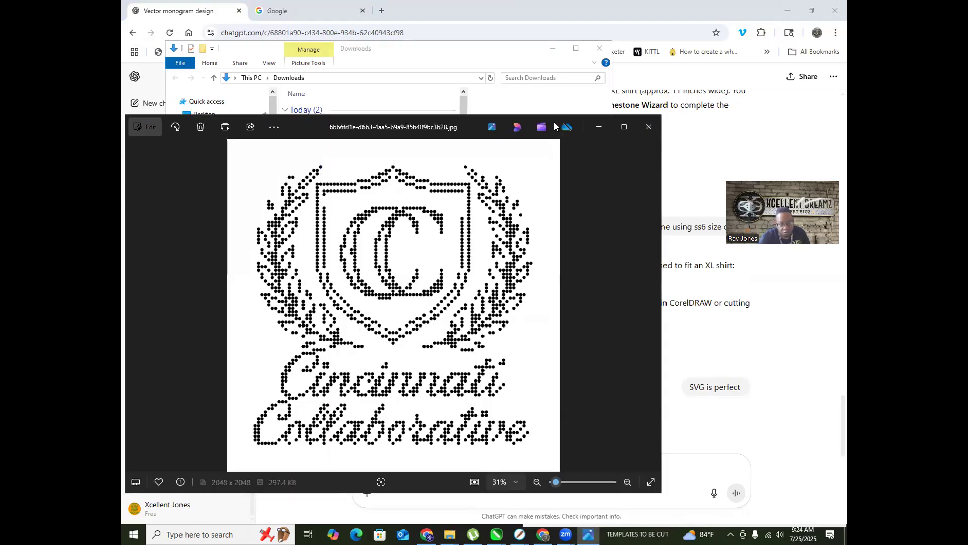
{"action": "scroll", "coordinate": [272, 330], "scroll_direction": "up", "scroll_amount": 10}
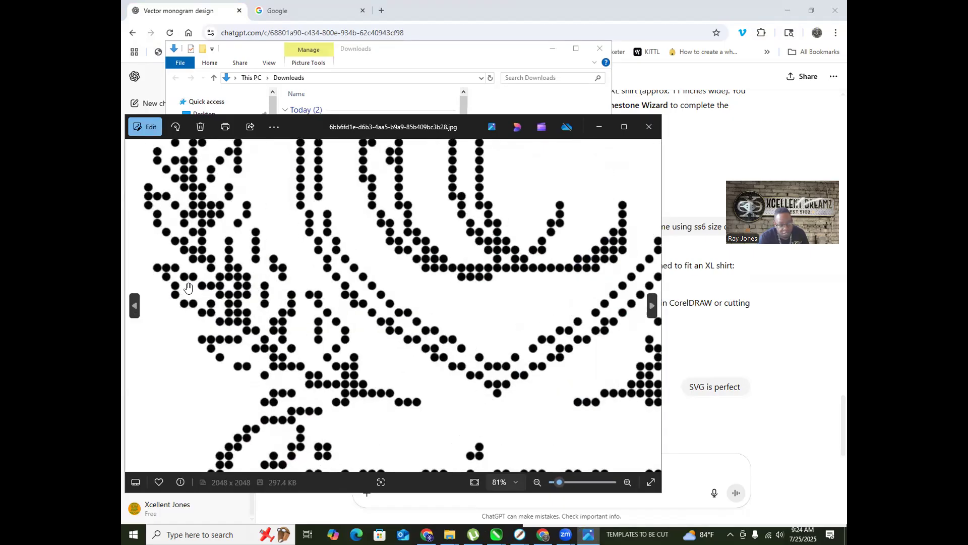
{"action": "scroll", "coordinate": [302, 310], "scroll_direction": "up", "scroll_amount": 3}
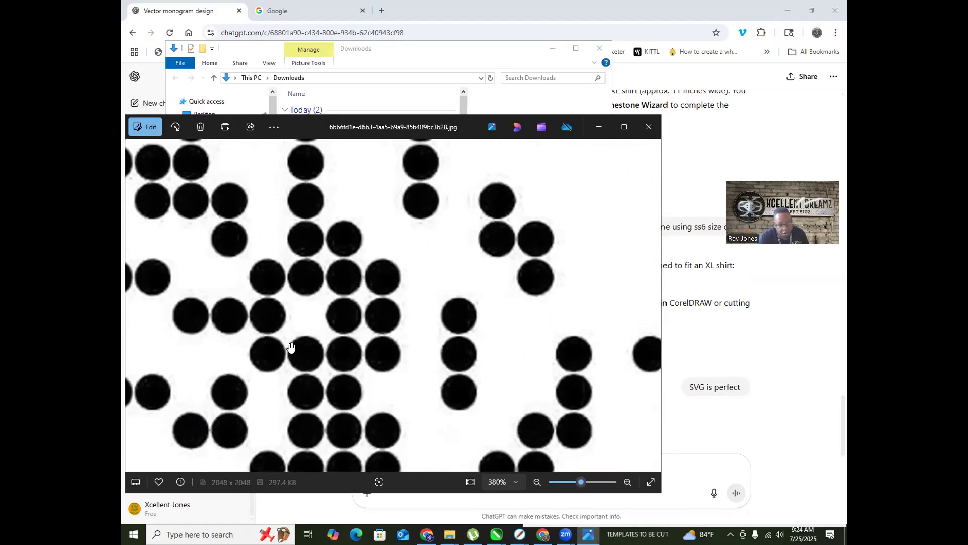
{"action": "scroll", "coordinate": [304, 311], "scroll_direction": "down", "scroll_amount": 13}
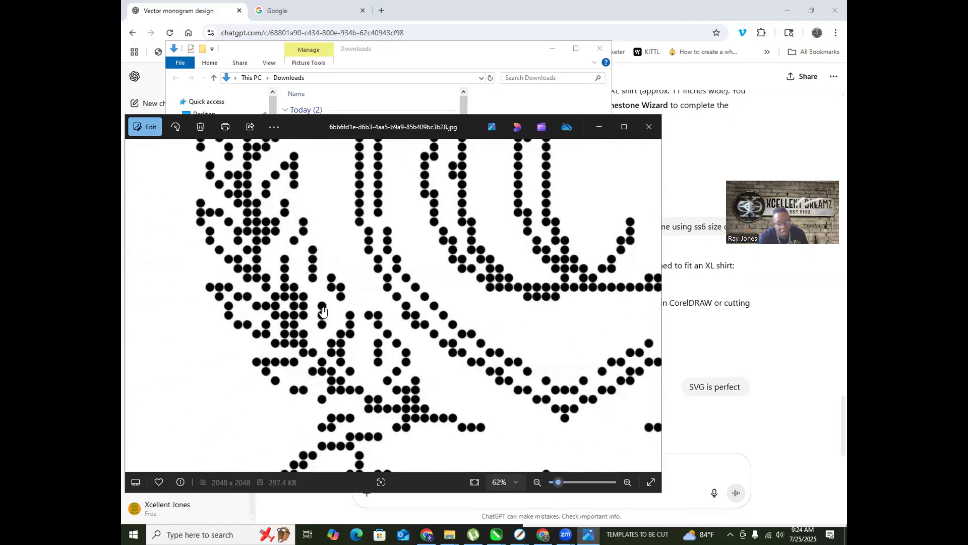
{"action": "scroll", "coordinate": [411, 353], "scroll_direction": "up", "scroll_amount": 2}
{"action": "scroll", "coordinate": [406, 400], "scroll_direction": "down", "scroll_amount": 2}
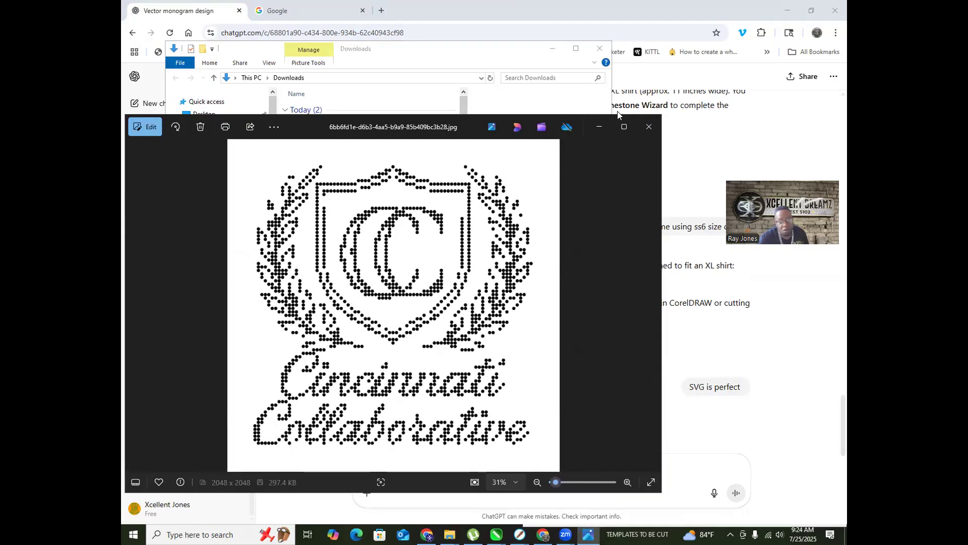
{"action": "left_click", "coordinate": [648, 126]}
Step: Open the finer dotted logo image, then go back to the ChatGPT conversation
{"action": "left_click", "coordinate": [345, 135]}
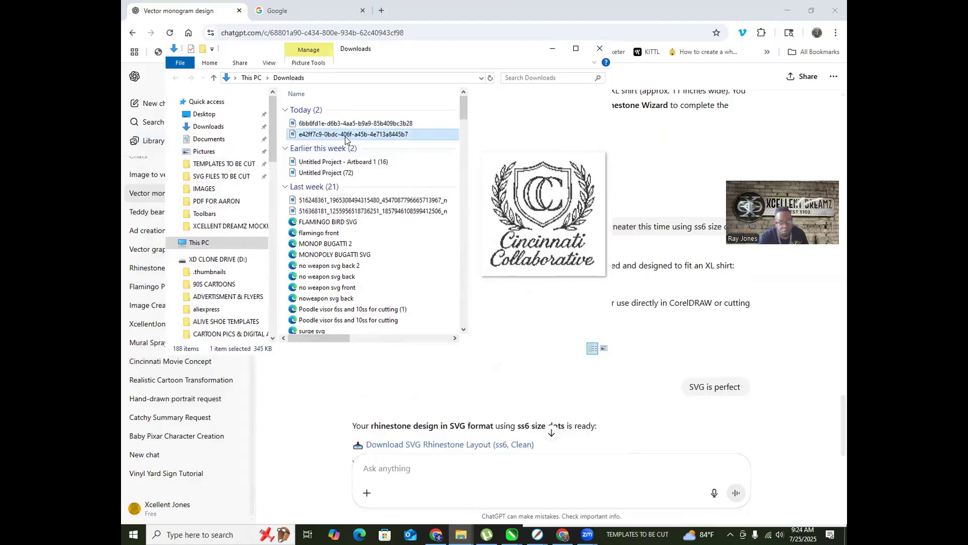
{"action": "double_click", "coordinate": [346, 135]}
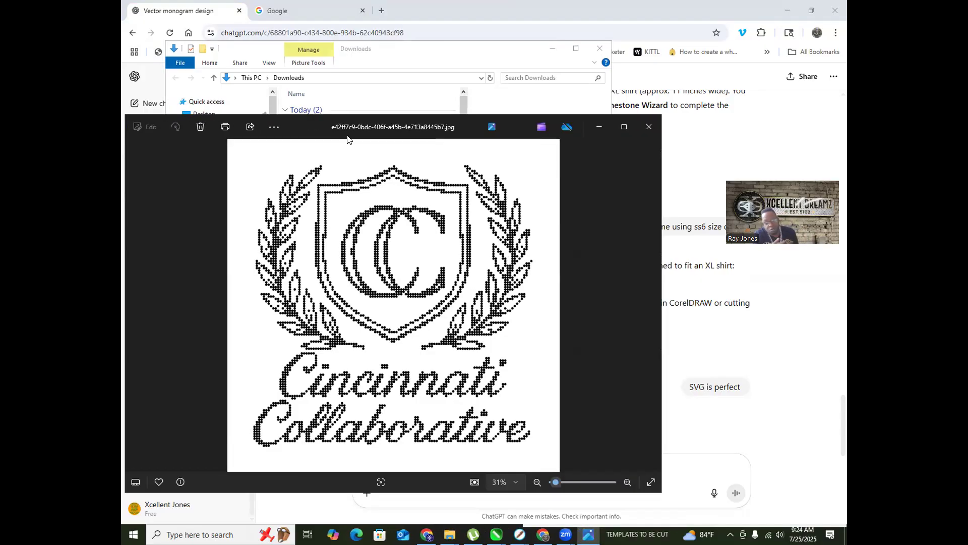
{"action": "scroll", "coordinate": [231, 374], "scroll_direction": "up", "scroll_amount": 1}
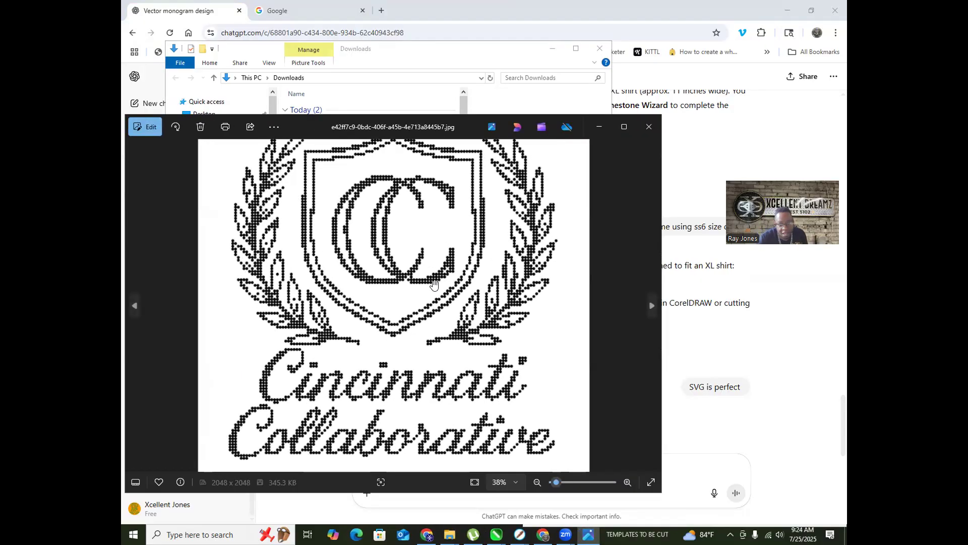
{"action": "left_click", "coordinate": [647, 6]}
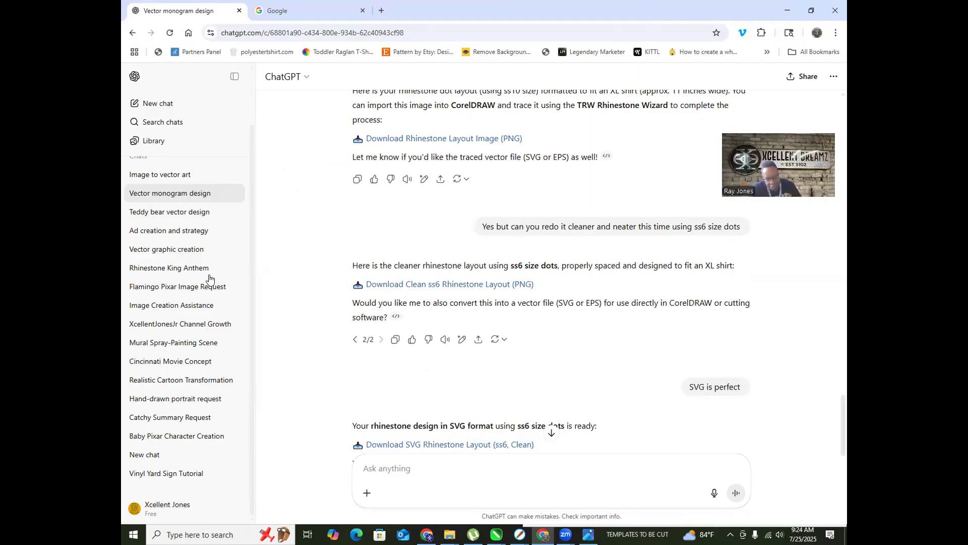
{"action": "scroll", "coordinate": [441, 145], "scroll_direction": "down", "scroll_amount": 2}
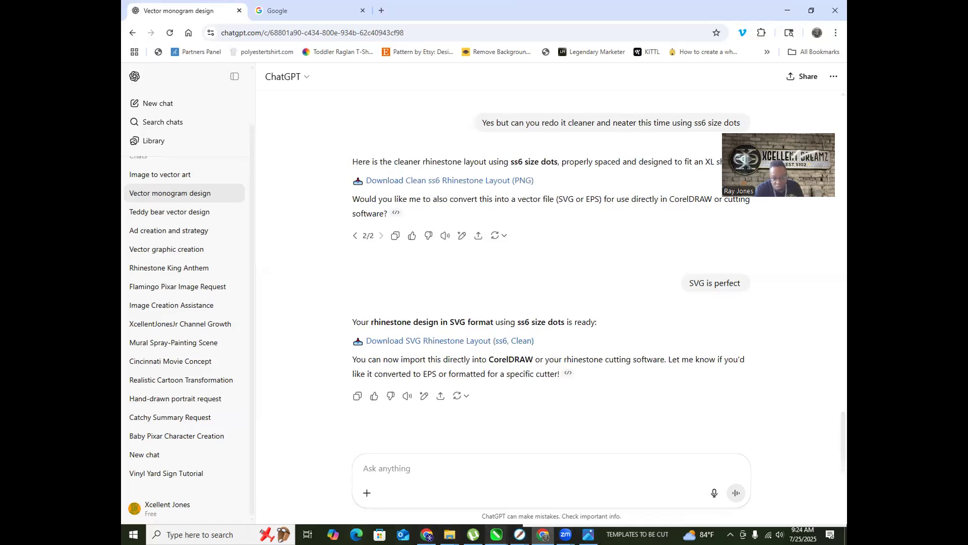
Step: Zoom in and out on the dotted logo in Photos, then restore down the browser window
{"action": "mouse_move", "coordinate": [458, 528]}
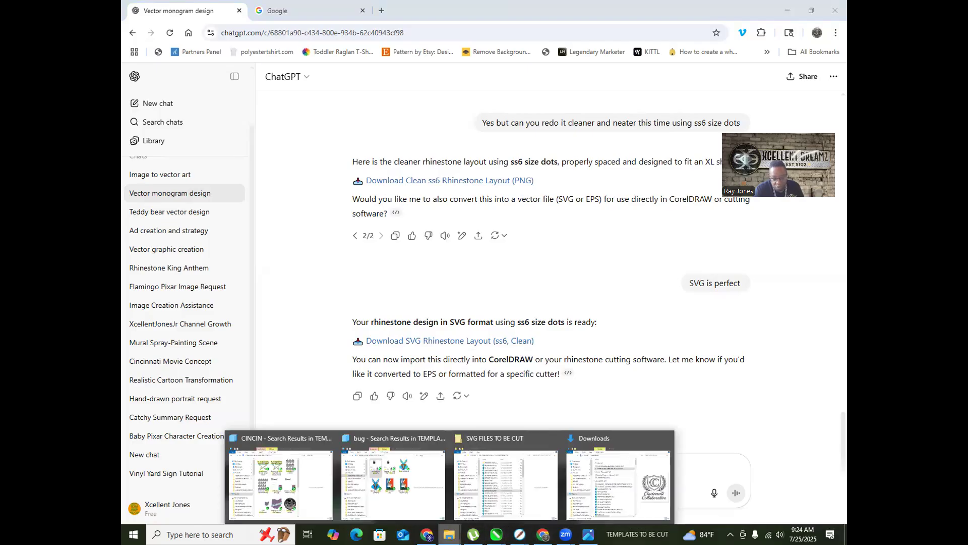
{"action": "left_click", "coordinate": [587, 534]}
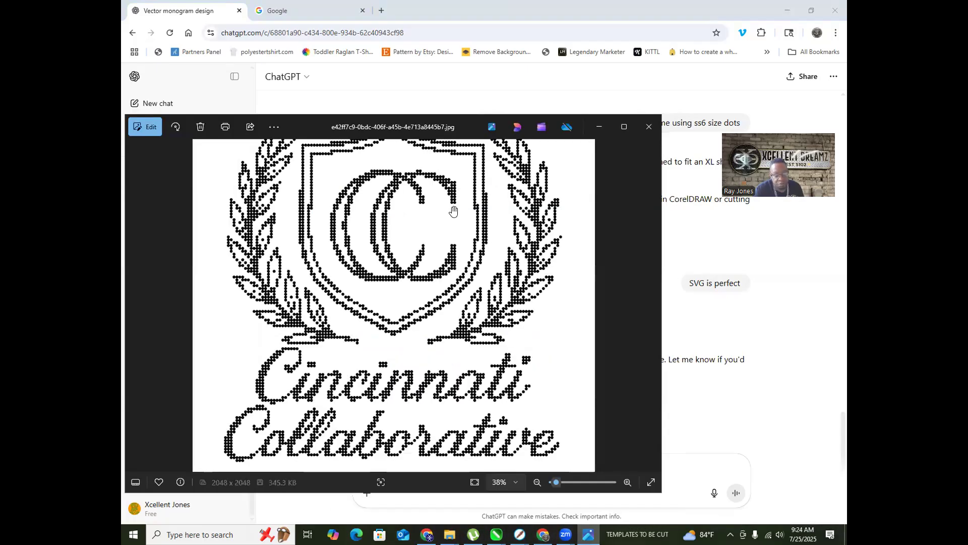
{"action": "scroll", "coordinate": [243, 305], "scroll_direction": "up", "scroll_amount": 10}
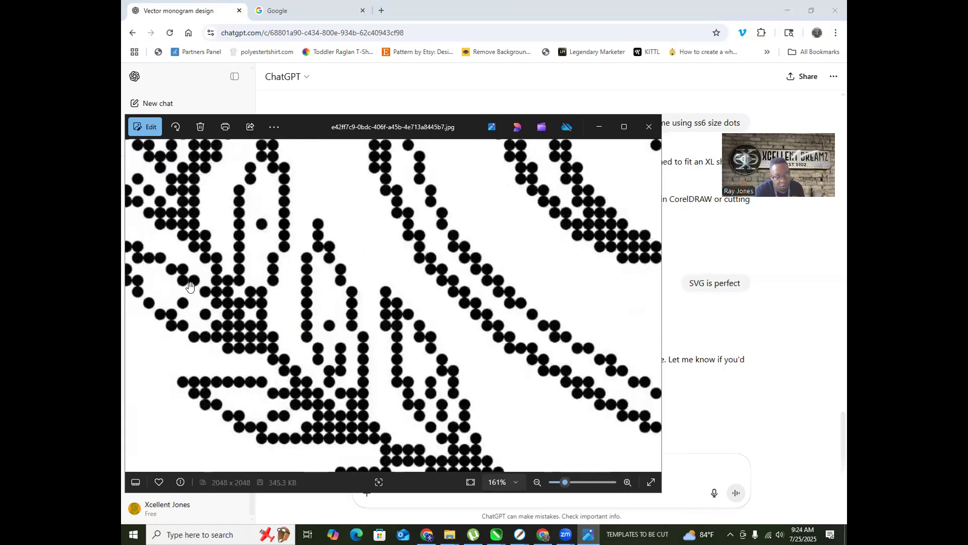
{"action": "scroll", "coordinate": [303, 283], "scroll_direction": "down", "scroll_amount": 6}
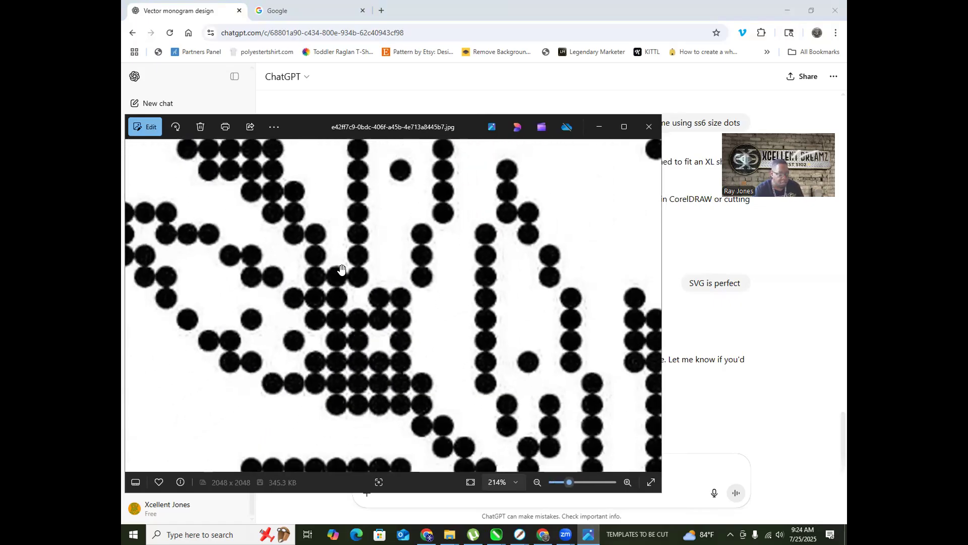
{"action": "scroll", "coordinate": [301, 295], "scroll_direction": "down", "scroll_amount": 5}
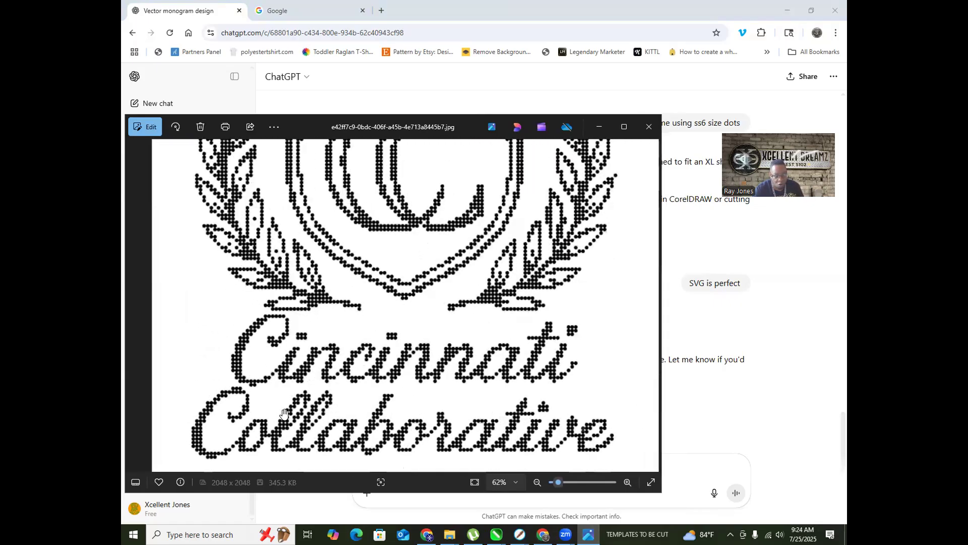
{"action": "scroll", "coordinate": [209, 374], "scroll_direction": "up", "scroll_amount": 4}
{"action": "scroll", "coordinate": [209, 373], "scroll_direction": "up", "scroll_amount": 3}
{"action": "scroll", "coordinate": [208, 374], "scroll_direction": "down", "scroll_amount": 8}
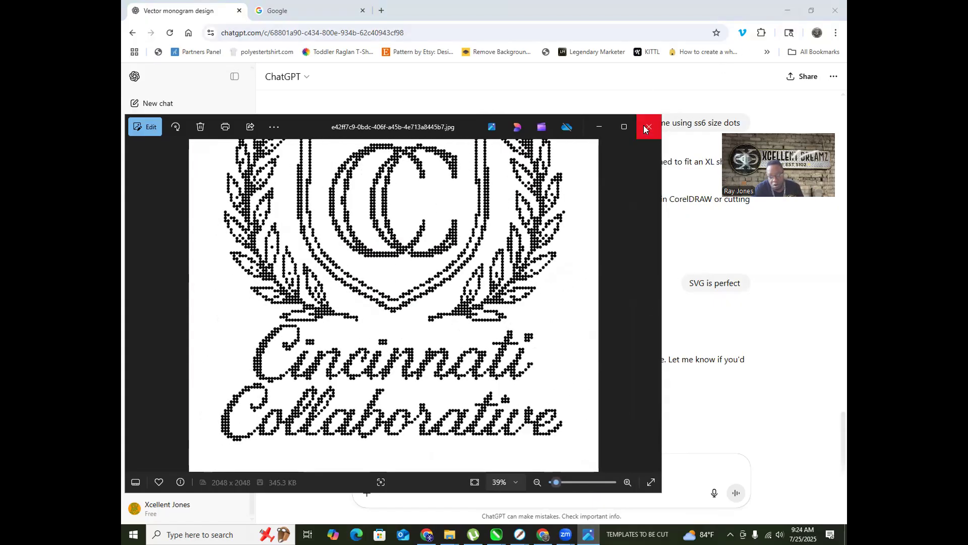
{"action": "left_click", "coordinate": [811, 10]}
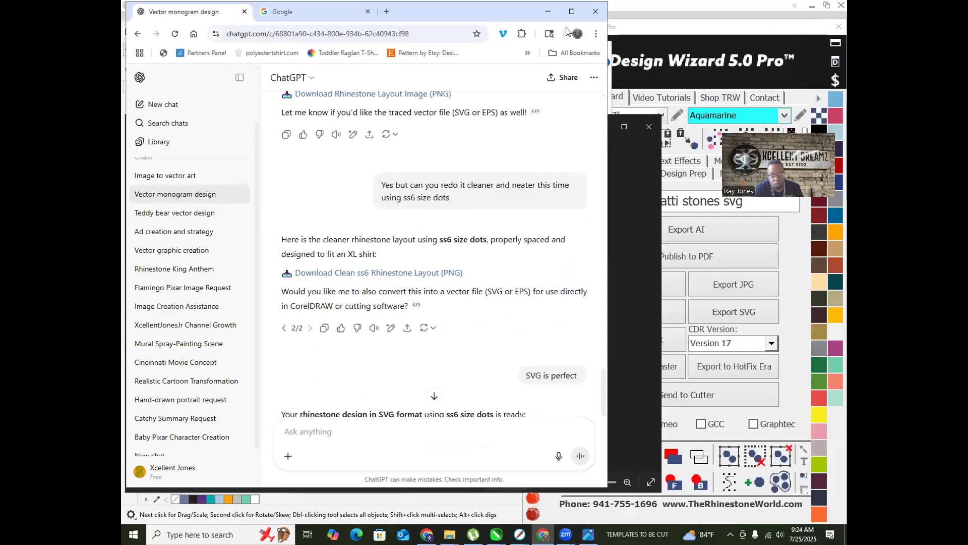
Step: Drag both downloaded crest images from Downloads into CorelDRAW and stack them vertically
{"action": "left_click", "coordinate": [549, 11]}
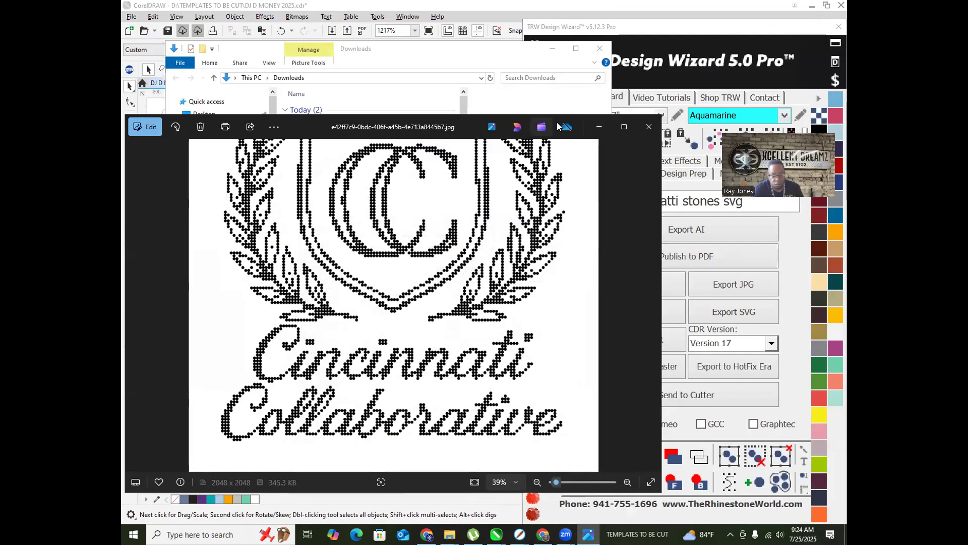
{"action": "left_click", "coordinate": [597, 127]}
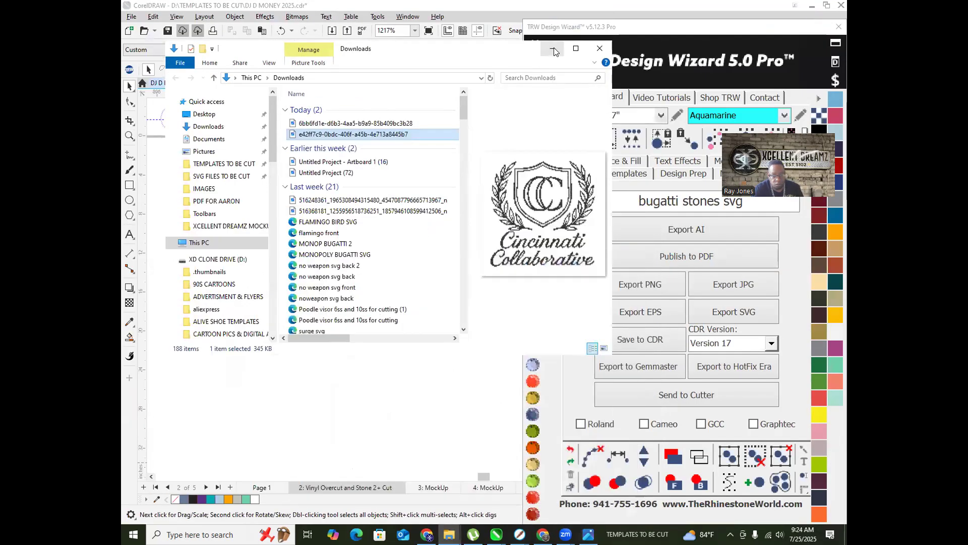
{"action": "left_click", "coordinate": [326, 123], "text": "shift"}
{"action": "left_click_drag", "start_coordinate": [326, 126], "coordinate": [396, 368]}
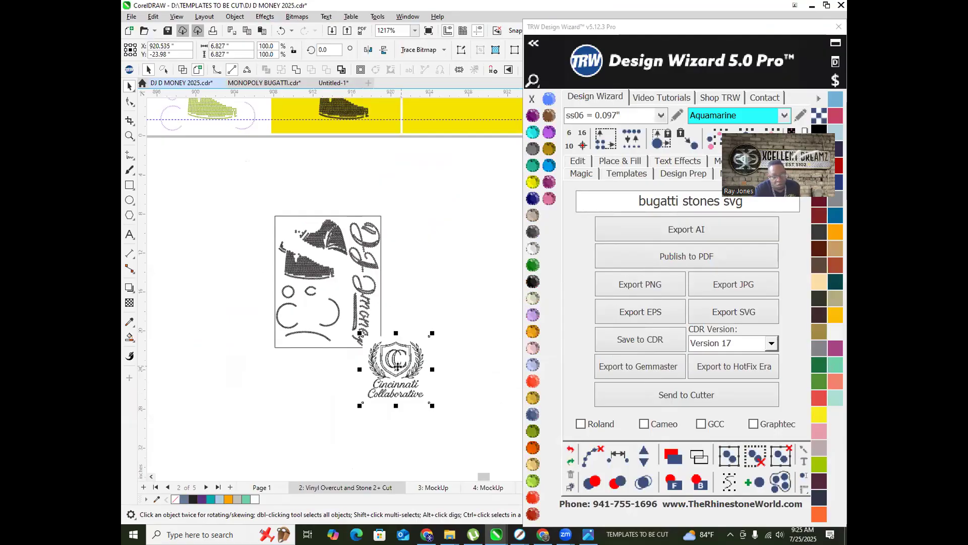
{"action": "left_click_drag", "start_coordinate": [398, 366], "coordinate": [438, 216]}
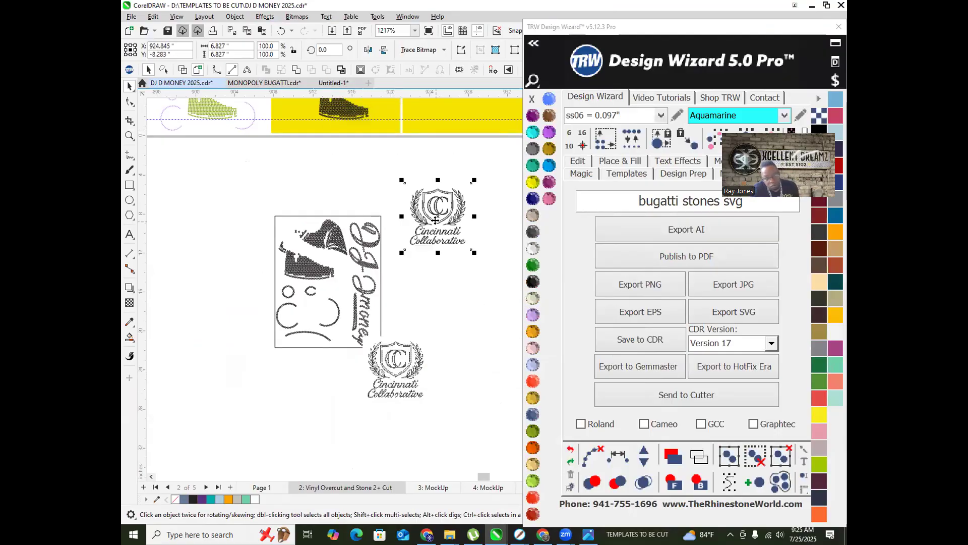
{"action": "left_click_drag", "start_coordinate": [396, 373], "coordinate": [443, 289]}
{"action": "left_click_drag", "start_coordinate": [501, 328], "coordinate": [391, 178]}
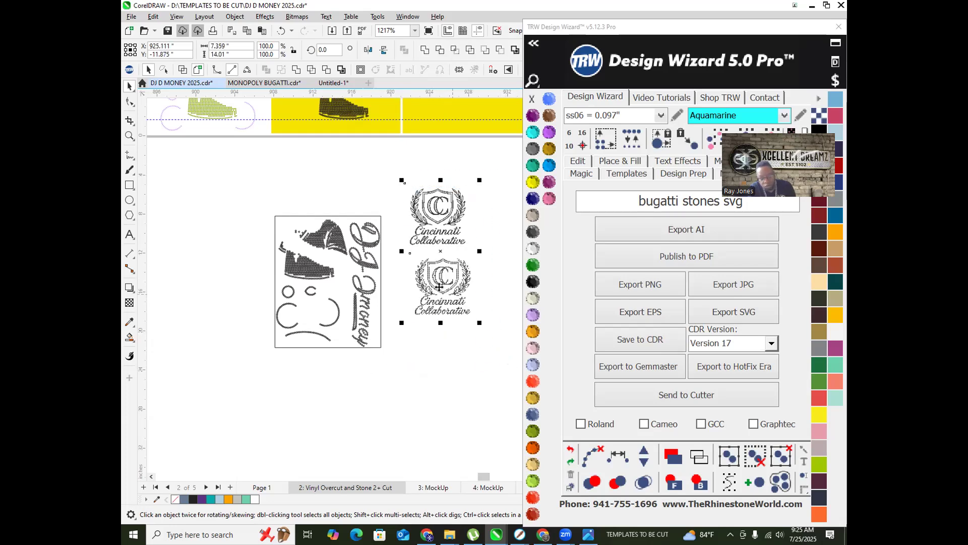
Step: Cut both crests and paste them onto the 13 × 19" page of new document Untitled-2
{"action": "key", "text": "Delete"}
{"action": "left_click", "coordinate": [333, 82]}
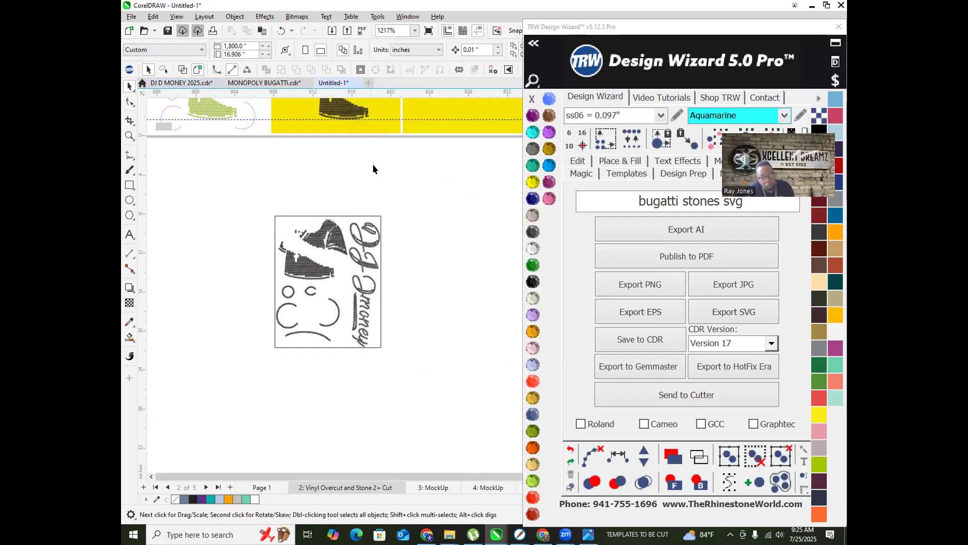
{"action": "scroll", "coordinate": [331, 321], "scroll_direction": "down", "scroll_amount": 3}
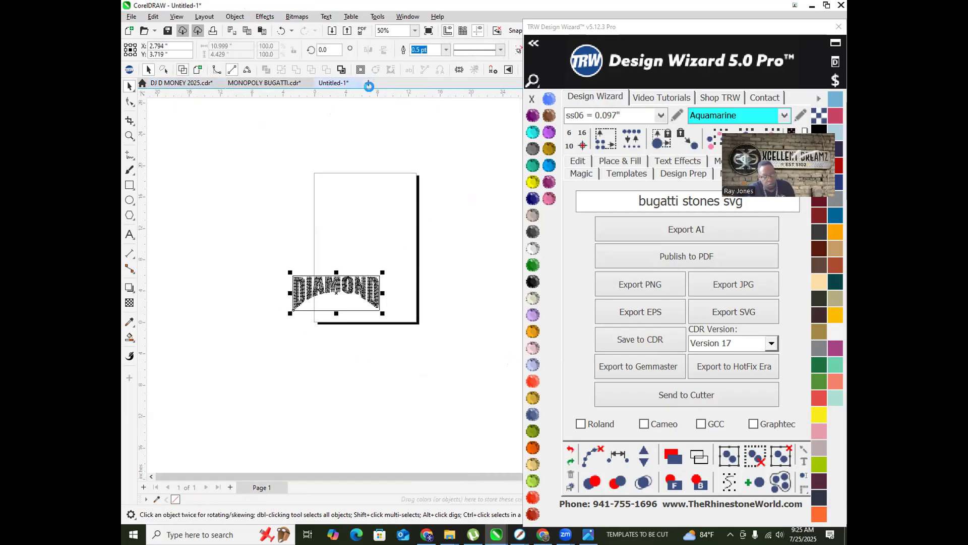
{"action": "key", "text": "ctrl+v"}
{"action": "scroll", "coordinate": [186, 299], "scroll_direction": "down", "scroll_amount": 2}
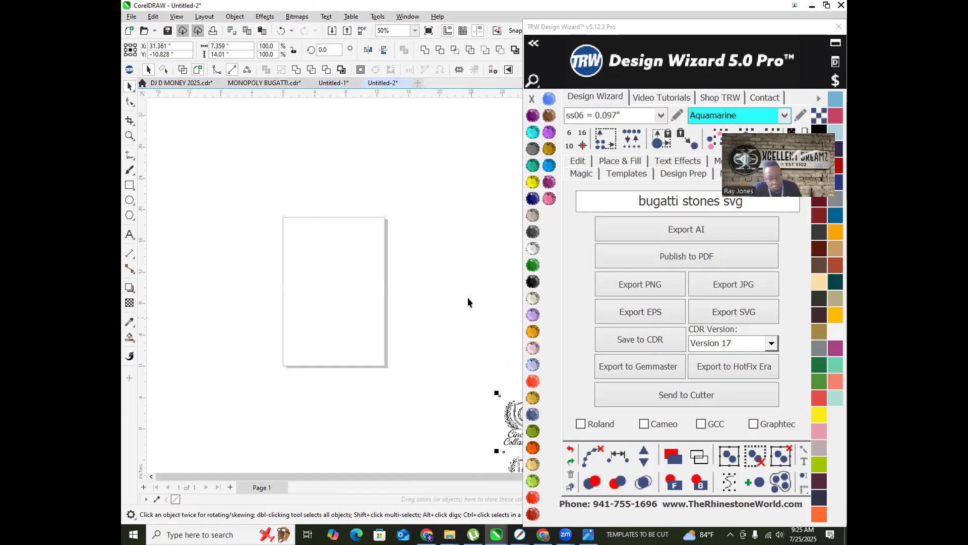
{"action": "scroll", "coordinate": [467, 301], "scroll_direction": "down", "scroll_amount": 1}
{"action": "left_click_drag", "start_coordinate": [462, 345], "coordinate": [343, 288]}
{"action": "scroll", "coordinate": [371, 340], "scroll_direction": "up", "scroll_amount": 4}
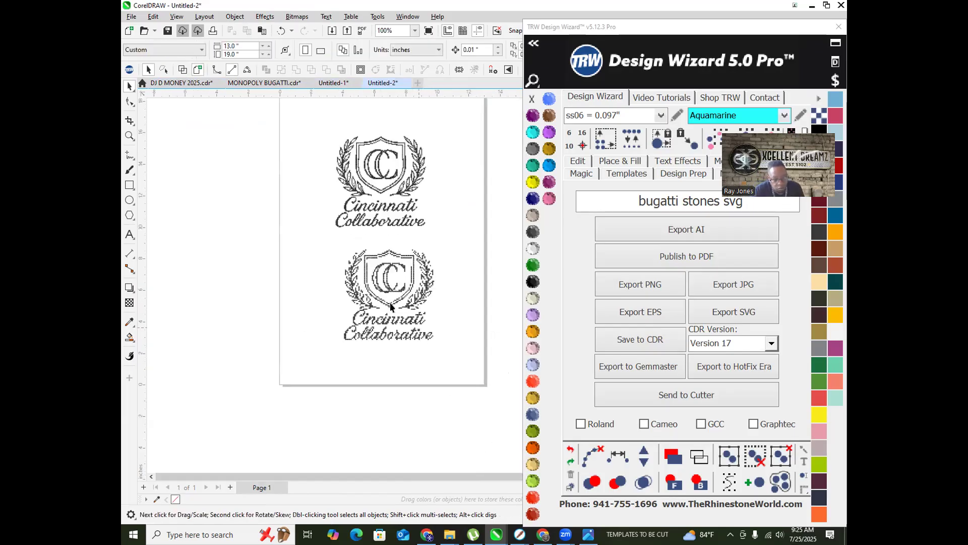
{"action": "scroll", "coordinate": [390, 306], "scroll_direction": "up", "scroll_amount": 7}
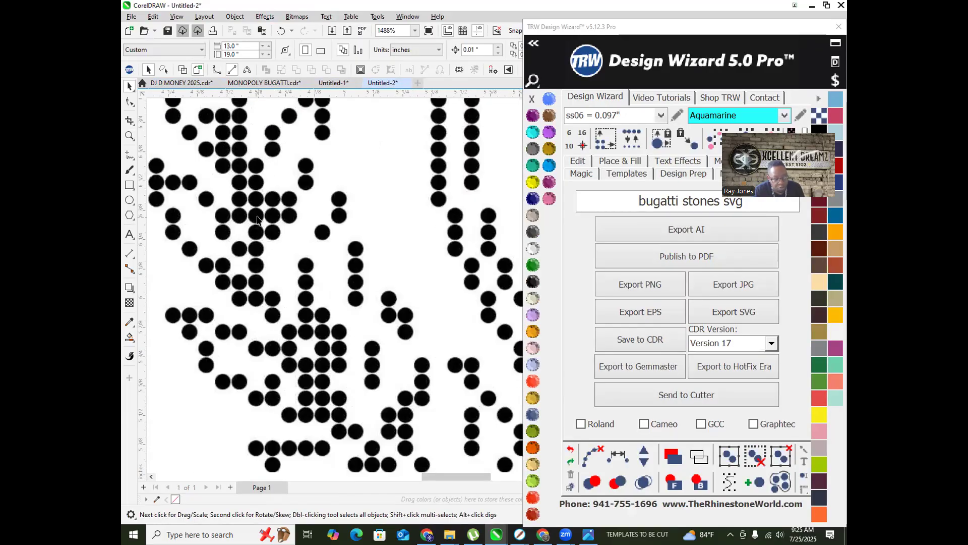
Step: Trace the lower crest bitmap with PowerTRACE Outline Trace > Clipart
{"action": "right_click", "coordinate": [258, 220]}
{"action": "mouse_move", "coordinate": [318, 249]}
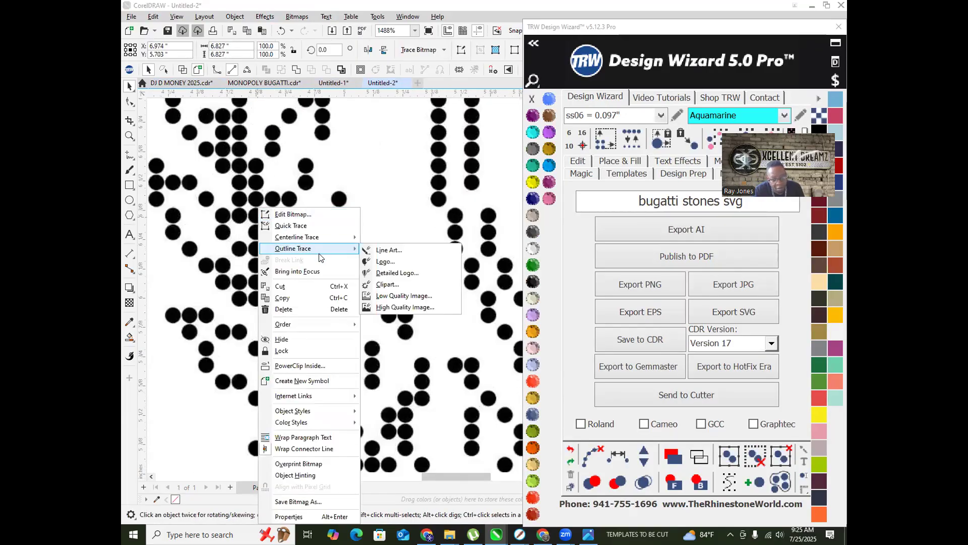
{"action": "left_click", "coordinate": [404, 285]}
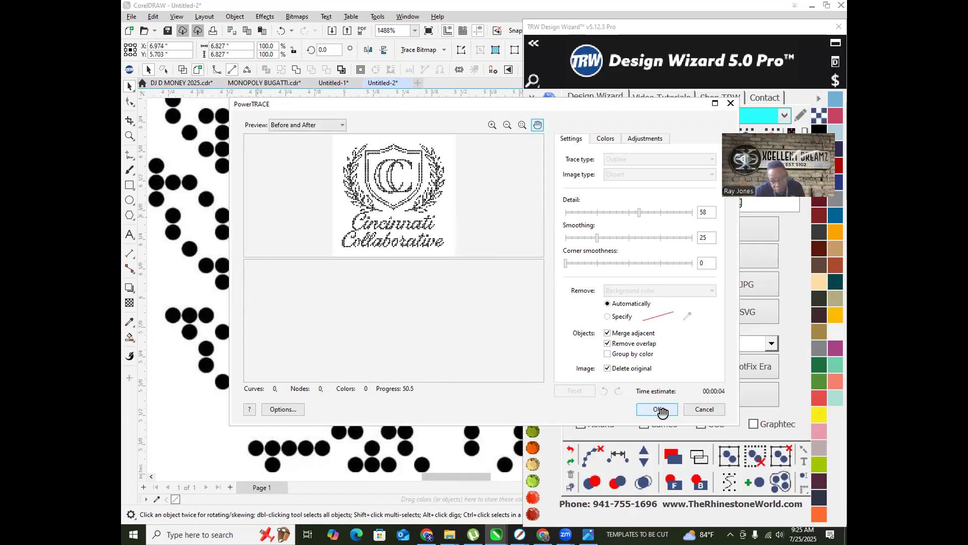
{"action": "left_click", "coordinate": [659, 409]}
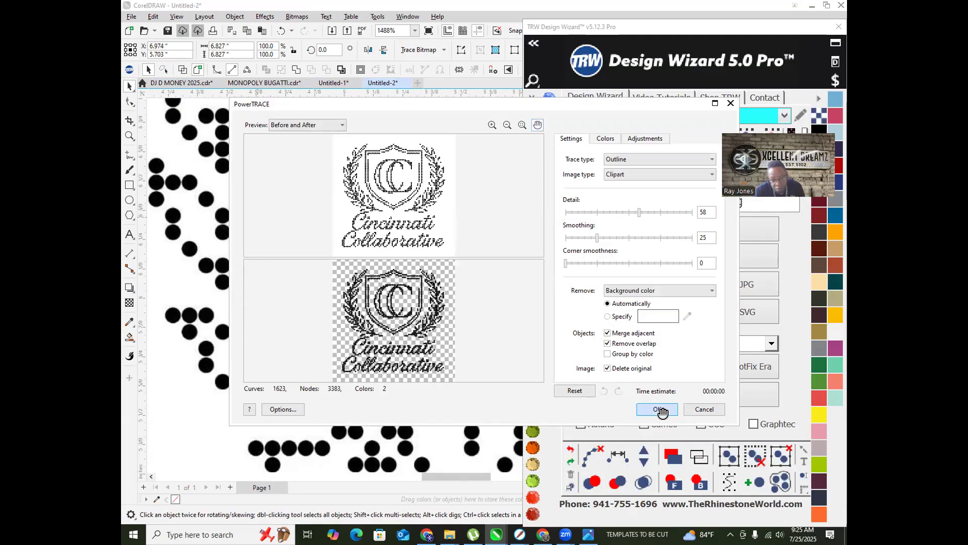
{"action": "scroll", "coordinate": [276, 291], "scroll_direction": "down", "scroll_amount": 4}
{"action": "scroll", "coordinate": [336, 261], "scroll_direction": "up", "scroll_amount": 8}
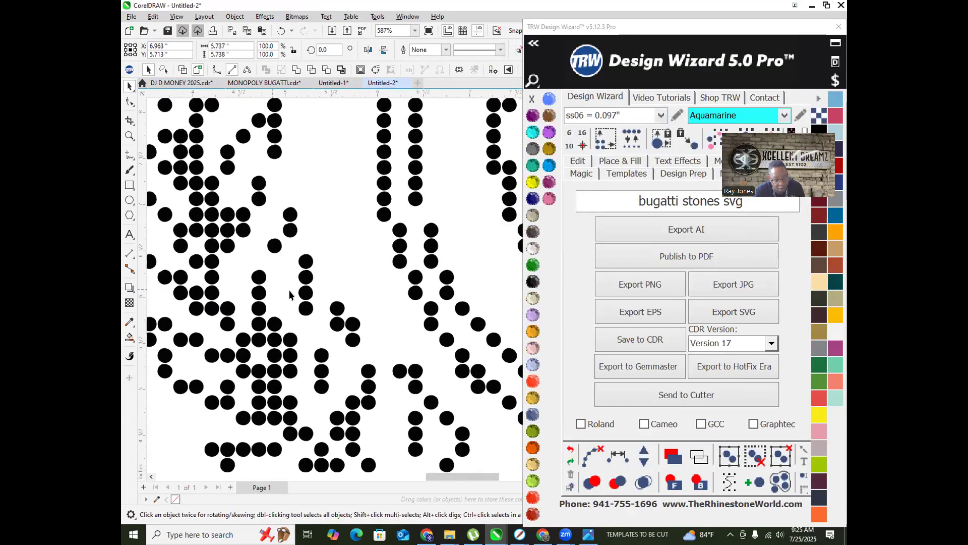
{"action": "scroll", "coordinate": [336, 260], "scroll_direction": "down", "scroll_amount": 1}
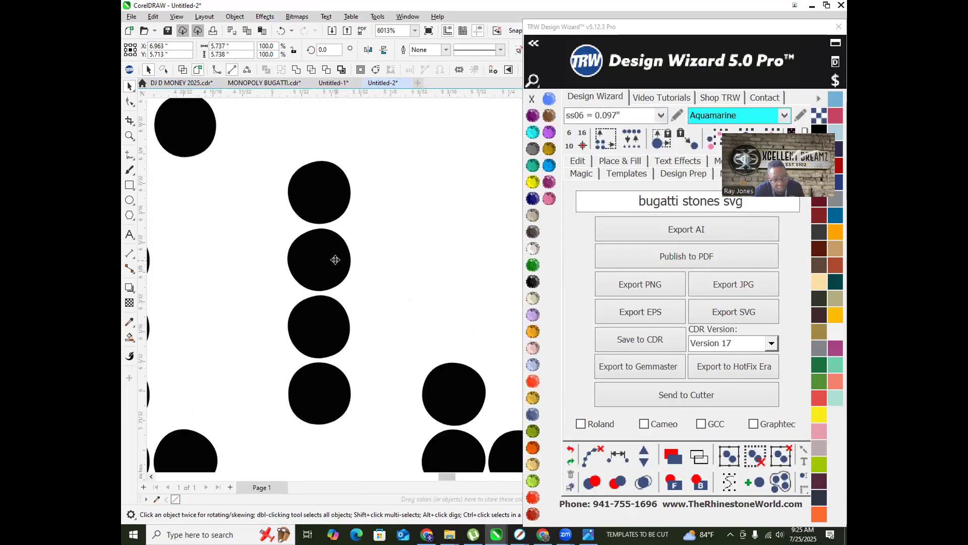
Step: Ungroup All on the traced crest to separate its individual circles
{"action": "right_click", "coordinate": [335, 259]}
{"action": "left_click", "coordinate": [403, 249]}
{"action": "scroll", "coordinate": [350, 258], "scroll_direction": "down", "scroll_amount": 6}
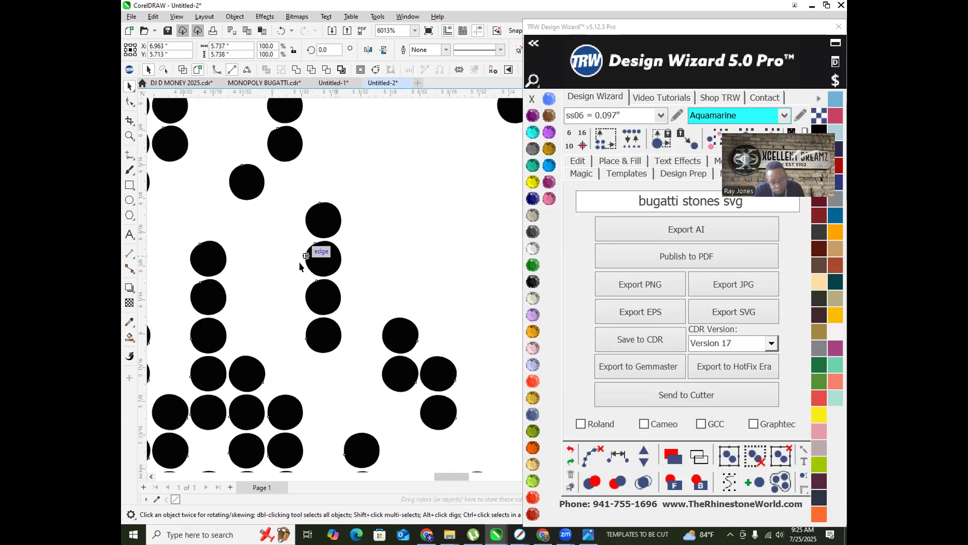
{"action": "scroll", "coordinate": [268, 299], "scroll_direction": "down", "scroll_amount": 5}
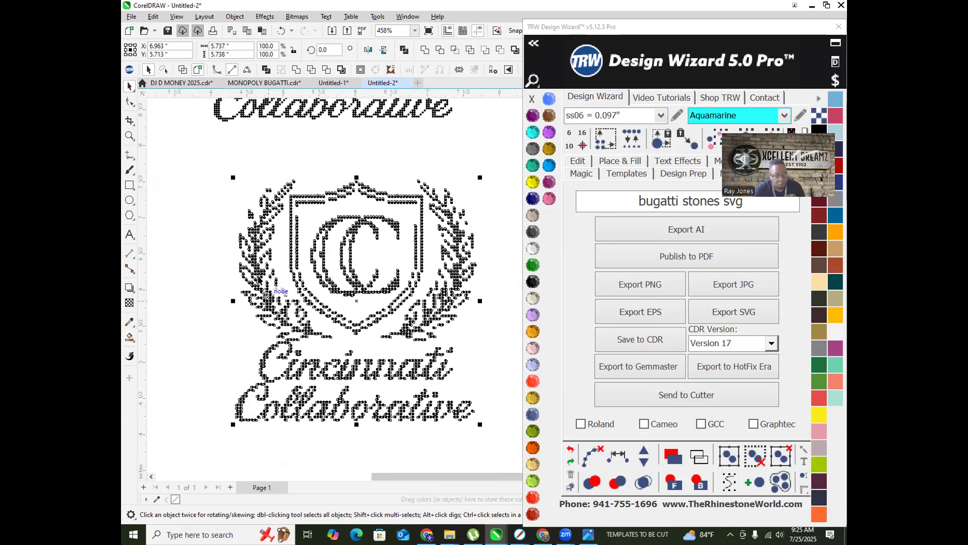
{"action": "scroll", "coordinate": [303, 157], "scroll_direction": "down", "scroll_amount": 1}
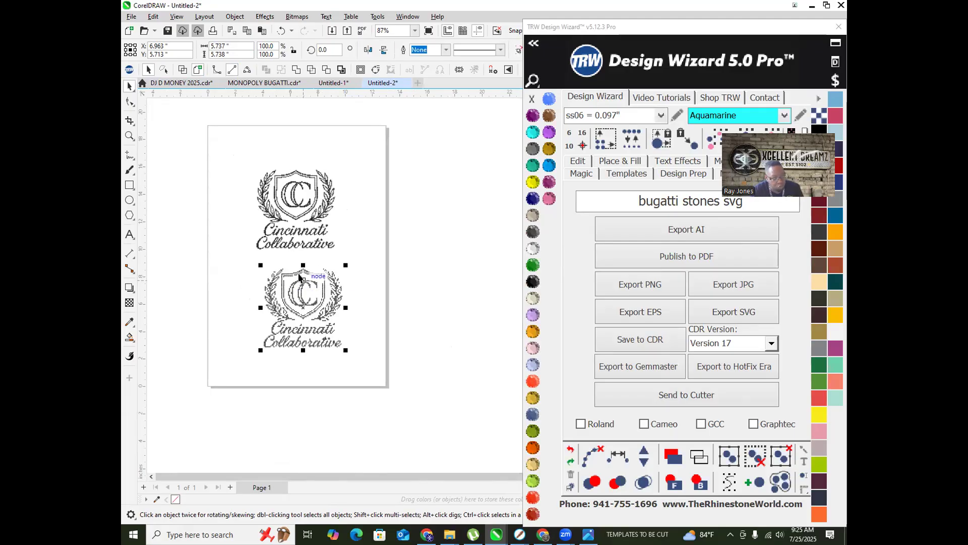
Step: Scale the traced crest to 186.9% and move the original bitmap off the page
{"action": "left_click_drag", "start_coordinate": [260, 350], "coordinate": [152, 420]}
{"action": "scroll", "coordinate": [226, 238], "scroll_direction": "down", "scroll_amount": 1}
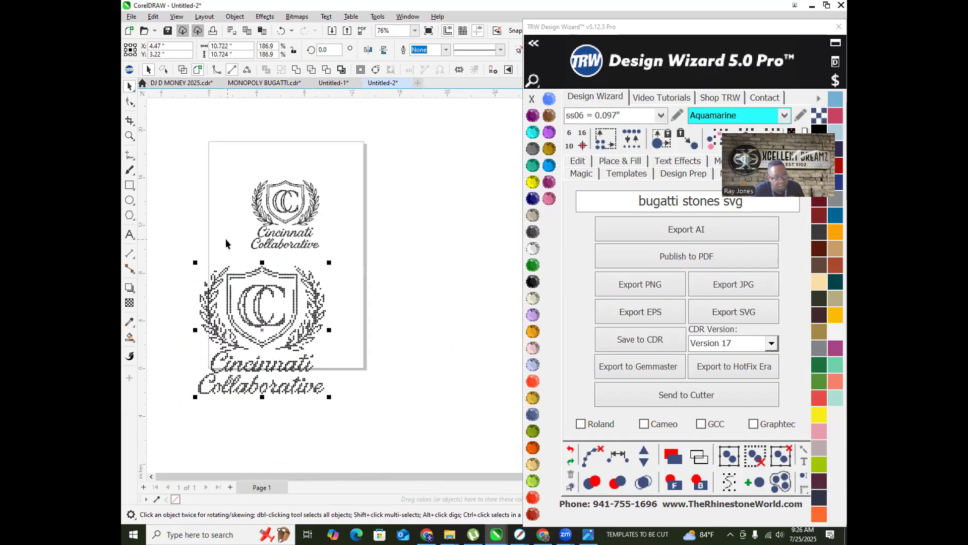
{"action": "mouse_move", "coordinate": [280, 204]}
{"action": "left_mouse_down"}
{"action": "mouse_move", "coordinate": [257, 132]}
{"action": "mouse_move", "coordinate": [158, 114]}
{"action": "left_mouse_up"}
{"action": "left_click_drag", "start_coordinate": [255, 311], "coordinate": [278, 250]}
Step: Ungroup All on the enlarged crest, then select all its dots
{"action": "right_click", "coordinate": [279, 251]}
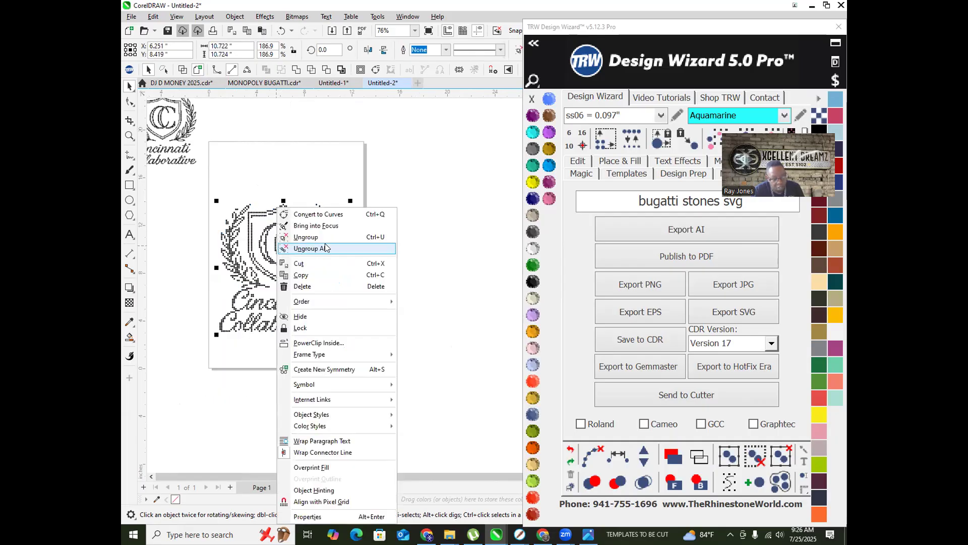
{"action": "left_click", "coordinate": [325, 248]}
{"action": "left_click", "coordinate": [420, 285]}
{"action": "scroll", "coordinate": [242, 290], "scroll_direction": "up", "scroll_amount": 3}
{"action": "scroll", "coordinate": [181, 280], "scroll_direction": "down", "scroll_amount": 2}
{"action": "scroll", "coordinate": [244, 244], "scroll_direction": "up", "scroll_amount": 1}
{"action": "scroll", "coordinate": [222, 231], "scroll_direction": "down", "scroll_amount": 2}
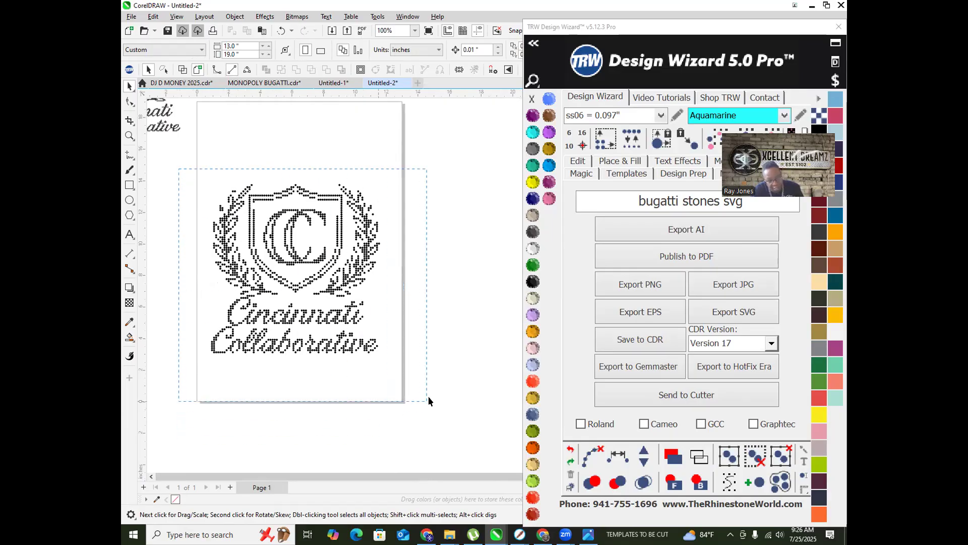
{"action": "left_click_drag", "start_coordinate": [416, 368], "coordinate": [417, 365]}
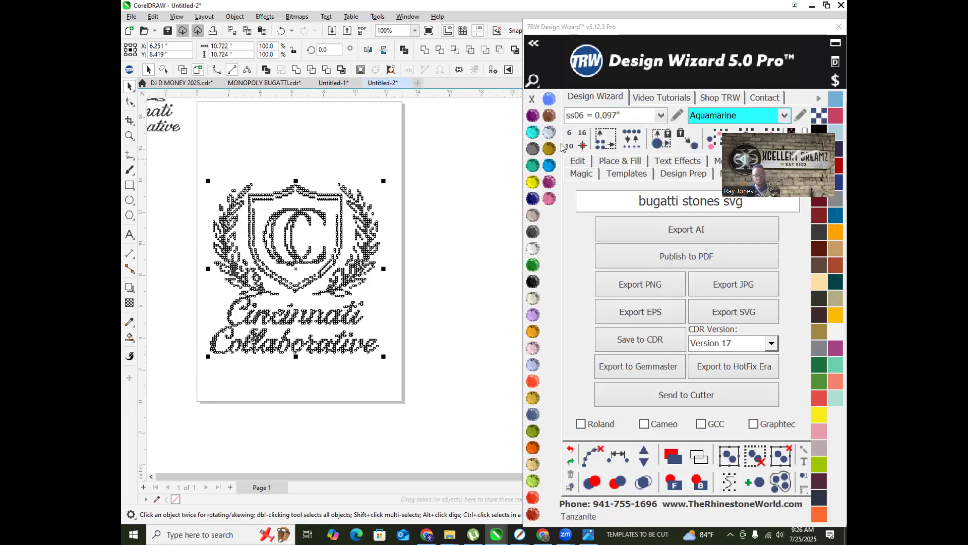
Step: Replace the design's stones with ss06 = 0.097" stones and check one stone's size
{"action": "left_click", "coordinate": [661, 116]}
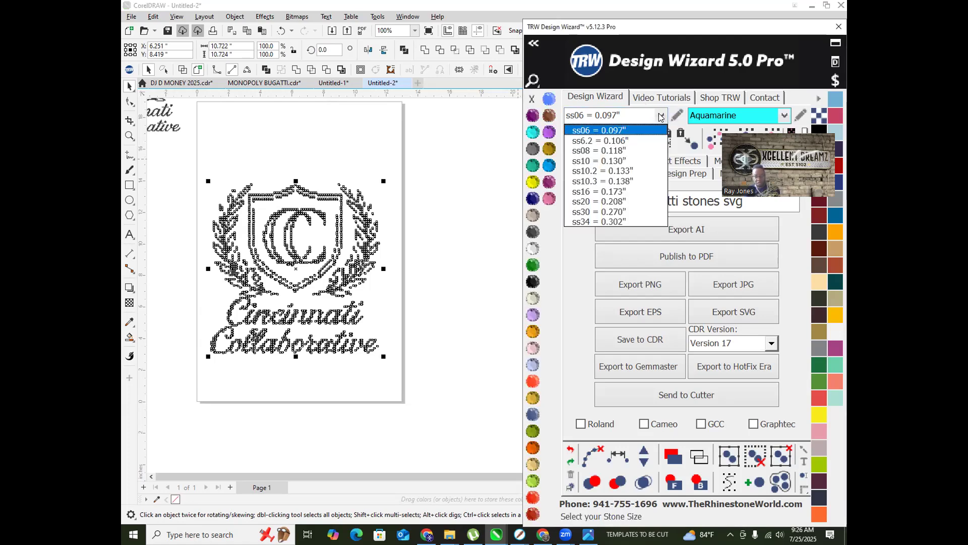
{"action": "left_click", "coordinate": [567, 278]}
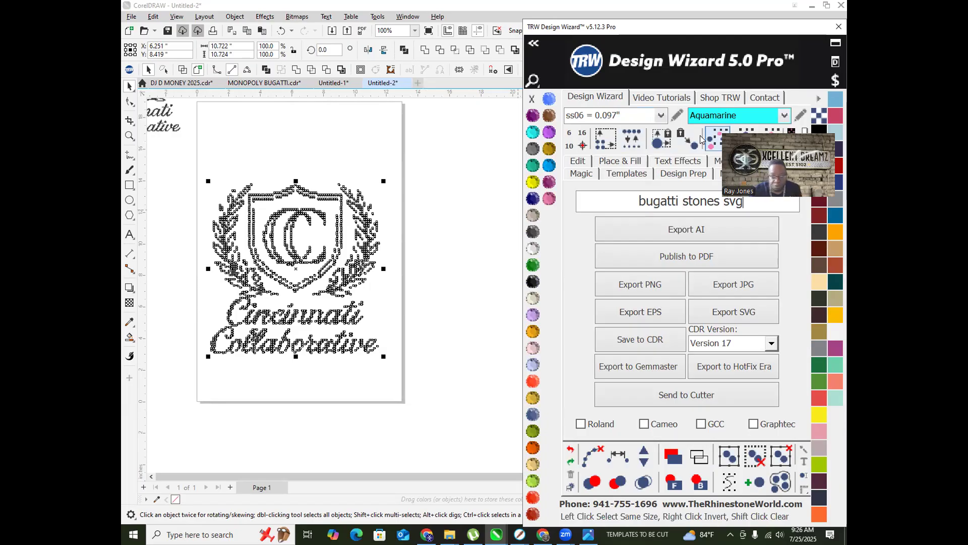
{"action": "left_click", "coordinate": [630, 145]}
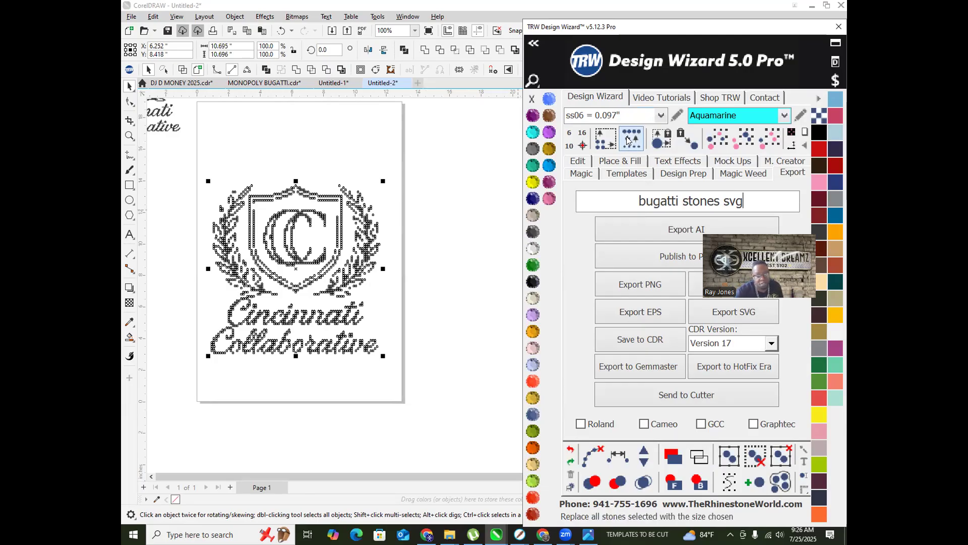
{"action": "scroll", "coordinate": [213, 245], "scroll_direction": "up", "scroll_amount": 3}
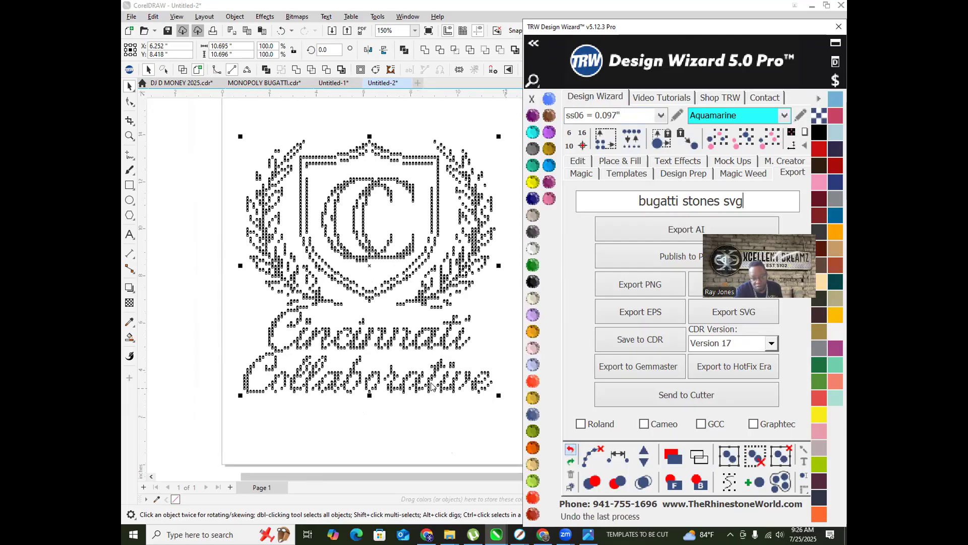
{"action": "scroll", "coordinate": [240, 258], "scroll_direction": "up", "scroll_amount": 5}
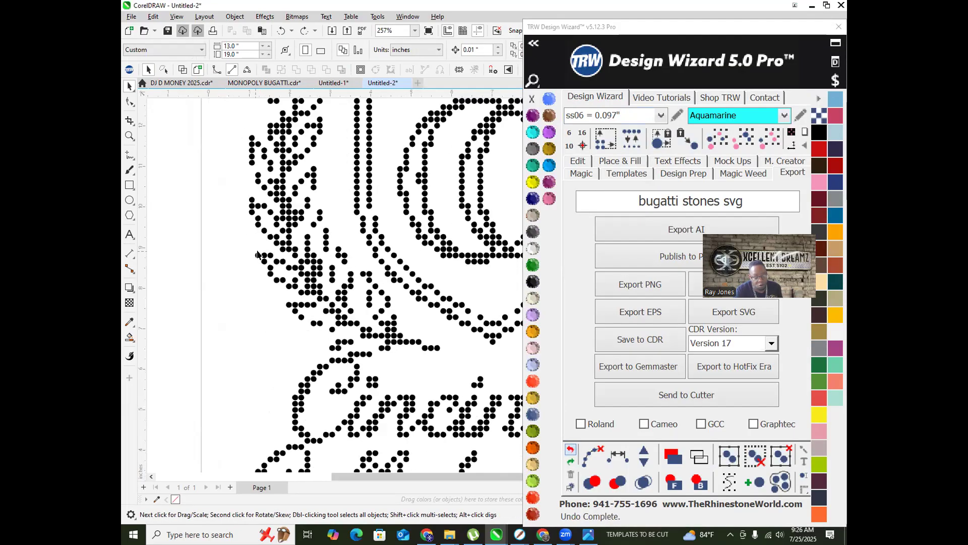
{"action": "left_click", "coordinate": [254, 264]}
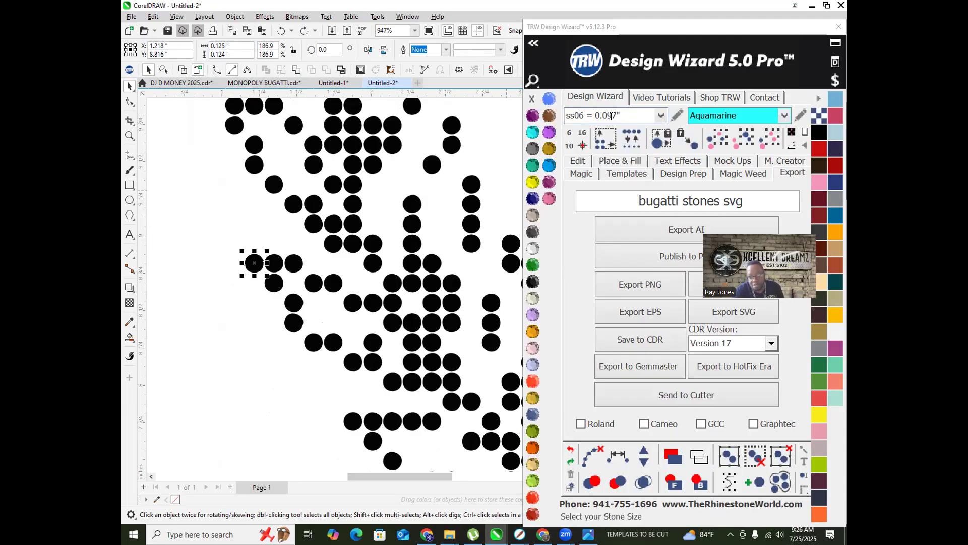
Step: Reopen the stone-size list and marquee-select the entire rhinestone design
{"action": "left_click", "coordinate": [662, 116]}
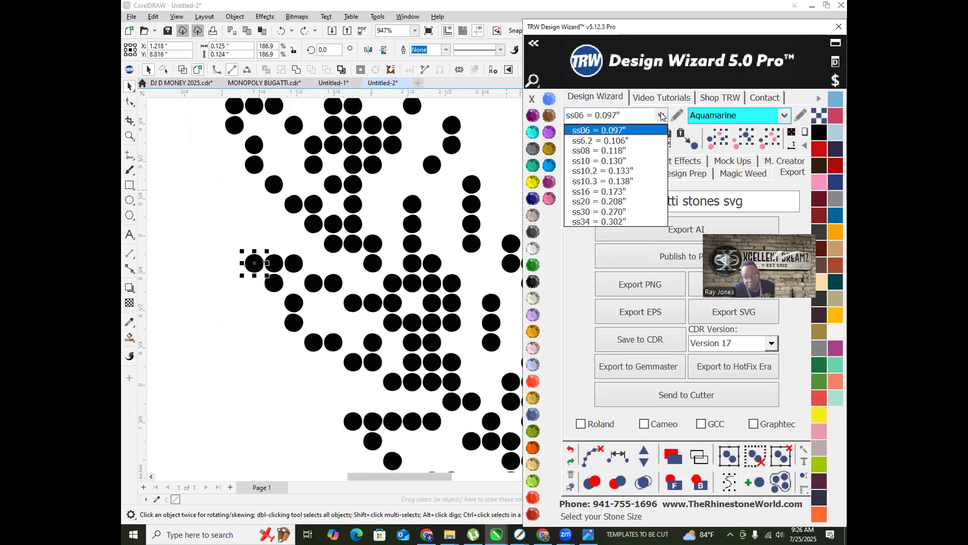
{"action": "scroll", "coordinate": [233, 270], "scroll_direction": "down", "scroll_amount": 2}
{"action": "scroll", "coordinate": [233, 270], "scroll_direction": "down", "scroll_amount": 5}
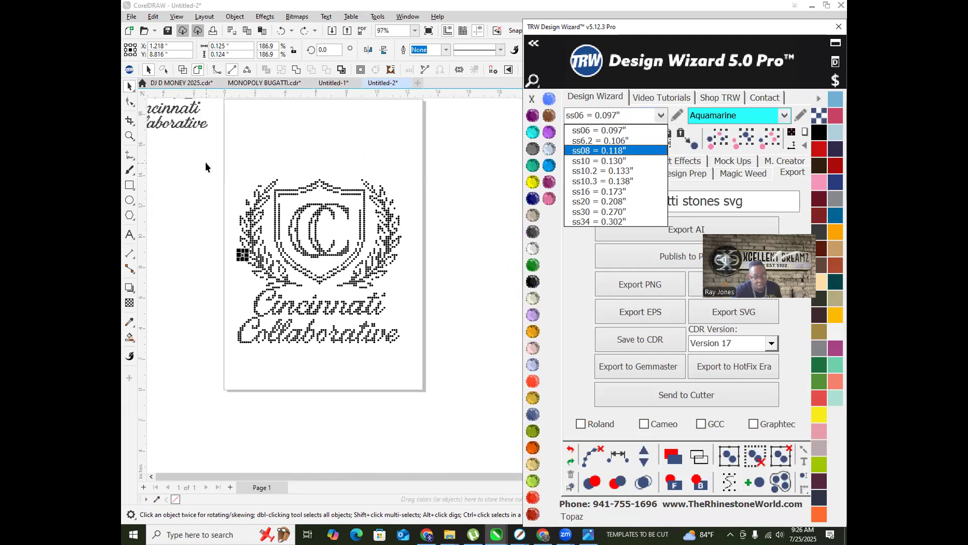
{"action": "left_click_drag", "start_coordinate": [222, 179], "coordinate": [416, 346]}
{"action": "left_click_drag", "start_coordinate": [223, 226], "coordinate": [198, 162]}
{"action": "left_click_drag", "start_coordinate": [423, 365], "coordinate": [423, 365]}
{"action": "scroll", "coordinate": [322, 368], "scroll_direction": "up", "scroll_amount": 4}
{"action": "scroll", "coordinate": [434, 357], "scroll_direction": "down", "scroll_amount": 2}
{"action": "scroll", "coordinate": [429, 281], "scroll_direction": "up", "scroll_amount": 2}
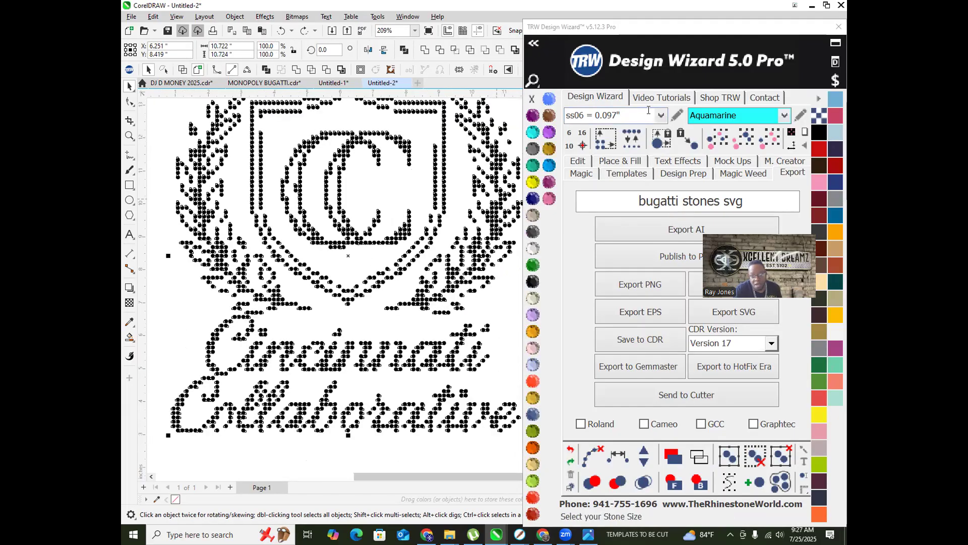
{"action": "left_click", "coordinate": [629, 143]}
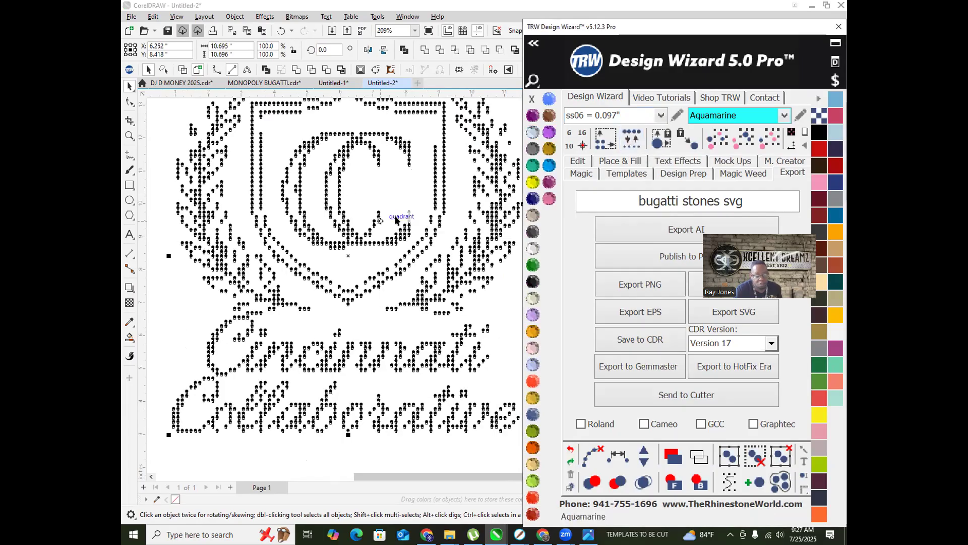
{"action": "scroll", "coordinate": [195, 337], "scroll_direction": "up", "scroll_amount": 2}
{"action": "scroll", "coordinate": [222, 291], "scroll_direction": "down", "scroll_amount": 4}
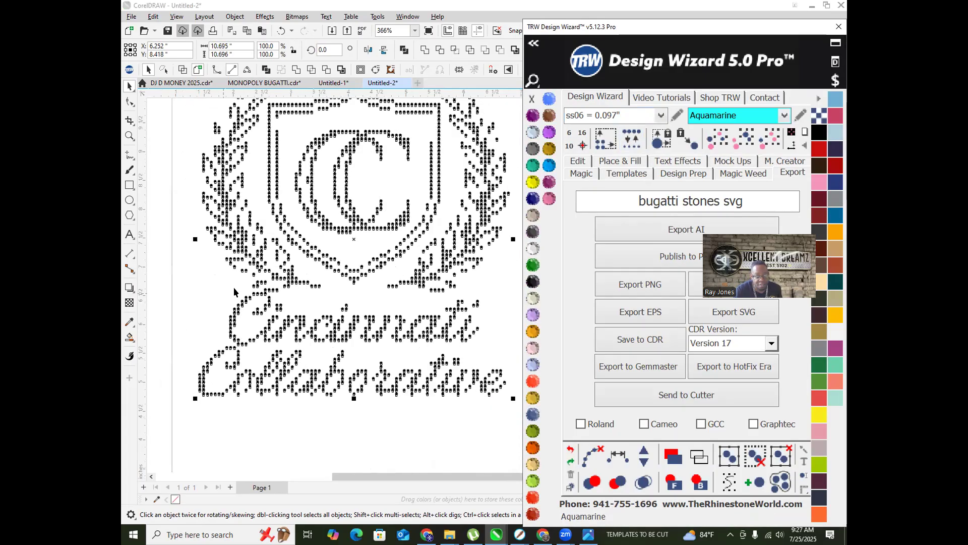
Step: Reselect the design and scale it up slightly to about 11.48 × 11.48 inches
{"action": "left_click", "coordinate": [180, 304]}
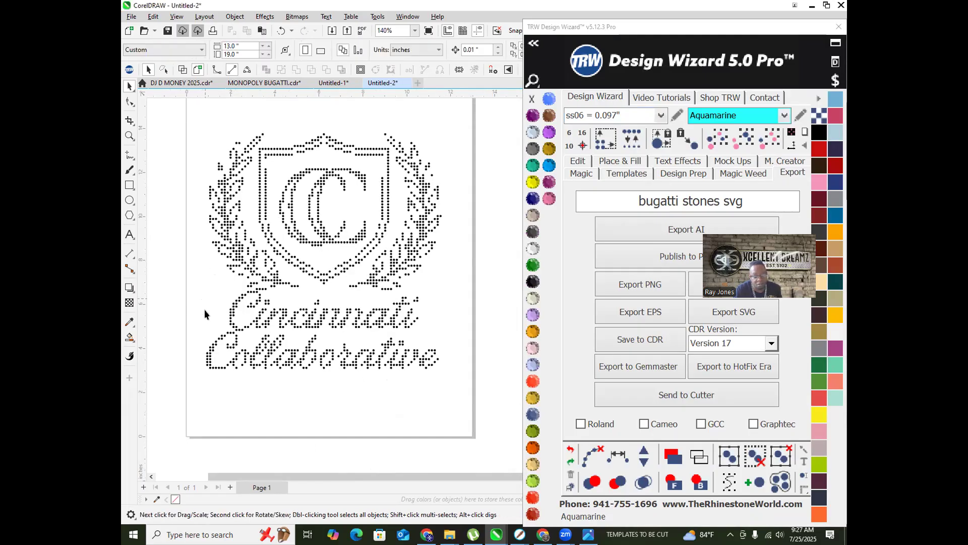
{"action": "scroll", "coordinate": [311, 303], "scroll_direction": "down", "scroll_amount": 1}
{"action": "scroll", "coordinate": [227, 276], "scroll_direction": "up", "scroll_amount": 1}
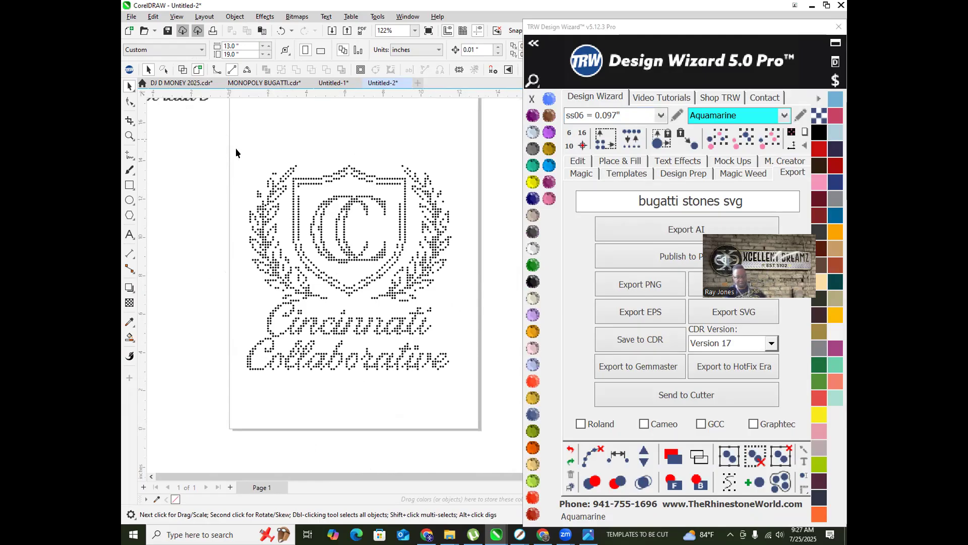
{"action": "left_click_drag", "start_coordinate": [474, 397], "coordinate": [491, 400]}
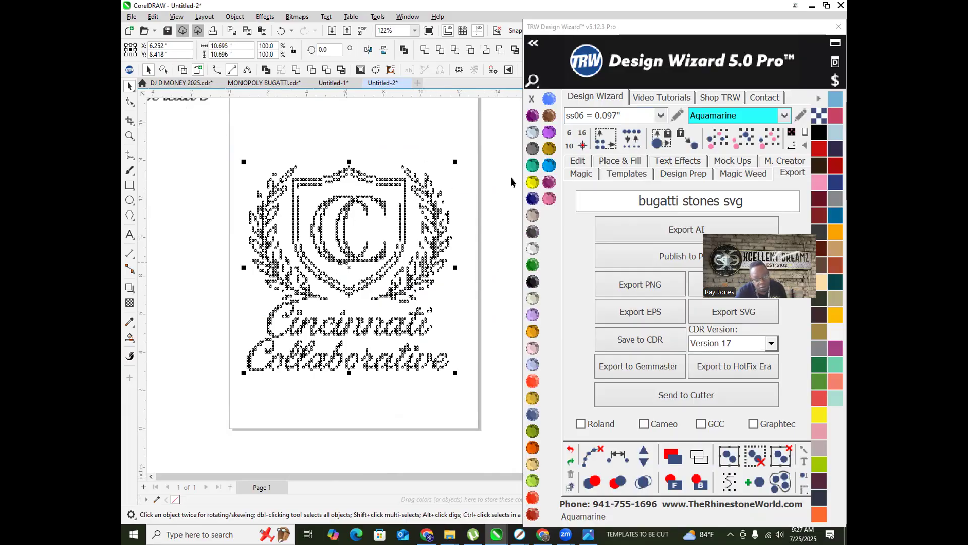
{"action": "left_click_drag", "start_coordinate": [452, 161], "coordinate": [472, 145]}
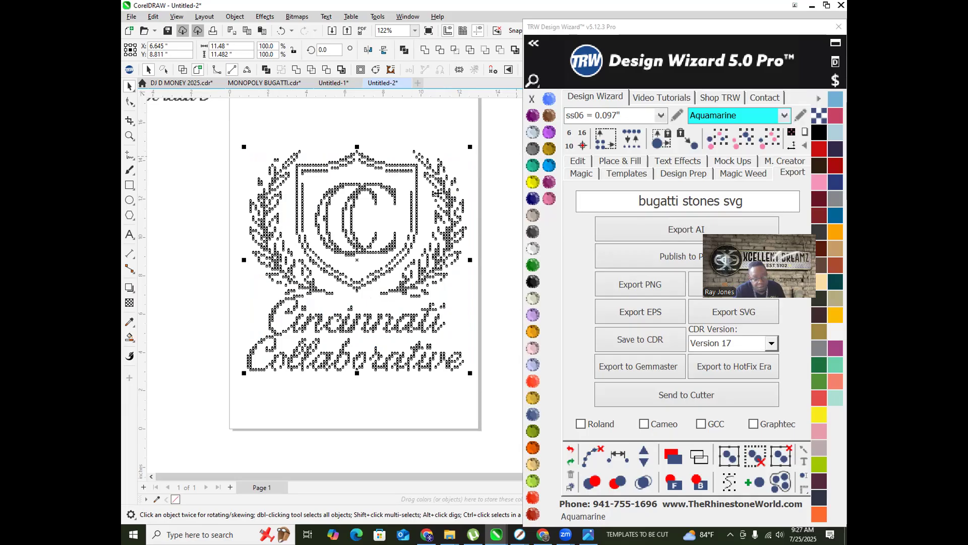
{"action": "scroll", "coordinate": [297, 255], "scroll_direction": "up", "scroll_amount": 5}
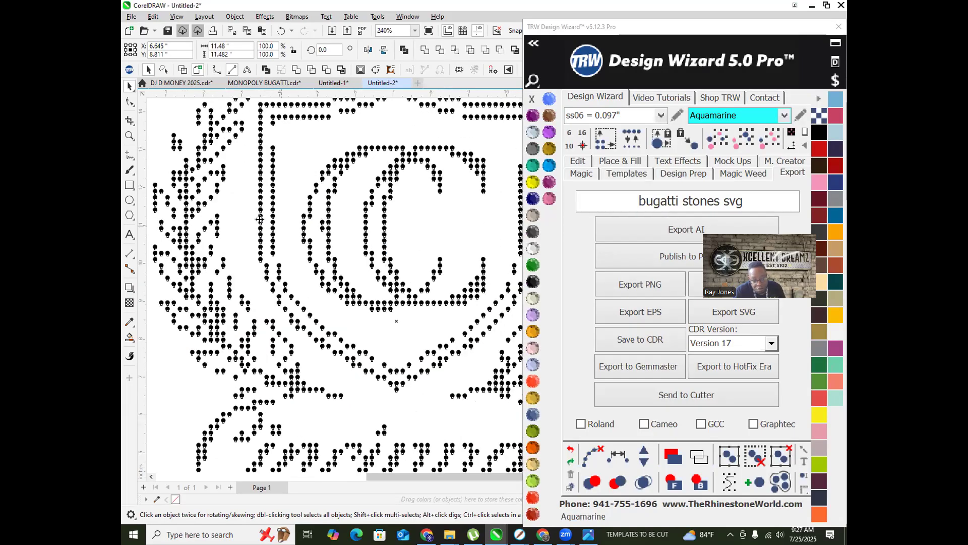
{"action": "scroll", "coordinate": [259, 214], "scroll_direction": "down", "scroll_amount": 5}
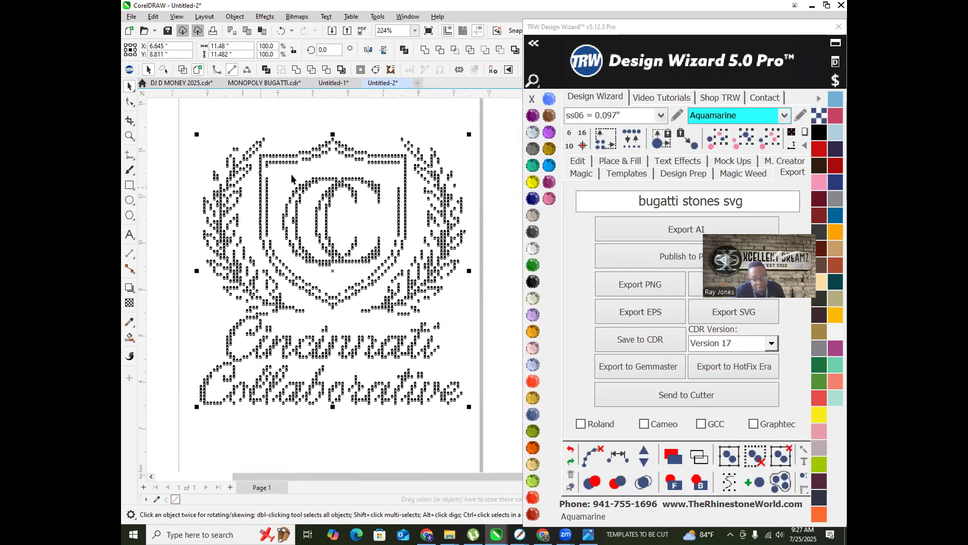
Step: Select a single stone and check its current size in the stone-size list
{"action": "left_click", "coordinate": [301, 128]}
{"action": "scroll", "coordinate": [267, 150], "scroll_direction": "up", "scroll_amount": 3}
{"action": "scroll", "coordinate": [268, 150], "scroll_direction": "up", "scroll_amount": 3}
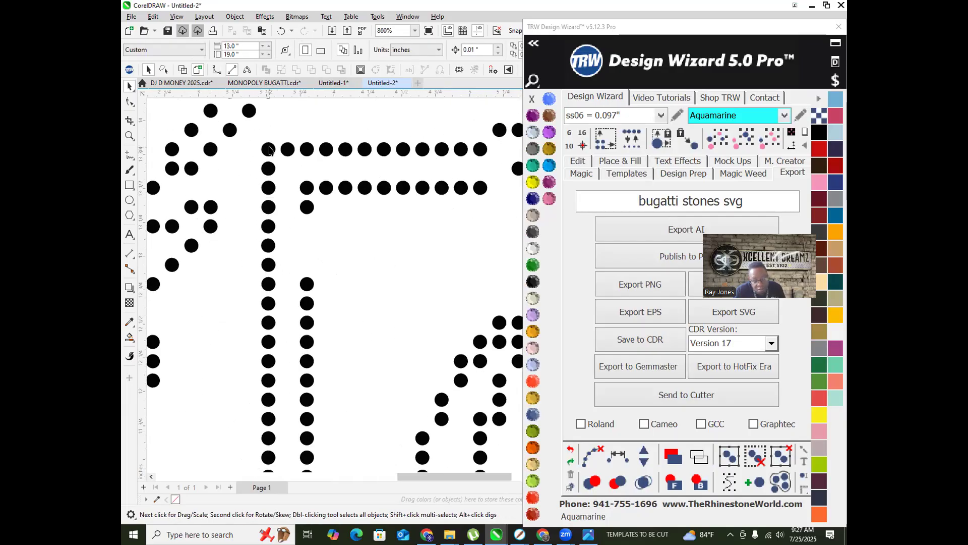
{"action": "left_click", "coordinate": [268, 150]}
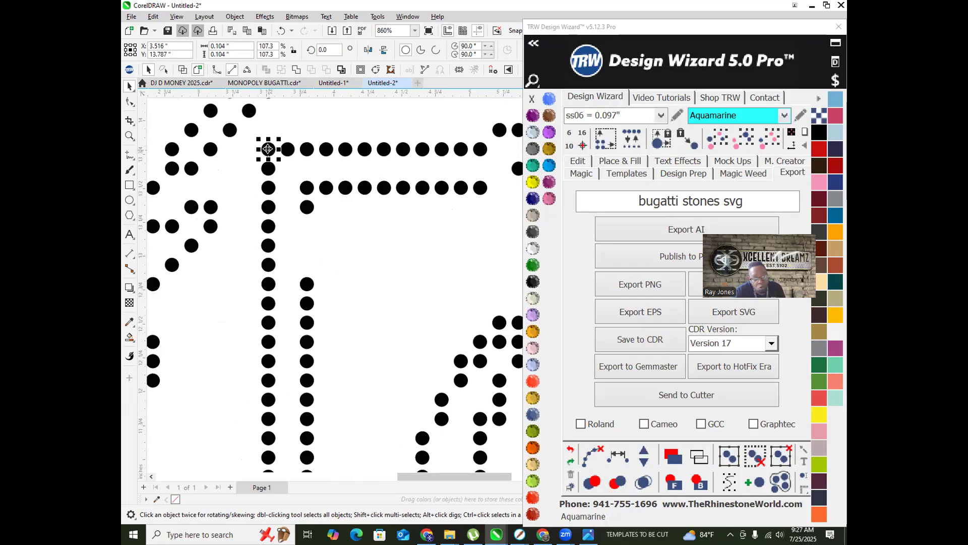
{"action": "left_click", "coordinate": [661, 115]}
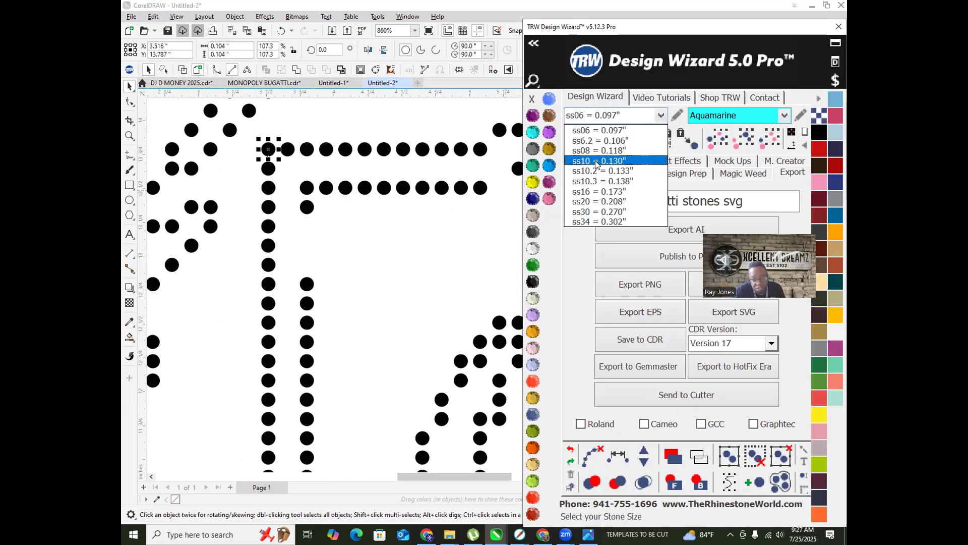
{"action": "scroll", "coordinate": [318, 213], "scroll_direction": "down", "scroll_amount": 2}
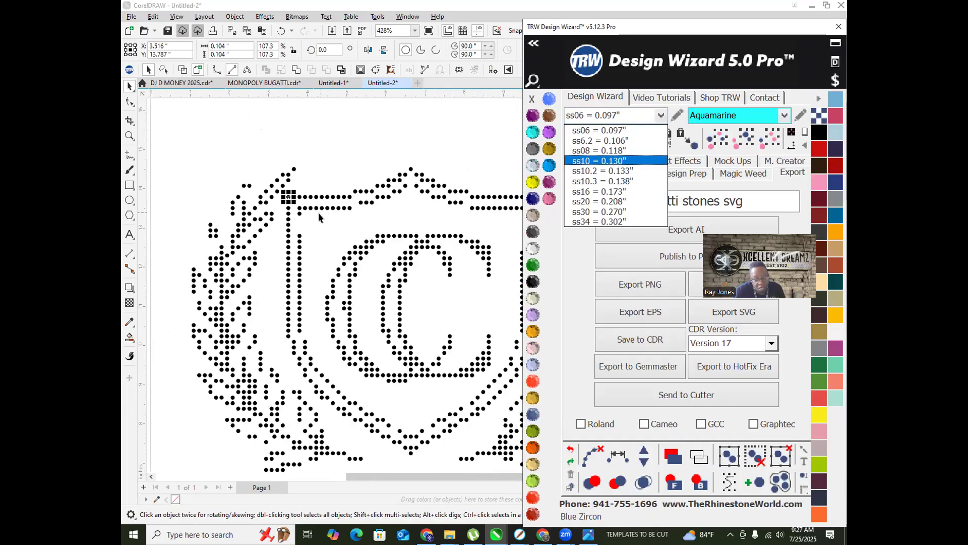
{"action": "left_click", "coordinate": [316, 237]}
{"action": "scroll", "coordinate": [320, 222], "scroll_direction": "down", "scroll_amount": 2}
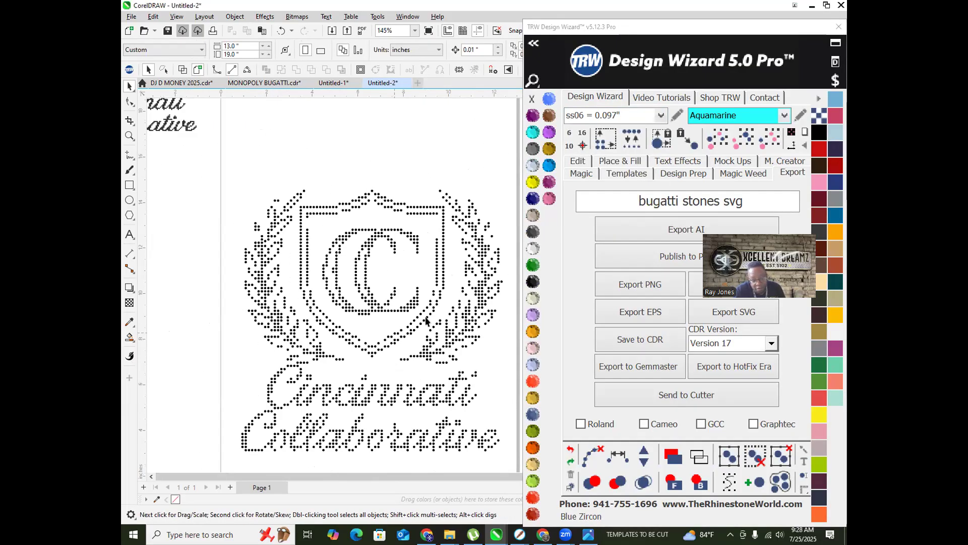
{"action": "scroll", "coordinate": [428, 322], "scroll_direction": "down", "scroll_amount": 1}
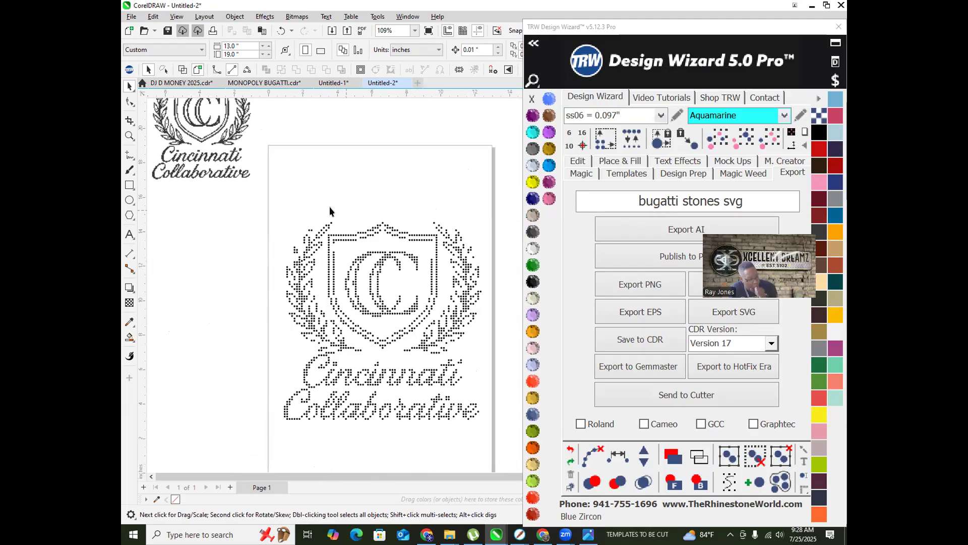
Step: Select the whole crest and replace all its stones with ss10 = 0.130" stones
{"action": "left_click_drag", "start_coordinate": [269, 186], "coordinate": [511, 435]}
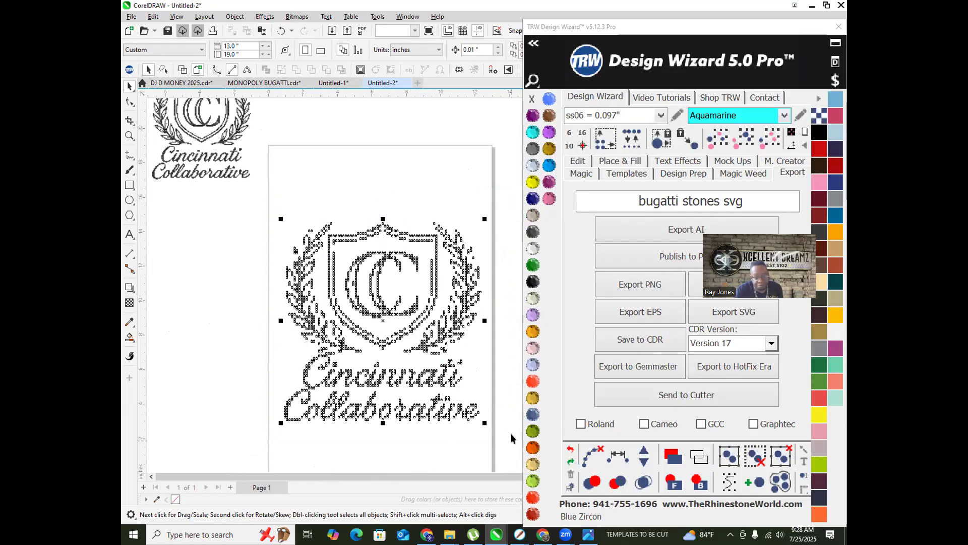
{"action": "left_click", "coordinate": [655, 116]}
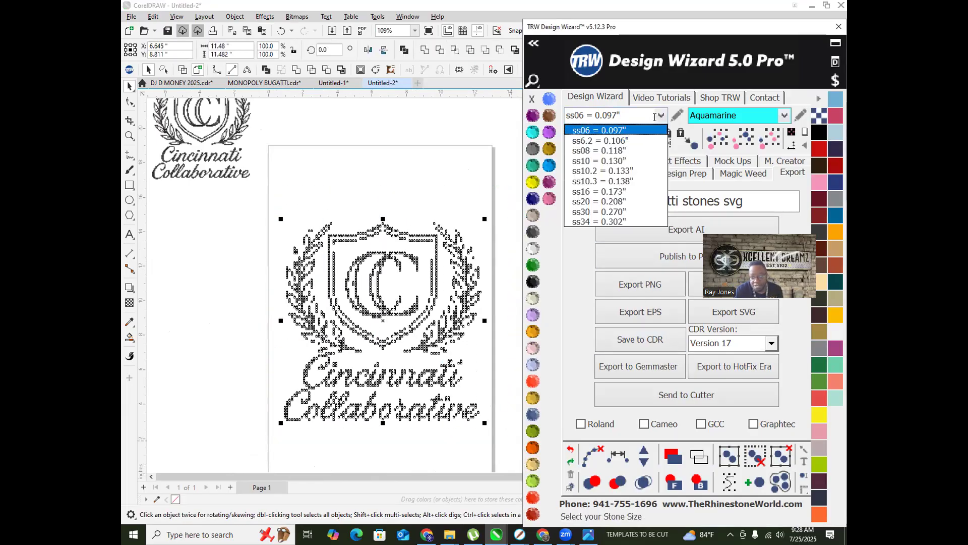
{"action": "left_click", "coordinate": [591, 162]}
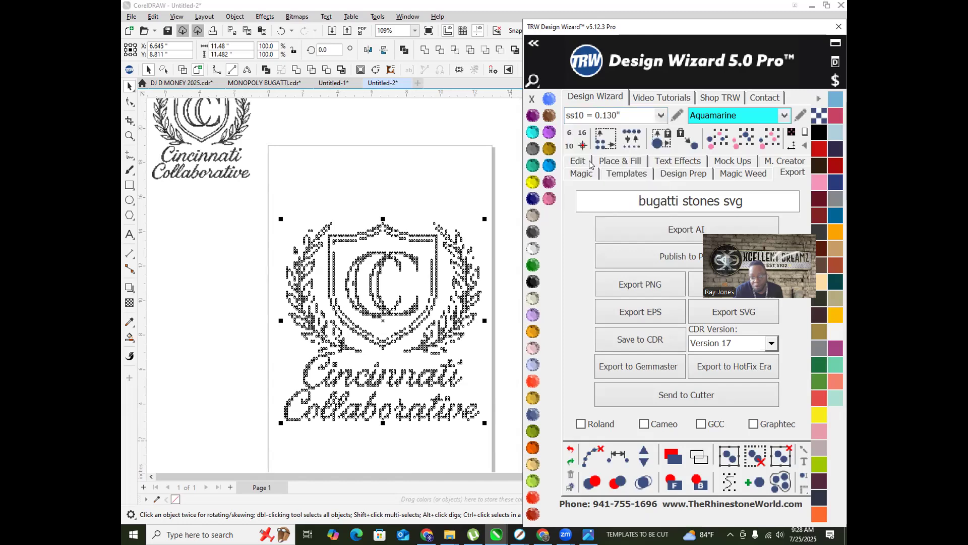
{"action": "left_click", "coordinate": [625, 139]}
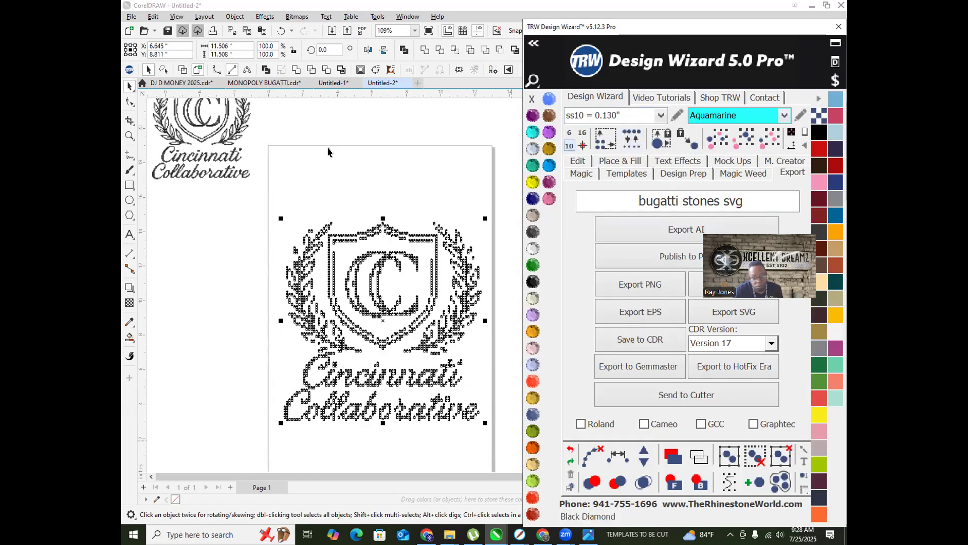
Step: Deselect and zoom out to view the whole crest on the 13 × 19-inch page
{"action": "left_click", "coordinate": [360, 190]}
{"action": "scroll", "coordinate": [406, 397], "scroll_direction": "up", "scroll_amount": 2}
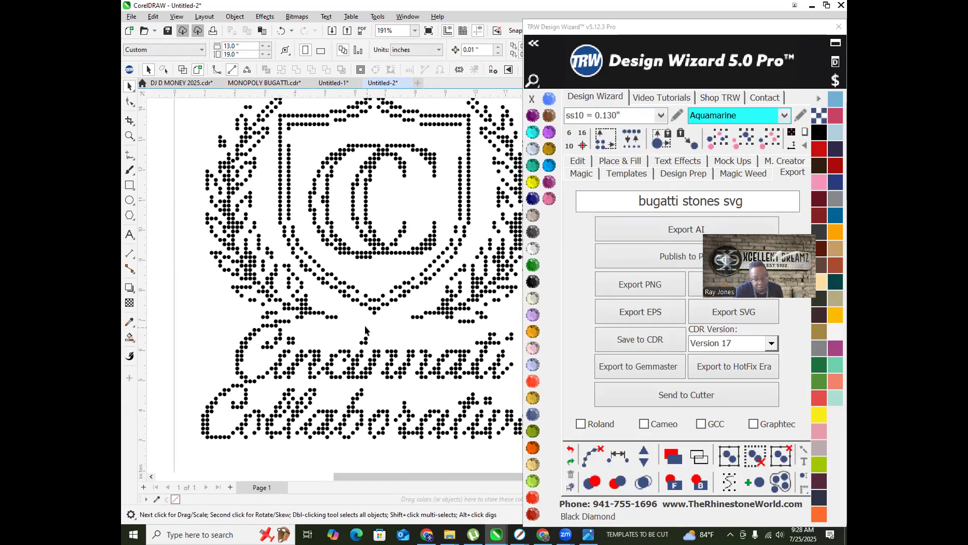
{"action": "scroll", "coordinate": [366, 330], "scroll_direction": "down", "scroll_amount": 2}
{"action": "scroll", "coordinate": [315, 369], "scroll_direction": "up", "scroll_amount": 7}
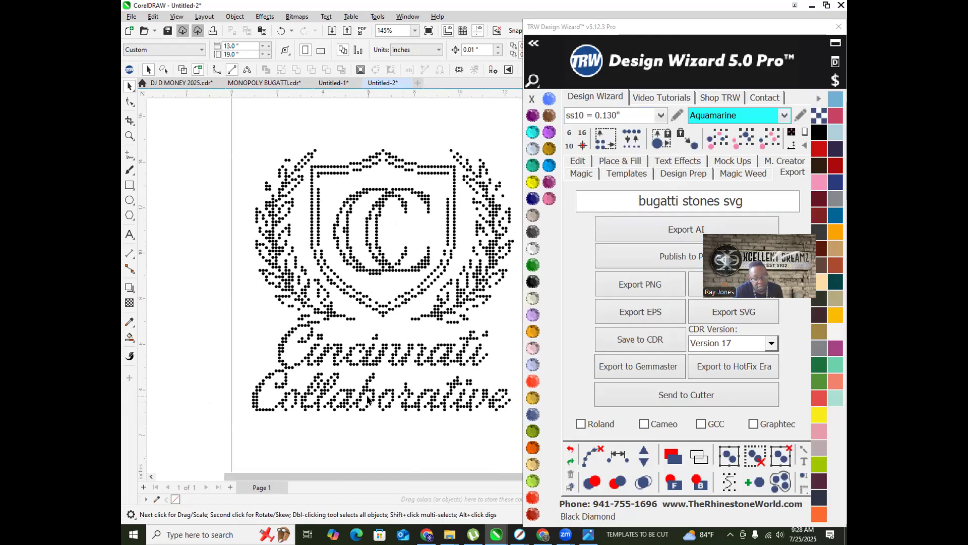
{"action": "scroll", "coordinate": [327, 370], "scroll_direction": "down", "scroll_amount": 6}
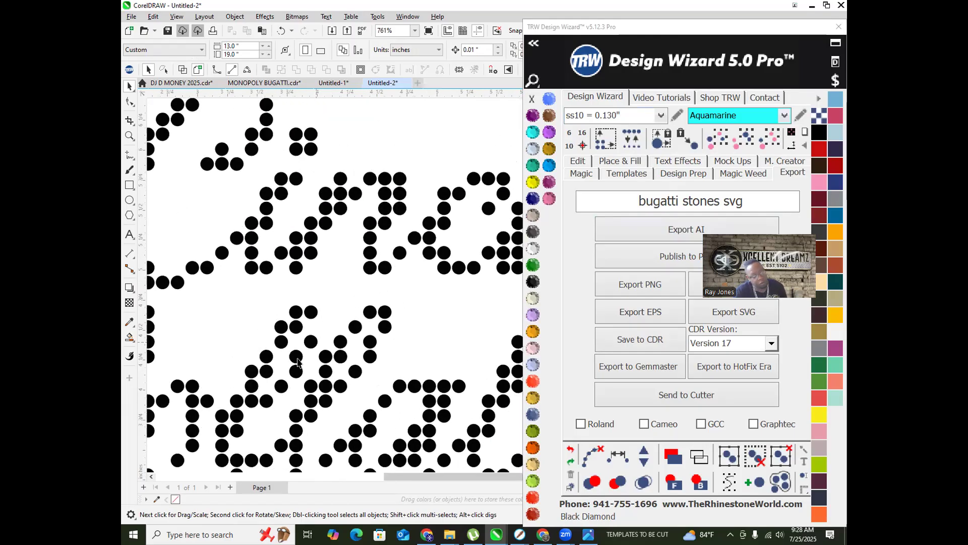
{"action": "scroll", "coordinate": [216, 339], "scroll_direction": "down", "scroll_amount": 2}
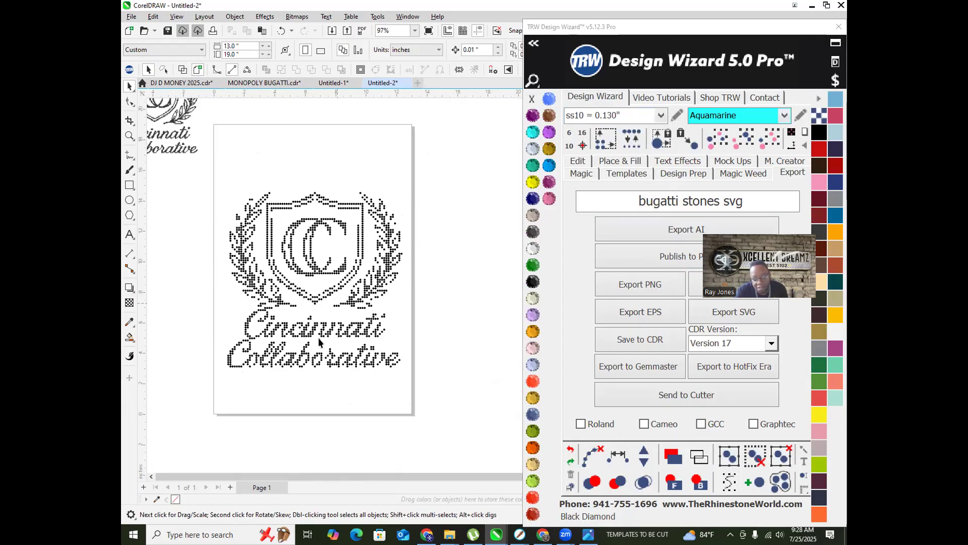
{"action": "scroll", "coordinate": [249, 303], "scroll_direction": "up", "scroll_amount": 10}
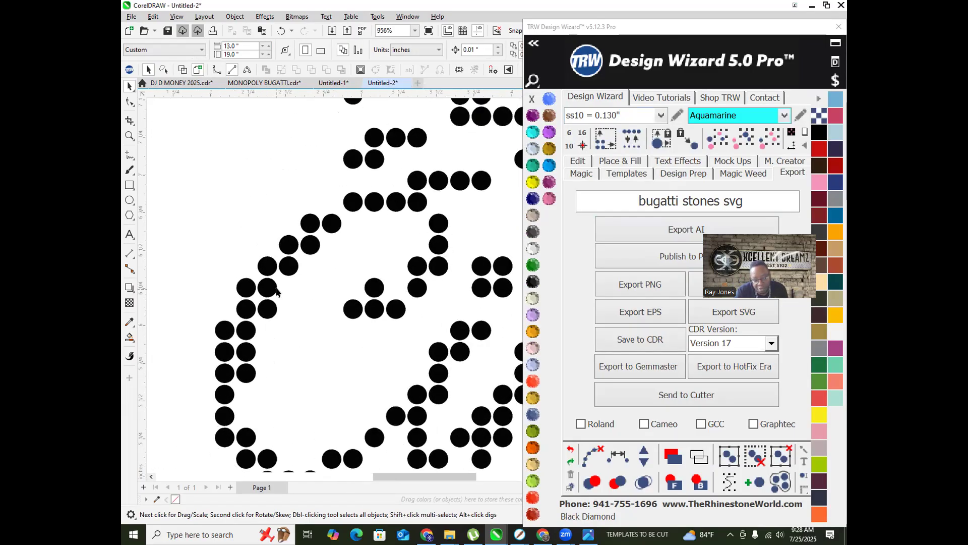
Step: Confirm a stone measures 0.13 × 0.13 inches, deselect it, and minimize CorelDRAW
{"action": "left_click", "coordinate": [273, 290]}
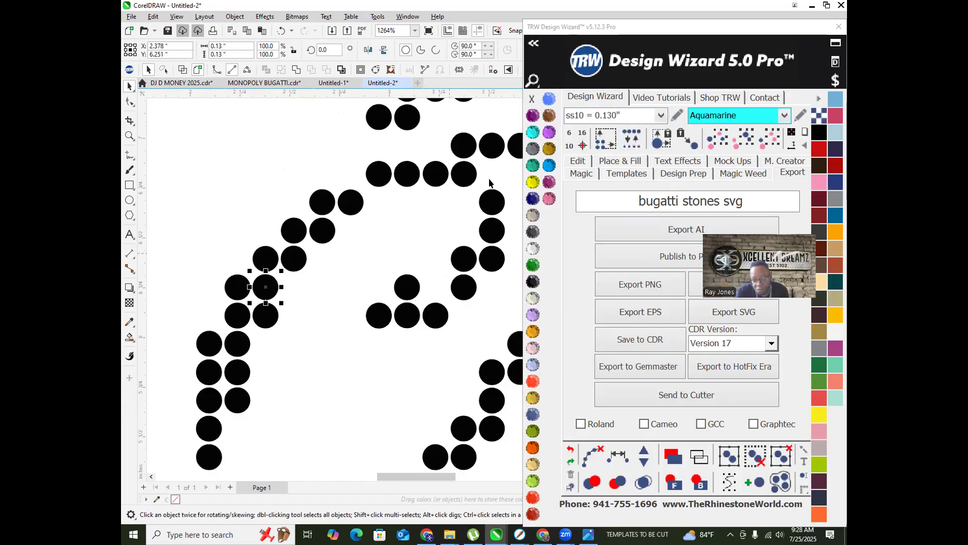
{"action": "scroll", "coordinate": [300, 248], "scroll_direction": "down", "scroll_amount": 5}
{"action": "scroll", "coordinate": [247, 269], "scroll_direction": "down", "scroll_amount": 1}
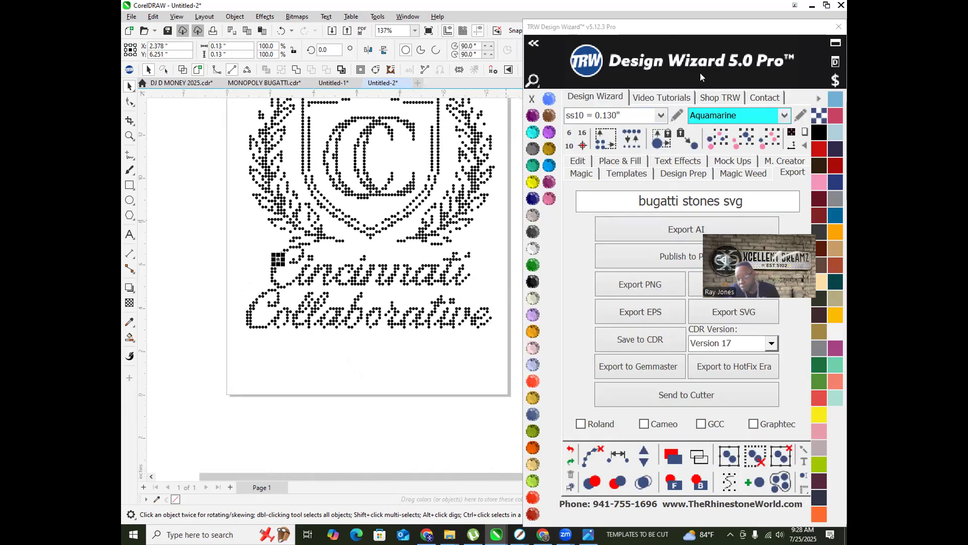
{"action": "scroll", "coordinate": [275, 296], "scroll_direction": "down", "scroll_amount": 1}
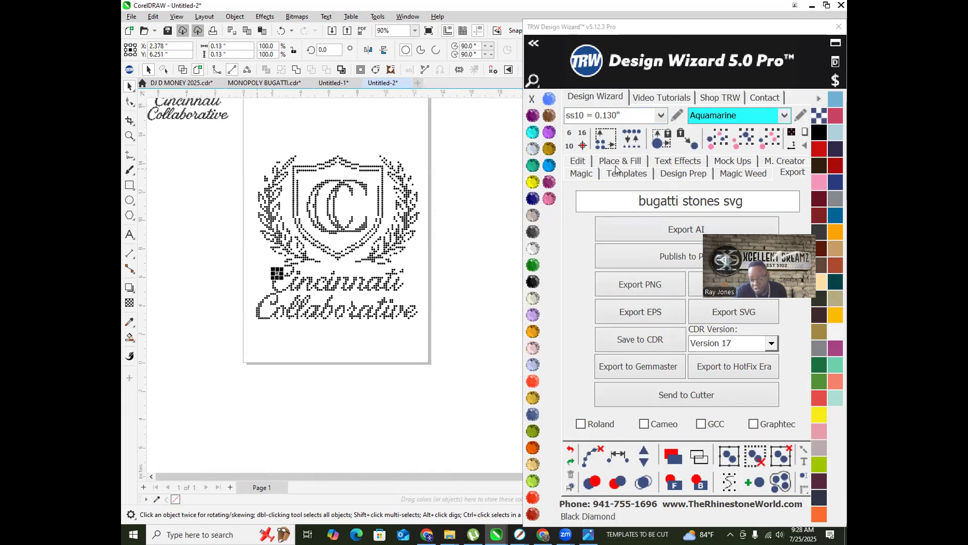
{"action": "left_click", "coordinate": [458, 269]}
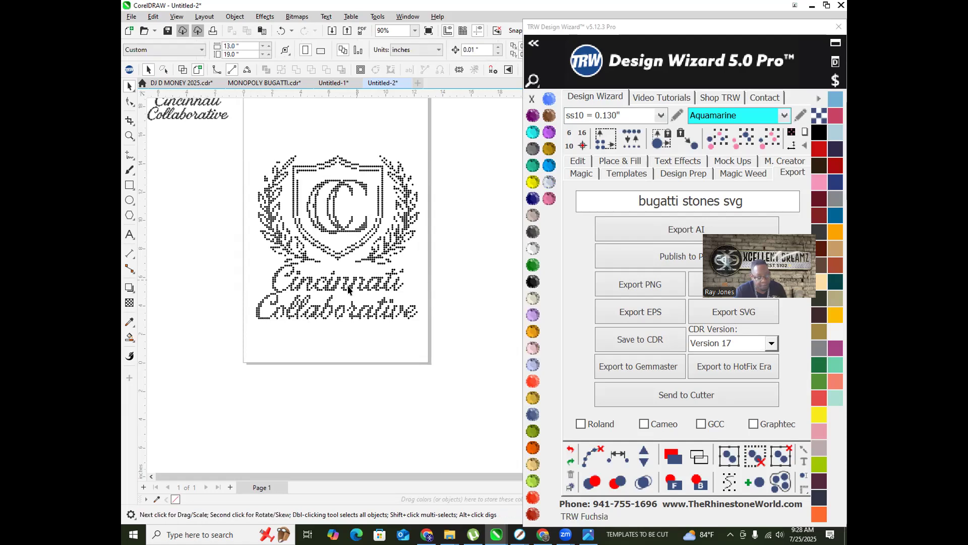
{"action": "left_click", "coordinate": [812, 6]}
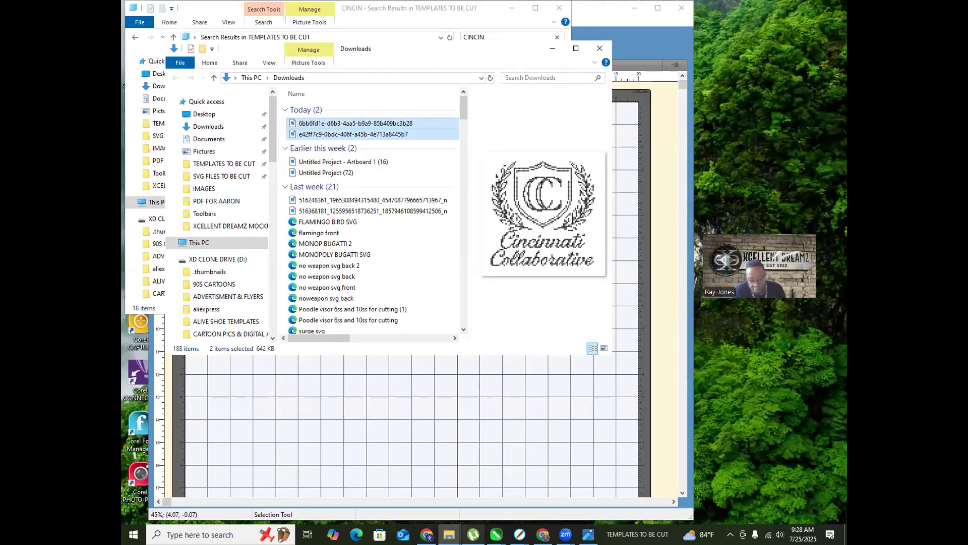
Step: Maximize Chrome, open the 'Image to vector art' chat and select its thick-line prompt text
{"action": "left_click", "coordinate": [543, 534]}
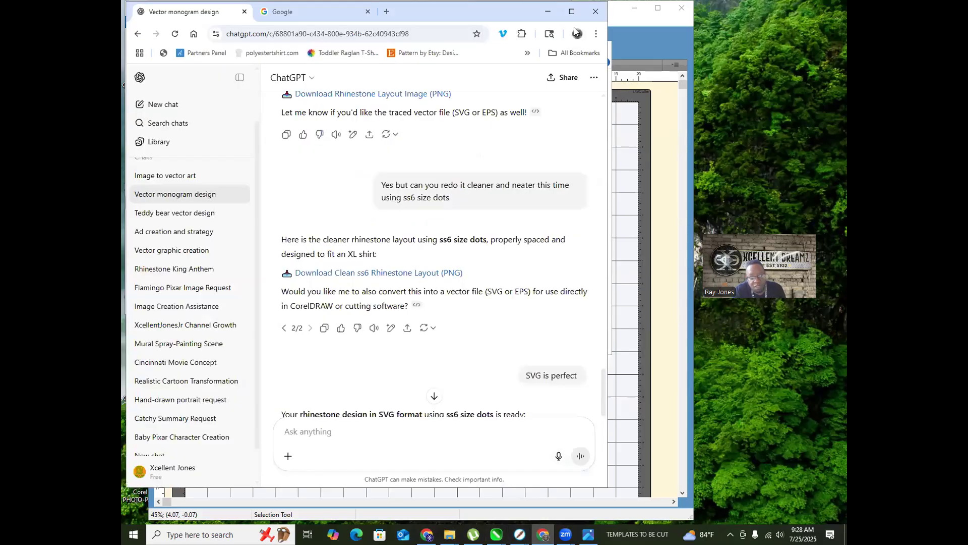
{"action": "left_click", "coordinate": [572, 11]}
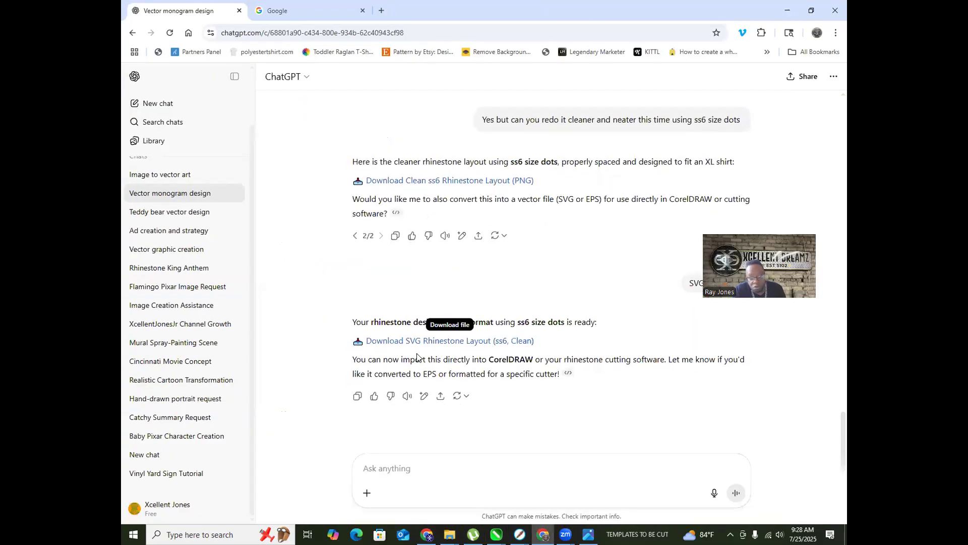
{"action": "scroll", "coordinate": [554, 313], "scroll_direction": "up", "scroll_amount": 5}
{"action": "scroll", "coordinate": [584, 304], "scroll_direction": "up", "scroll_amount": 15}
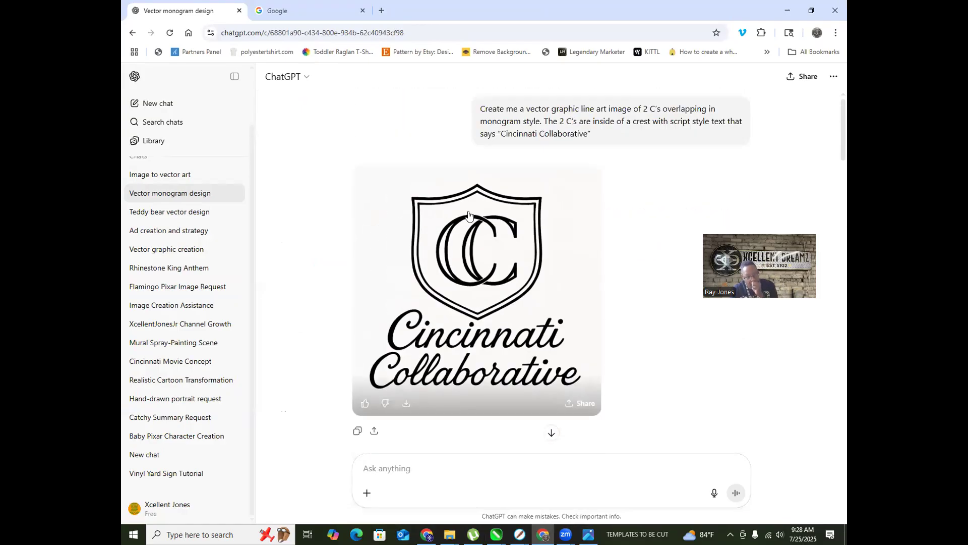
{"action": "left_click", "coordinate": [178, 176]}
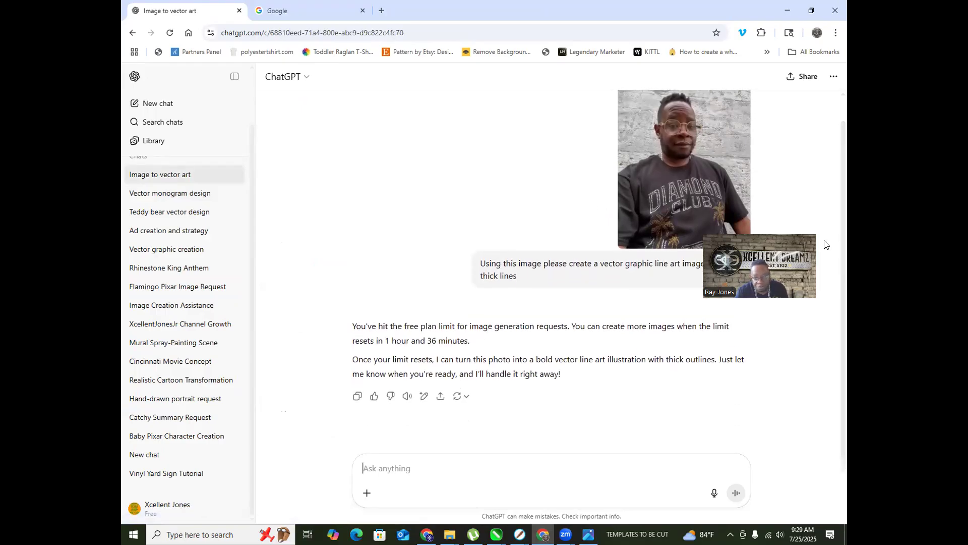
{"action": "left_click_drag", "start_coordinate": [525, 277], "coordinate": [470, 268]}
{"action": "key", "text": "ctrl+c"}
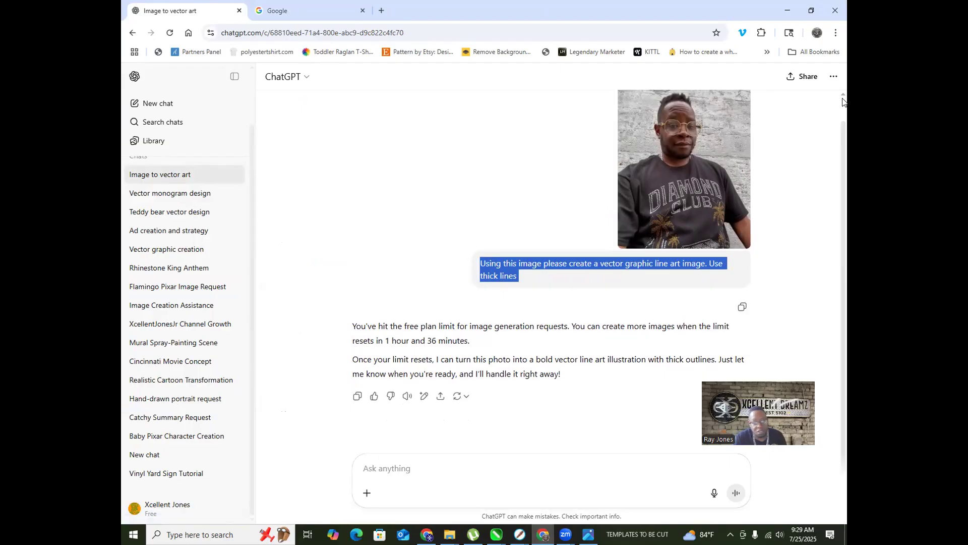
Step: Return to the 'Image to vector art' chat via a new chat and enlarge its uploaded photo
{"action": "left_click", "coordinate": [157, 104]}
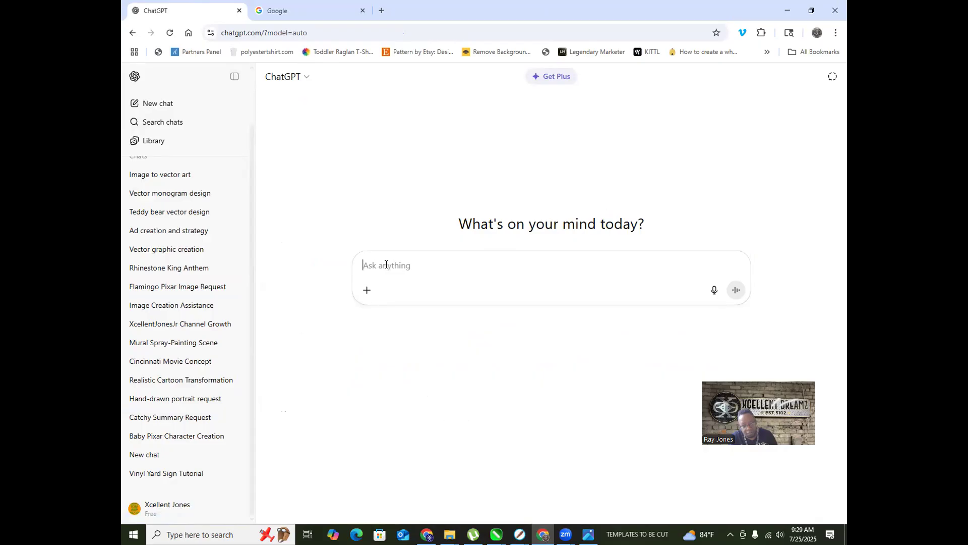
{"action": "left_click", "coordinate": [161, 176]}
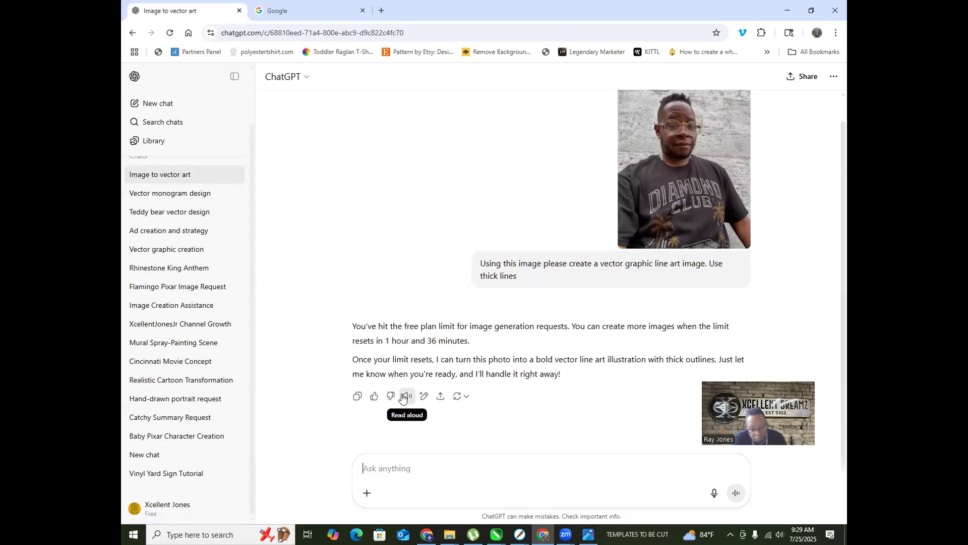
{"action": "left_click", "coordinate": [694, 192]}
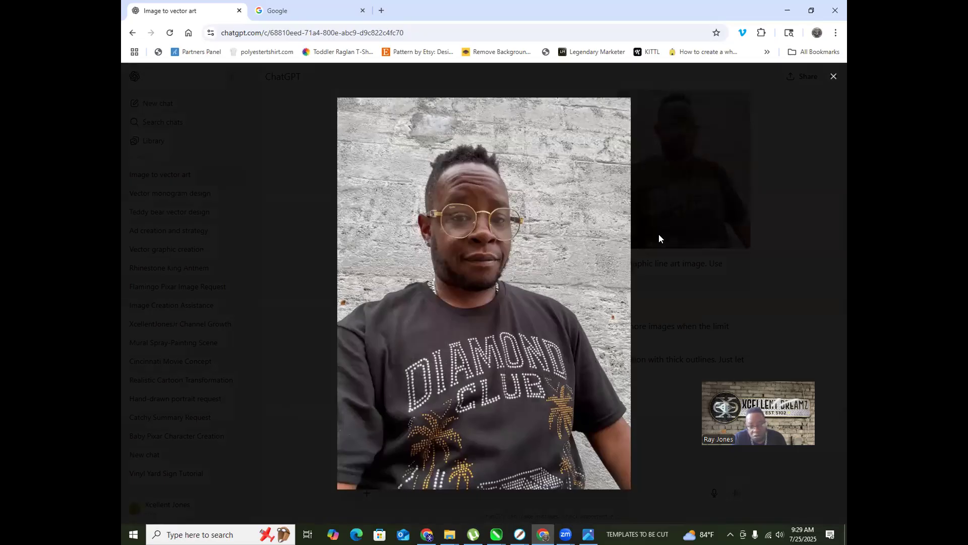
Step: Save the enlarged photo as ME DC CLUB.jpeg in the IMAGES folder and close the viewer
{"action": "right_click", "coordinate": [457, 260]}
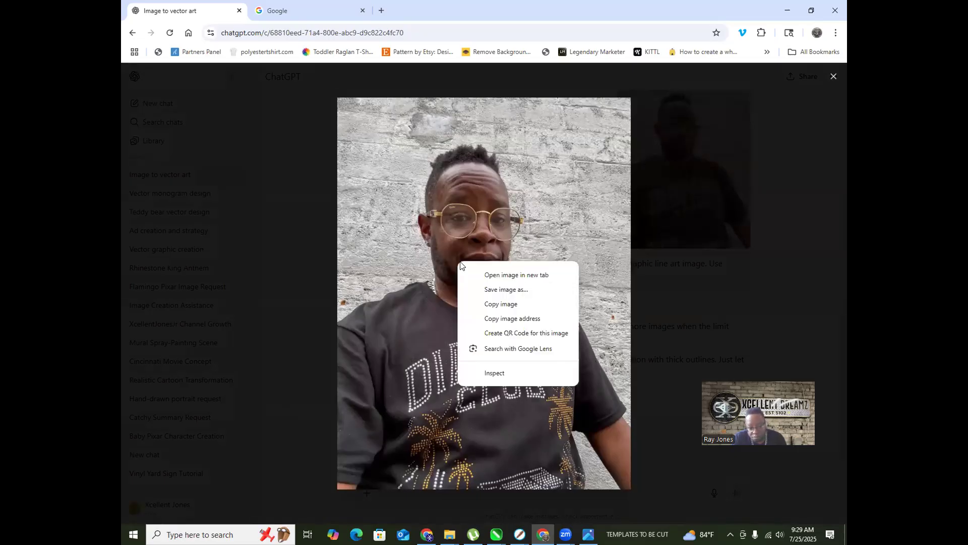
{"action": "left_click", "coordinate": [512, 287]}
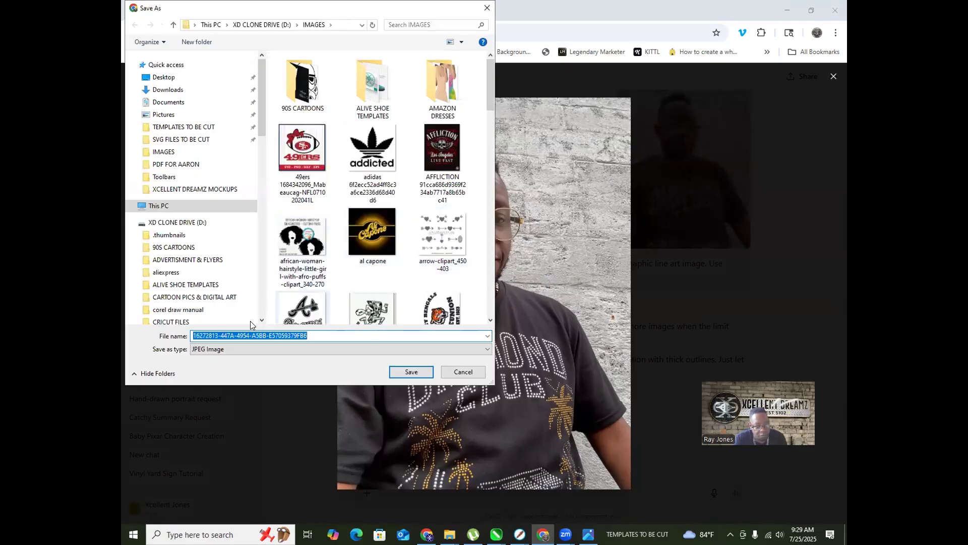
{"action": "type", "text": "ME DC CLUB"}
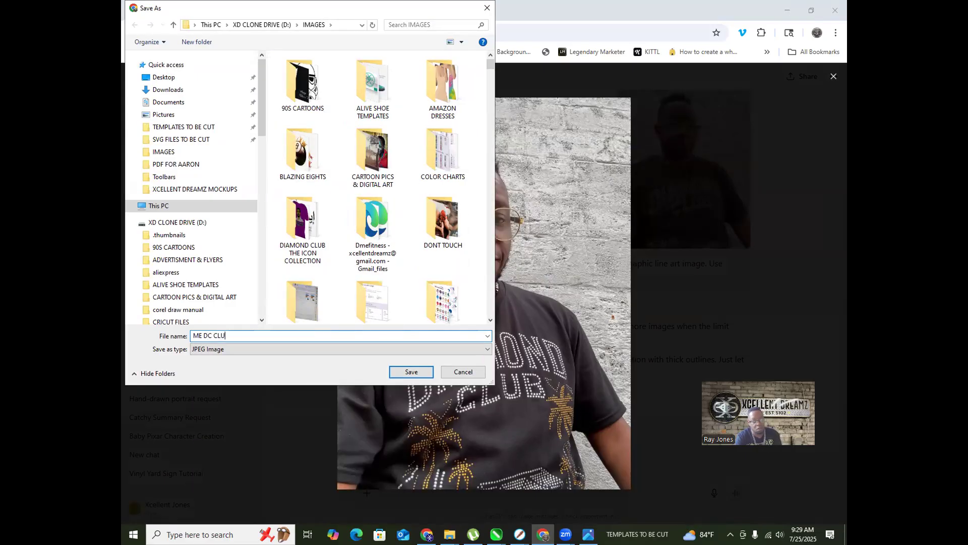
{"action": "left_click", "coordinate": [407, 371]}
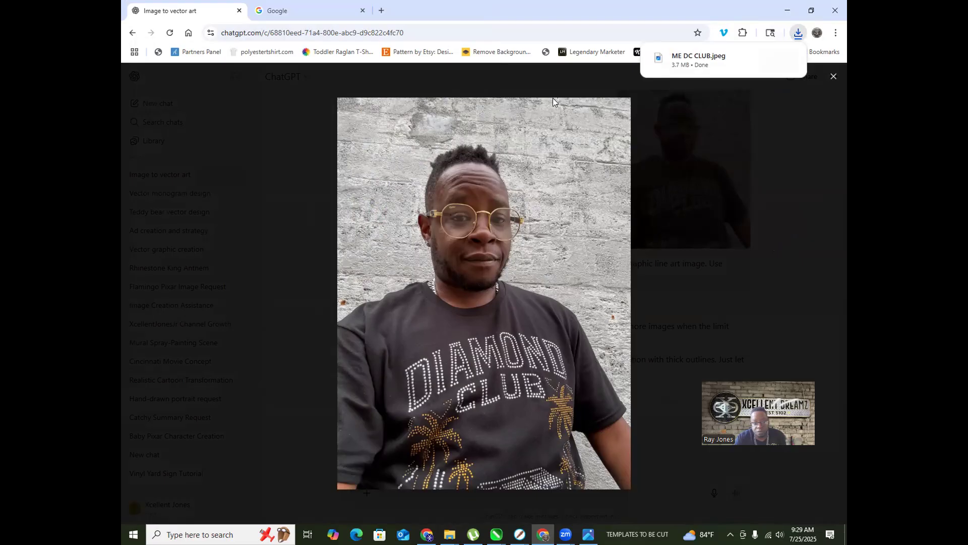
{"action": "left_click", "coordinate": [186, 157]}
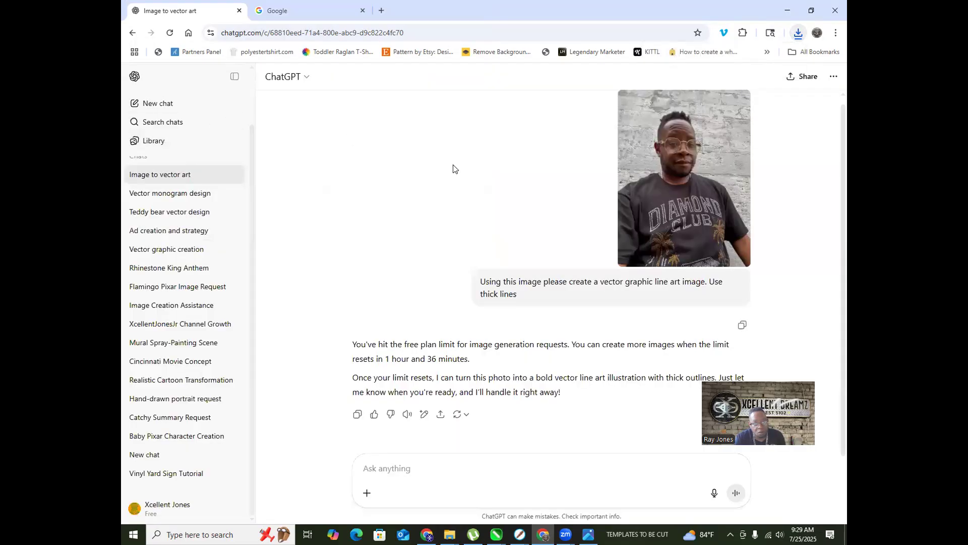
Step: In a new chat, attach ME DC CLUB.jpeg with the pasted line-art prompt and send it
{"action": "scroll", "coordinate": [176, 156], "scroll_direction": "up", "scroll_amount": 2}
{"action": "left_click", "coordinate": [166, 104]}
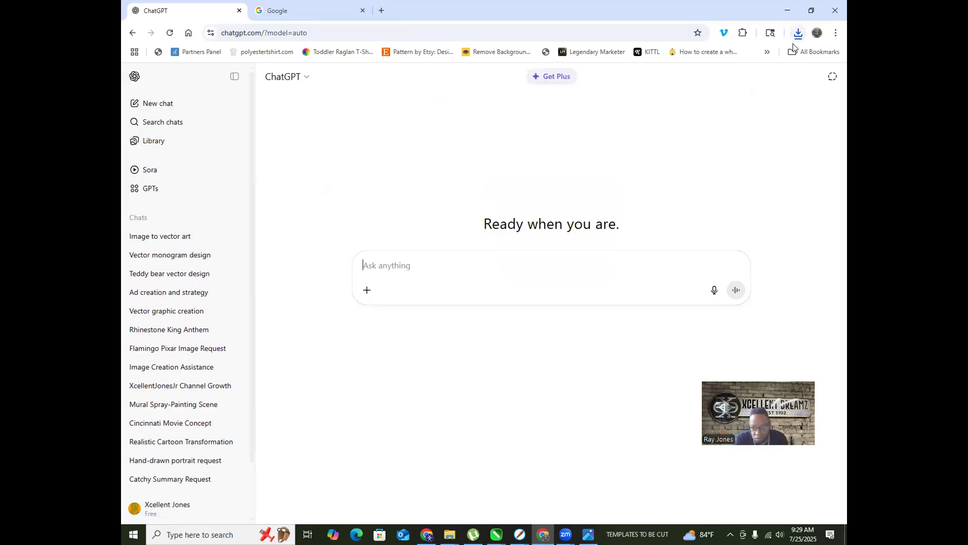
{"action": "left_click", "coordinate": [798, 34]}
{"action": "left_click_drag", "start_coordinate": [692, 84], "coordinate": [440, 280]}
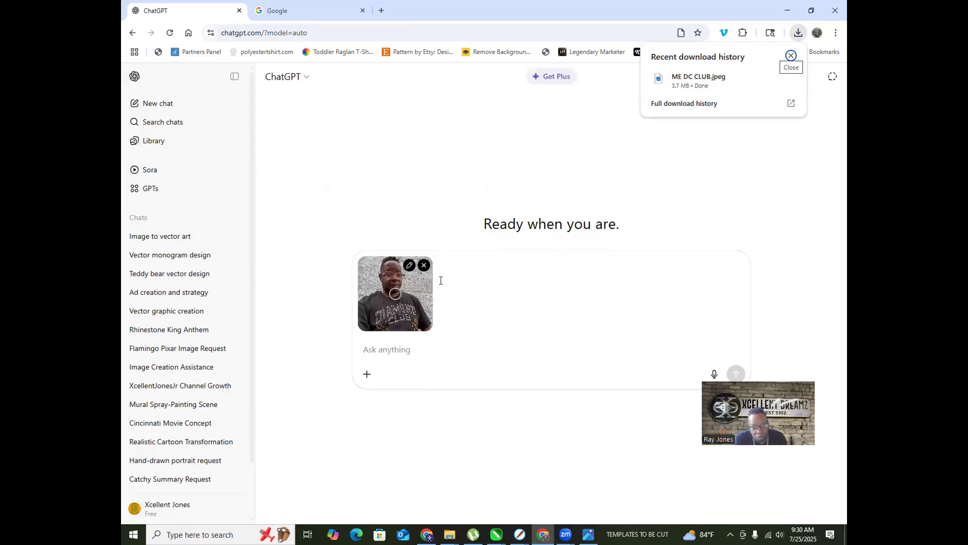
{"action": "left_click", "coordinate": [364, 347]}
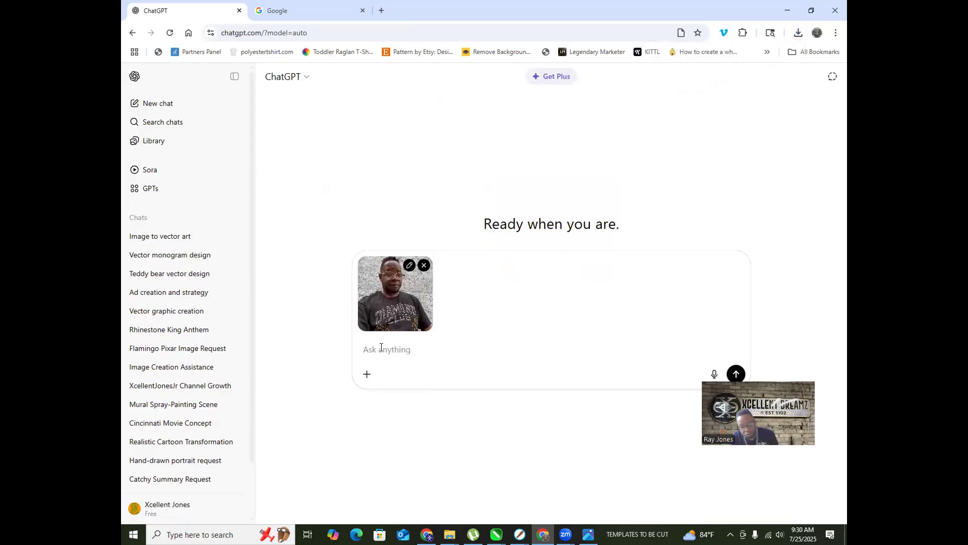
{"action": "key", "text": "ctrl+v"}
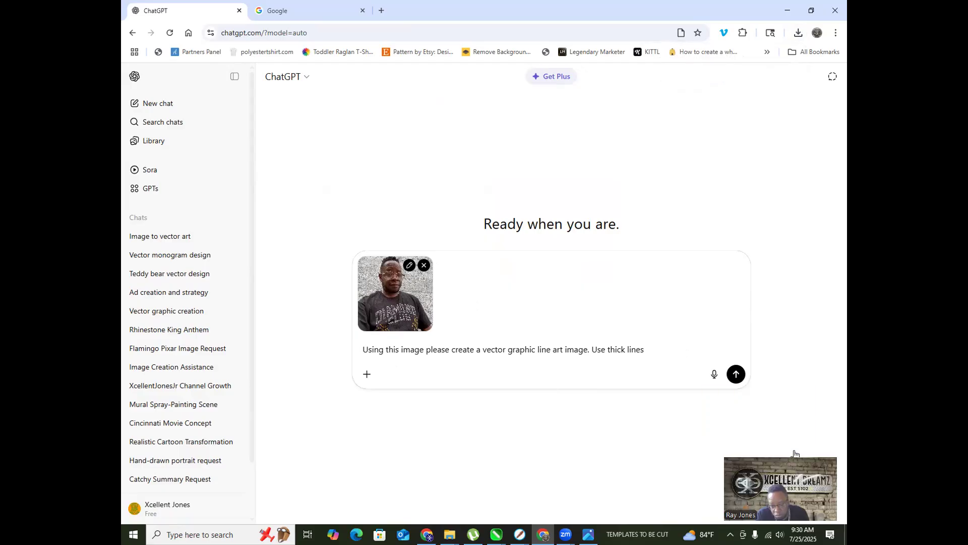
{"action": "left_click", "coordinate": [736, 374]}
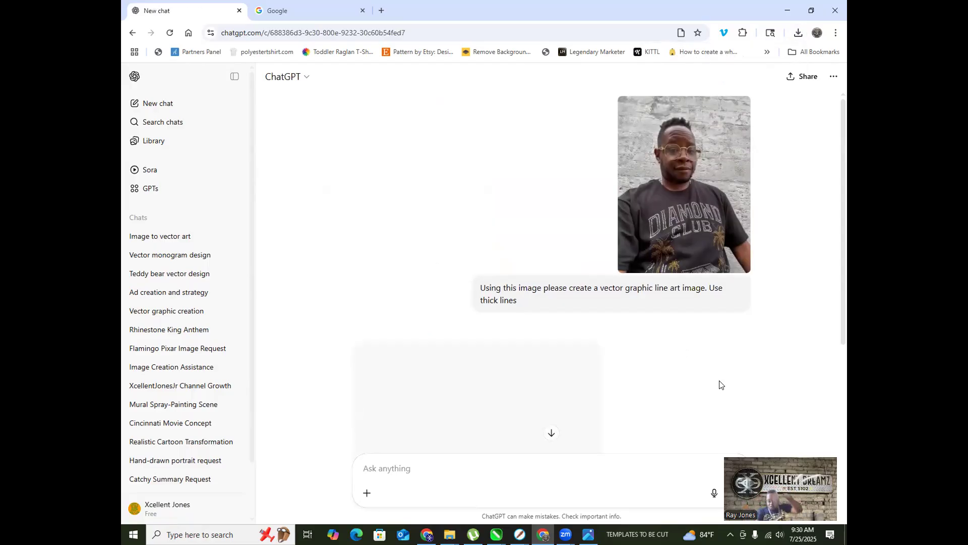
Step: Open the 'Realistic Cartoon Transformation' chat from the sidebar
{"action": "scroll", "coordinate": [551, 300], "scroll_direction": "down", "scroll_amount": 3}
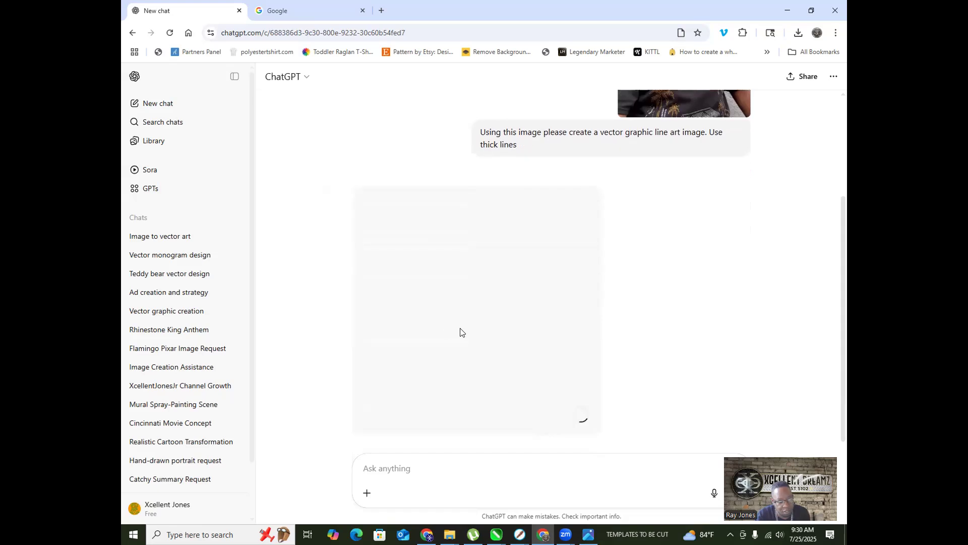
{"action": "scroll", "coordinate": [467, 334], "scroll_direction": "up", "scroll_amount": 3}
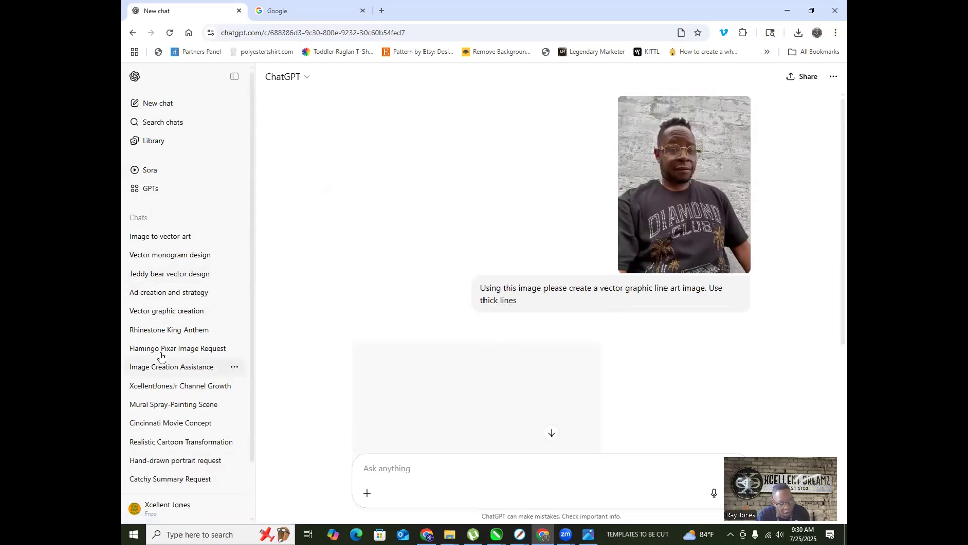
{"action": "scroll", "coordinate": [190, 378], "scroll_direction": "down", "scroll_amount": 2}
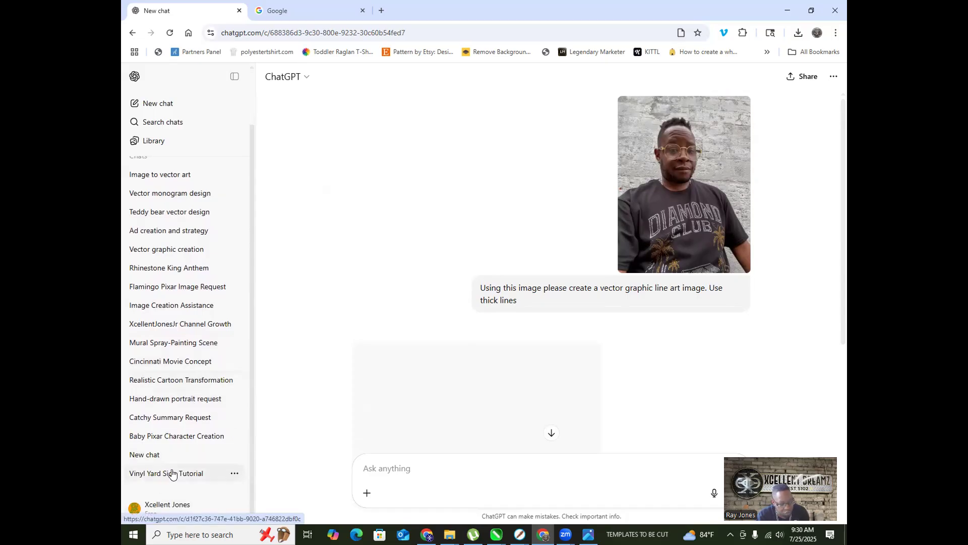
{"action": "left_click", "coordinate": [182, 381]}
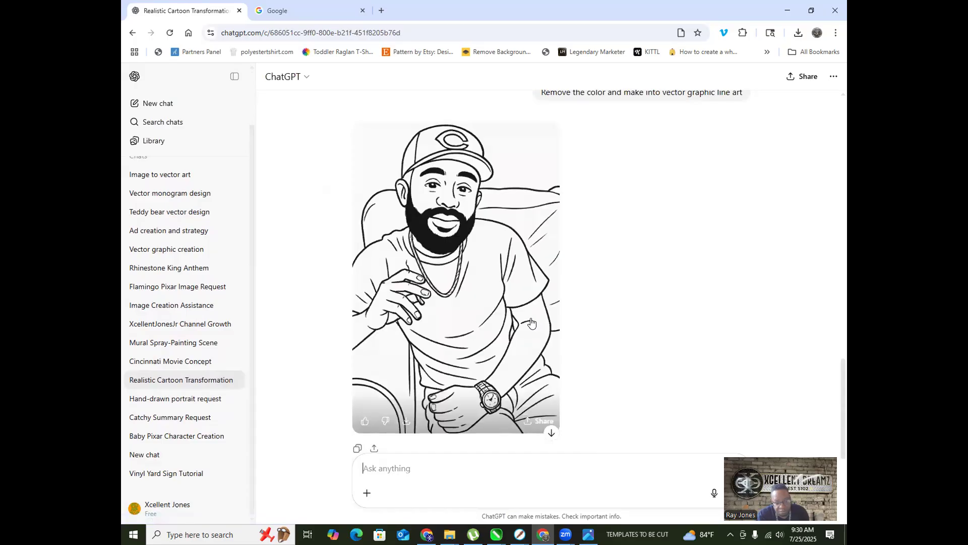
{"action": "scroll", "coordinate": [492, 330], "scroll_direction": "up", "scroll_amount": 4}
{"action": "scroll", "coordinate": [427, 293], "scroll_direction": "up", "scroll_amount": 8}
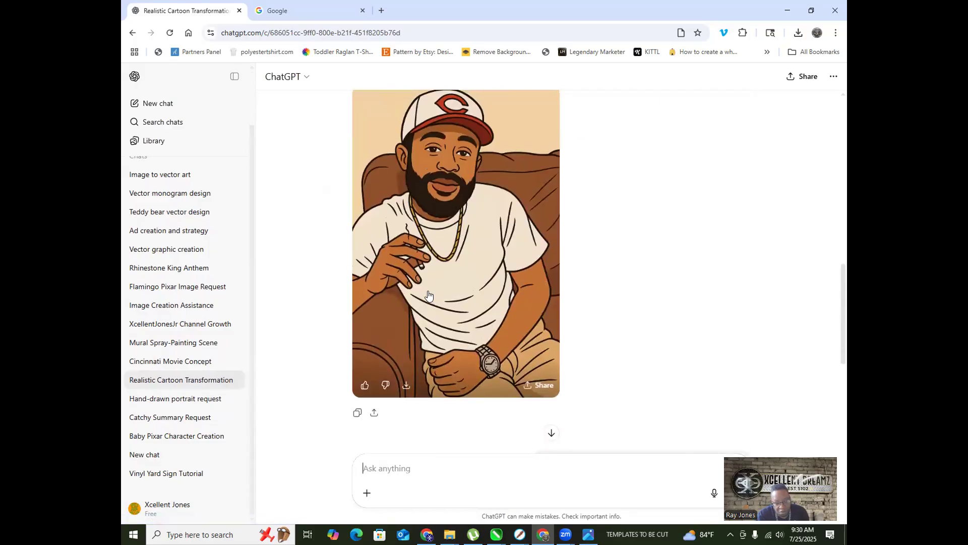
{"action": "scroll", "coordinate": [428, 291], "scroll_direction": "up", "scroll_amount": 5}
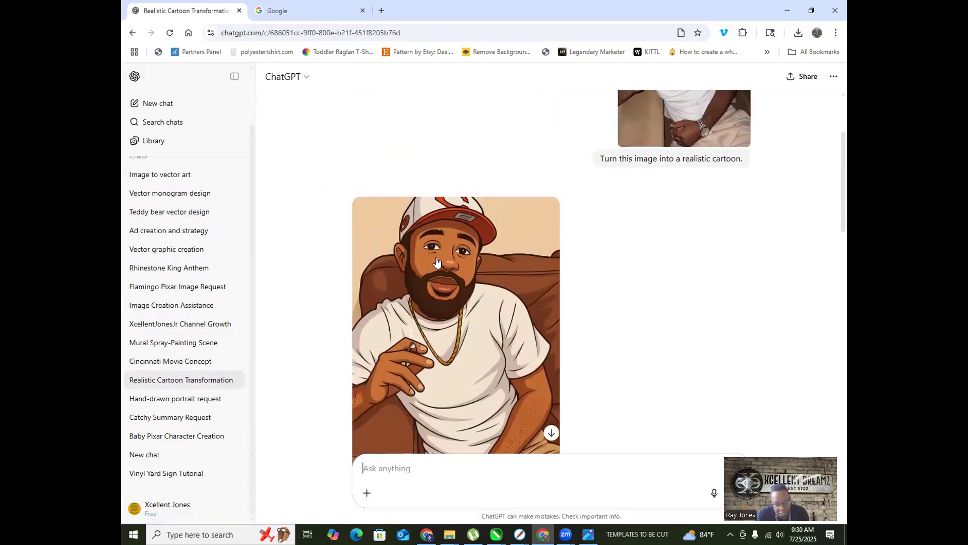
{"action": "scroll", "coordinate": [436, 263], "scroll_direction": "up", "scroll_amount": 3}
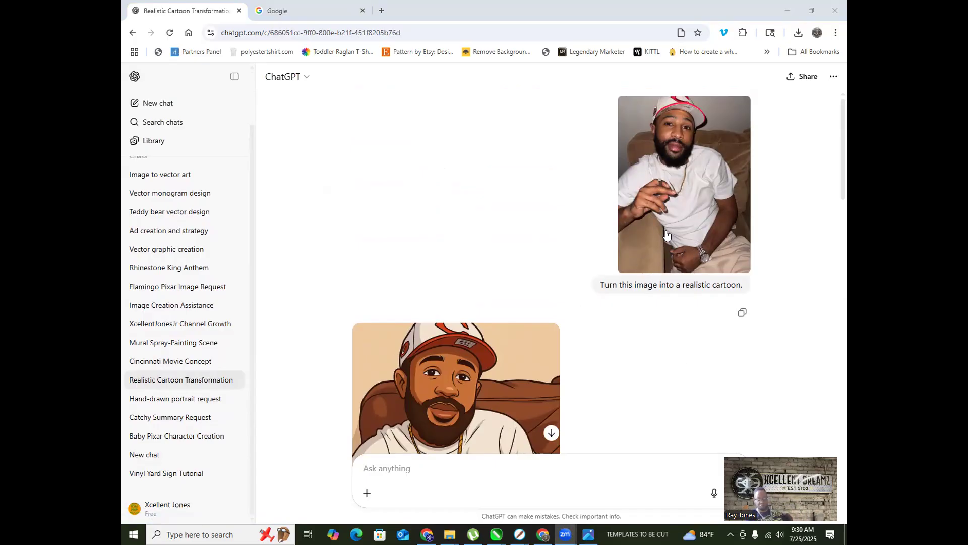
{"action": "scroll", "coordinate": [443, 237], "scroll_direction": "down", "scroll_amount": 4}
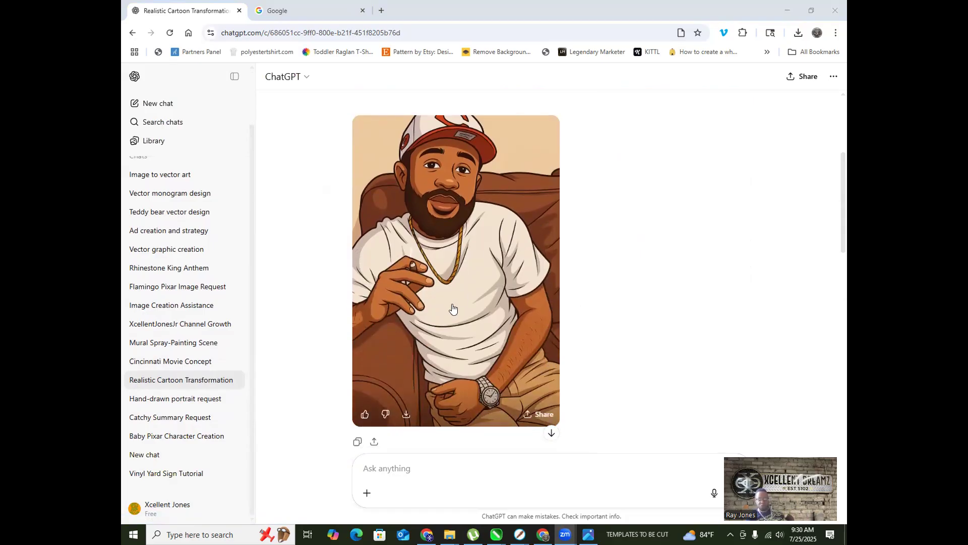
{"action": "scroll", "coordinate": [451, 295], "scroll_direction": "down", "scroll_amount": 4}
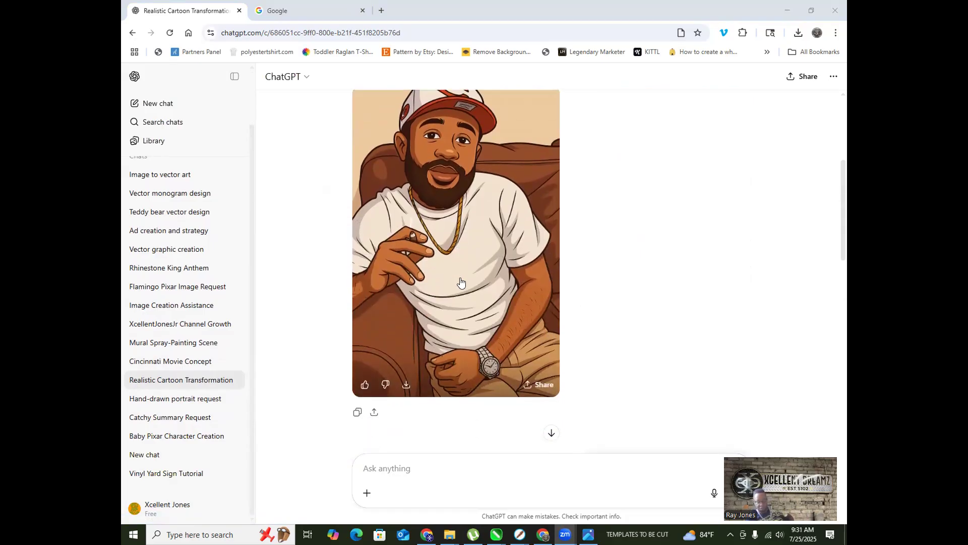
{"action": "scroll", "coordinate": [471, 281], "scroll_direction": "up", "scroll_amount": 6}
{"action": "scroll", "coordinate": [486, 282], "scroll_direction": "up", "scroll_amount": 2}
{"action": "scroll", "coordinate": [585, 207], "scroll_direction": "down", "scroll_amount": 1}
{"action": "scroll", "coordinate": [476, 327], "scroll_direction": "up", "scroll_amount": 1}
{"action": "scroll", "coordinate": [475, 327], "scroll_direction": "down", "scroll_amount": 8}
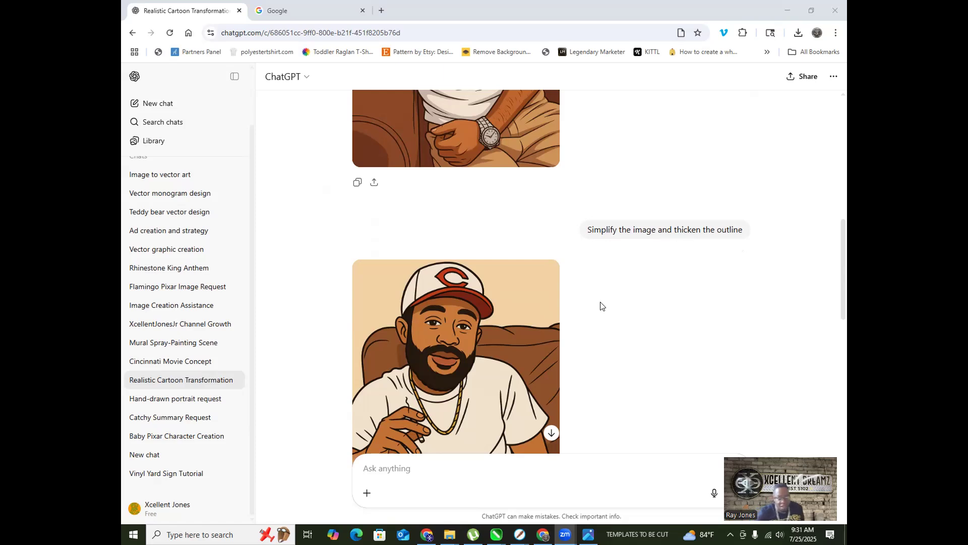
{"action": "scroll", "coordinate": [600, 303], "scroll_direction": "down", "scroll_amount": 3}
{"action": "scroll", "coordinate": [503, 267], "scroll_direction": "up", "scroll_amount": 10}
{"action": "scroll", "coordinate": [473, 235], "scroll_direction": "down", "scroll_amount": 5}
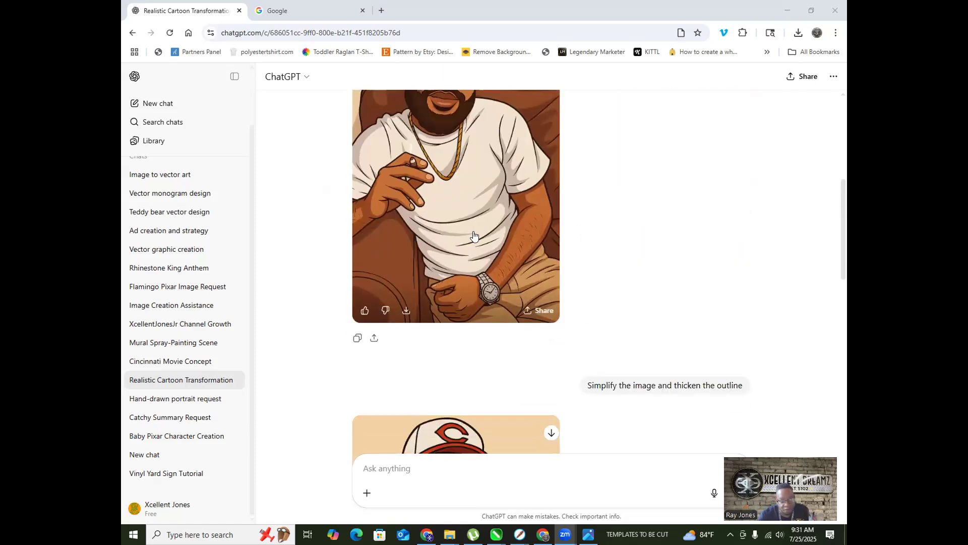
{"action": "scroll", "coordinate": [473, 235], "scroll_direction": "up", "scroll_amount": 2}
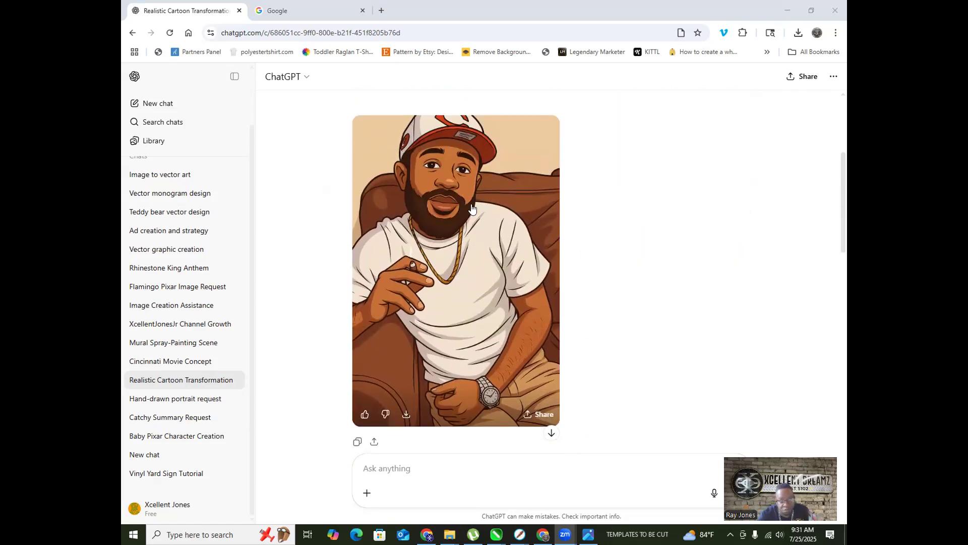
{"action": "scroll", "coordinate": [447, 212], "scroll_direction": "down", "scroll_amount": 3}
{"action": "scroll", "coordinate": [448, 212], "scroll_direction": "down", "scroll_amount": 3}
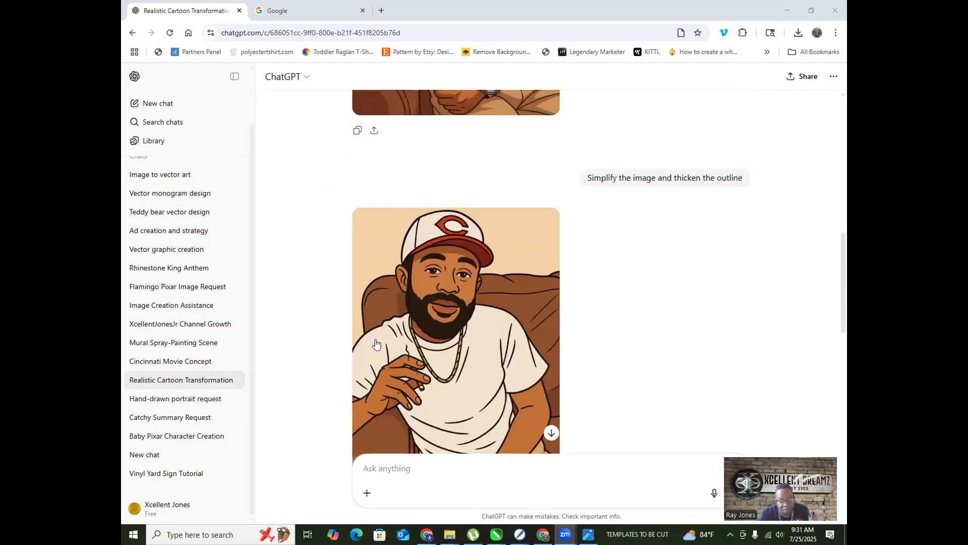
{"action": "scroll", "coordinate": [475, 327], "scroll_direction": "down", "scroll_amount": 4}
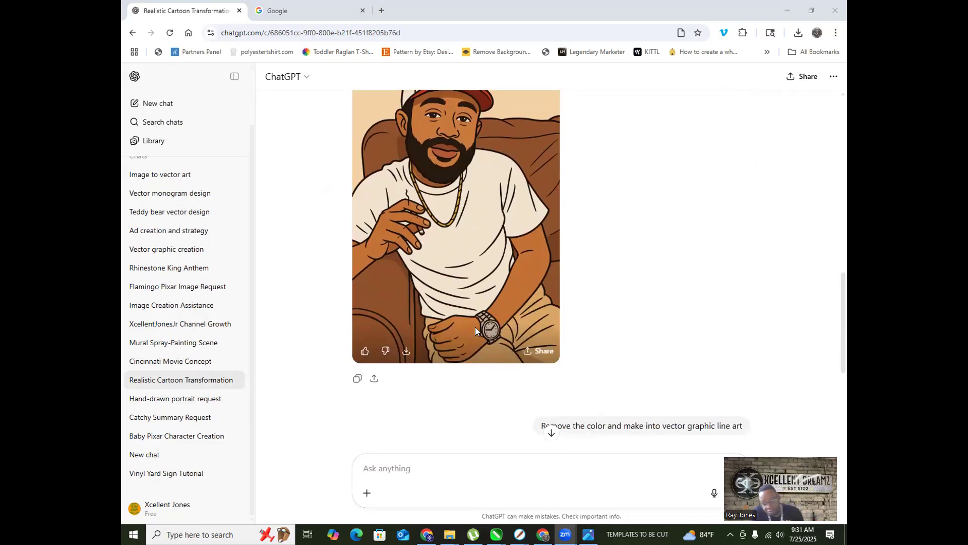
{"action": "scroll", "coordinate": [485, 324], "scroll_direction": "down", "scroll_amount": 2}
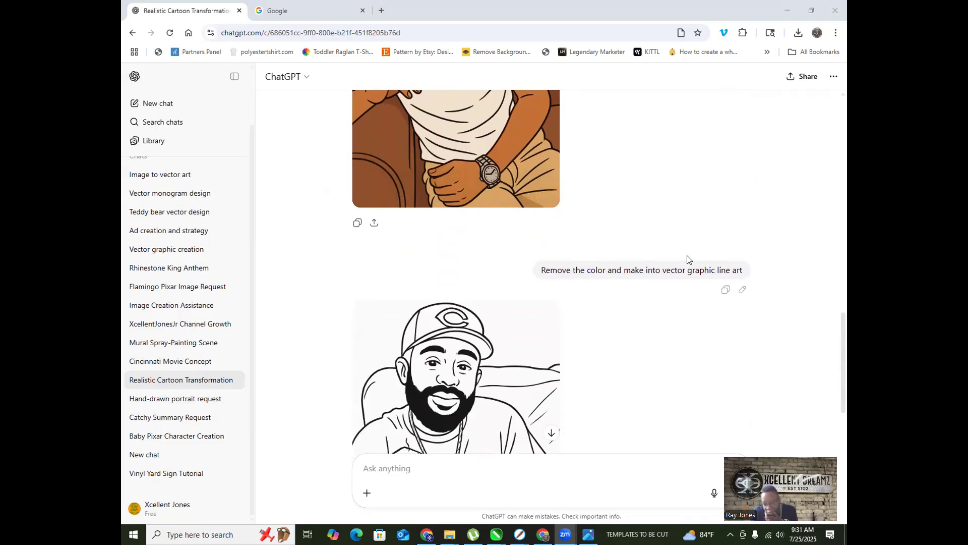
{"action": "scroll", "coordinate": [684, 257], "scroll_direction": "down", "scroll_amount": 4}
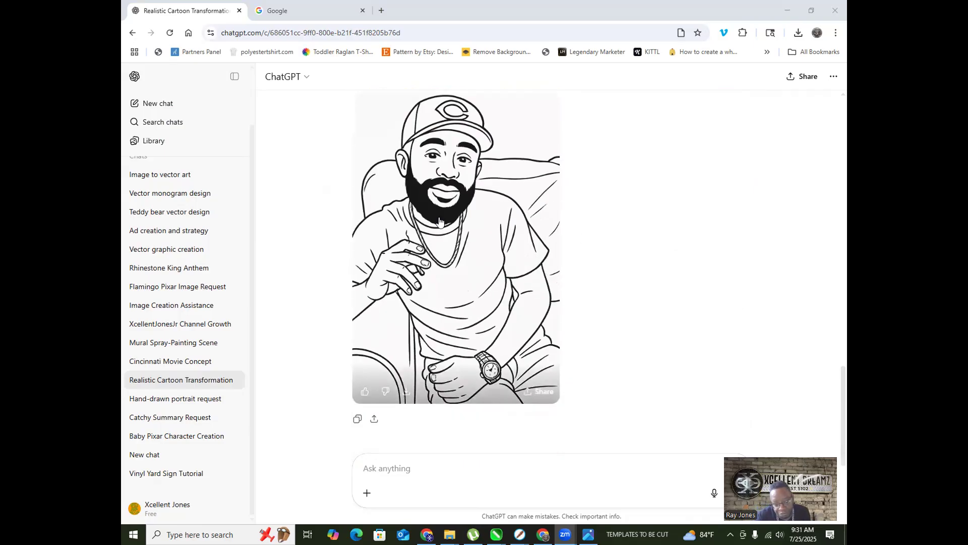
{"action": "scroll", "coordinate": [448, 218], "scroll_direction": "down", "scroll_amount": 1}
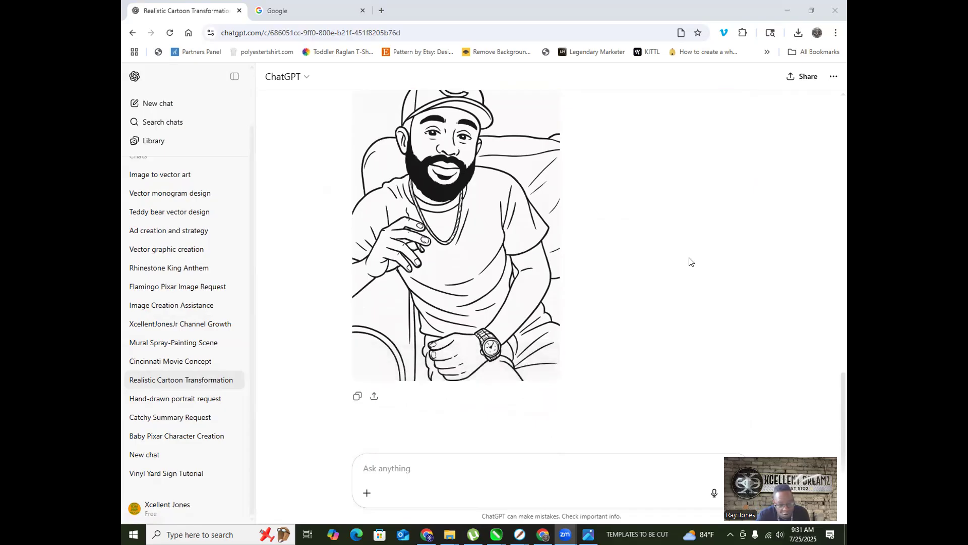
Step: Save the line-art portrait as a PNG prefixed 'SET MEECH' into IMAGES, then restore Chrome's window size
{"action": "left_click", "coordinate": [483, 238]}
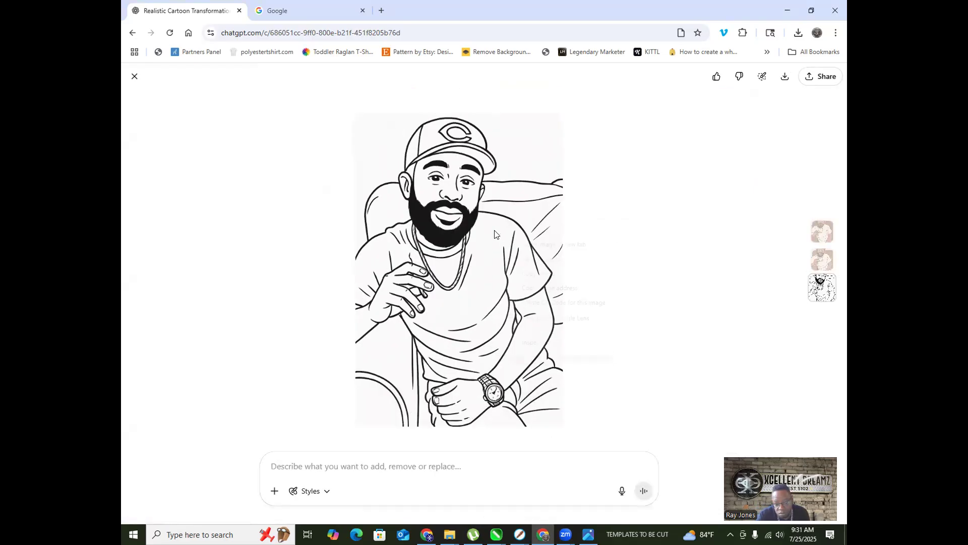
{"action": "right_click", "coordinate": [496, 233]}
{"action": "left_click", "coordinate": [558, 259]}
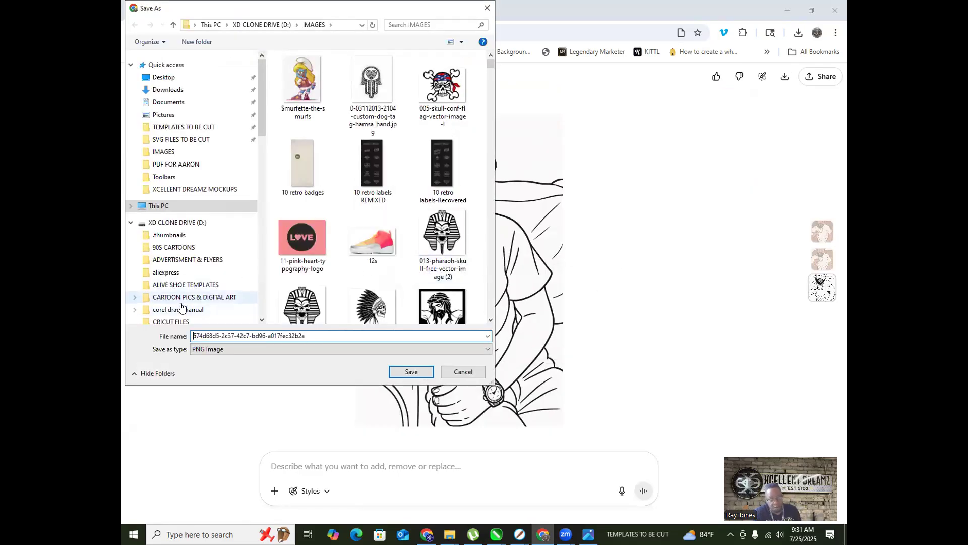
{"action": "type", "text": "SET ME"}
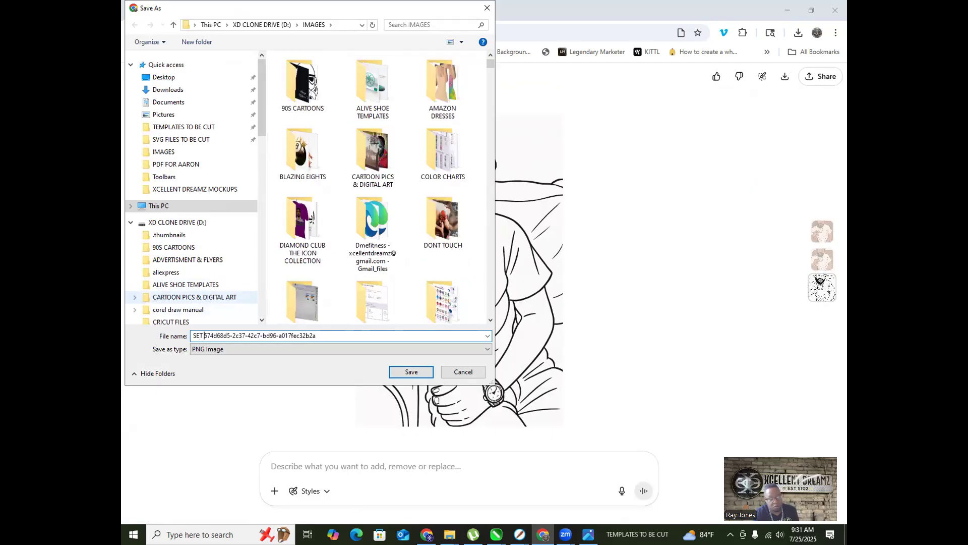
{"action": "type", "text": "ECH"}
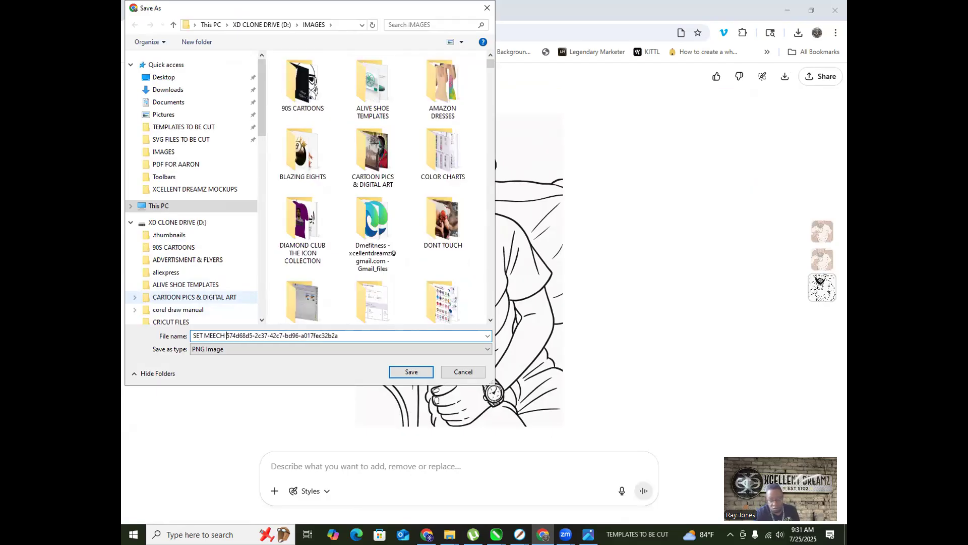
{"action": "key", "text": "Return"}
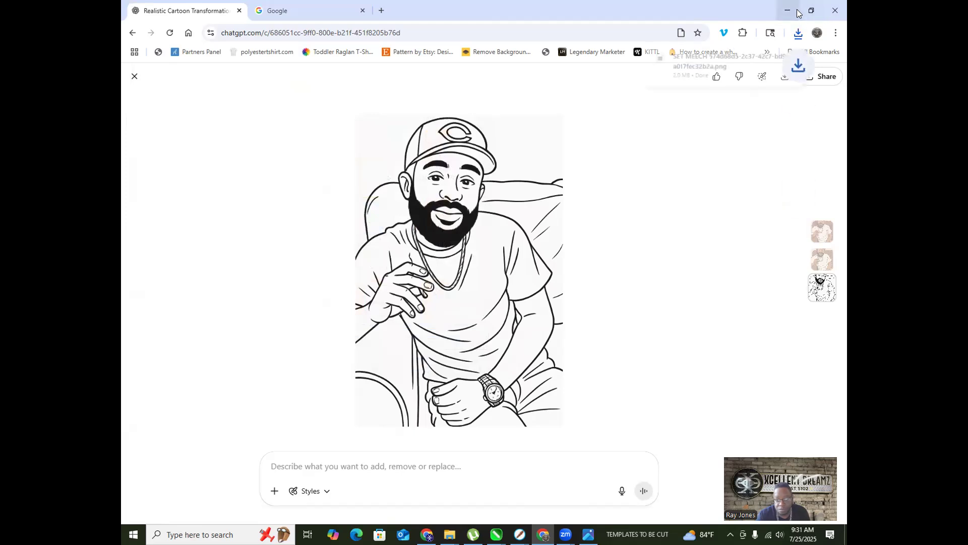
{"action": "left_click", "coordinate": [813, 12]}
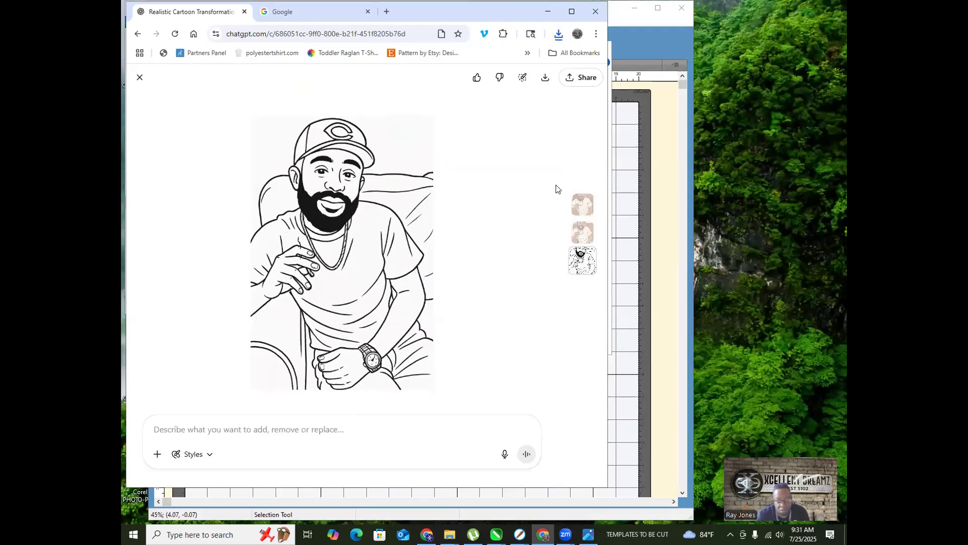
Step: Switch to Untitled-2 and delete all the crest and lettering objects
{"action": "left_click", "coordinate": [497, 534]}
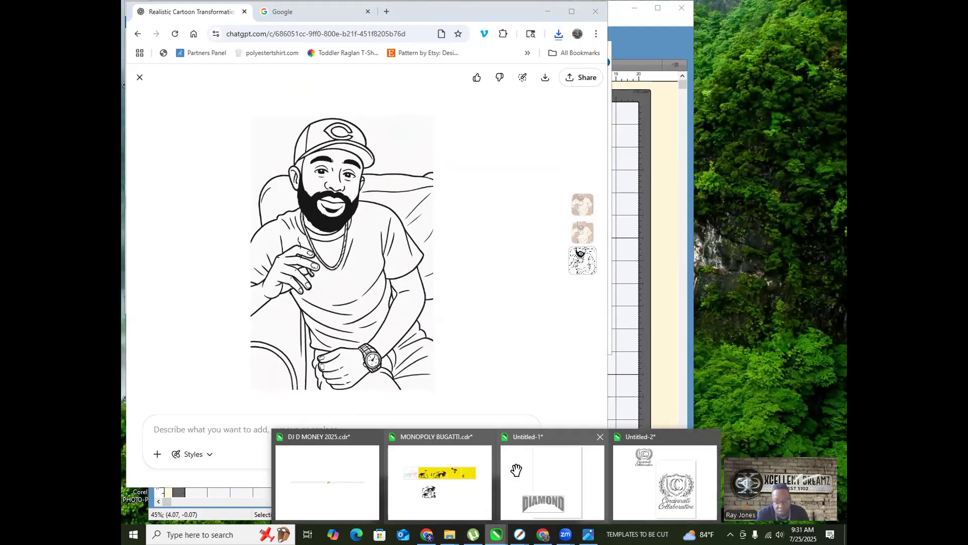
{"action": "left_click", "coordinate": [669, 434]}
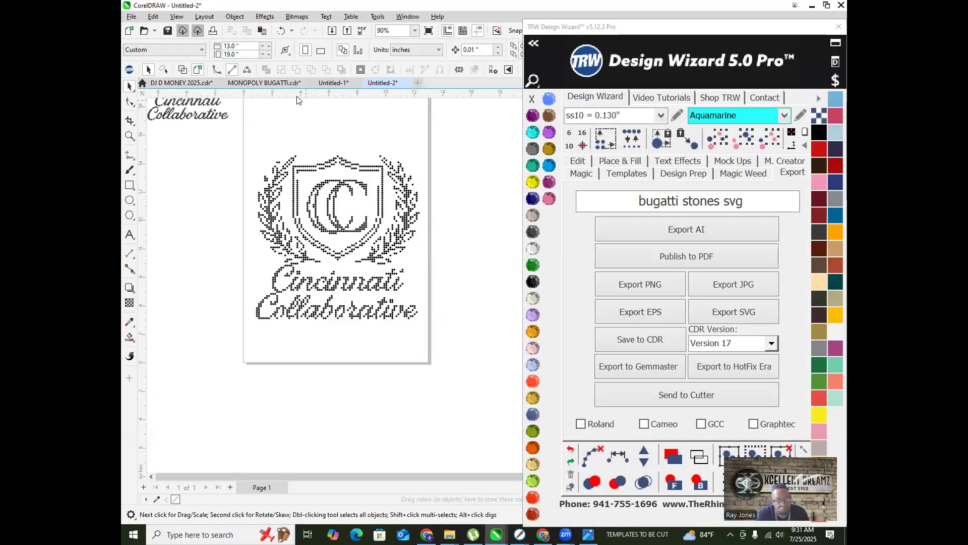
{"action": "scroll", "coordinate": [272, 264], "scroll_direction": "down", "scroll_amount": 3}
{"action": "left_click_drag", "start_coordinate": [220, 169], "coordinate": [413, 320]}
{"action": "key", "text": "Delete"}
{"action": "scroll", "coordinate": [282, 212], "scroll_direction": "up", "scroll_amount": 2}
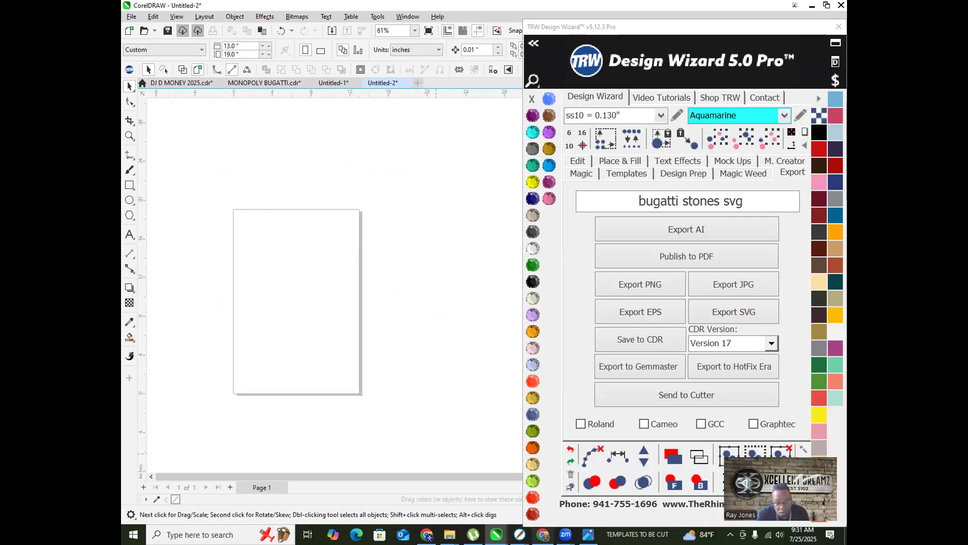
Step: Pull the ChatGPT chat into its own window, minimize Google, and show recent downloads
{"action": "left_click", "coordinate": [543, 534]}
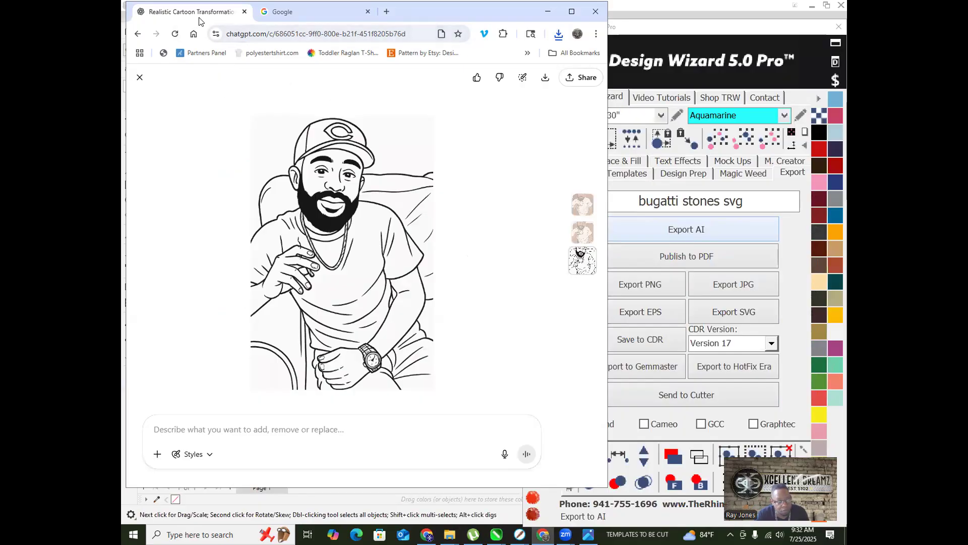
{"action": "left_click_drag", "start_coordinate": [165, 18], "coordinate": [238, 179]}
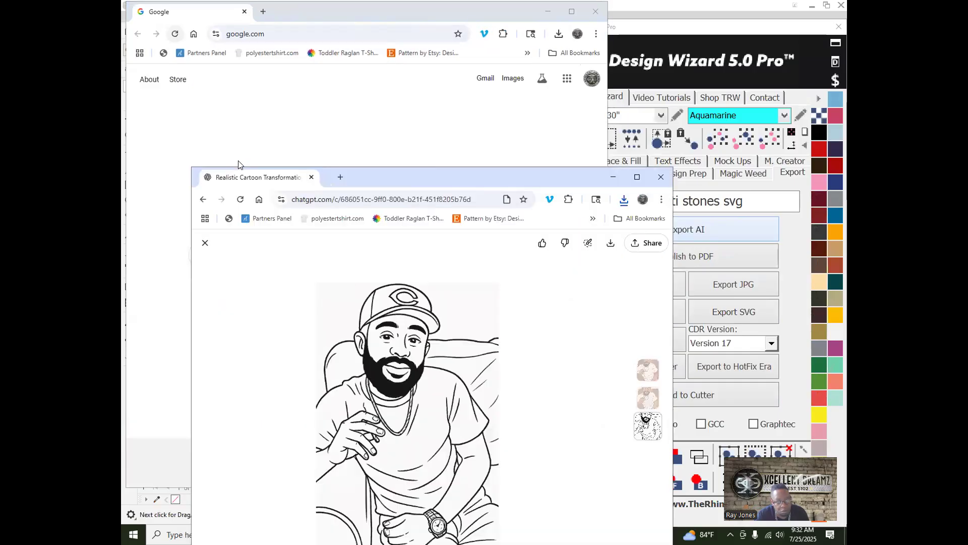
{"action": "left_click", "coordinate": [210, 111]}
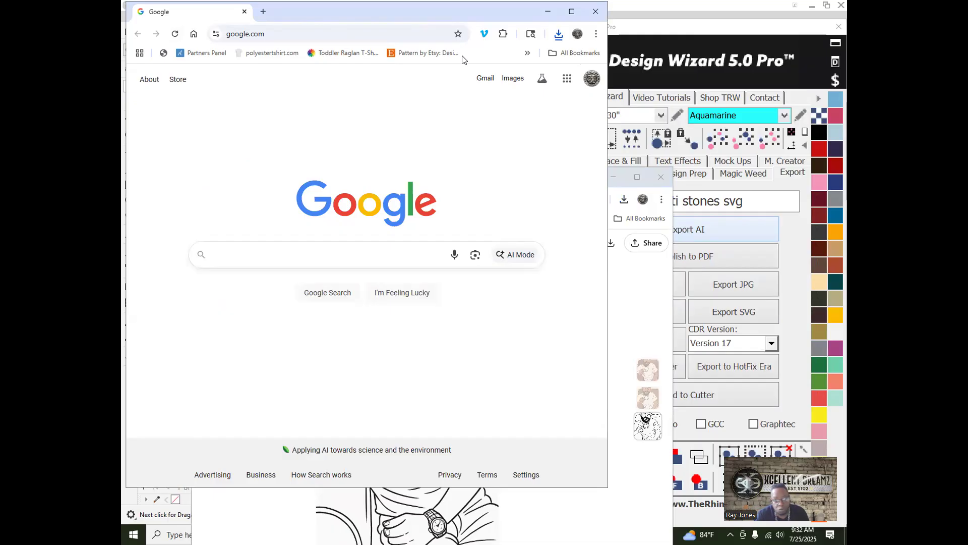
{"action": "left_click", "coordinate": [548, 11]}
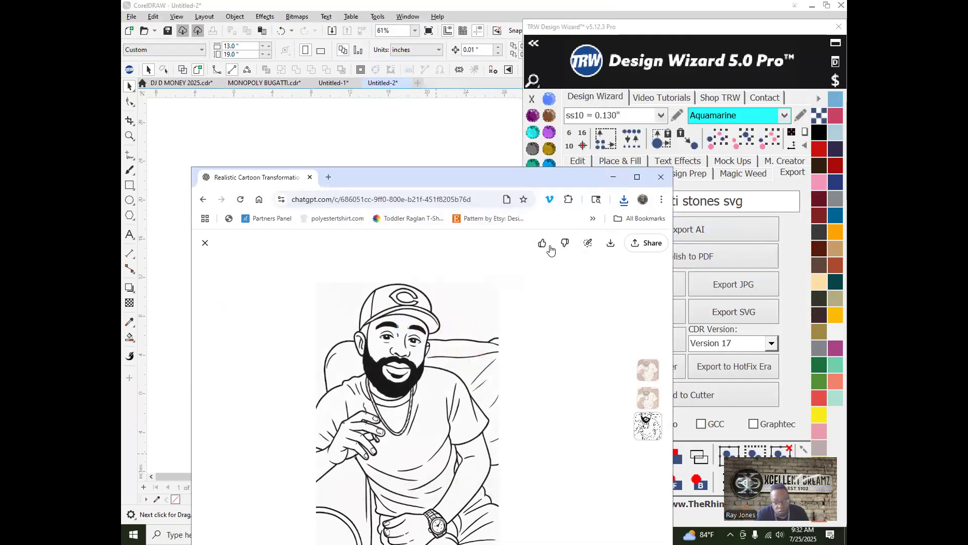
{"action": "left_click", "coordinate": [625, 201]}
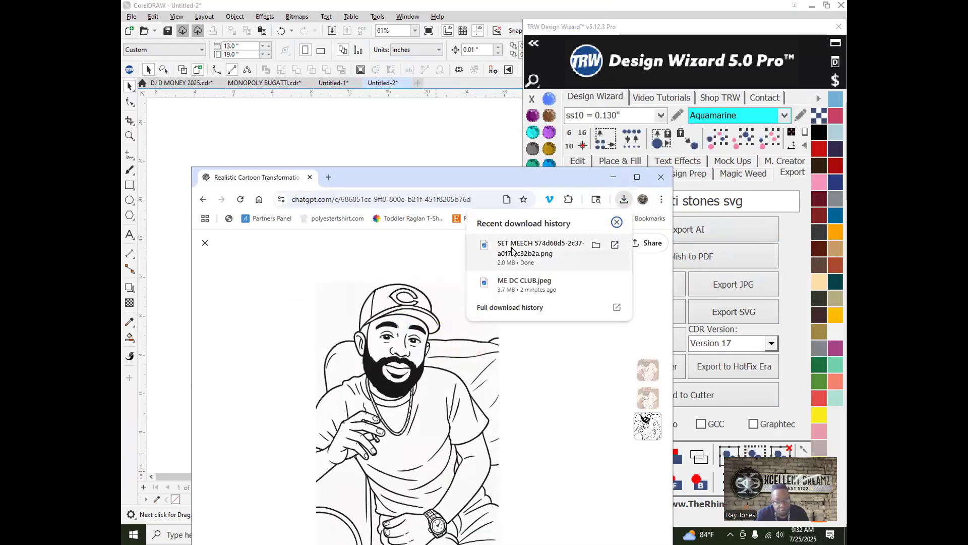
Step: Drop the downloaded line-art PNG onto the CorelDRAW canvas and minimize the browser
{"action": "left_click", "coordinate": [173, 139]}
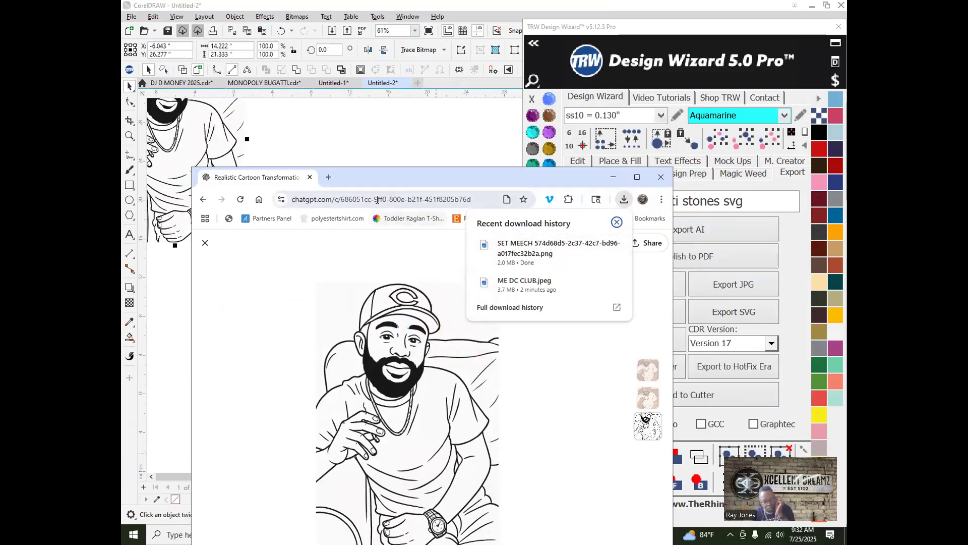
{"action": "left_click", "coordinate": [355, 181]}
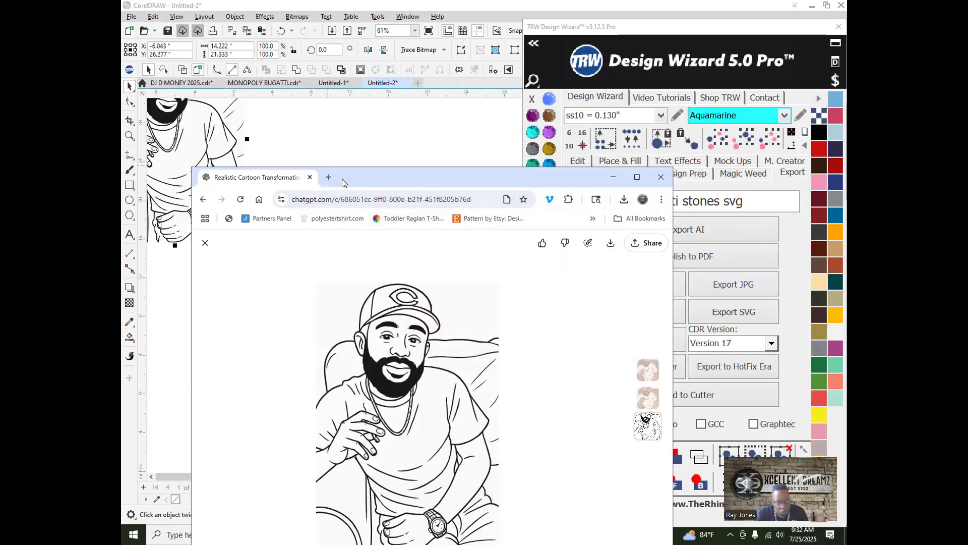
{"action": "left_click_drag", "start_coordinate": [346, 174], "coordinate": [314, 272]}
{"action": "left_click", "coordinate": [582, 275]}
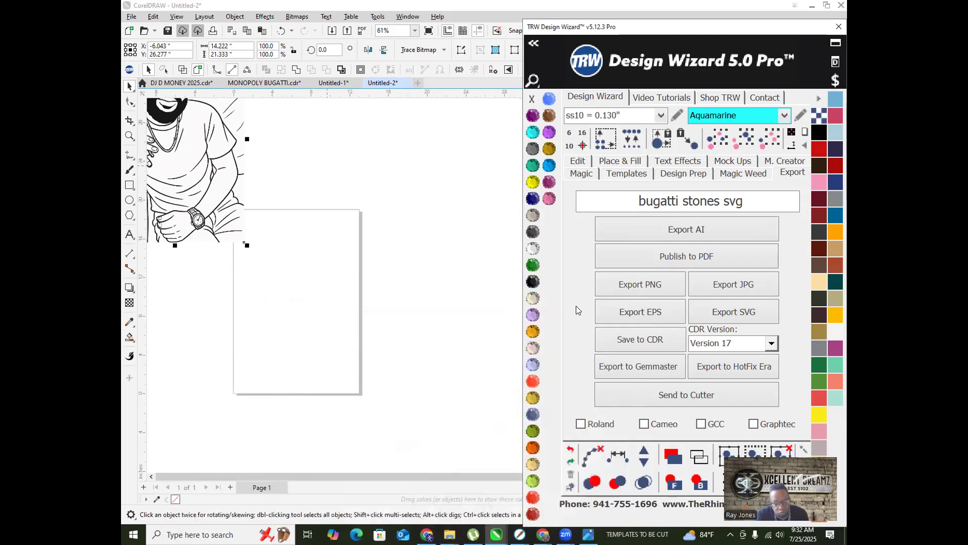
Step: Center the portrait bitmap on the page and start a Clipart outline trace
{"action": "scroll", "coordinate": [338, 320], "scroll_direction": "down", "scroll_amount": 3}
{"action": "left_click", "coordinate": [330, 333]}
{"action": "left_click_drag", "start_coordinate": [330, 333], "coordinate": [332, 321]}
{"action": "right_click", "coordinate": [332, 321]}
{"action": "mouse_move", "coordinate": [399, 51]}
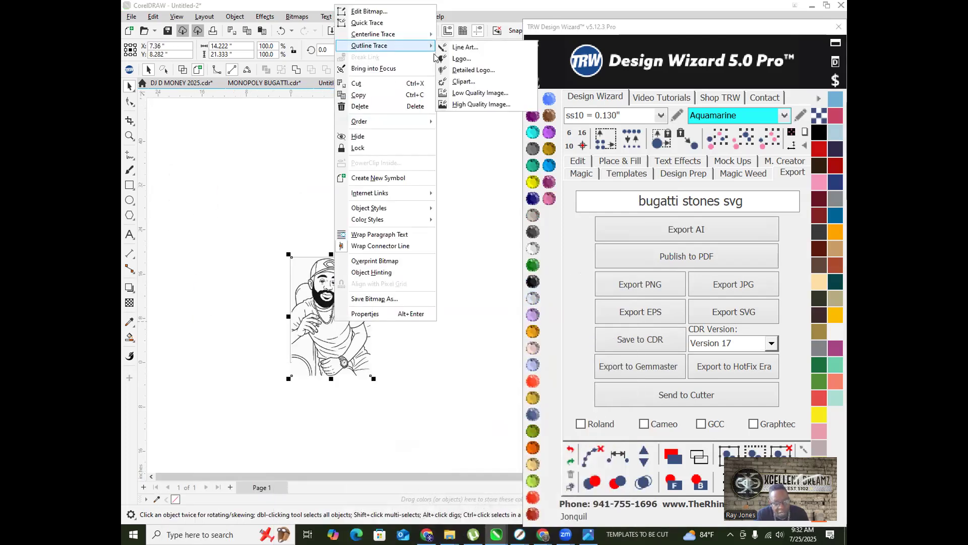
{"action": "left_click", "coordinate": [467, 83]}
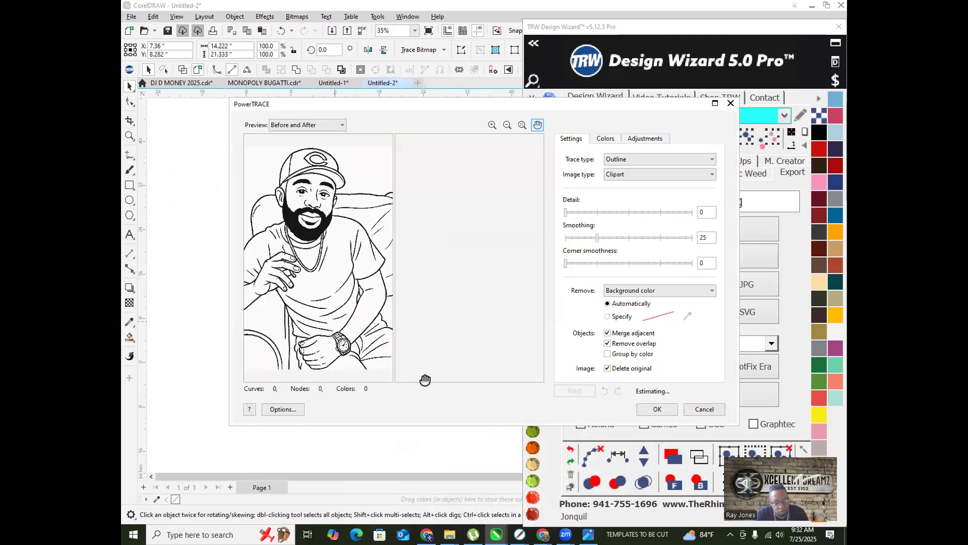
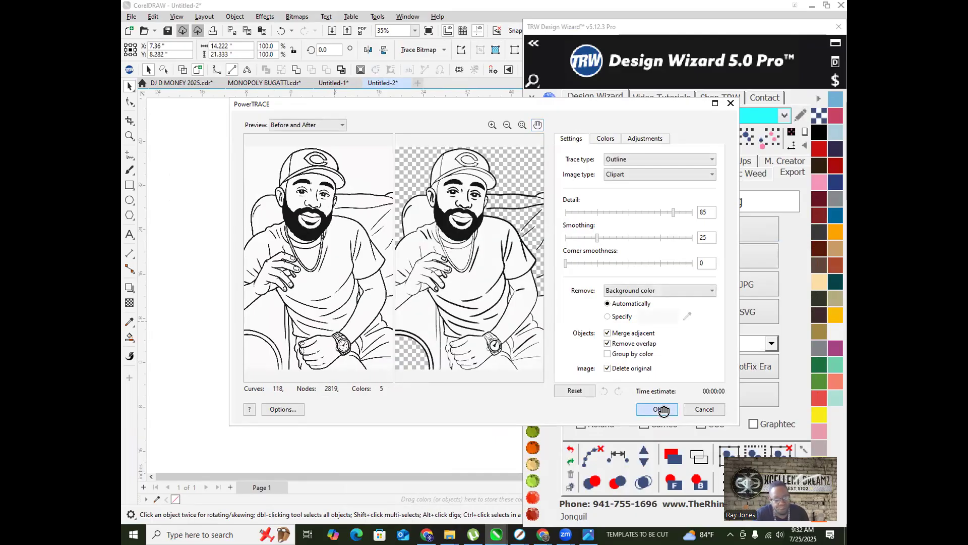
Step: Accept the PowerTRACE result and Ungroup All so the trace becomes separate pieces
{"action": "left_click", "coordinate": [661, 411]}
{"action": "scroll", "coordinate": [361, 343], "scroll_direction": "up", "scroll_amount": 6}
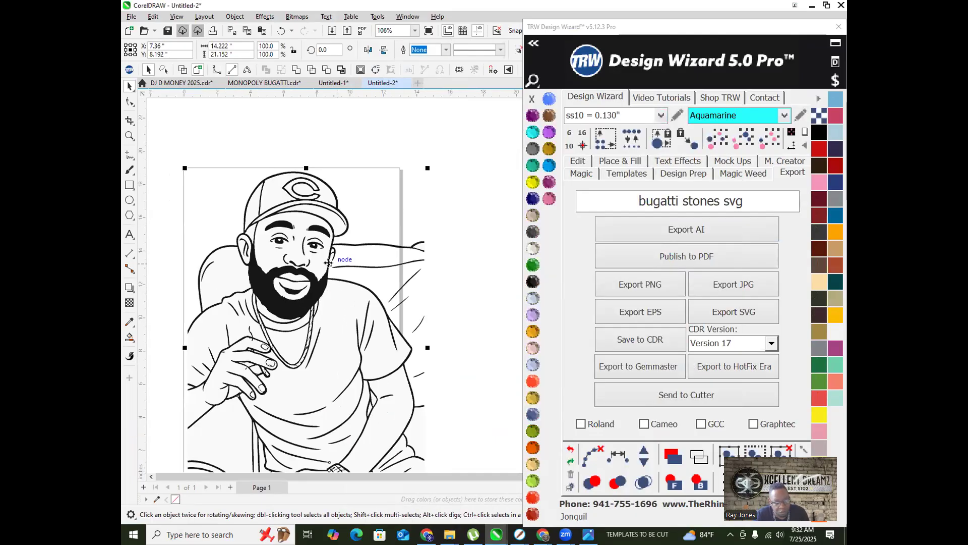
{"action": "right_click", "coordinate": [337, 267]}
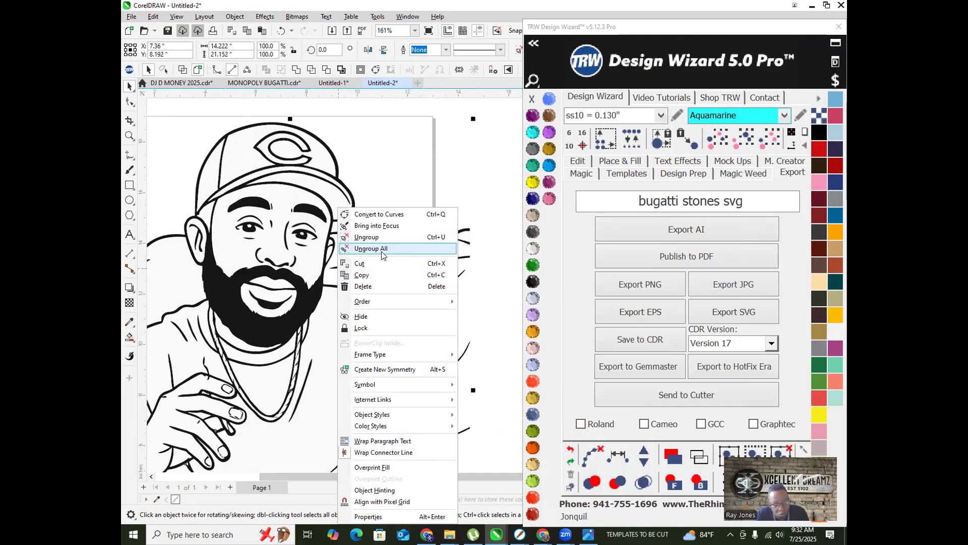
{"action": "left_click", "coordinate": [387, 244]}
{"action": "scroll", "coordinate": [417, 282], "scroll_direction": "down", "scroll_amount": 3}
Step: Delete the stray strokes to the right of the figure and beside the arm
{"action": "left_click", "coordinate": [455, 298]}
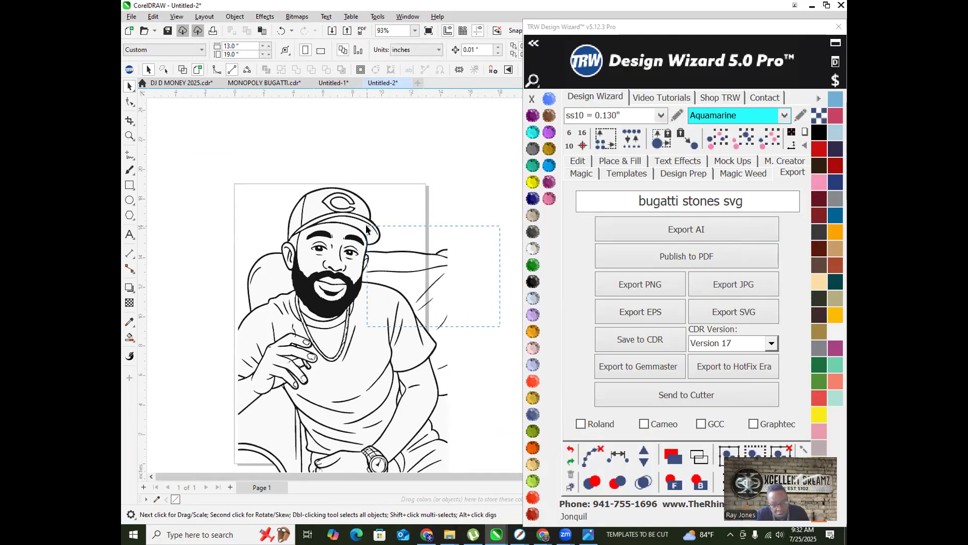
{"action": "left_click_drag", "start_coordinate": [363, 247], "coordinate": [364, 267]}
{"action": "key", "text": "Delete"}
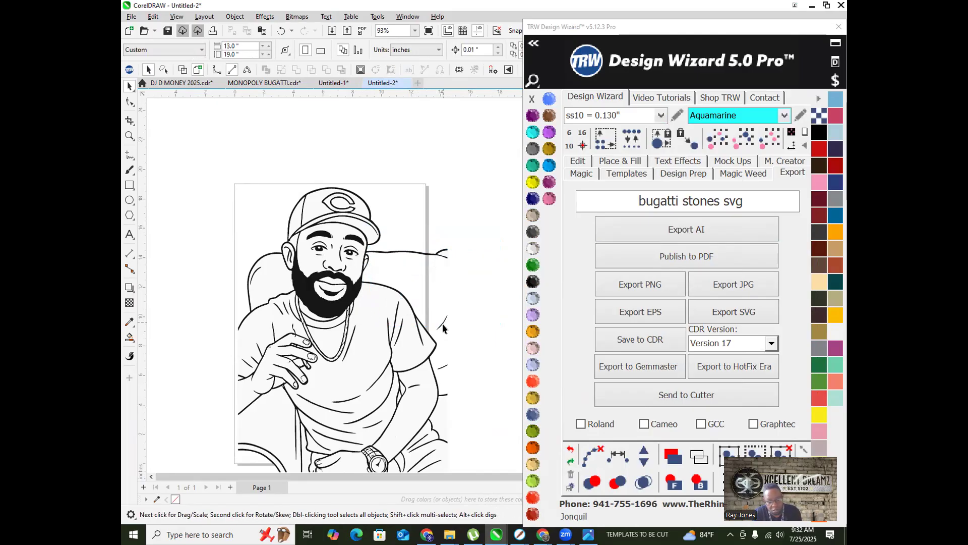
{"action": "left_click", "coordinate": [441, 322]}
{"action": "key", "text": "Delete"}
{"action": "left_click", "coordinate": [443, 367]}
{"action": "key", "text": "Delete"}
Step: Check the lower part of the portrait, marquee near its base, and select the portrait drawing
{"action": "scroll", "coordinate": [400, 334], "scroll_direction": "down", "scroll_amount": 3}
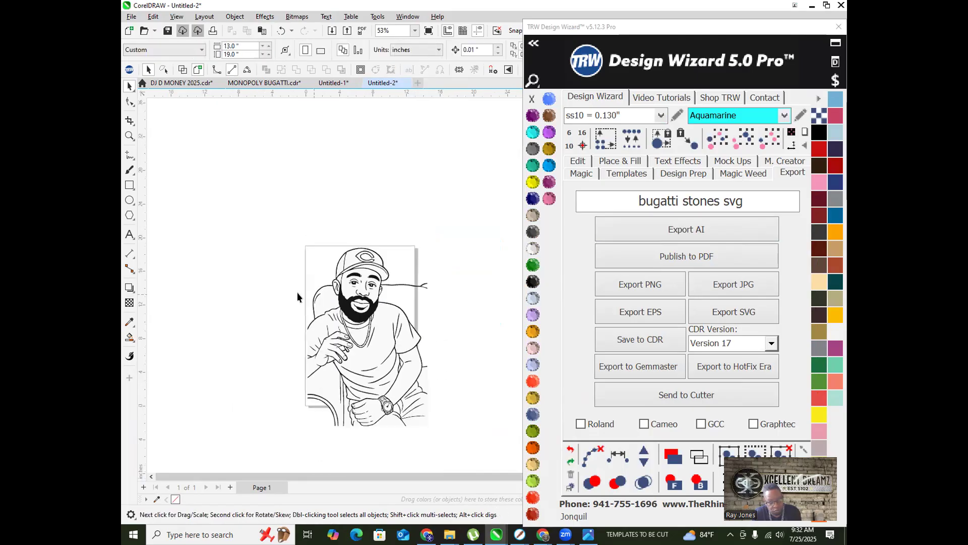
{"action": "scroll", "coordinate": [319, 404], "scroll_direction": "up", "scroll_amount": 2}
{"action": "left_click_drag", "start_coordinate": [325, 446], "coordinate": [350, 431]}
{"action": "scroll", "coordinate": [267, 250], "scroll_direction": "down", "scroll_amount": 3}
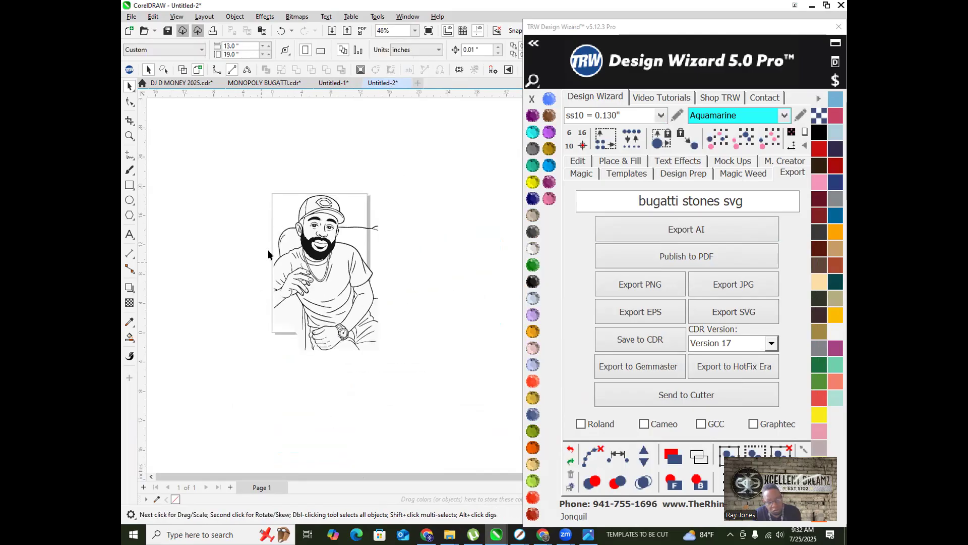
{"action": "scroll", "coordinate": [314, 226], "scroll_direction": "up", "scroll_amount": 4}
{"action": "scroll", "coordinate": [298, 227], "scroll_direction": "up", "scroll_amount": 2}
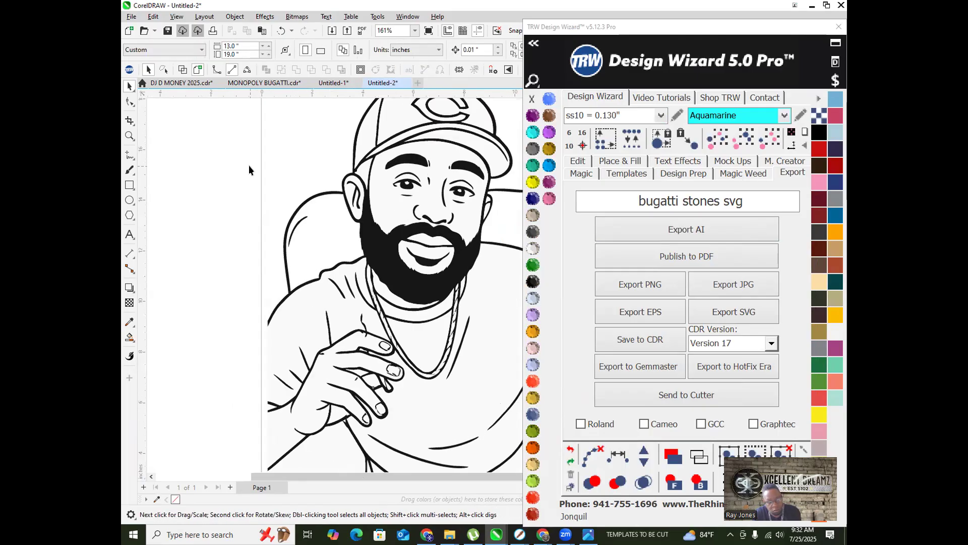
{"action": "scroll", "coordinate": [326, 253], "scroll_direction": "down", "scroll_amount": 5}
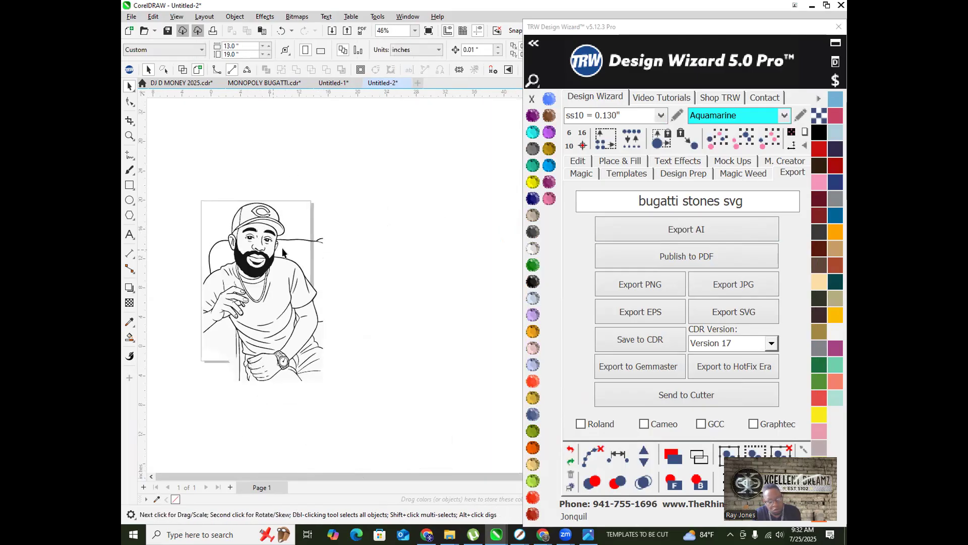
{"action": "scroll", "coordinate": [335, 188], "scroll_direction": "up", "scroll_amount": 3}
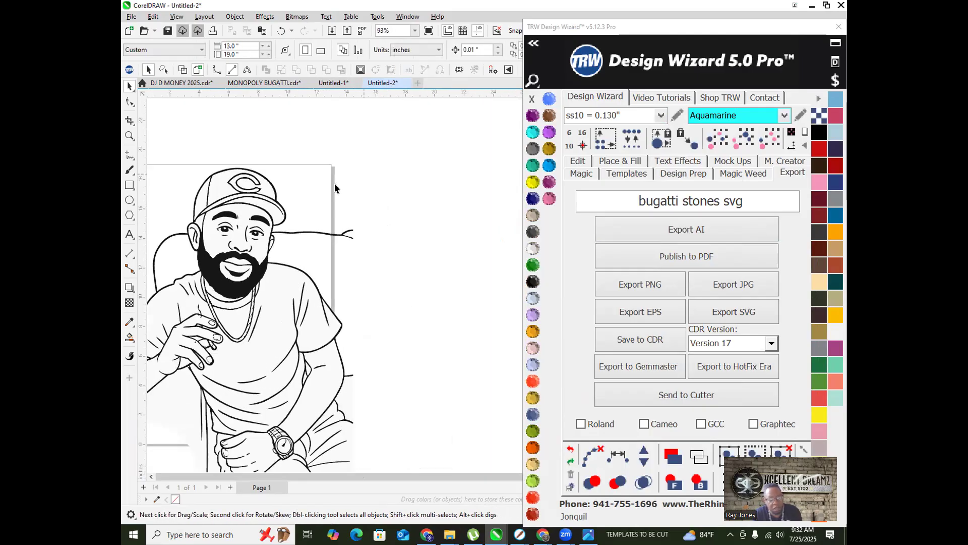
{"action": "left_click", "coordinate": [288, 231]}
Step: With the Shape tool (F10), delete the nodes of the branching stray line by the cap
{"action": "scroll", "coordinate": [288, 232], "scroll_direction": "up", "scroll_amount": 2}
{"action": "key", "text": "F10"}
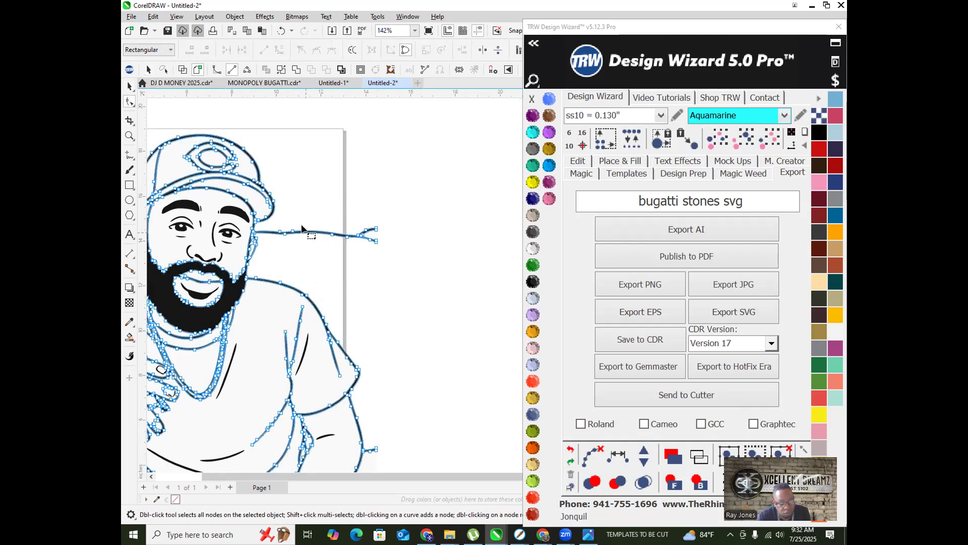
{"action": "left_click_drag", "start_coordinate": [425, 261], "coordinate": [425, 264]}
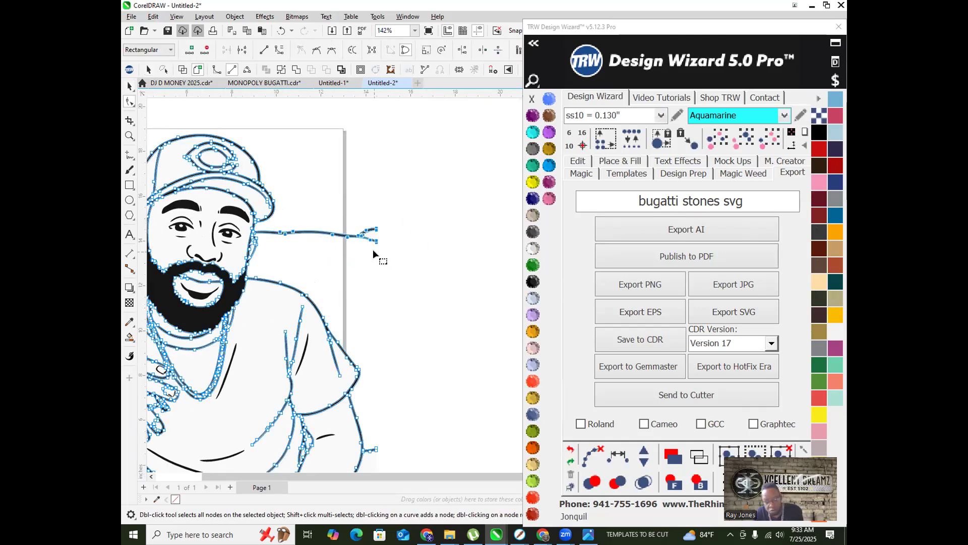
{"action": "key", "text": "Delete"}
Step: Drag control handles to taper the stray stroke and shrink it into a short blob
{"action": "scroll", "coordinate": [259, 217], "scroll_direction": "up", "scroll_amount": 6}
{"action": "scroll", "coordinate": [275, 237], "scroll_direction": "up", "scroll_amount": 4}
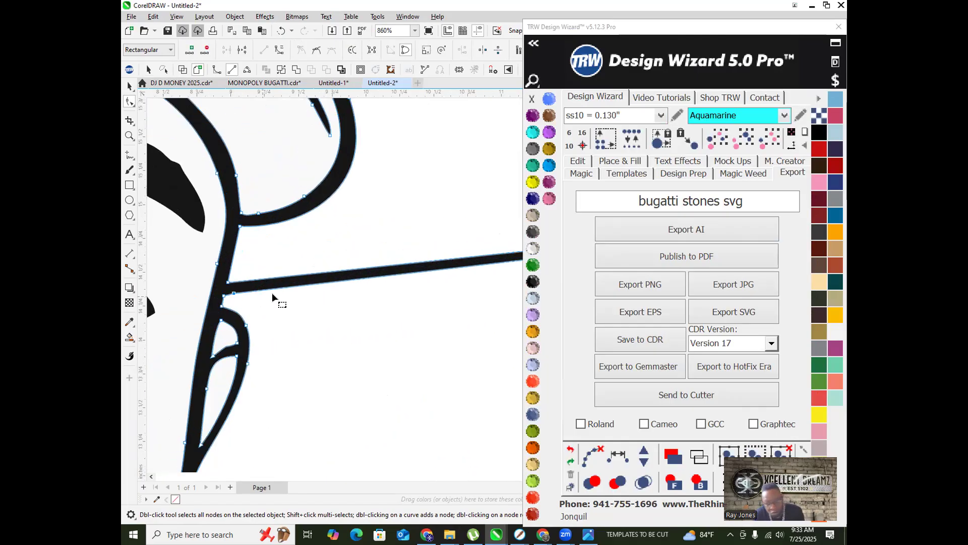
{"action": "left_click_drag", "start_coordinate": [267, 285], "coordinate": [228, 284]}
{"action": "scroll", "coordinate": [228, 286], "scroll_direction": "down", "scroll_amount": 6}
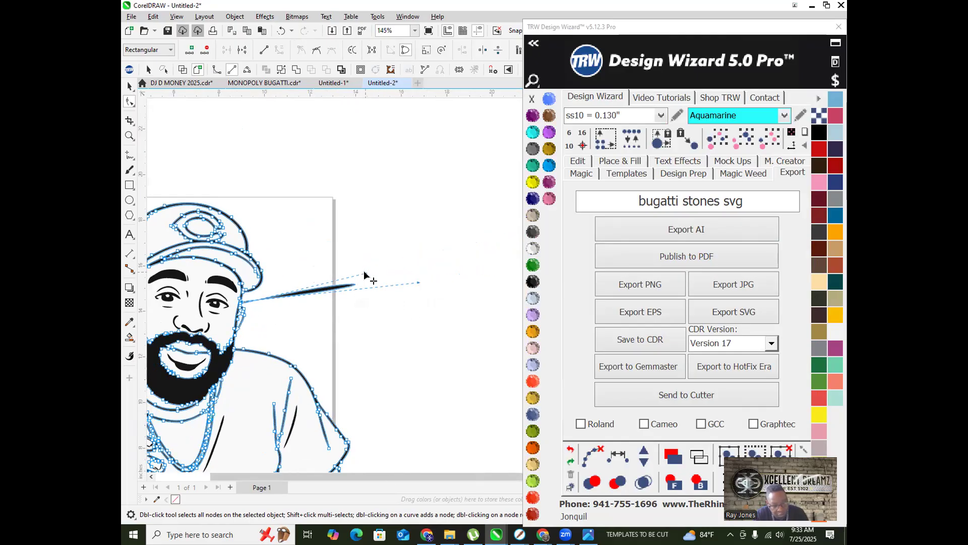
{"action": "left_click_drag", "start_coordinate": [365, 275], "coordinate": [261, 309]}
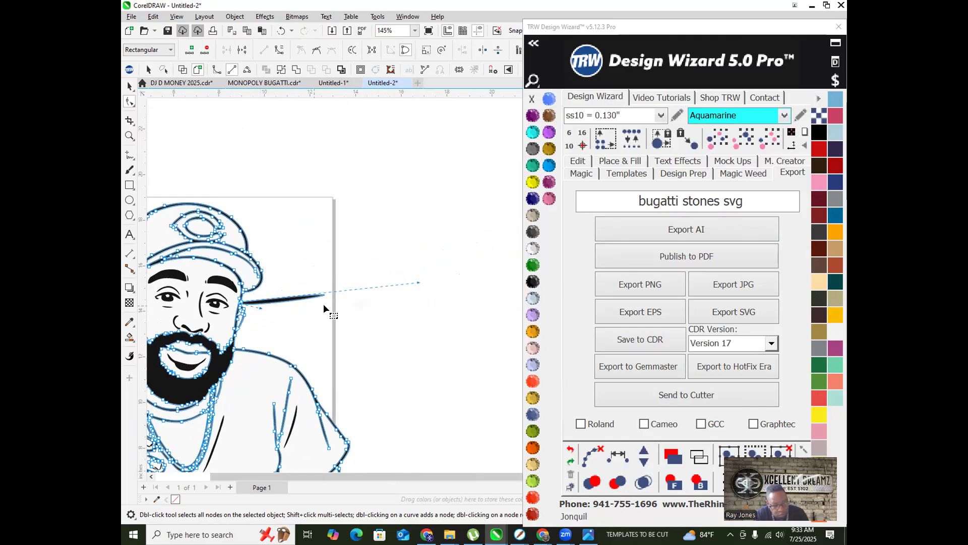
{"action": "scroll", "coordinate": [344, 302], "scroll_direction": "up", "scroll_amount": 2}
{"action": "left_click_drag", "start_coordinate": [459, 275], "coordinate": [177, 296]}
Step: Collapse the blob into a small leaf, move the Design Wizard window down, and pick the Eraser
{"action": "scroll", "coordinate": [178, 298], "scroll_direction": "up", "scroll_amount": 5}
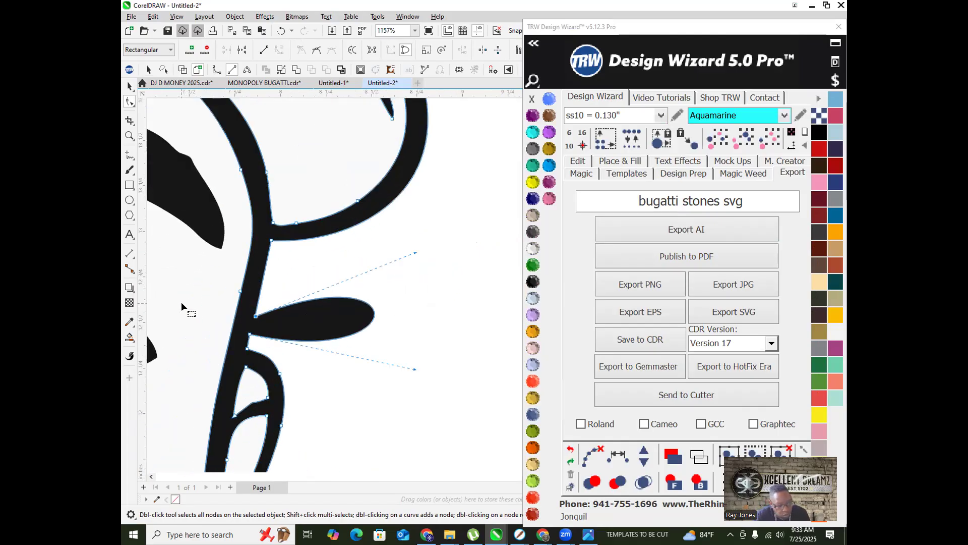
{"action": "left_click_drag", "start_coordinate": [414, 371], "coordinate": [249, 334]}
{"action": "left_click_drag", "start_coordinate": [413, 254], "coordinate": [255, 316]}
{"action": "scroll", "coordinate": [286, 305], "scroll_direction": "down", "scroll_amount": 8}
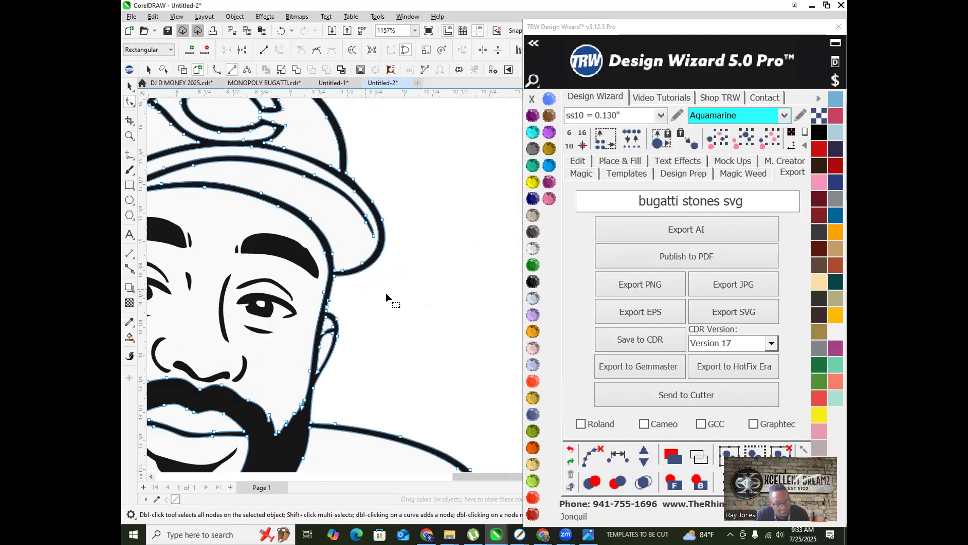
{"action": "scroll", "coordinate": [283, 283], "scroll_direction": "up", "scroll_amount": 3}
{"action": "scroll", "coordinate": [180, 339], "scroll_direction": "down", "scroll_amount": 3}
{"action": "scroll", "coordinate": [222, 296], "scroll_direction": "up", "scroll_amount": 3}
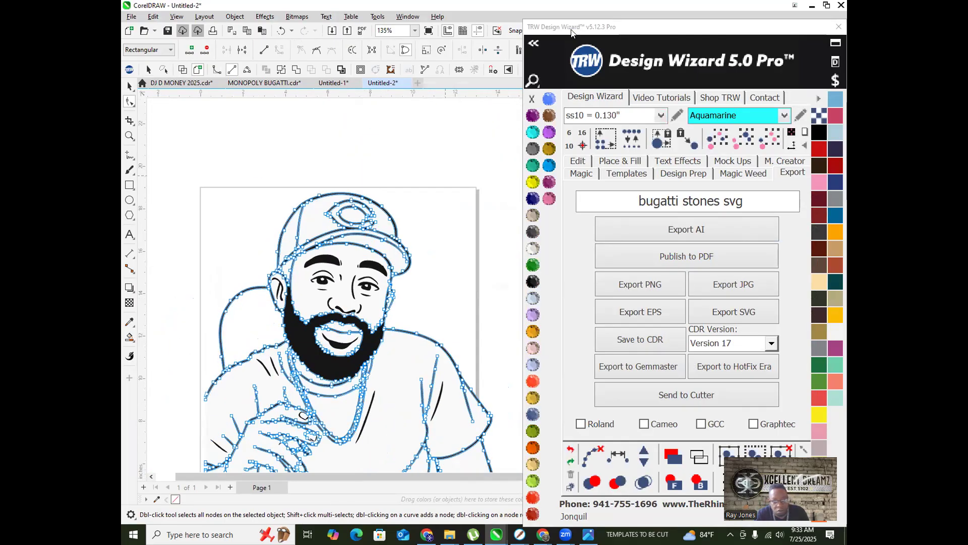
{"action": "left_click_drag", "start_coordinate": [571, 32], "coordinate": [568, 118]}
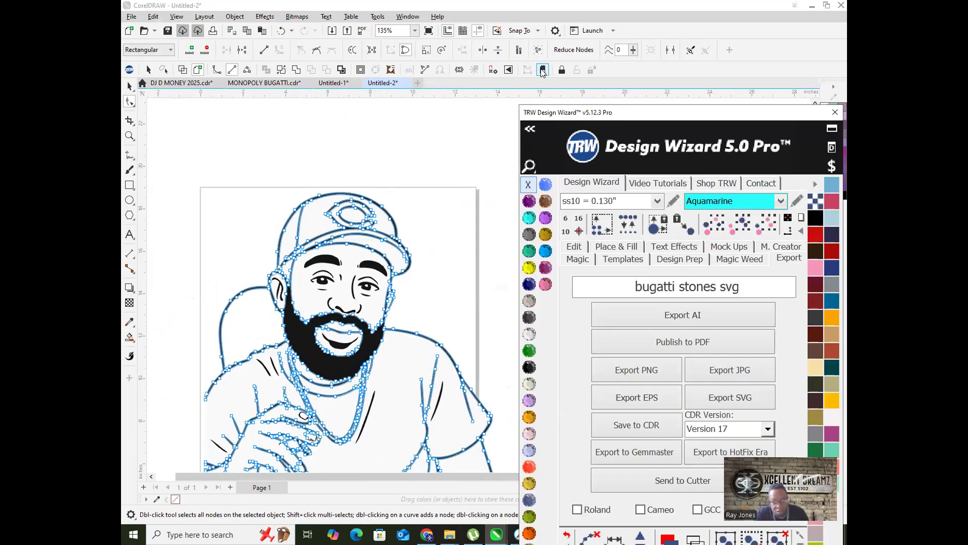
{"action": "left_click", "coordinate": [542, 71]}
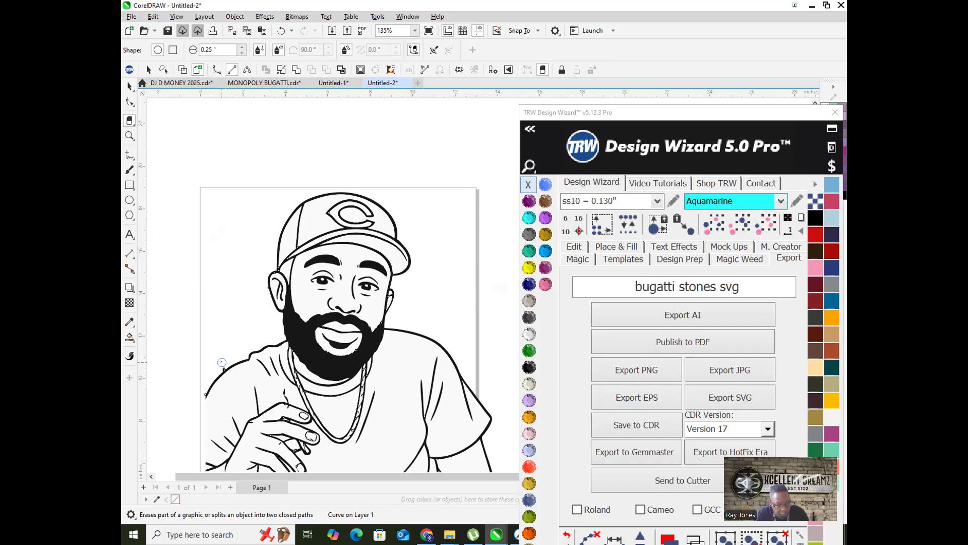
Step: Raise the Eraser thickness to 1.29 inches
{"action": "scroll", "coordinate": [222, 364], "scroll_direction": "down", "scroll_amount": 3}
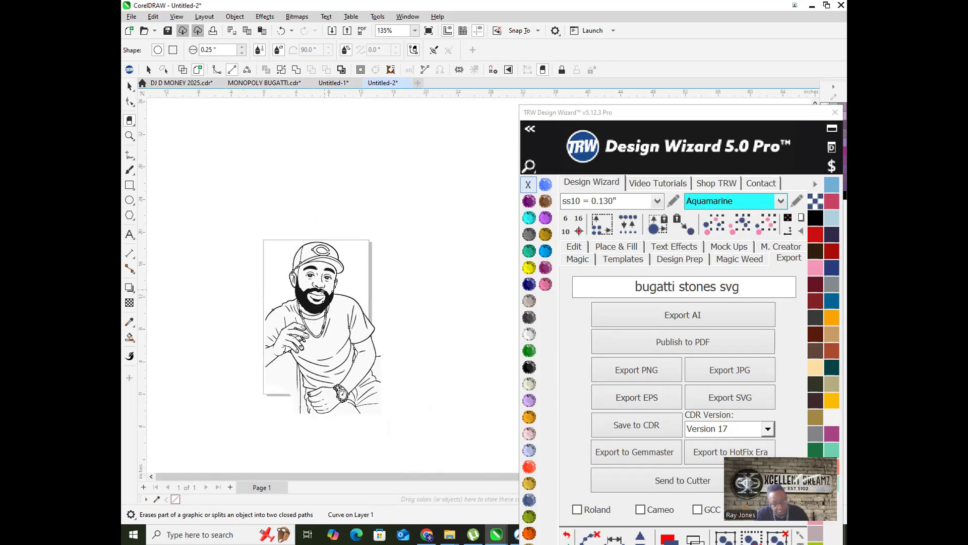
{"action": "scroll", "coordinate": [286, 324], "scroll_direction": "up", "scroll_amount": 1}
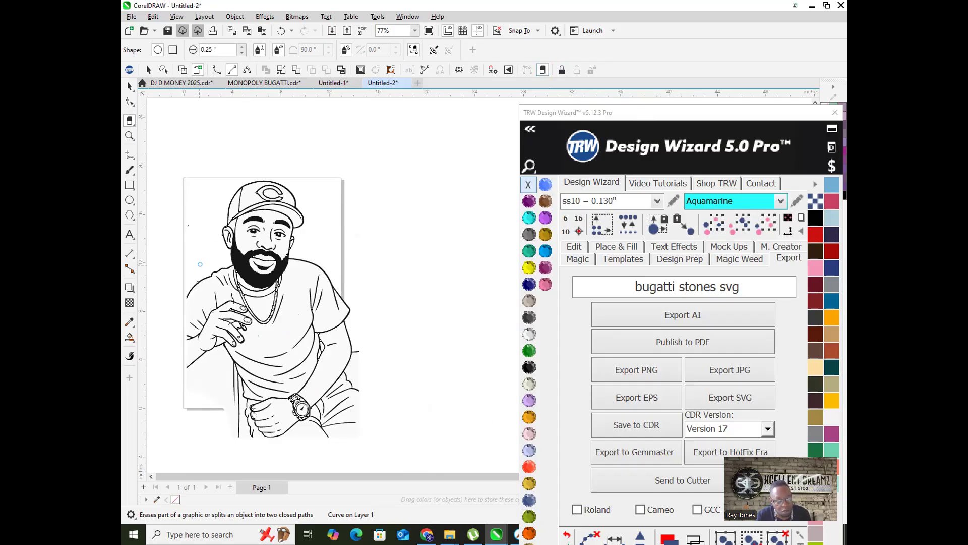
{"action": "left_click", "coordinate": [241, 47]}
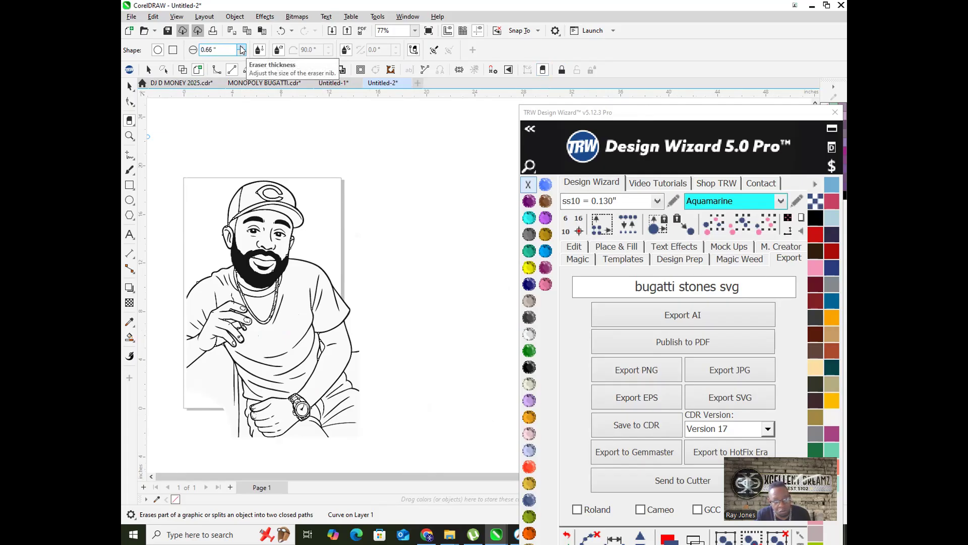
{"action": "left_click", "coordinate": [241, 49]}
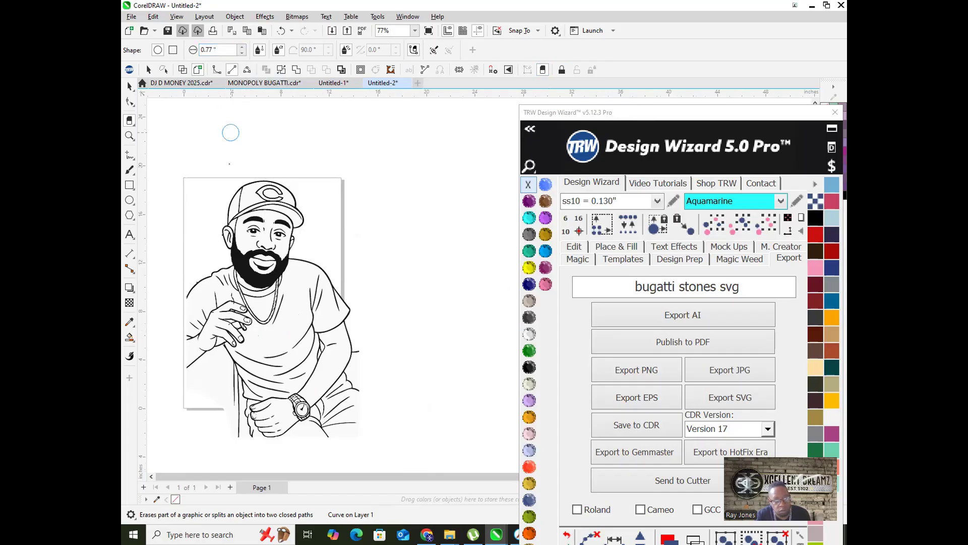
{"action": "left_click", "coordinate": [241, 49]}
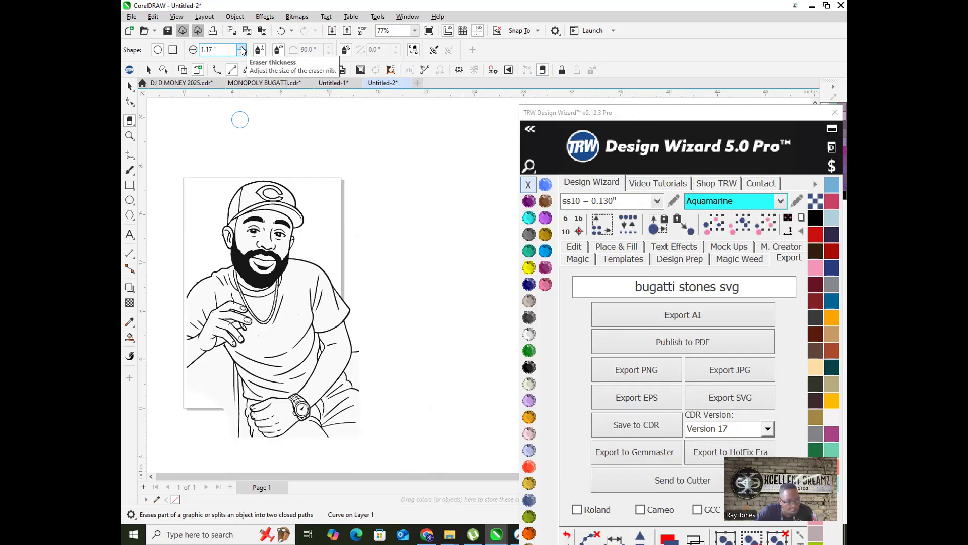
{"action": "left_click", "coordinate": [242, 49]}
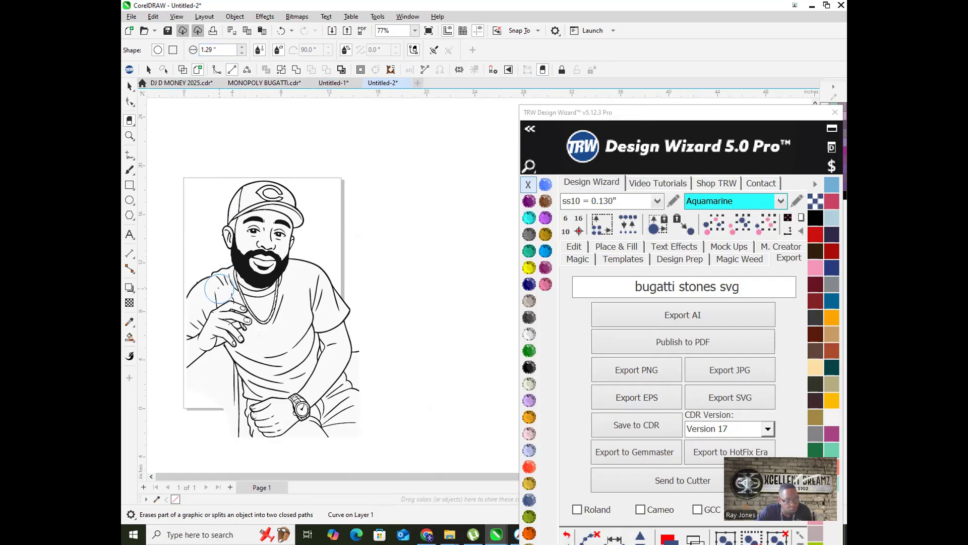
Step: Erase the shoulder, arm and lower body lines, then return to the Pick tool
{"action": "mouse_move", "coordinate": [169, 319]}
{"action": "left_mouse_down"}
{"action": "mouse_move", "coordinate": [185, 281]}
{"action": "mouse_move", "coordinate": [196, 345]}
{"action": "mouse_move", "coordinate": [189, 361]}
{"action": "mouse_move", "coordinate": [198, 282]}
{"action": "mouse_move", "coordinate": [222, 303]}
{"action": "mouse_move", "coordinate": [234, 328]}
{"action": "mouse_move", "coordinate": [201, 319]}
{"action": "mouse_move", "coordinate": [227, 347]}
{"action": "mouse_move", "coordinate": [245, 406]}
{"action": "mouse_move", "coordinate": [212, 368]}
{"action": "mouse_move", "coordinate": [216, 417]}
{"action": "mouse_move", "coordinate": [238, 439]}
{"action": "mouse_move", "coordinate": [242, 338]}
{"action": "mouse_move", "coordinate": [260, 368]}
{"action": "mouse_move", "coordinate": [274, 435]}
{"action": "mouse_move", "coordinate": [273, 363]}
{"action": "mouse_move", "coordinate": [279, 353]}
{"action": "mouse_move", "coordinate": [282, 429]}
{"action": "mouse_move", "coordinate": [298, 339]}
{"action": "mouse_move", "coordinate": [294, 414]}
{"action": "mouse_move", "coordinate": [309, 376]}
{"action": "mouse_move", "coordinate": [305, 267]}
{"action": "mouse_move", "coordinate": [318, 272]}
{"action": "mouse_move", "coordinate": [348, 333]}
{"action": "mouse_move", "coordinate": [322, 334]}
{"action": "mouse_move", "coordinate": [345, 308]}
{"action": "mouse_move", "coordinate": [323, 431]}
{"action": "mouse_move", "coordinate": [366, 335]}
{"action": "mouse_move", "coordinate": [354, 433]}
{"action": "mouse_move", "coordinate": [331, 382]}
{"action": "mouse_move", "coordinate": [325, 298]}
{"action": "mouse_move", "coordinate": [296, 299]}
{"action": "mouse_move", "coordinate": [275, 381]}
{"action": "left_mouse_up"}
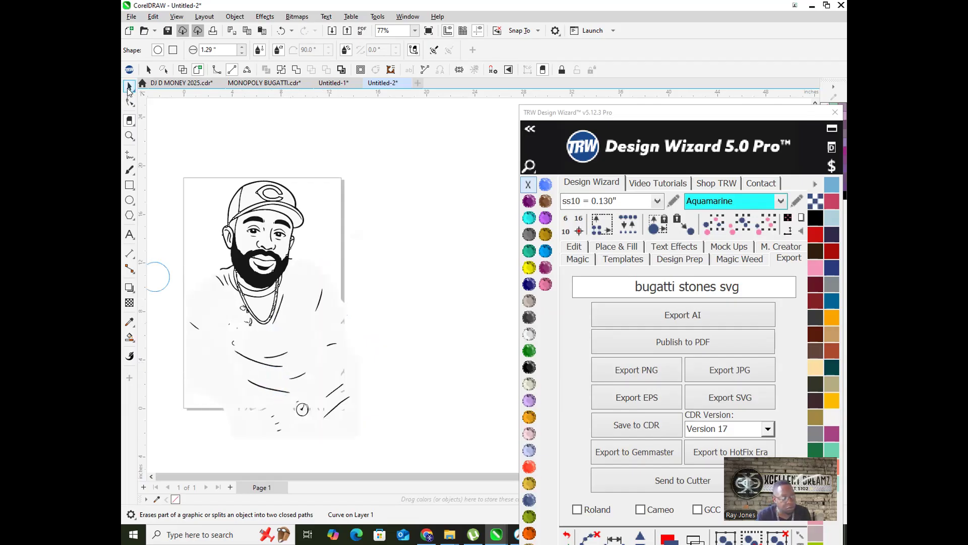
{"action": "left_click", "coordinate": [130, 86]}
{"action": "left_click_drag", "start_coordinate": [144, 333], "coordinate": [212, 320]}
Step: Delete the lower shirt lines and fill the shirt area with TRW Blue
{"action": "key", "text": "Delete"}
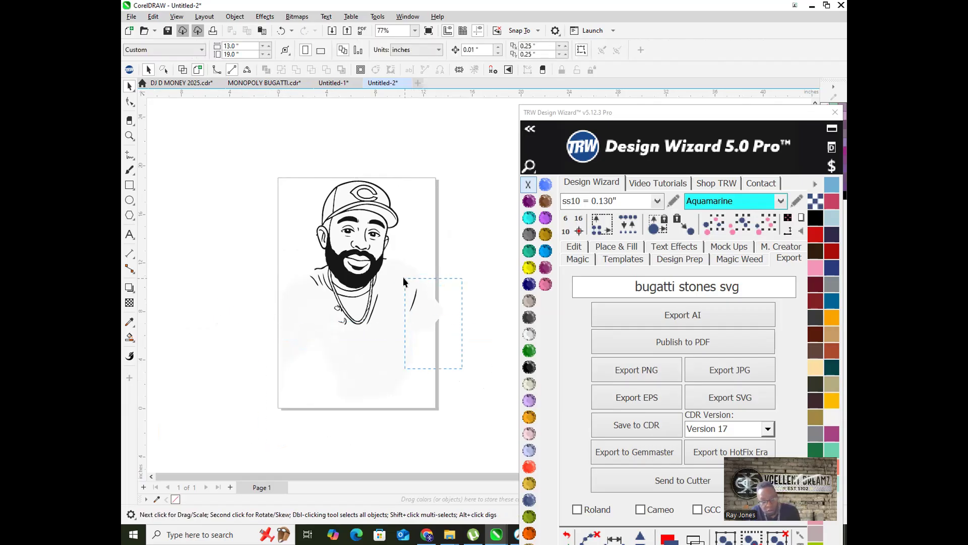
{"action": "scroll", "coordinate": [407, 304], "scroll_direction": "up", "scroll_amount": 3}
{"action": "scroll", "coordinate": [438, 271], "scroll_direction": "down", "scroll_amount": 1}
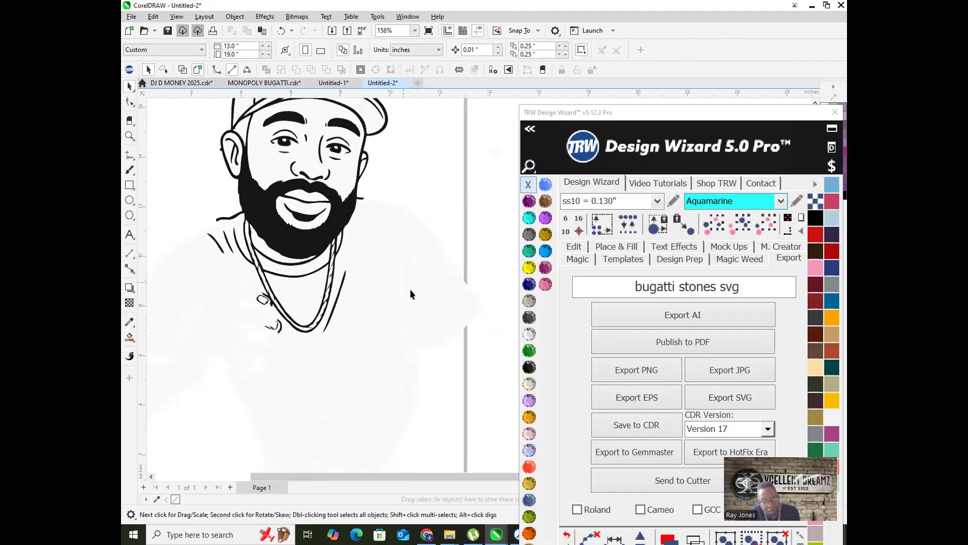
{"action": "left_click", "coordinate": [370, 315]}
{"action": "left_click", "coordinate": [545, 251]}
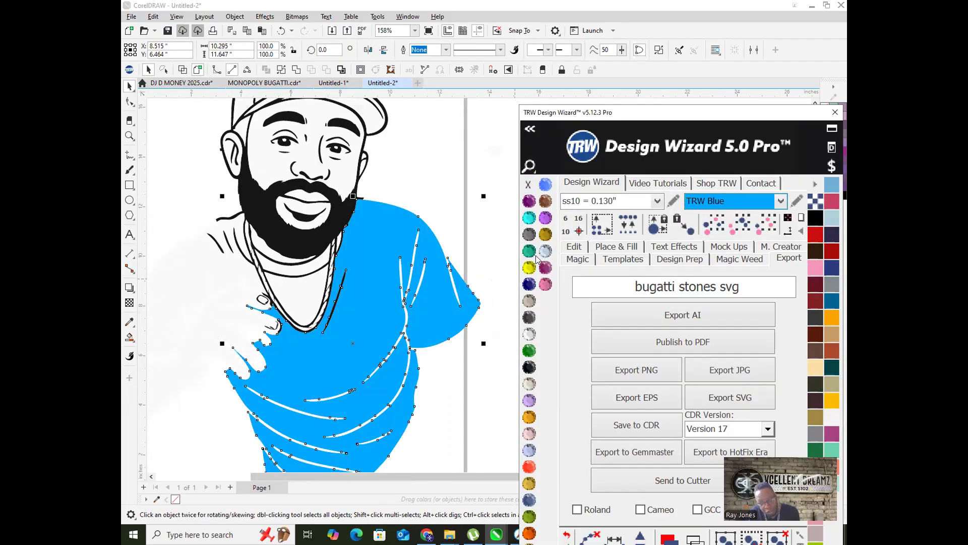
Step: Fill the hand with Topaz and the white sleeve with TRW Blue
{"action": "scroll", "coordinate": [353, 312], "scroll_direction": "down", "scroll_amount": 2}
{"action": "left_click", "coordinate": [331, 311]}
{"action": "left_click", "coordinate": [546, 235]}
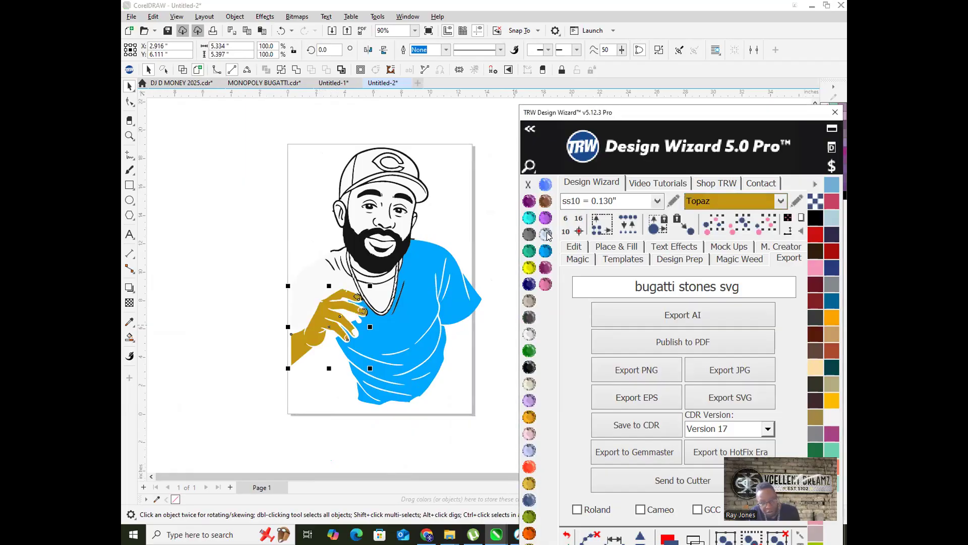
{"action": "scroll", "coordinate": [310, 290], "scroll_direction": "up", "scroll_amount": 2}
{"action": "left_click", "coordinate": [309, 276]}
{"action": "scroll", "coordinate": [307, 275], "scroll_direction": "down", "scroll_amount": 2}
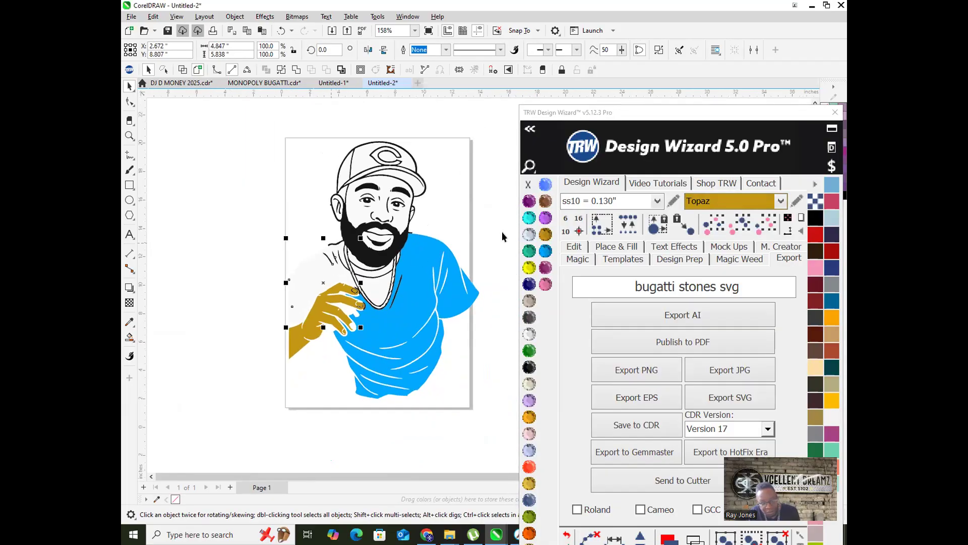
{"action": "left_click", "coordinate": [545, 251]}
{"action": "scroll", "coordinate": [416, 295], "scroll_direction": "down", "scroll_amount": 2}
{"action": "left_click", "coordinate": [317, 302]}
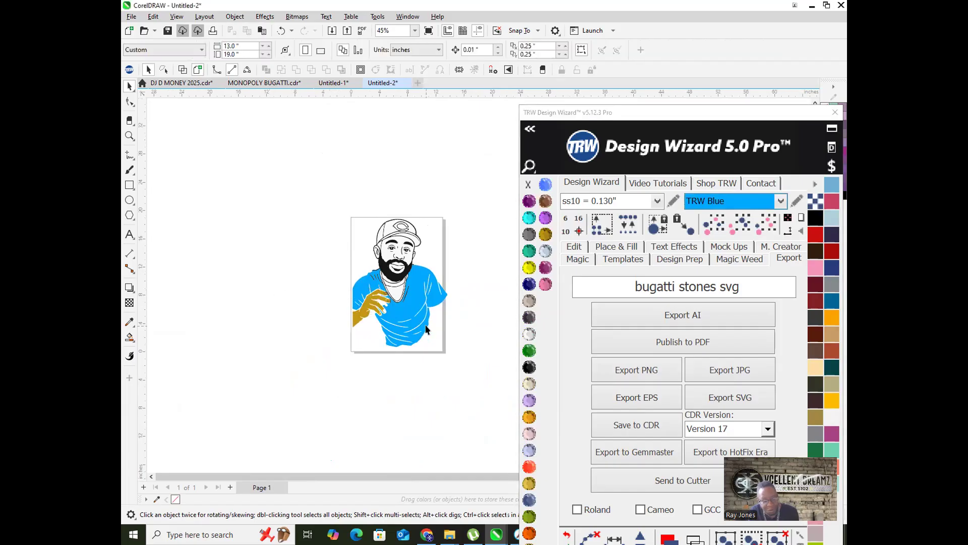
Step: Delete the blue shirt shapes and the gold hand from the portrait
{"action": "scroll", "coordinate": [426, 329], "scroll_direction": "up", "scroll_amount": 3}
{"action": "scroll", "coordinate": [382, 311], "scroll_direction": "down", "scroll_amount": 4}
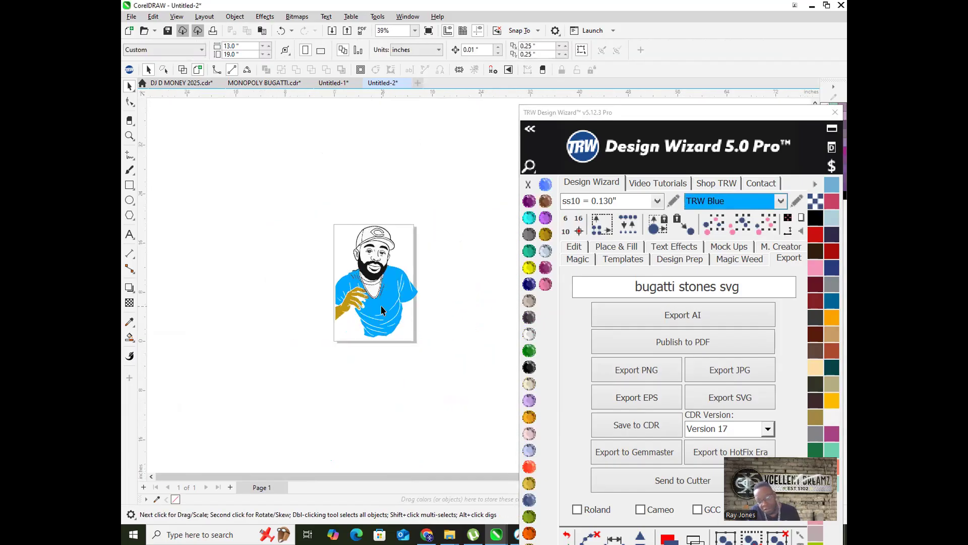
{"action": "scroll", "coordinate": [382, 310], "scroll_direction": "up", "scroll_amount": 3}
{"action": "left_click", "coordinate": [386, 278]}
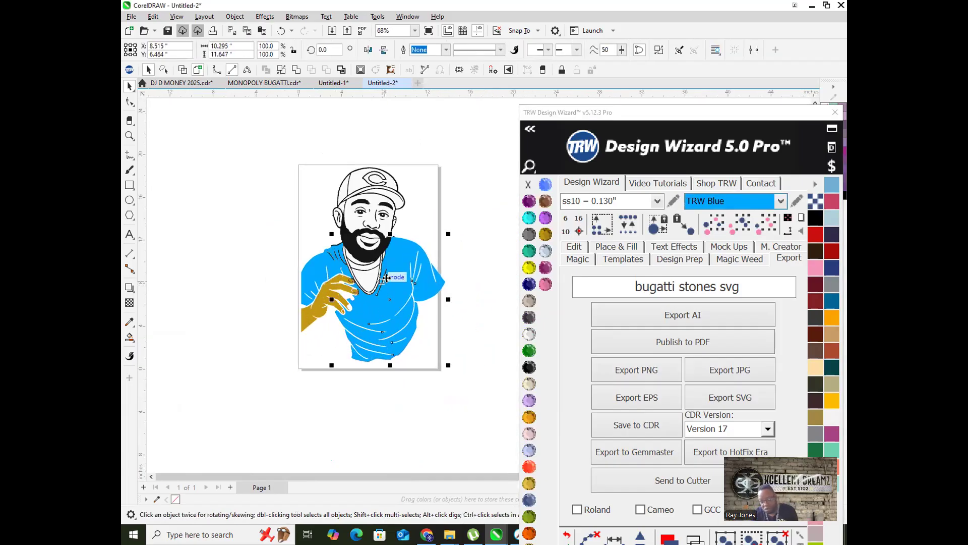
{"action": "key", "text": "Delete"}
{"action": "scroll", "coordinate": [383, 301], "scroll_direction": "up", "scroll_amount": 4}
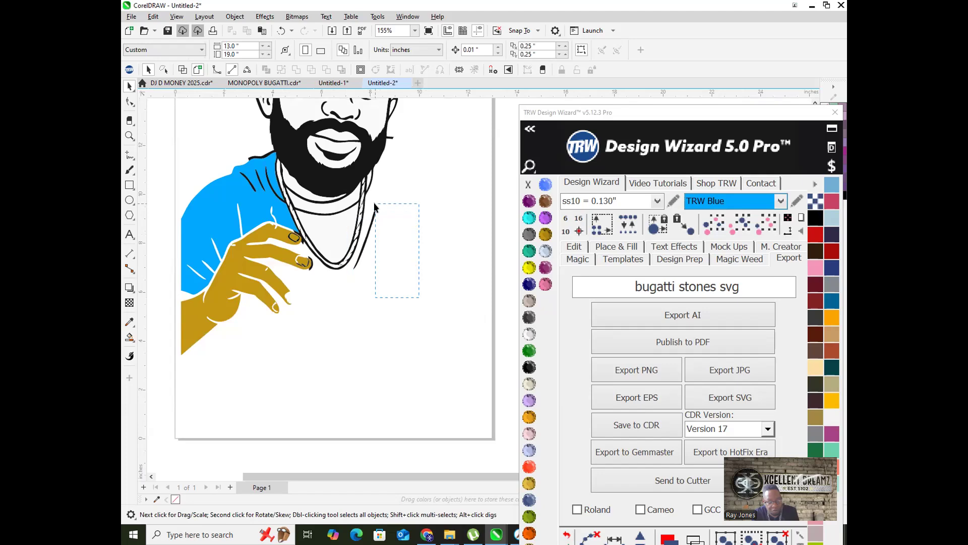
{"action": "left_click", "coordinate": [226, 211]}
{"action": "key", "text": "Delete"}
{"action": "scroll", "coordinate": [300, 331], "scroll_direction": "down", "scroll_amount": 2}
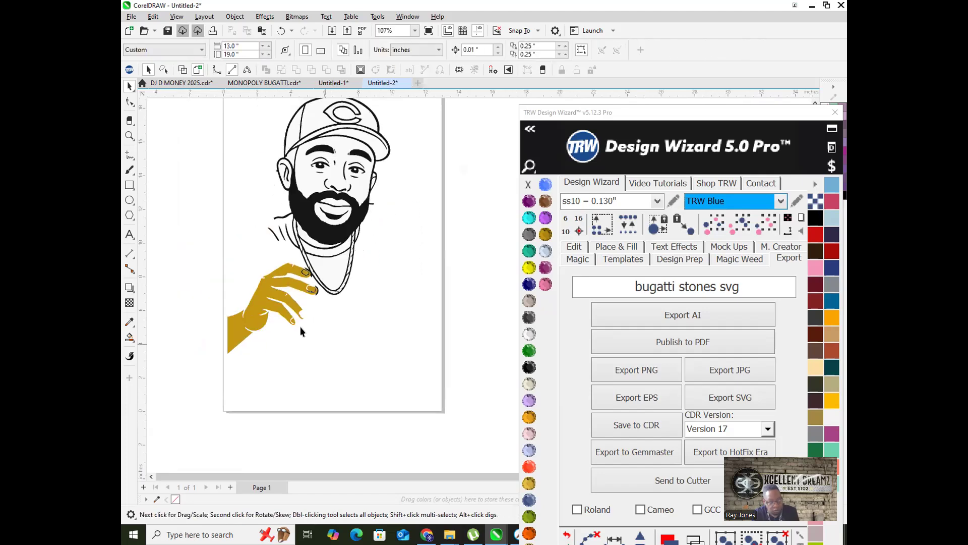
{"action": "left_click", "coordinate": [261, 310]}
{"action": "key", "text": "Delete"}
{"action": "scroll", "coordinate": [313, 276], "scroll_direction": "up", "scroll_amount": 5}
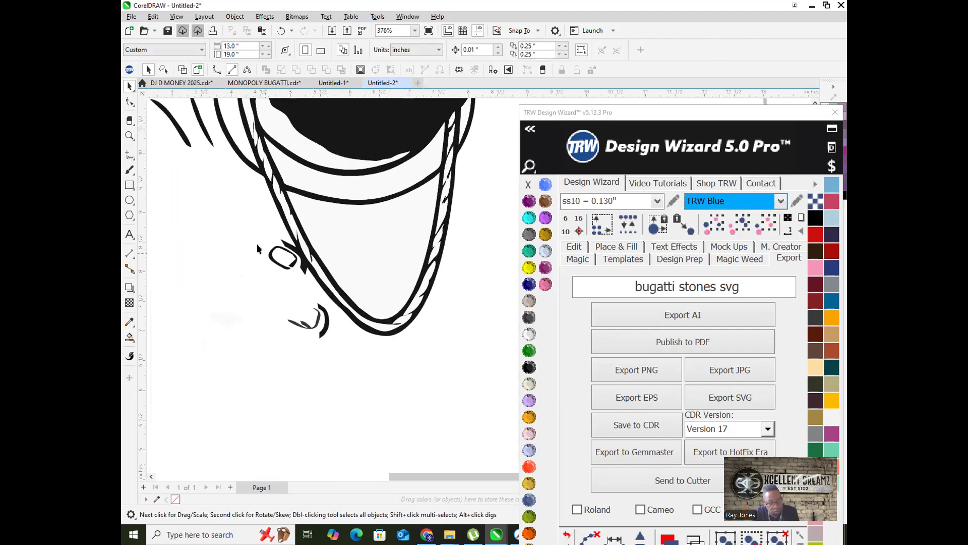
Step: Remove the stray chain link and the strokes beside the chain
{"action": "left_click_drag", "start_coordinate": [305, 307], "coordinate": [304, 334]}
{"action": "left_click_drag", "start_coordinate": [354, 361], "coordinate": [354, 361]}
{"action": "key", "text": "Delete"}
{"action": "scroll", "coordinate": [343, 382], "scroll_direction": "down", "scroll_amount": 3}
{"action": "scroll", "coordinate": [344, 368], "scroll_direction": "up", "scroll_amount": 2}
Step: Node-edit the chain outline curve, deleting the small stray curve and left spike nodes
{"action": "left_click", "coordinate": [337, 343]}
{"action": "key", "text": "F10"}
{"action": "scroll", "coordinate": [323, 353], "scroll_direction": "up", "scroll_amount": 2}
{"action": "left_click_drag", "start_coordinate": [354, 380], "coordinate": [355, 385]}
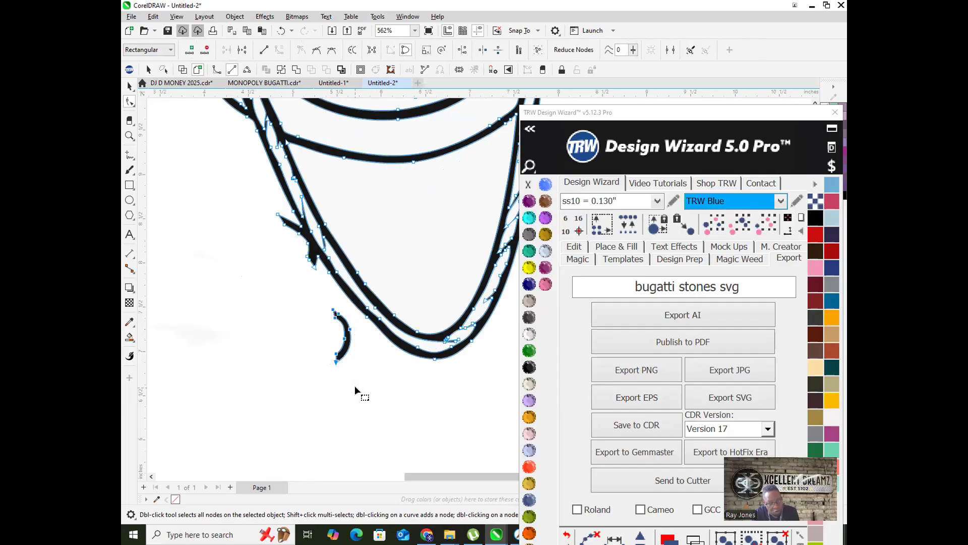
{"action": "key", "text": "Delete"}
{"action": "scroll", "coordinate": [298, 300], "scroll_direction": "up", "scroll_amount": 3}
{"action": "left_click_drag", "start_coordinate": [283, 224], "coordinate": [316, 281]}
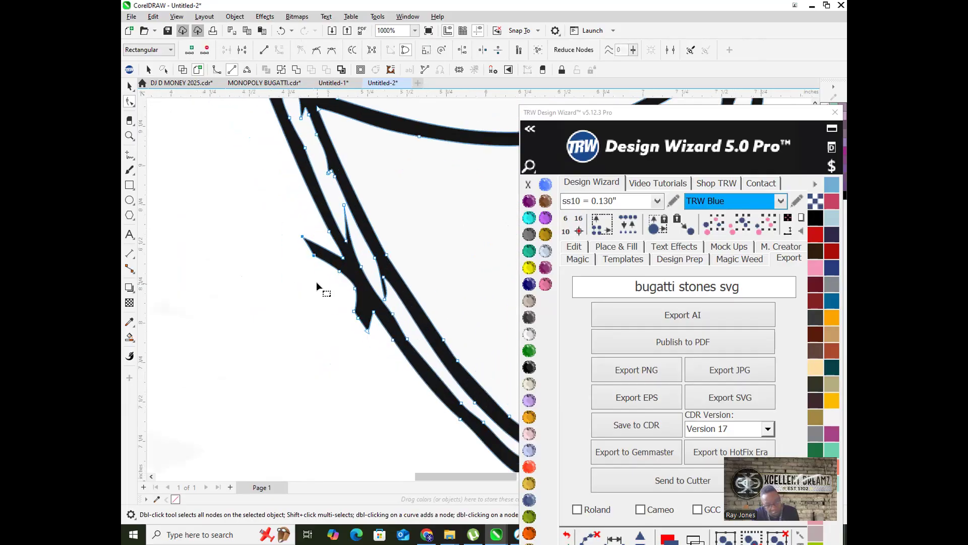
{"action": "scroll", "coordinate": [316, 282], "scroll_direction": "up", "scroll_amount": 2}
{"action": "key", "text": "Delete"}
Step: Delete the nodes forming the lower spike on the chain outline
{"action": "left_click_drag", "start_coordinate": [370, 298], "coordinate": [396, 370]}
{"action": "key", "text": "Delete"}
{"action": "left_click_drag", "start_coordinate": [350, 318], "coordinate": [418, 389]}
{"action": "key", "text": "Delete"}
{"action": "scroll", "coordinate": [346, 358], "scroll_direction": "down", "scroll_amount": 3}
{"action": "scroll", "coordinate": [343, 363], "scroll_direction": "down", "scroll_amount": 4}
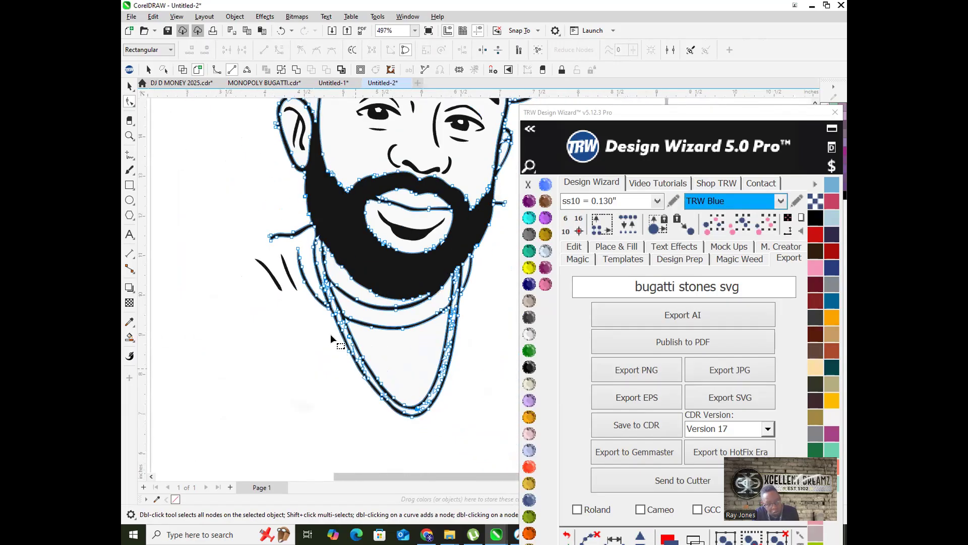
{"action": "scroll", "coordinate": [293, 293], "scroll_direction": "up", "scroll_amount": 4}
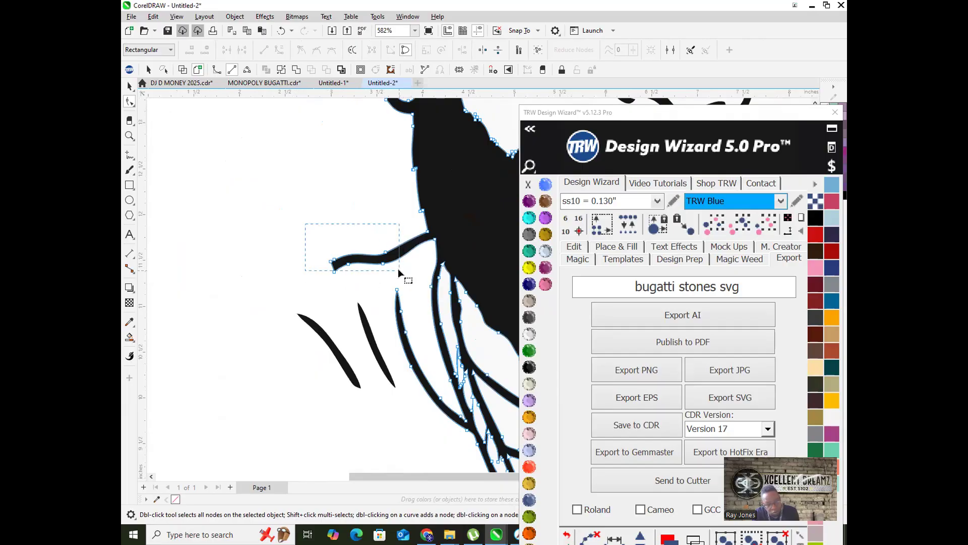
Step: Straighten the wavy strand and delete its tip node
{"action": "left_click_drag", "start_coordinate": [398, 269], "coordinate": [395, 270]}
{"action": "key", "text": "Delete"}
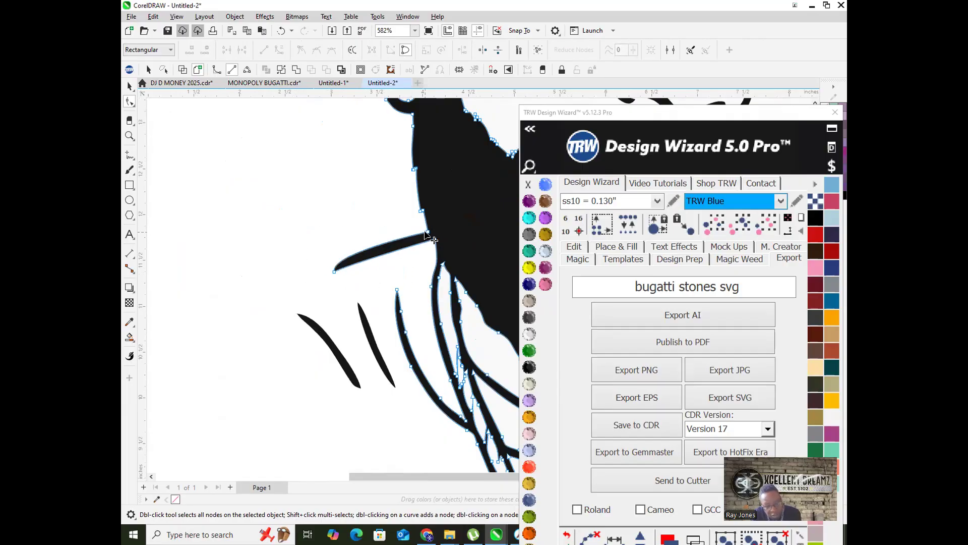
{"action": "scroll", "coordinate": [426, 235], "scroll_direction": "down", "scroll_amount": 4}
{"action": "scroll", "coordinate": [266, 266], "scroll_direction": "up", "scroll_amount": 5}
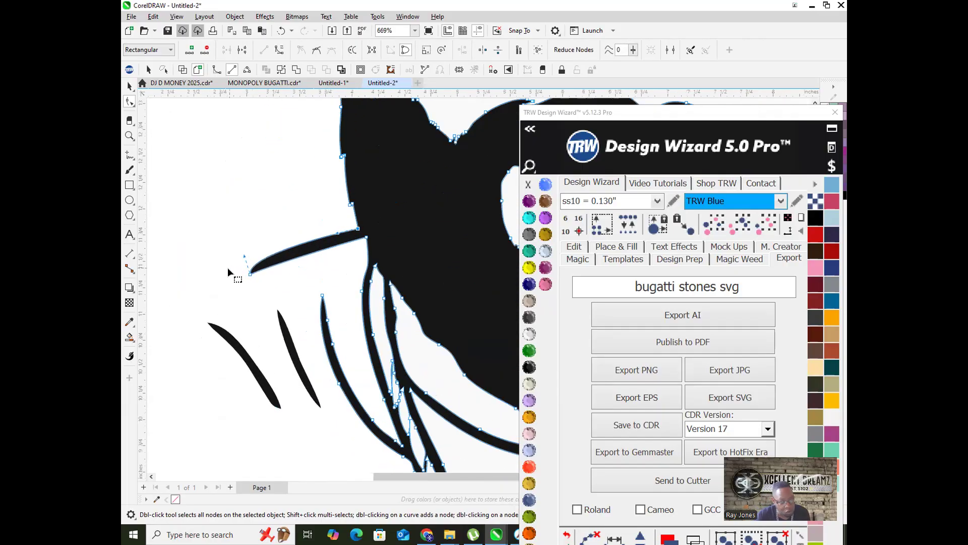
{"action": "left_click_drag", "start_coordinate": [230, 249], "coordinate": [268, 294]}
{"action": "key", "text": "Delete"}
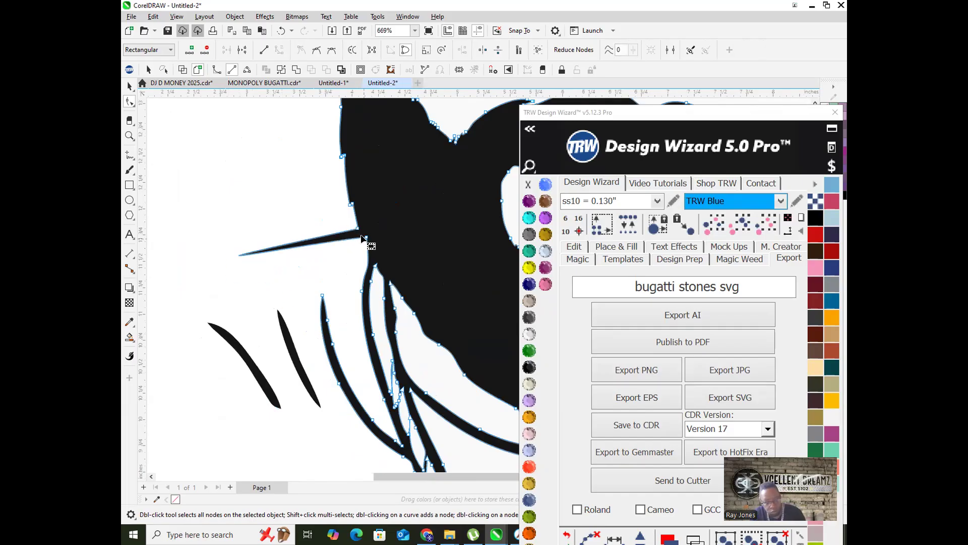
Step: Pull the spike's curve handle back in at its upper base node
{"action": "left_click", "coordinate": [358, 229]}
{"action": "scroll", "coordinate": [353, 231], "scroll_direction": "down", "scroll_amount": 5}
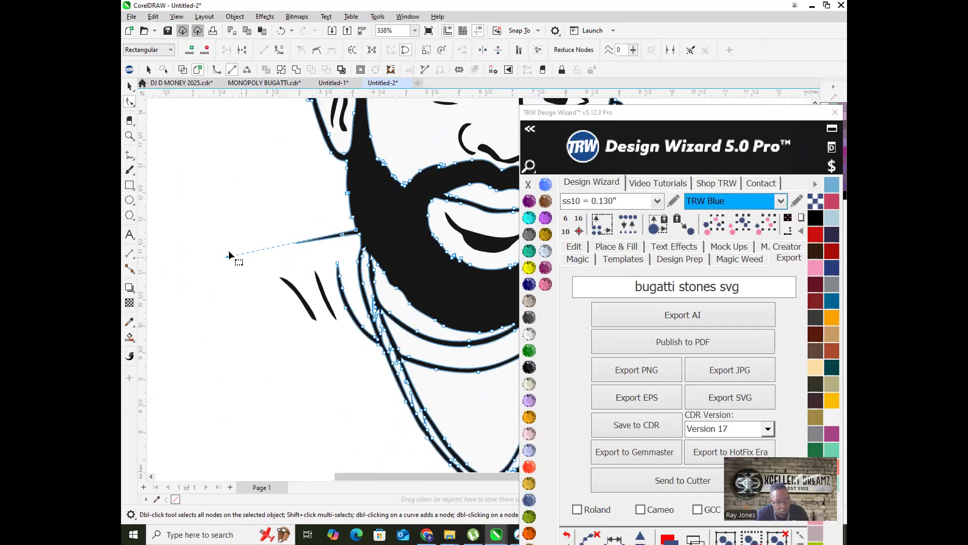
{"action": "left_click_drag", "start_coordinate": [226, 256], "coordinate": [346, 218]}
{"action": "scroll", "coordinate": [355, 241], "scroll_direction": "up", "scroll_amount": 8}
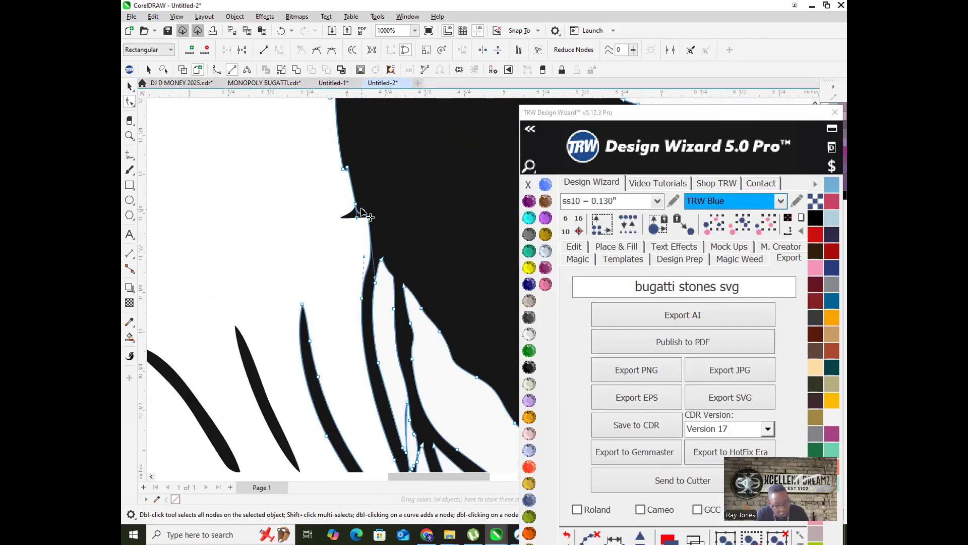
{"action": "scroll", "coordinate": [328, 228], "scroll_direction": "down", "scroll_amount": 7}
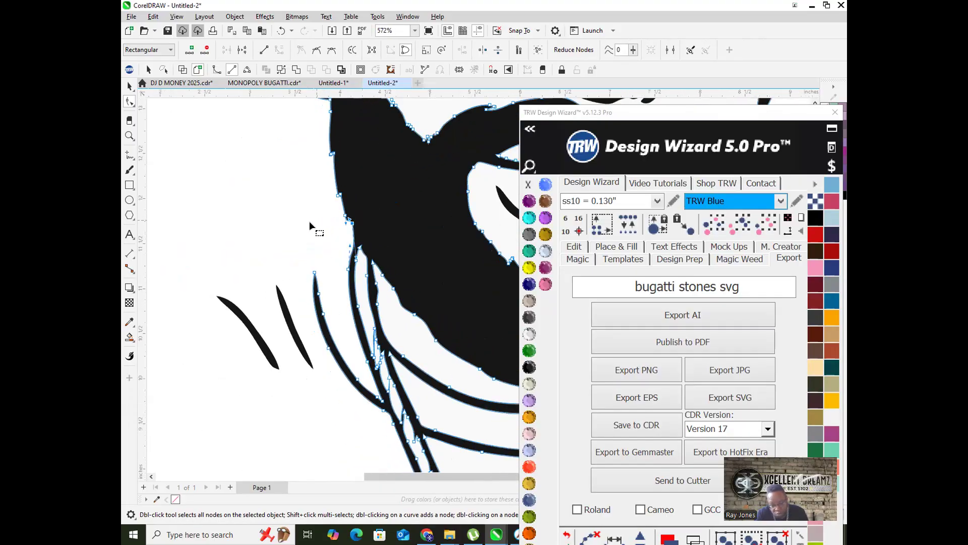
Step: Node-edit the stroke left of the beard and delete its upper nodes
{"action": "left_click", "coordinate": [129, 86]}
{"action": "left_click_drag", "start_coordinate": [217, 205], "coordinate": [301, 358]}
{"action": "scroll", "coordinate": [283, 364], "scroll_direction": "down", "scroll_amount": 3}
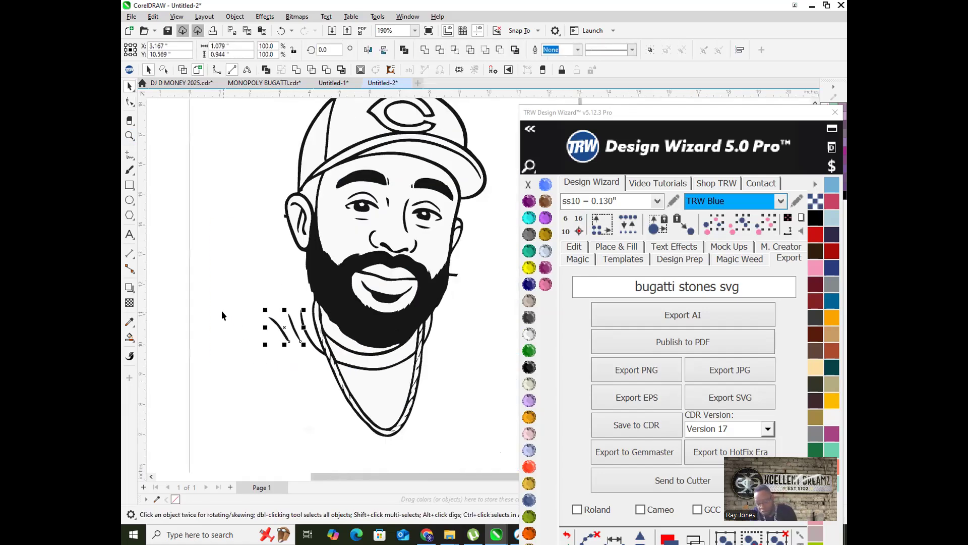
{"action": "left_click", "coordinate": [192, 316]}
{"action": "scroll", "coordinate": [295, 367], "scroll_direction": "up", "scroll_amount": 5}
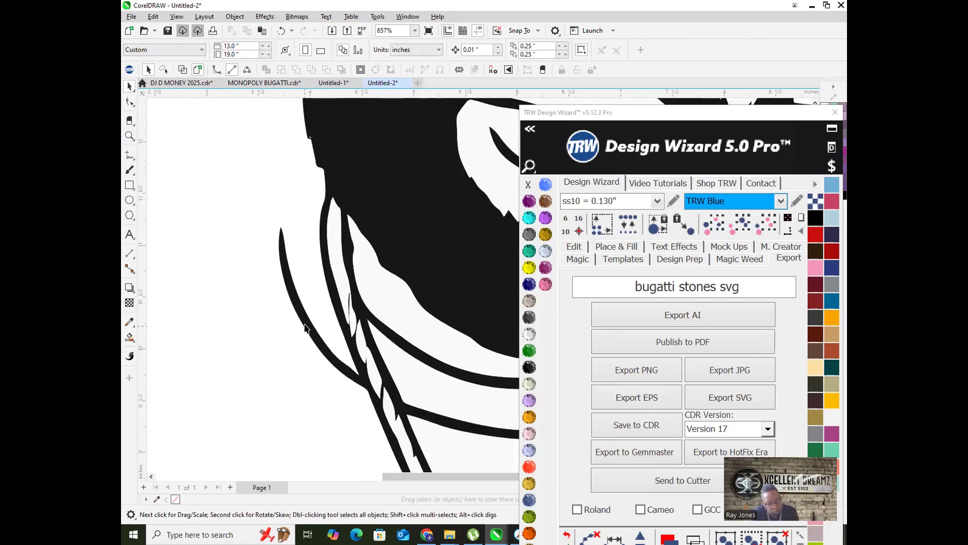
{"action": "double_click", "coordinate": [307, 327]}
{"action": "left_click_drag", "start_coordinate": [244, 198], "coordinate": [310, 359]}
{"action": "key", "text": "Delete"}
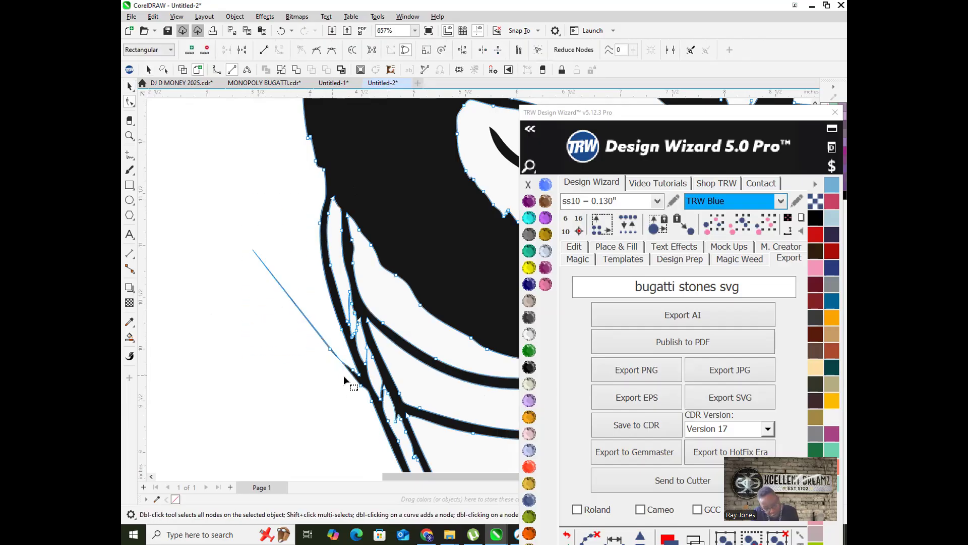
Step: Remove the thin sliver's spike by collapsing its handle onto the node instead of deleting nodes
{"action": "scroll", "coordinate": [343, 375], "scroll_direction": "up", "scroll_amount": 2}
{"action": "left_click_drag", "start_coordinate": [247, 295], "coordinate": [332, 390]}
{"action": "key", "text": "Delete"}
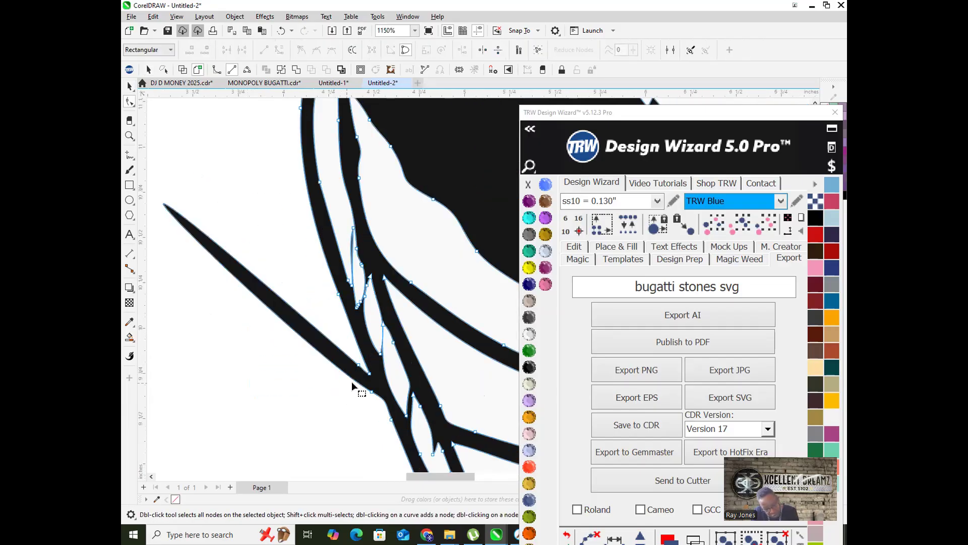
{"action": "scroll", "coordinate": [352, 384], "scroll_direction": "up", "scroll_amount": 2}
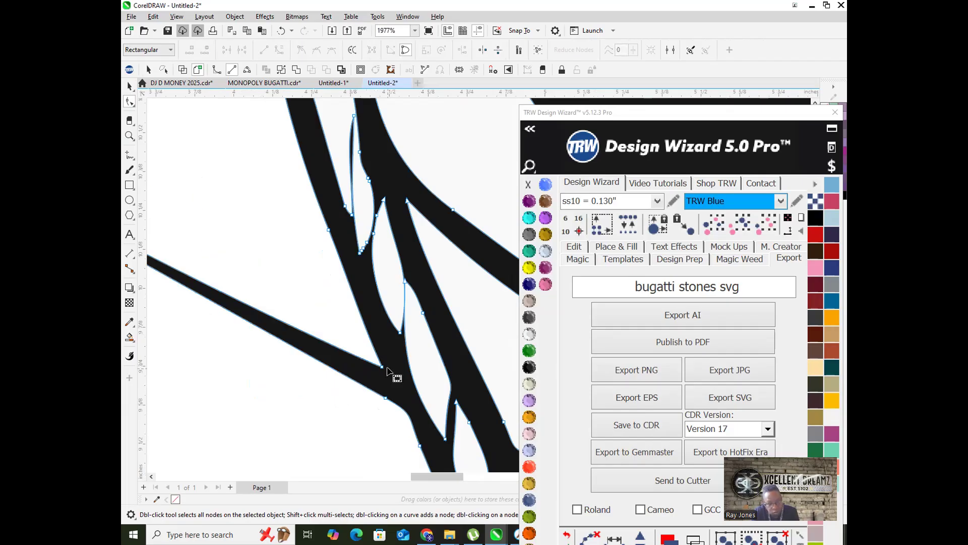
{"action": "key", "text": "ctrl+z"}
{"action": "scroll", "coordinate": [387, 379], "scroll_direction": "down", "scroll_amount": 6}
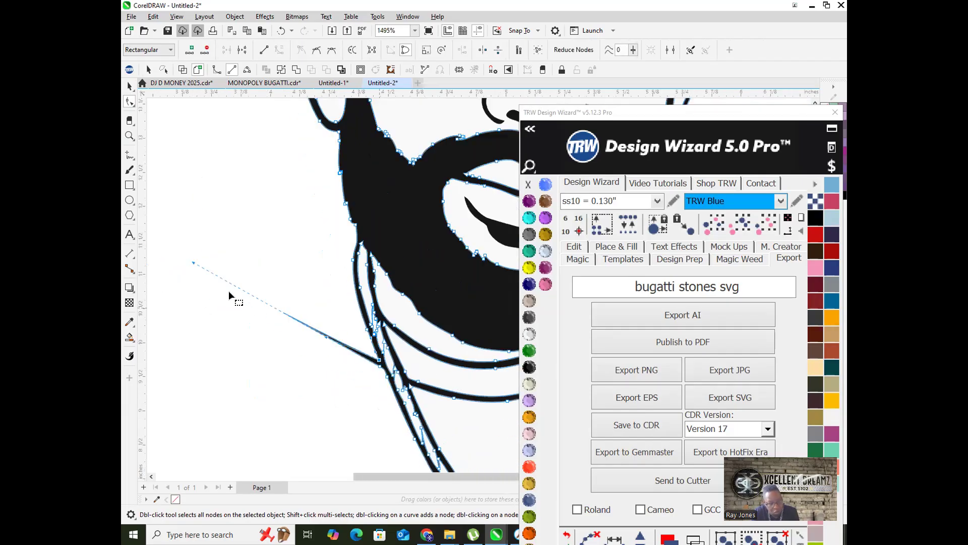
{"action": "left_click_drag", "start_coordinate": [191, 262], "coordinate": [378, 359]}
{"action": "scroll", "coordinate": [379, 361], "scroll_direction": "up", "scroll_amount": 4}
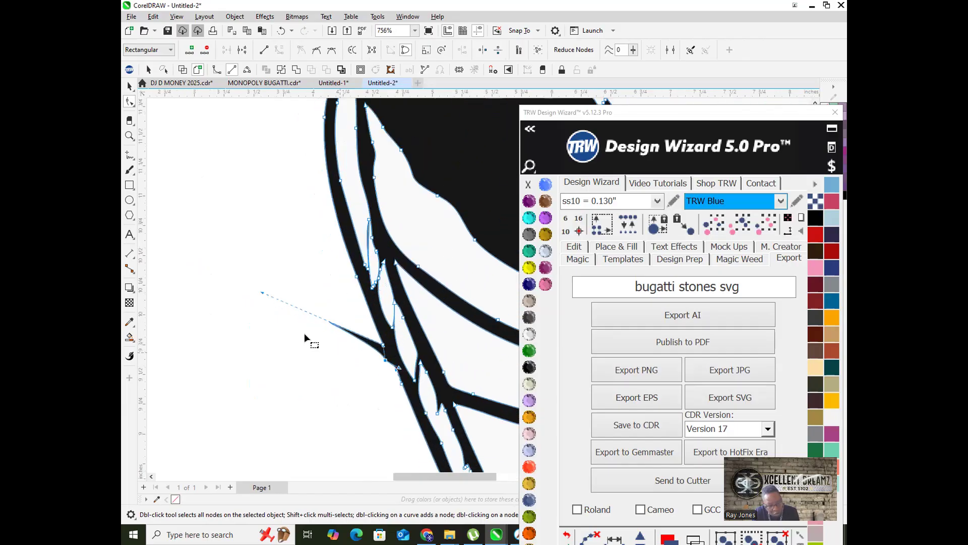
{"action": "left_click_drag", "start_coordinate": [254, 284], "coordinate": [392, 344]}
Step: Drag the beard spike's tip node back onto its base to eliminate the spike
{"action": "scroll", "coordinate": [382, 391], "scroll_direction": "up", "scroll_amount": 1}
{"action": "scroll", "coordinate": [401, 358], "scroll_direction": "up", "scroll_amount": 1}
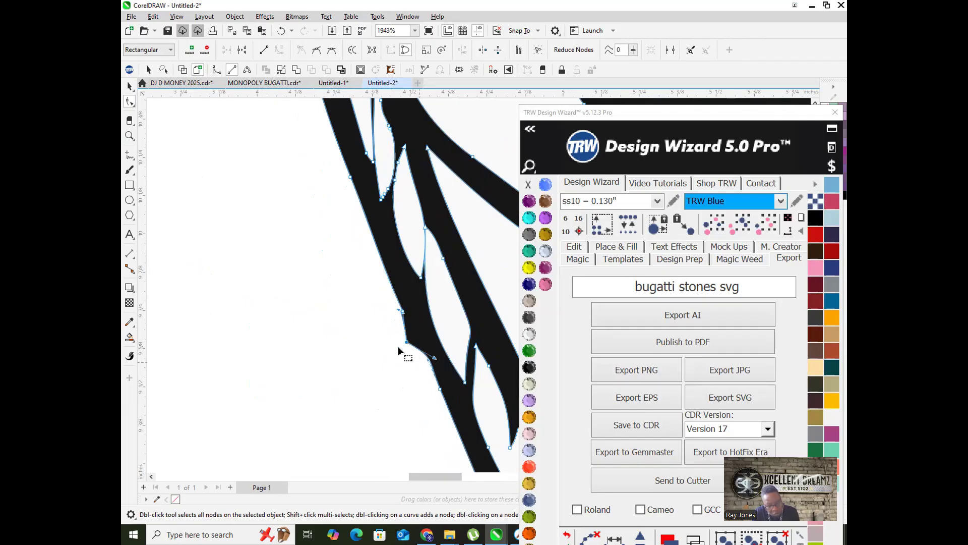
{"action": "scroll", "coordinate": [398, 346], "scroll_direction": "down", "scroll_amount": 3}
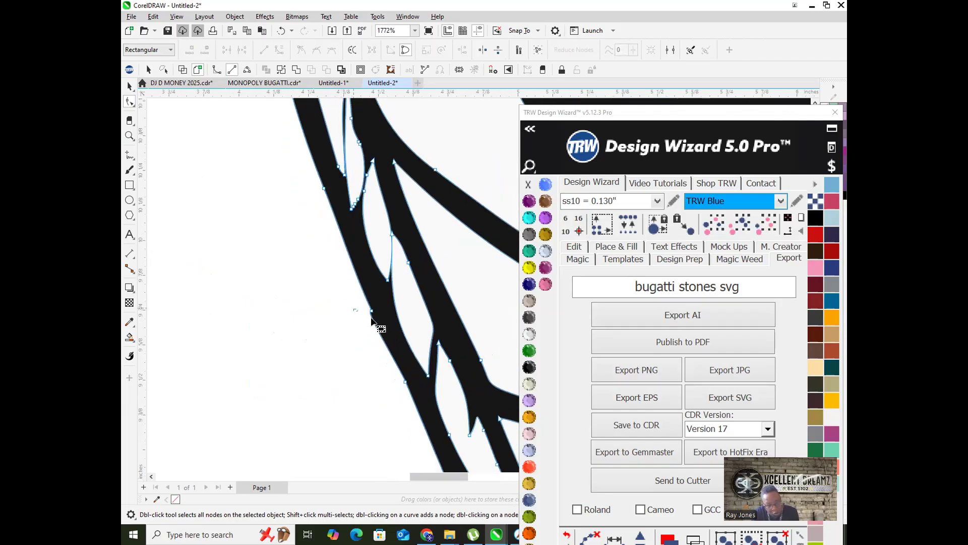
{"action": "scroll", "coordinate": [370, 328], "scroll_direction": "down", "scroll_amount": 10}
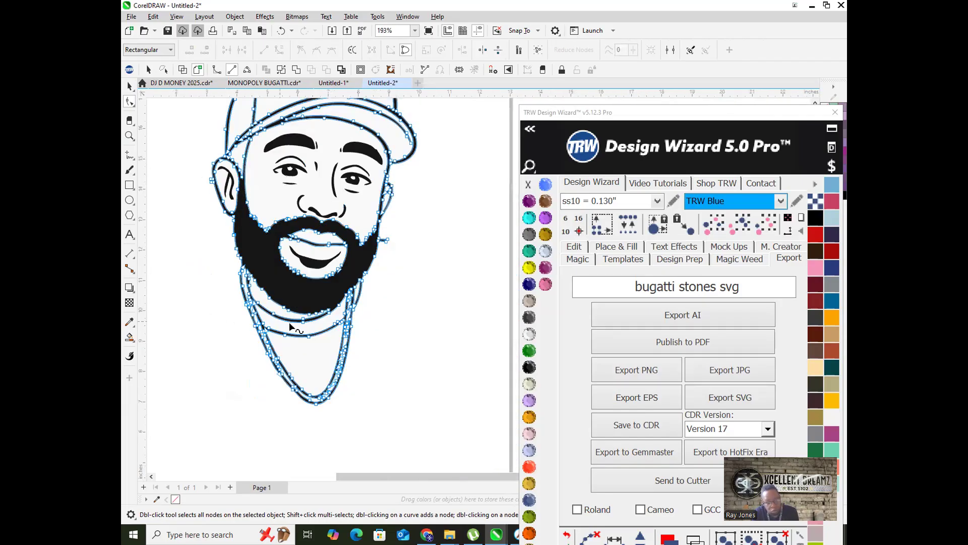
{"action": "scroll", "coordinate": [398, 207], "scroll_direction": "up", "scroll_amount": 3}
{"action": "scroll", "coordinate": [385, 219], "scroll_direction": "up", "scroll_amount": 1}
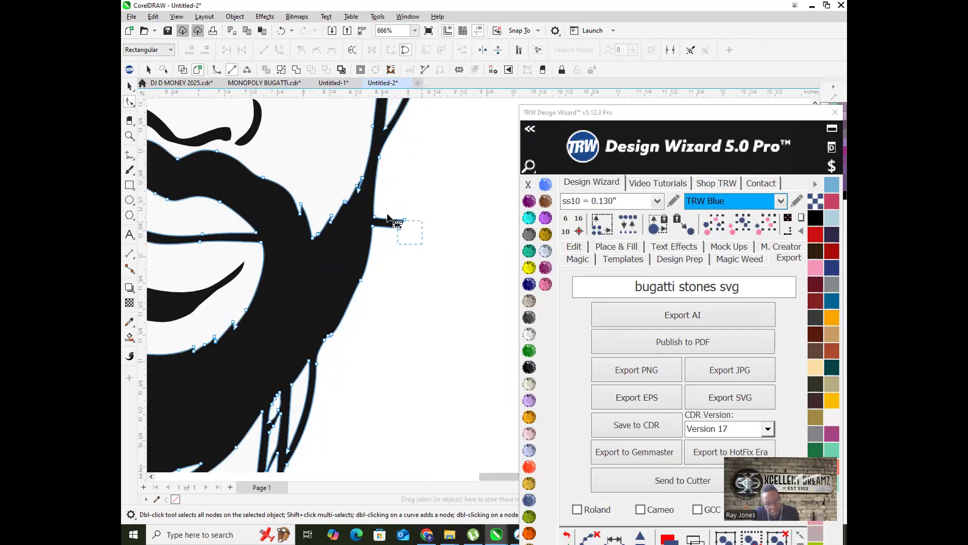
{"action": "scroll", "coordinate": [391, 364], "scroll_direction": "down", "scroll_amount": 2}
{"action": "scroll", "coordinate": [391, 364], "scroll_direction": "up", "scroll_amount": 3}
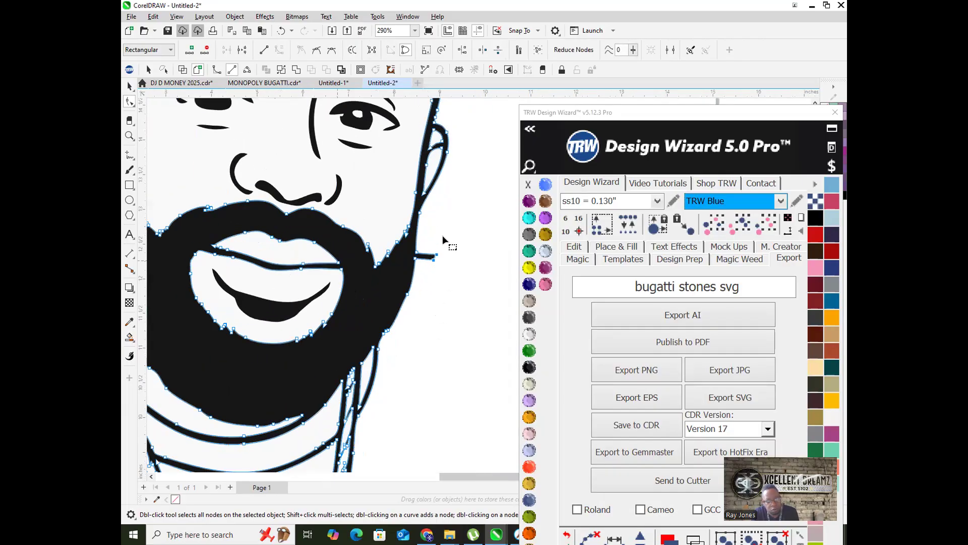
{"action": "scroll", "coordinate": [434, 232], "scroll_direction": "up", "scroll_amount": 4}
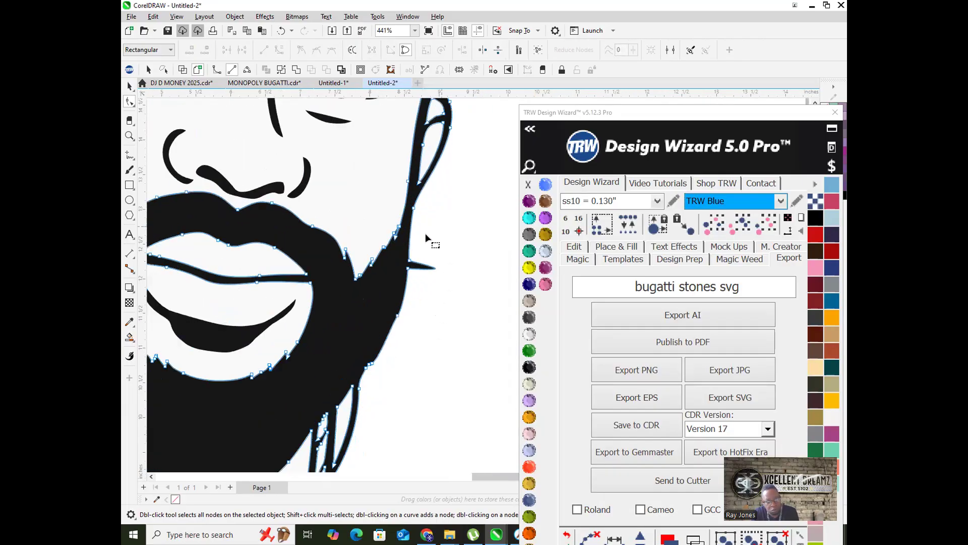
{"action": "left_click", "coordinate": [406, 265]}
{"action": "scroll", "coordinate": [408, 272], "scroll_direction": "down", "scroll_amount": 2}
{"action": "scroll", "coordinate": [456, 286], "scroll_direction": "up", "scroll_amount": 2}
{"action": "left_click_drag", "start_coordinate": [443, 285], "coordinate": [367, 284]}
Step: Return to the Pick tool and deselect to view the whole portrait
{"action": "scroll", "coordinate": [386, 289], "scroll_direction": "down", "scroll_amount": 5}
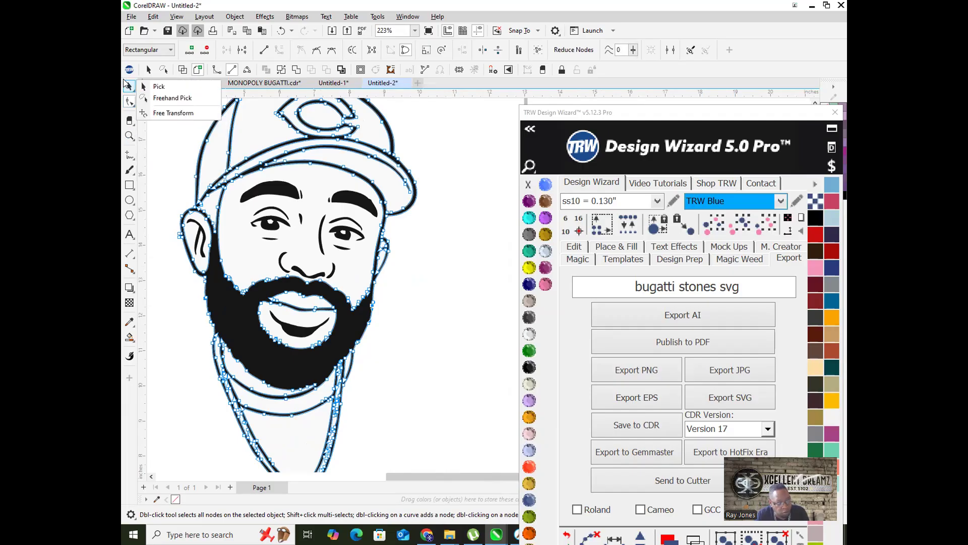
{"action": "left_click", "coordinate": [128, 86]}
{"action": "left_click", "coordinate": [402, 298]}
{"action": "scroll", "coordinate": [318, 330], "scroll_direction": "down", "scroll_amount": 3}
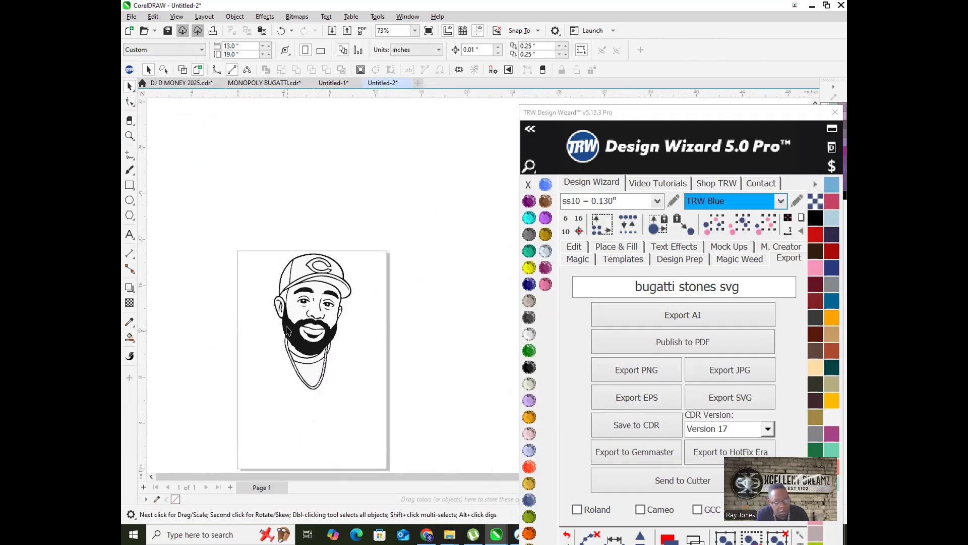
Step: Save the drawing as 'SET MEECH CARTOON 2', correcting the mistyped file name
{"action": "scroll", "coordinate": [286, 330], "scroll_direction": "up", "scroll_amount": 1}
{"action": "left_click", "coordinate": [197, 70]}
{"action": "type", "text": "SET MEECH C"}
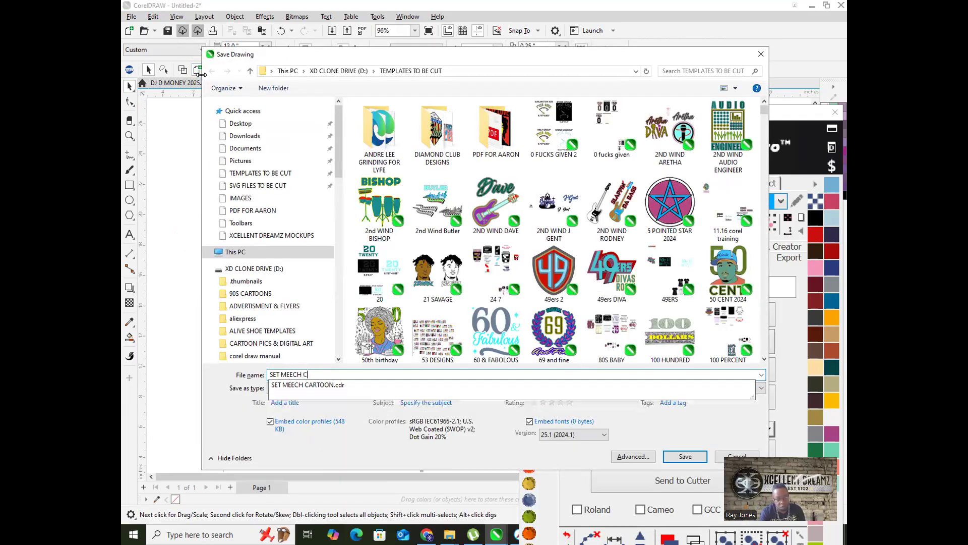
{"action": "type", "text": "ARTOONN"}
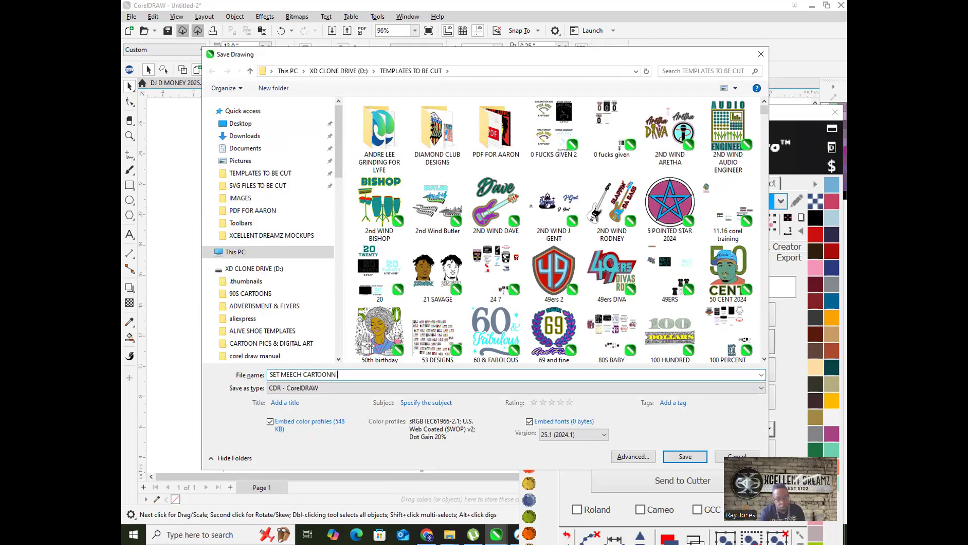
{"action": "key", "text": "BackSpace"}
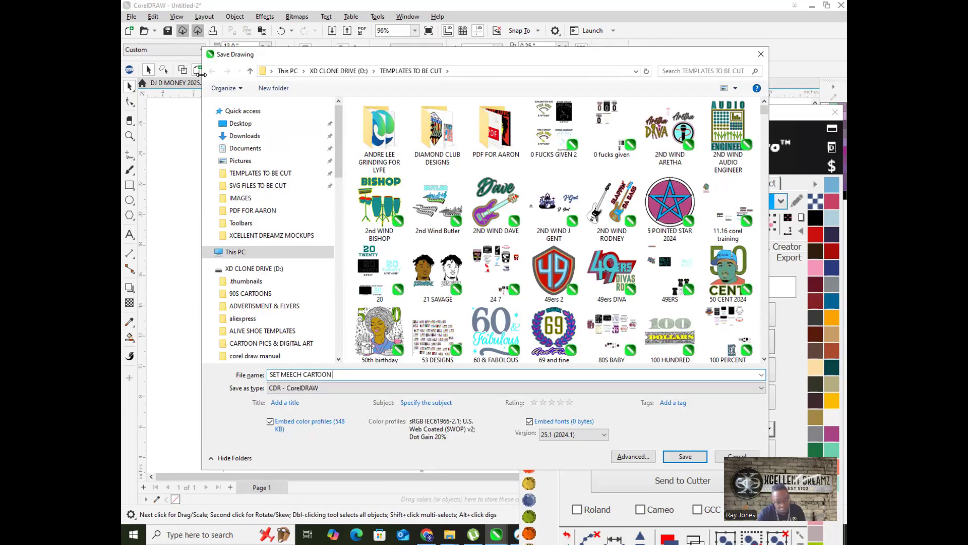
{"action": "type", "text": "2"}
{"action": "left_click", "coordinate": [685, 456]}
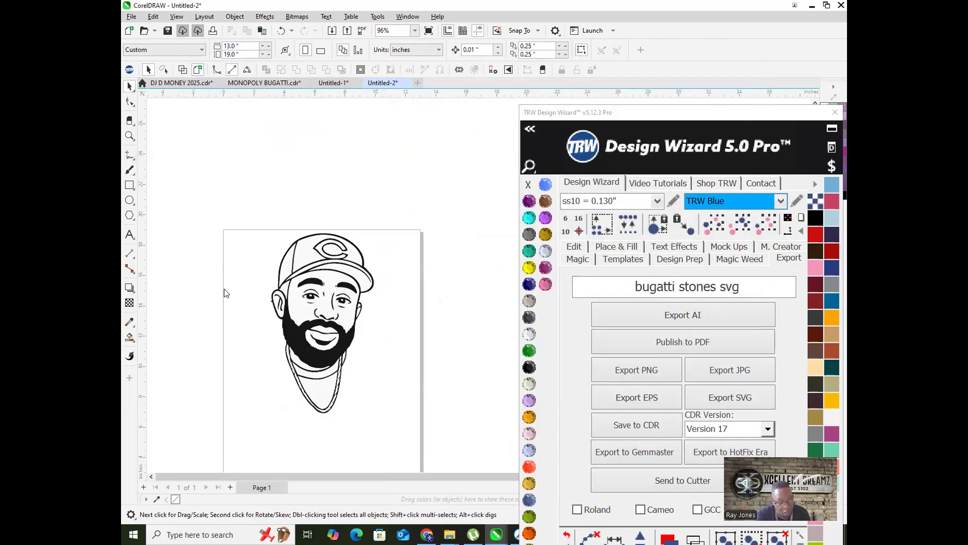
Step: Search the earlier Explorer window for 'SET MEECH' and open SET MEECH CARTOON
{"action": "mouse_move", "coordinate": [450, 534]}
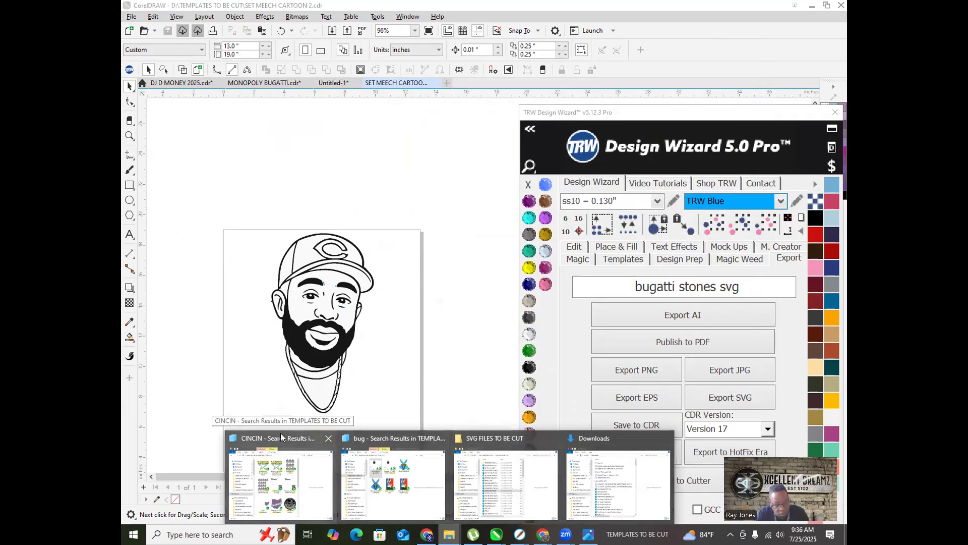
{"action": "left_click", "coordinate": [280, 484]}
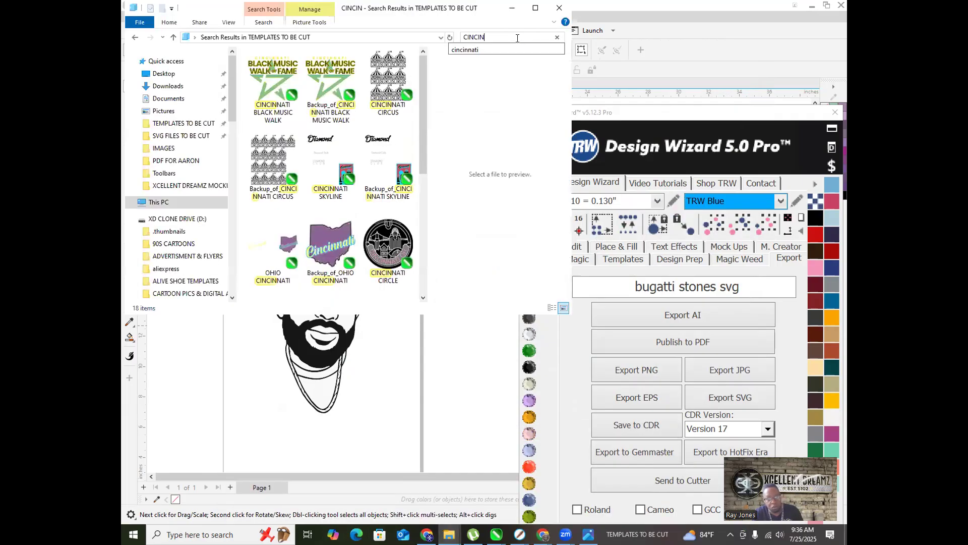
{"action": "type", "text": "SET MEECH"}
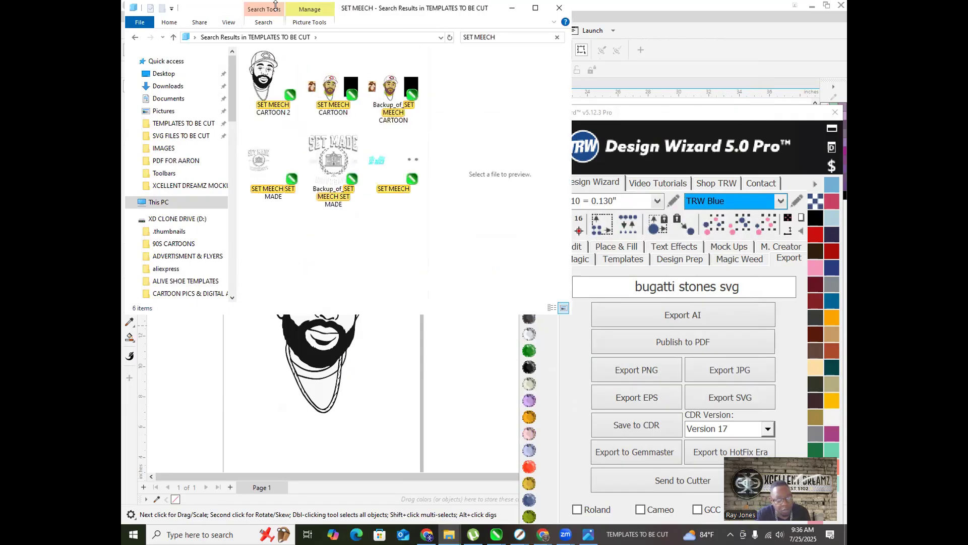
{"action": "left_click", "coordinate": [329, 107]}
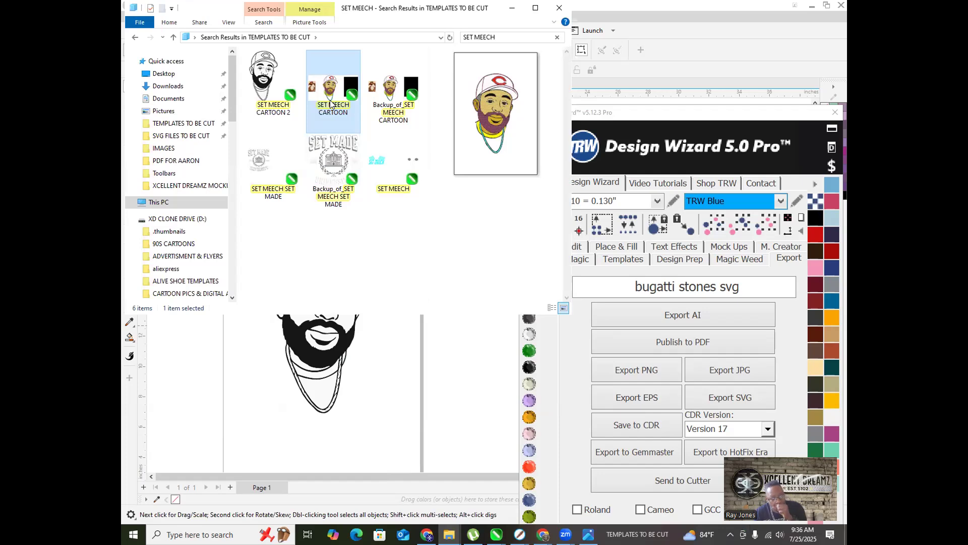
{"action": "double_click", "coordinate": [329, 104]}
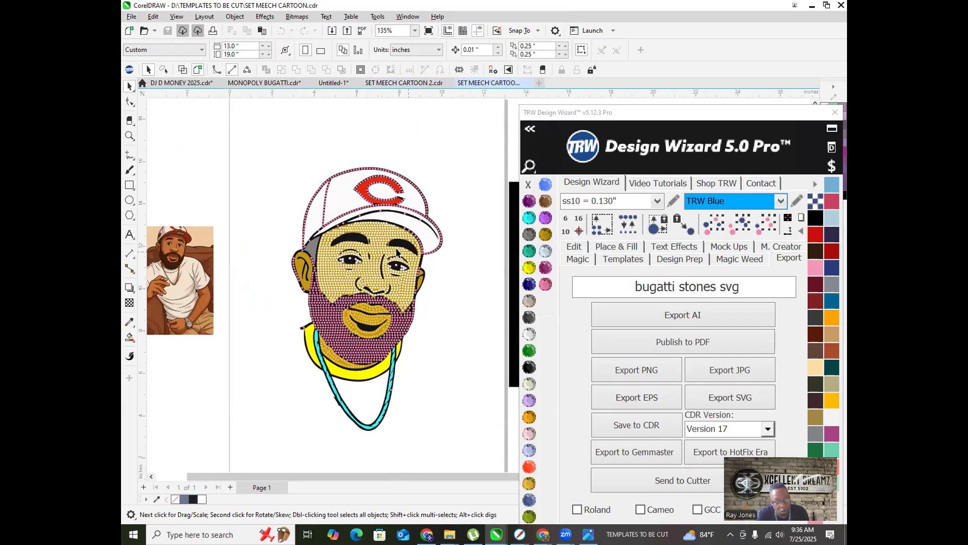
Step: Compare both document tabs, then close SET MEECH CARTOON 2
{"action": "scroll", "coordinate": [397, 253], "scroll_direction": "up", "scroll_amount": 4}
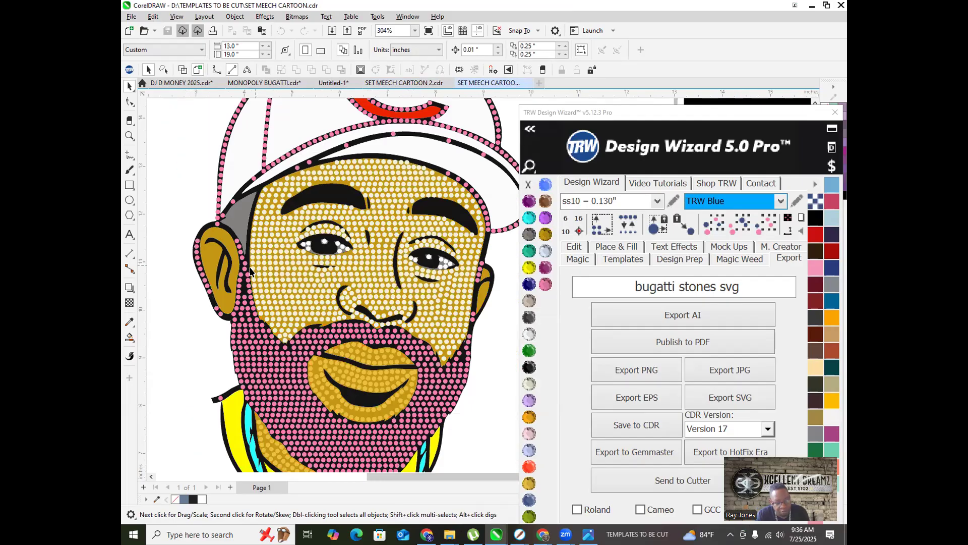
{"action": "scroll", "coordinate": [250, 271], "scroll_direction": "down", "scroll_amount": 8}
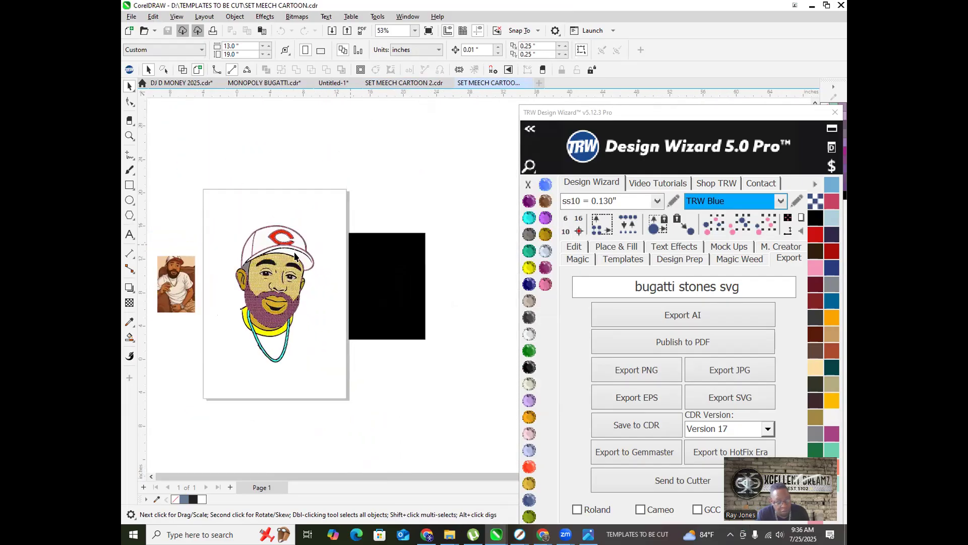
{"action": "scroll", "coordinate": [296, 256], "scroll_direction": "up", "scroll_amount": 5}
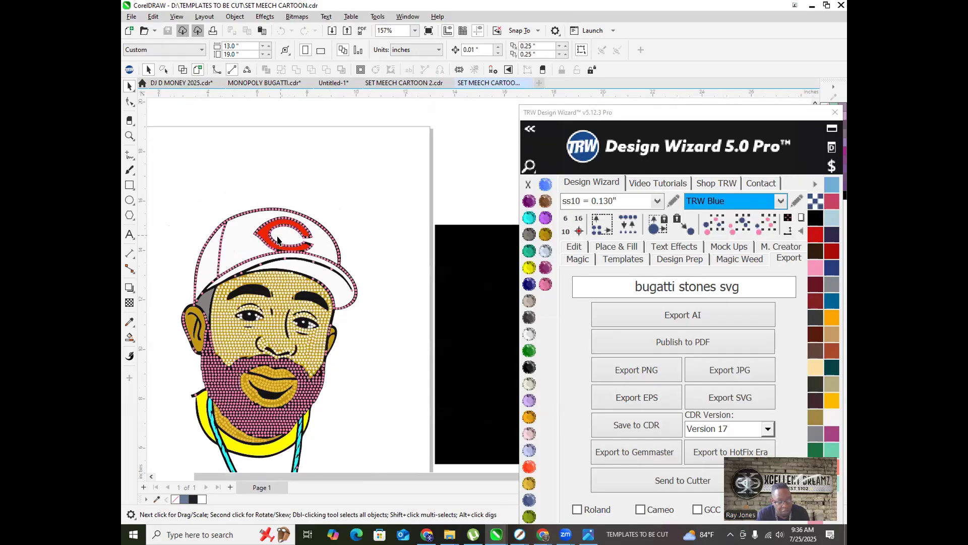
{"action": "scroll", "coordinate": [277, 240], "scroll_direction": "down", "scroll_amount": 4}
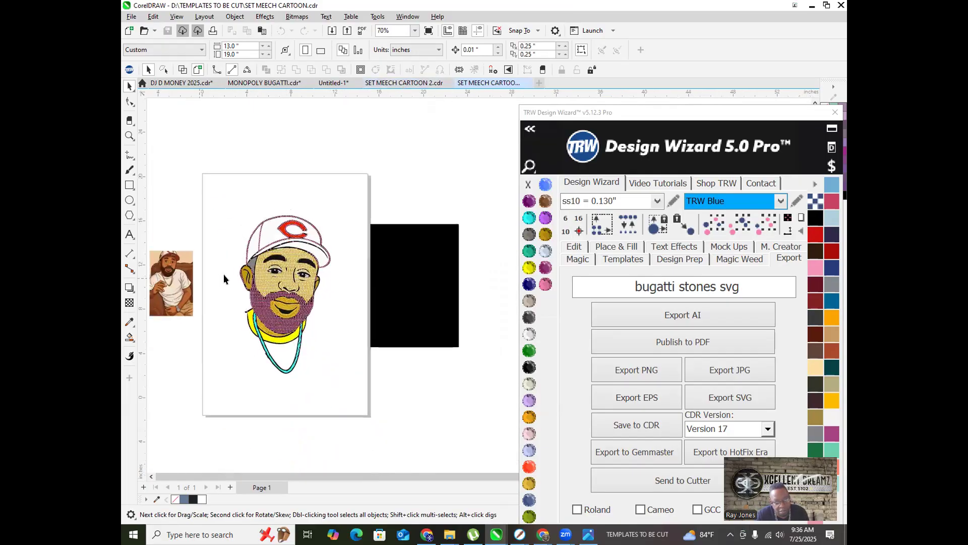
{"action": "scroll", "coordinate": [223, 273], "scroll_direction": "up", "scroll_amount": 2}
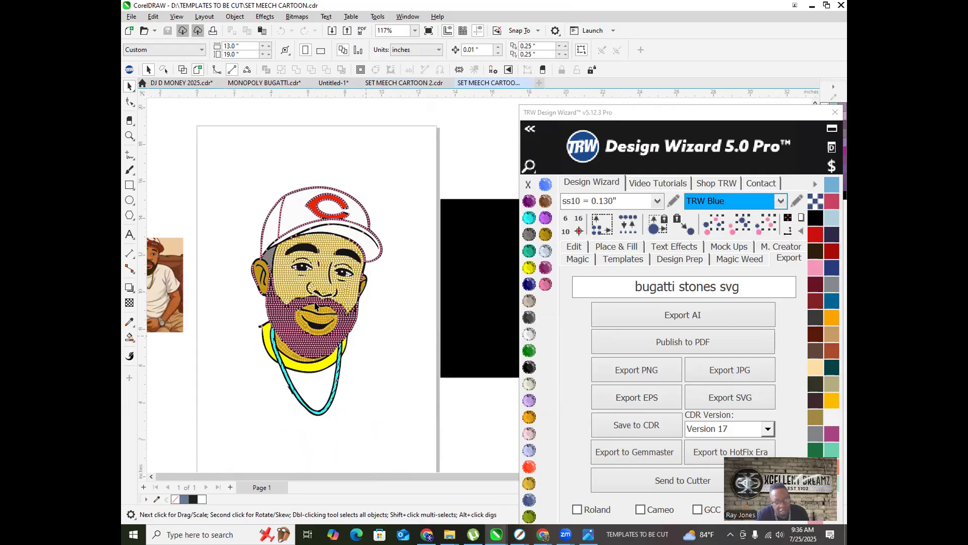
{"action": "left_click", "coordinate": [410, 85]}
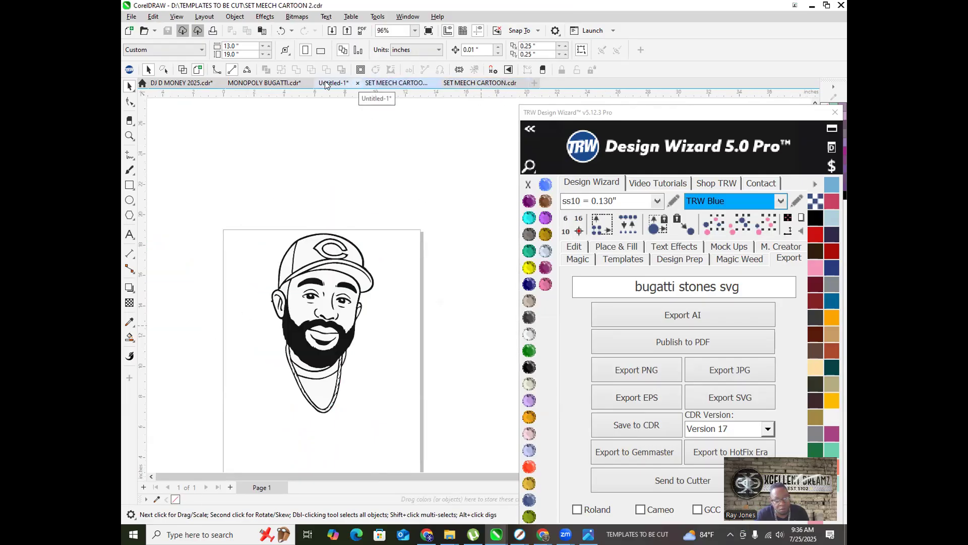
{"action": "left_click", "coordinate": [471, 83]}
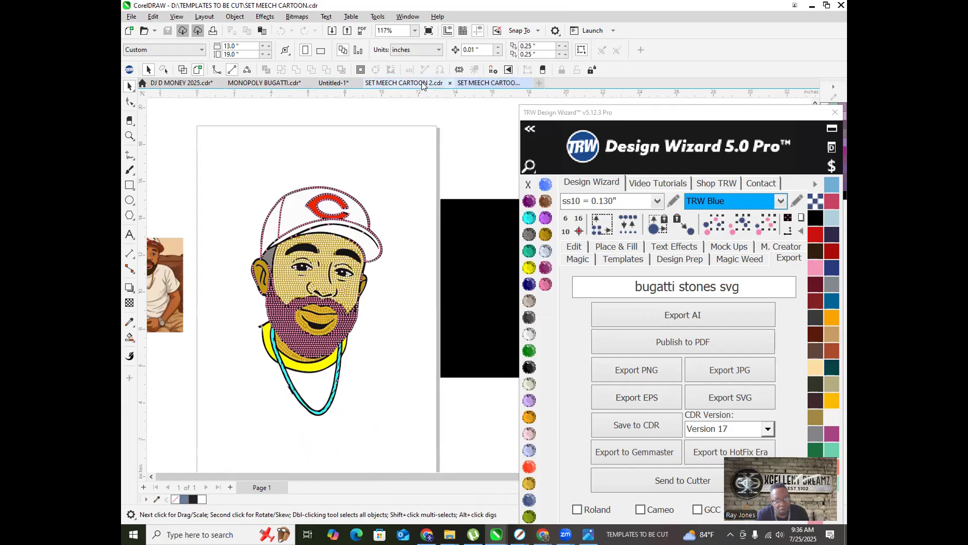
{"action": "left_click", "coordinate": [422, 82]}
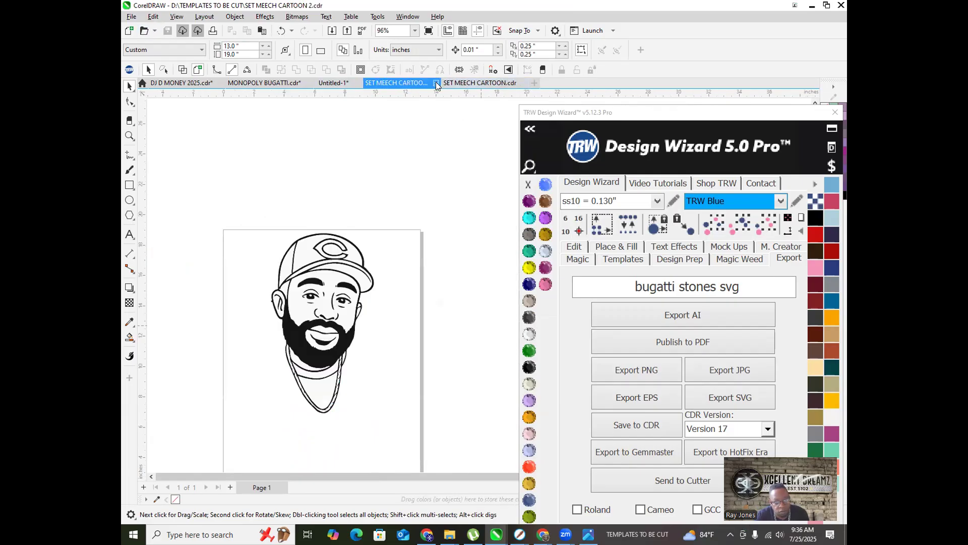
{"action": "left_click", "coordinate": [436, 82]}
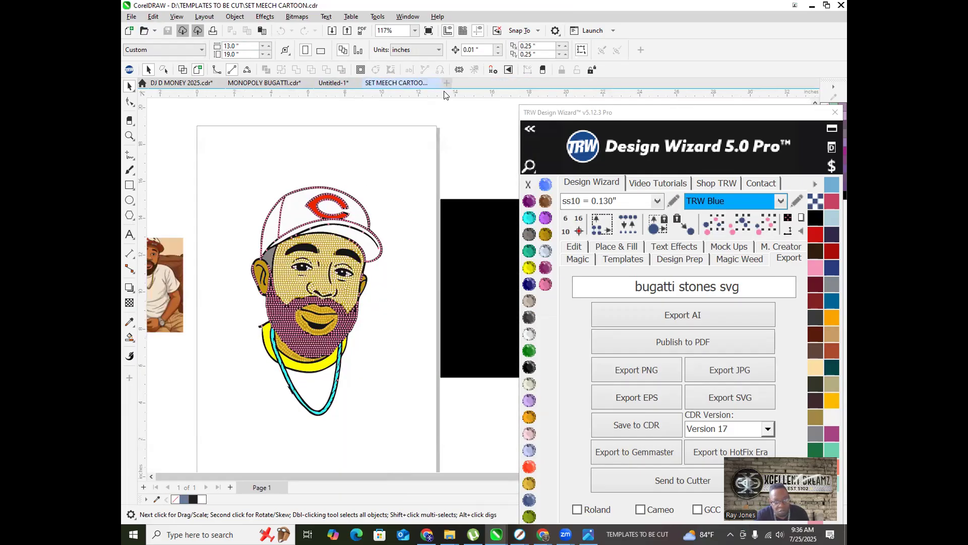
Step: Bring the SET MEECH search results window back up from the taskbar
{"action": "scroll", "coordinate": [292, 313], "scroll_direction": "up", "scroll_amount": 5}
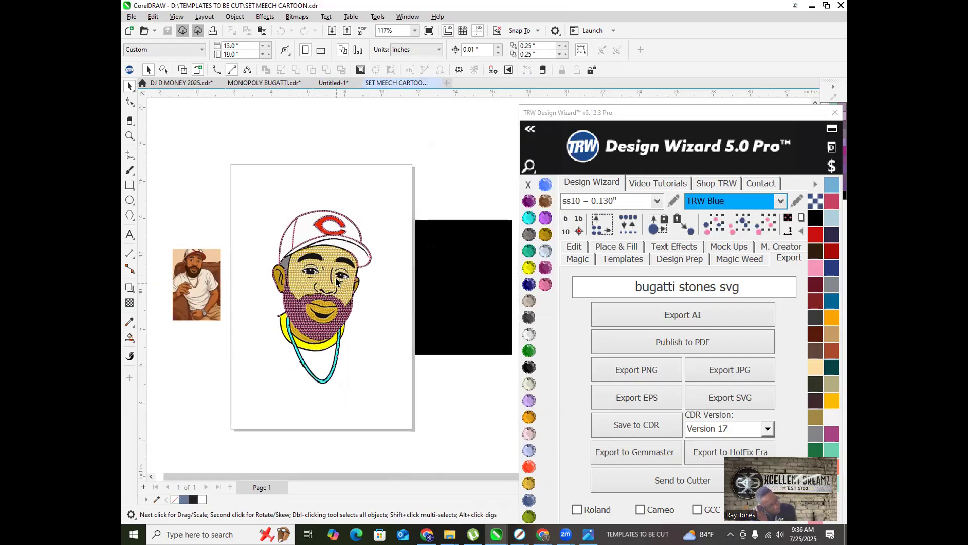
{"action": "scroll", "coordinate": [290, 313], "scroll_direction": "down", "scroll_amount": 3}
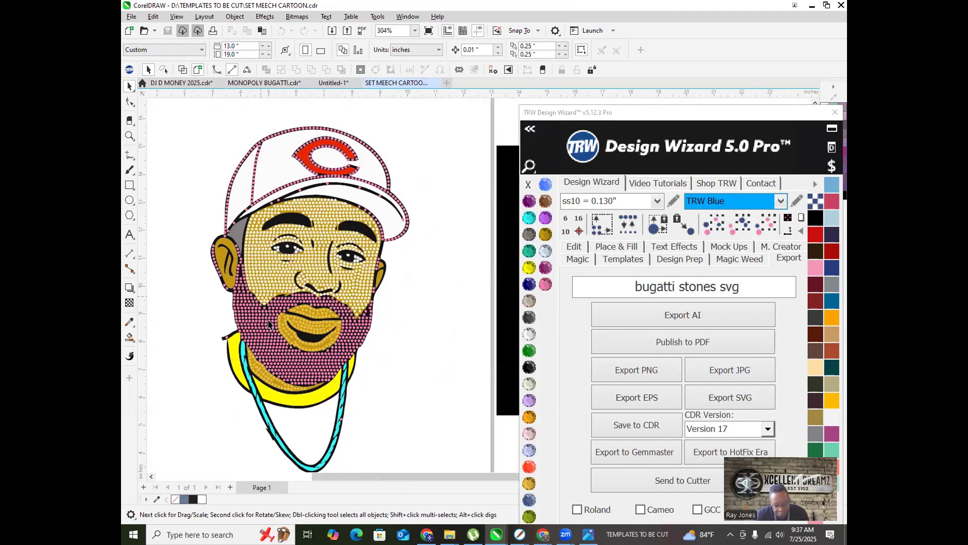
{"action": "left_click", "coordinate": [450, 533]}
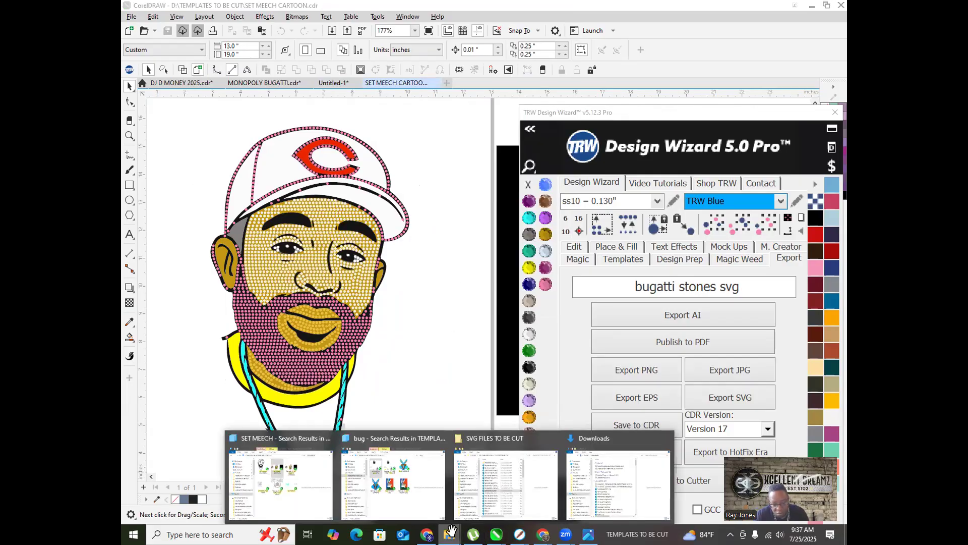
{"action": "left_click", "coordinate": [269, 436]}
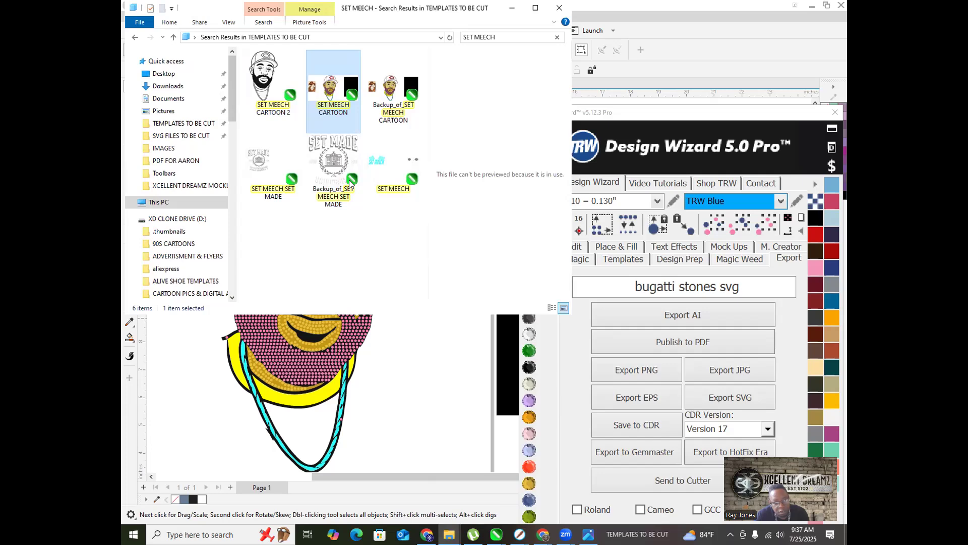
Step: Open SET MEECH SET MADE from the search results in CorelDRAW
{"action": "left_click", "coordinate": [271, 162]}
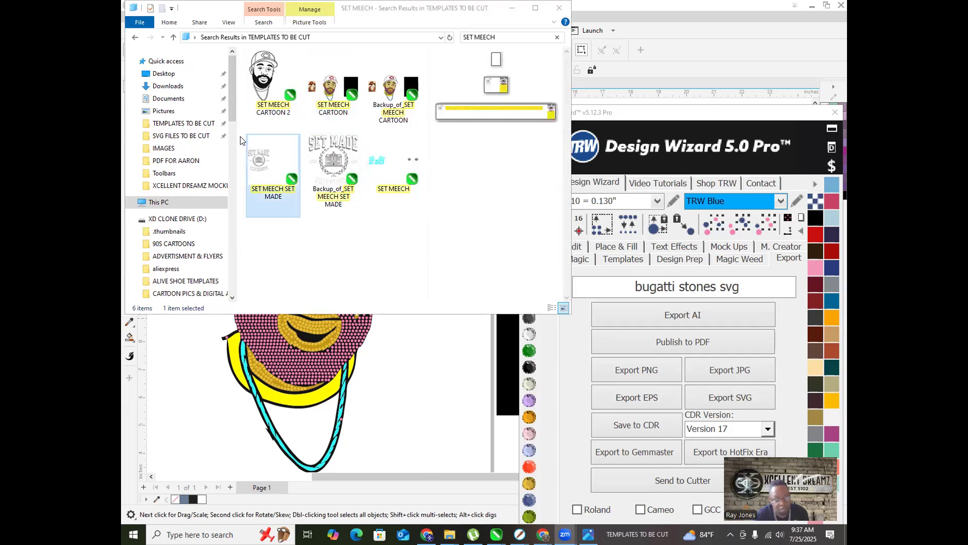
{"action": "double_click", "coordinate": [262, 150]}
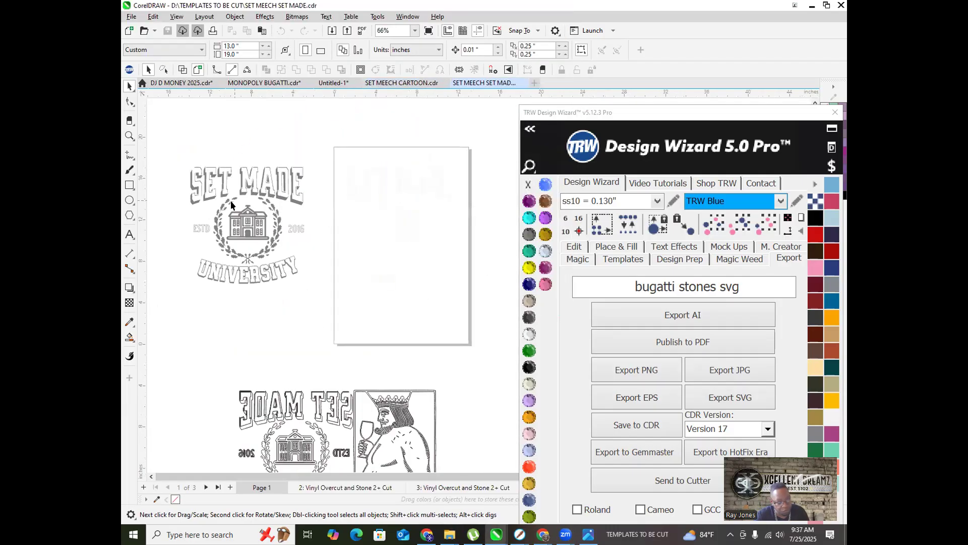
Step: Paste the selected SET MADE design into the SET MEECH CARTOON document
{"action": "scroll", "coordinate": [204, 167], "scroll_direction": "down", "scroll_amount": 3}
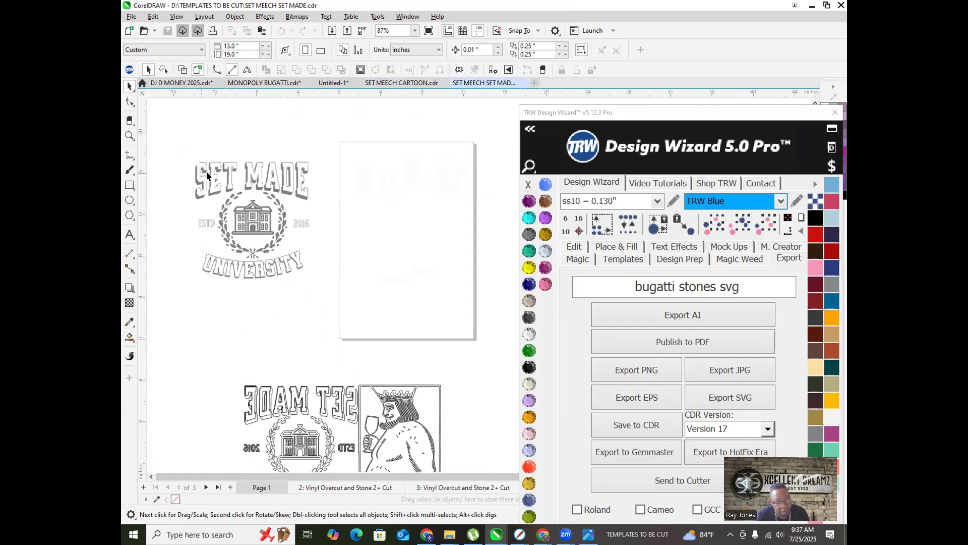
{"action": "right_click", "coordinate": [272, 206]}
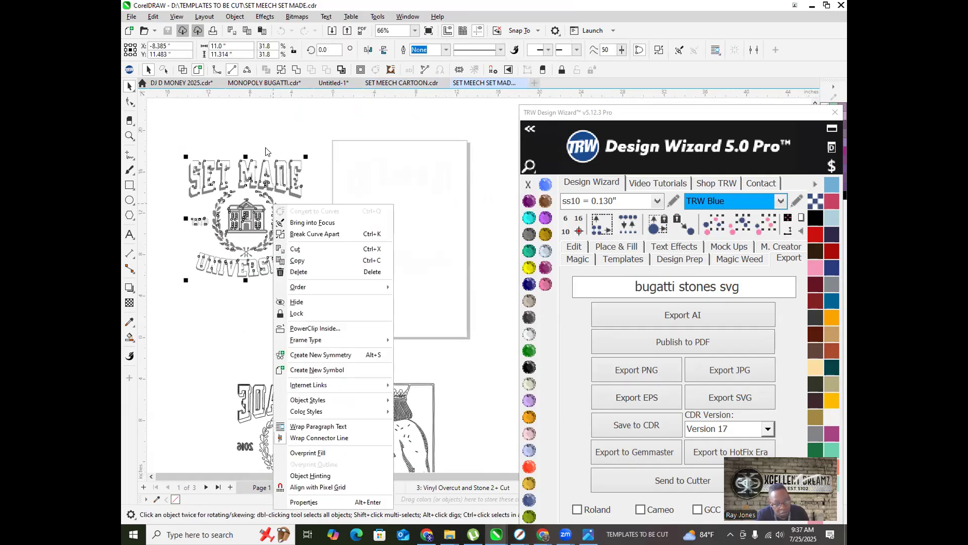
{"action": "left_click", "coordinate": [256, 119]}
{"action": "left_click_drag", "start_coordinate": [283, 296], "coordinate": [332, 284]}
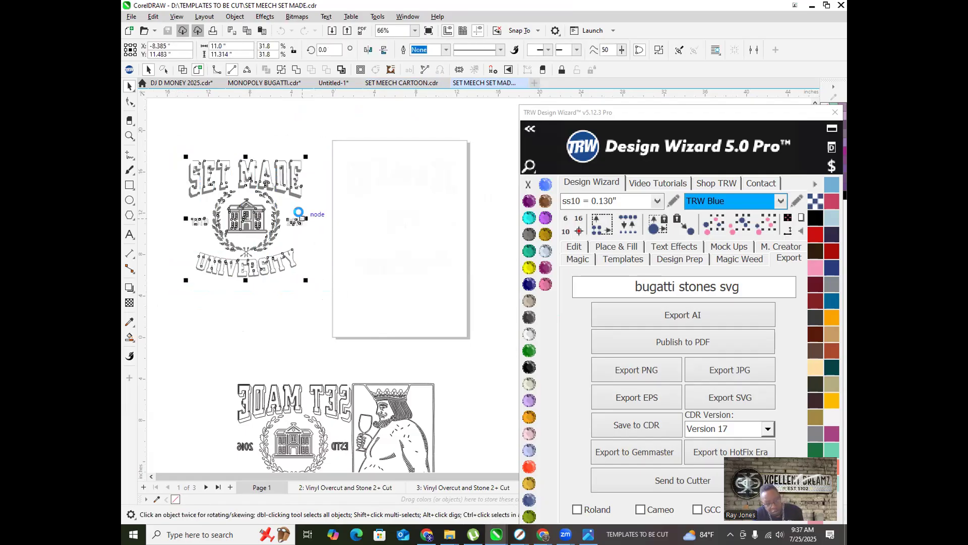
{"action": "left_click", "coordinate": [392, 82]}
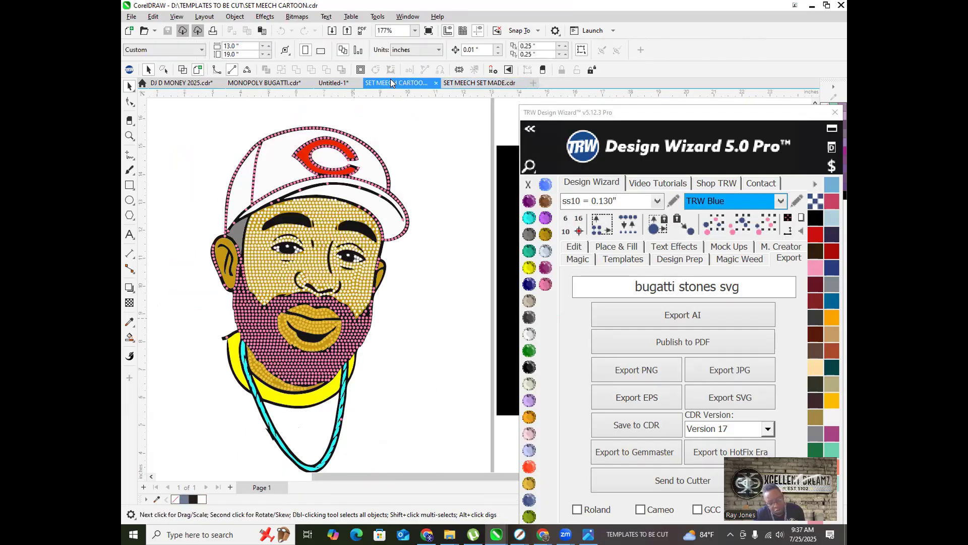
{"action": "key", "text": "ctrl+v"}
{"action": "scroll", "coordinate": [309, 217], "scroll_direction": "down", "scroll_amount": 5}
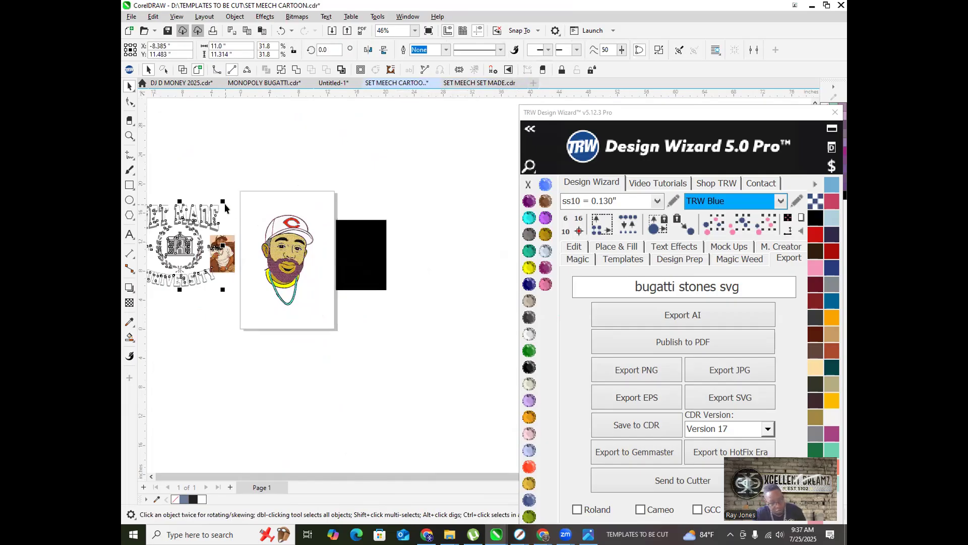
{"action": "scroll", "coordinate": [182, 219], "scroll_direction": "up", "scroll_amount": 2}
Step: Delete the photo reference image from the cartoon document
{"action": "left_click", "coordinate": [263, 156]}
{"action": "scroll", "coordinate": [202, 283], "scroll_direction": "up", "scroll_amount": 5}
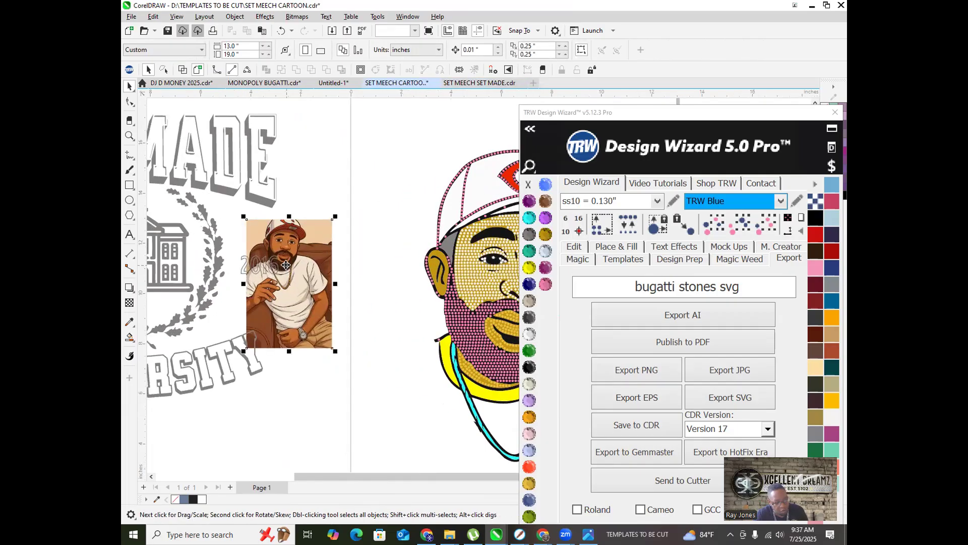
{"action": "left_click", "coordinate": [313, 236]}
{"action": "scroll", "coordinate": [313, 235], "scroll_direction": "down", "scroll_amount": 2}
{"action": "key", "text": "Delete"}
{"action": "scroll", "coordinate": [320, 281], "scroll_direction": "up", "scroll_amount": 2}
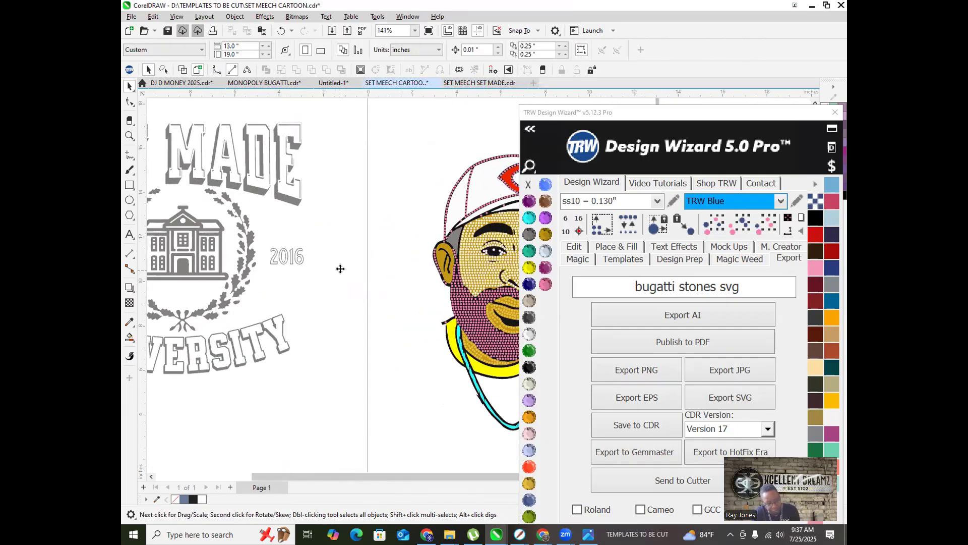
{"action": "scroll", "coordinate": [335, 272], "scroll_direction": "down", "scroll_amount": 3}
{"action": "scroll", "coordinate": [311, 277], "scroll_direction": "up", "scroll_amount": 2}
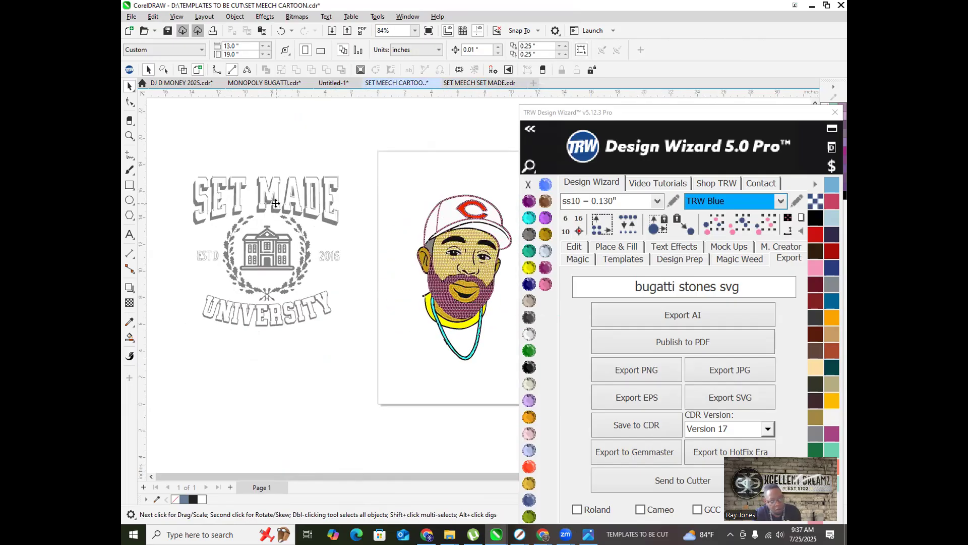
Step: Select the pasted SET MADE design to check it, then deselect it
{"action": "right_click", "coordinate": [274, 206]}
{"action": "left_click", "coordinate": [274, 206]}
{"action": "right_click", "coordinate": [274, 206]}
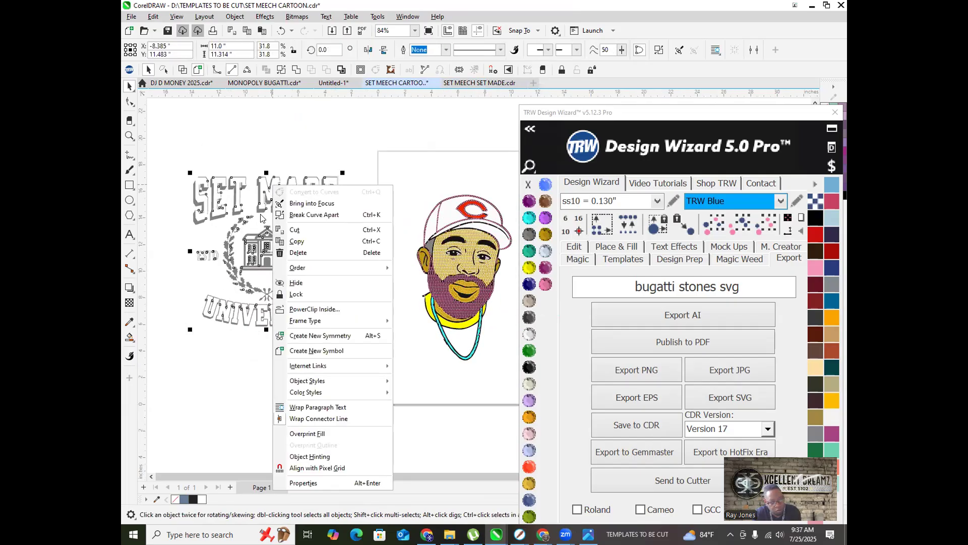
{"action": "left_click", "coordinate": [250, 158]}
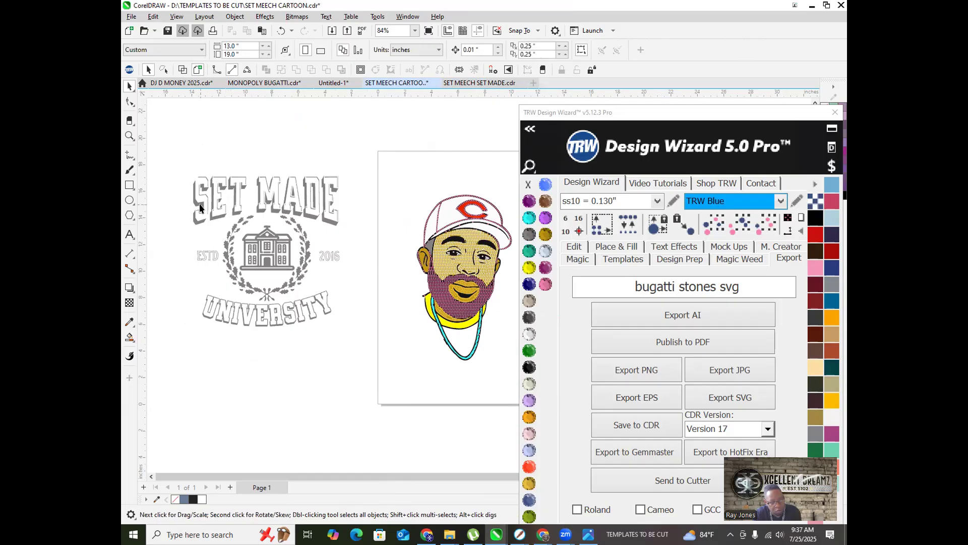
{"action": "left_click", "coordinate": [231, 198]}
{"action": "scroll", "coordinate": [271, 192], "scroll_direction": "up", "scroll_amount": 5}
{"action": "scroll", "coordinate": [271, 193], "scroll_direction": "down", "scroll_amount": 5}
{"action": "left_click", "coordinate": [235, 107]}
{"action": "scroll", "coordinate": [197, 139], "scroll_direction": "up", "scroll_amount": 3}
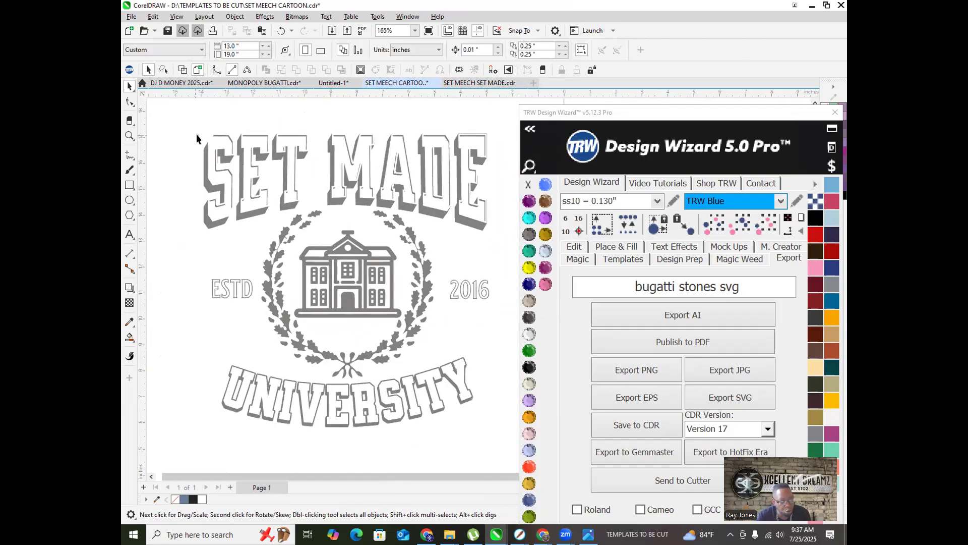
{"action": "scroll", "coordinate": [201, 152], "scroll_direction": "up", "scroll_amount": 2}
Step: Switch to the Smart Fill tool from the fill tool flyout
{"action": "right_click", "coordinate": [208, 172]}
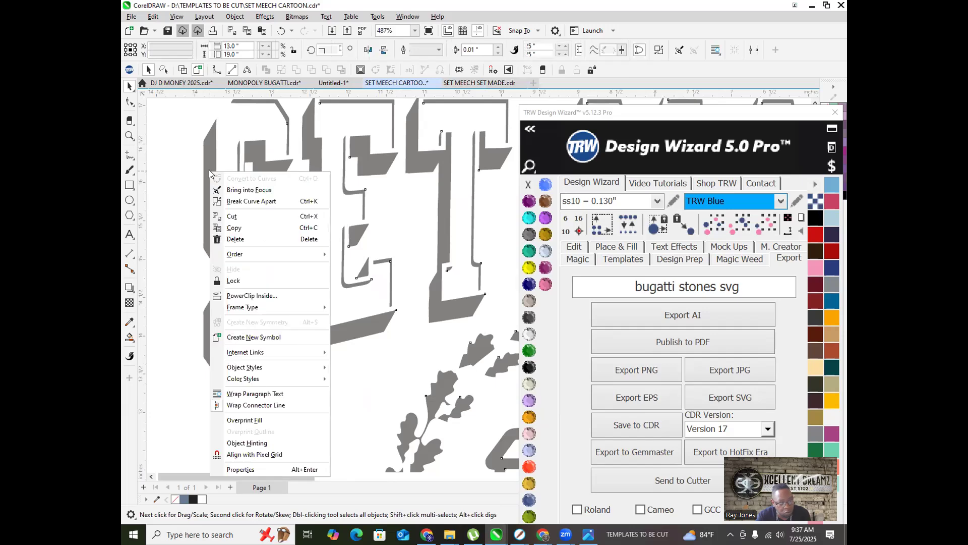
{"action": "left_click", "coordinate": [146, 179]}
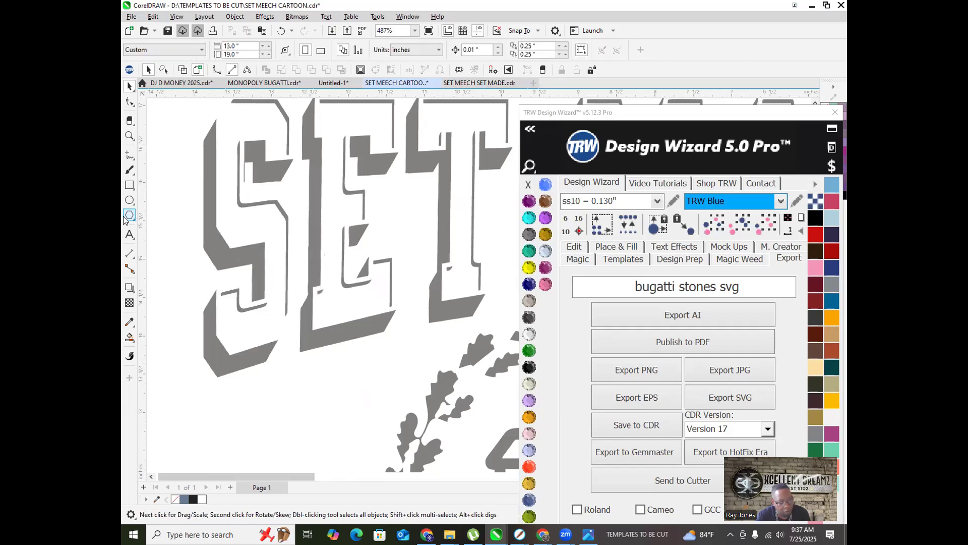
{"action": "left_click", "coordinate": [130, 339]}
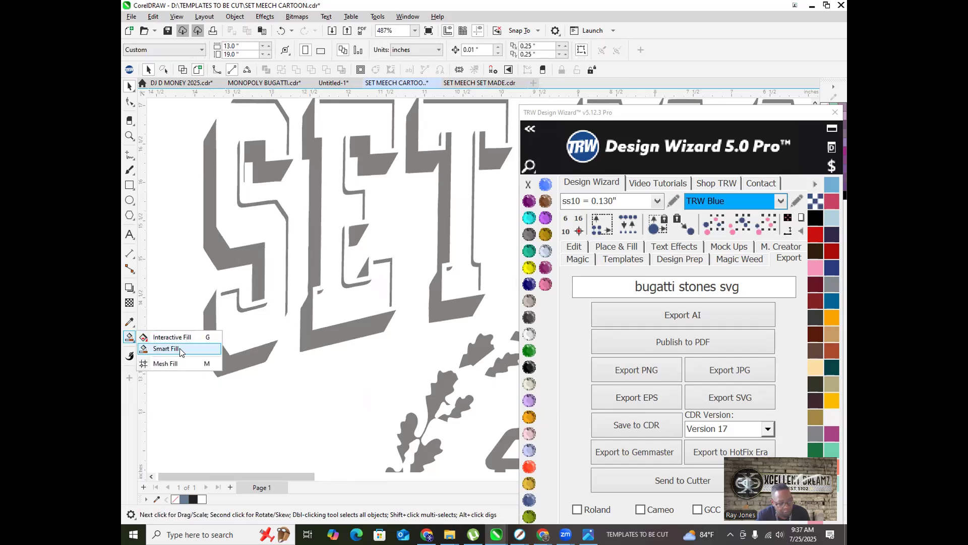
{"action": "left_click", "coordinate": [179, 349]}
Step: Fill the S's grey shadow regions blue: lower, spine, upper bar and inner strip
{"action": "left_click", "coordinate": [210, 325]}
{"action": "left_click", "coordinate": [215, 255]}
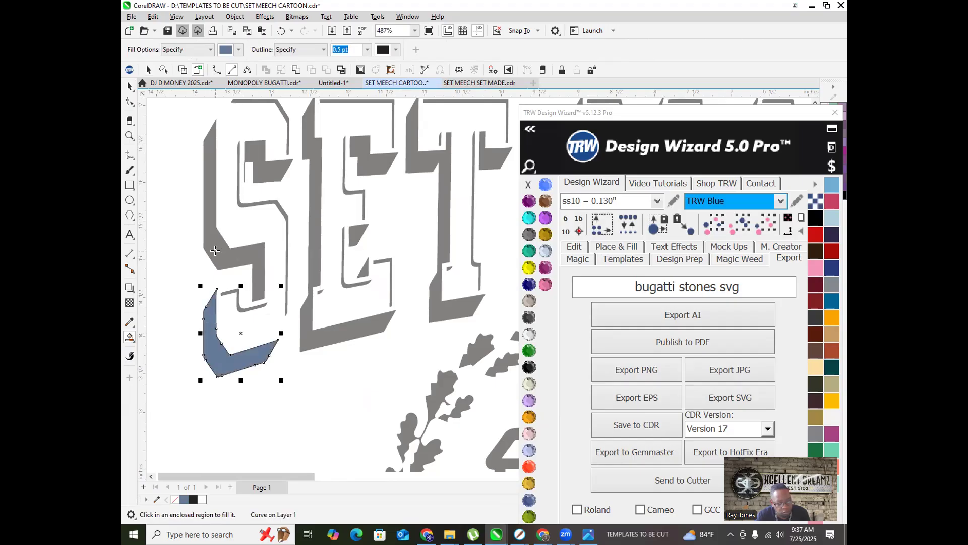
{"action": "left_click", "coordinate": [255, 159]}
{"action": "scroll", "coordinate": [256, 159], "scroll_direction": "up", "scroll_amount": 3}
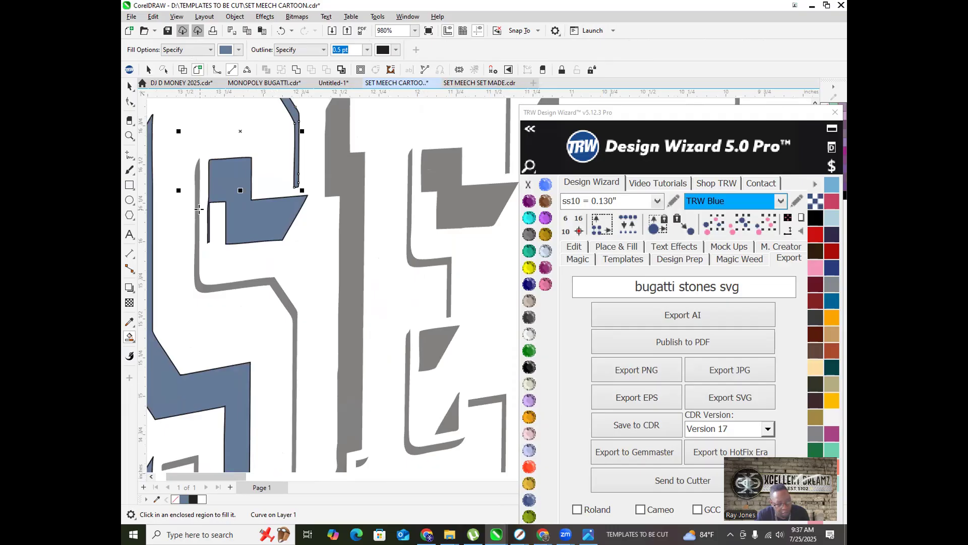
{"action": "left_click", "coordinate": [195, 209]}
{"action": "scroll", "coordinate": [196, 209], "scroll_direction": "down", "scroll_amount": 3}
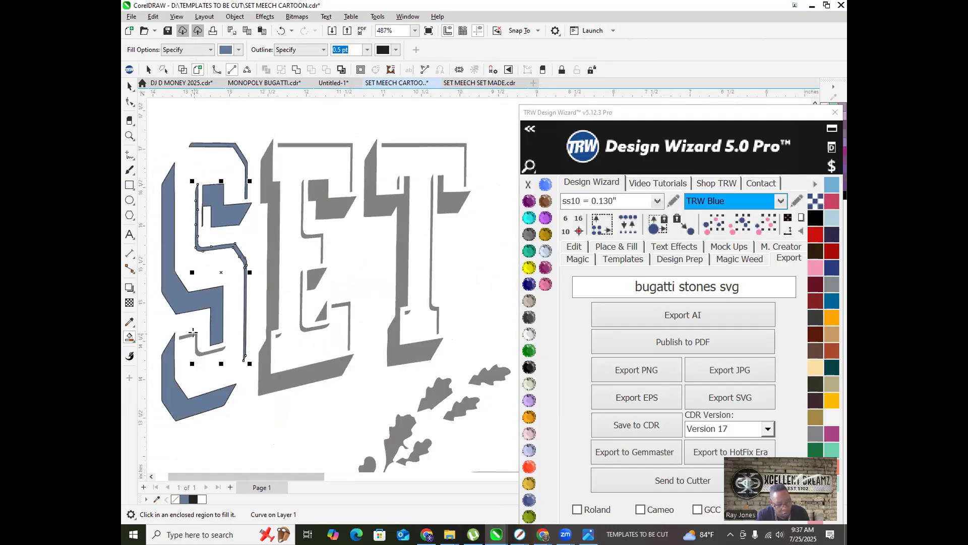
{"action": "left_click", "coordinate": [194, 334]}
Step: Fill the E's grey shadow strips, triangles and notch blue
{"action": "left_click", "coordinate": [271, 278]}
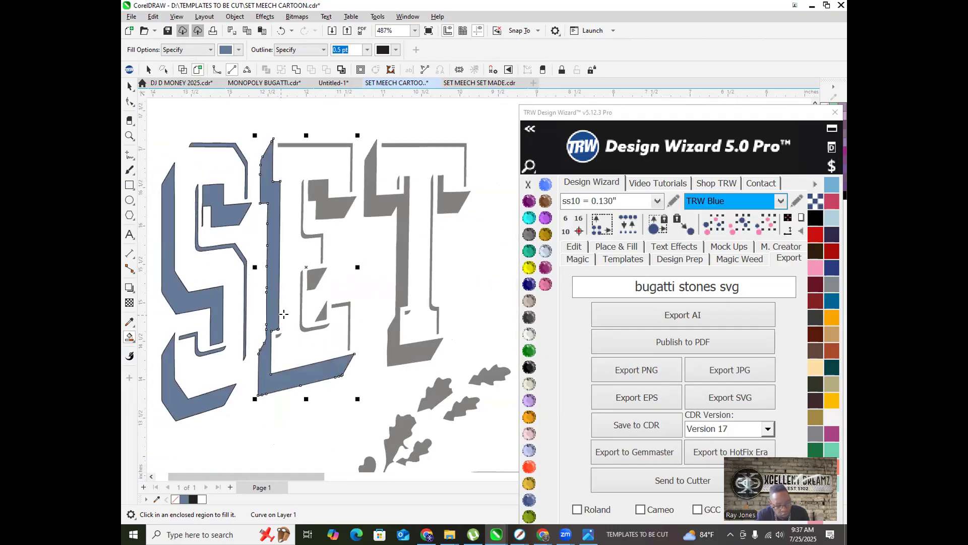
{"action": "left_click", "coordinate": [314, 282]}
{"action": "left_click", "coordinate": [328, 205]}
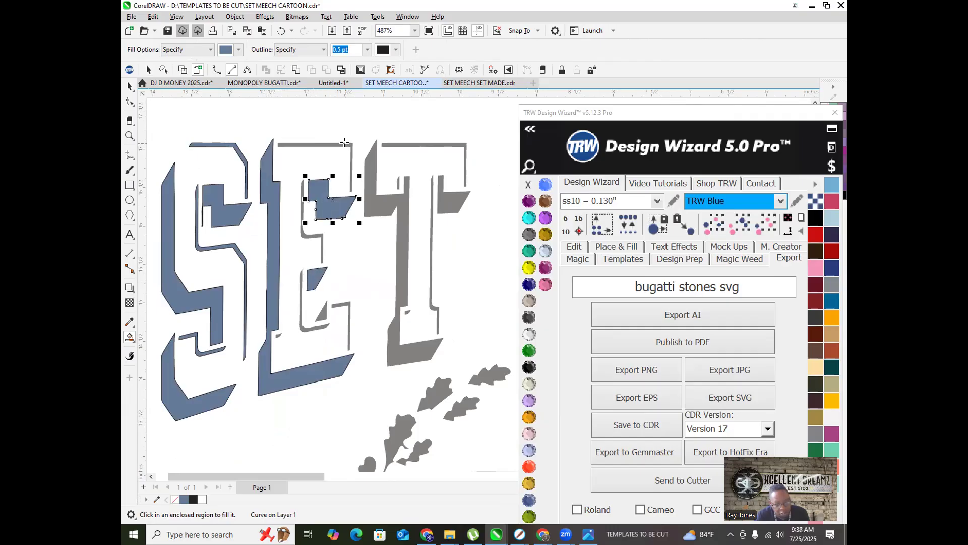
{"action": "left_click", "coordinate": [345, 144]}
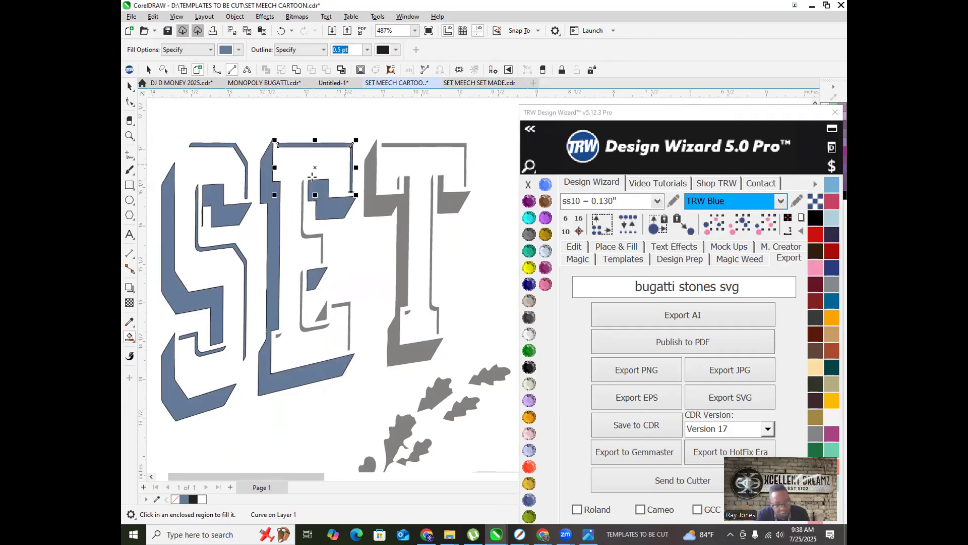
{"action": "left_click", "coordinate": [301, 212]}
{"action": "scroll", "coordinate": [307, 261], "scroll_direction": "up", "scroll_amount": 3}
{"action": "left_click", "coordinate": [306, 293]}
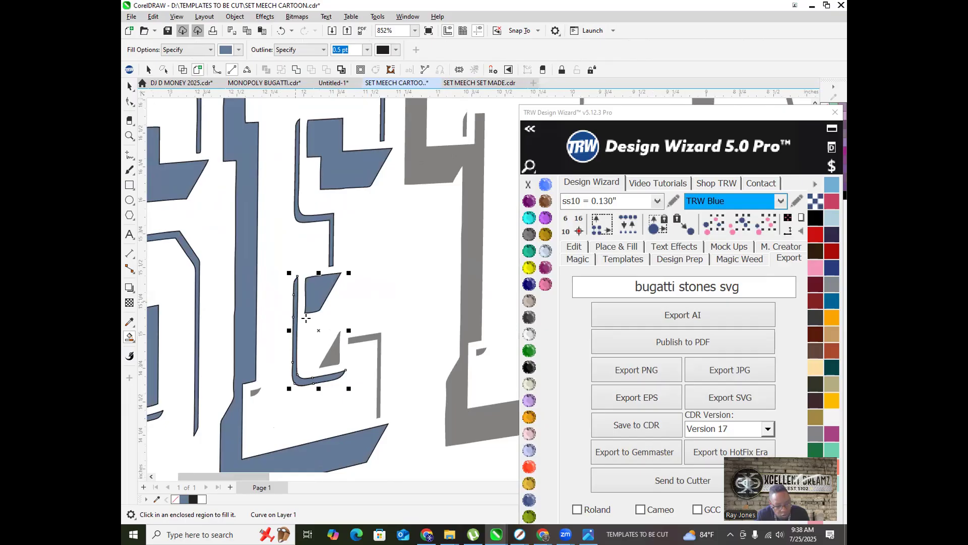
{"action": "left_click", "coordinate": [331, 349]}
{"action": "left_click", "coordinate": [363, 335]}
{"action": "left_click", "coordinate": [255, 389]}
Step: Fill the T's grey shadow shapes, strip and corner piece blue
{"action": "left_click", "coordinate": [465, 318]}
{"action": "scroll", "coordinate": [252, 380], "scroll_direction": "down", "scroll_amount": 3}
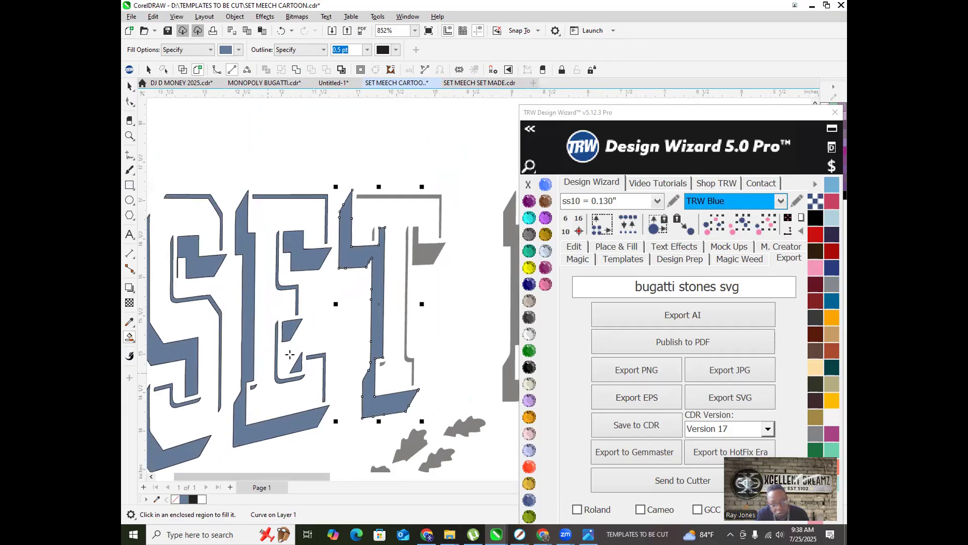
{"action": "scroll", "coordinate": [371, 232], "scroll_direction": "up", "scroll_amount": 2}
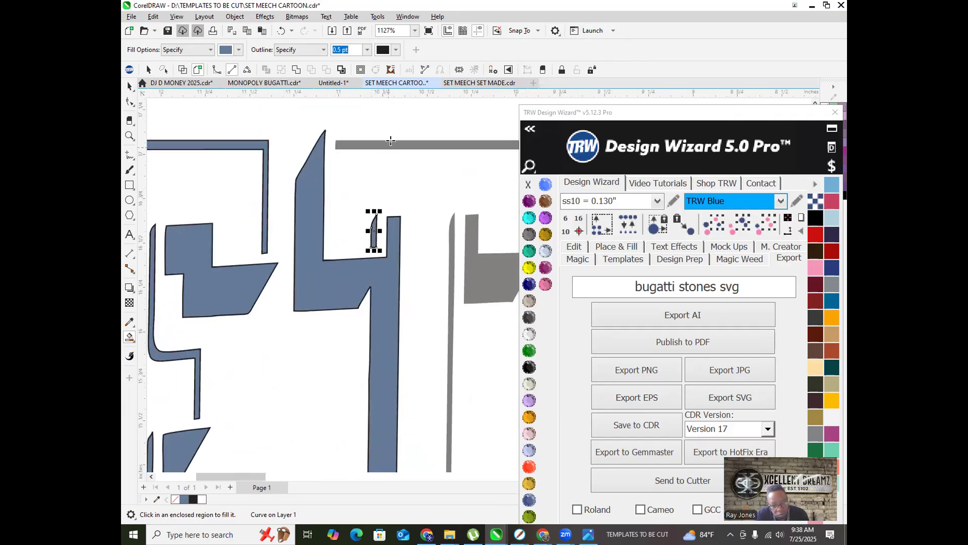
{"action": "left_click", "coordinate": [385, 145]}
{"action": "scroll", "coordinate": [396, 189], "scroll_direction": "down", "scroll_amount": 1}
{"action": "left_click", "coordinate": [467, 262]}
{"action": "scroll", "coordinate": [348, 277], "scroll_direction": "down", "scroll_amount": 2}
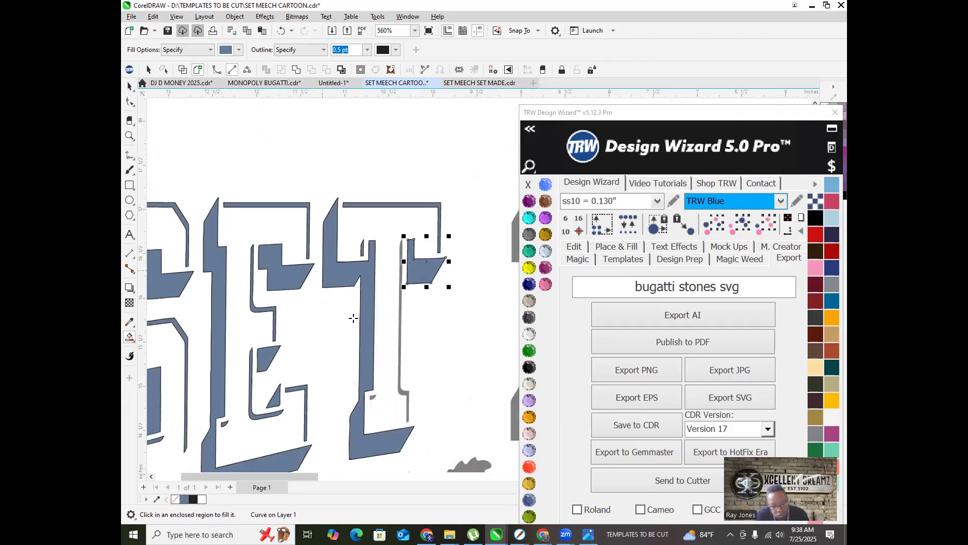
{"action": "left_click", "coordinate": [399, 365]}
{"action": "scroll", "coordinate": [362, 383], "scroll_direction": "up", "scroll_amount": 2}
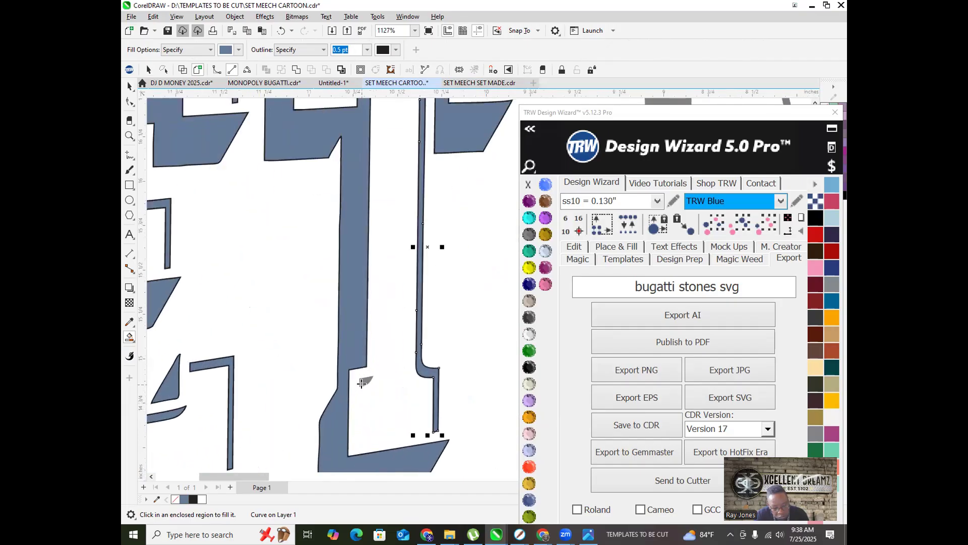
{"action": "left_click", "coordinate": [364, 380]}
{"action": "scroll", "coordinate": [242, 364], "scroll_direction": "down", "scroll_amount": 4}
{"action": "scroll", "coordinate": [419, 328], "scroll_direction": "up", "scroll_amount": 3}
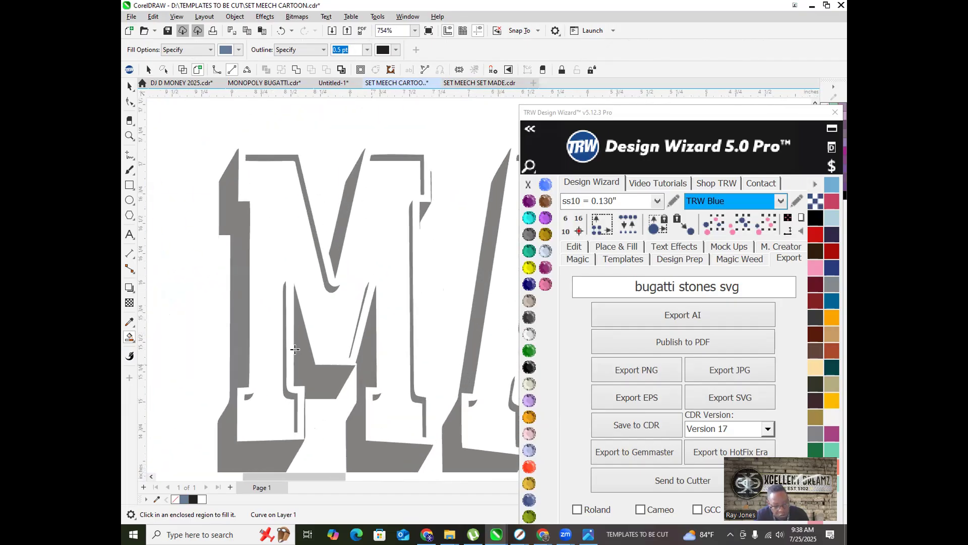
Step: Fill the M's grey centre, vertical strips, diagonals and triangle blue
{"action": "left_click", "coordinate": [295, 349]}
{"action": "left_click", "coordinate": [246, 323]}
{"action": "left_click", "coordinate": [301, 185]}
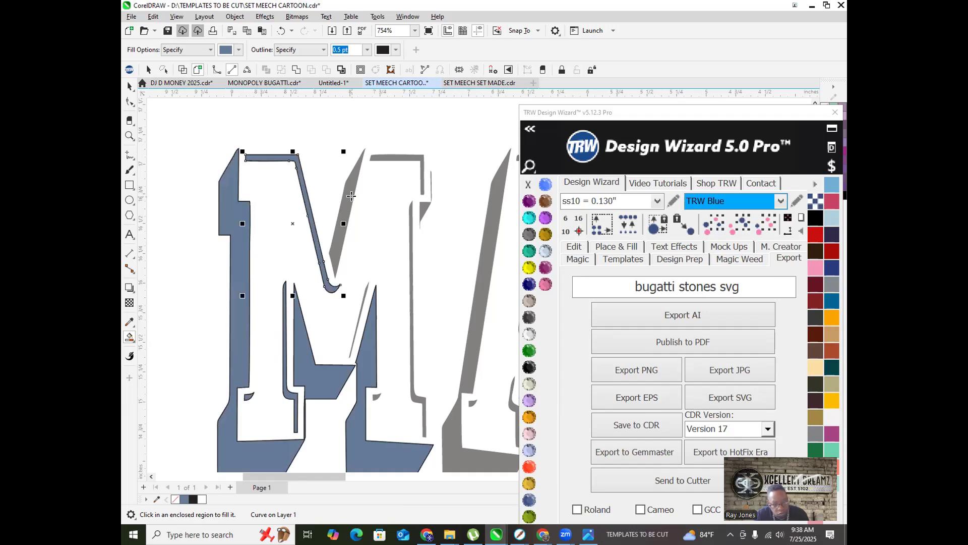
{"action": "left_click", "coordinate": [353, 194]}
{"action": "left_click", "coordinate": [393, 159]}
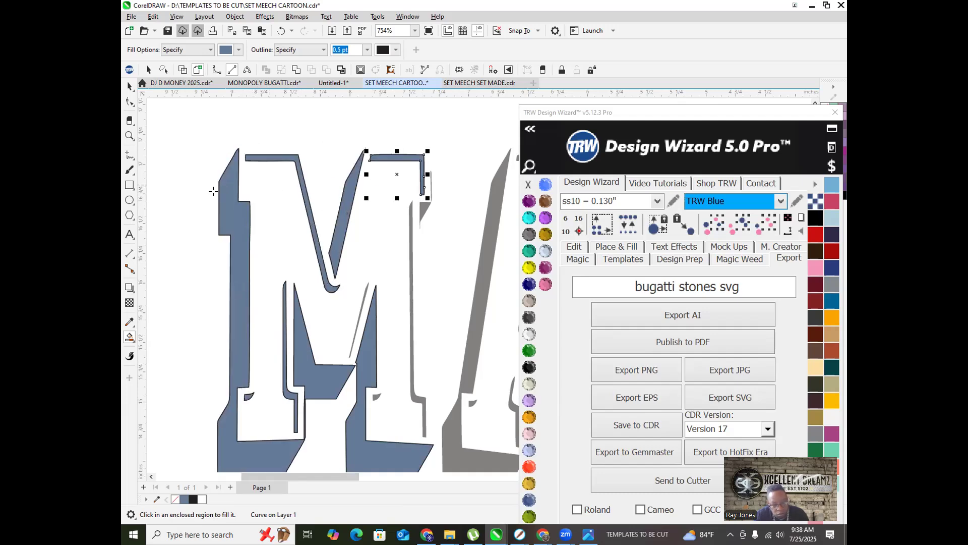
{"action": "scroll", "coordinate": [213, 191], "scroll_direction": "down", "scroll_amount": 2}
{"action": "scroll", "coordinate": [313, 205], "scroll_direction": "up", "scroll_amount": 2}
{"action": "scroll", "coordinate": [313, 206], "scroll_direction": "up", "scroll_amount": 1}
{"action": "left_click", "coordinate": [305, 202]}
{"action": "left_click", "coordinate": [283, 199]}
{"action": "scroll", "coordinate": [212, 239], "scroll_direction": "down", "scroll_amount": 1}
Step: Fill the A's grey strokes, edge strip, base and inner triangle blue
{"action": "left_click", "coordinate": [320, 285]}
{"action": "left_click", "coordinate": [311, 387]}
{"action": "left_click", "coordinate": [228, 383]}
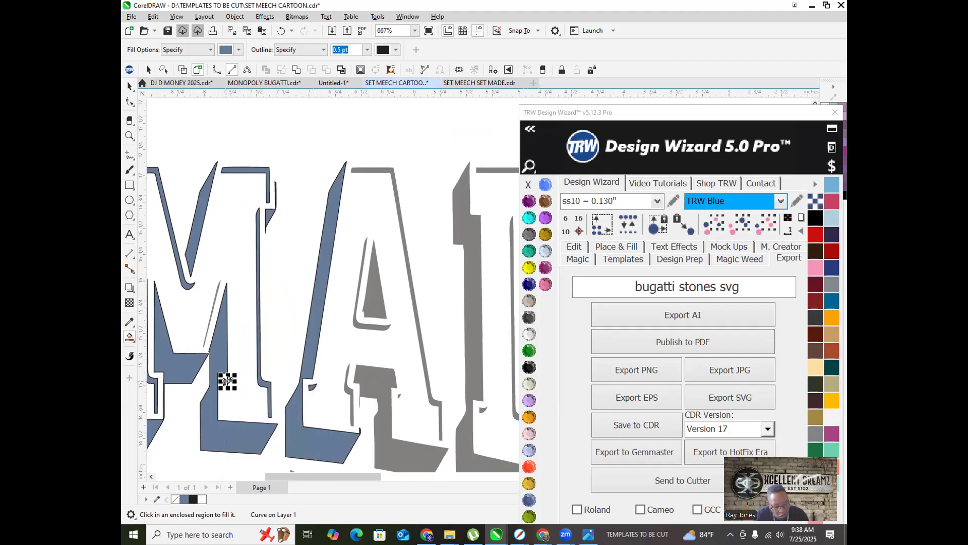
{"action": "left_click", "coordinate": [371, 384]}
{"action": "scroll", "coordinate": [358, 403], "scroll_direction": "up", "scroll_amount": 3}
{"action": "left_click", "coordinate": [333, 356]}
{"action": "left_click", "coordinate": [483, 360]}
{"action": "scroll", "coordinate": [484, 360], "scroll_direction": "down", "scroll_amount": 3}
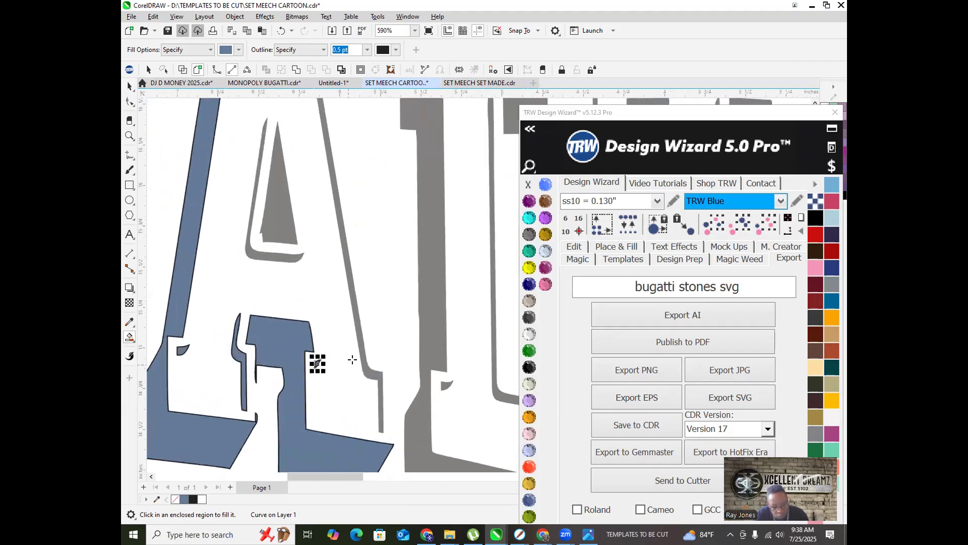
{"action": "left_click", "coordinate": [362, 361]}
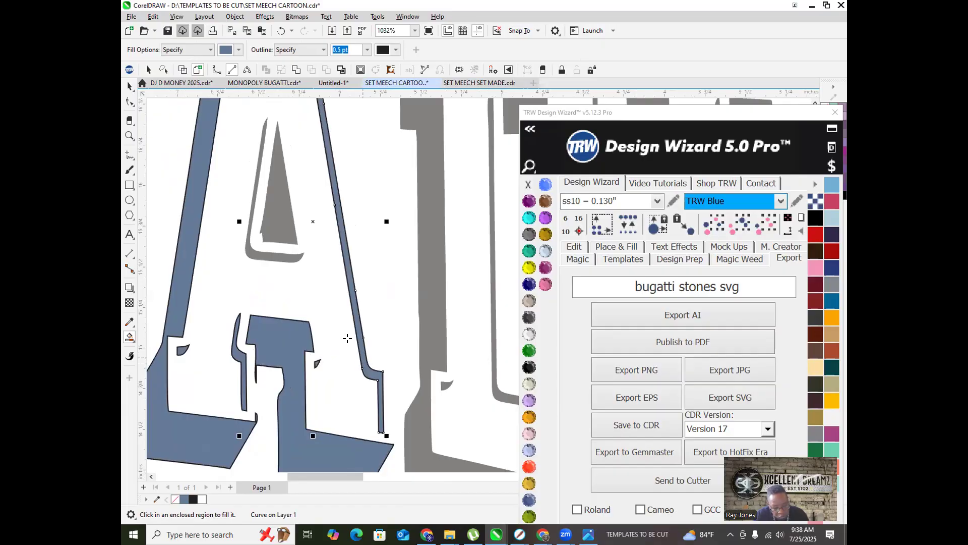
{"action": "left_click", "coordinate": [276, 218]}
{"action": "scroll", "coordinate": [220, 271], "scroll_direction": "down", "scroll_amount": 2}
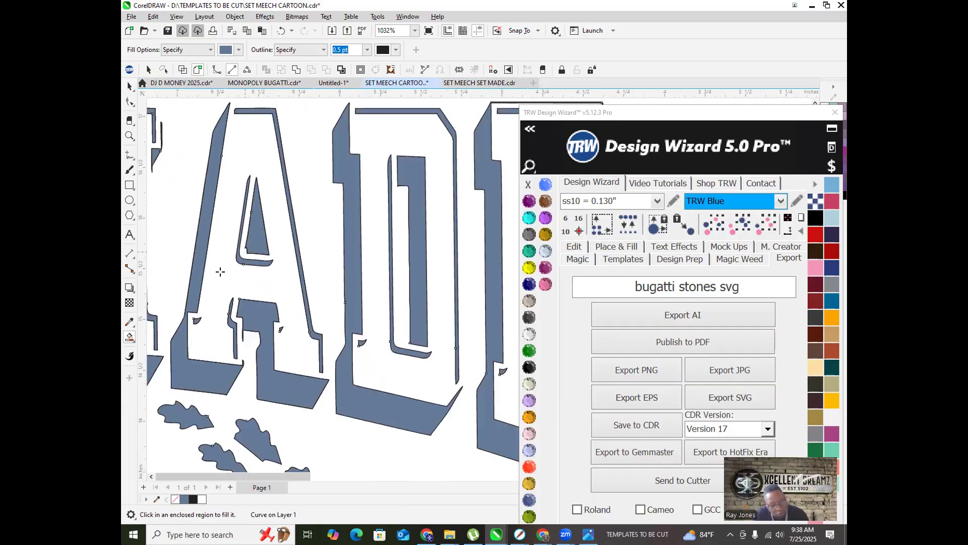
Step: Undo a mis-fill, then fill the D's outer shadow, inner counter and strip blue
{"action": "key", "text": "ctrl+z"}
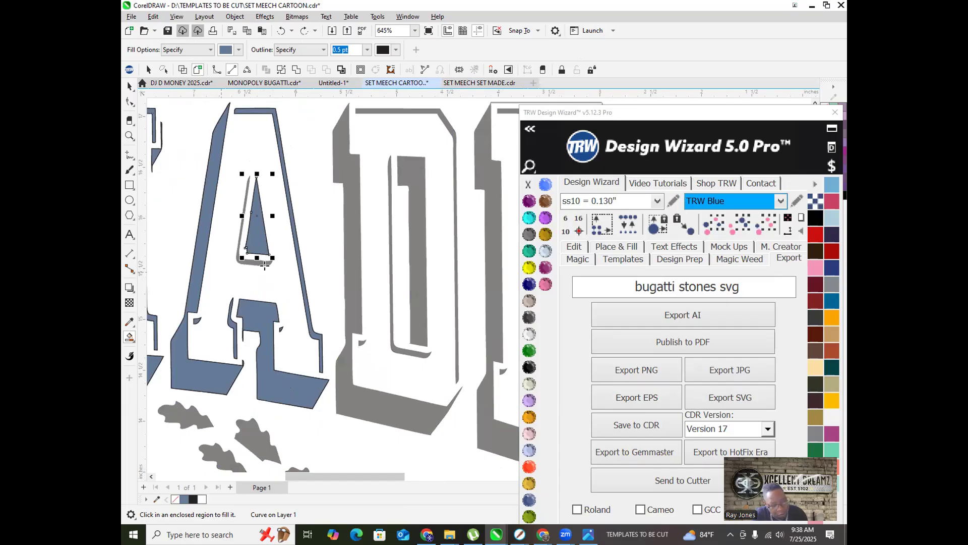
{"action": "scroll", "coordinate": [265, 266], "scroll_direction": "up", "scroll_amount": 1}
{"action": "scroll", "coordinate": [283, 257], "scroll_direction": "down", "scroll_amount": 2}
{"action": "left_click", "coordinate": [303, 241]}
{"action": "left_click", "coordinate": [352, 233]}
{"action": "scroll", "coordinate": [327, 275], "scroll_direction": "up", "scroll_amount": 4}
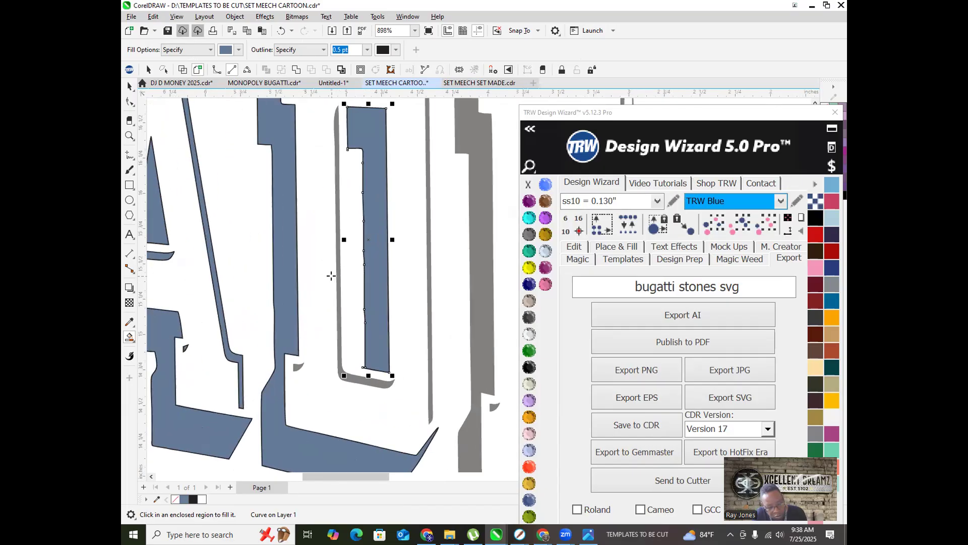
{"action": "left_click", "coordinate": [340, 260]}
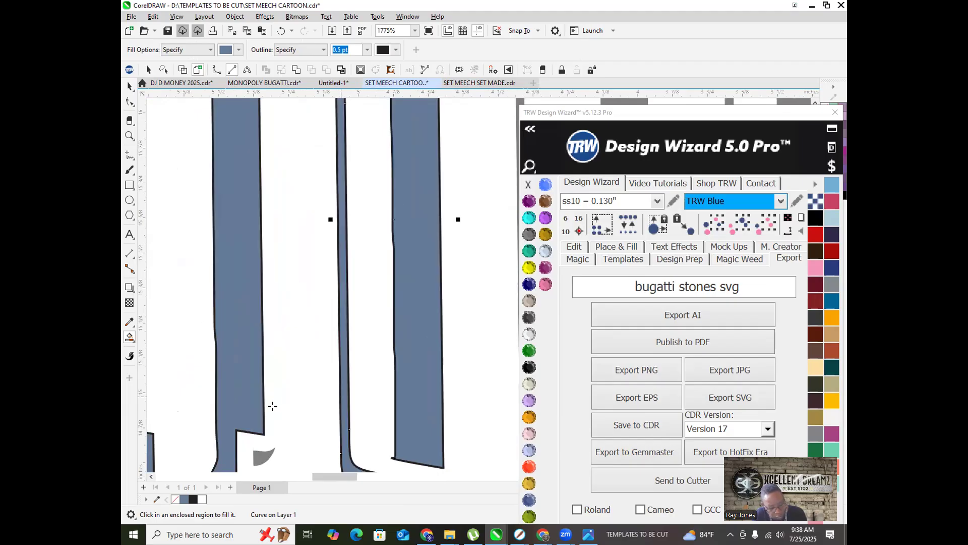
{"action": "left_click", "coordinate": [263, 455]}
{"action": "scroll", "coordinate": [205, 360], "scroll_direction": "down", "scroll_amount": 3}
{"action": "scroll", "coordinate": [321, 343], "scroll_direction": "up", "scroll_amount": 3}
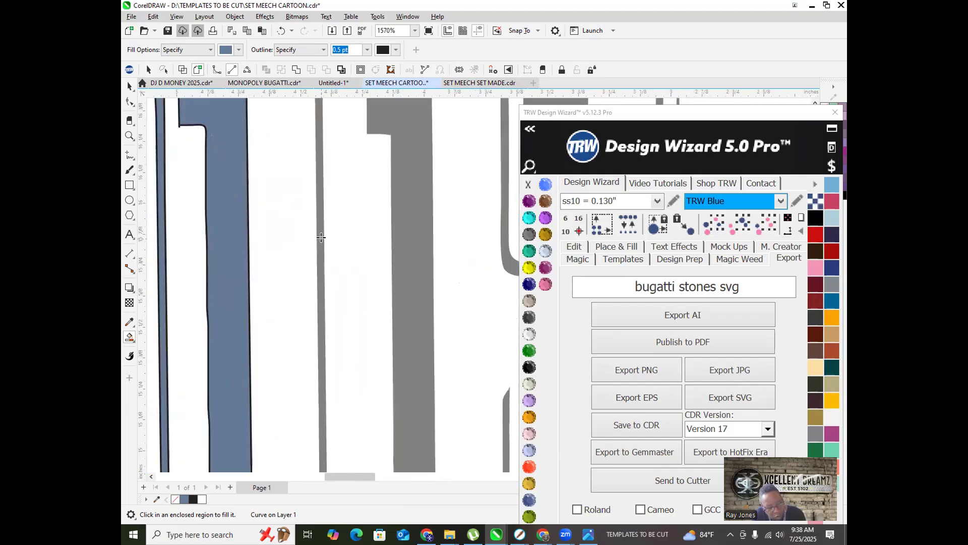
Step: Fill the E of MADE's grey strips, triangle and top quadrilateral blue
{"action": "left_click", "coordinate": [321, 236]}
{"action": "scroll", "coordinate": [404, 302], "scroll_direction": "down", "scroll_amount": 3}
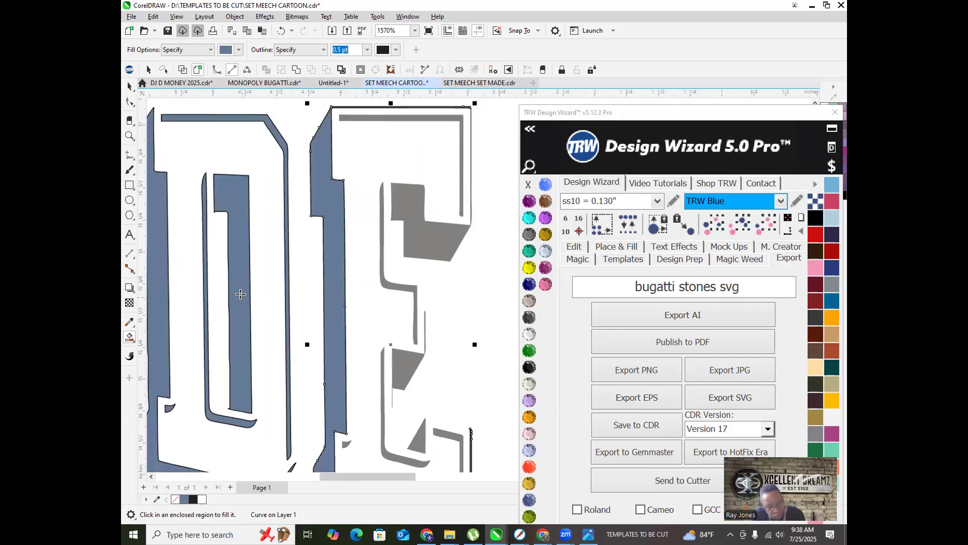
{"action": "scroll", "coordinate": [353, 339], "scroll_direction": "up", "scroll_amount": 3}
{"action": "left_click", "coordinate": [314, 320]}
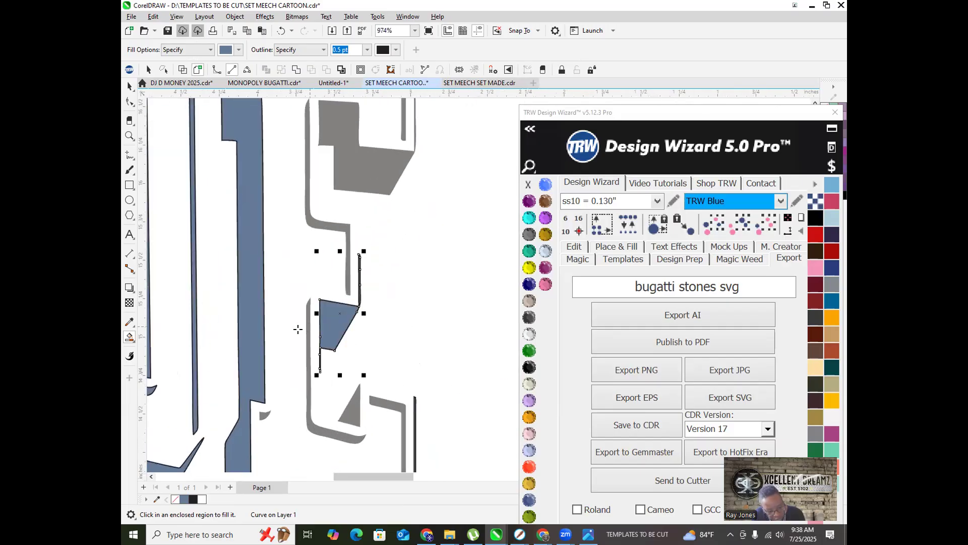
{"action": "scroll", "coordinate": [298, 329], "scroll_direction": "up", "scroll_amount": 3}
{"action": "left_click", "coordinate": [320, 294]}
{"action": "scroll", "coordinate": [307, 286], "scroll_direction": "down", "scroll_amount": 3}
{"action": "left_click", "coordinate": [262, 406]}
{"action": "left_click", "coordinate": [366, 397]}
{"action": "left_click", "coordinate": [406, 392]}
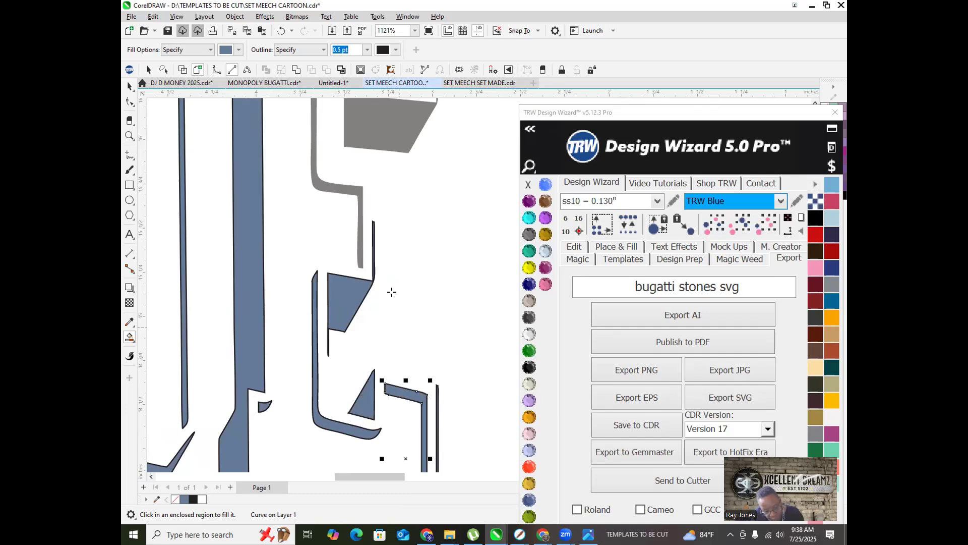
{"action": "left_click", "coordinate": [389, 129]}
{"action": "left_click", "coordinate": [318, 184]}
Step: Fill the UNIVERSITY letters V, I, E and R, including the R's hole, blue
{"action": "scroll", "coordinate": [311, 225], "scroll_direction": "down", "scroll_amount": 3}
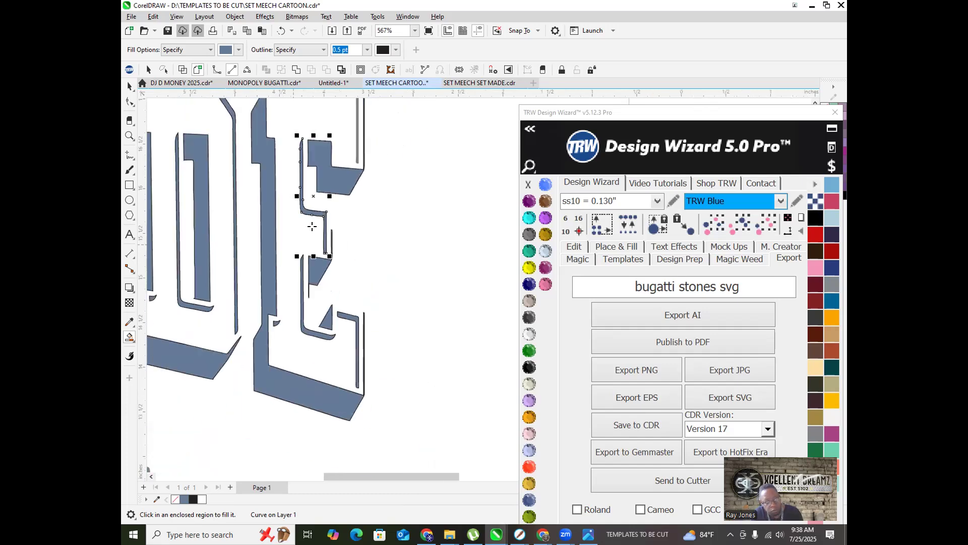
{"action": "scroll", "coordinate": [341, 137], "scroll_direction": "up", "scroll_amount": 5}
{"action": "scroll", "coordinate": [339, 147], "scroll_direction": "down", "scroll_amount": 7}
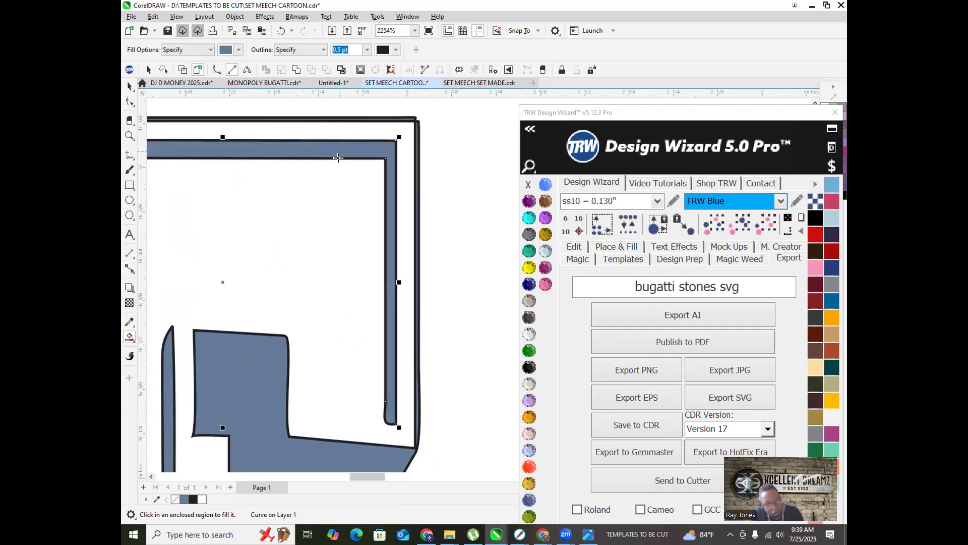
{"action": "scroll", "coordinate": [268, 315], "scroll_direction": "down", "scroll_amount": 3}
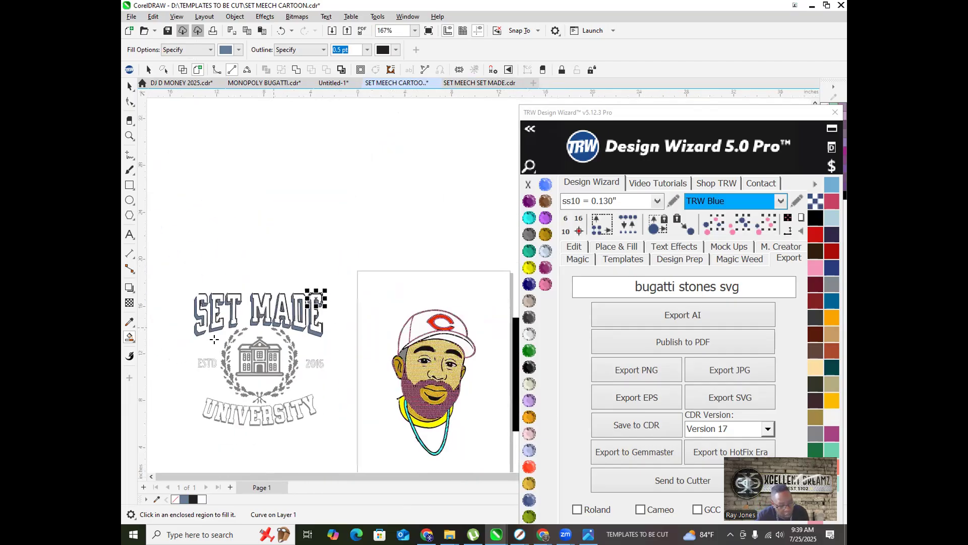
{"action": "scroll", "coordinate": [237, 302], "scroll_direction": "up", "scroll_amount": 2}
{"action": "scroll", "coordinate": [197, 315], "scroll_direction": "down", "scroll_amount": 1}
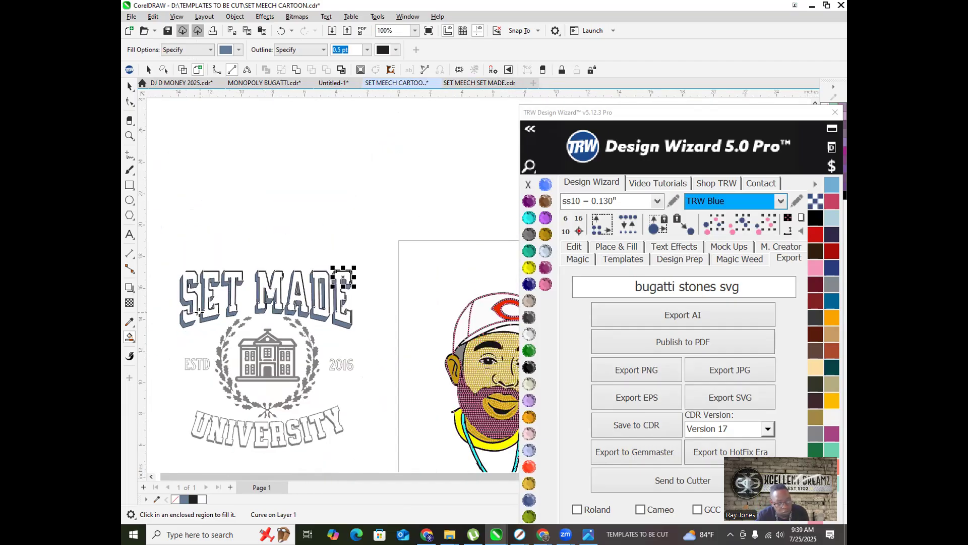
{"action": "scroll", "coordinate": [199, 312], "scroll_direction": "up", "scroll_amount": 2}
{"action": "scroll", "coordinate": [214, 278], "scroll_direction": "down", "scroll_amount": 2}
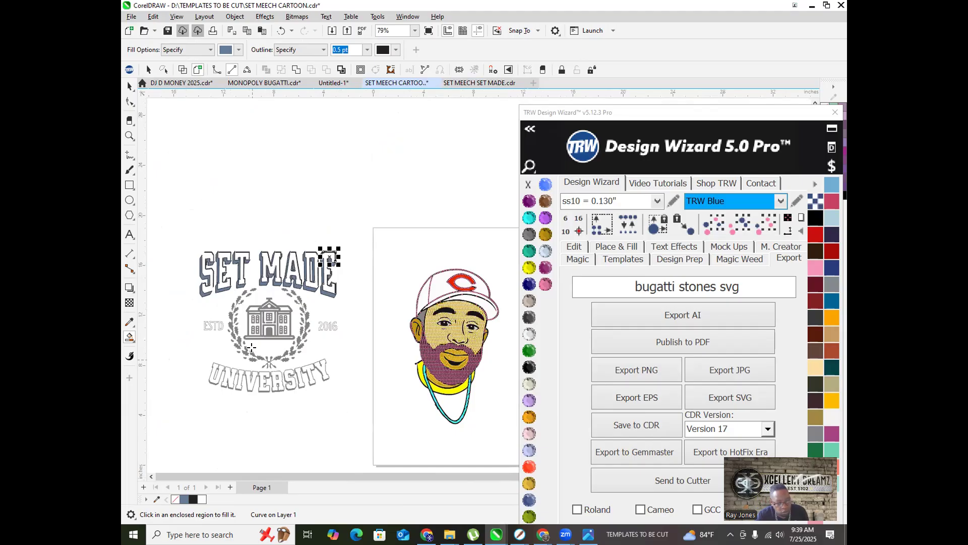
{"action": "scroll", "coordinate": [251, 347], "scroll_direction": "down", "scroll_amount": 1}
{"action": "scroll", "coordinate": [255, 338], "scroll_direction": "up", "scroll_amount": 6}
{"action": "left_click", "coordinate": [239, 322]}
{"action": "left_click", "coordinate": [184, 304]}
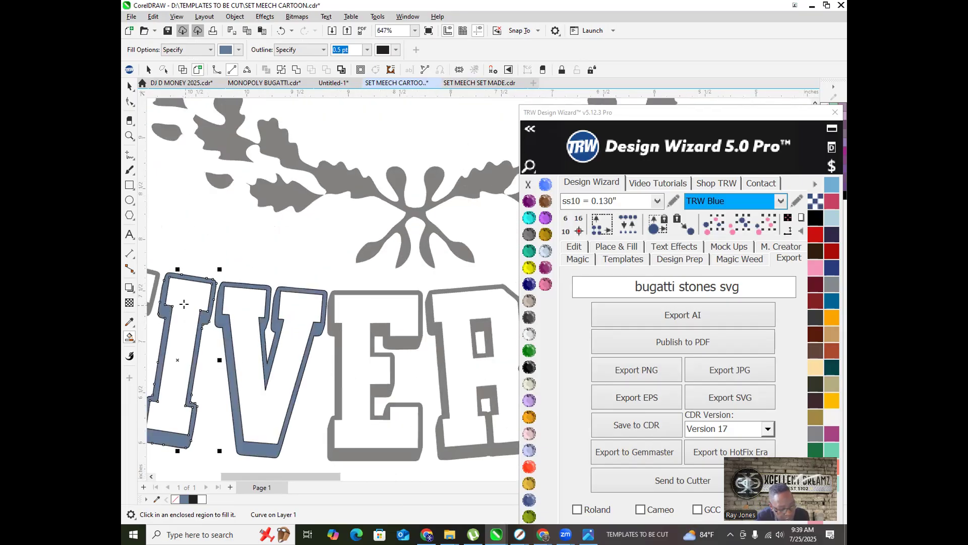
{"action": "left_click", "coordinate": [157, 274]}
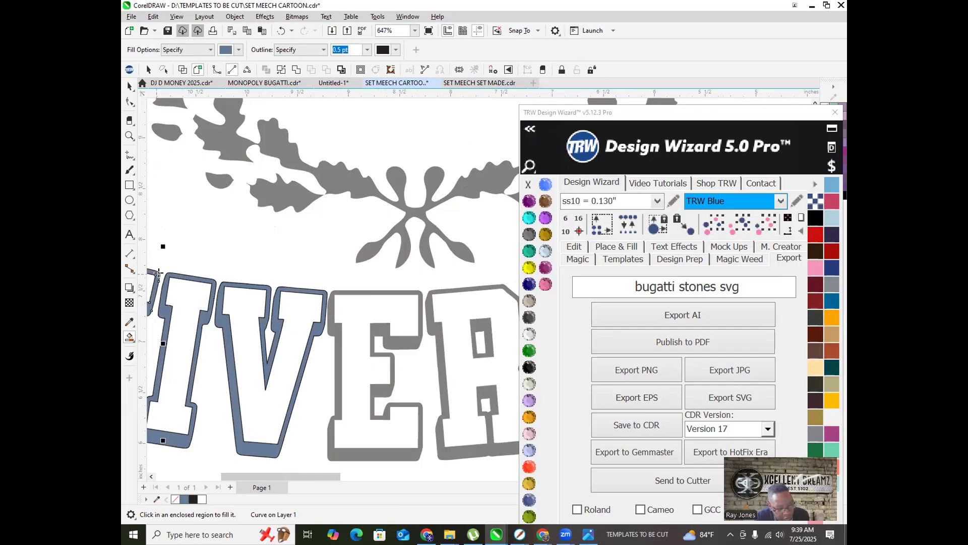
{"action": "left_click", "coordinate": [333, 331]}
{"action": "left_click", "coordinate": [432, 327]}
{"action": "left_click", "coordinate": [474, 323]}
Step: Fill the S, ITY and U outlines of UNIVERSITY blue
{"action": "scroll", "coordinate": [408, 348], "scroll_direction": "down", "scroll_amount": 4}
{"action": "scroll", "coordinate": [366, 349], "scroll_direction": "up", "scroll_amount": 2}
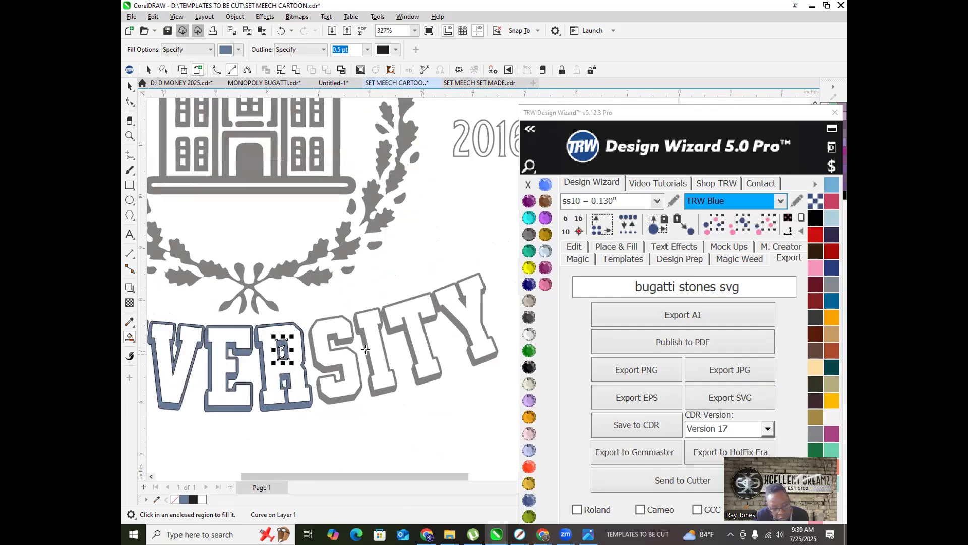
{"action": "left_click", "coordinate": [336, 341]}
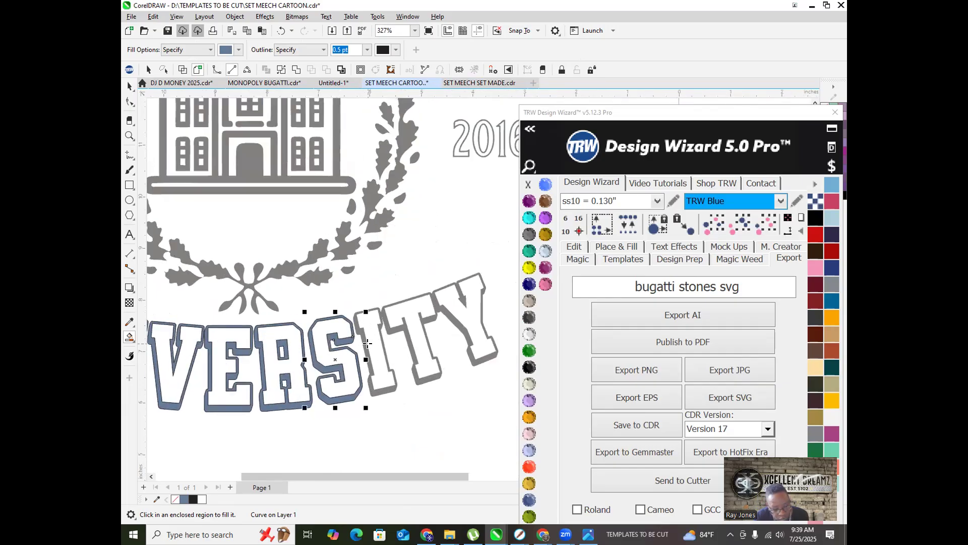
{"action": "left_click", "coordinate": [403, 331]}
{"action": "scroll", "coordinate": [456, 303], "scroll_direction": "down", "scroll_amount": 3}
{"action": "scroll", "coordinate": [206, 345], "scroll_direction": "up", "scroll_amount": 3}
{"action": "scroll", "coordinate": [205, 345], "scroll_direction": "up", "scroll_amount": 3}
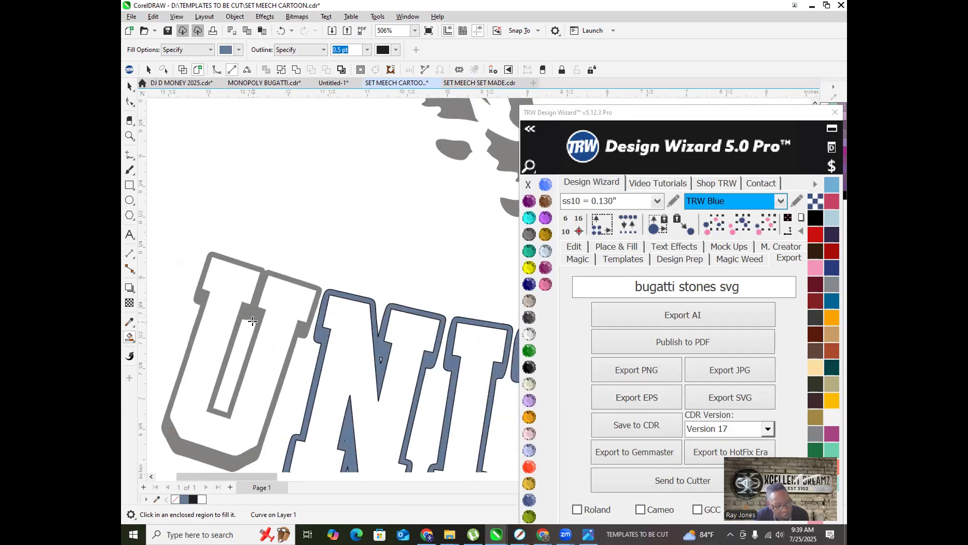
{"action": "left_click", "coordinate": [254, 309]}
{"action": "scroll", "coordinate": [173, 350], "scroll_direction": "down", "scroll_amount": 4}
{"action": "scroll", "coordinate": [172, 350], "scroll_direction": "down", "scroll_amount": 5}
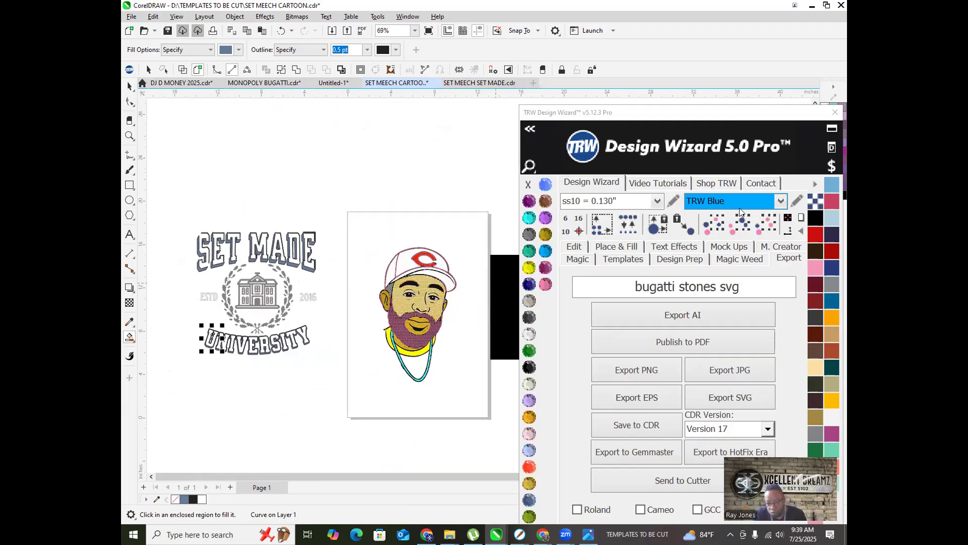
Step: Move the SET MADE design below the cartoon and combine its lettering into one shape
{"action": "scroll", "coordinate": [222, 273], "scroll_direction": "down", "scroll_amount": 1}
{"action": "left_click", "coordinate": [249, 283]}
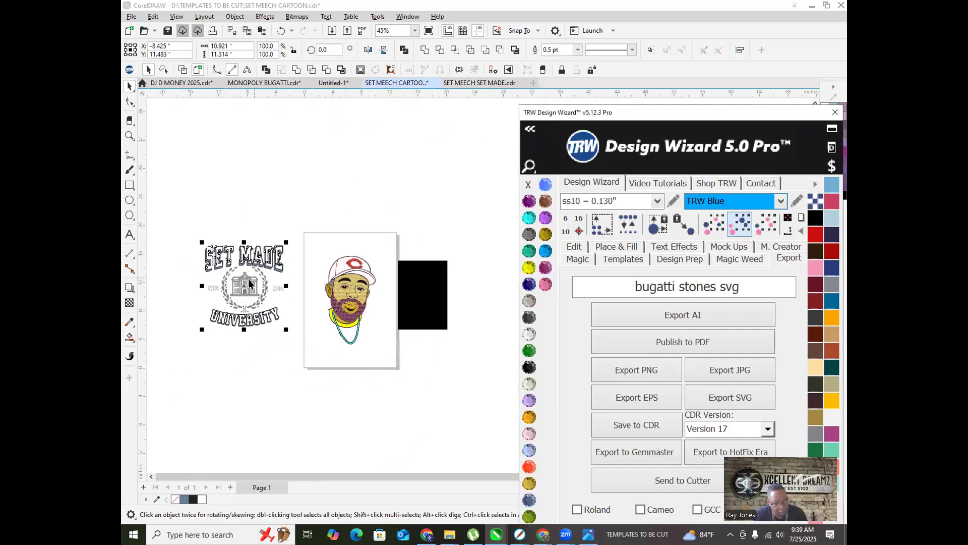
{"action": "left_click_drag", "start_coordinate": [250, 294], "coordinate": [348, 393]}
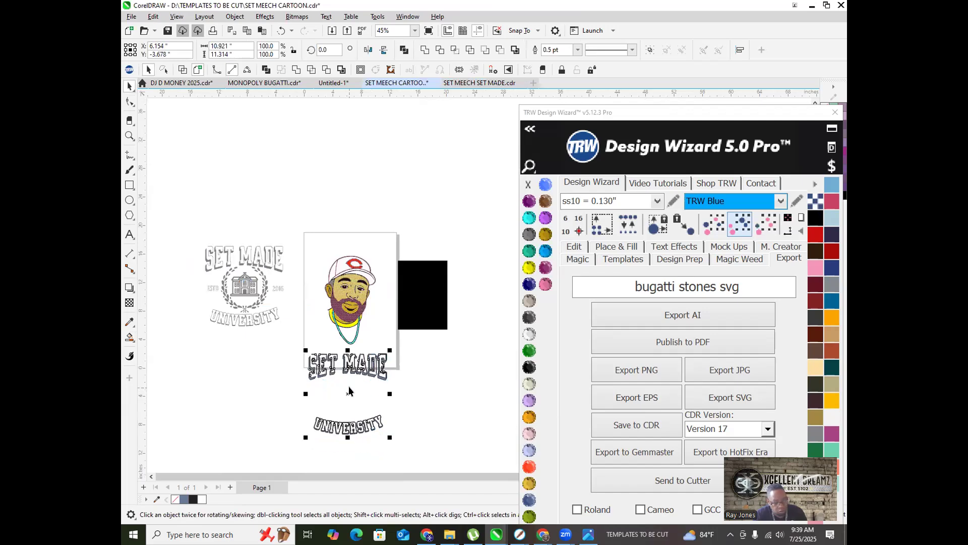
{"action": "scroll", "coordinate": [348, 391], "scroll_direction": "up", "scroll_amount": 2}
{"action": "scroll", "coordinate": [331, 314], "scroll_direction": "down", "scroll_amount": 2}
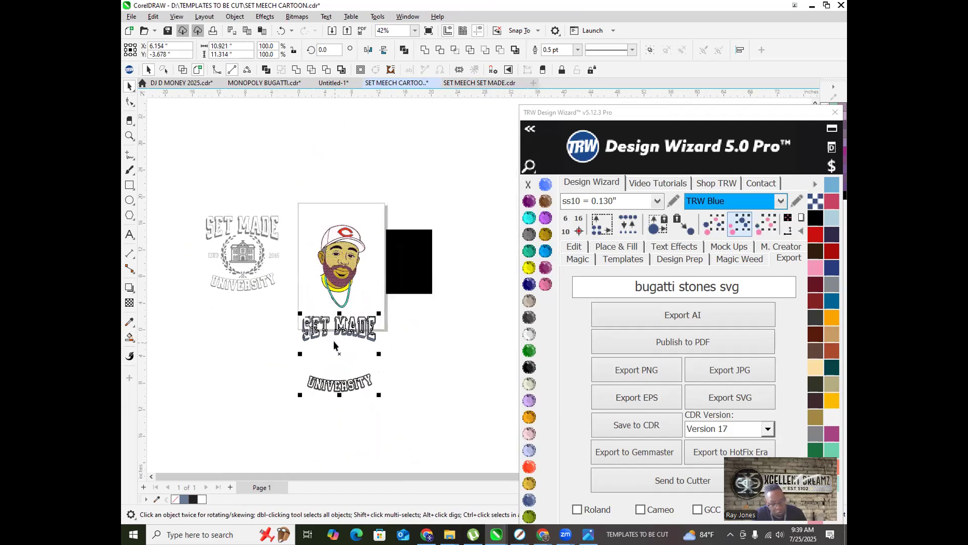
{"action": "scroll", "coordinate": [346, 348], "scroll_direction": "up", "scroll_amount": 2}
{"action": "left_click", "coordinate": [238, 286]}
{"action": "left_click_drag", "start_coordinate": [238, 286], "coordinate": [415, 347]}
{"action": "right_click", "coordinate": [371, 306]}
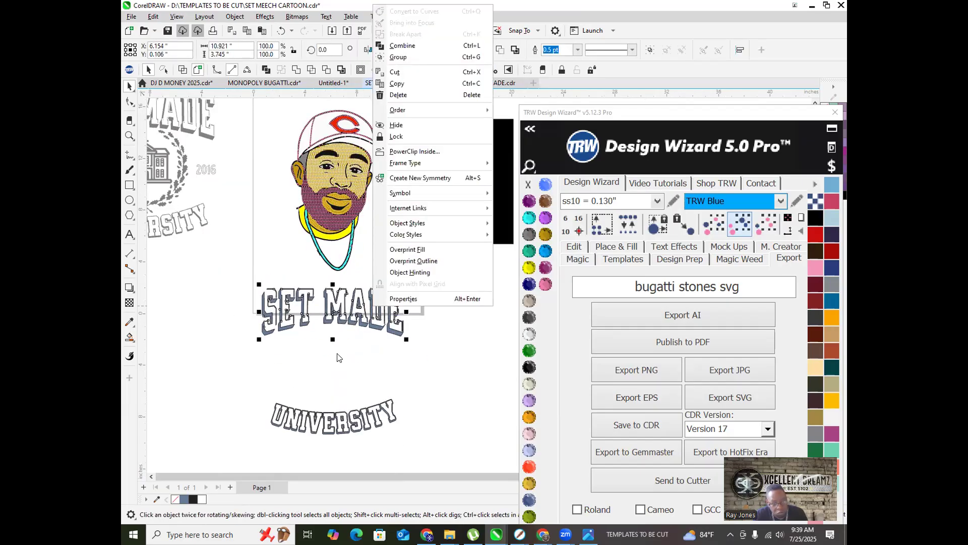
{"action": "left_click", "coordinate": [398, 47]}
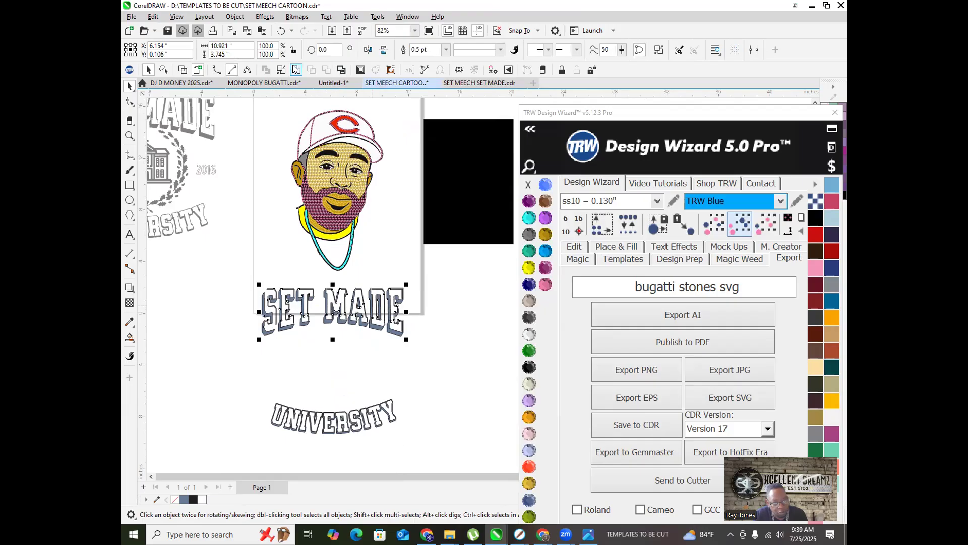
Step: Convert the UNIVERSITY lettering to a single curve and save the document
{"action": "scroll", "coordinate": [323, 311], "scroll_direction": "down", "scroll_amount": 2}
{"action": "left_click_drag", "start_coordinate": [279, 359], "coordinate": [406, 421]}
{"action": "left_click_drag", "start_coordinate": [248, 342], "coordinate": [389, 396]}
{"action": "scroll", "coordinate": [355, 383], "scroll_direction": "up", "scroll_amount": 3}
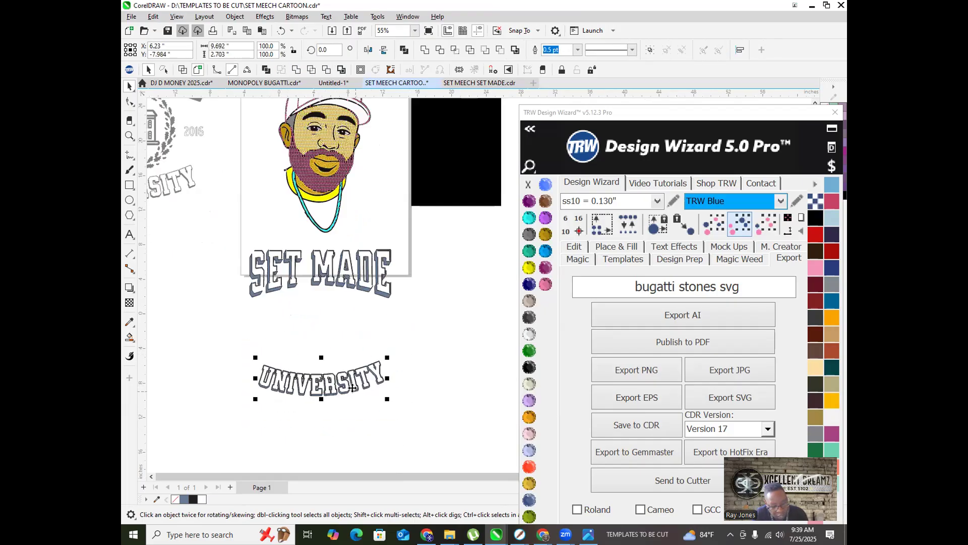
{"action": "right_click", "coordinate": [356, 355]}
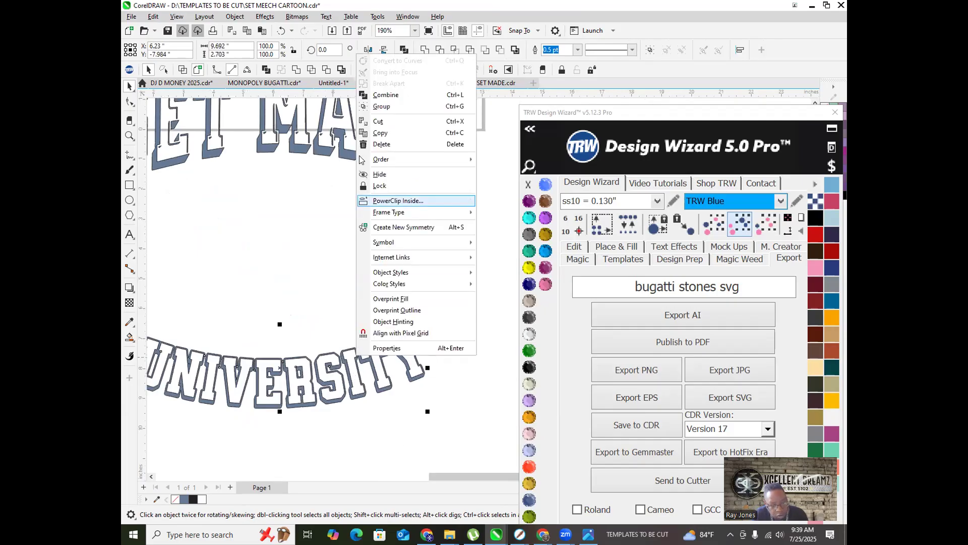
{"action": "left_click", "coordinate": [396, 97]}
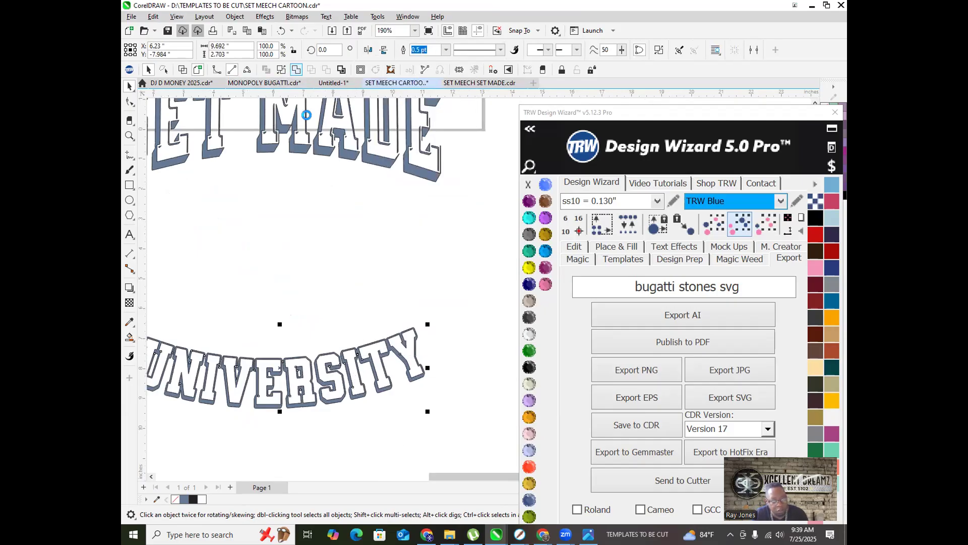
{"action": "scroll", "coordinate": [326, 375], "scroll_direction": "down", "scroll_amount": 4}
{"action": "left_click", "coordinate": [444, 336]}
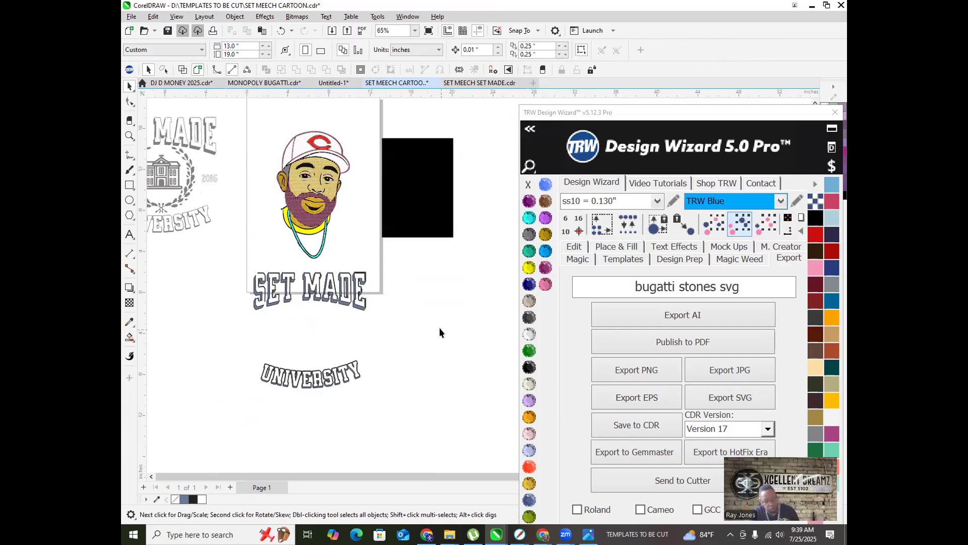
{"action": "key", "text": "ctrl+s"}
Step: Select SET MADE, UNIVERSITY and the portrait together and nudge them right
{"action": "scroll", "coordinate": [344, 392], "scroll_direction": "down", "scroll_amount": 2}
{"action": "left_click_drag", "start_coordinate": [277, 307], "coordinate": [380, 426]}
{"action": "scroll", "coordinate": [339, 278], "scroll_direction": "up", "scroll_amount": 6}
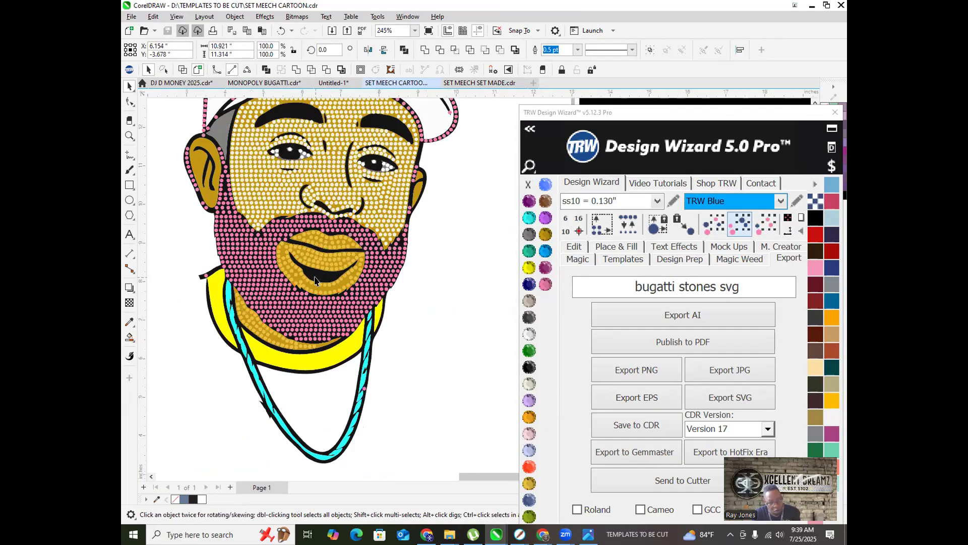
{"action": "left_click", "coordinate": [319, 279], "text": "shift"}
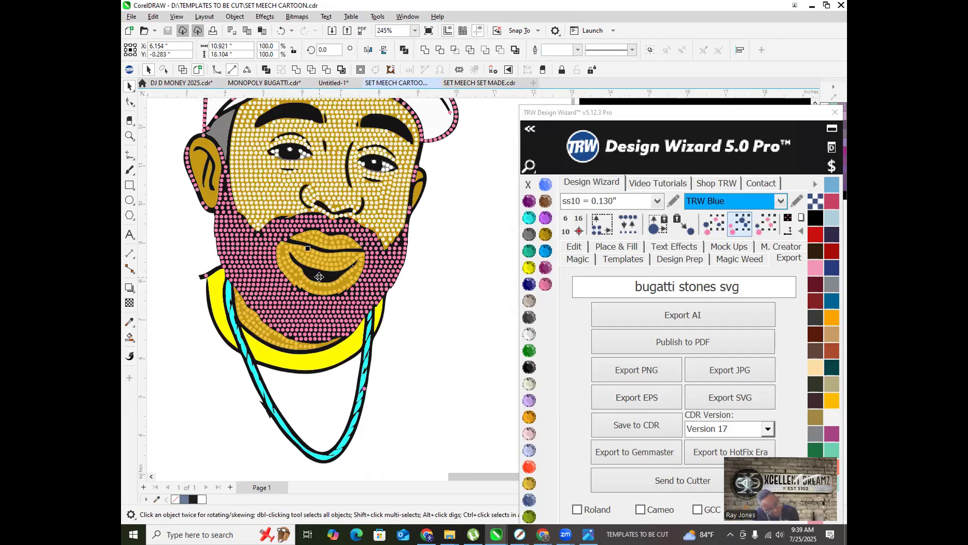
{"action": "scroll", "coordinate": [315, 281], "scroll_direction": "down", "scroll_amount": 4}
{"action": "scroll", "coordinate": [309, 286], "scroll_direction": "down", "scroll_amount": 2}
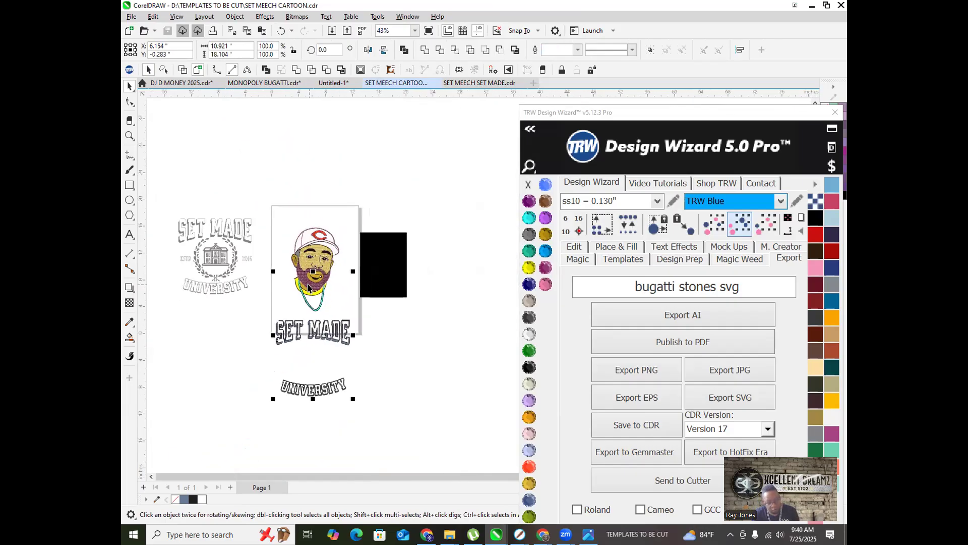
{"action": "key", "text": "Right"}
{"action": "key", "text": "Right"}
{"action": "key", "text": "Right"}
{"action": "key", "text": "Right"}
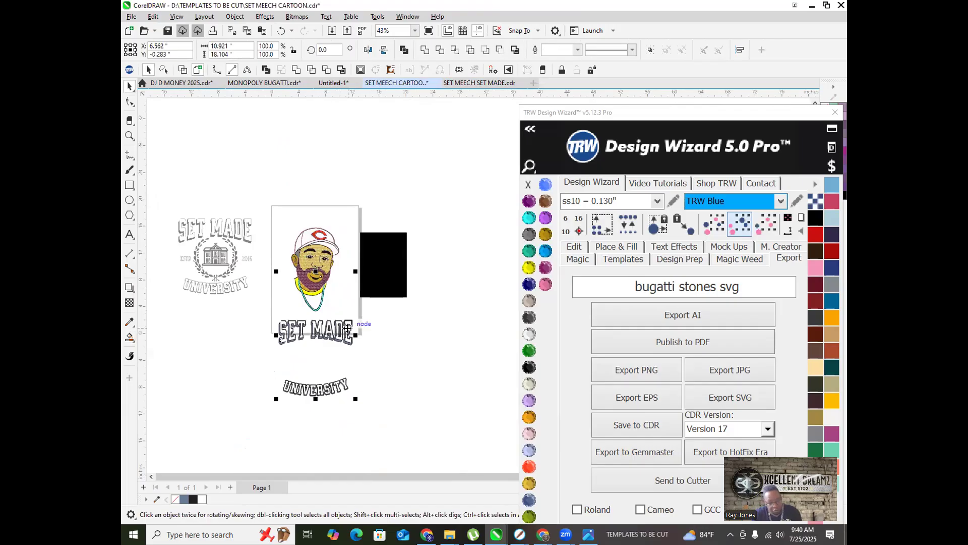
Step: Move SET MADE and UNIVERSITY onto the portrait, spacing UNIVERSITY lower, and set the Design Wizard panel aside
{"action": "left_click_drag", "start_coordinate": [362, 420], "coordinate": [257, 315]}
{"action": "scroll", "coordinate": [311, 353], "scroll_direction": "up", "scroll_amount": 1}
{"action": "left_click_drag", "start_coordinate": [311, 351], "coordinate": [396, 464]}
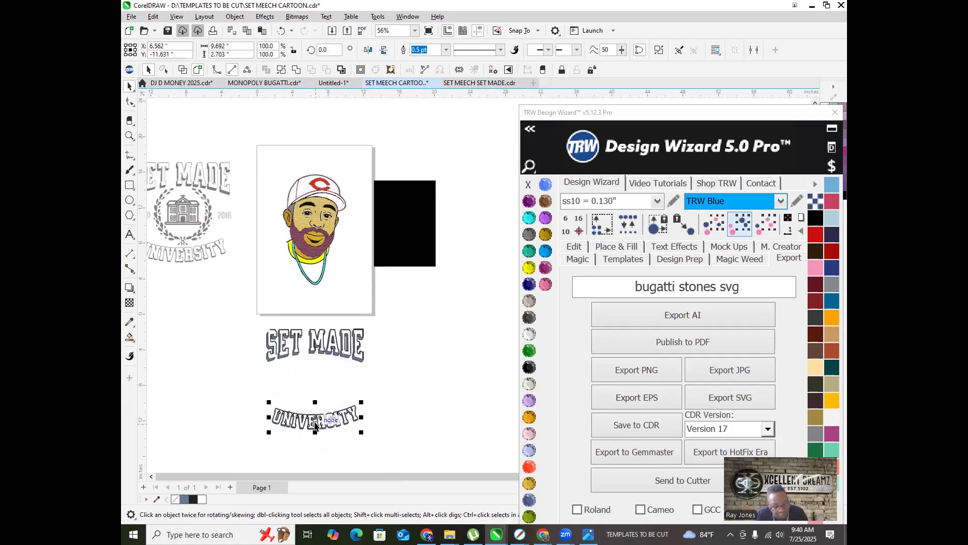
{"action": "left_click_drag", "start_coordinate": [315, 425], "coordinate": [317, 447]}
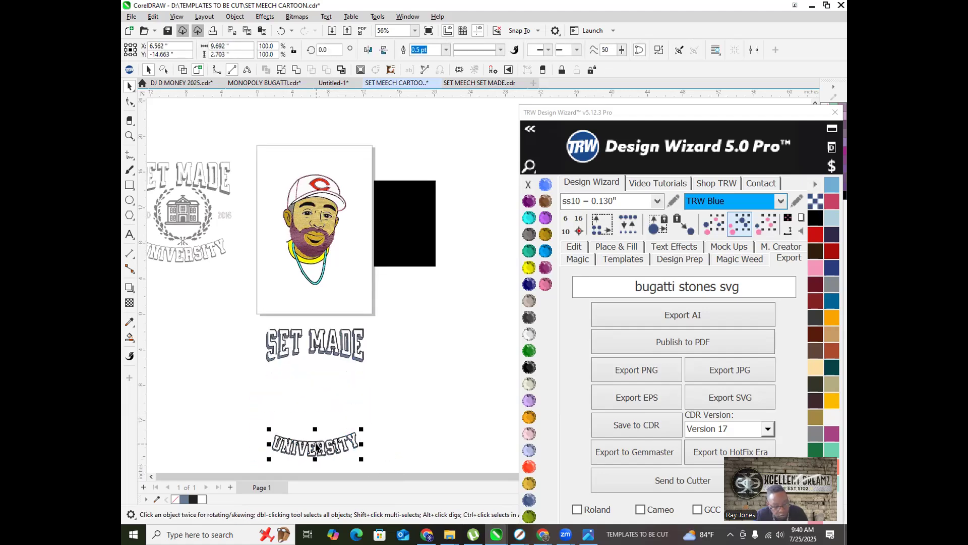
{"action": "left_click_drag", "start_coordinate": [252, 320], "coordinate": [280, 348]}
{"action": "left_click_drag", "start_coordinate": [384, 470], "coordinate": [383, 467]}
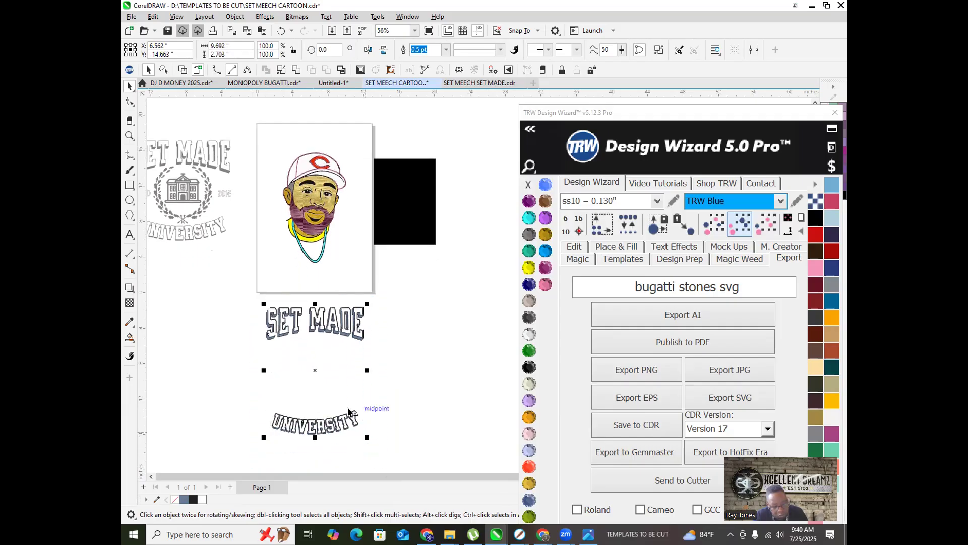
{"action": "left_click_drag", "start_coordinate": [313, 368], "coordinate": [307, 202]}
{"action": "scroll", "coordinate": [230, 286], "scroll_direction": "down", "scroll_amount": 2}
{"action": "scroll", "coordinate": [278, 261], "scroll_direction": "up", "scroll_amount": 2}
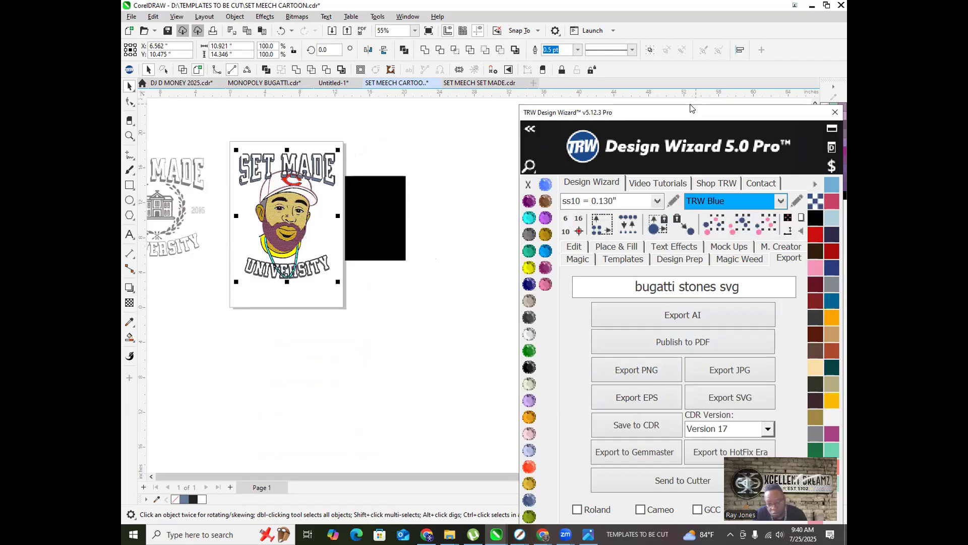
{"action": "left_click_drag", "start_coordinate": [690, 108], "coordinate": [664, 8]}
Step: Smart Fill the left and bottom laurel wreath leaves with blue
{"action": "left_click", "coordinate": [296, 303]}
{"action": "scroll", "coordinate": [272, 277], "scroll_direction": "up", "scroll_amount": 1}
{"action": "scroll", "coordinate": [312, 285], "scroll_direction": "down", "scroll_amount": 2}
{"action": "scroll", "coordinate": [285, 271], "scroll_direction": "up", "scroll_amount": 2}
{"action": "scroll", "coordinate": [350, 272], "scroll_direction": "down", "scroll_amount": 3}
{"action": "scroll", "coordinate": [212, 237], "scroll_direction": "up", "scroll_amount": 1}
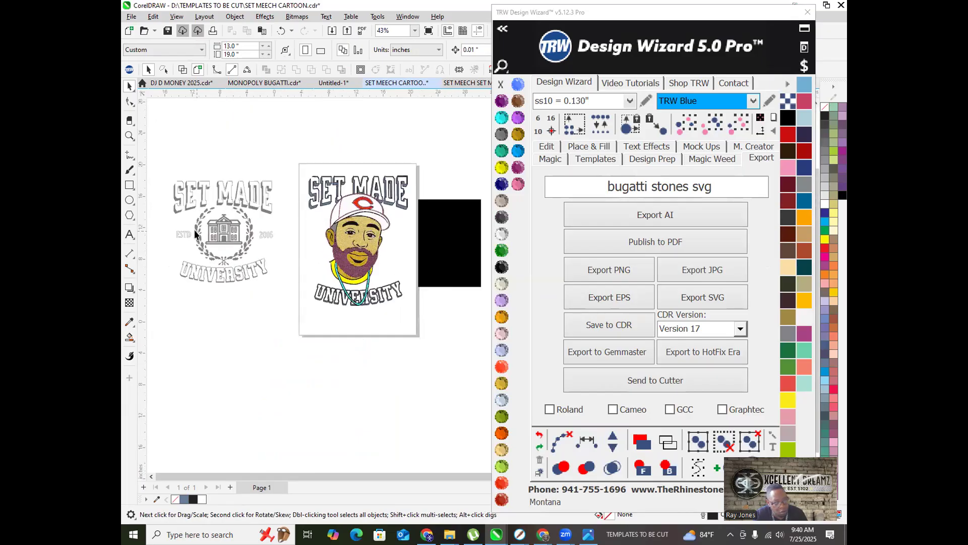
{"action": "scroll", "coordinate": [194, 232], "scroll_direction": "up", "scroll_amount": 6}
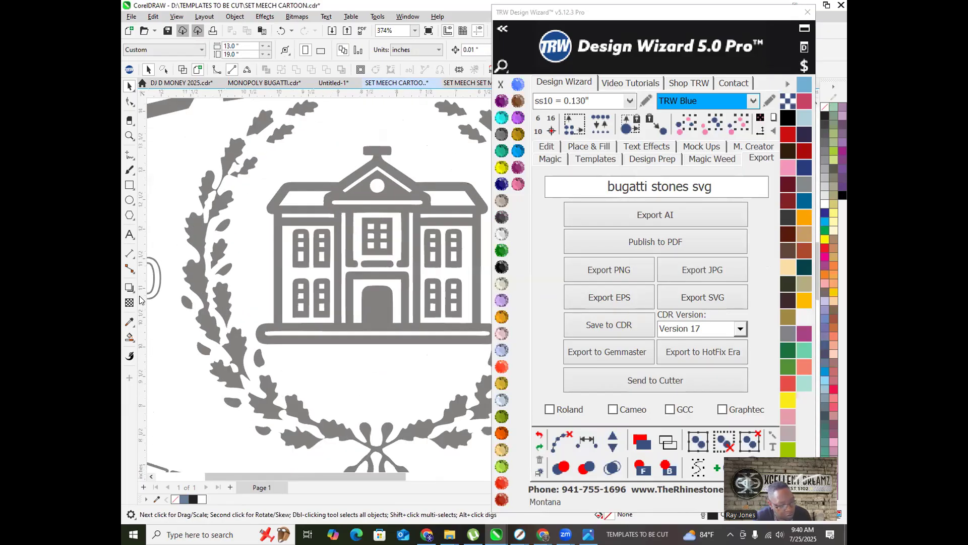
{"action": "left_click", "coordinate": [129, 337]}
{"action": "left_click", "coordinate": [204, 291]}
{"action": "left_click", "coordinate": [218, 245]}
{"action": "left_click", "coordinate": [250, 164]}
{"action": "left_click", "coordinate": [262, 119]}
{"action": "left_click", "coordinate": [302, 108]}
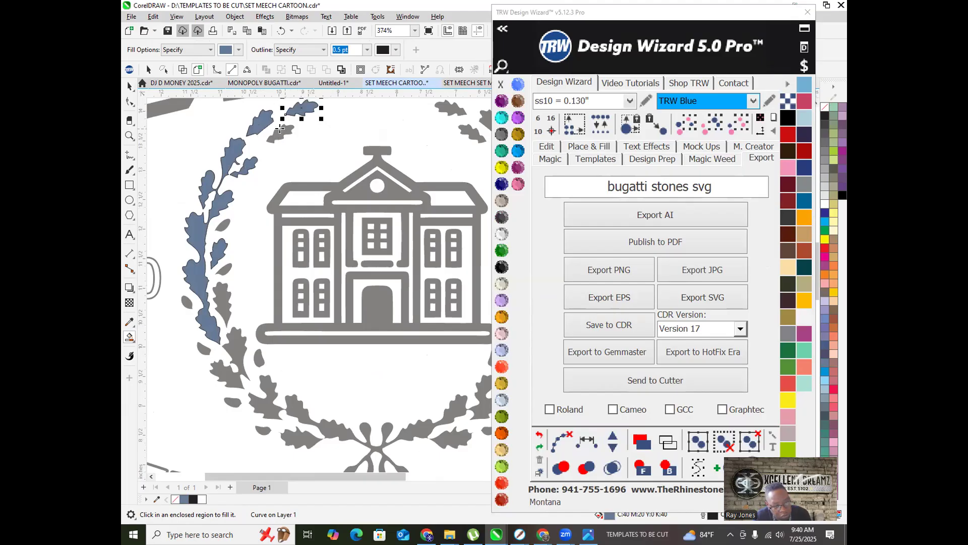
{"action": "left_click", "coordinate": [281, 130]}
{"action": "left_click", "coordinate": [222, 223]}
{"action": "left_click", "coordinate": [225, 266]}
{"action": "left_click", "coordinate": [222, 303]}
{"action": "left_click", "coordinate": [186, 299]}
{"action": "left_click", "coordinate": [232, 349]}
{"action": "left_click", "coordinate": [204, 348]}
{"action": "left_click", "coordinate": [232, 401]}
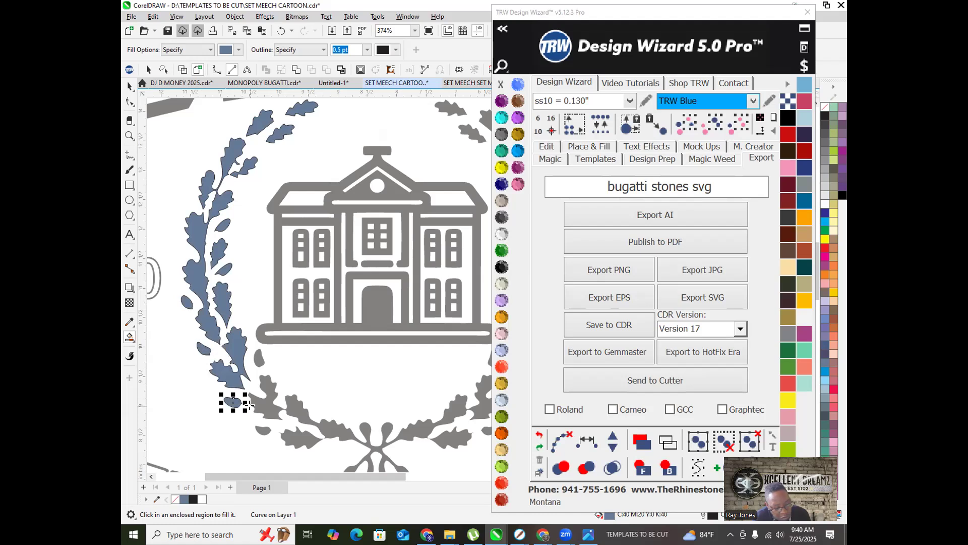
{"action": "left_click", "coordinate": [256, 373]}
{"action": "left_click", "coordinate": [260, 358]}
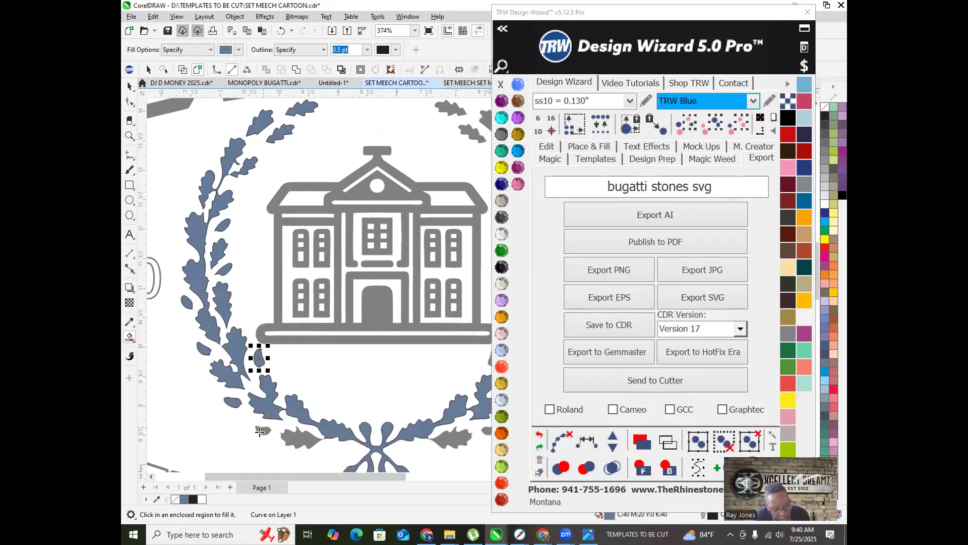
{"action": "left_click", "coordinate": [261, 428]}
{"action": "left_click", "coordinate": [302, 438]}
Step: Fill the right-side and remaining top grey wreath leaves blue
{"action": "scroll", "coordinate": [302, 438], "scroll_direction": "down", "scroll_amount": 2}
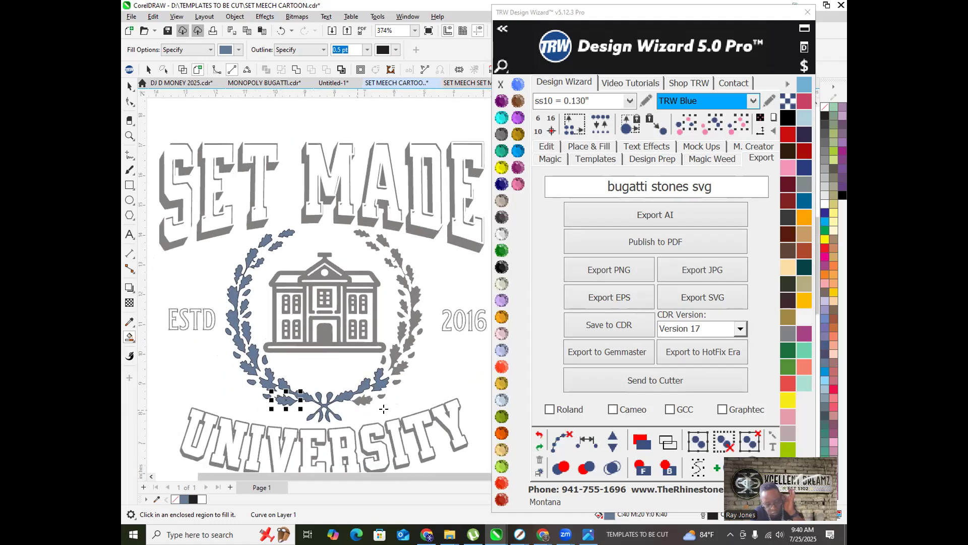
{"action": "scroll", "coordinate": [344, 386], "scroll_direction": "up", "scroll_amount": 2}
{"action": "left_click", "coordinate": [345, 386]}
{"action": "left_click", "coordinate": [411, 316]}
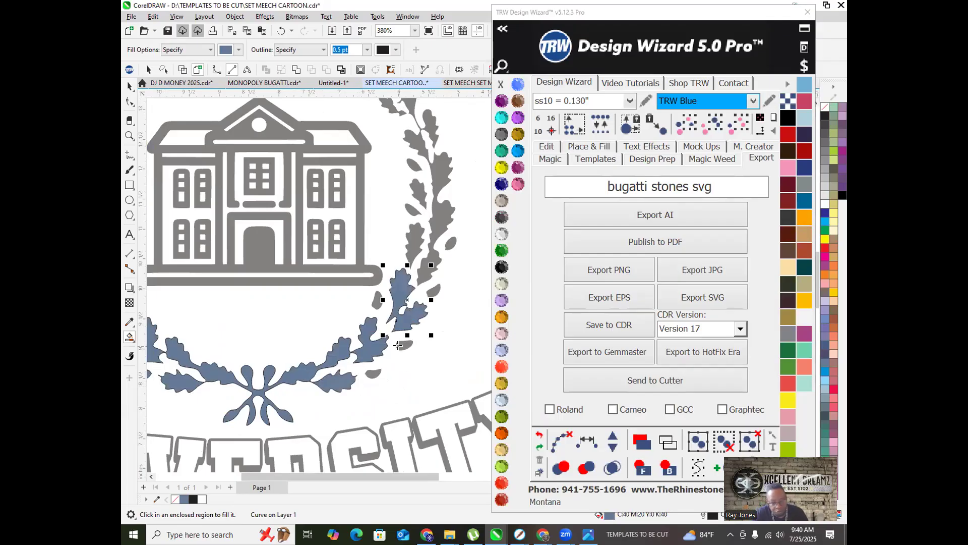
{"action": "left_click", "coordinate": [402, 345]}
{"action": "left_click", "coordinate": [378, 305]}
{"action": "left_click", "coordinate": [373, 373]}
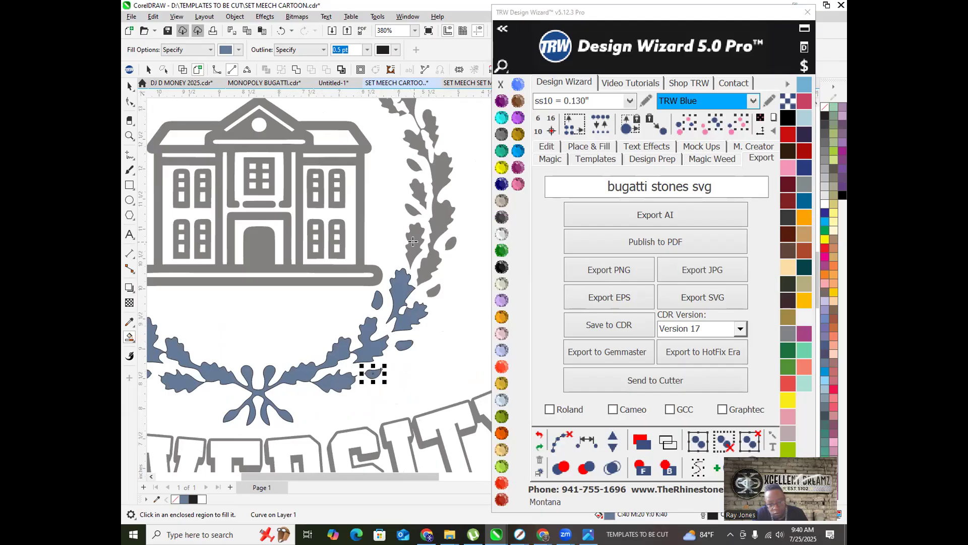
{"action": "left_click", "coordinate": [442, 218]}
{"action": "scroll", "coordinate": [423, 307], "scroll_direction": "up", "scroll_amount": 1}
{"action": "left_click", "coordinate": [440, 280]}
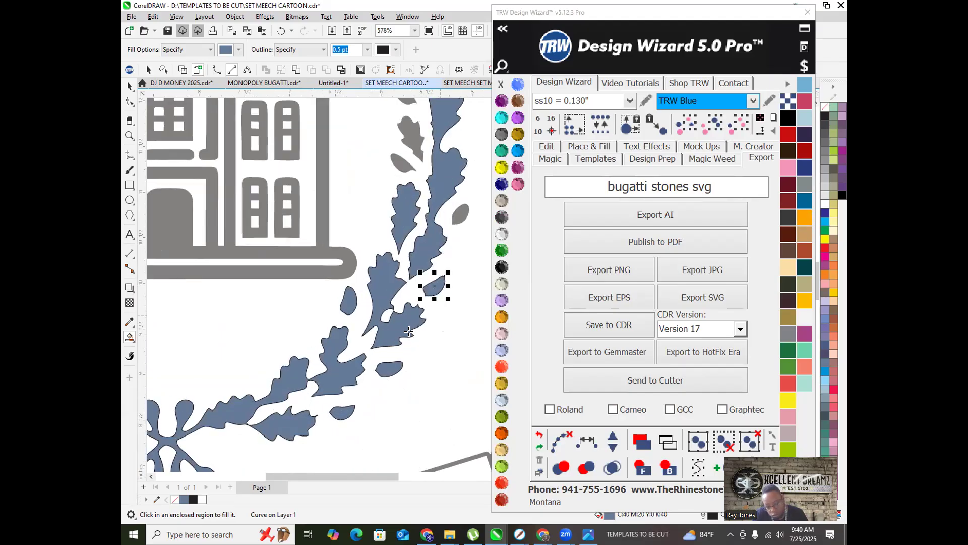
{"action": "scroll", "coordinate": [379, 403], "scroll_direction": "down", "scroll_amount": 3}
{"action": "scroll", "coordinate": [398, 286], "scroll_direction": "up", "scroll_amount": 3}
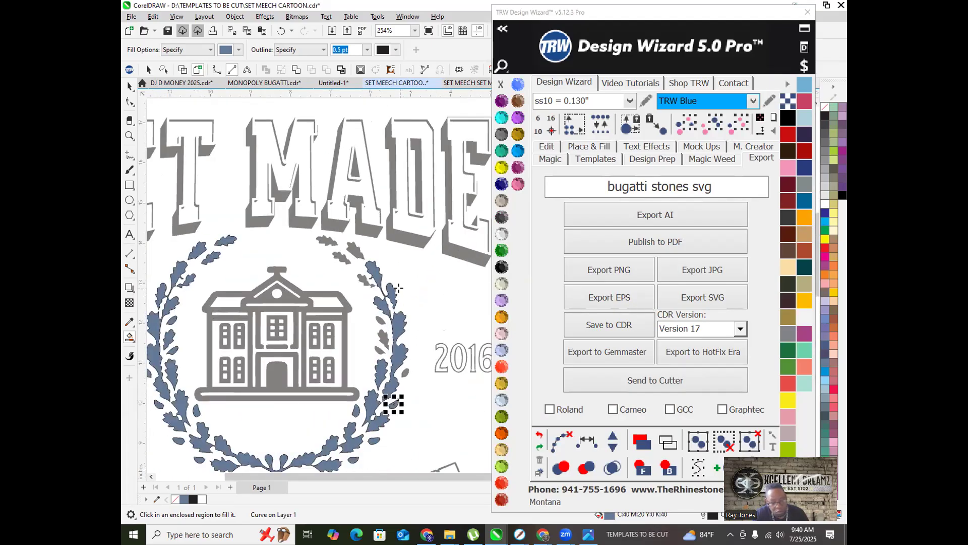
{"action": "left_click", "coordinate": [361, 292]}
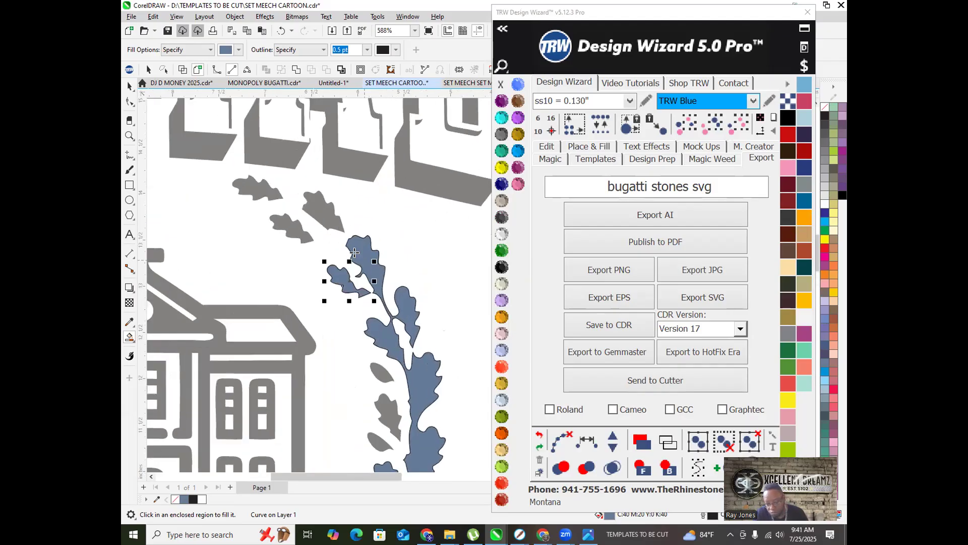
{"action": "left_click", "coordinate": [324, 215]}
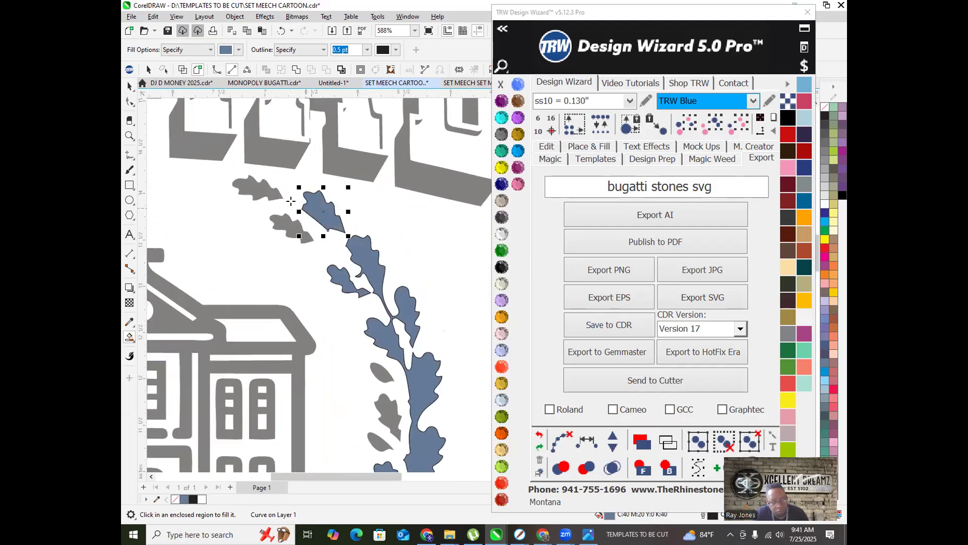
{"action": "left_click", "coordinate": [261, 190]}
{"action": "left_click", "coordinate": [301, 235]}
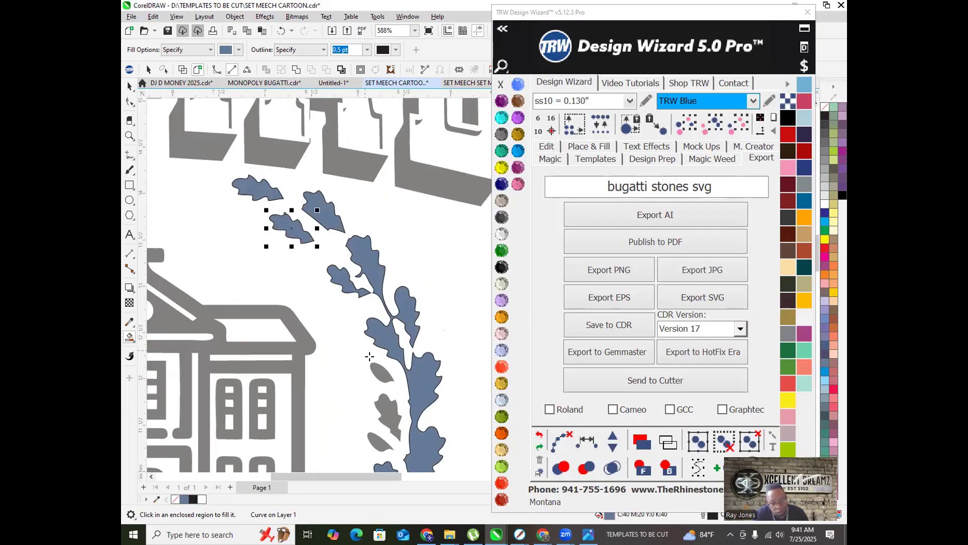
{"action": "left_click", "coordinate": [379, 372]}
{"action": "left_click", "coordinate": [386, 410]}
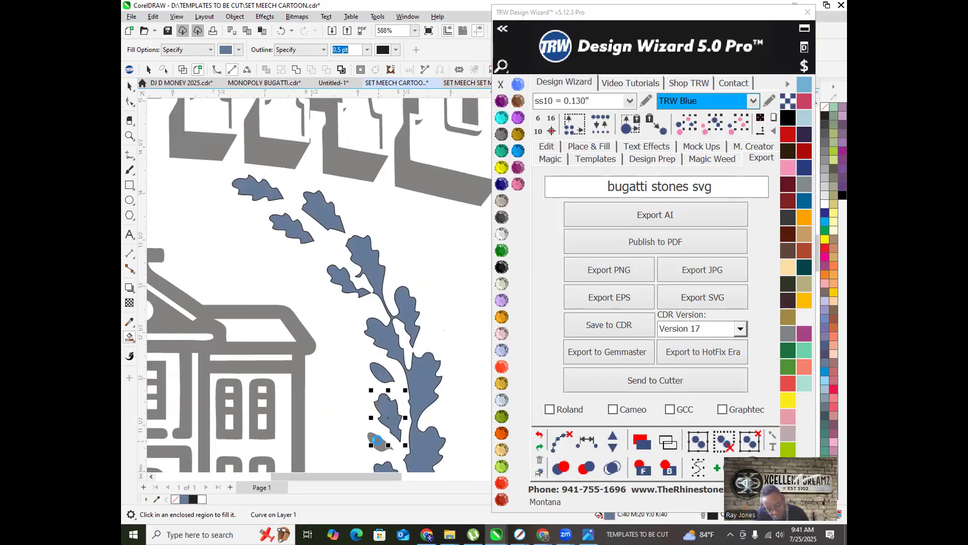
{"action": "left_click", "coordinate": [377, 440]}
{"action": "scroll", "coordinate": [392, 293], "scroll_direction": "down", "scroll_amount": 3}
{"action": "scroll", "coordinate": [394, 353], "scroll_direction": "up", "scroll_amount": 3}
{"action": "left_click", "coordinate": [409, 295]}
Step: Color the SET MADE lettering Emerald and UNIVERSITY Light Siam
{"action": "scroll", "coordinate": [405, 301], "scroll_direction": "down", "scroll_amount": 5}
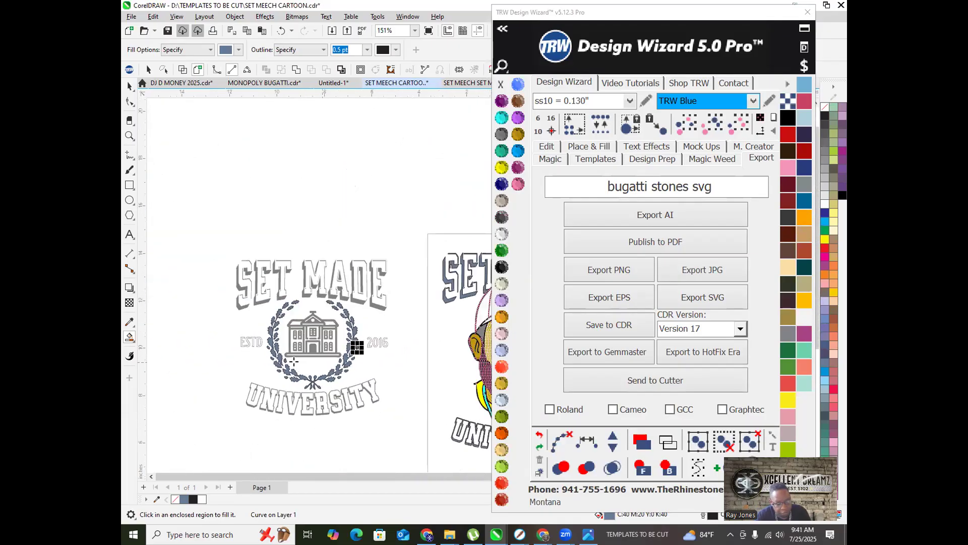
{"action": "scroll", "coordinate": [294, 361], "scroll_direction": "down", "scroll_amount": 4}
{"action": "left_click", "coordinate": [130, 86]}
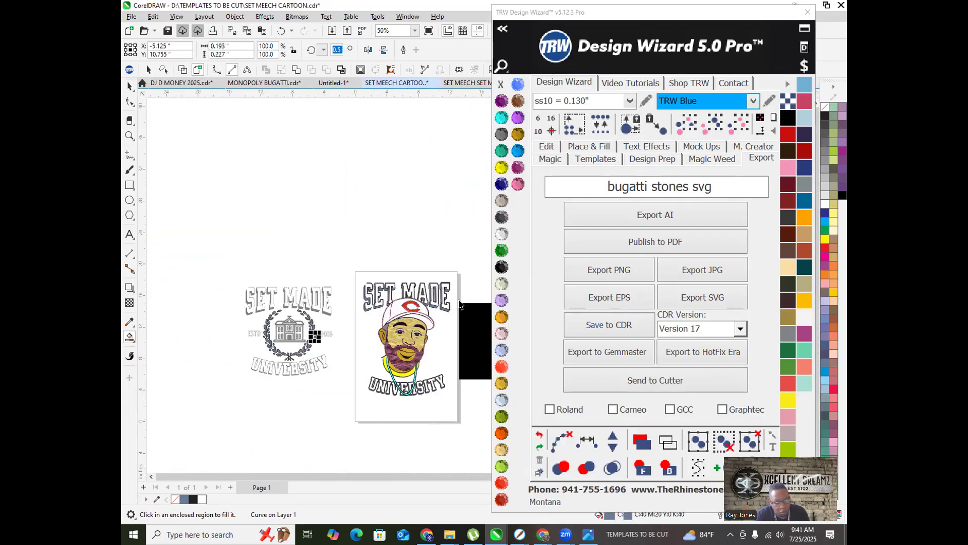
{"action": "left_click", "coordinate": [434, 293]}
{"action": "left_click", "coordinate": [501, 251]}
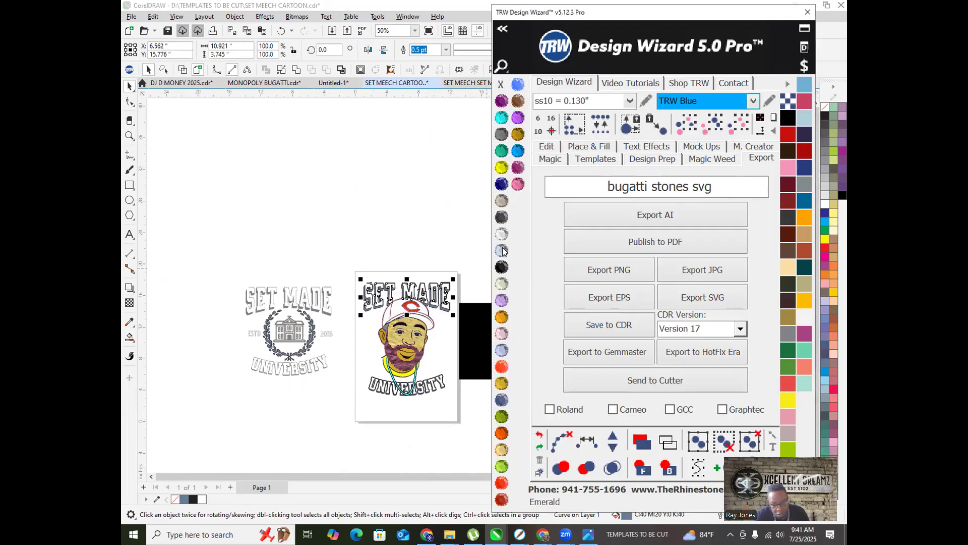
{"action": "left_click", "coordinate": [434, 386]}
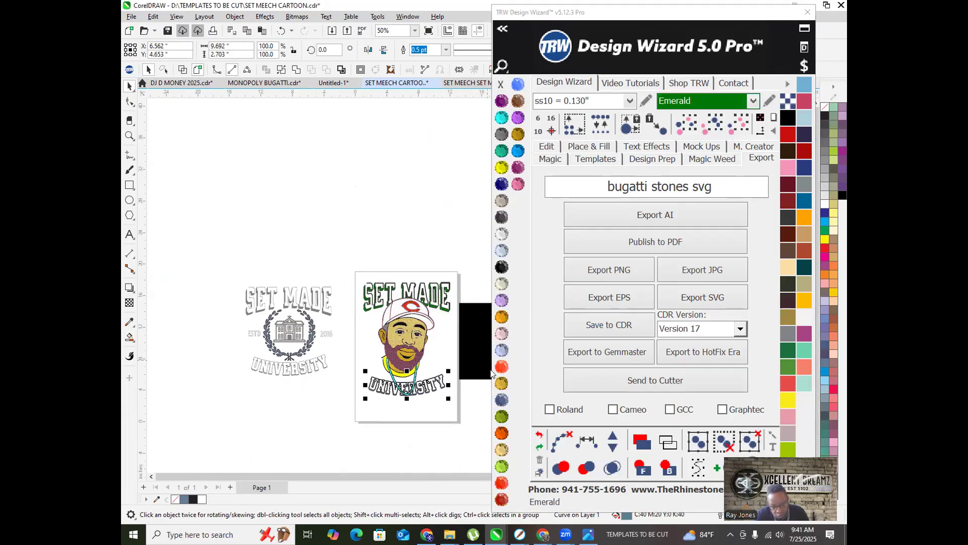
{"action": "left_click", "coordinate": [502, 367]}
Step: Select the whole laurel wreath emblem and drag it below the cartoon design
{"action": "left_click", "coordinate": [310, 330]}
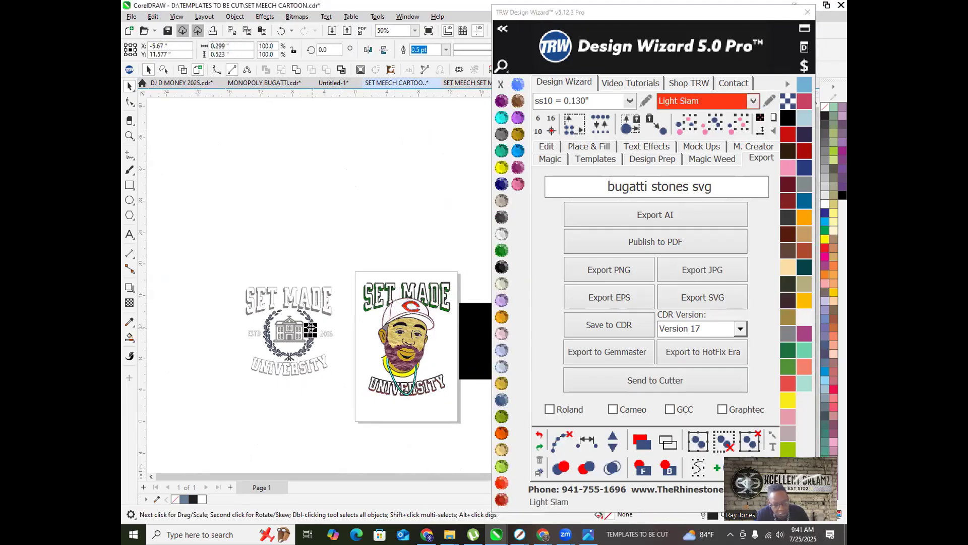
{"action": "left_click", "coordinate": [714, 130]}
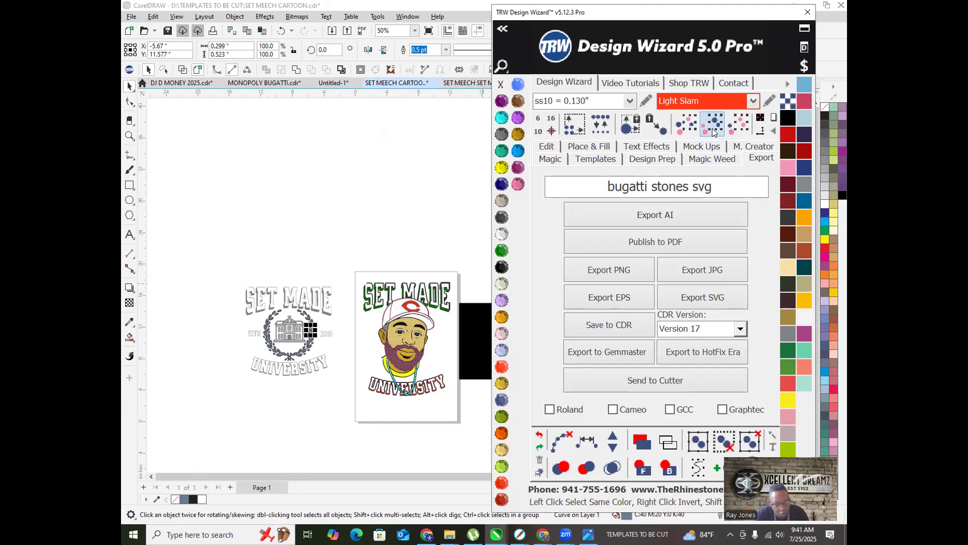
{"action": "left_click", "coordinate": [289, 334]}
{"action": "left_click_drag", "start_coordinate": [290, 334], "coordinate": [369, 431]}
{"action": "scroll", "coordinate": [413, 434], "scroll_direction": "down", "scroll_amount": 1}
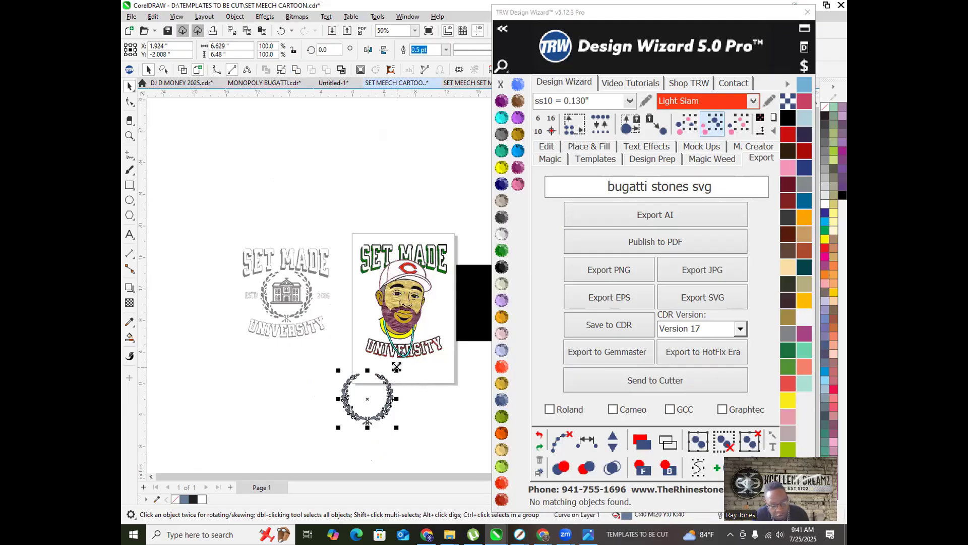
Step: Resize the laurel wreath, place it around the cartoon face, and send it behind
{"action": "left_click_drag", "start_coordinate": [394, 368], "coordinate": [417, 354]}
{"action": "left_click_drag", "start_coordinate": [421, 344], "coordinate": [413, 349]}
{"action": "left_click_drag", "start_coordinate": [409, 397], "coordinate": [442, 313]}
{"action": "left_click", "coordinate": [666, 466]}
{"action": "scroll", "coordinate": [386, 379], "scroll_direction": "up", "scroll_amount": 3}
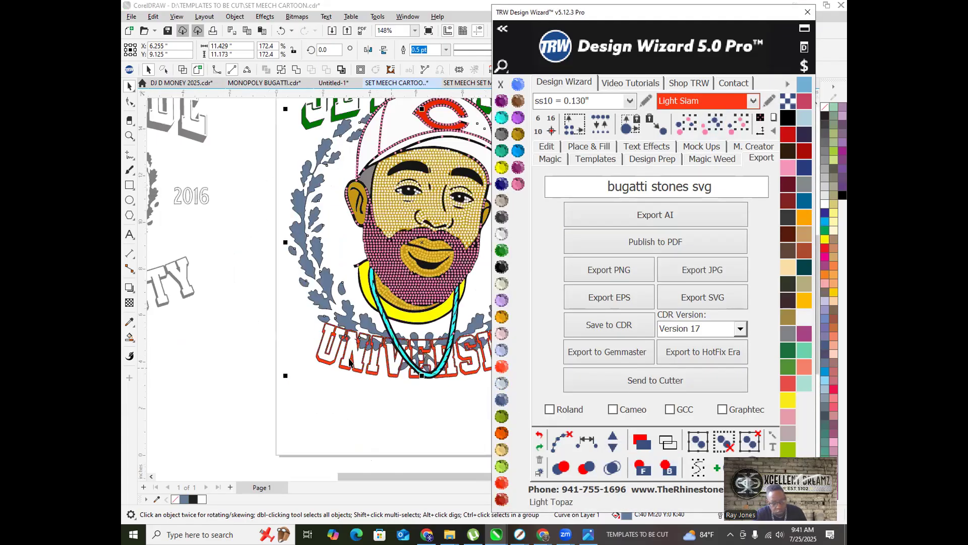
{"action": "scroll", "coordinate": [349, 361], "scroll_direction": "down", "scroll_amount": 2}
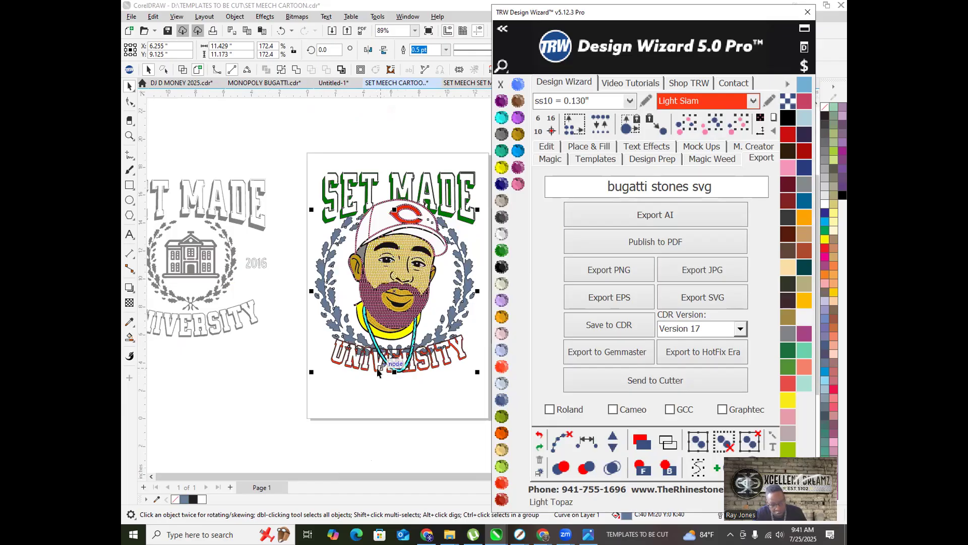
Step: Move the UNIVERSITY lettering down below the chain
{"action": "left_click", "coordinate": [361, 391]}
{"action": "left_click", "coordinate": [375, 374]}
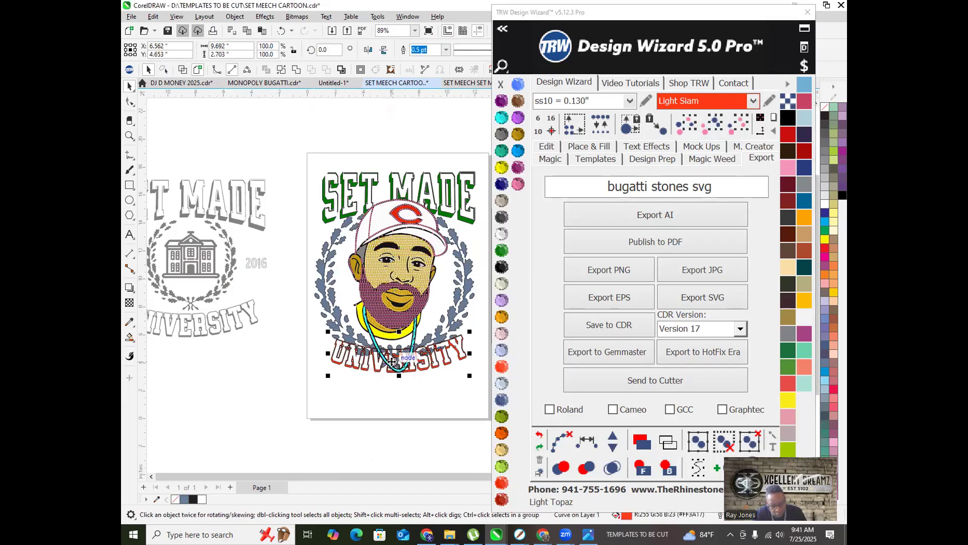
{"action": "mouse_move", "coordinate": [398, 356]}
{"action": "left_mouse_down"}
{"action": "mouse_move", "coordinate": [404, 395]}
{"action": "mouse_move", "coordinate": [402, 373]}
{"action": "left_mouse_up"}
{"action": "scroll", "coordinate": [406, 353], "scroll_direction": "up", "scroll_amount": 1}
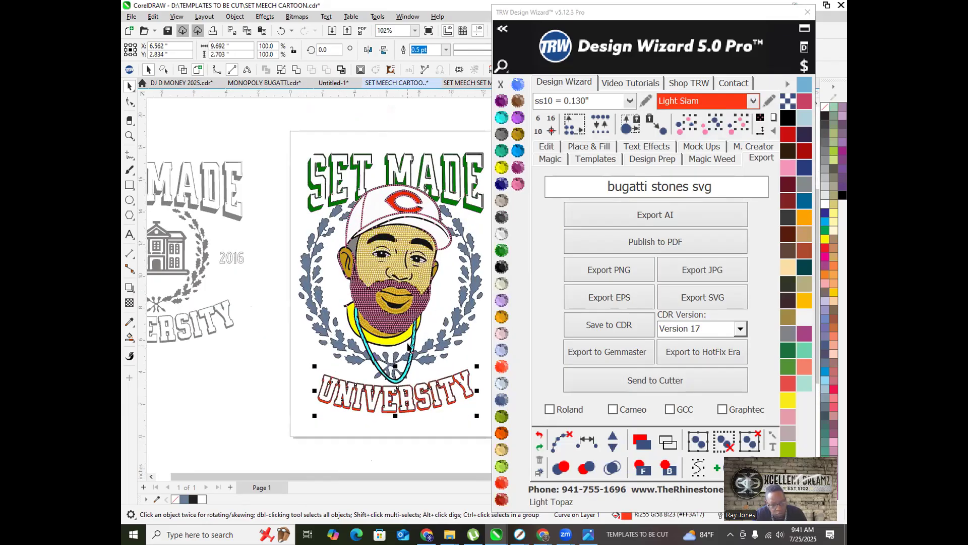
{"action": "scroll", "coordinate": [383, 322], "scroll_direction": "down", "scroll_amount": 4}
{"action": "scroll", "coordinate": [396, 252], "scroll_direction": "up", "scroll_amount": 4}
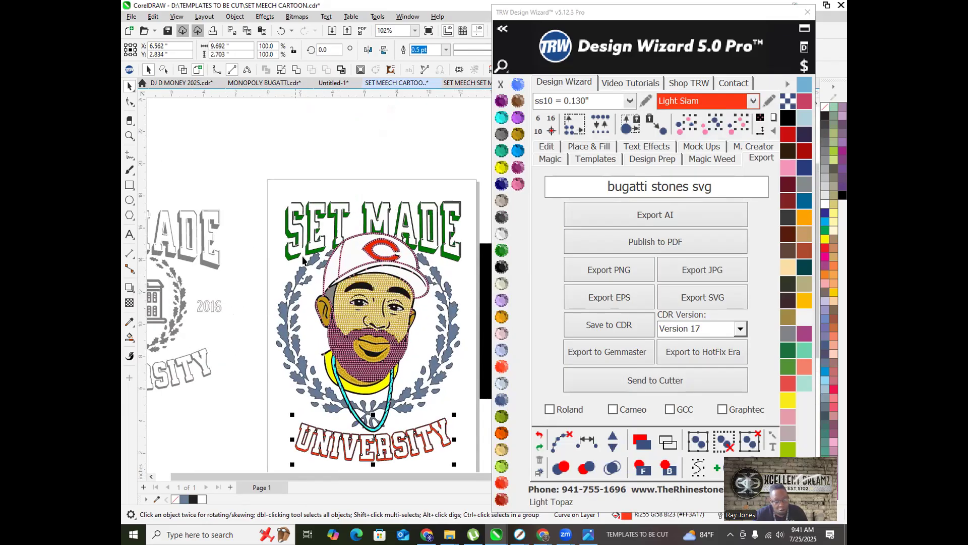
{"action": "scroll", "coordinate": [298, 273], "scroll_direction": "down", "scroll_amount": 2}
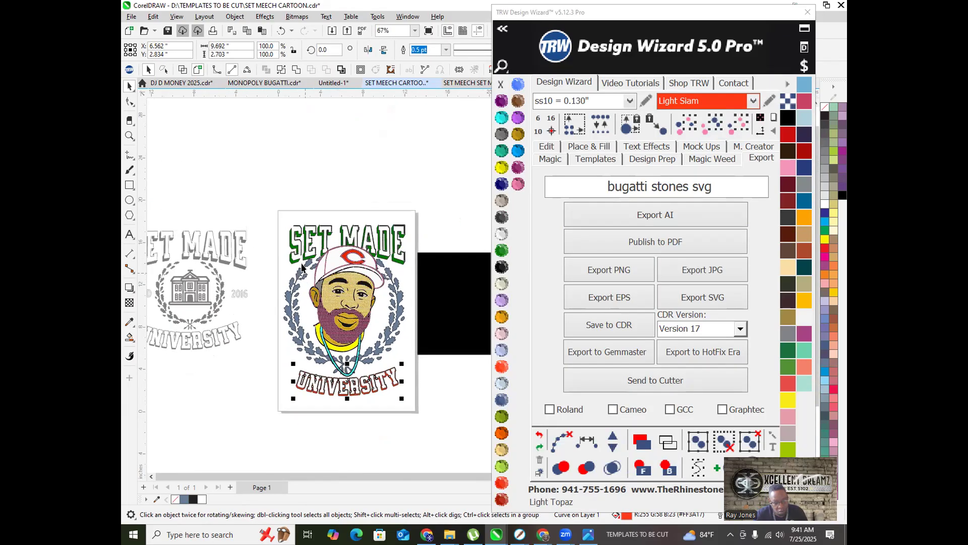
{"action": "left_click", "coordinate": [342, 233]}
Step: Raise SET MADE slightly, then try lowering the whole design and undo that move
{"action": "left_click_drag", "start_coordinate": [342, 233], "coordinate": [342, 217]}
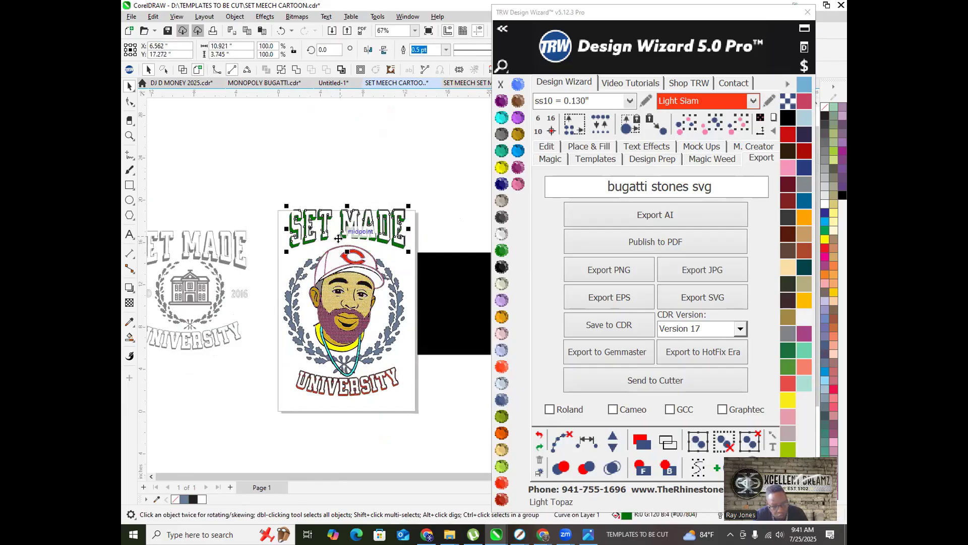
{"action": "scroll", "coordinate": [339, 223], "scroll_direction": "up", "scroll_amount": 3}
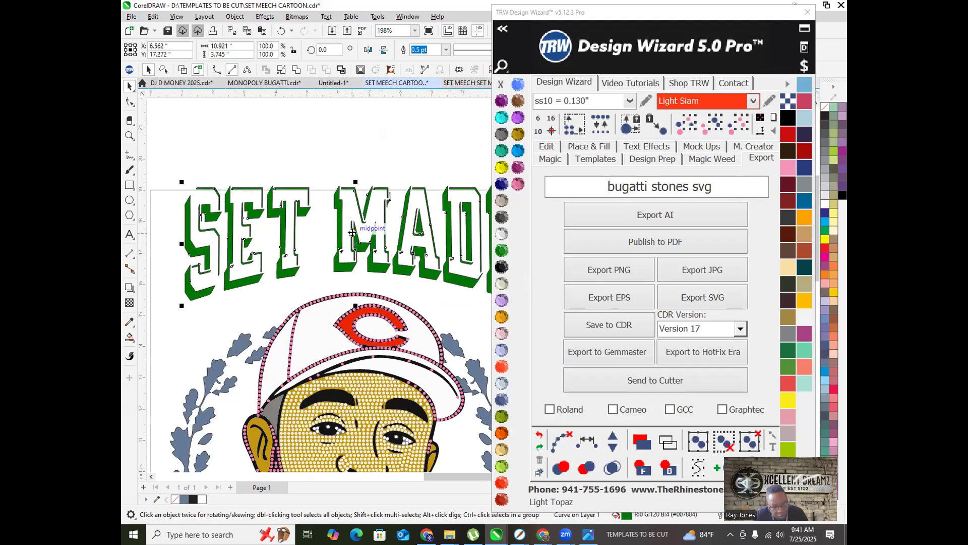
{"action": "left_click_drag", "start_coordinate": [354, 242], "coordinate": [355, 250]}
{"action": "scroll", "coordinate": [354, 250], "scroll_direction": "down", "scroll_amount": 3}
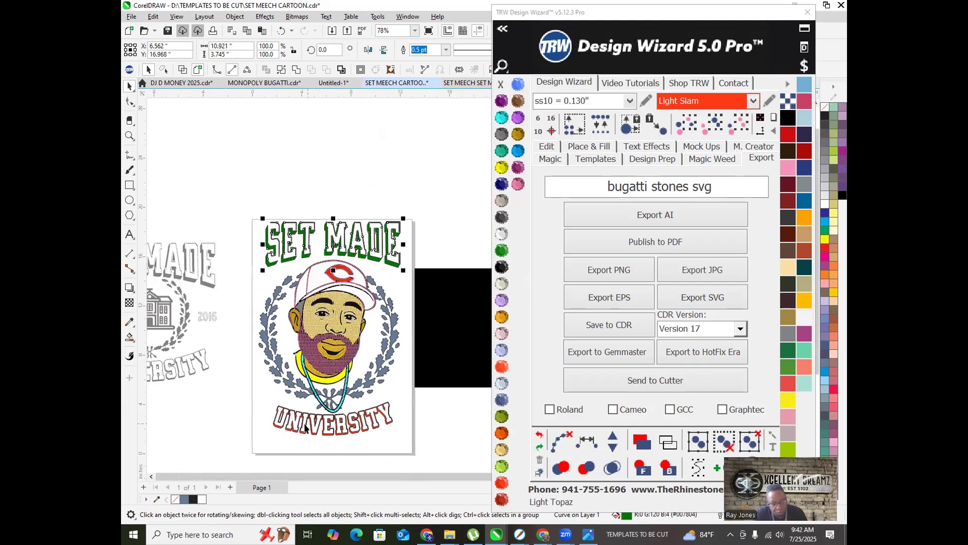
{"action": "left_click_drag", "start_coordinate": [253, 200], "coordinate": [408, 447]}
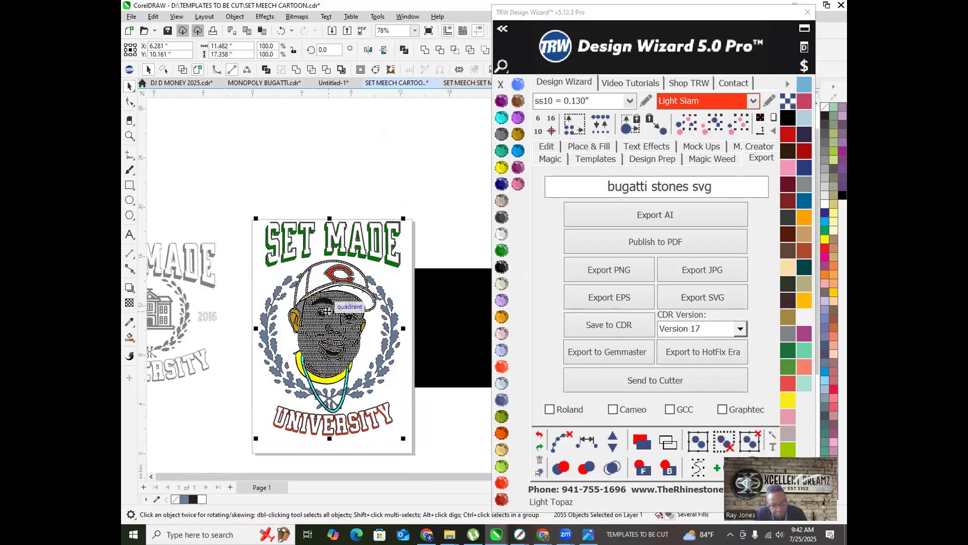
{"action": "left_click_drag", "start_coordinate": [329, 308], "coordinate": [330, 313]}
{"action": "left_click", "coordinate": [277, 205]}
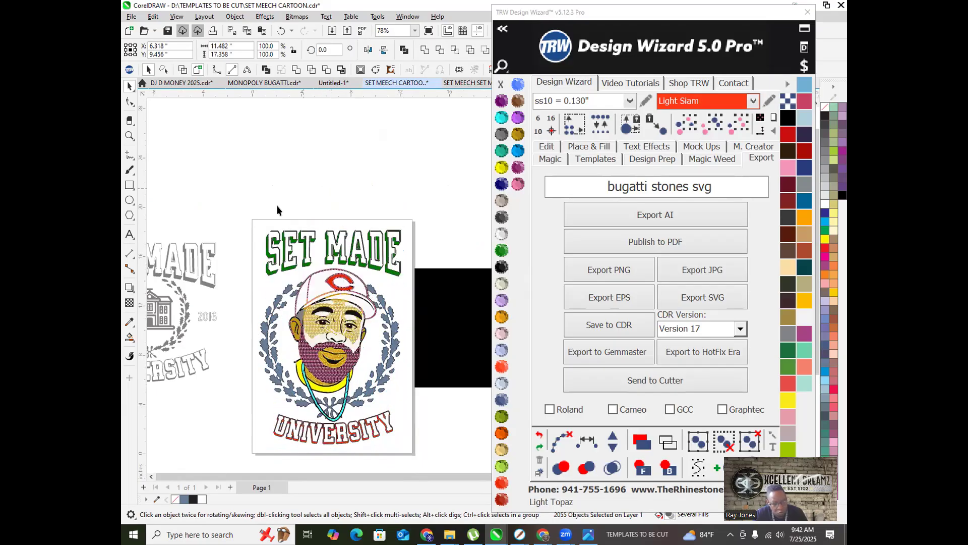
{"action": "scroll", "coordinate": [252, 238], "scroll_direction": "down", "scroll_amount": 2}
{"action": "scroll", "coordinate": [297, 303], "scroll_direction": "up", "scroll_amount": 5}
{"action": "scroll", "coordinate": [291, 322], "scroll_direction": "up", "scroll_amount": 4}
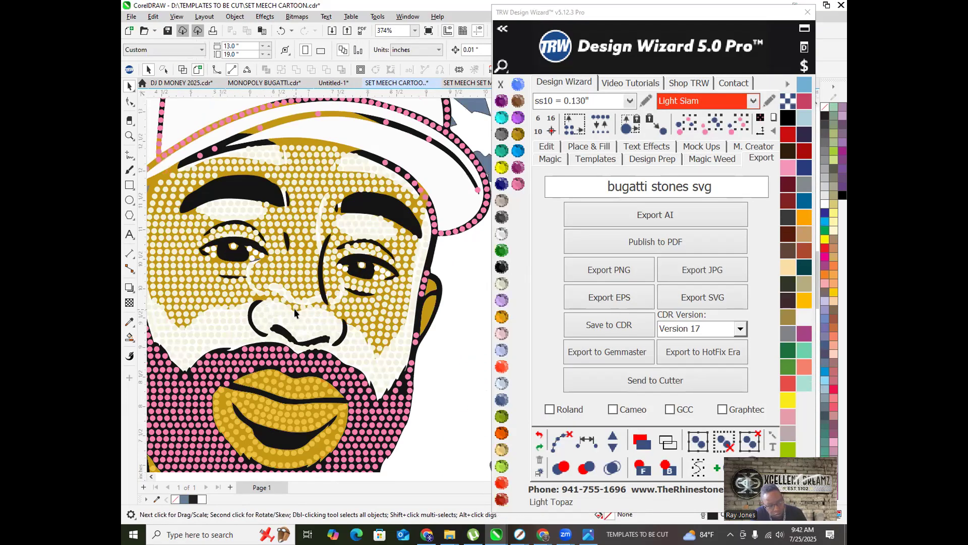
{"action": "key", "text": "ctrl+z"}
{"action": "scroll", "coordinate": [293, 277], "scroll_direction": "down", "scroll_amount": 4}
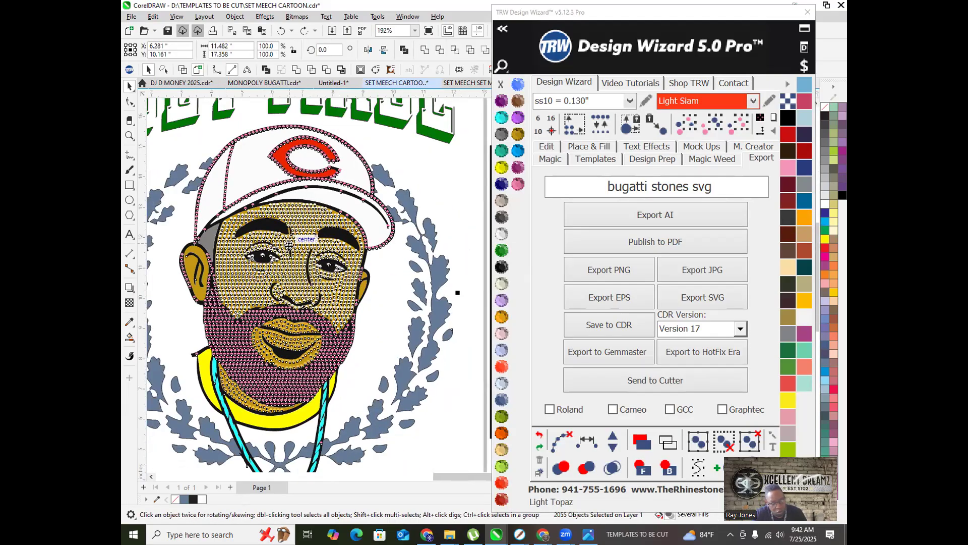
Step: Lock the small curve beside the face's right eye
{"action": "left_click", "coordinate": [262, 141]}
{"action": "scroll", "coordinate": [310, 252], "scroll_direction": "up", "scroll_amount": 5}
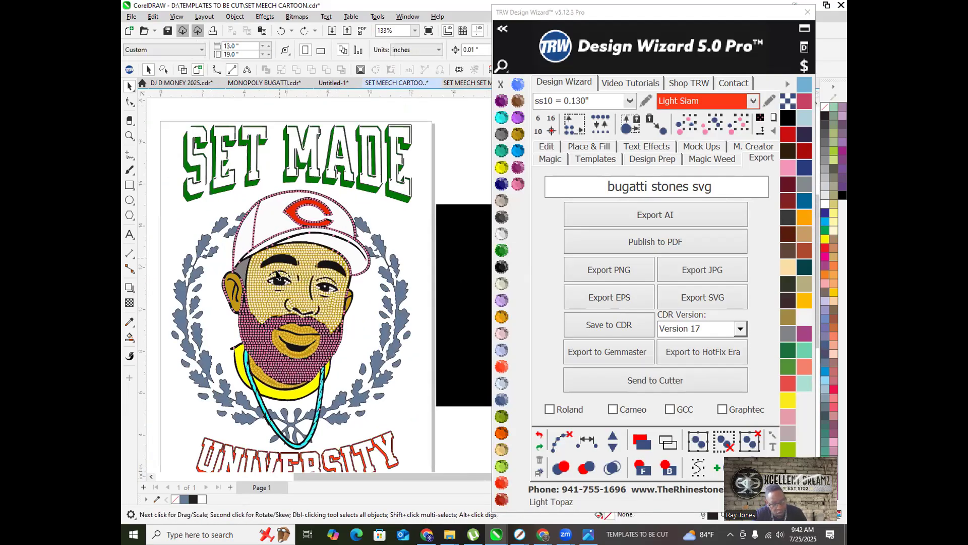
{"action": "scroll", "coordinate": [402, 343], "scroll_direction": "up", "scroll_amount": 3}
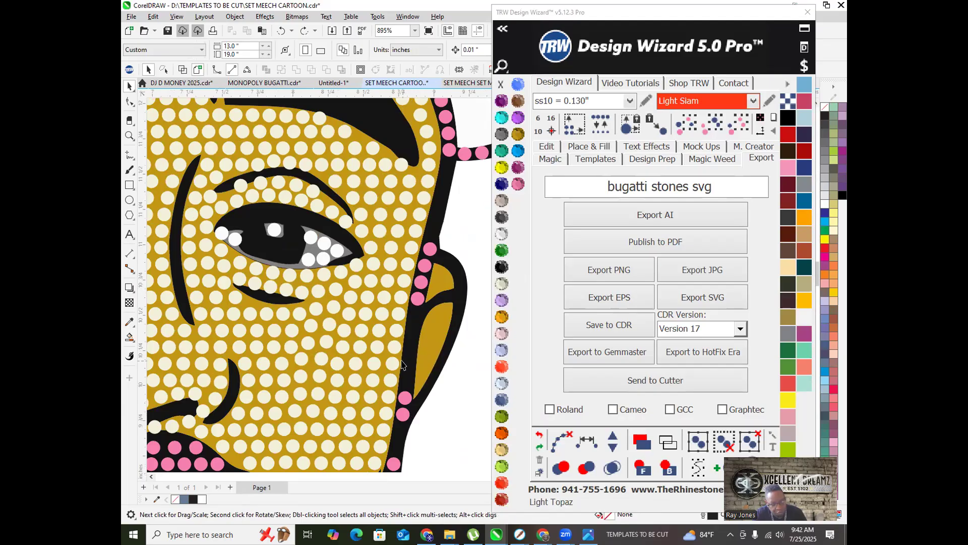
{"action": "left_click", "coordinate": [434, 346]}
{"action": "scroll", "coordinate": [384, 302], "scroll_direction": "up", "scroll_amount": 2}
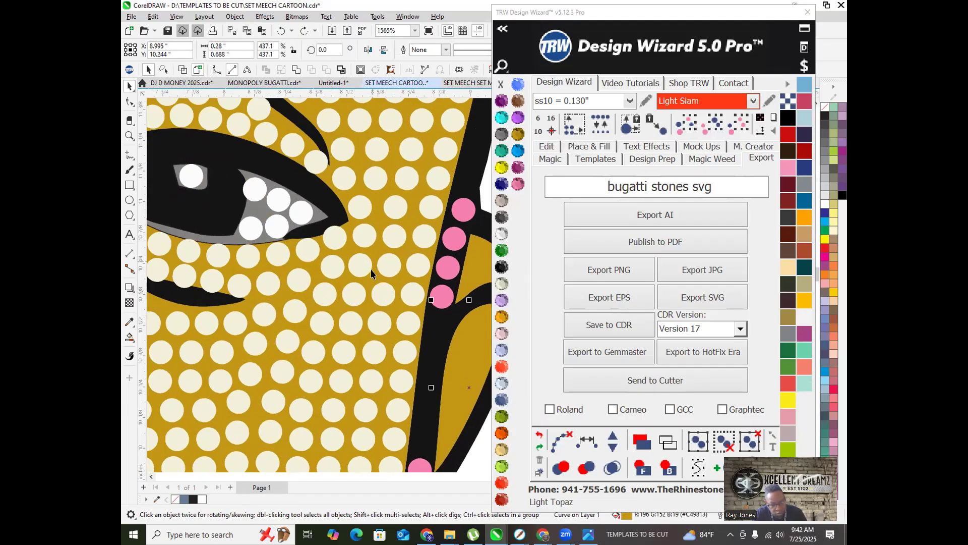
{"action": "right_click", "coordinate": [371, 278]}
{"action": "left_click", "coordinate": [399, 302]}
{"action": "scroll", "coordinate": [351, 298], "scroll_direction": "down", "scroll_amount": 10}
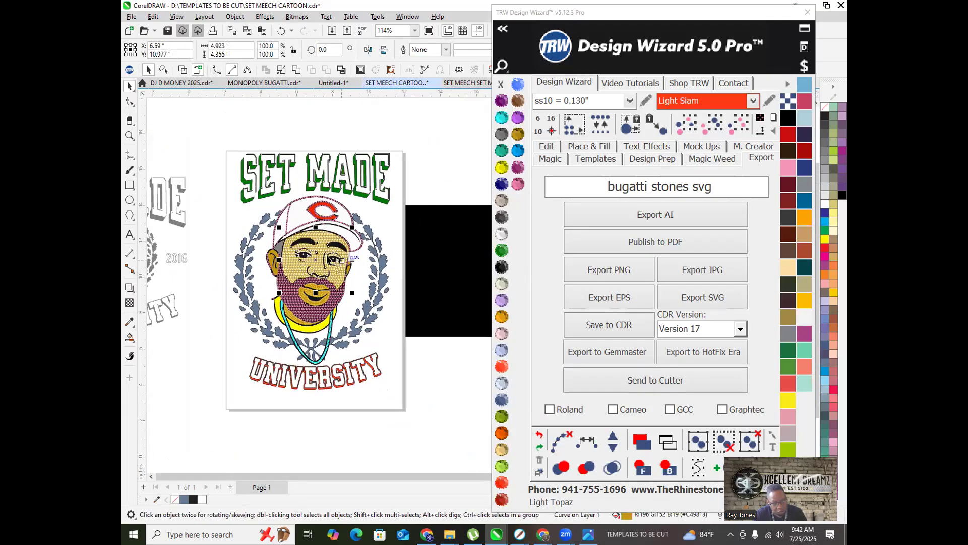
Step: Marquee-select the whole Set Made design and shift it slightly down the page
{"action": "left_click_drag", "start_coordinate": [223, 144], "coordinate": [412, 392]}
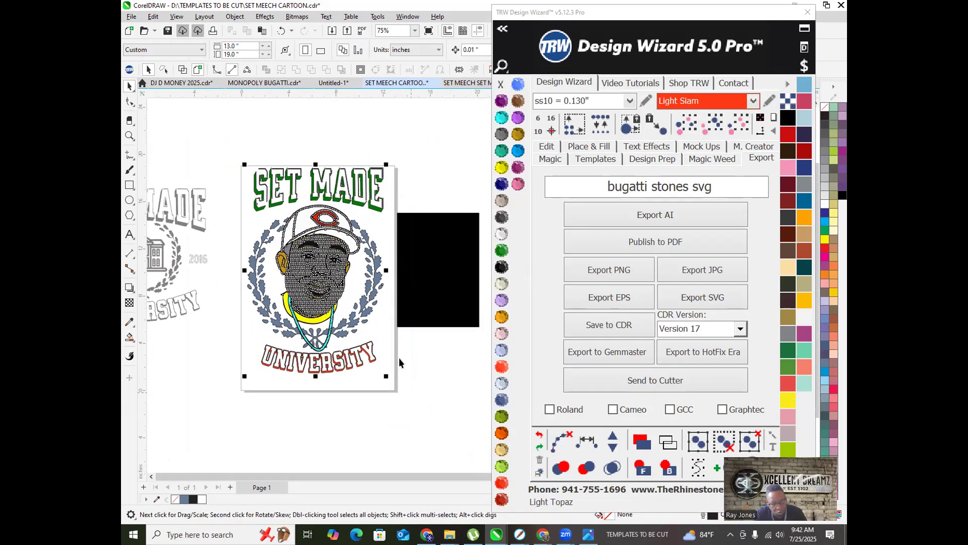
{"action": "left_click_drag", "start_coordinate": [323, 218], "coordinate": [323, 227]}
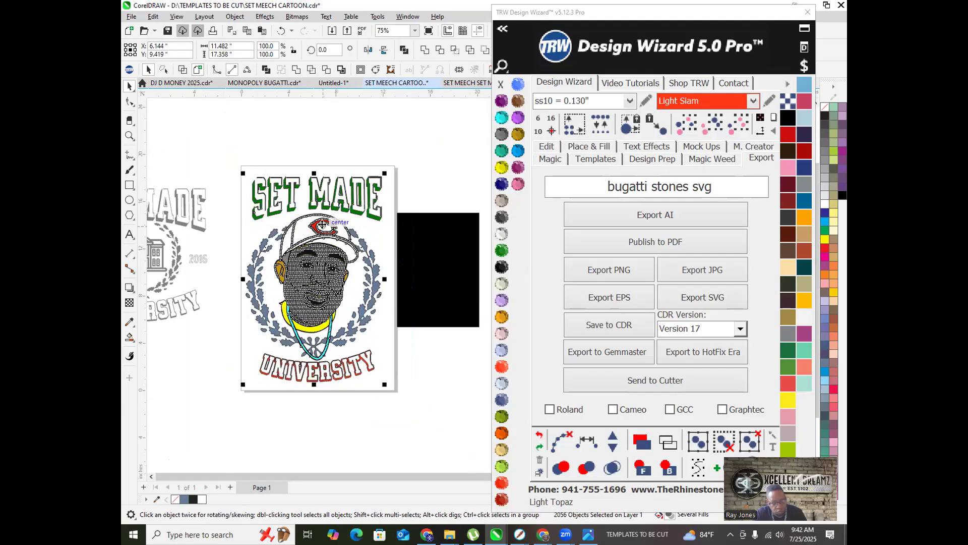
{"action": "scroll", "coordinate": [292, 214], "scroll_direction": "up", "scroll_amount": 2}
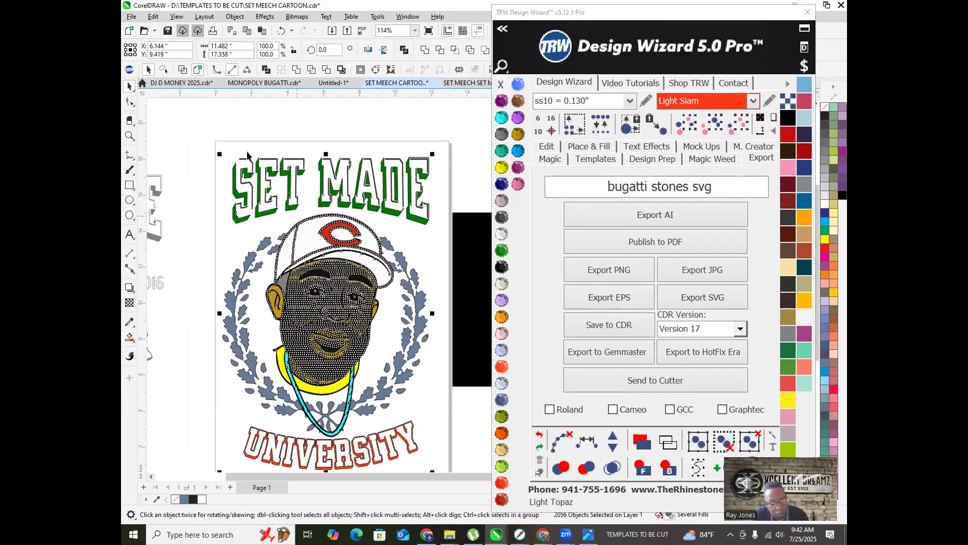
{"action": "left_click", "coordinate": [305, 120]}
{"action": "scroll", "coordinate": [325, 170], "scroll_direction": "down", "scroll_amount": 2}
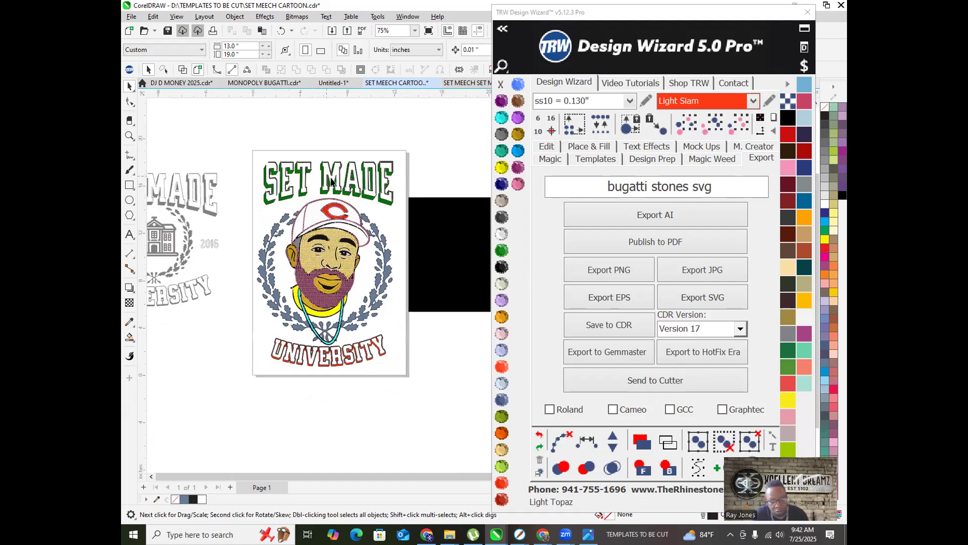
{"action": "scroll", "coordinate": [377, 210], "scroll_direction": "up", "scroll_amount": 1}
{"action": "left_click_drag", "start_coordinate": [453, 412], "coordinate": [480, 413]}
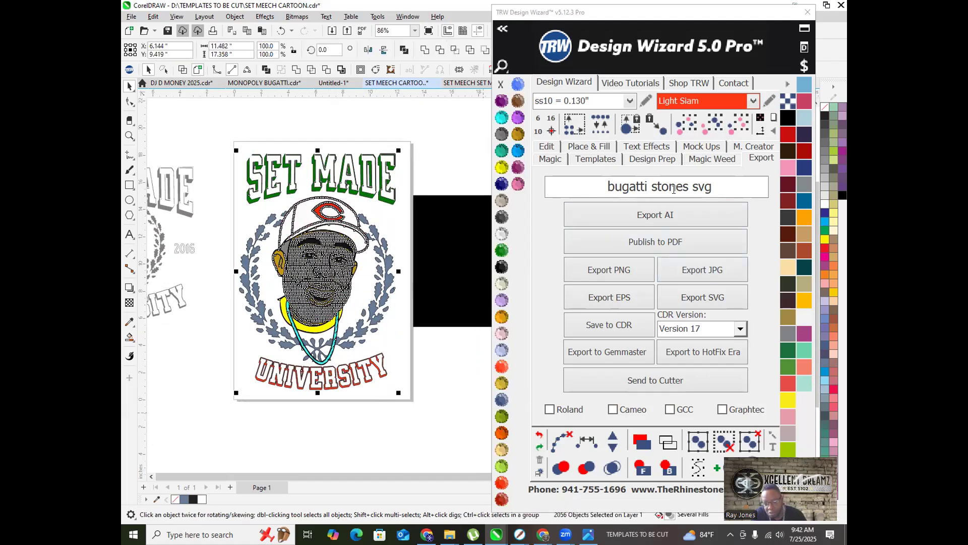
Step: Create a quick proof mockup on the Mens folder's Mens T-Shirt Front product
{"action": "left_click", "coordinate": [703, 146]}
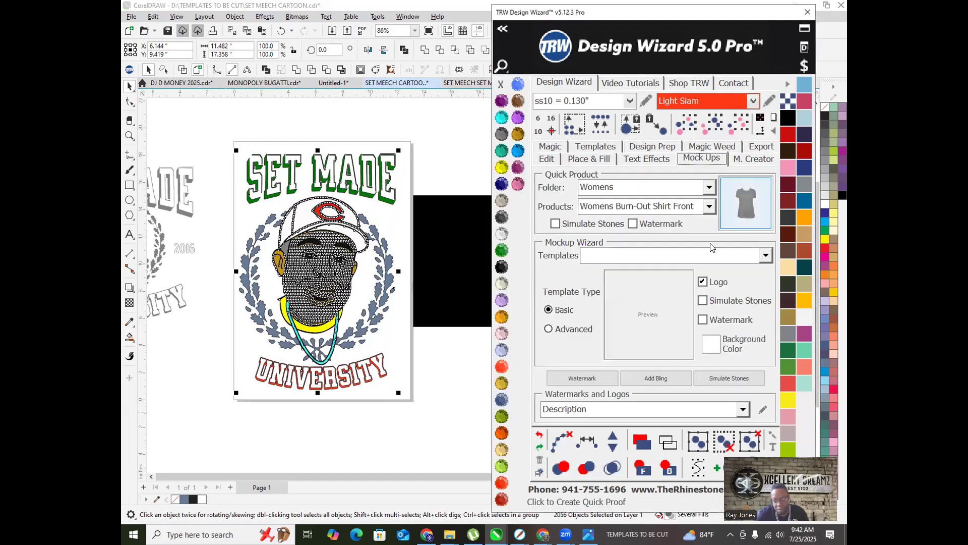
{"action": "left_click", "coordinate": [713, 186]}
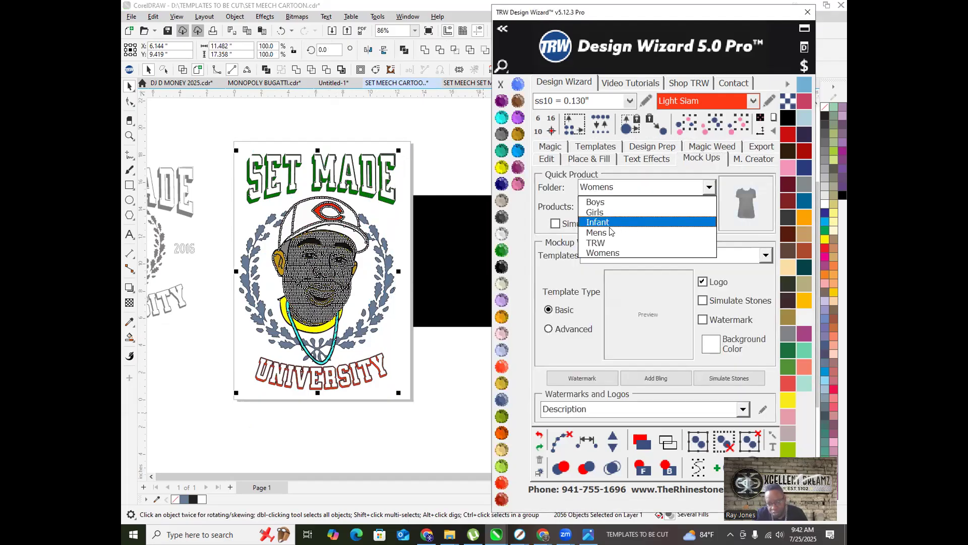
{"action": "left_click", "coordinate": [618, 235]}
{"action": "left_click", "coordinate": [709, 207]}
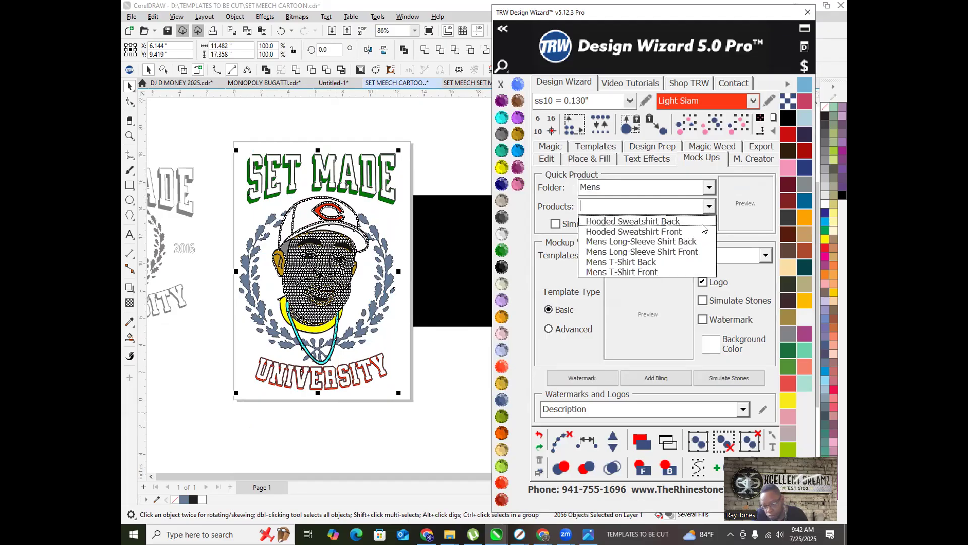
{"action": "left_click", "coordinate": [651, 272]}
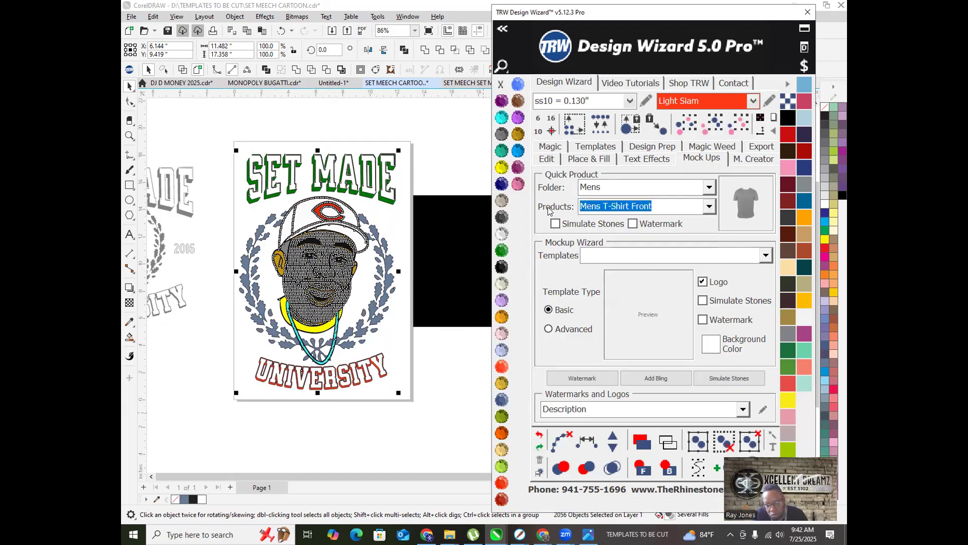
{"action": "left_click", "coordinate": [746, 201]}
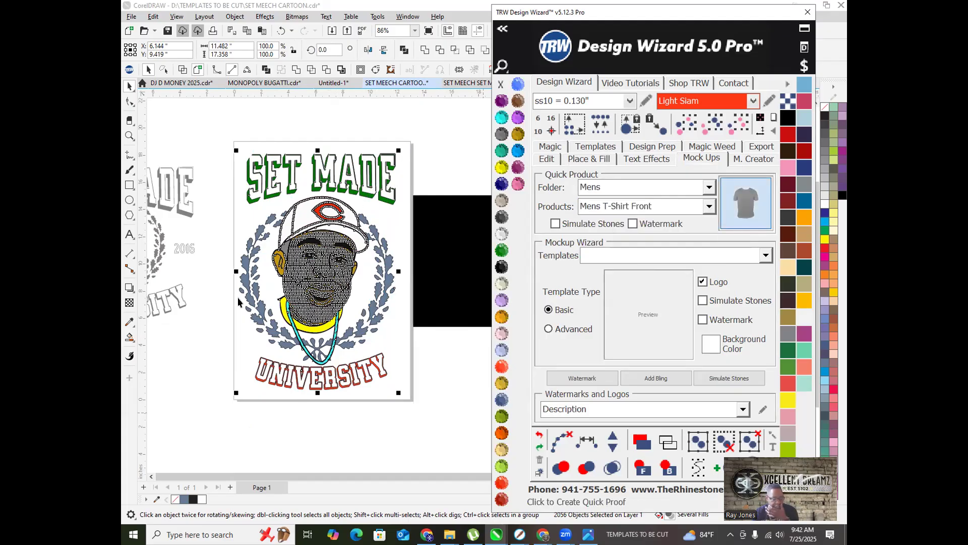
Step: Make the mockup T-shirt Jet Black
{"action": "left_click", "coordinate": [331, 343]}
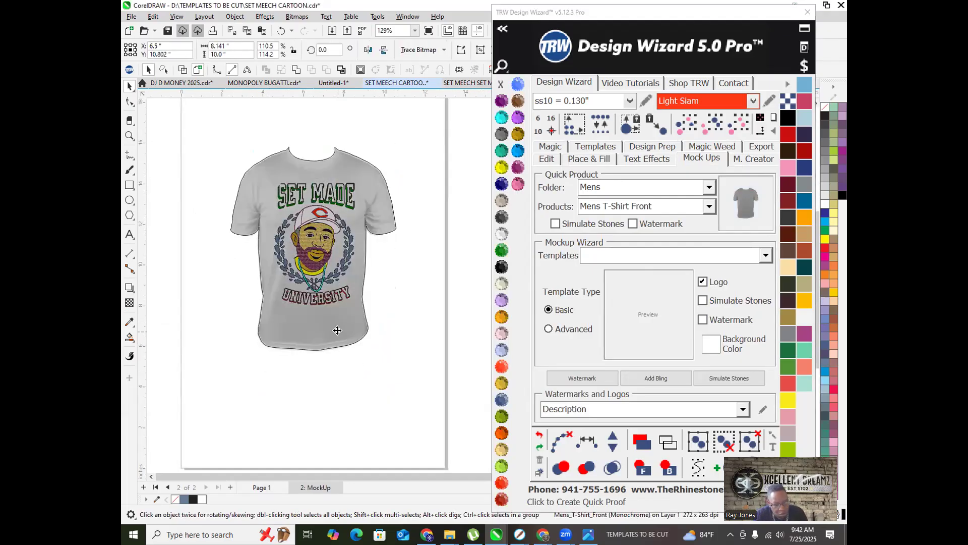
{"action": "scroll", "coordinate": [307, 176], "scroll_direction": "up", "scroll_amount": 4}
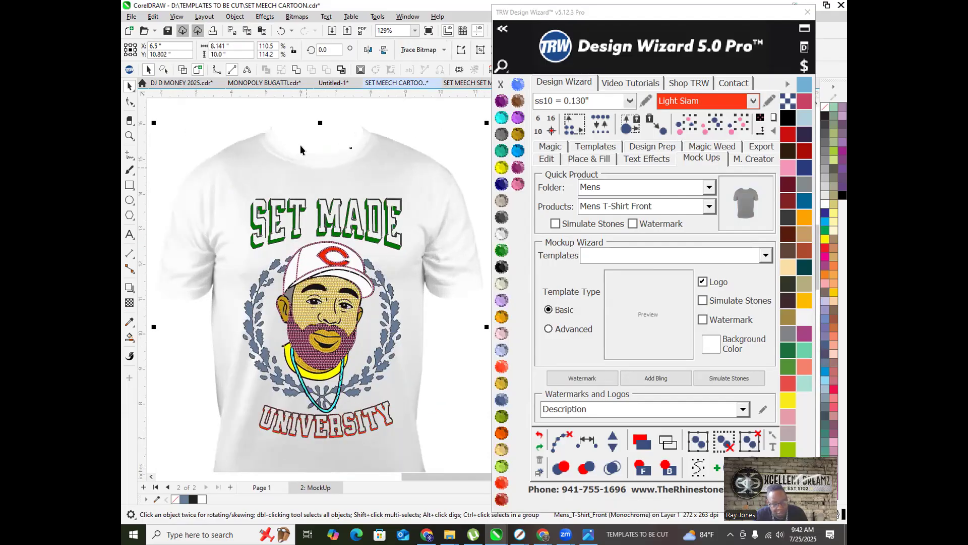
{"action": "left_click", "coordinate": [502, 270]}
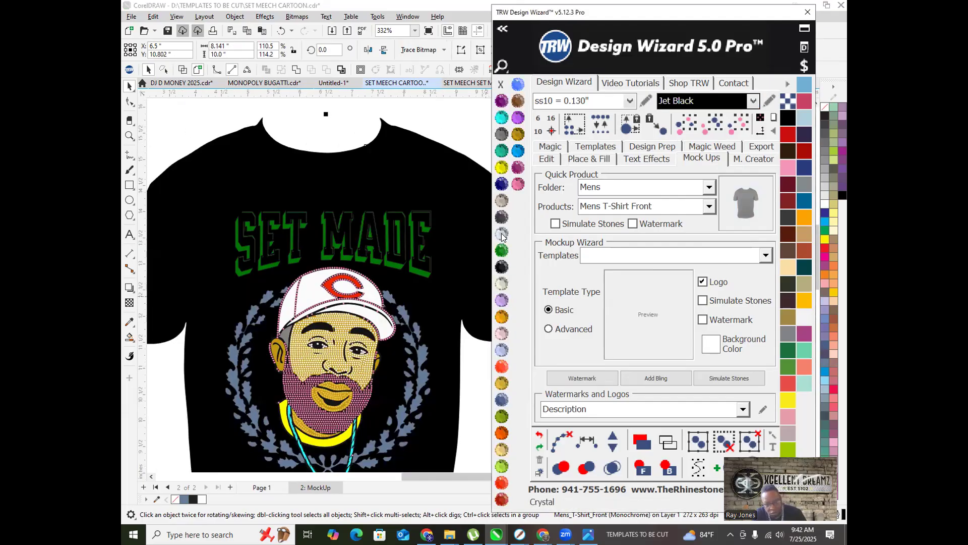
Step: Recolour the SET MADE and UNIVERSITY lettering to white Crystal stones
{"action": "scroll", "coordinate": [399, 229], "scroll_direction": "up", "scroll_amount": 1}
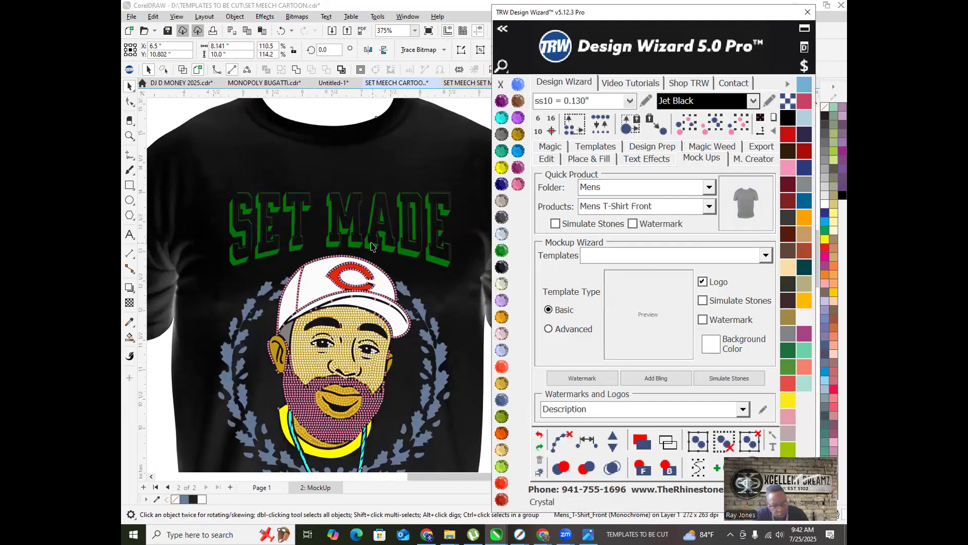
{"action": "left_click", "coordinate": [371, 247]}
{"action": "left_click", "coordinate": [502, 234]}
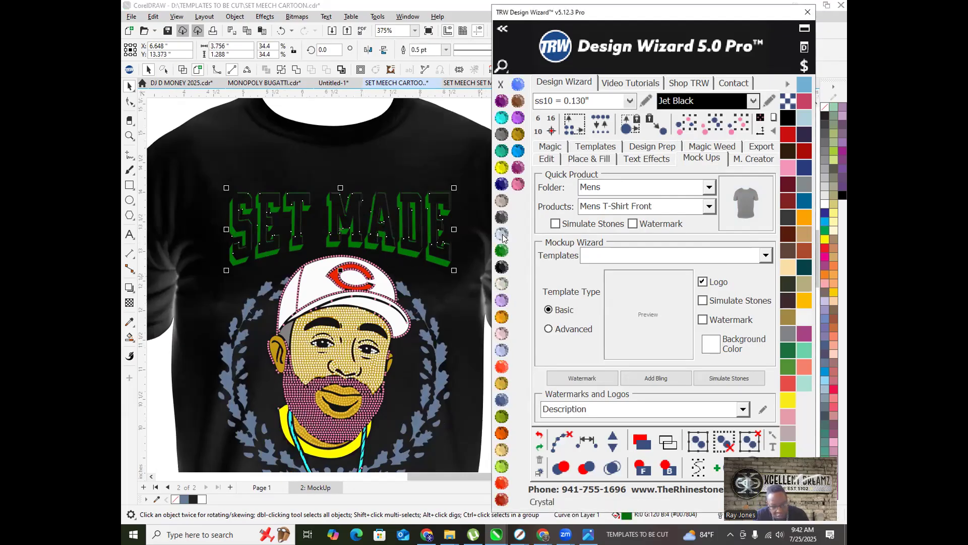
{"action": "scroll", "coordinate": [340, 205], "scroll_direction": "down", "scroll_amount": 3}
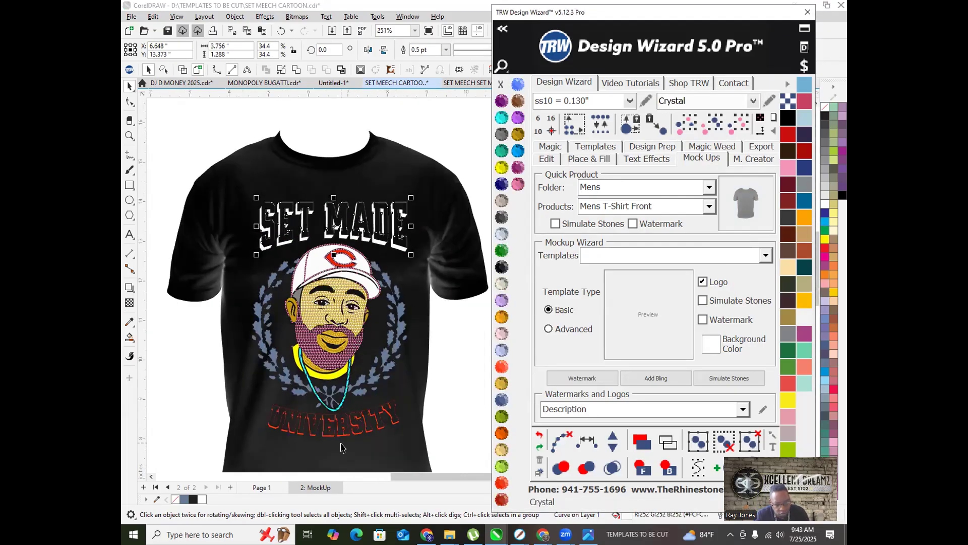
{"action": "scroll", "coordinate": [340, 446], "scroll_direction": "up", "scroll_amount": 8}
{"action": "left_click", "coordinate": [426, 375]}
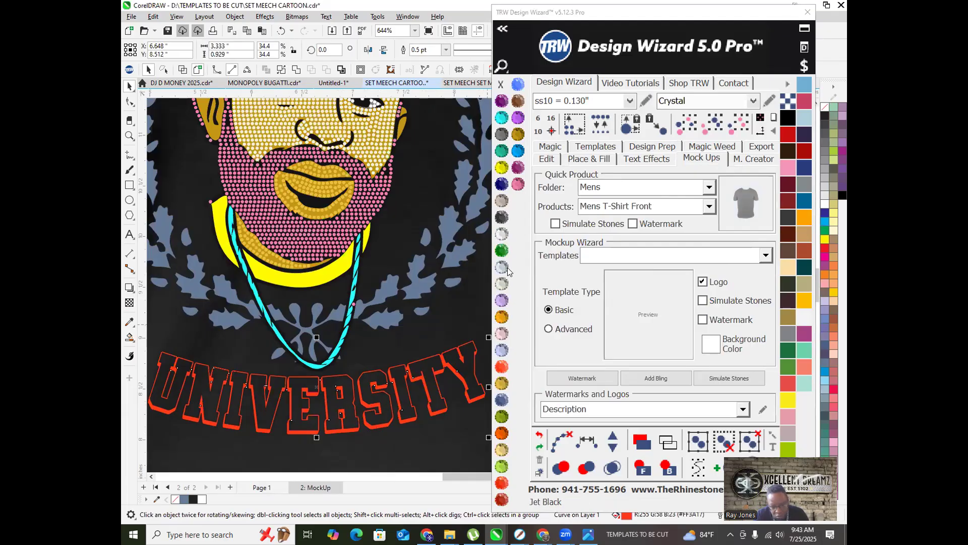
{"action": "left_click", "coordinate": [503, 235]}
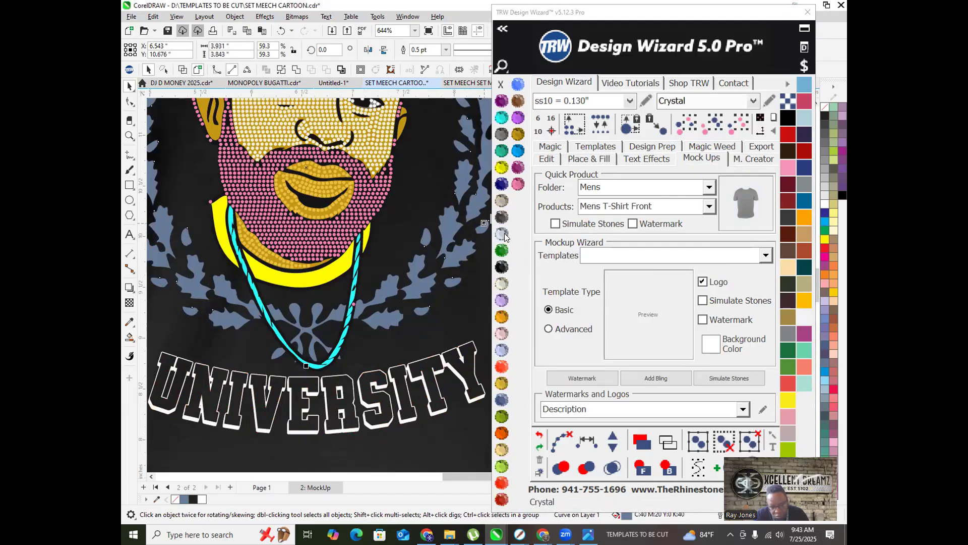
{"action": "scroll", "coordinate": [346, 262], "scroll_direction": "down", "scroll_amount": 4}
{"action": "scroll", "coordinate": [347, 262], "scroll_direction": "up", "scroll_amount": 4}
{"action": "scroll", "coordinate": [347, 263], "scroll_direction": "up", "scroll_amount": 15}
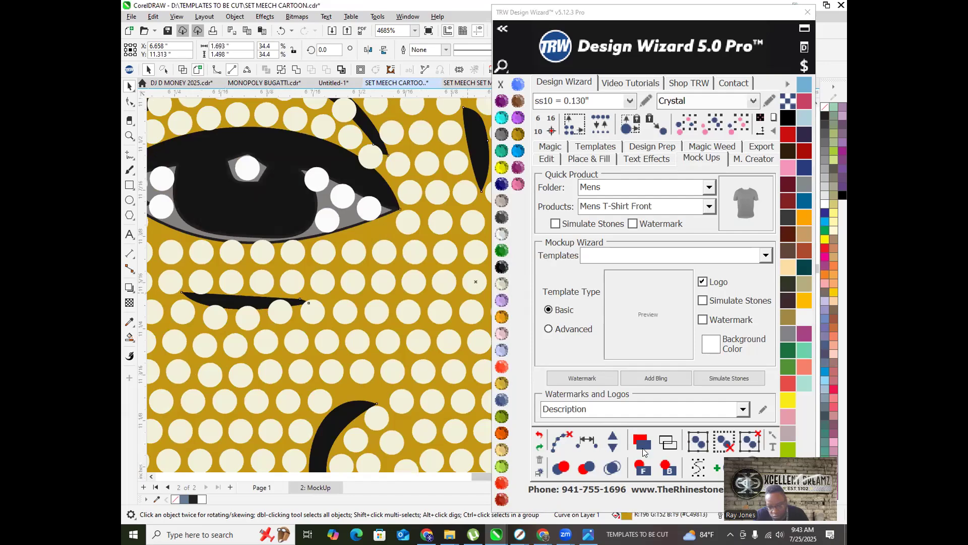
Step: Send the current selection behind the other objects and pick the grey eye shape
{"action": "left_click", "coordinate": [668, 468]}
{"action": "scroll", "coordinate": [337, 285], "scroll_direction": "down", "scroll_amount": 11}
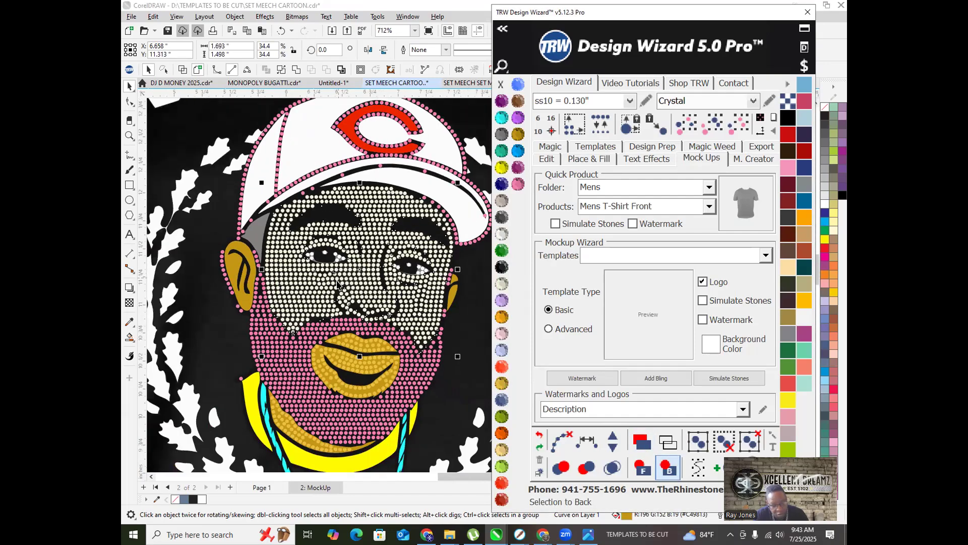
{"action": "scroll", "coordinate": [382, 304], "scroll_direction": "up", "scroll_amount": 8}
{"action": "left_click", "coordinate": [435, 260]}
{"action": "scroll", "coordinate": [434, 260], "scroll_direction": "down", "scroll_amount": 7}
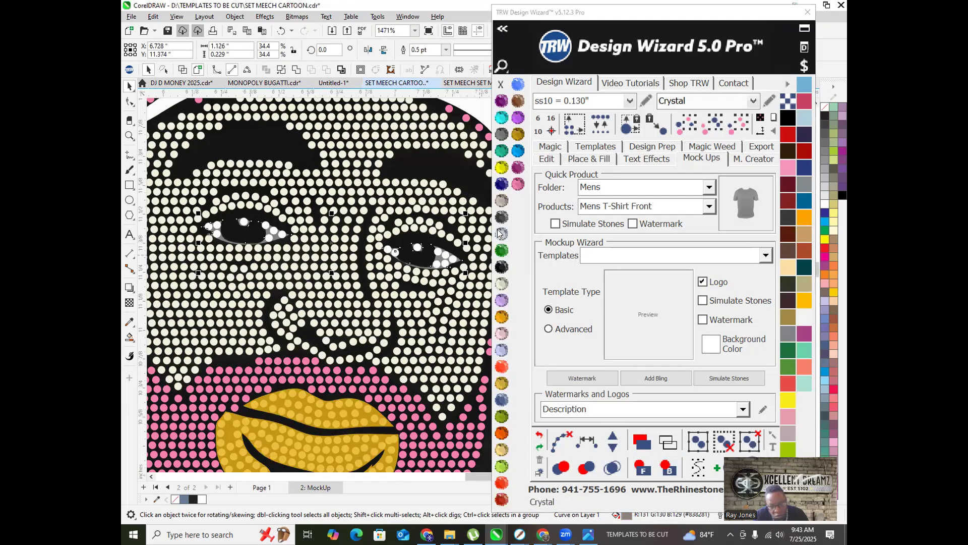
{"action": "scroll", "coordinate": [373, 259], "scroll_direction": "down", "scroll_amount": 3}
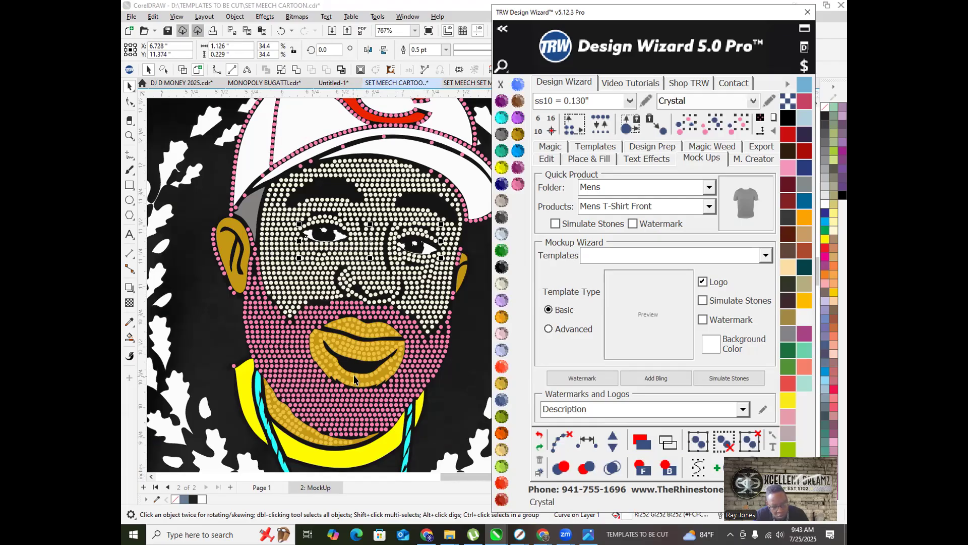
{"action": "scroll", "coordinate": [341, 376], "scroll_direction": "up", "scroll_amount": 4}
Step: Push the solid gold lips shape to the very back, behind the stones
{"action": "left_click", "coordinate": [341, 374]}
{"action": "scroll", "coordinate": [340, 374], "scroll_direction": "down", "scroll_amount": 3}
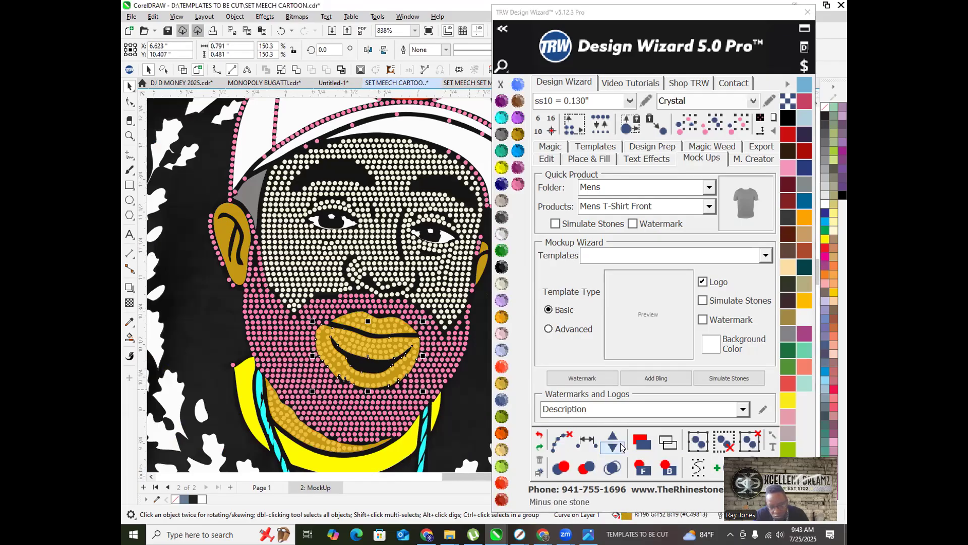
{"action": "left_click", "coordinate": [668, 468]}
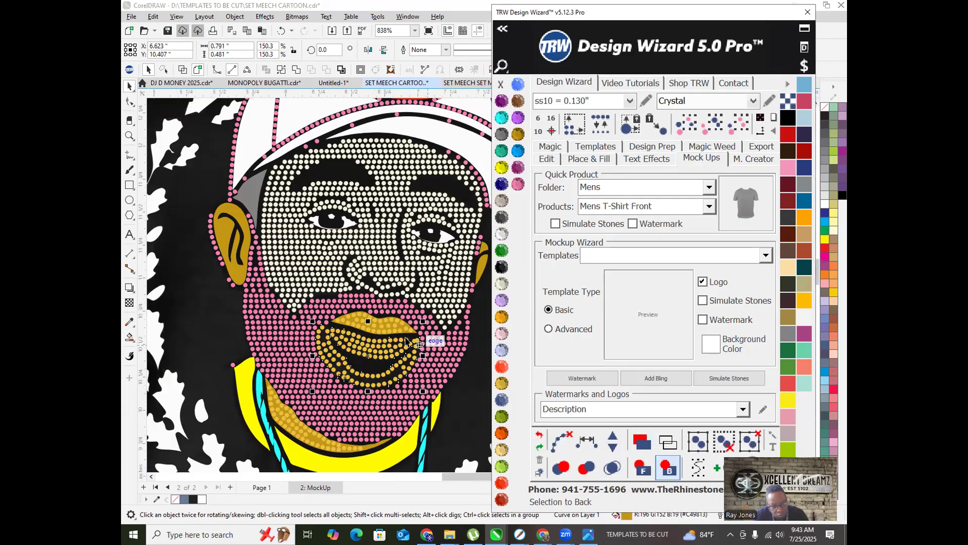
{"action": "scroll", "coordinate": [398, 319], "scroll_direction": "up", "scroll_amount": 7}
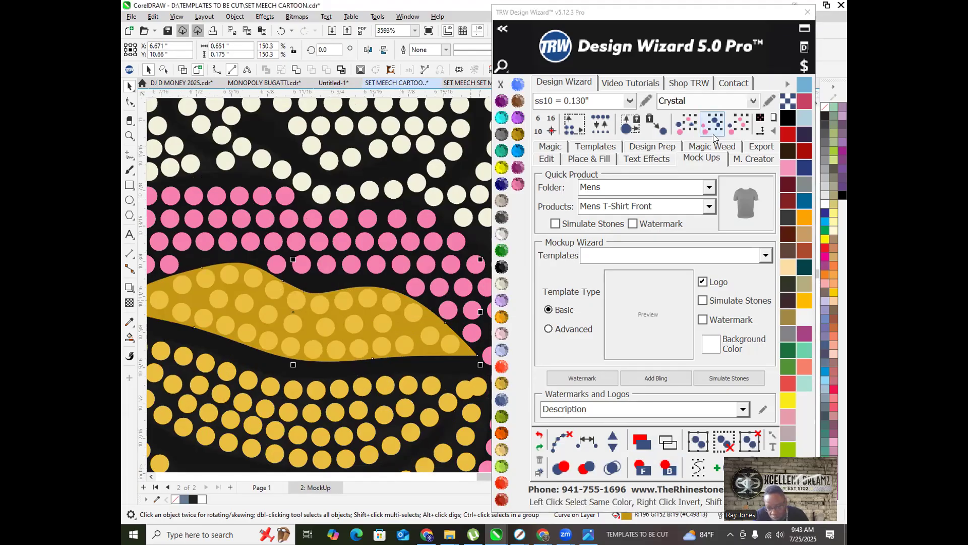
{"action": "left_click", "coordinate": [668, 468]}
{"action": "scroll", "coordinate": [436, 362], "scroll_direction": "down", "scroll_amount": 5}
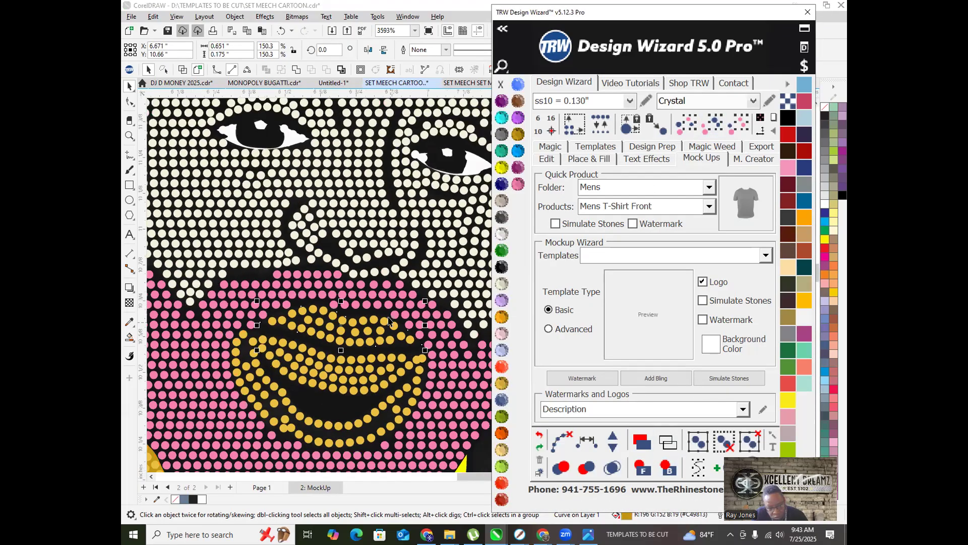
Step: Combine the gold ear shape and upper ear piece into one shape with Ctrl+L
{"action": "left_click", "coordinate": [183, 264]}
{"action": "scroll", "coordinate": [262, 255], "scroll_direction": "down", "scroll_amount": 3}
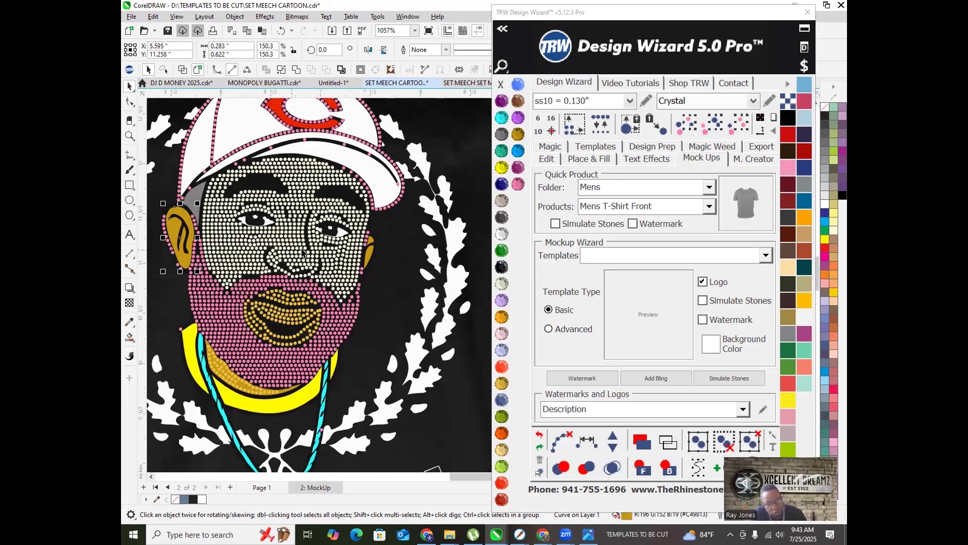
{"action": "scroll", "coordinate": [370, 259], "scroll_direction": "up", "scroll_amount": 5}
{"action": "left_click", "coordinate": [377, 214], "text": "shift"}
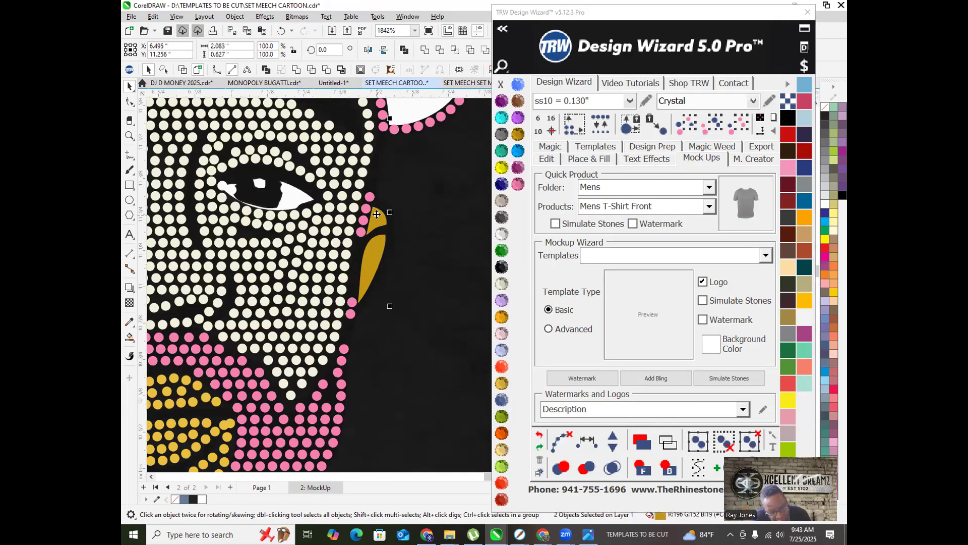
{"action": "key", "text": "ctrl+l"}
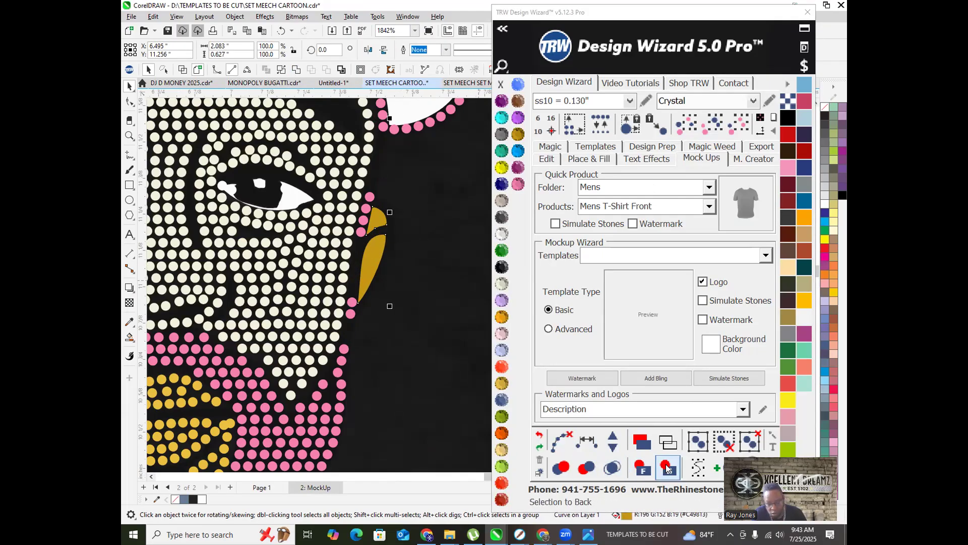
{"action": "scroll", "coordinate": [386, 253], "scroll_direction": "down", "scroll_amount": 3}
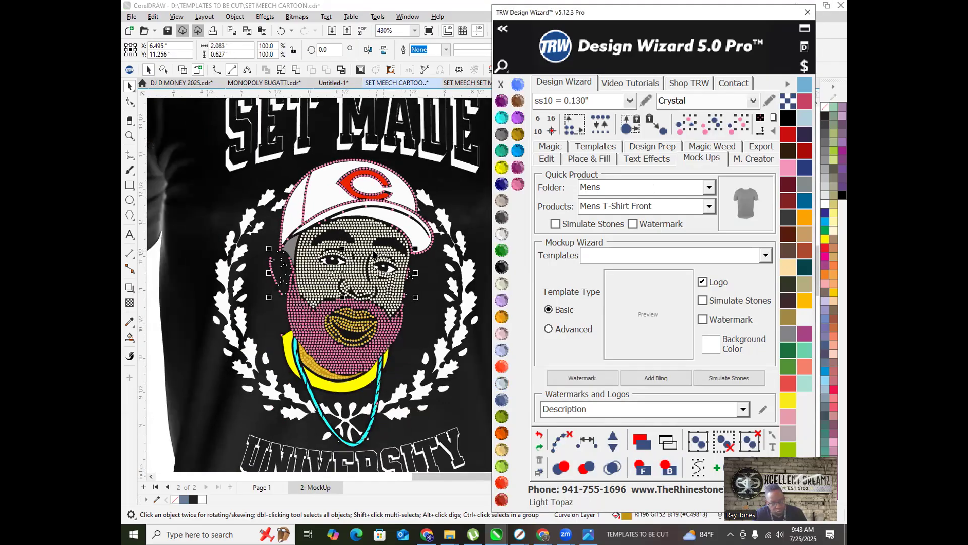
{"action": "scroll", "coordinate": [373, 255], "scroll_direction": "down", "scroll_amount": 4}
{"action": "left_click", "coordinate": [240, 346]}
Step: Check the Page 1 artwork, return to MockUp, and select all stones matching one beside the left eye
{"action": "scroll", "coordinate": [325, 251], "scroll_direction": "up", "scroll_amount": 4}
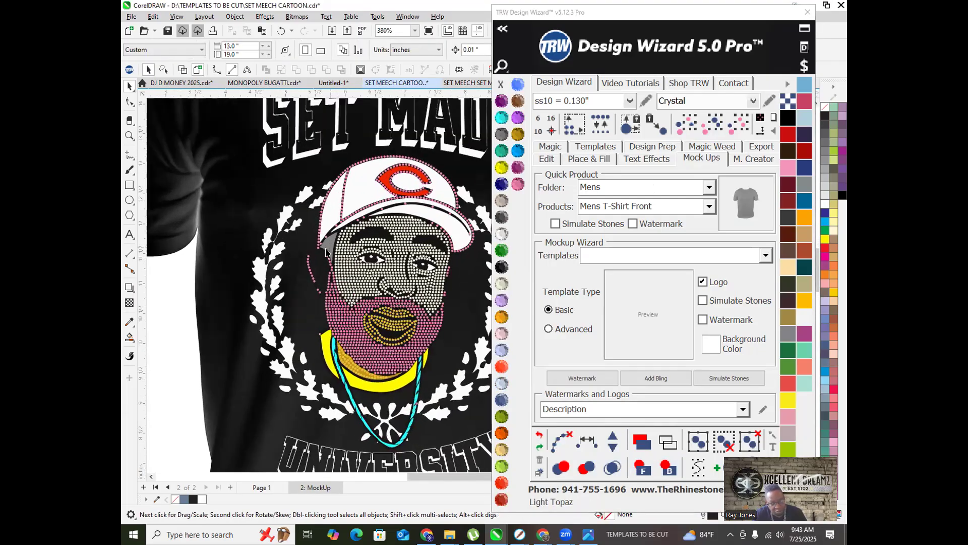
{"action": "scroll", "coordinate": [326, 251], "scroll_direction": "up", "scroll_amount": 2}
{"action": "scroll", "coordinate": [307, 292], "scroll_direction": "down", "scroll_amount": 3}
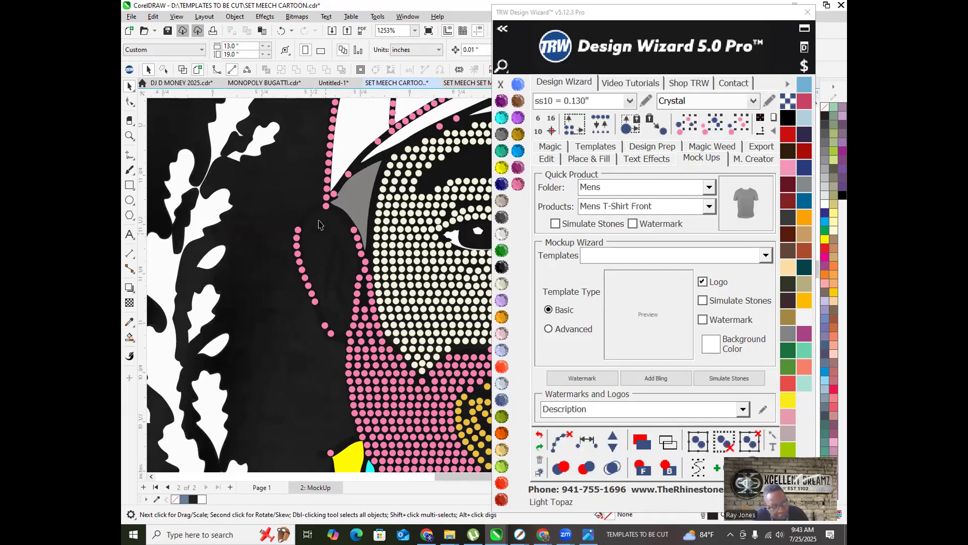
{"action": "left_click", "coordinate": [259, 488]}
{"action": "scroll", "coordinate": [291, 390], "scroll_direction": "down", "scroll_amount": 2}
{"action": "scroll", "coordinate": [278, 312], "scroll_direction": "up", "scroll_amount": 2}
{"action": "scroll", "coordinate": [280, 311], "scroll_direction": "down", "scroll_amount": 1}
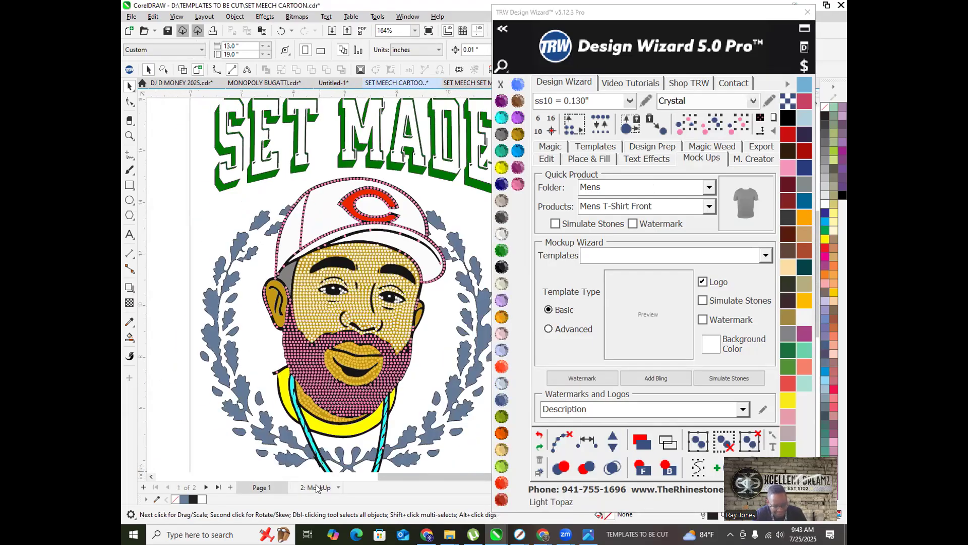
{"action": "left_click", "coordinate": [317, 487]}
{"action": "scroll", "coordinate": [327, 285], "scroll_direction": "up", "scroll_amount": 3}
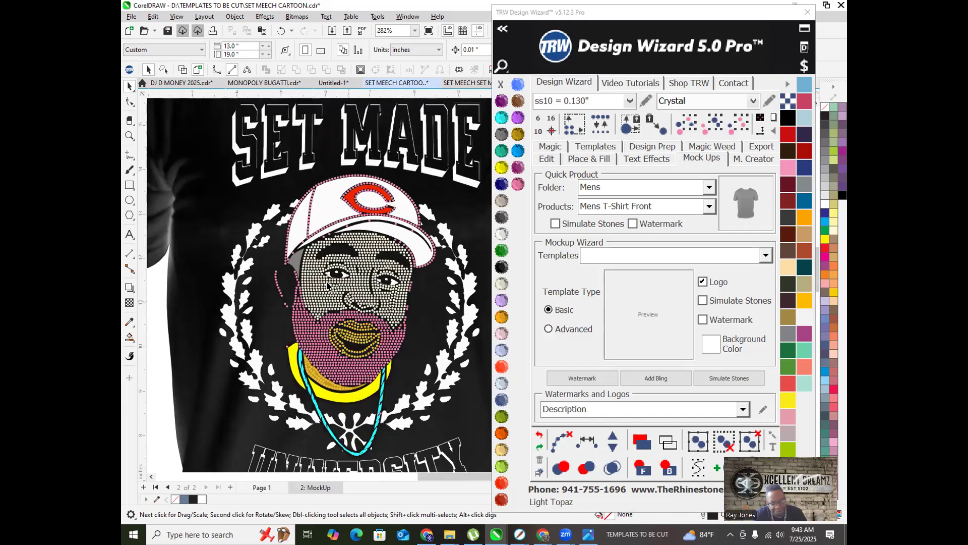
{"action": "scroll", "coordinate": [327, 286], "scroll_direction": "up", "scroll_amount": 2}
{"action": "left_click", "coordinate": [318, 283]}
{"action": "left_click", "coordinate": [738, 123]}
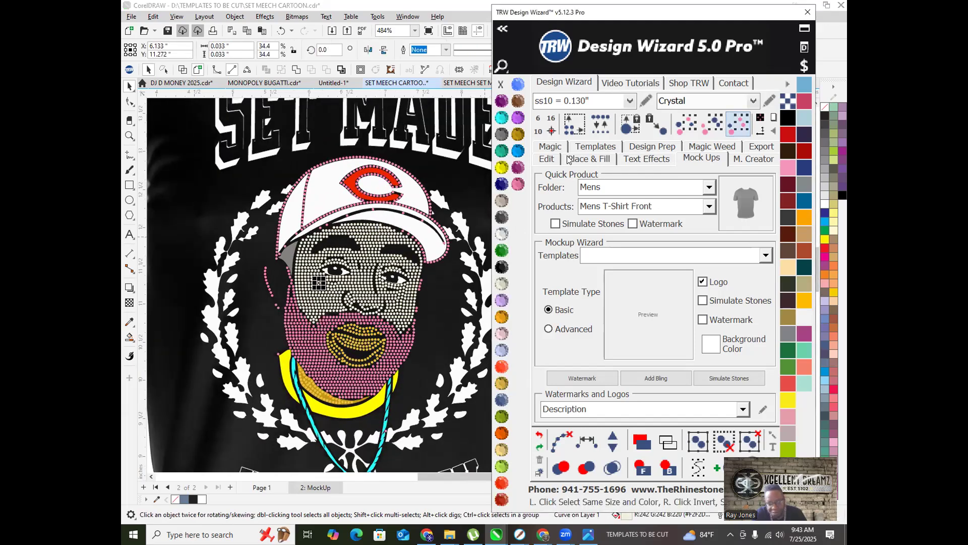
Step: Recolour the selected face stones to Topaz
{"action": "left_click", "coordinate": [518, 134]}
{"action": "scroll", "coordinate": [399, 248], "scroll_direction": "down", "scroll_amount": 2}
{"action": "left_click", "coordinate": [202, 365]}
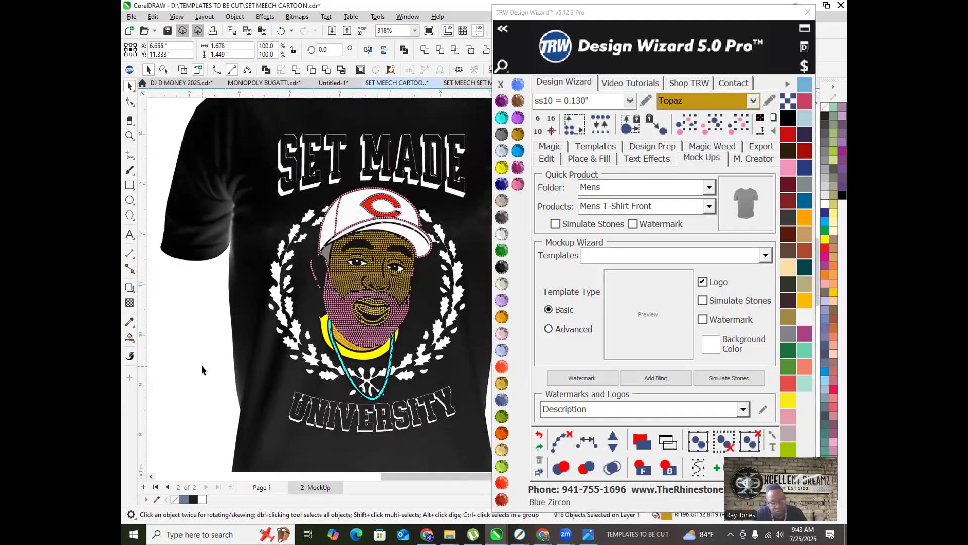
Step: Select all stones matching the mouth stone and delete them
{"action": "left_click", "coordinate": [374, 311]}
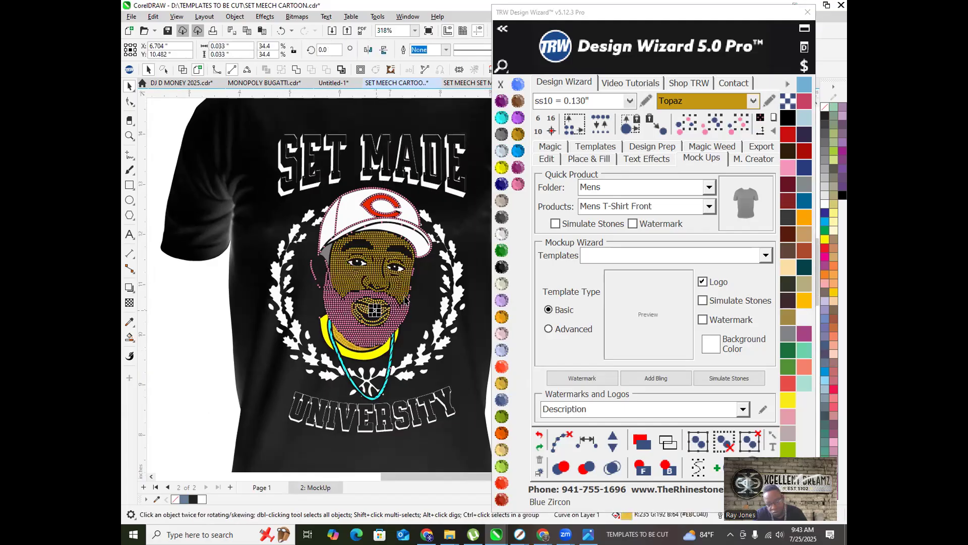
{"action": "left_click", "coordinate": [733, 132]}
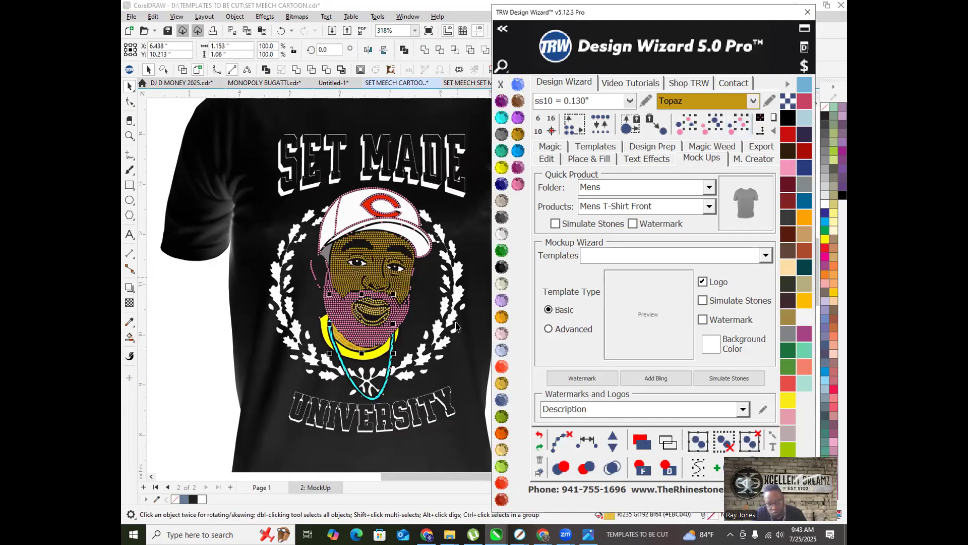
{"action": "left_click", "coordinate": [517, 132]}
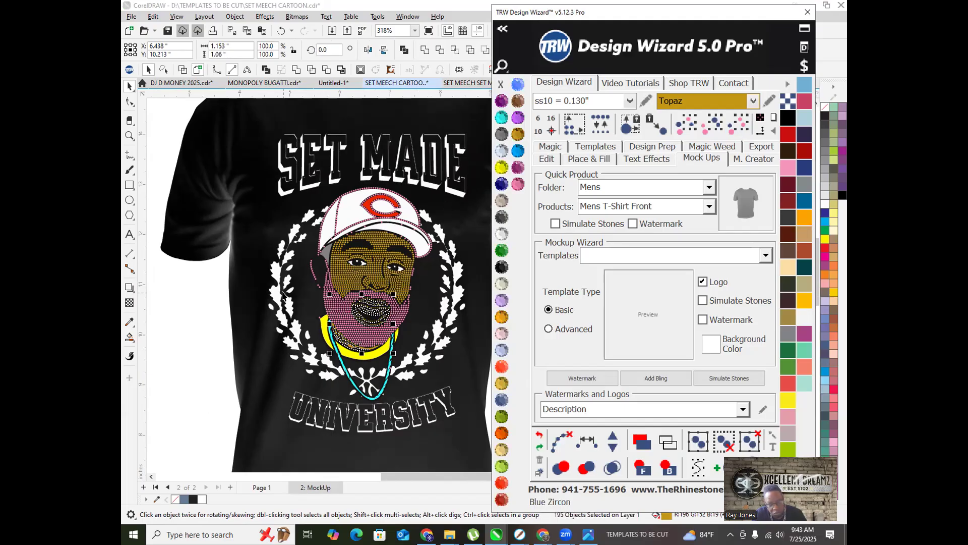
{"action": "key", "text": "Delete"}
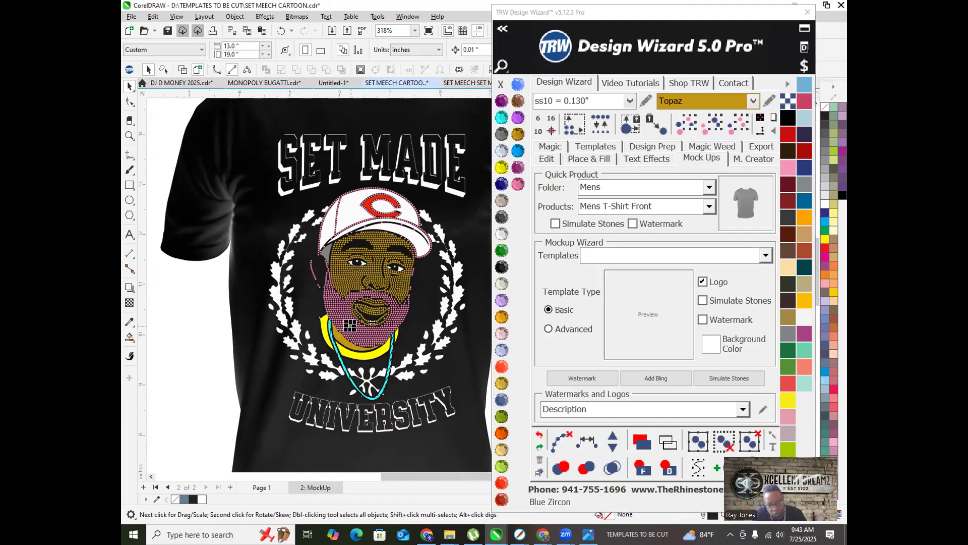
Step: Recolour all matching pink beard and cap stones to Cosmo
{"action": "left_click", "coordinate": [733, 125]}
{"action": "left_click", "coordinate": [500, 217]}
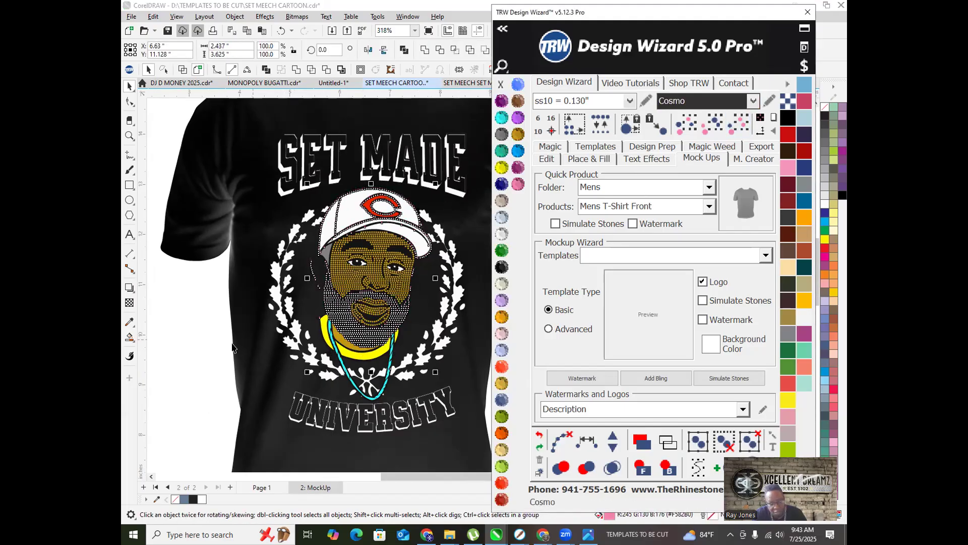
{"action": "left_click", "coordinate": [186, 356]}
Step: Make the small curve at the cap's edge Jet Black
{"action": "scroll", "coordinate": [312, 265], "scroll_direction": "up", "scroll_amount": 2}
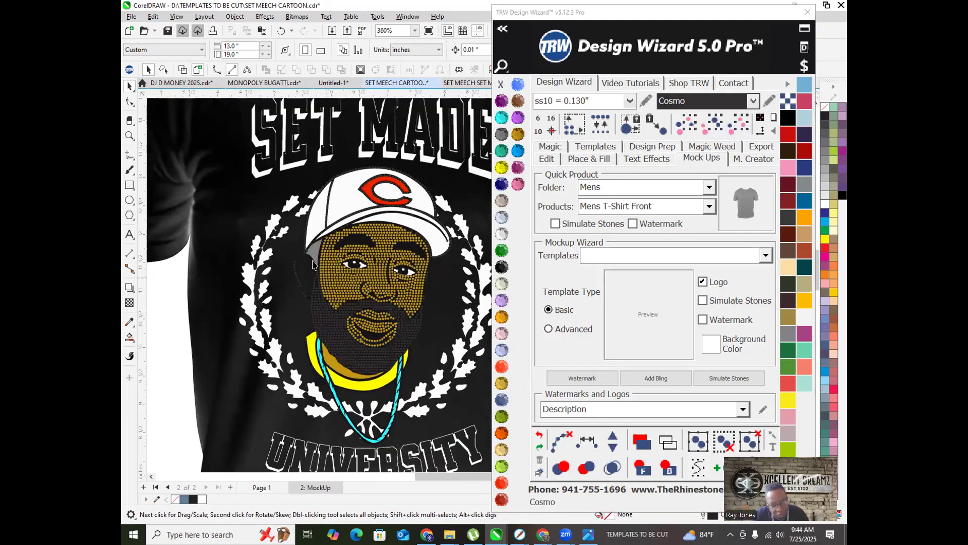
{"action": "scroll", "coordinate": [312, 265], "scroll_direction": "up", "scroll_amount": 2}
{"action": "left_click", "coordinate": [316, 245]}
{"action": "left_click", "coordinate": [501, 250]}
{"action": "left_click", "coordinate": [502, 267]}
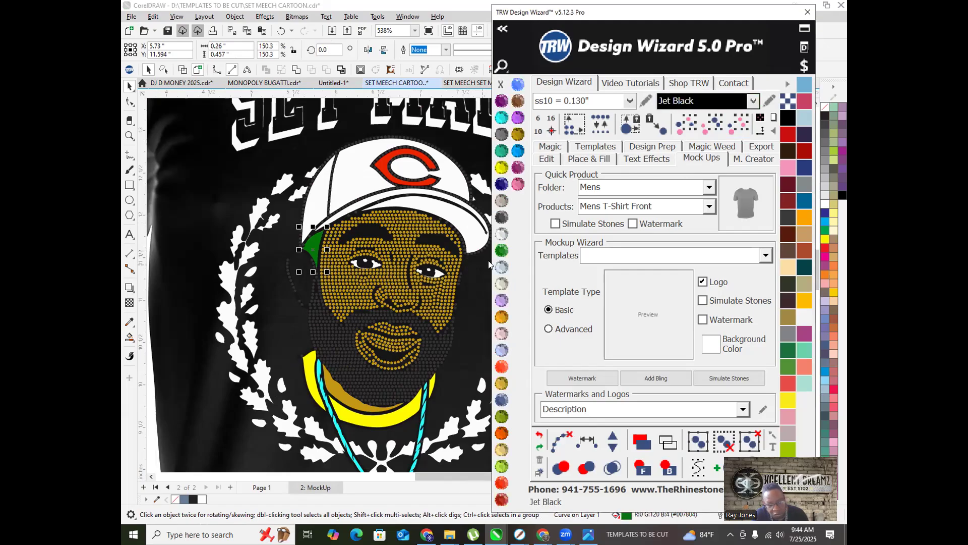
{"action": "scroll", "coordinate": [397, 304], "scroll_direction": "down", "scroll_amount": 2}
{"action": "left_click", "coordinate": [281, 359]}
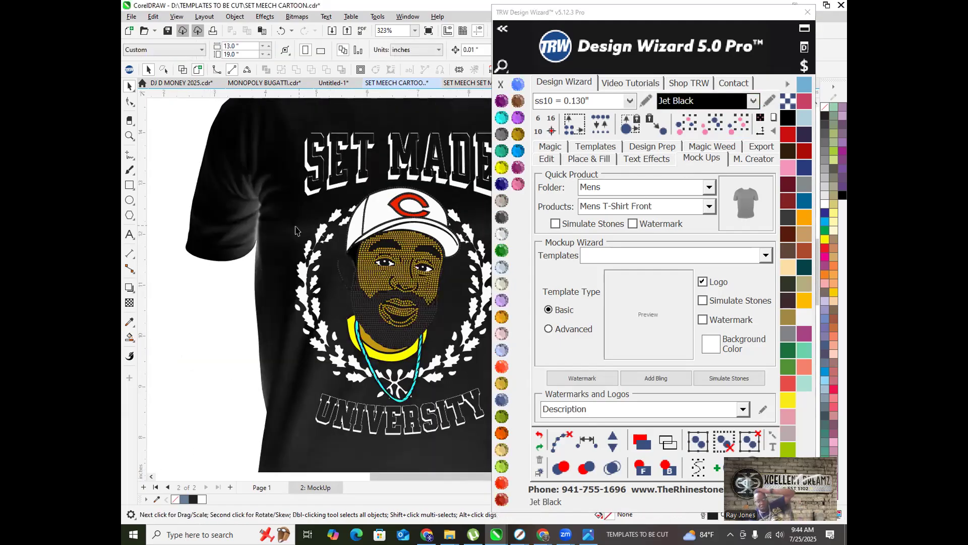
Step: Select the tiny cap-brim curve and all objects matching it
{"action": "scroll", "coordinate": [385, 248], "scroll_direction": "up", "scroll_amount": 5}
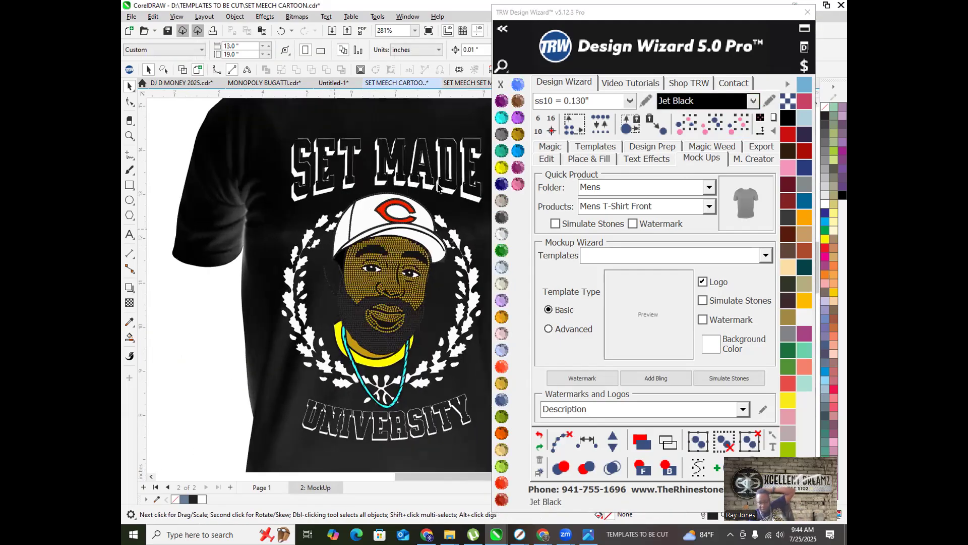
{"action": "scroll", "coordinate": [385, 248], "scroll_direction": "up", "scroll_amount": 2}
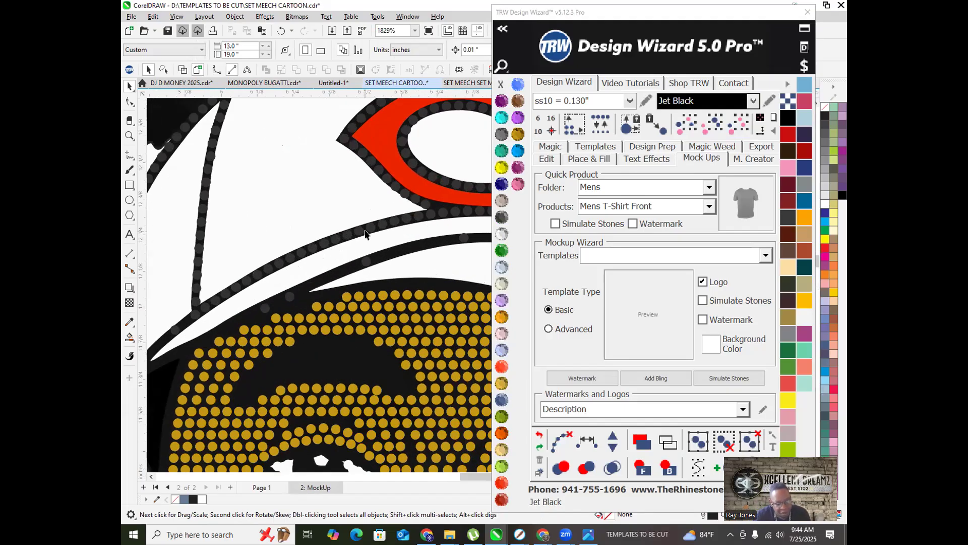
{"action": "left_click", "coordinate": [366, 231]}
{"action": "scroll", "coordinate": [371, 229], "scroll_direction": "down", "scroll_amount": 4}
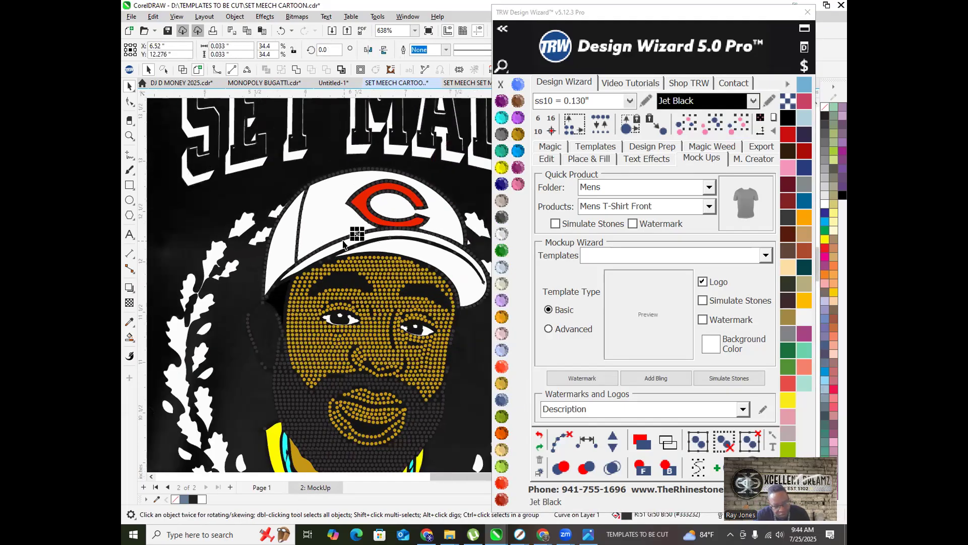
{"action": "scroll", "coordinate": [370, 232], "scroll_direction": "up", "scroll_amount": 4}
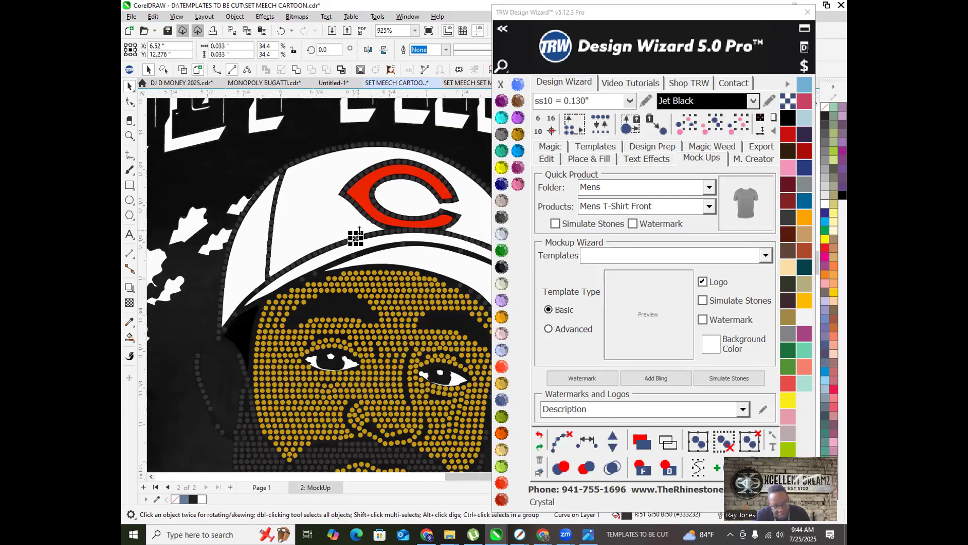
{"action": "left_click", "coordinate": [738, 124]}
{"action": "scroll", "coordinate": [292, 228], "scroll_direction": "down", "scroll_amount": 2}
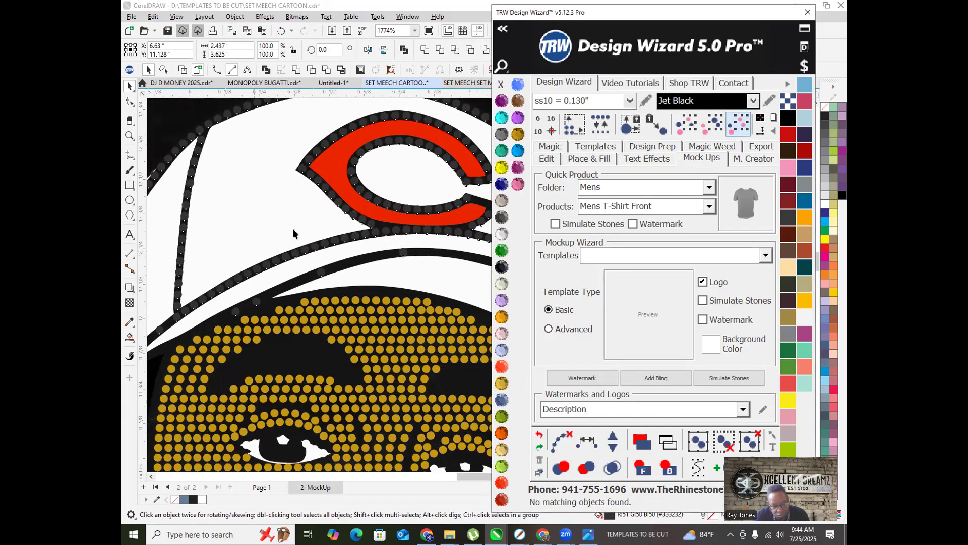
{"action": "scroll", "coordinate": [297, 231], "scroll_direction": "down", "scroll_amount": 2}
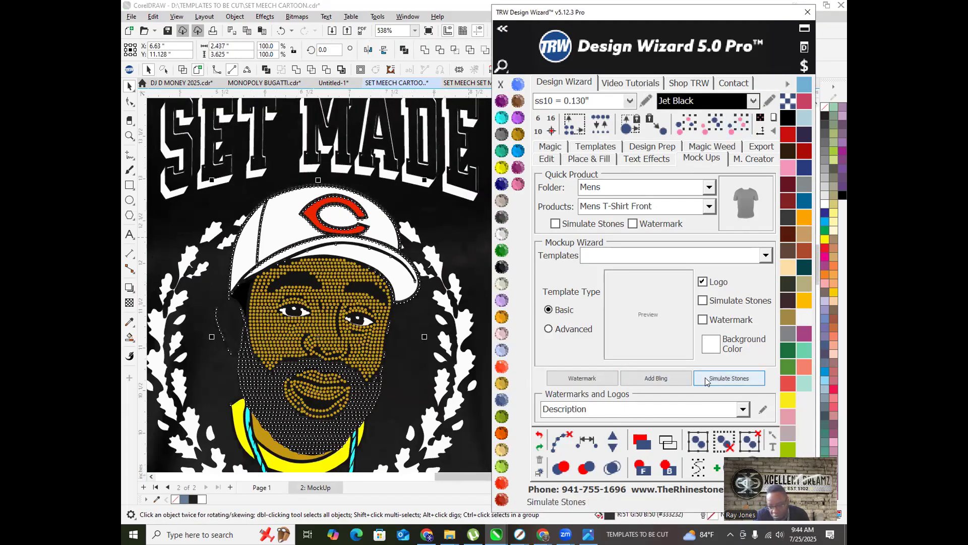
Step: Select the matching gold face stones, then the mouth curve and the cyan chain shape
{"action": "left_click", "coordinate": [365, 350]}
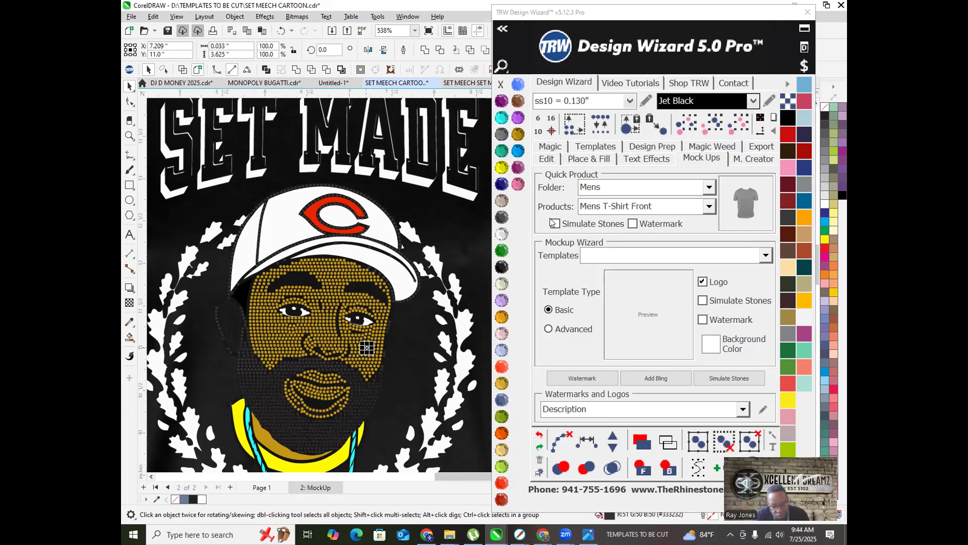
{"action": "left_click", "coordinate": [740, 128]}
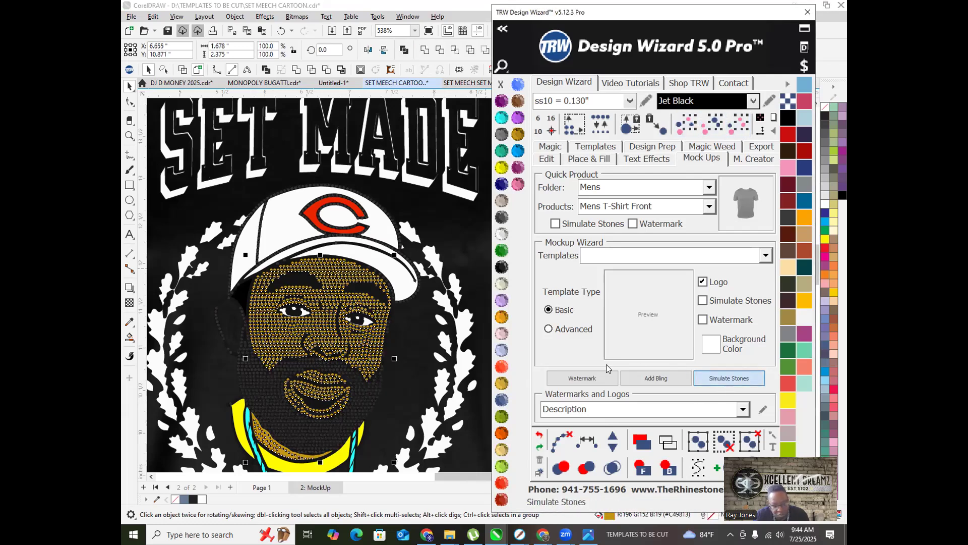
{"action": "left_click", "coordinate": [418, 382]}
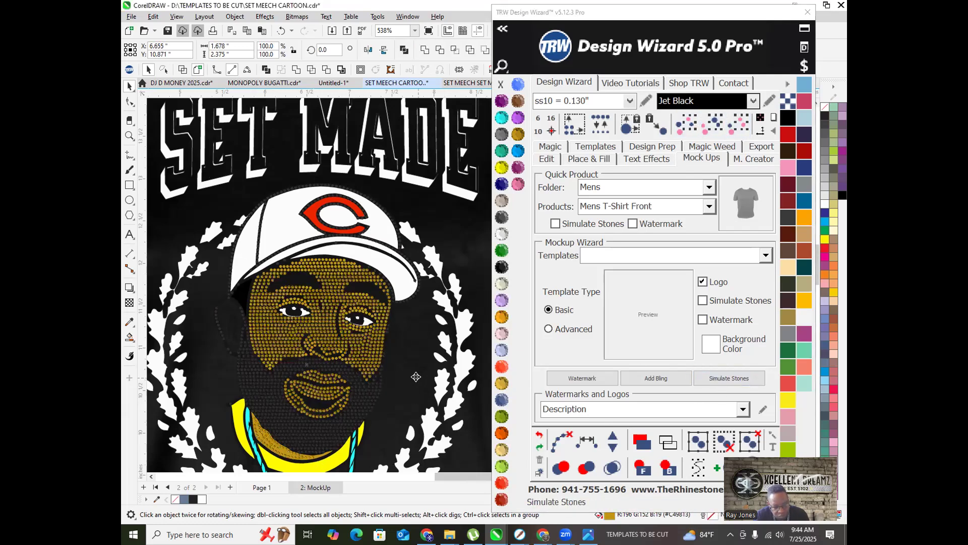
{"action": "scroll", "coordinate": [303, 374], "scroll_direction": "up", "scroll_amount": 3}
{"action": "scroll", "coordinate": [305, 375], "scroll_direction": "up", "scroll_amount": 1}
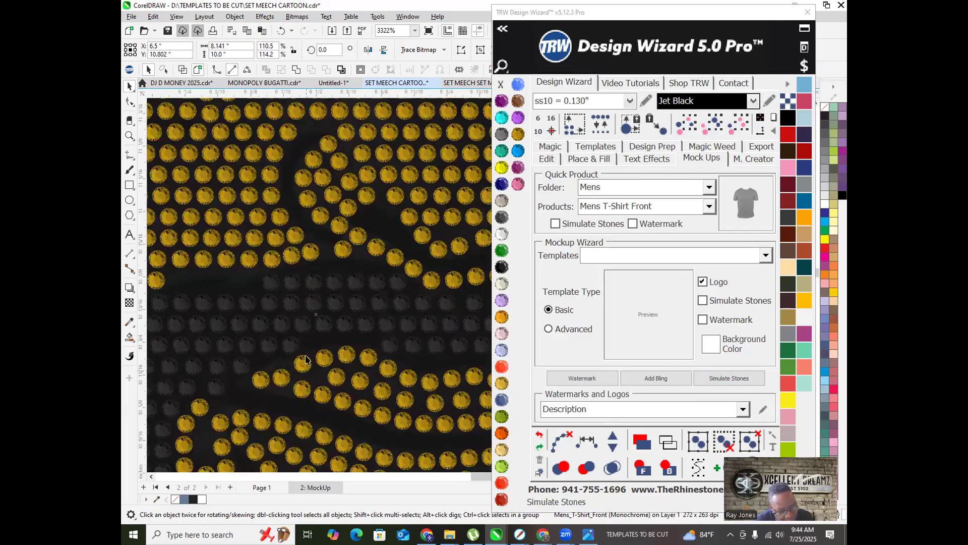
{"action": "left_click", "coordinate": [309, 344]}
{"action": "scroll", "coordinate": [308, 344], "scroll_direction": "down", "scroll_amount": 3}
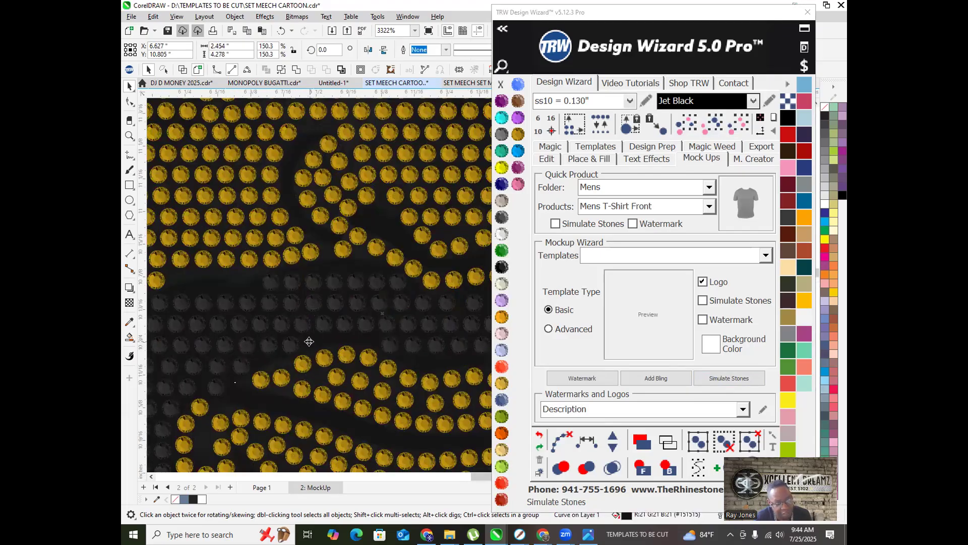
{"action": "scroll", "coordinate": [375, 288], "scroll_direction": "down", "scroll_amount": 1}
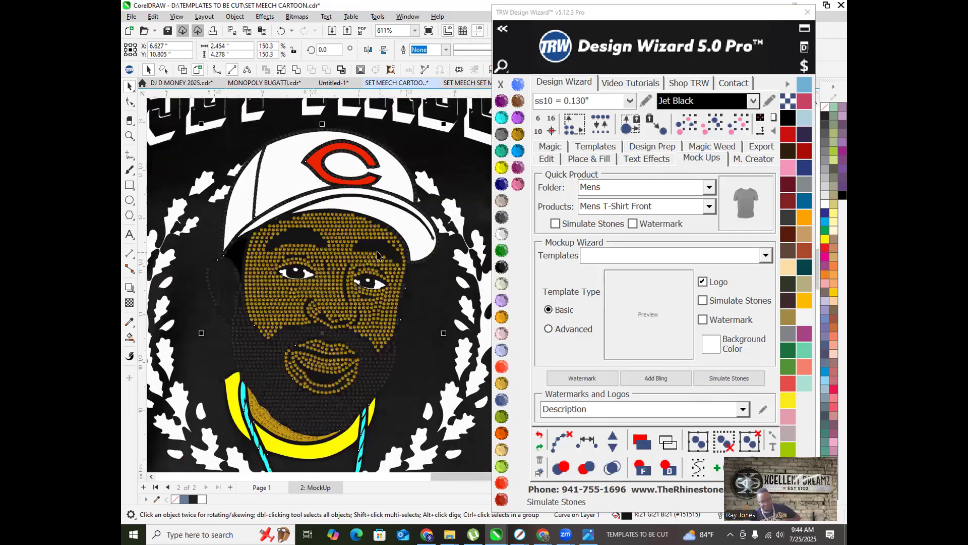
{"action": "scroll", "coordinate": [382, 257], "scroll_direction": "down", "scroll_amount": 1}
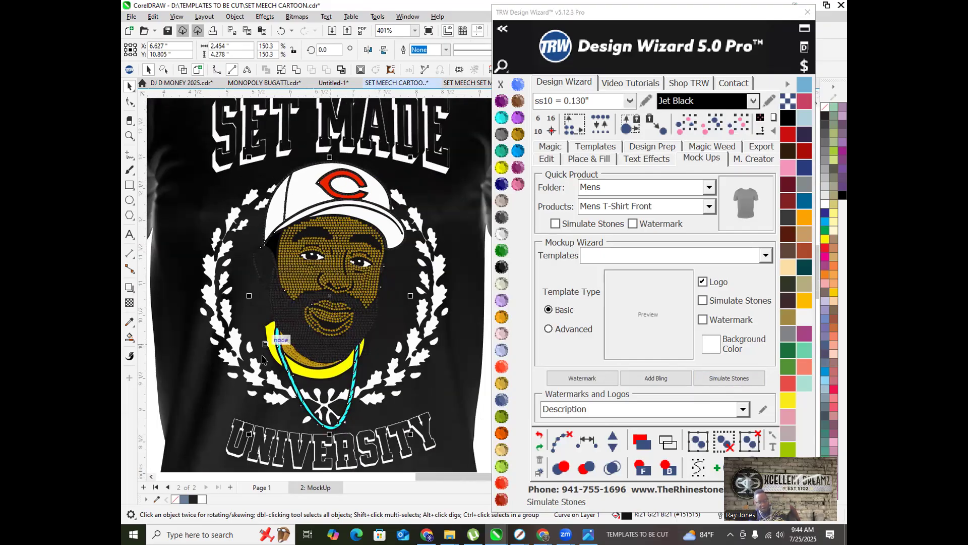
{"action": "scroll", "coordinate": [276, 349], "scroll_direction": "up", "scroll_amount": 6}
{"action": "left_click", "coordinate": [276, 349]}
{"action": "scroll", "coordinate": [276, 349], "scroll_direction": "down", "scroll_amount": 2}
Step: Change the yellow collar shape to the Crystal stone colour
{"action": "left_click", "coordinate": [229, 258]}
{"action": "scroll", "coordinate": [229, 258], "scroll_direction": "down", "scroll_amount": 2}
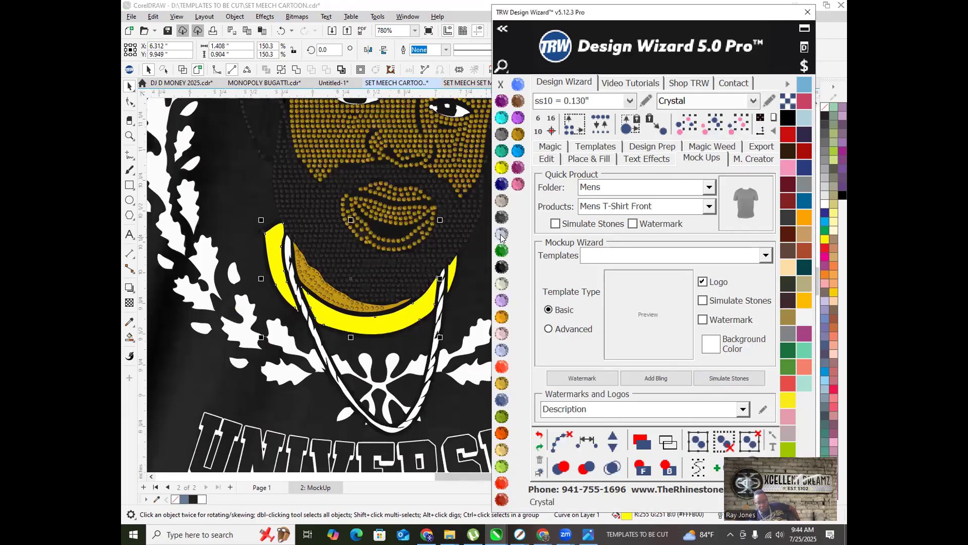
{"action": "left_click", "coordinate": [500, 235]}
{"action": "scroll", "coordinate": [308, 244], "scroll_direction": "down", "scroll_amount": 2}
{"action": "scroll", "coordinate": [388, 267], "scroll_direction": "up", "scroll_amount": 4}
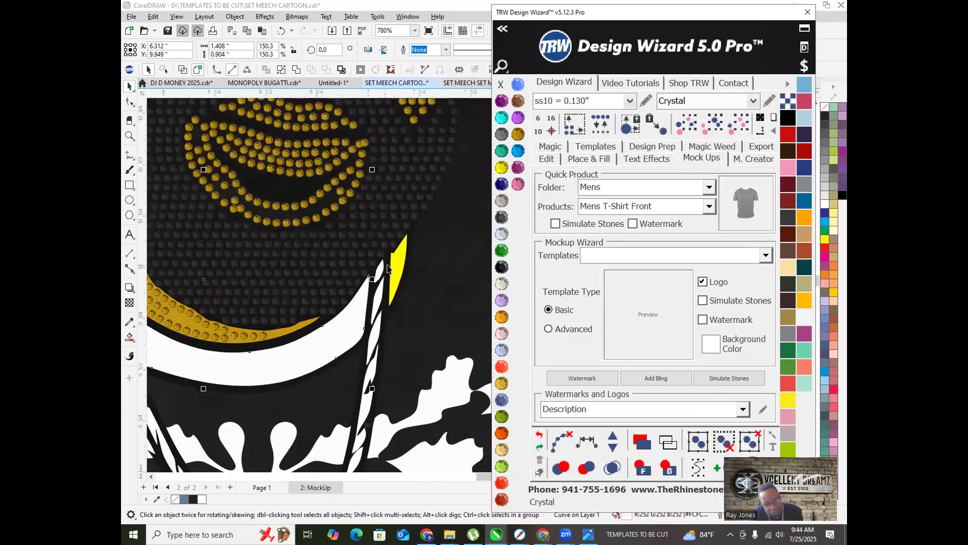
{"action": "scroll", "coordinate": [388, 267], "scroll_direction": "up", "scroll_amount": 4}
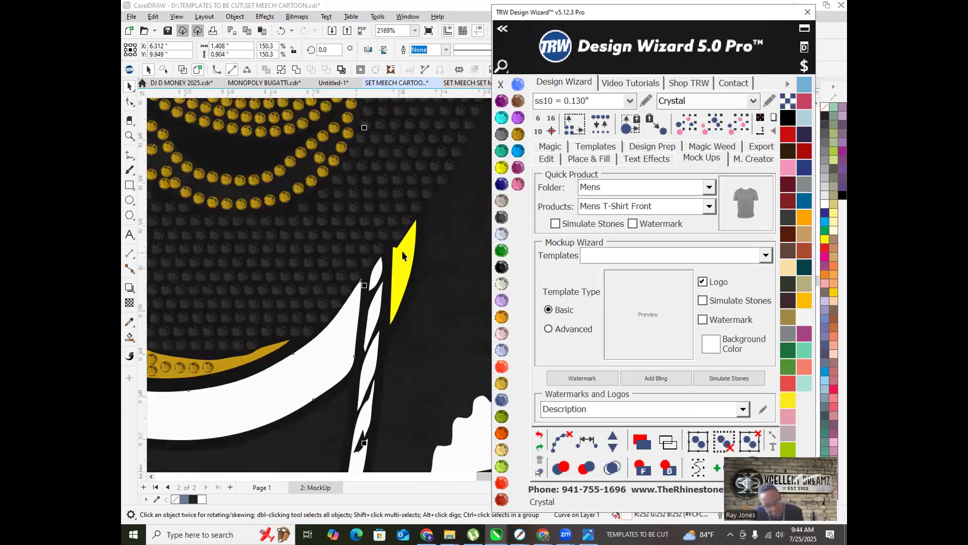
Step: Weld the collar band and the leftover yellow sliver into one shape
{"action": "left_click", "coordinate": [295, 71]}
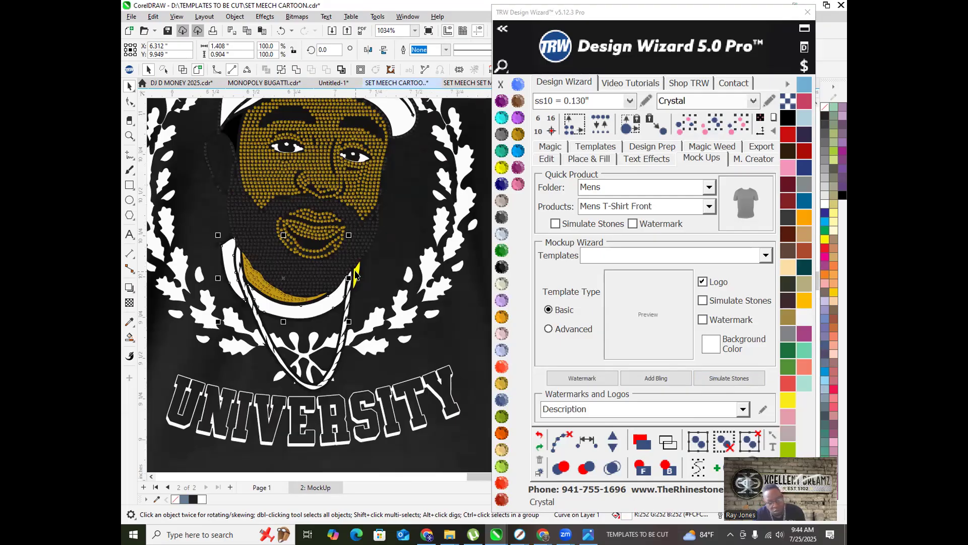
{"action": "scroll", "coordinate": [356, 277], "scroll_direction": "up", "scroll_amount": 3}
{"action": "left_click", "coordinate": [357, 275], "text": "shift"}
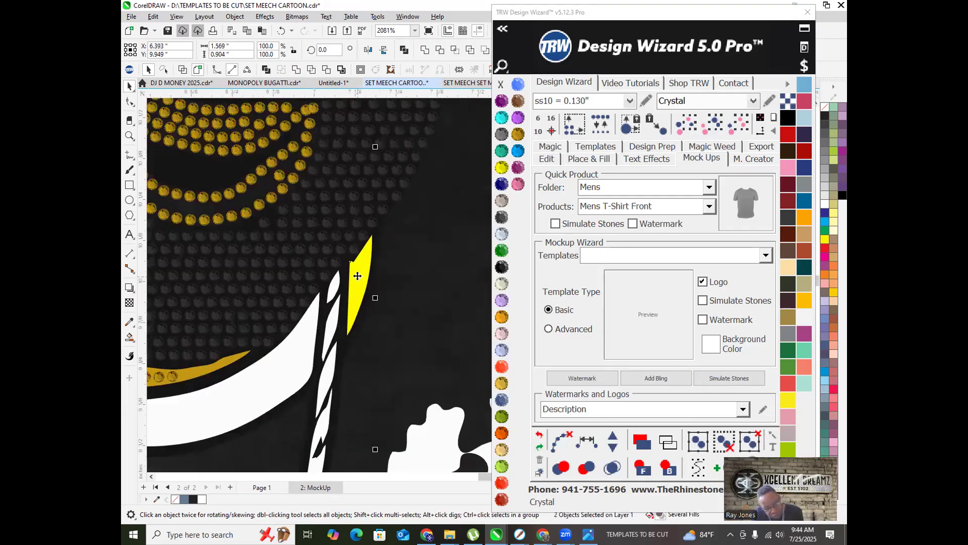
{"action": "left_click", "coordinate": [296, 69]}
{"action": "scroll", "coordinate": [326, 276], "scroll_direction": "down", "scroll_amount": 2}
{"action": "scroll", "coordinate": [346, 301], "scroll_direction": "down", "scroll_amount": 5}
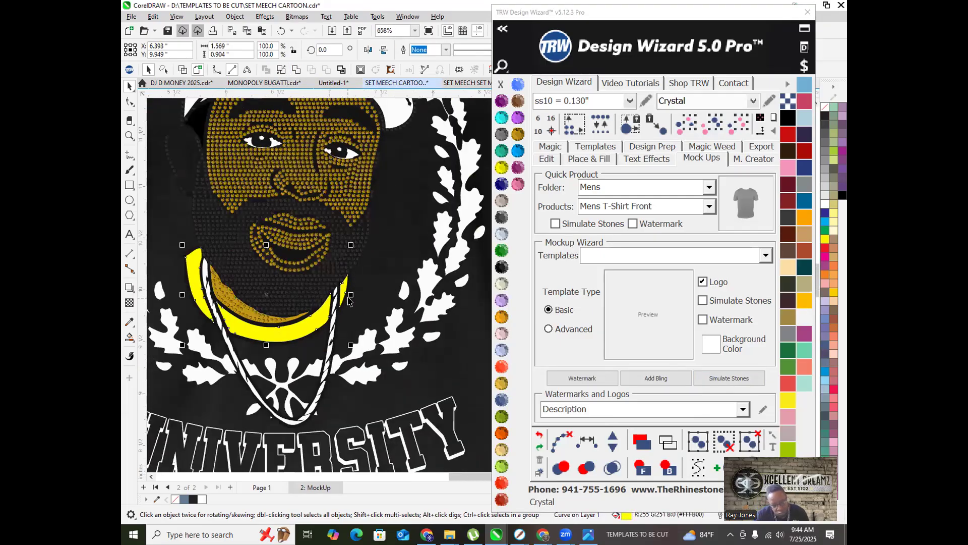
{"action": "scroll", "coordinate": [325, 325], "scroll_direction": "down", "scroll_amount": 1}
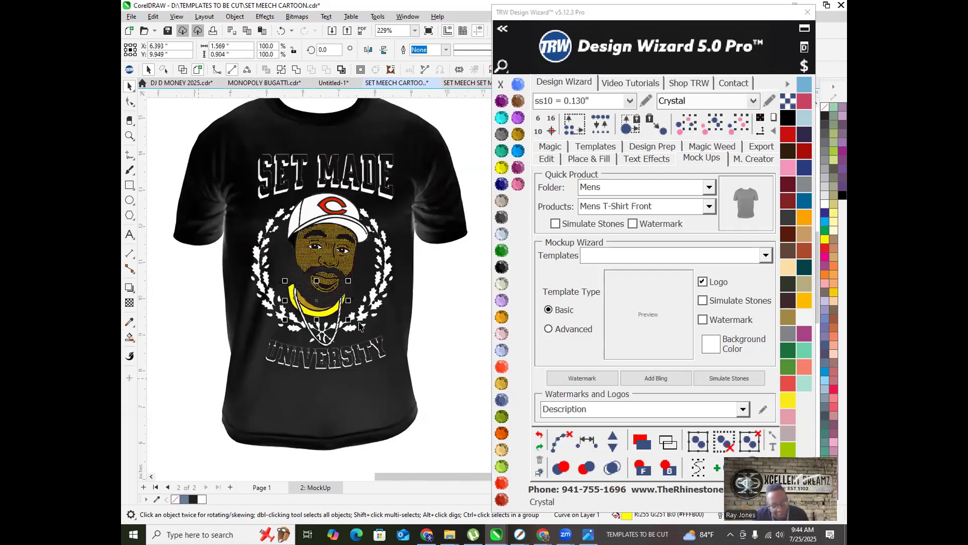
{"action": "left_click", "coordinate": [192, 386]}
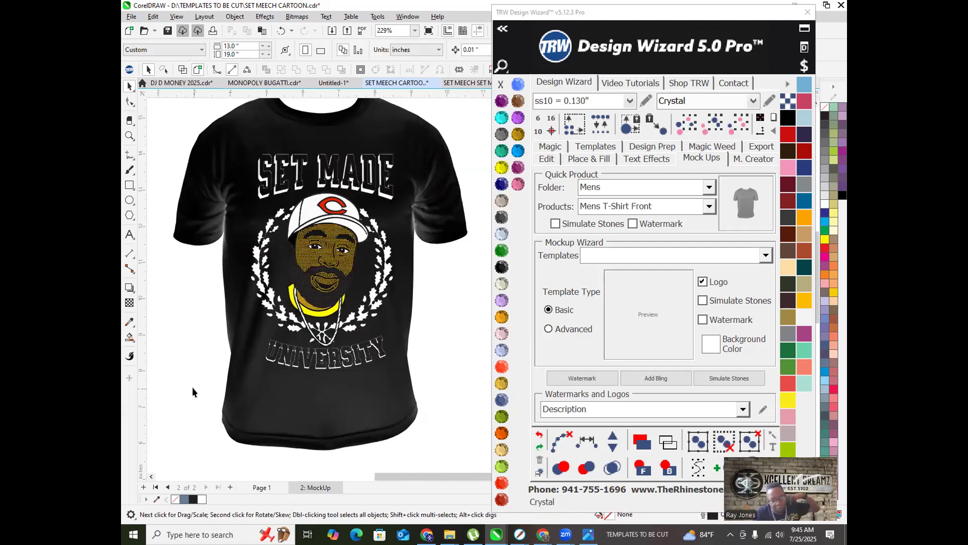
{"action": "scroll", "coordinate": [342, 369], "scroll_direction": "down", "scroll_amount": 1}
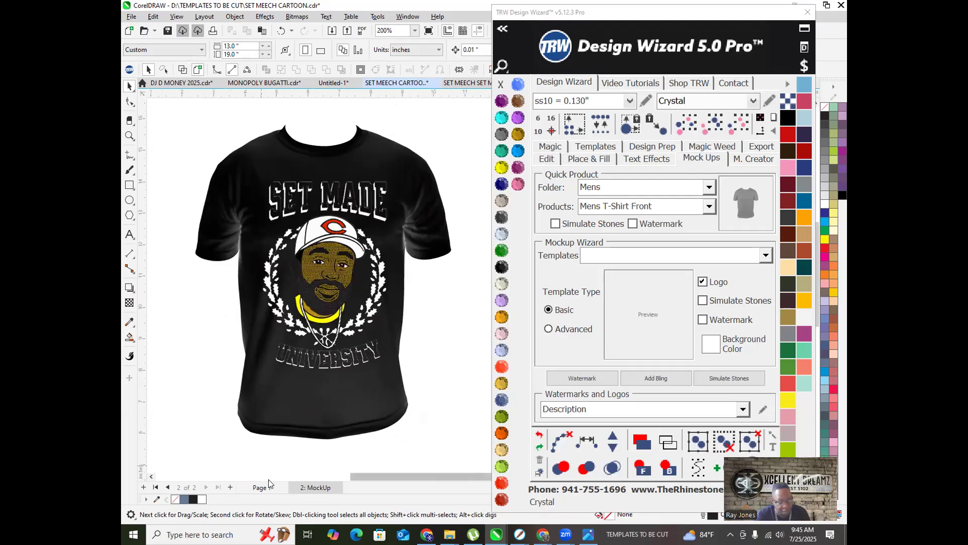
{"action": "left_click", "coordinate": [543, 534]}
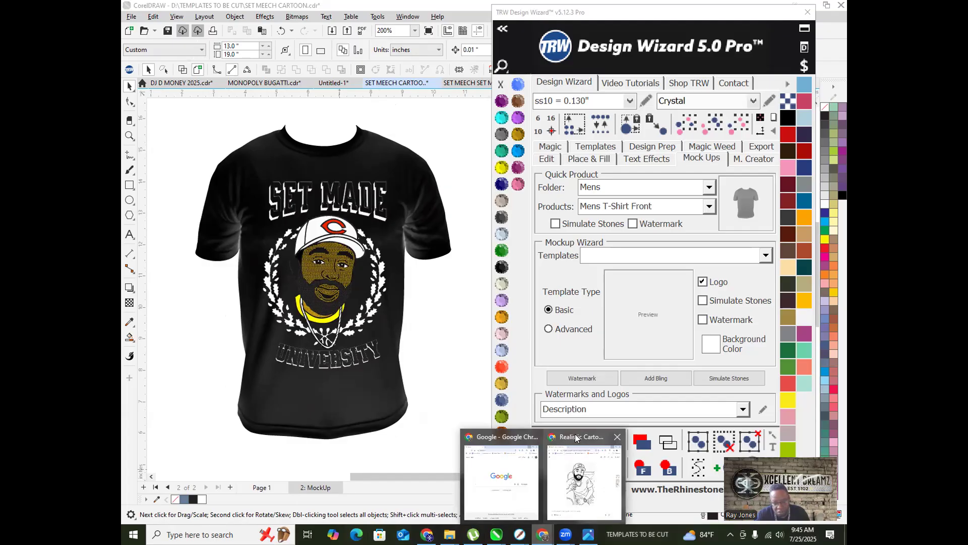
Step: View the Realistic Cartoon Transformation chat full-screen, close it, and open a Google window
{"action": "left_click", "coordinate": [575, 438]}
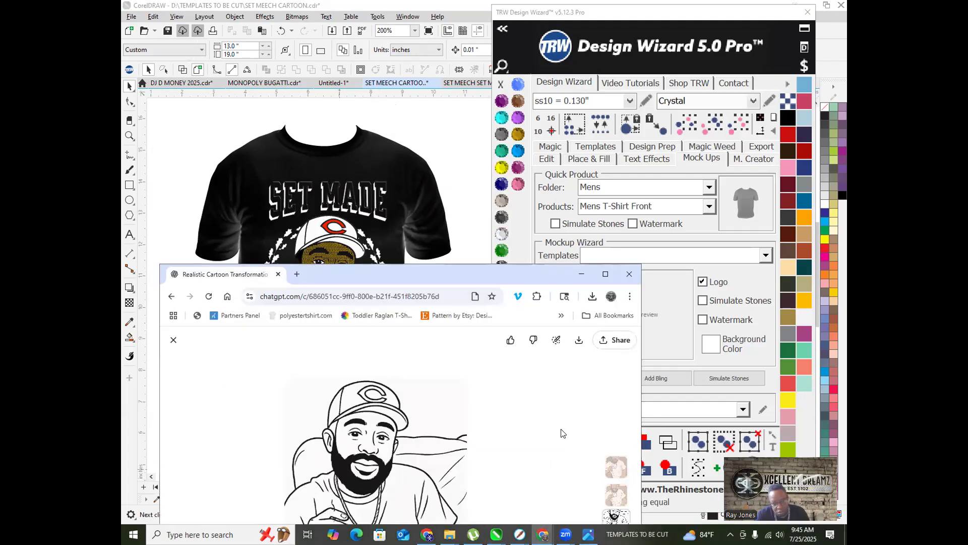
{"action": "left_click", "coordinate": [605, 273]}
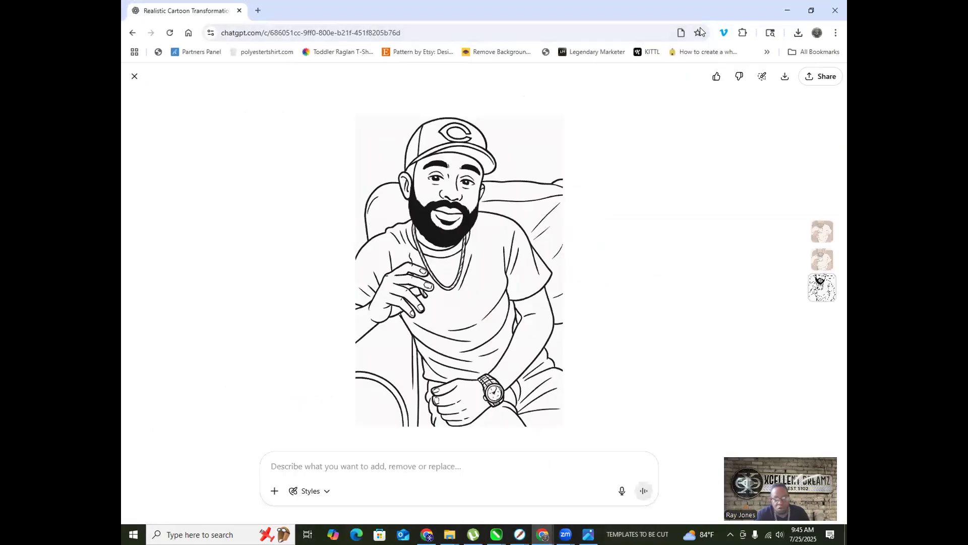
{"action": "left_click", "coordinate": [239, 11]}
{"action": "left_click", "coordinate": [543, 534]}
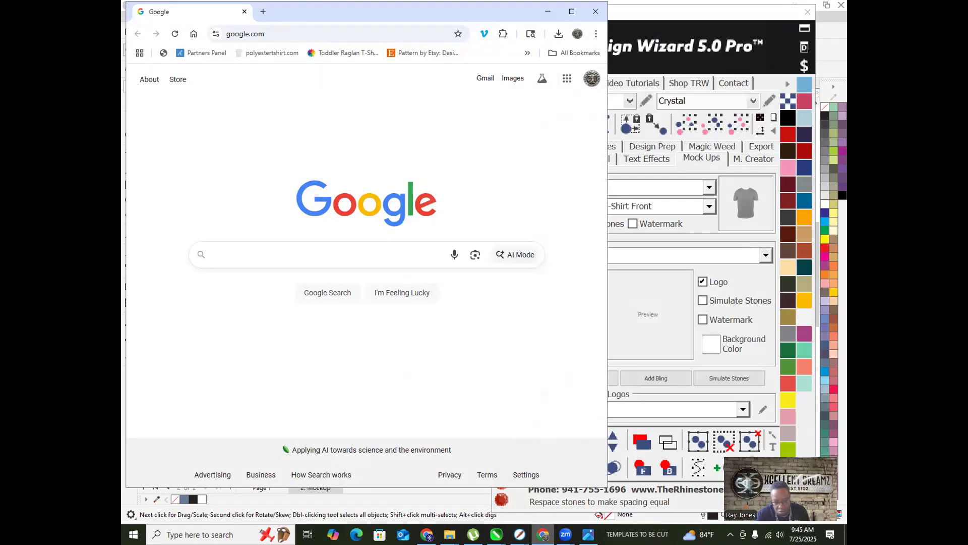
Step: Browse the Facebook and YouTube tabs, minimize that window, and restore the Google window
{"action": "left_click", "coordinate": [427, 534]}
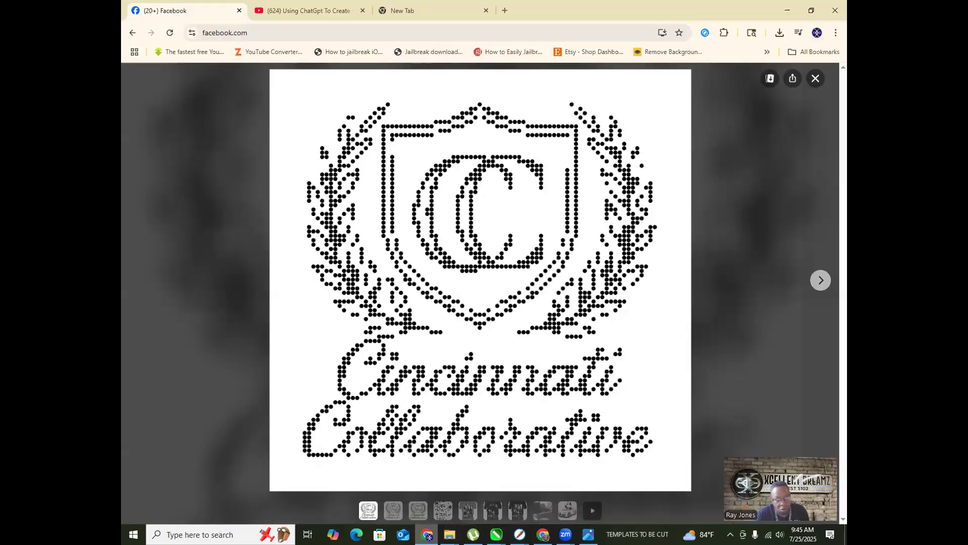
{"action": "left_click", "coordinate": [307, 11]}
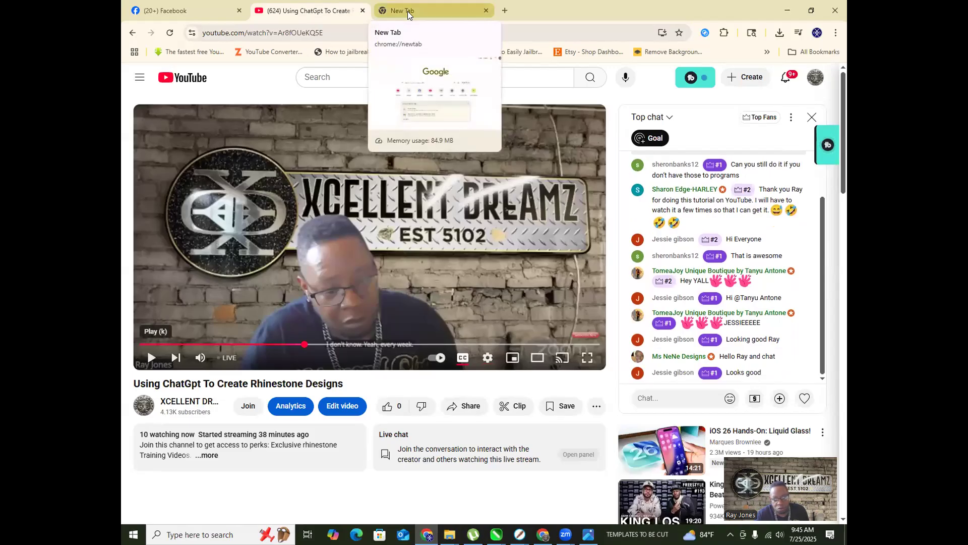
{"action": "left_click", "coordinate": [408, 11]}
{"action": "left_click", "coordinate": [278, 11]}
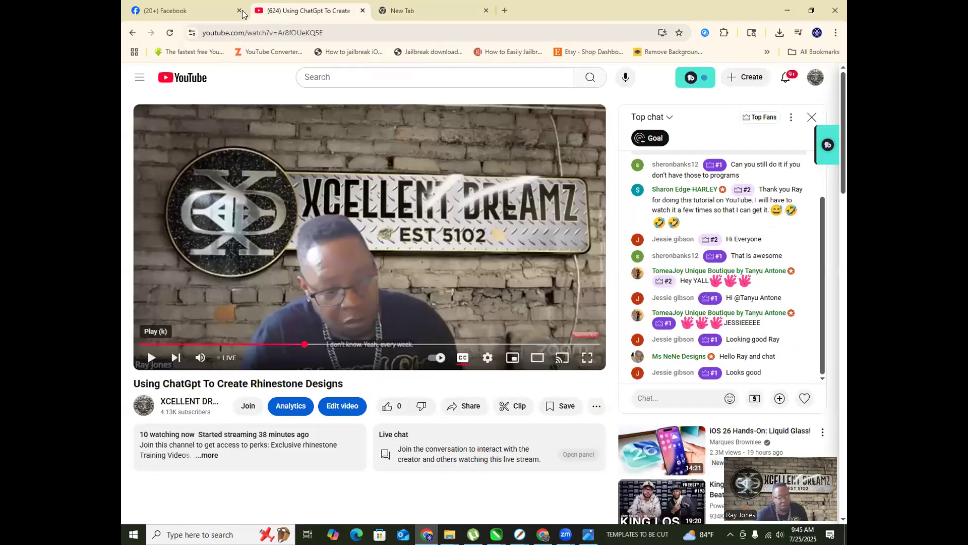
{"action": "left_click", "coordinate": [237, 12]}
{"action": "left_click", "coordinate": [786, 12]}
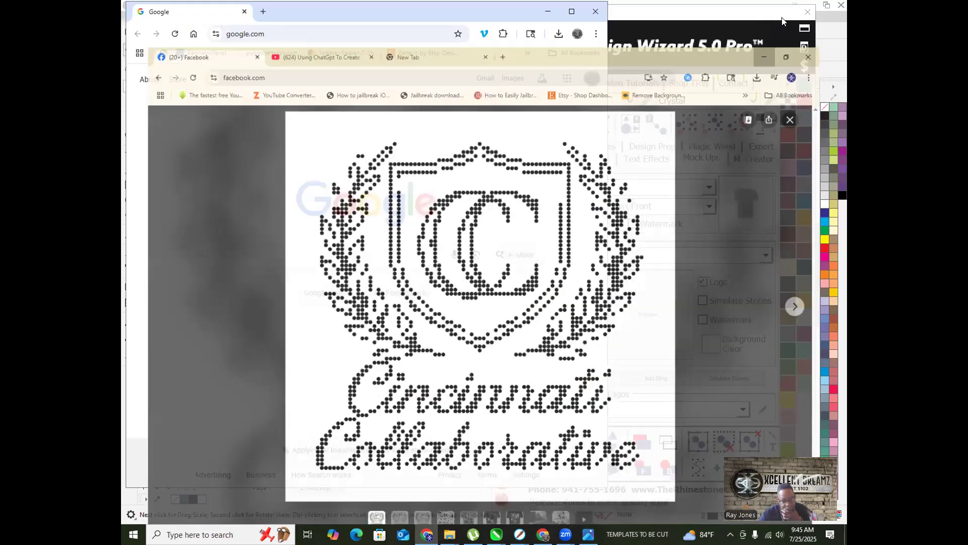
{"action": "left_click", "coordinate": [543, 534]}
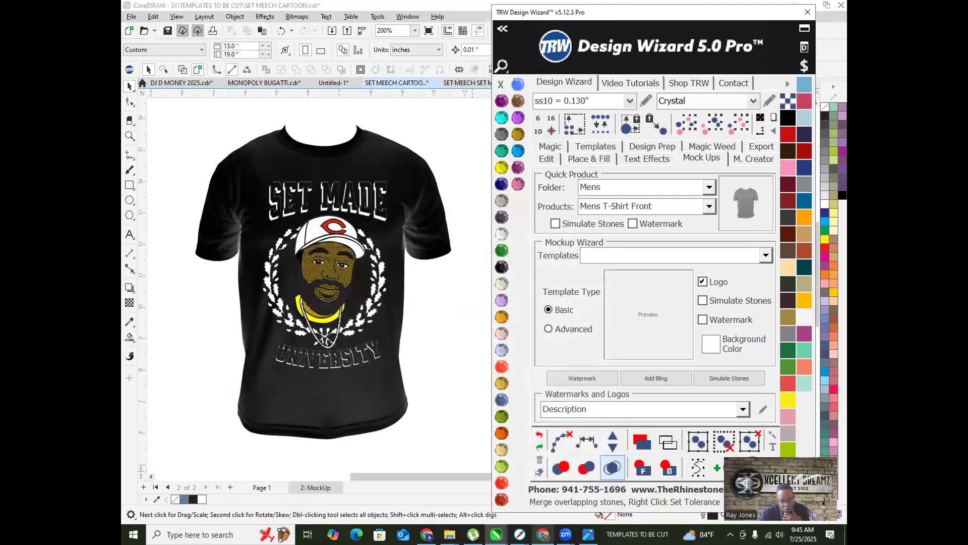
{"action": "left_click", "coordinate": [543, 535]}
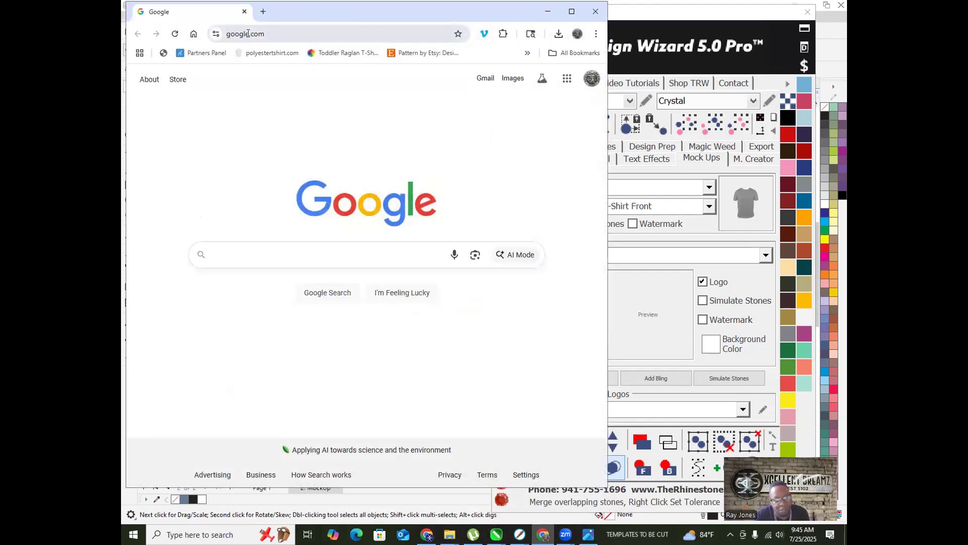
Step: In a new tab, search Google for chatgpt and go to the ChatGPT website
{"action": "left_click", "coordinate": [263, 12]}
{"action": "left_click", "coordinate": [298, 31]}
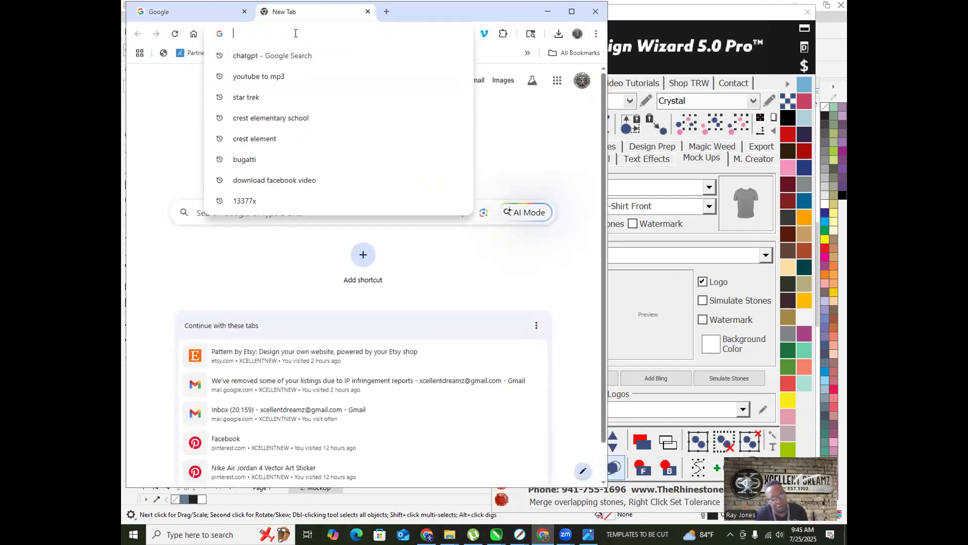
{"action": "key", "text": "Down"}
{"action": "left_click", "coordinate": [300, 54]}
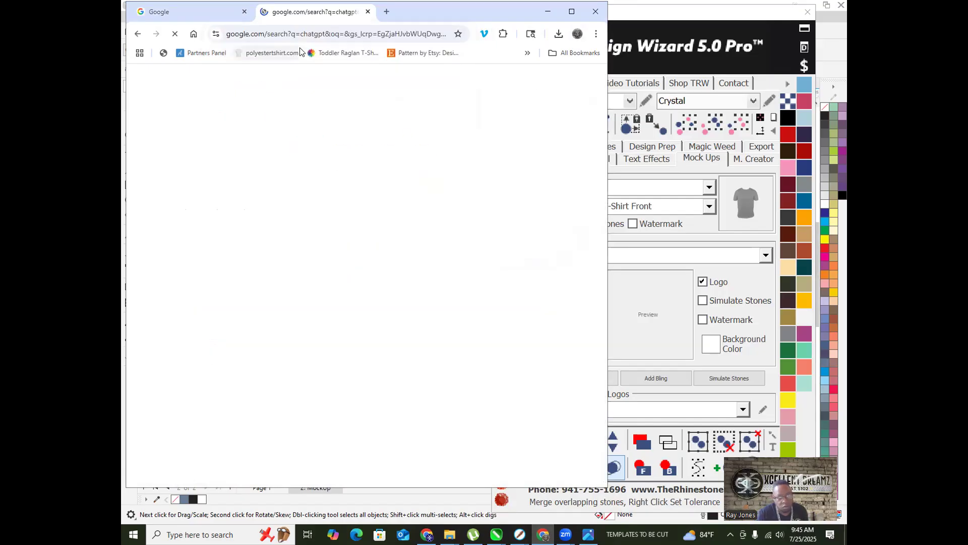
{"action": "left_click", "coordinate": [215, 197]}
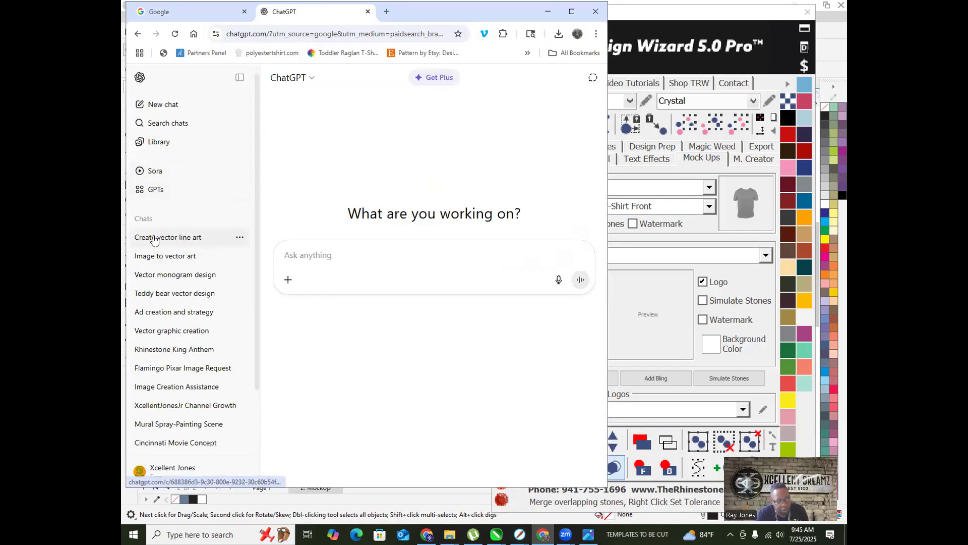
Step: Open the 'Create vector line art' conversation and read through it
{"action": "left_click", "coordinate": [187, 239]}
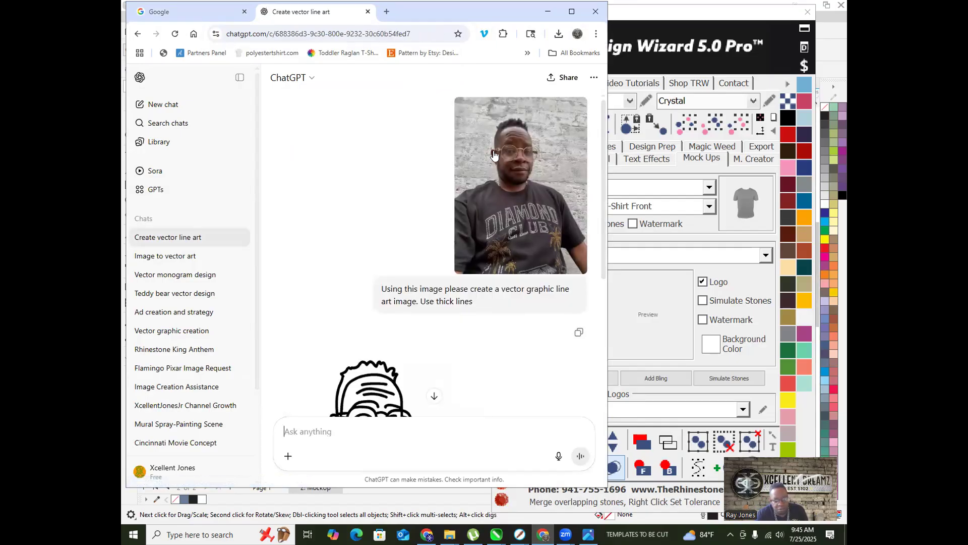
{"action": "scroll", "coordinate": [491, 160], "scroll_direction": "down", "scroll_amount": 3}
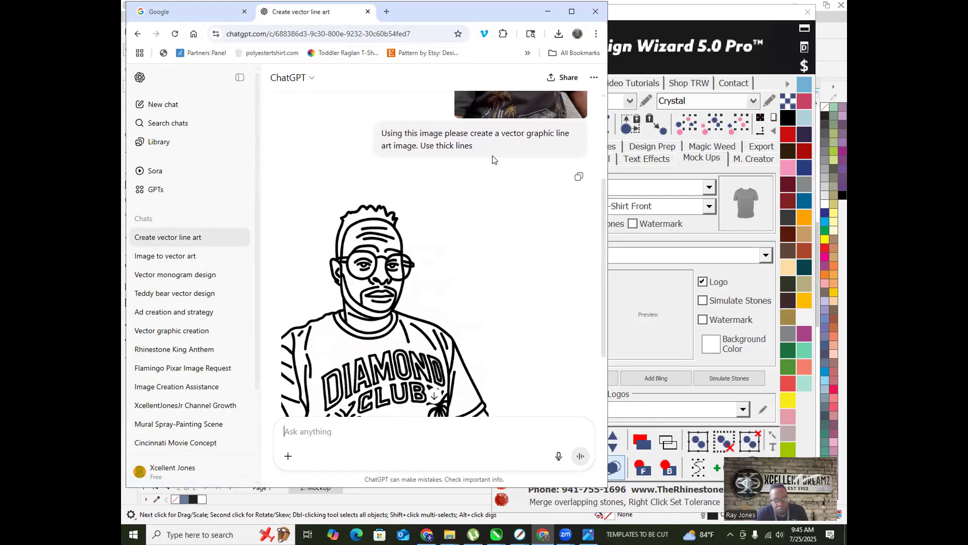
{"action": "scroll", "coordinate": [491, 160], "scroll_direction": "down", "scroll_amount": 2}
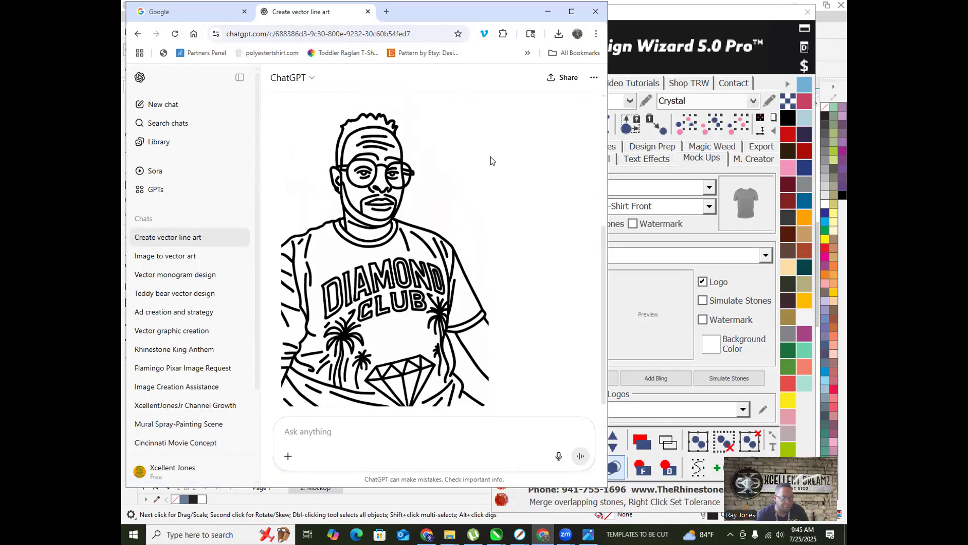
{"action": "scroll", "coordinate": [491, 161], "scroll_direction": "up", "scroll_amount": 5}
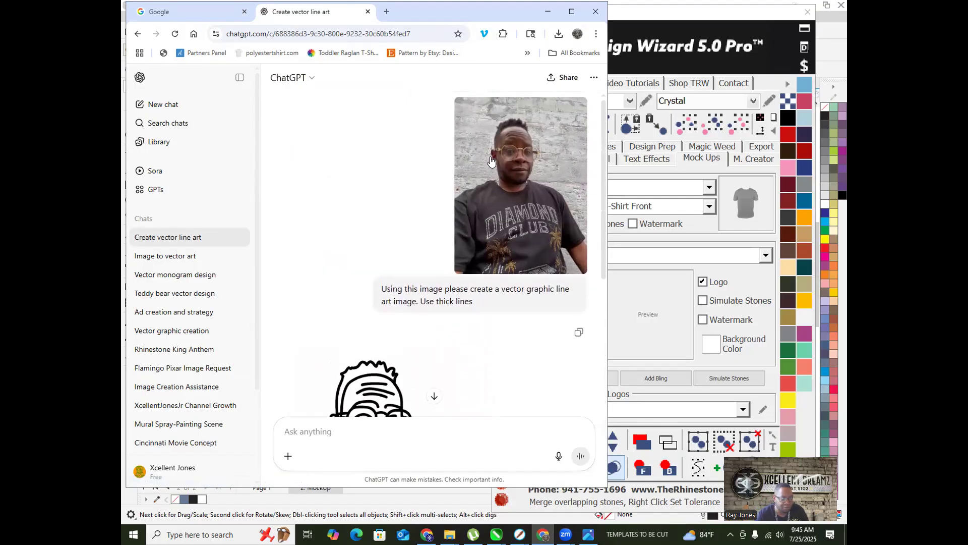
{"action": "scroll", "coordinate": [492, 160], "scroll_direction": "down", "scroll_amount": 5}
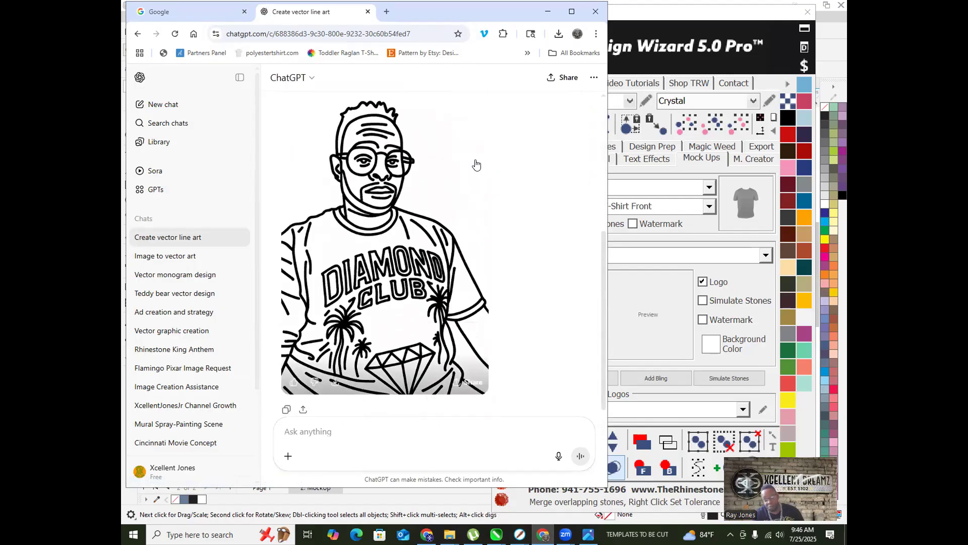
{"action": "scroll", "coordinate": [477, 165], "scroll_direction": "down", "scroll_amount": 1}
{"action": "scroll", "coordinate": [421, 243], "scroll_direction": "up", "scroll_amount": 4}
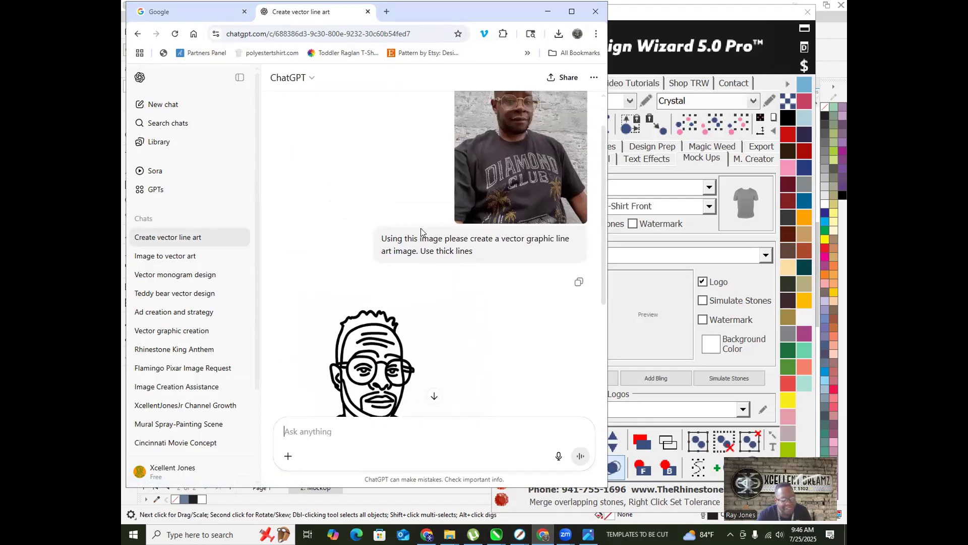
{"action": "scroll", "coordinate": [398, 260], "scroll_direction": "down", "scroll_amount": 4}
{"action": "scroll", "coordinate": [397, 260], "scroll_direction": "up", "scroll_amount": 2}
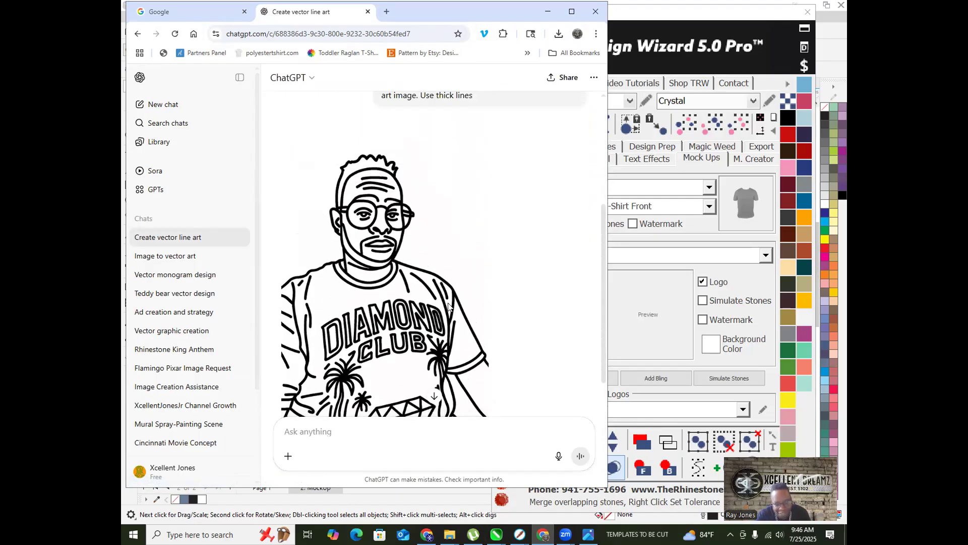
Step: Maximize the browser and view the generated line-art portrait full size
{"action": "left_click", "coordinate": [571, 12]}
{"action": "left_click", "coordinate": [450, 306]}
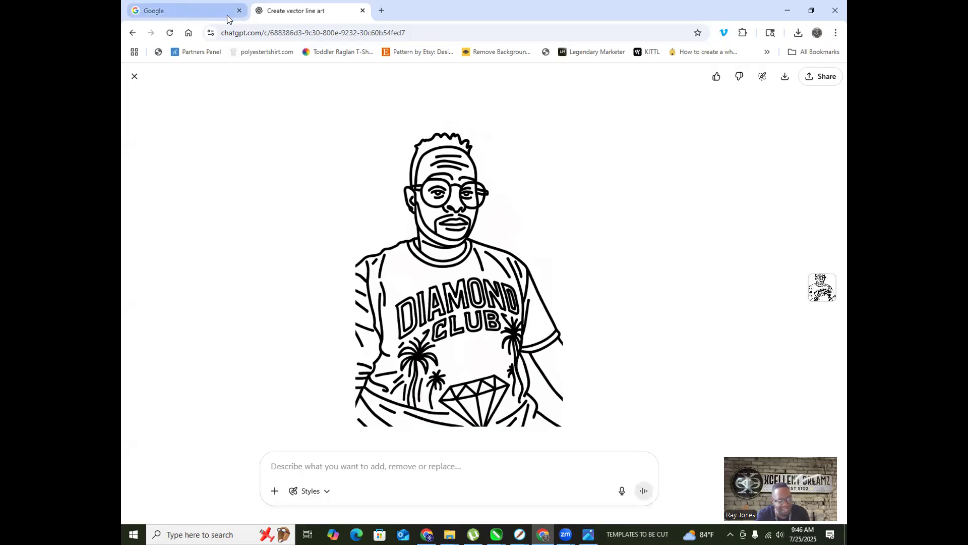
{"action": "left_click", "coordinate": [134, 76]}
{"action": "scroll", "coordinate": [549, 237], "scroll_direction": "up", "scroll_amount": 4}
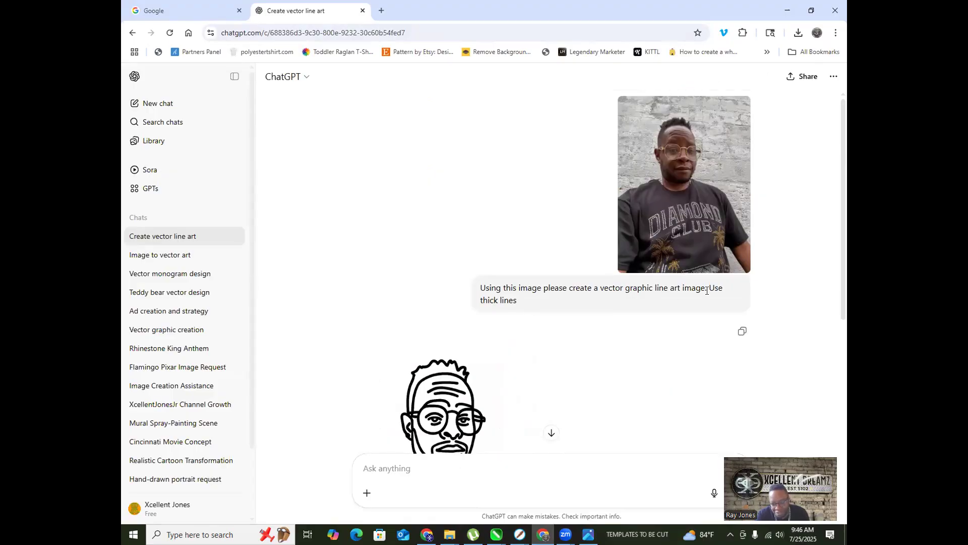
Step: Copy the earlier prompt sentence and attach ME DC CLUB.jpeg from Downloads to a new chat message
{"action": "left_click_drag", "start_coordinate": [706, 289], "coordinate": [474, 290]}
{"action": "key", "text": "ctrl+c"}
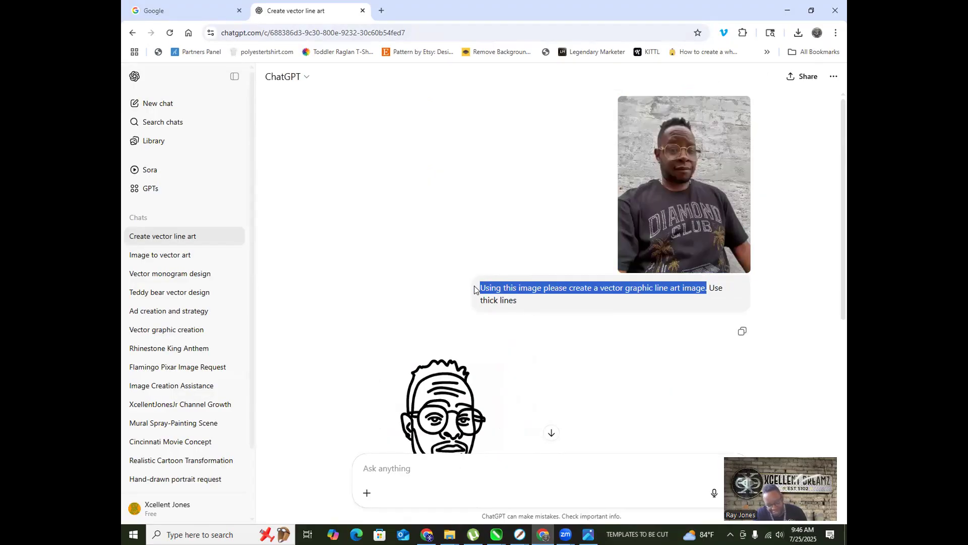
{"action": "scroll", "coordinate": [474, 288], "scroll_direction": "down", "scroll_amount": 5}
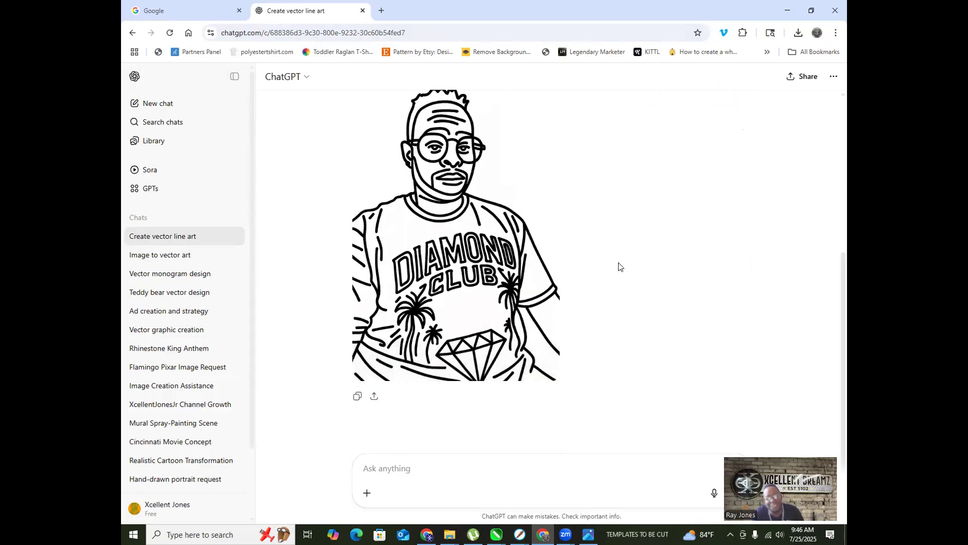
{"action": "left_click", "coordinate": [795, 38]}
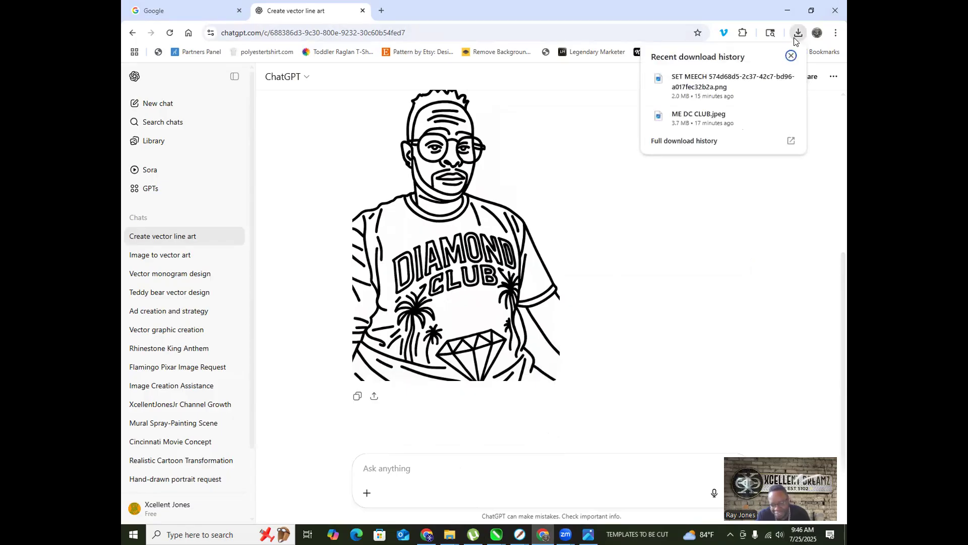
{"action": "left_click_drag", "start_coordinate": [705, 118], "coordinate": [408, 456]}
Step: Paste the vector graphic line art request into the message box without sending it
{"action": "scroll", "coordinate": [440, 333], "scroll_direction": "down", "scroll_amount": 2}
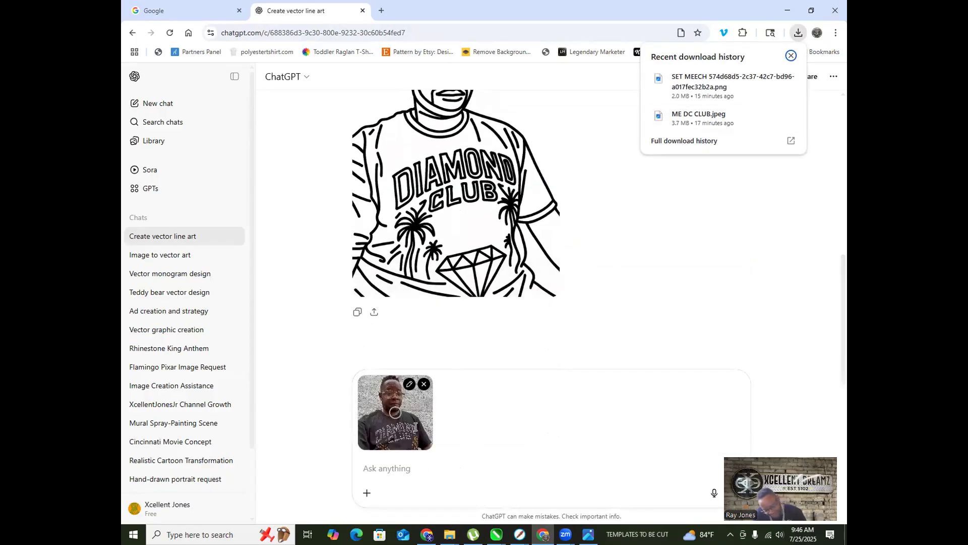
{"action": "left_click", "coordinate": [395, 456]}
{"action": "key", "text": "ctrl+v"}
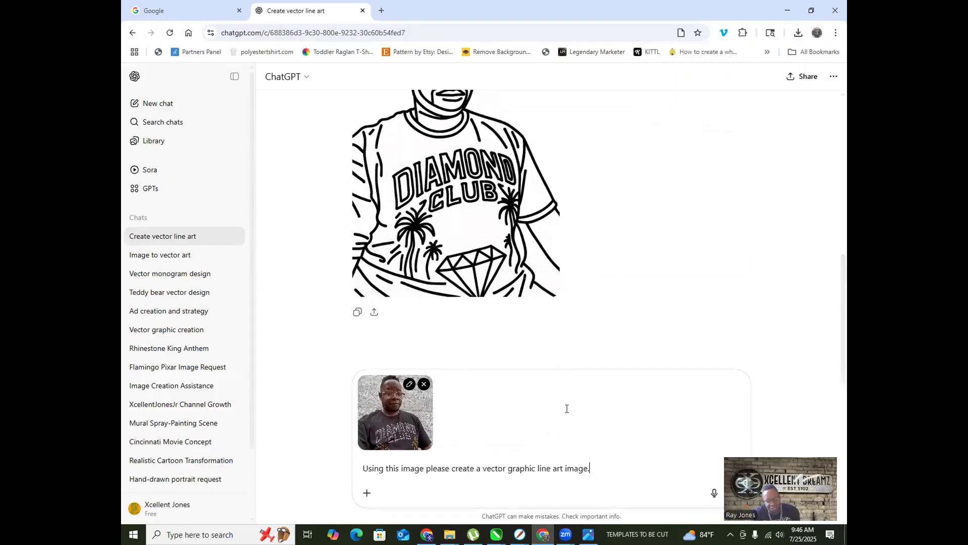
{"action": "scroll", "coordinate": [557, 328], "scroll_direction": "up", "scroll_amount": 6}
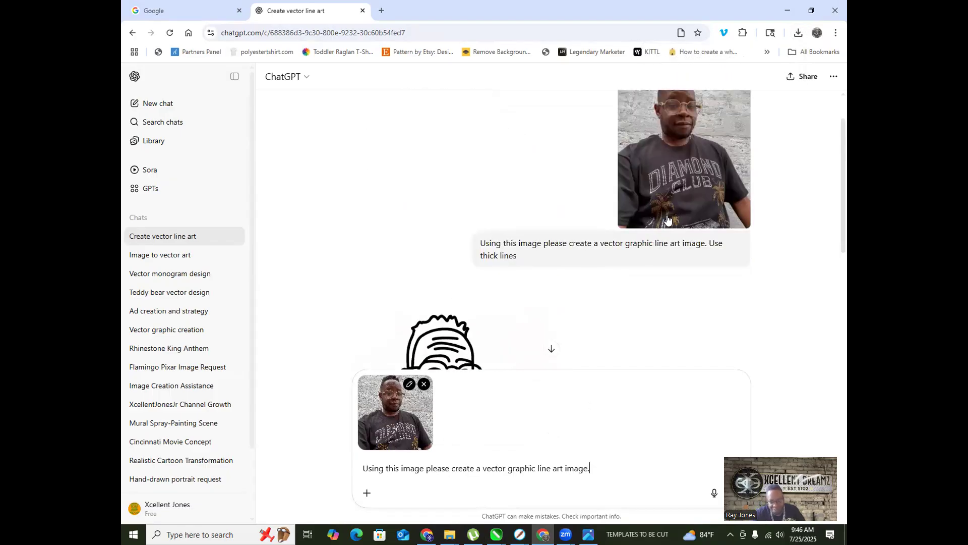
{"action": "scroll", "coordinate": [587, 268], "scroll_direction": "down", "scroll_amount": 8}
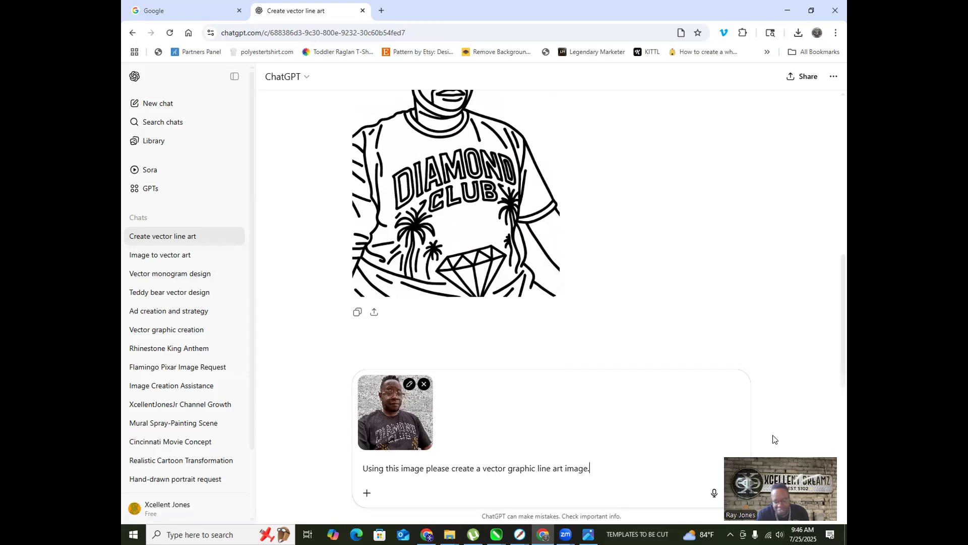
{"action": "scroll", "coordinate": [456, 299], "scroll_direction": "up", "scroll_amount": 3}
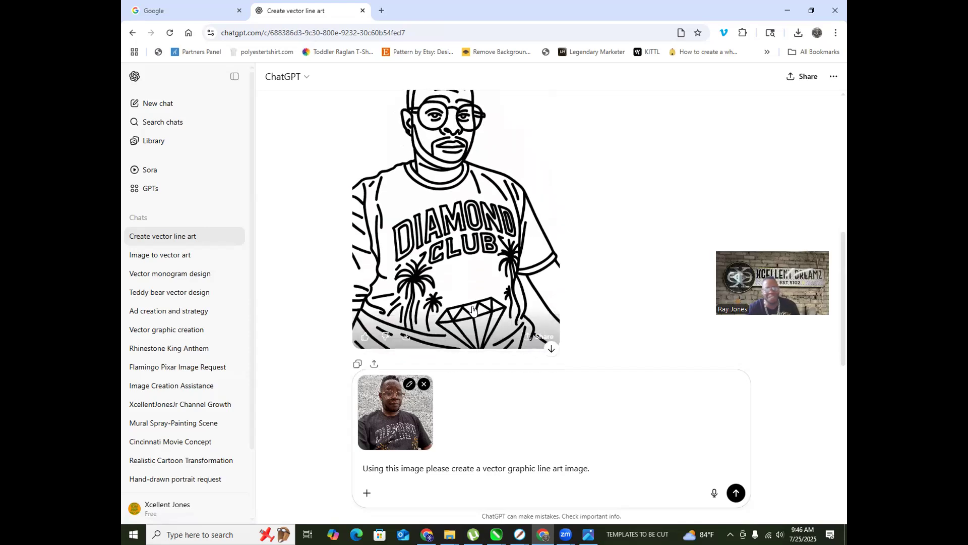
{"action": "scroll", "coordinate": [456, 299], "scroll_direction": "down", "scroll_amount": 1}
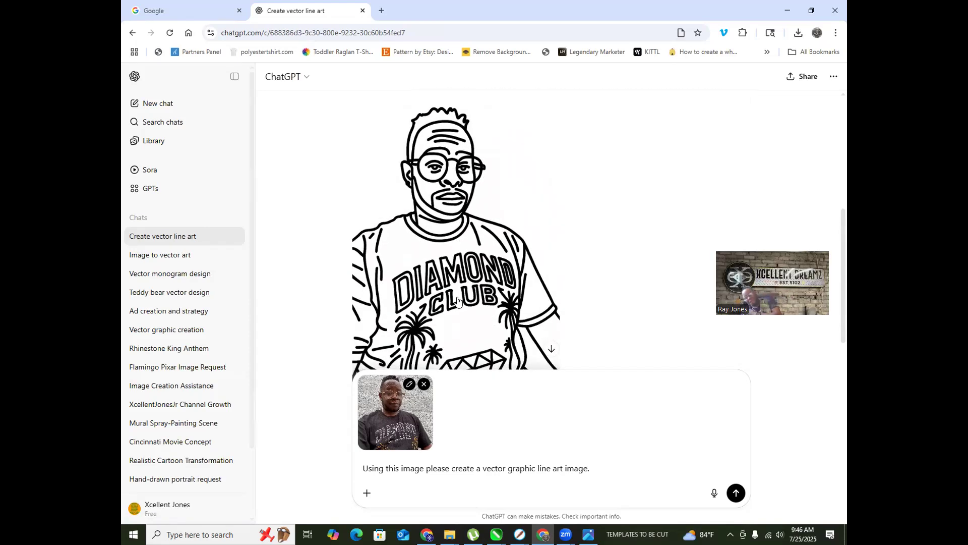
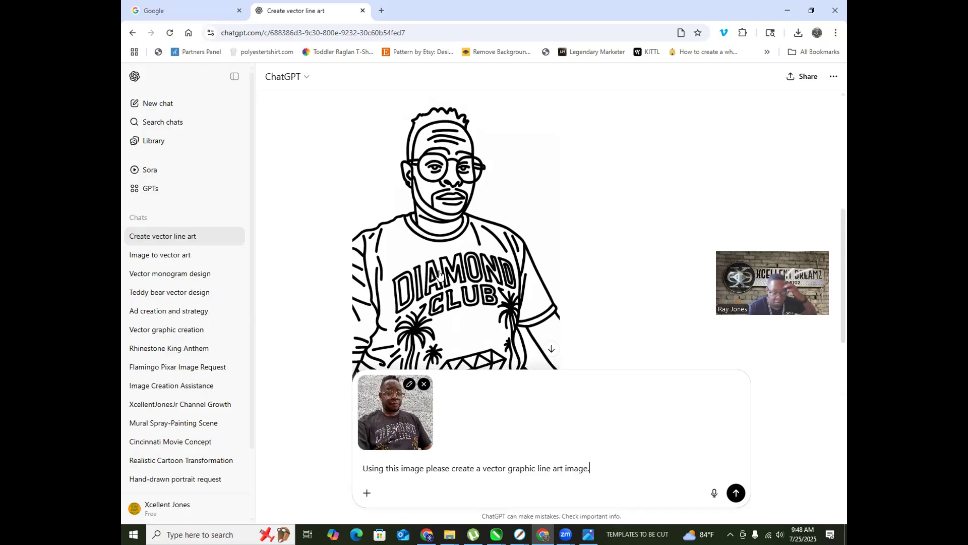
Step: Review the Diamond Club line art in ChatGPT, then bring up the CorelDRAW SET MEECH CARTOON document
{"action": "scroll", "coordinate": [413, 302], "scroll_direction": "down", "scroll_amount": 3}
{"action": "scroll", "coordinate": [534, 323], "scroll_direction": "up", "scroll_amount": 5}
{"action": "scroll", "coordinate": [479, 242], "scroll_direction": "up", "scroll_amount": 2}
{"action": "scroll", "coordinate": [515, 393], "scroll_direction": "down", "scroll_amount": 6}
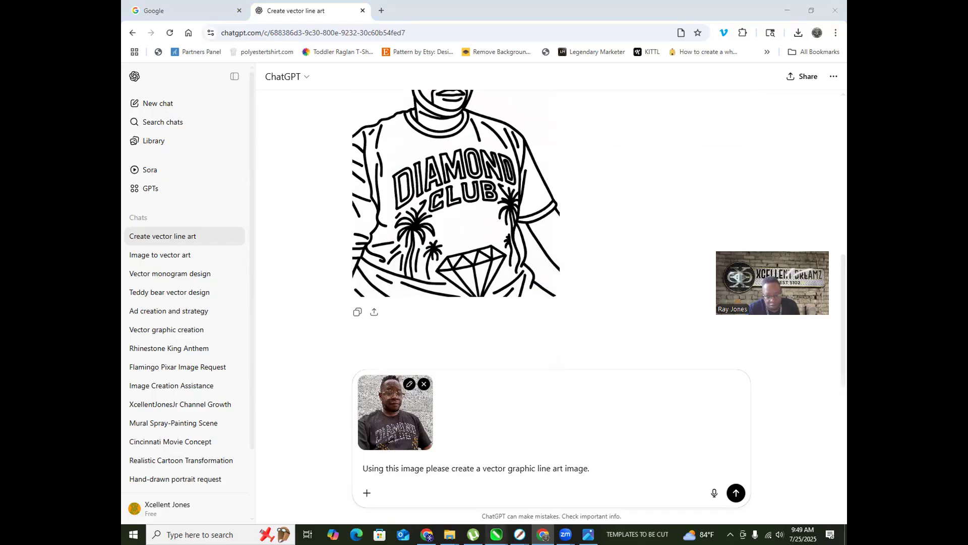
{"action": "mouse_move", "coordinate": [496, 534]}
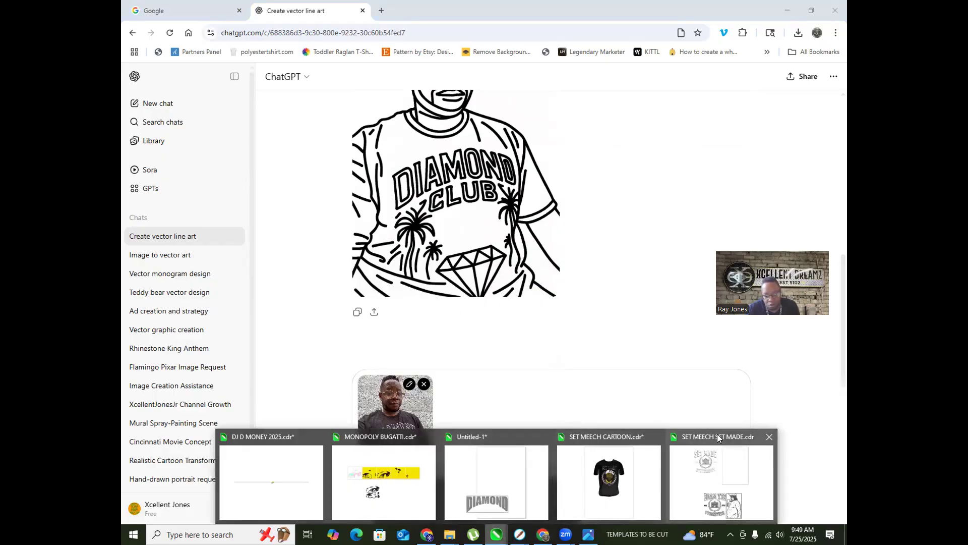
{"action": "left_click", "coordinate": [609, 479]}
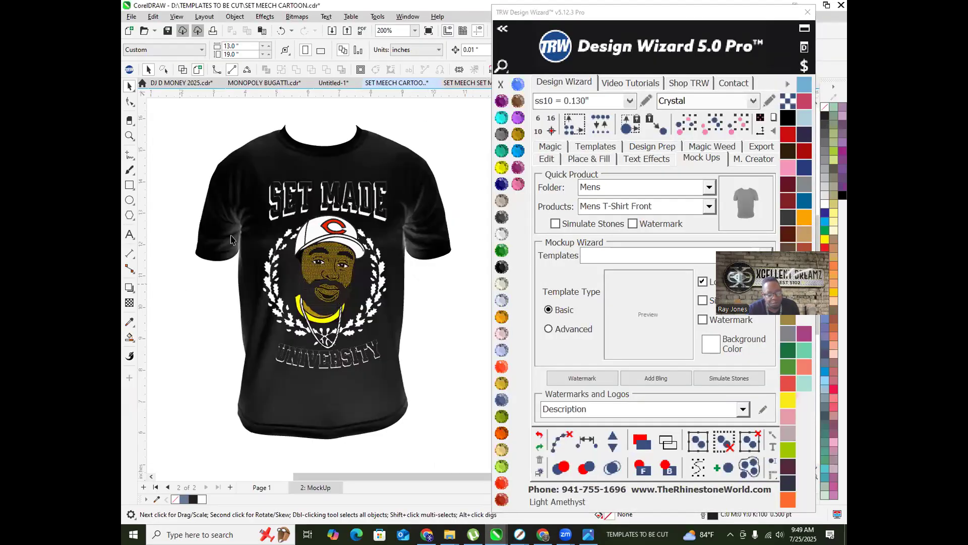
Step: Close the TRW Design Wizard panel and save the T-shirt mockup document
{"action": "scroll", "coordinate": [232, 239], "scroll_direction": "down", "scroll_amount": 1}
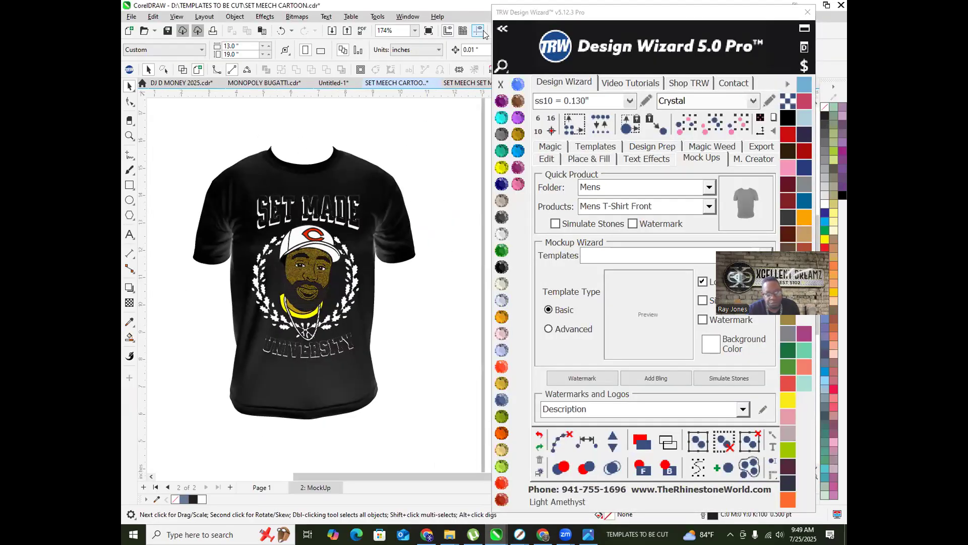
{"action": "left_click", "coordinate": [807, 12]}
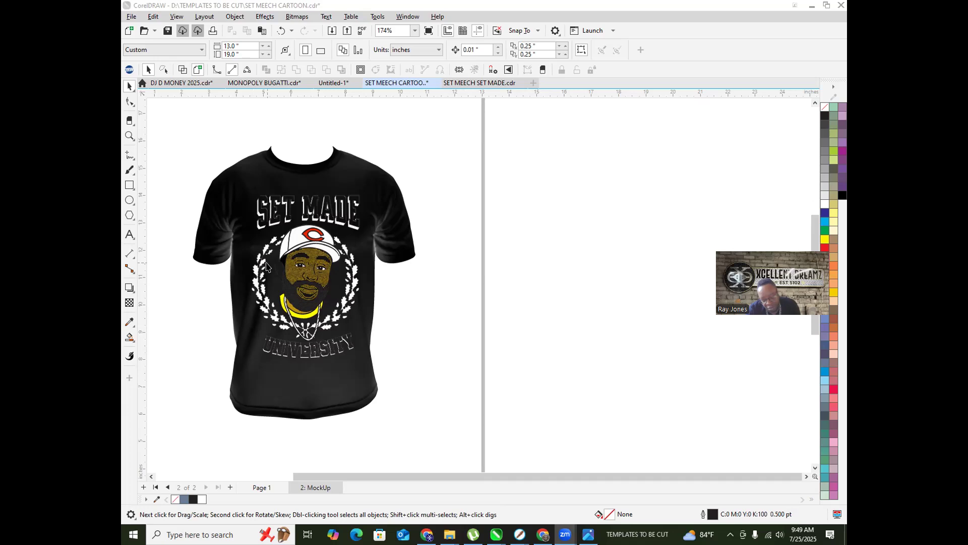
{"action": "scroll", "coordinate": [266, 267], "scroll_direction": "up", "scroll_amount": 2}
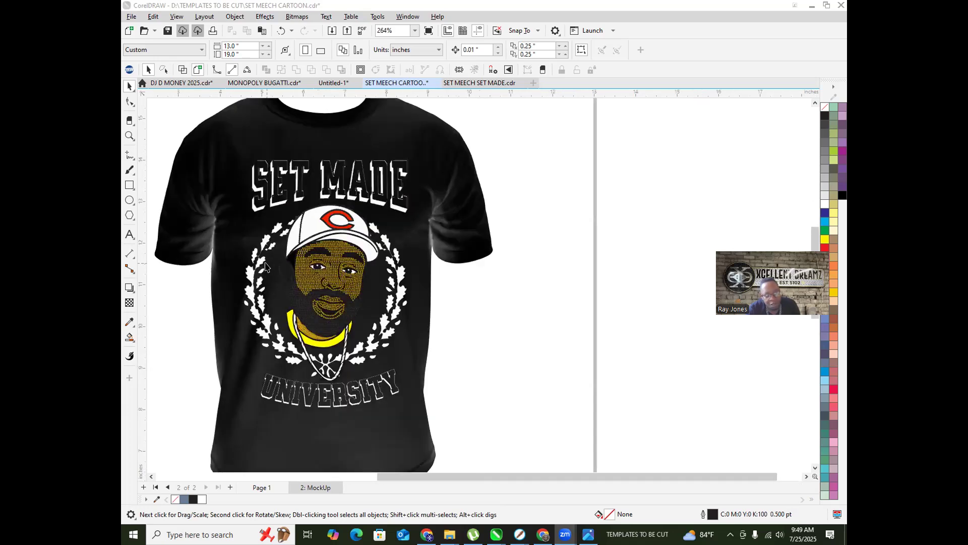
{"action": "scroll", "coordinate": [451, 265], "scroll_direction": "down", "scroll_amount": 2}
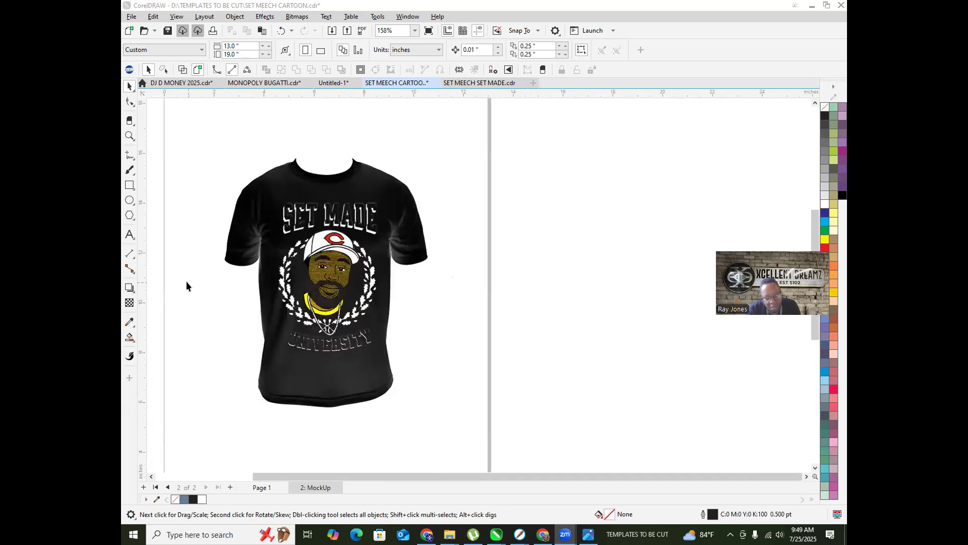
{"action": "scroll", "coordinate": [260, 206], "scroll_direction": "up", "scroll_amount": 3}
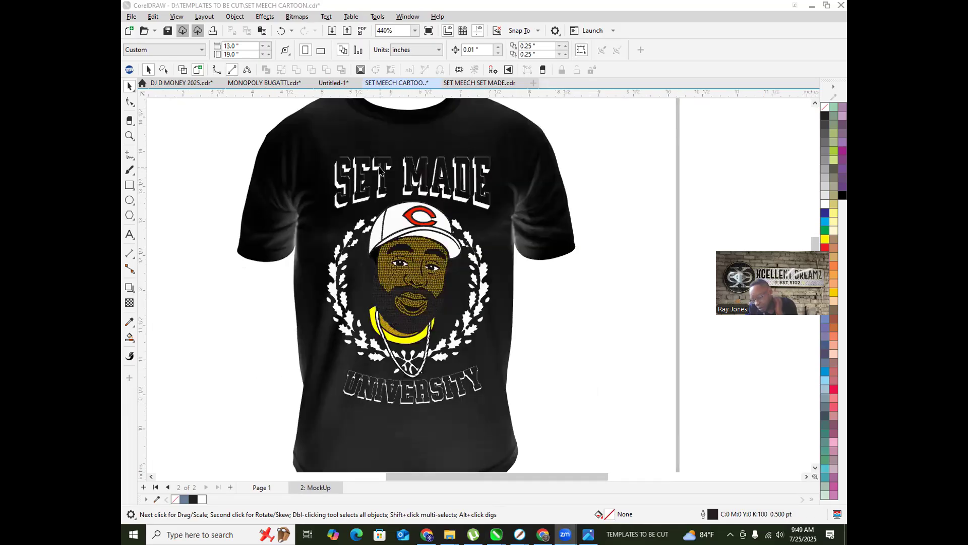
{"action": "scroll", "coordinate": [379, 170], "scroll_direction": "up", "scroll_amount": 2}
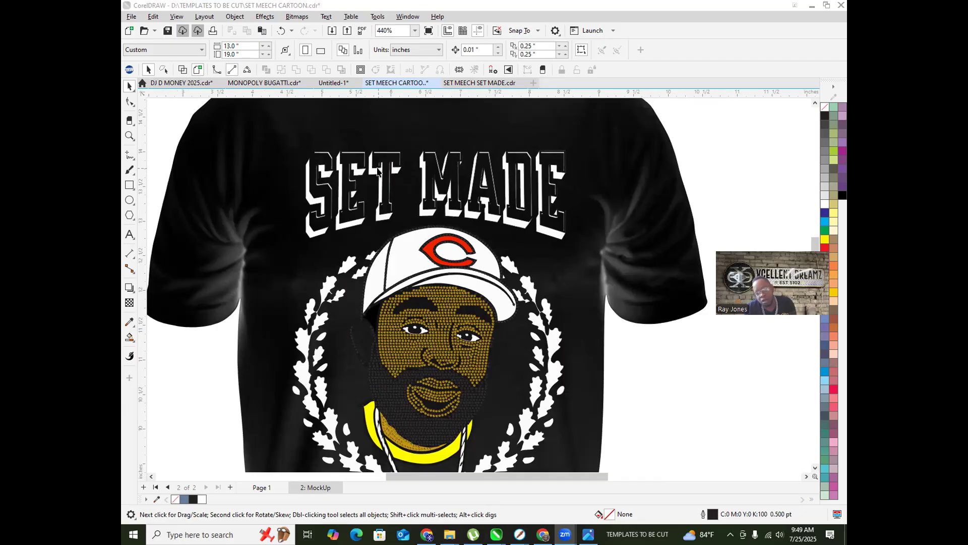
{"action": "scroll", "coordinate": [313, 250], "scroll_direction": "down", "scroll_amount": 2}
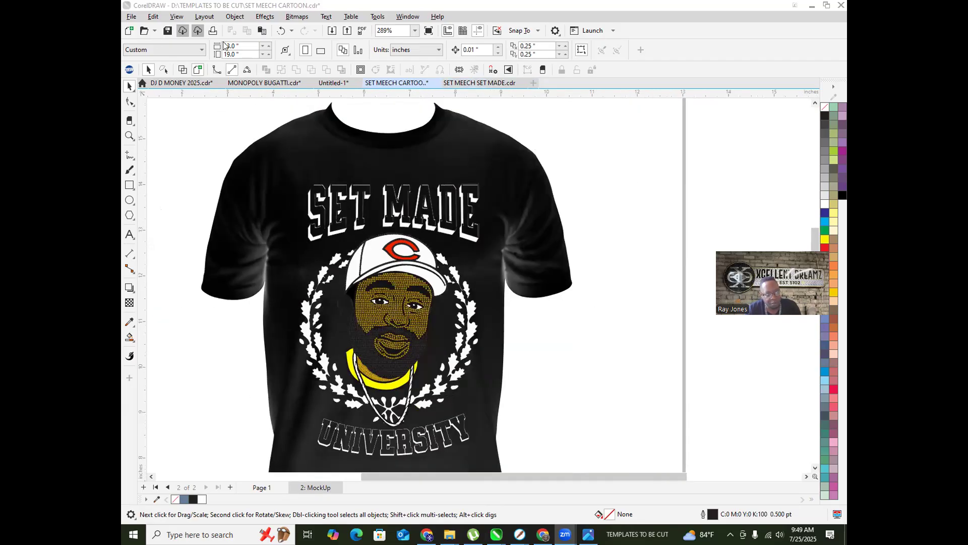
{"action": "left_click", "coordinate": [167, 32]}
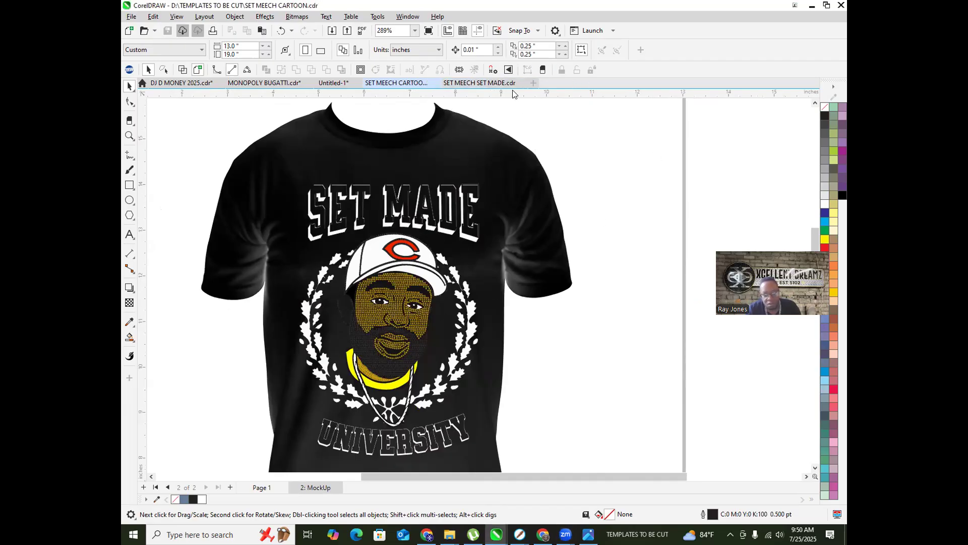
Step: Close SET MEECH SET MADE, then delete the DIAMOND lettering from Untitled-1
{"action": "left_click", "coordinate": [472, 83]}
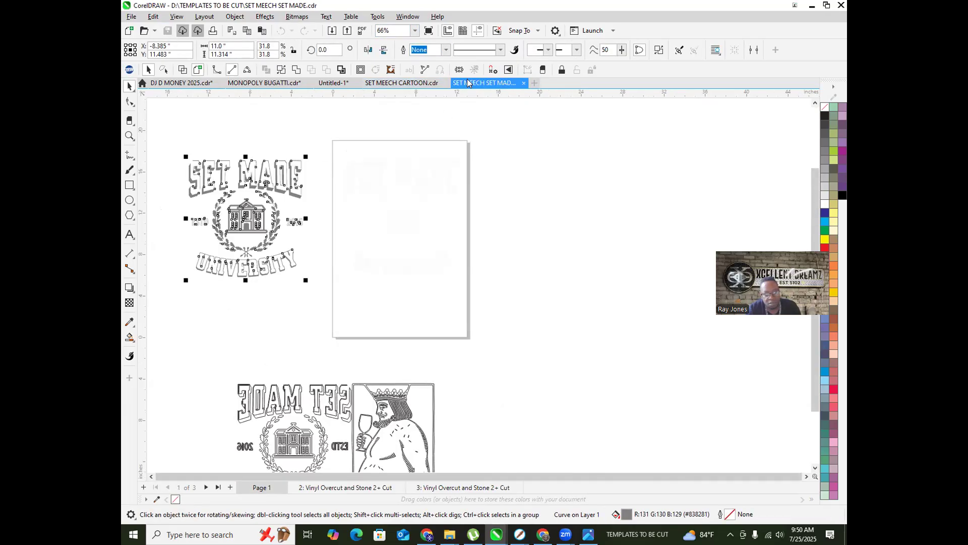
{"action": "left_click", "coordinate": [523, 84]}
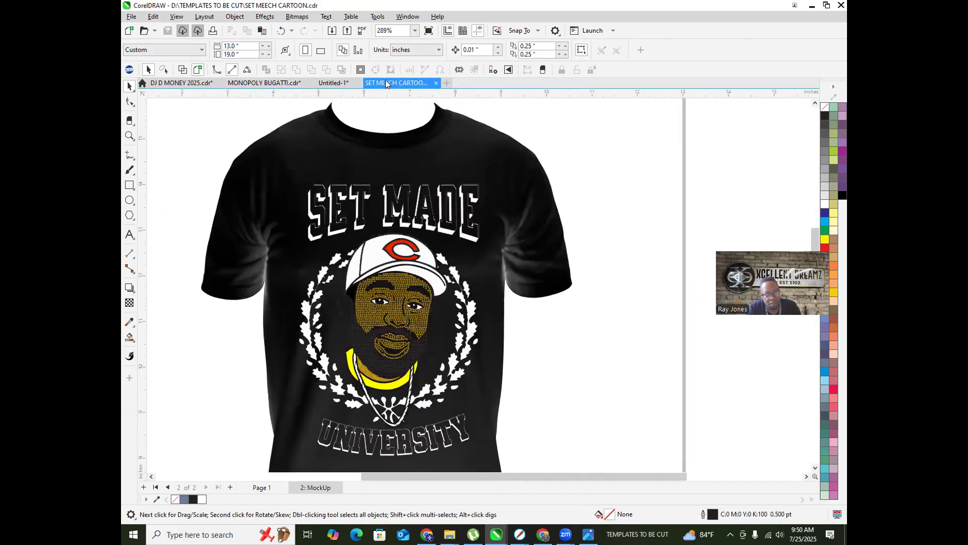
{"action": "left_click", "coordinate": [334, 83]}
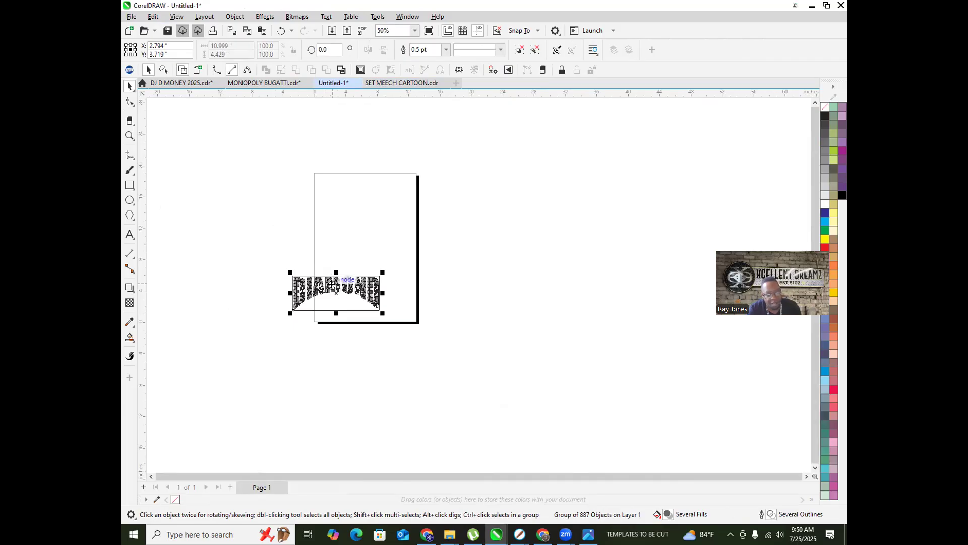
{"action": "left_click_drag", "start_coordinate": [273, 248], "coordinate": [424, 361]}
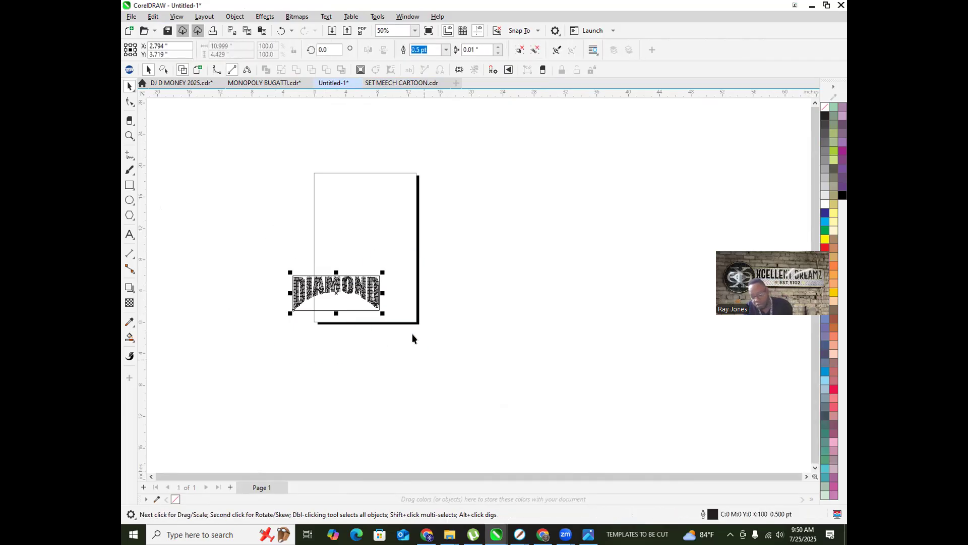
{"action": "key", "text": "Delete"}
{"action": "scroll", "coordinate": [340, 252], "scroll_direction": "up", "scroll_amount": 2}
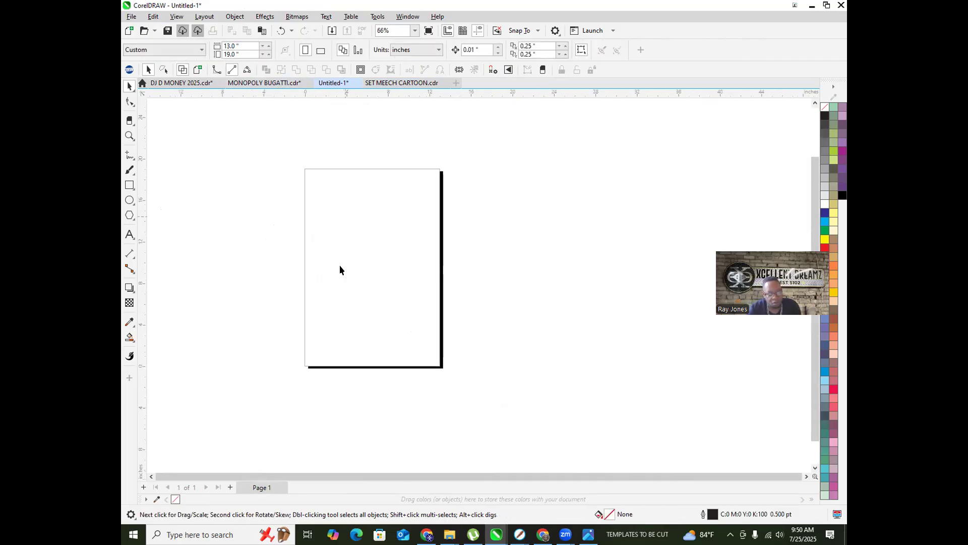
Step: Open the IMAGES folder from File Explorer's jump list and jump to the rhinestone files
{"action": "right_click", "coordinate": [449, 535]}
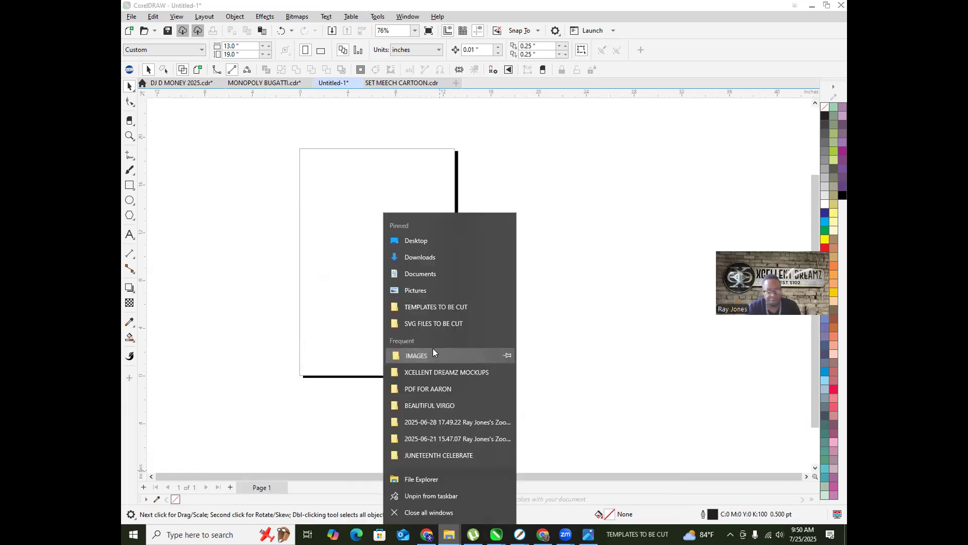
{"action": "left_click", "coordinate": [432, 351]}
{"action": "left_click", "coordinate": [443, 166]}
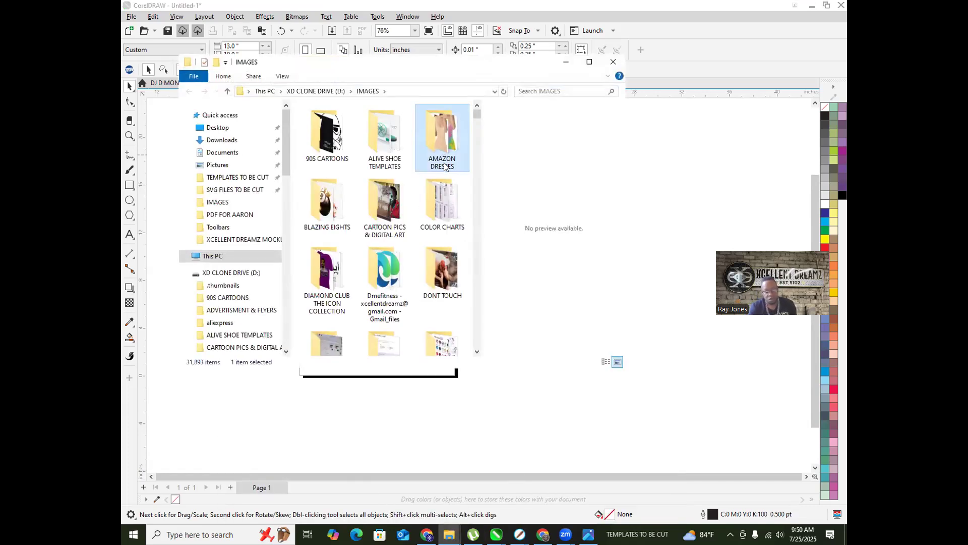
{"action": "key", "text": "r"}
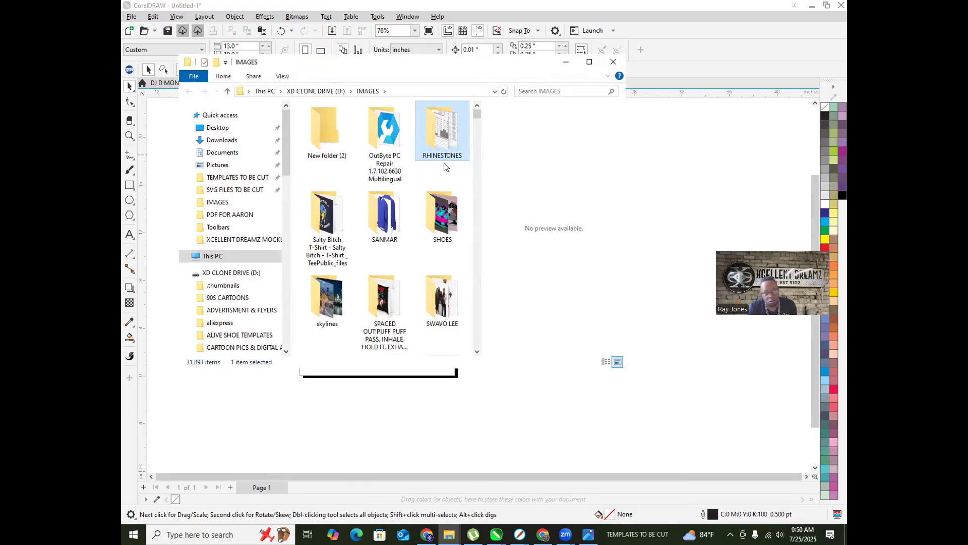
{"action": "left_click", "coordinate": [437, 236]}
{"action": "type", "text": "rrh"}
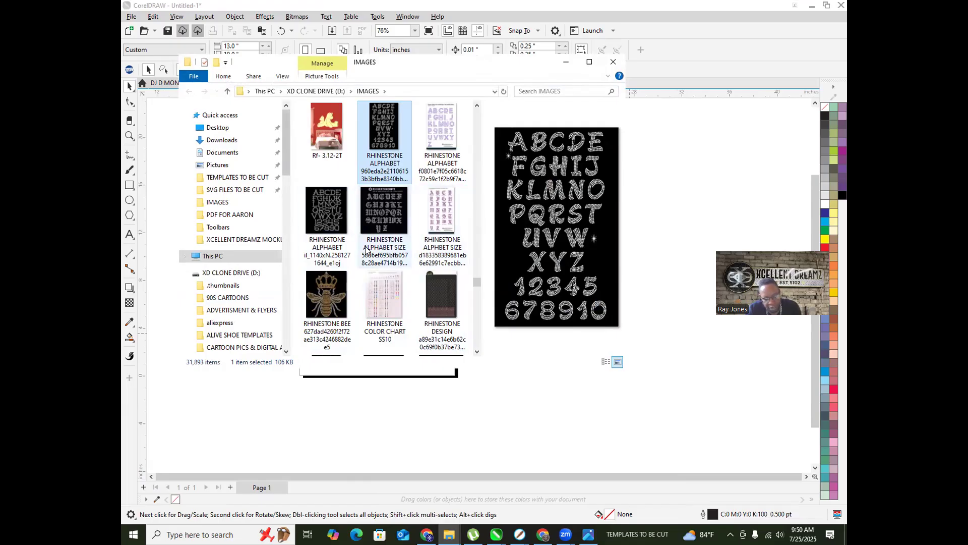
Step: Preview the RHINESTONE DESIGN, MADELA, PATTERN, LIGHTNING BOLT, sticky flock and TIGER images
{"action": "left_click", "coordinate": [439, 298]}
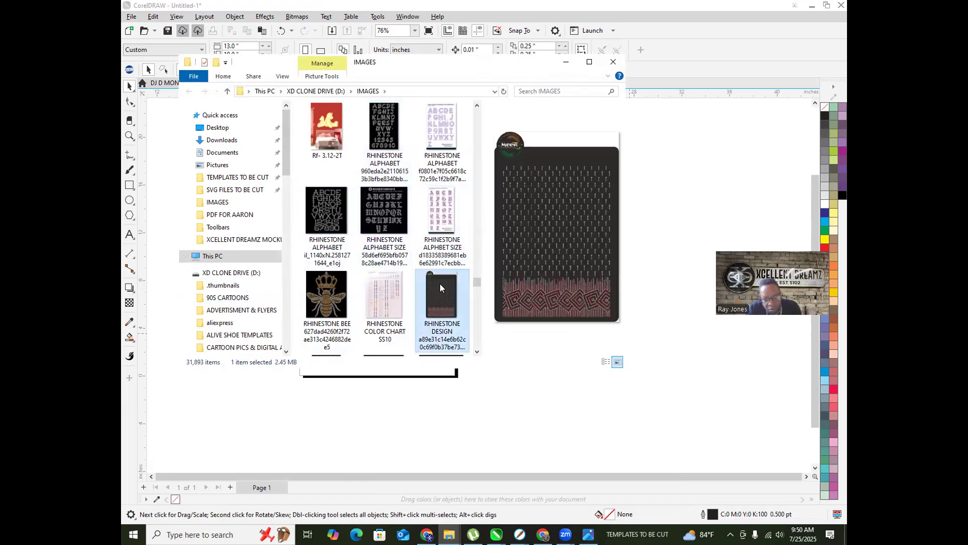
{"action": "scroll", "coordinate": [439, 282], "scroll_direction": "down", "scroll_amount": 2}
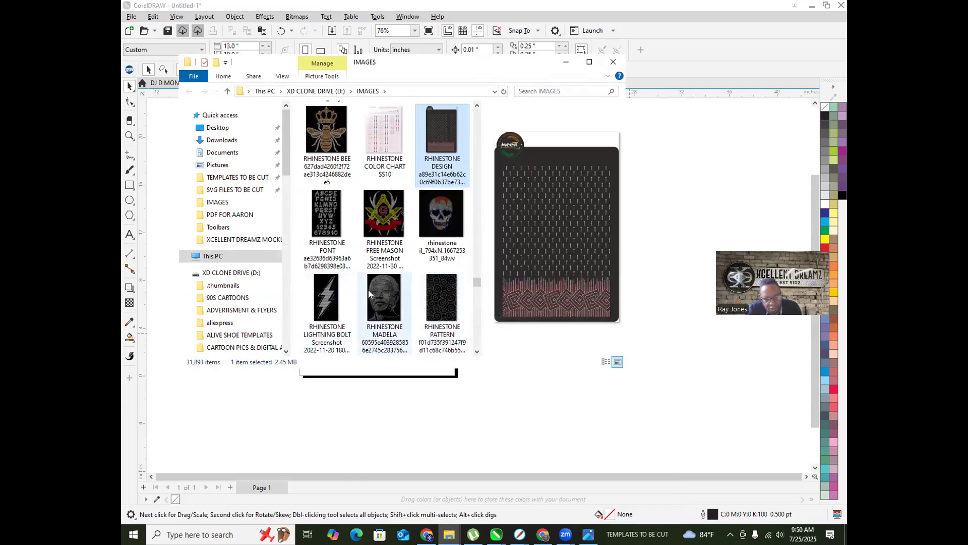
{"action": "left_click", "coordinate": [385, 288]}
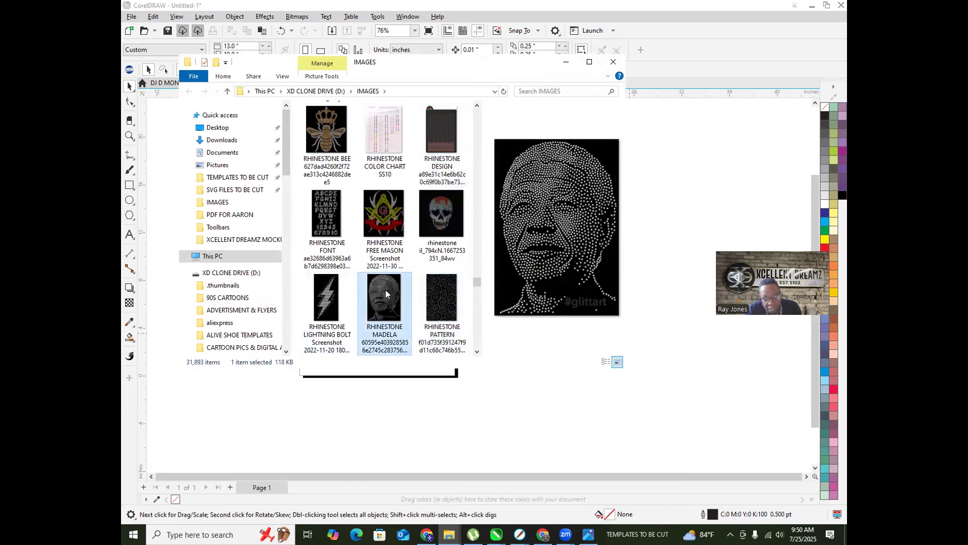
{"action": "left_click", "coordinate": [441, 299]}
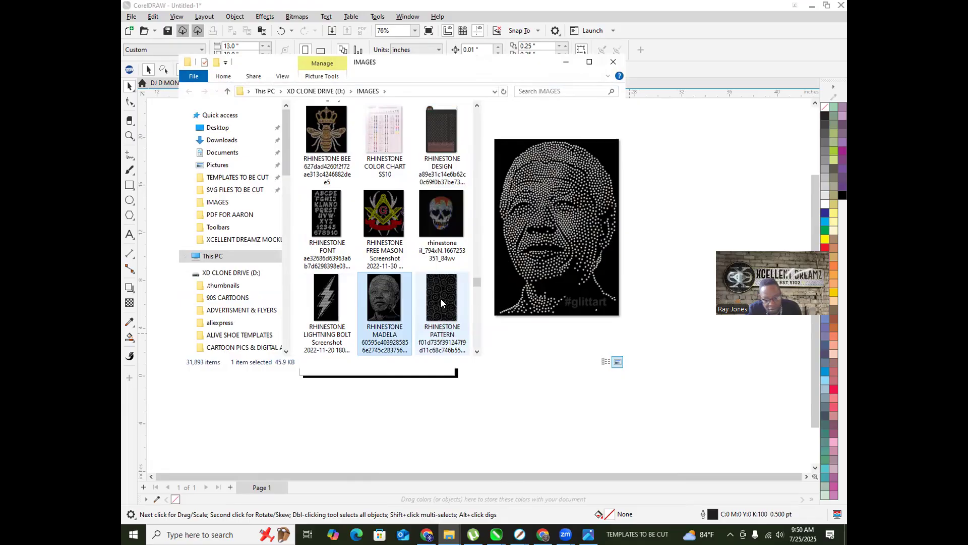
{"action": "left_click", "coordinate": [320, 297]}
{"action": "scroll", "coordinate": [373, 281], "scroll_direction": "down", "scroll_amount": 3}
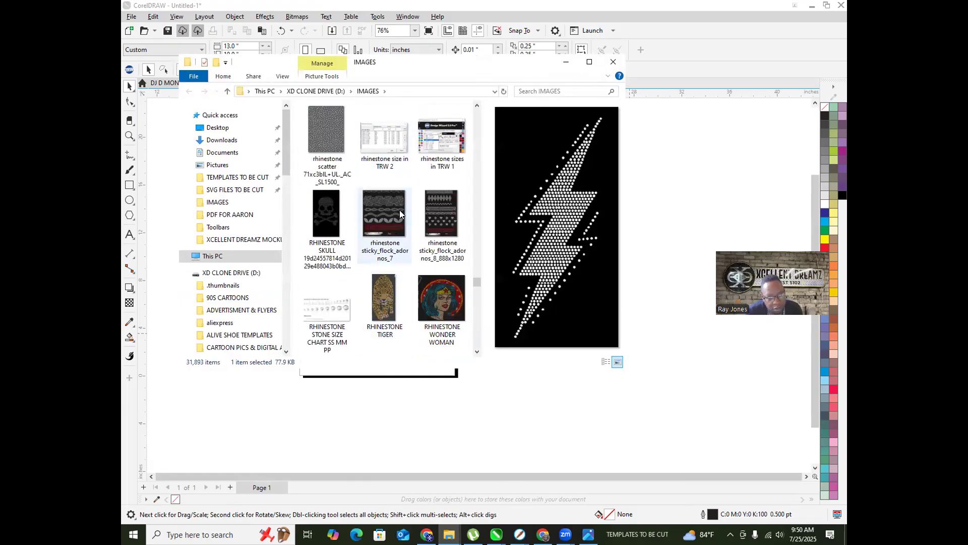
{"action": "left_click", "coordinate": [363, 229]}
{"action": "left_click", "coordinate": [385, 292]}
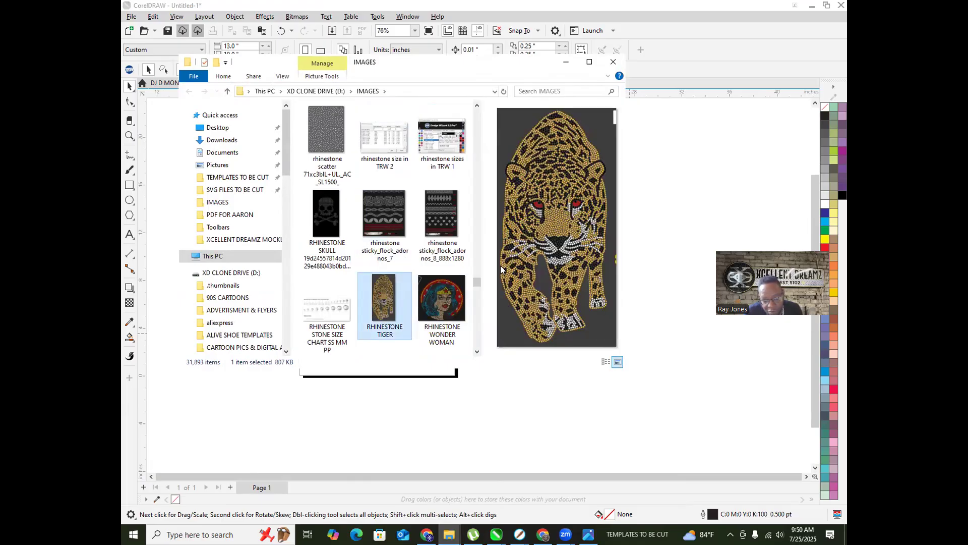
Step: Preview the skull, PATTERN, MADELA, LIGHTNING BOLT and FREE MASON images, ending on the dot portrait
{"action": "scroll", "coordinate": [359, 294], "scroll_direction": "up", "scroll_amount": 5}
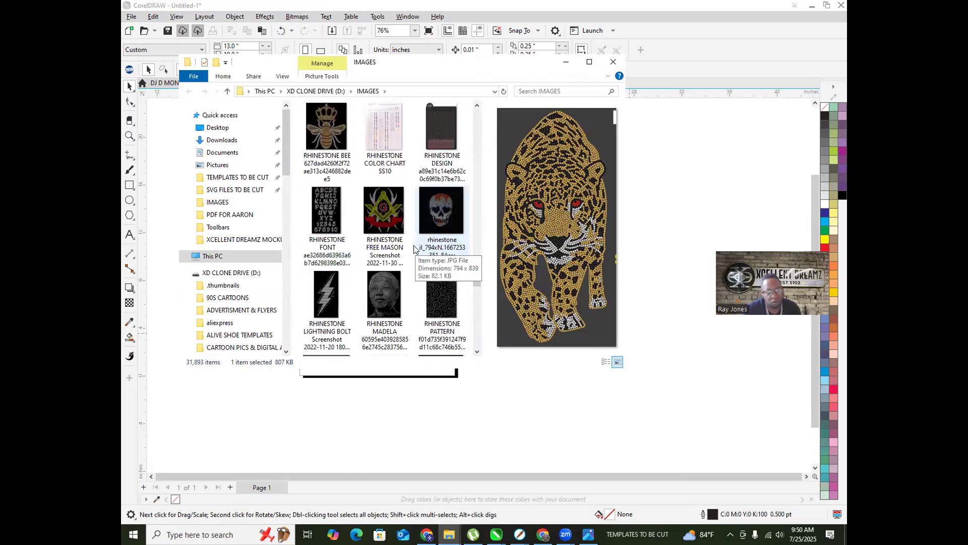
{"action": "left_click", "coordinate": [435, 217]}
{"action": "left_click", "coordinate": [437, 300]}
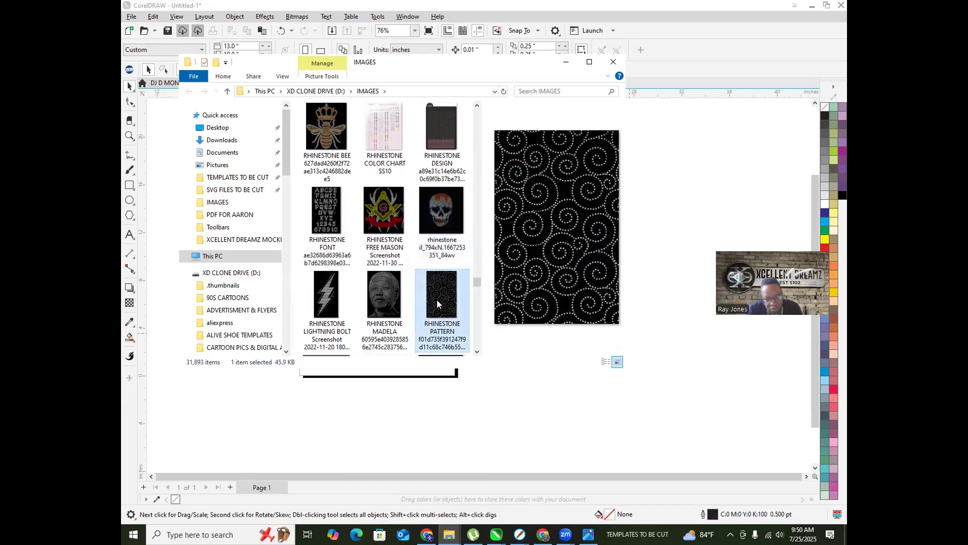
{"action": "left_click", "coordinate": [389, 291]}
{"action": "left_click", "coordinate": [325, 295]}
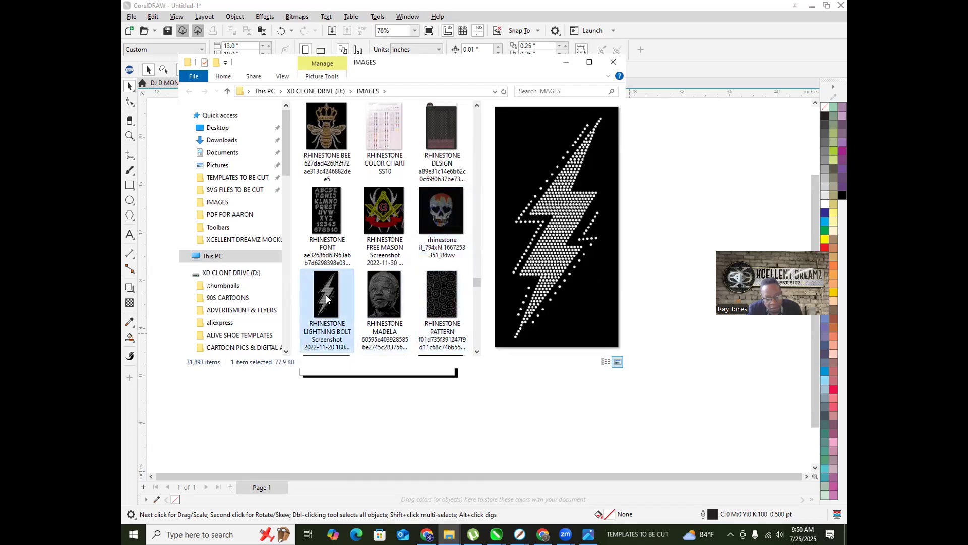
{"action": "left_click", "coordinate": [375, 209]}
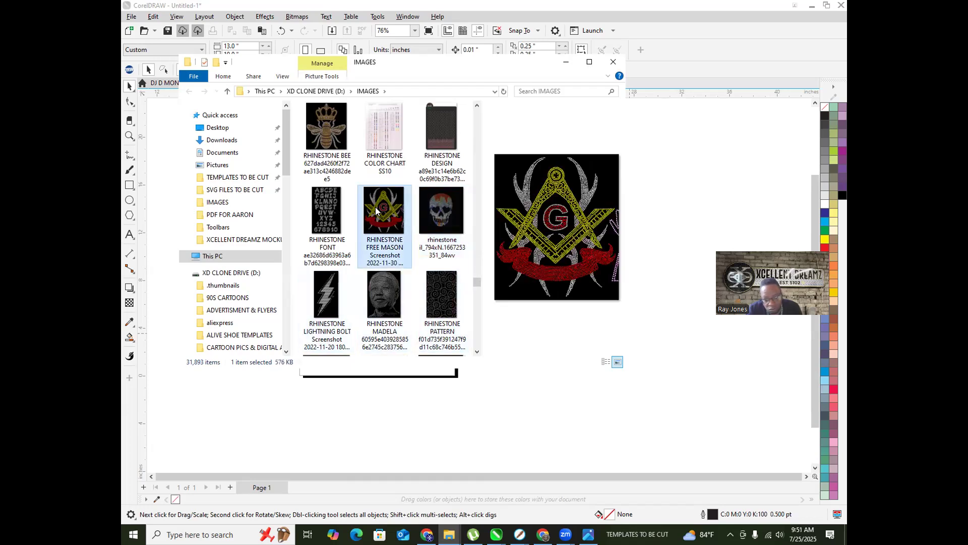
{"action": "left_click", "coordinate": [388, 298]}
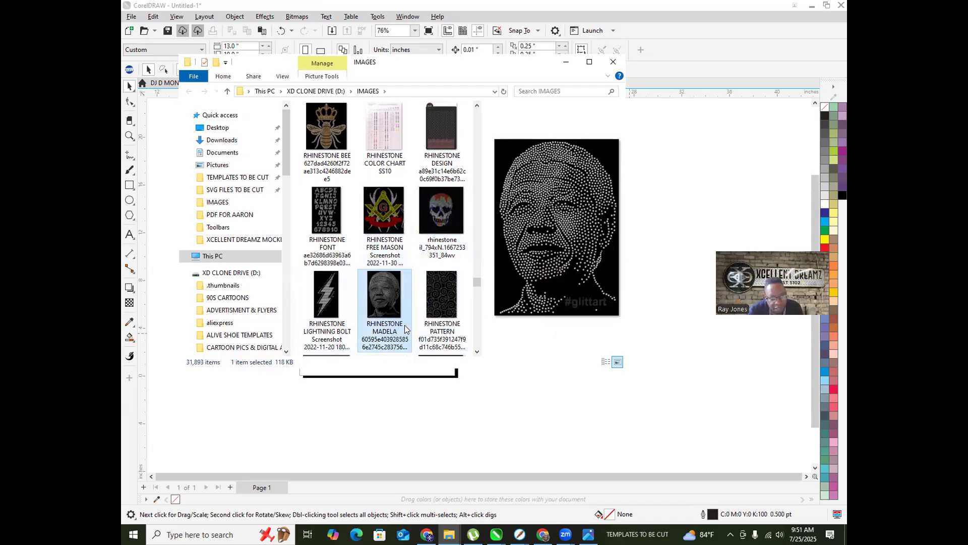
Step: Drop the rhinestone dot portrait from Explorer onto the Untitled-1 page and zoom in to inspect it
{"action": "mouse_move", "coordinate": [393, 301]}
{"action": "left_mouse_down"}
{"action": "mouse_move", "coordinate": [530, 286]}
{"action": "mouse_move", "coordinate": [665, 235]}
{"action": "mouse_move", "coordinate": [380, 297]}
{"action": "left_mouse_up"}
{"action": "left_click", "coordinate": [664, 118]}
{"action": "scroll", "coordinate": [323, 216], "scroll_direction": "up", "scroll_amount": 4}
{"action": "scroll", "coordinate": [312, 214], "scroll_direction": "up", "scroll_amount": 12}
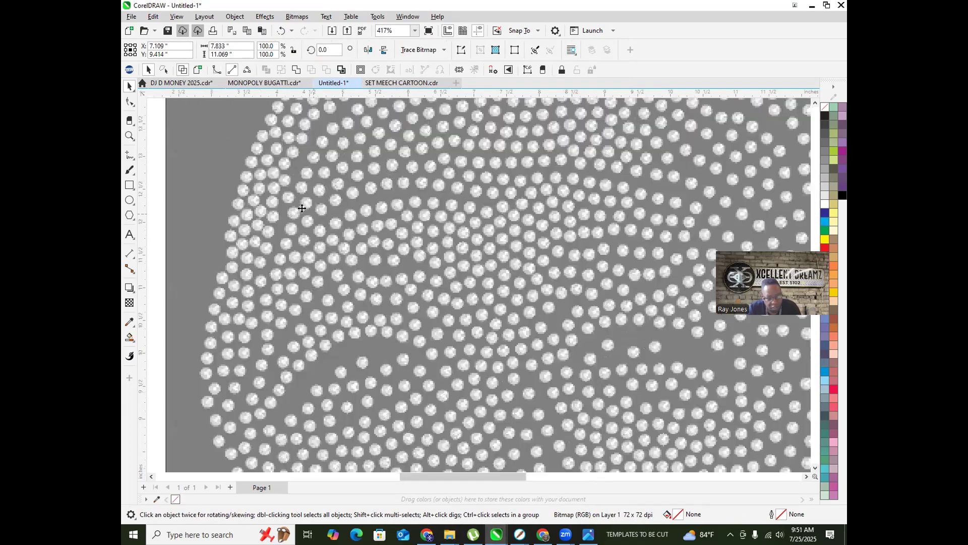
{"action": "scroll", "coordinate": [266, 207], "scroll_direction": "up", "scroll_amount": 2}
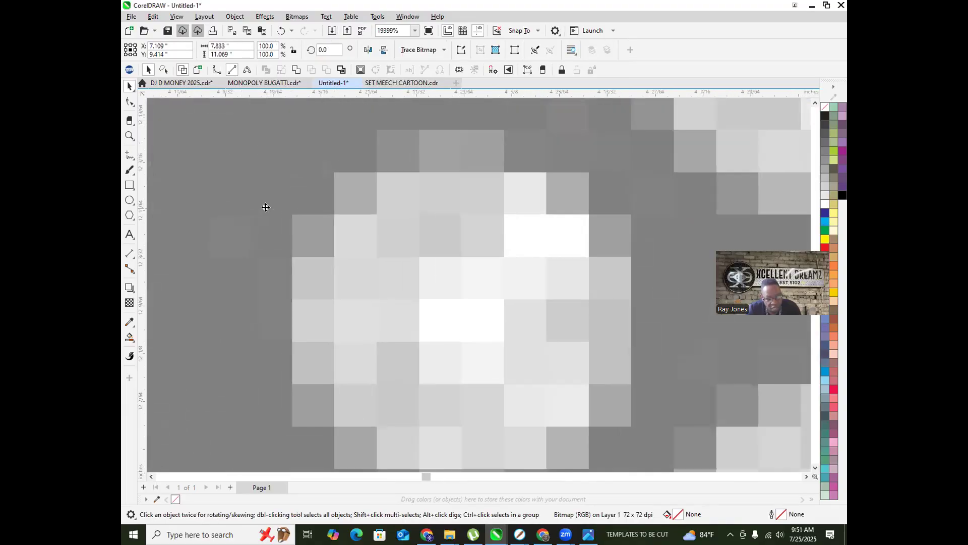
{"action": "scroll", "coordinate": [266, 206], "scroll_direction": "down", "scroll_amount": 5}
{"action": "scroll", "coordinate": [317, 232], "scroll_direction": "up", "scroll_amount": 4}
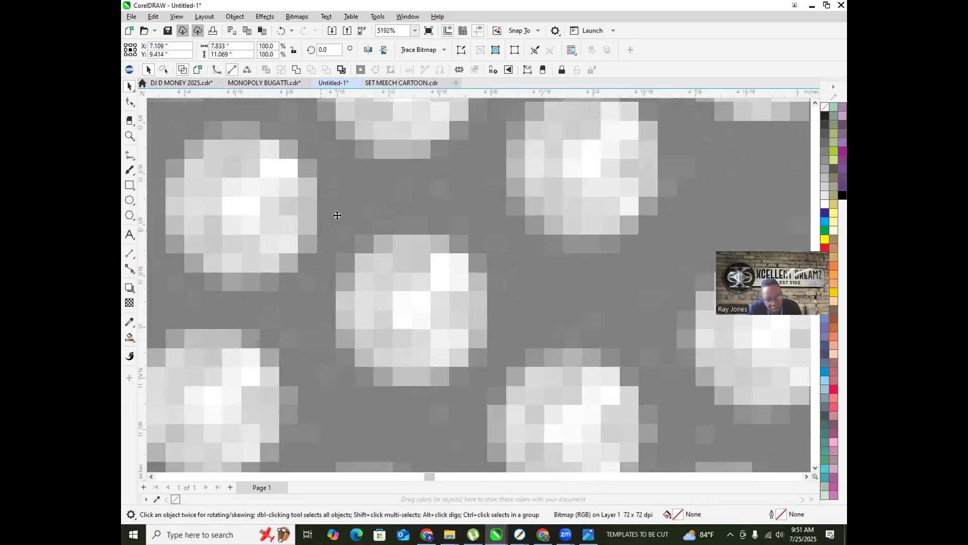
{"action": "scroll", "coordinate": [353, 216], "scroll_direction": "down", "scroll_amount": 4}
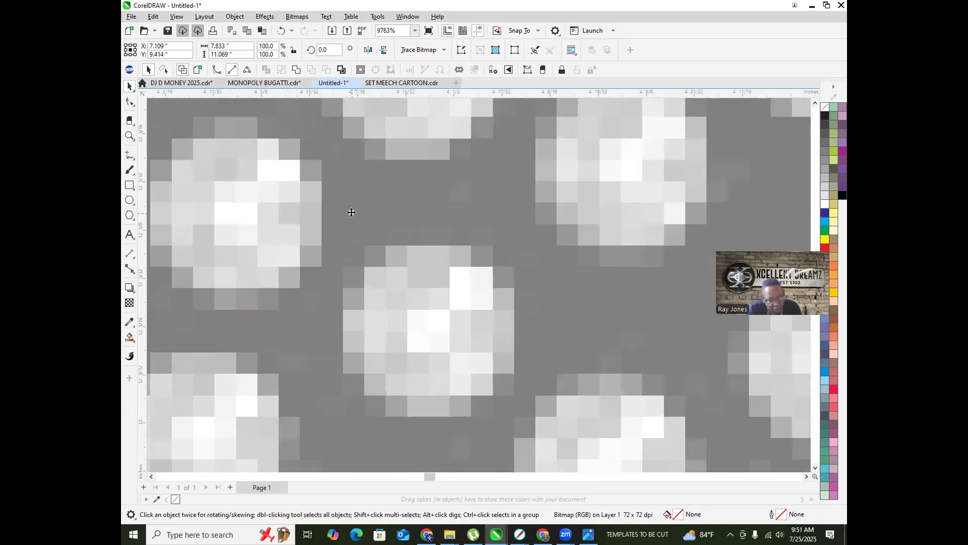
{"action": "scroll", "coordinate": [273, 167], "scroll_direction": "up", "scroll_amount": 2}
{"action": "scroll", "coordinate": [273, 168], "scroll_direction": "down", "scroll_amount": 6}
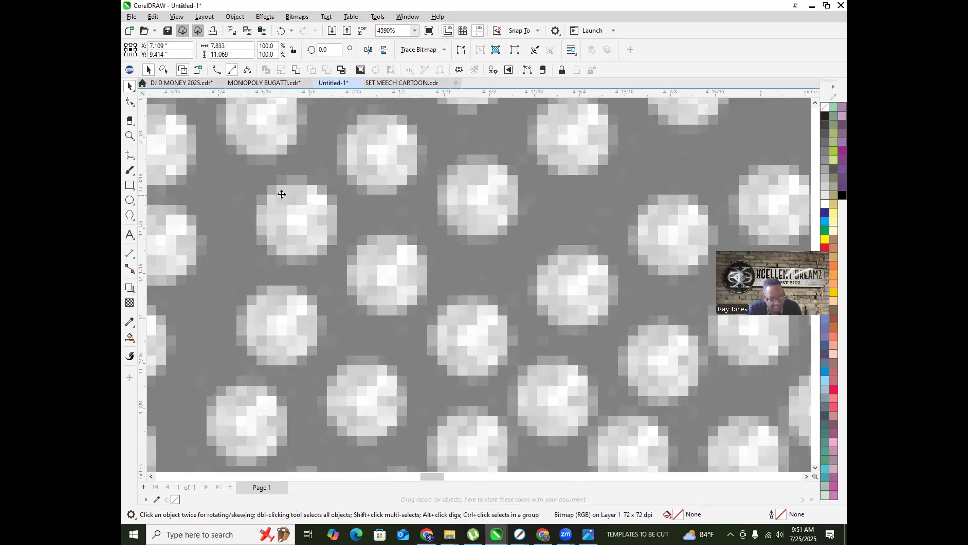
{"action": "scroll", "coordinate": [306, 223], "scroll_direction": "down", "scroll_amount": 4}
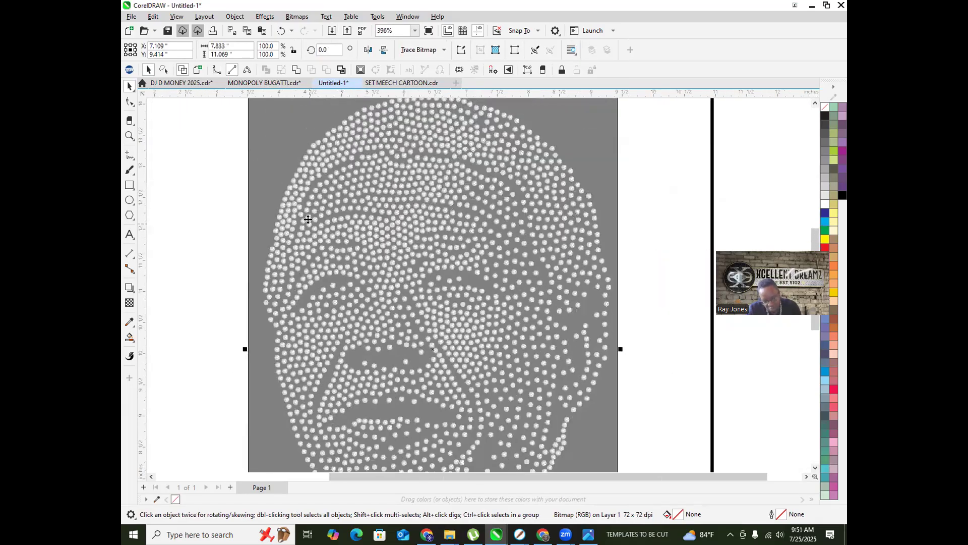
{"action": "scroll", "coordinate": [371, 248], "scroll_direction": "up", "scroll_amount": 3}
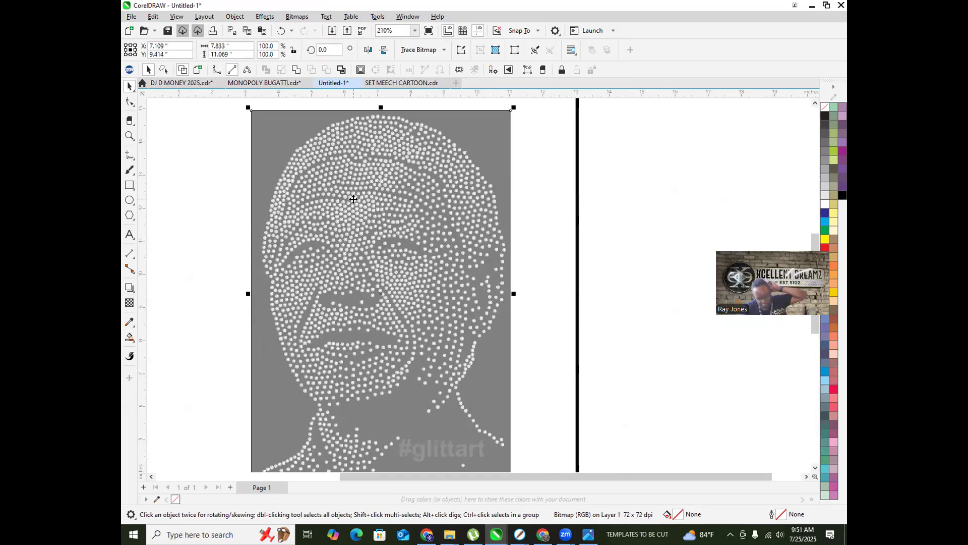
{"action": "right_click", "coordinate": [413, 205]}
Step: Outline-trace the portrait bitmap as Clipart in PowerTRACE with background removal set to None
{"action": "mouse_move", "coordinate": [484, 245]}
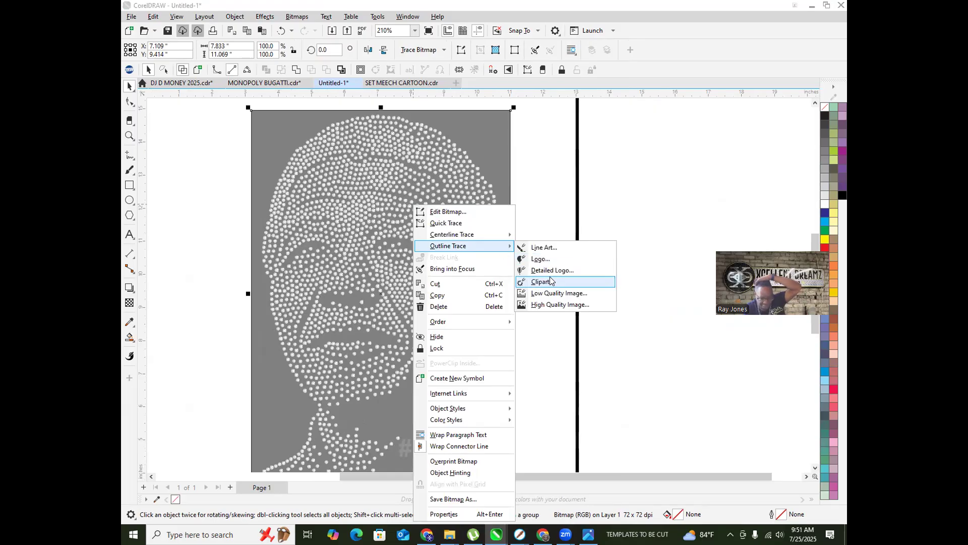
{"action": "left_click", "coordinate": [542, 282]}
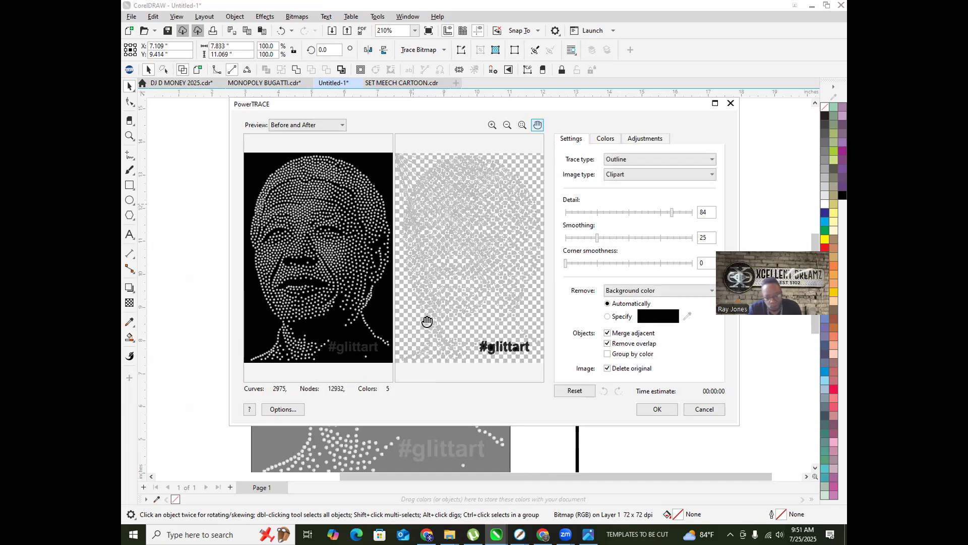
{"action": "scroll", "coordinate": [451, 200], "scroll_direction": "up", "scroll_amount": 3}
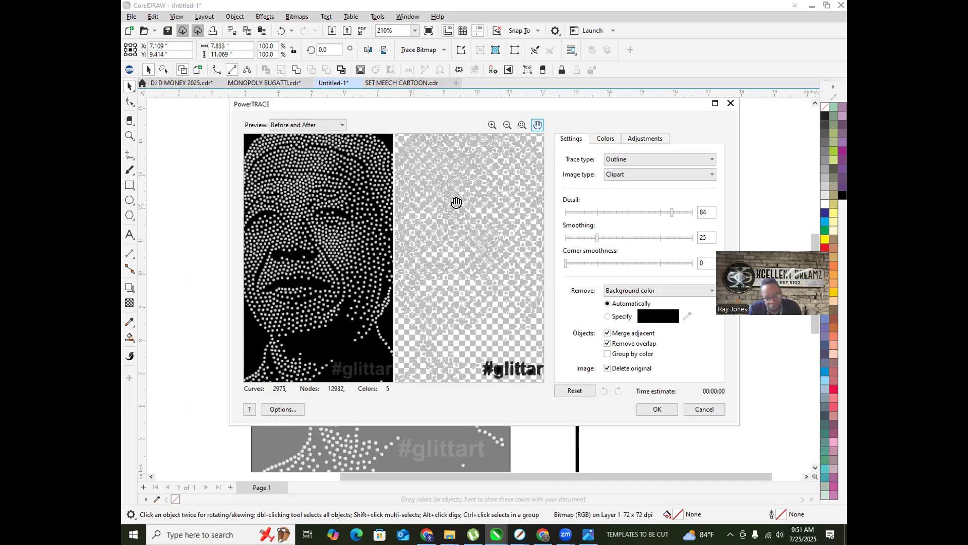
{"action": "scroll", "coordinate": [458, 202], "scroll_direction": "down", "scroll_amount": 5}
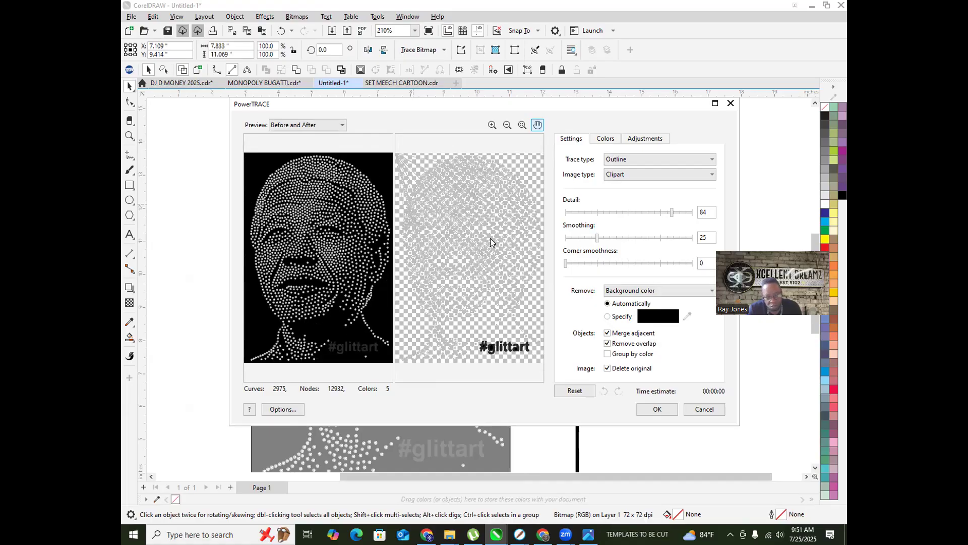
{"action": "left_click", "coordinate": [665, 290]}
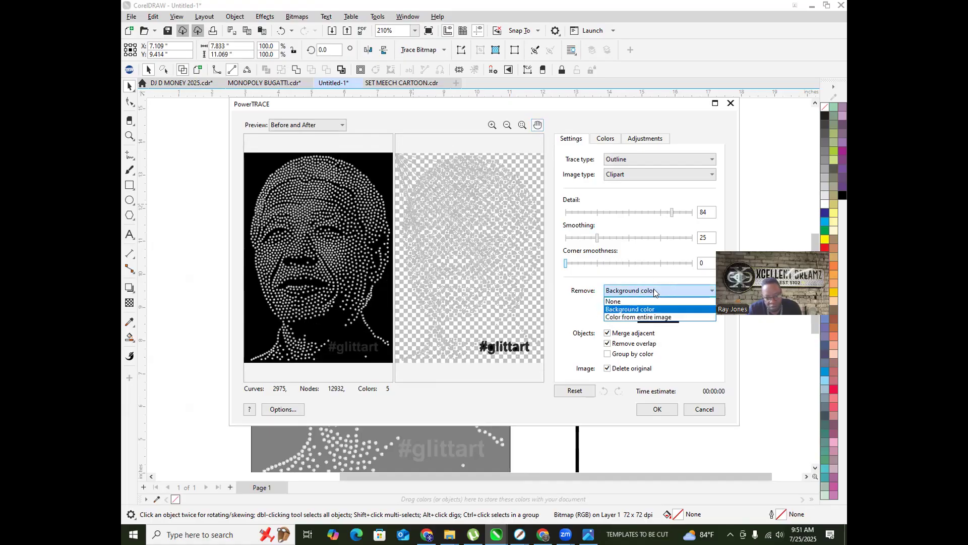
{"action": "left_click", "coordinate": [619, 300]}
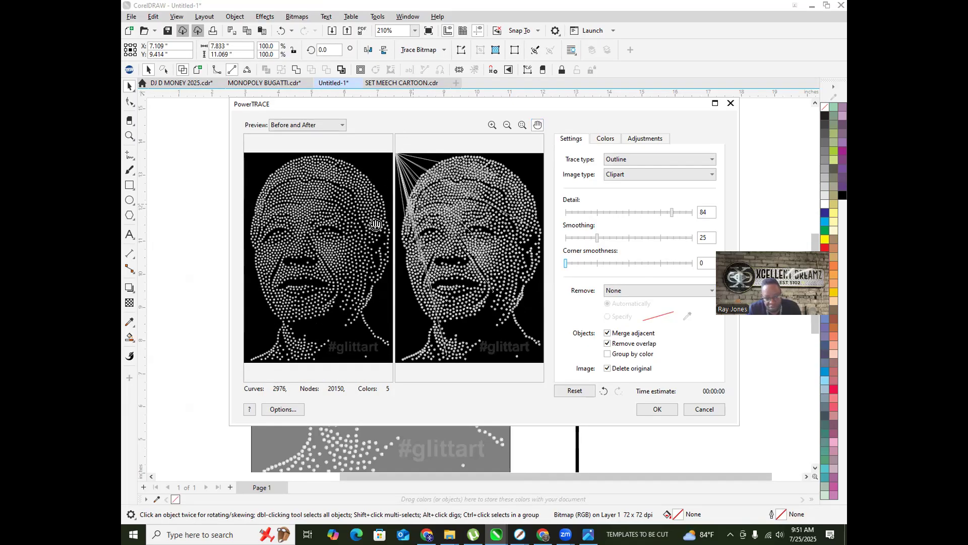
{"action": "left_click", "coordinate": [657, 409]}
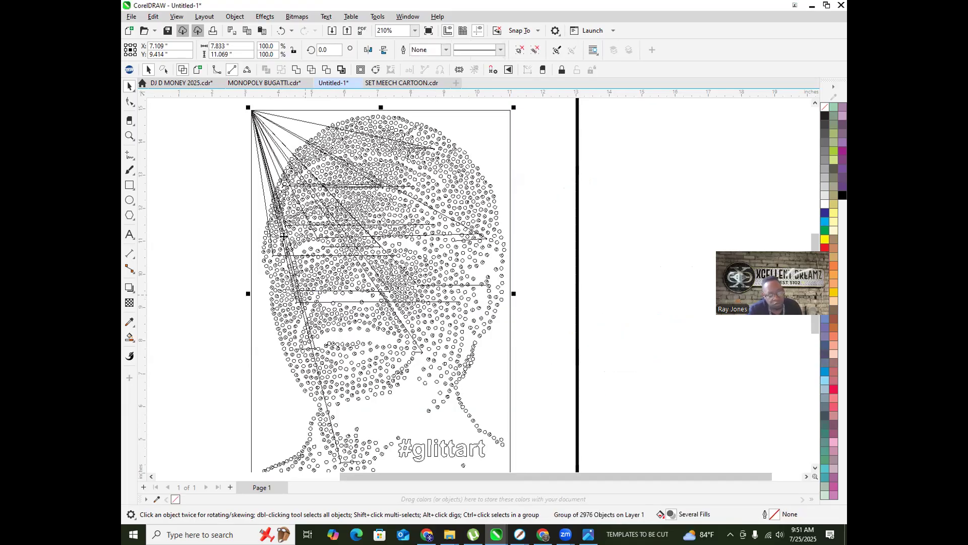
Step: Ungroup all the traced portrait shapes and deselect them
{"action": "right_click", "coordinate": [305, 182]}
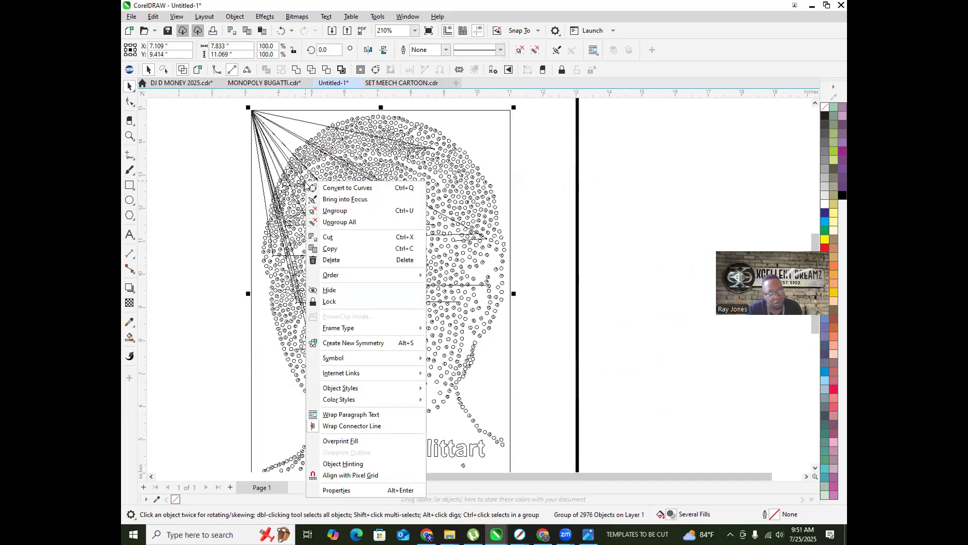
{"action": "left_click", "coordinate": [339, 222]}
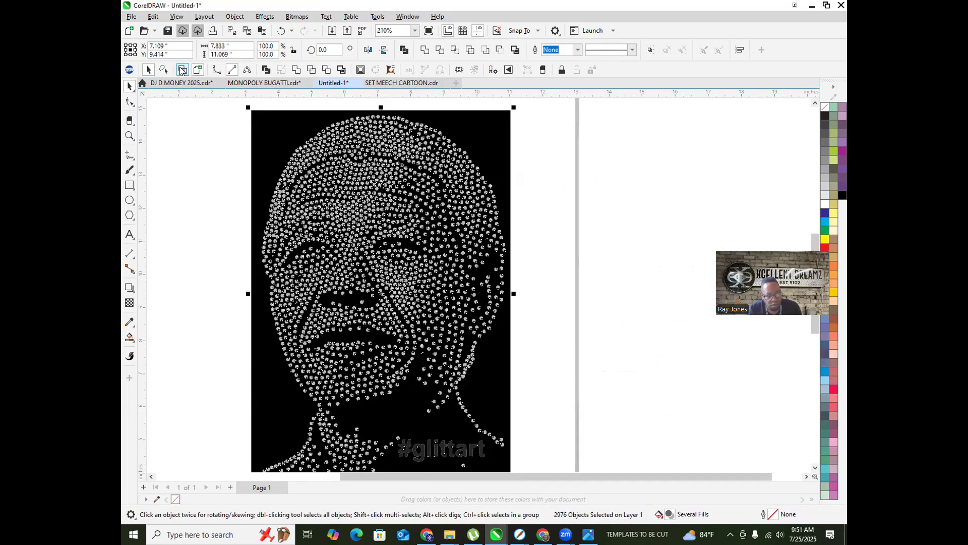
{"action": "left_click", "coordinate": [193, 198]}
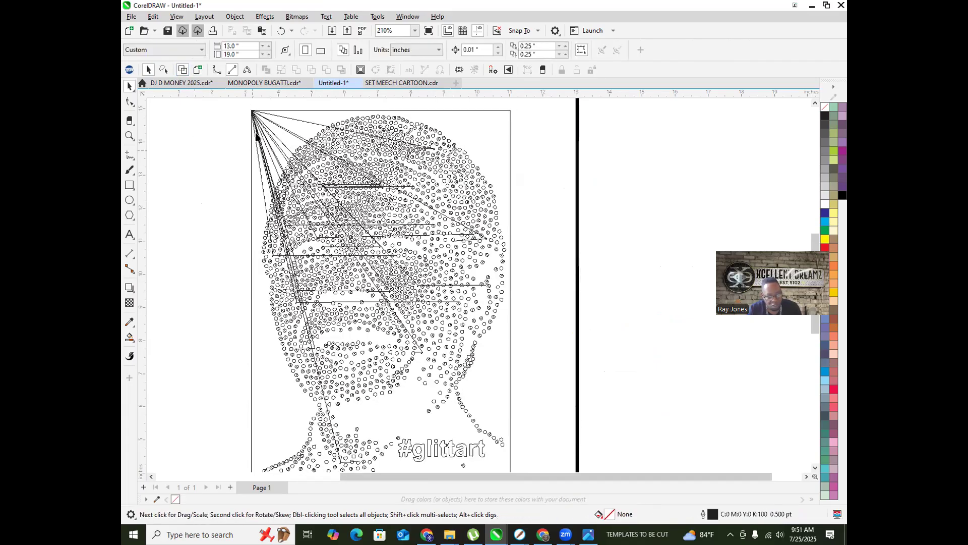
{"action": "scroll", "coordinate": [247, 109], "scroll_direction": "up", "scroll_amount": 3}
Step: Delete the stray fan lines at the page's top-left corner one by one
{"action": "left_click", "coordinate": [282, 193]}
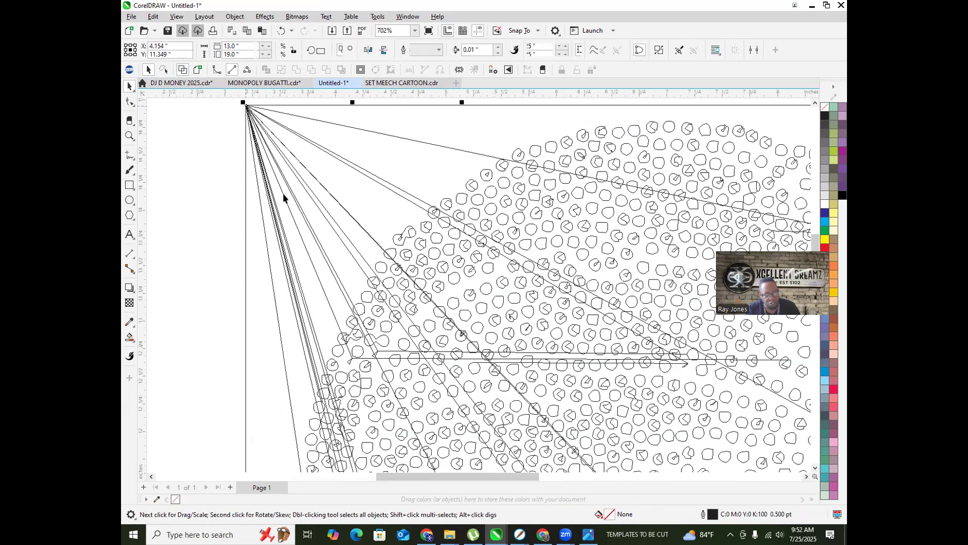
{"action": "scroll", "coordinate": [283, 193], "scroll_direction": "down", "scroll_amount": 3}
{"action": "left_click", "coordinate": [268, 159]}
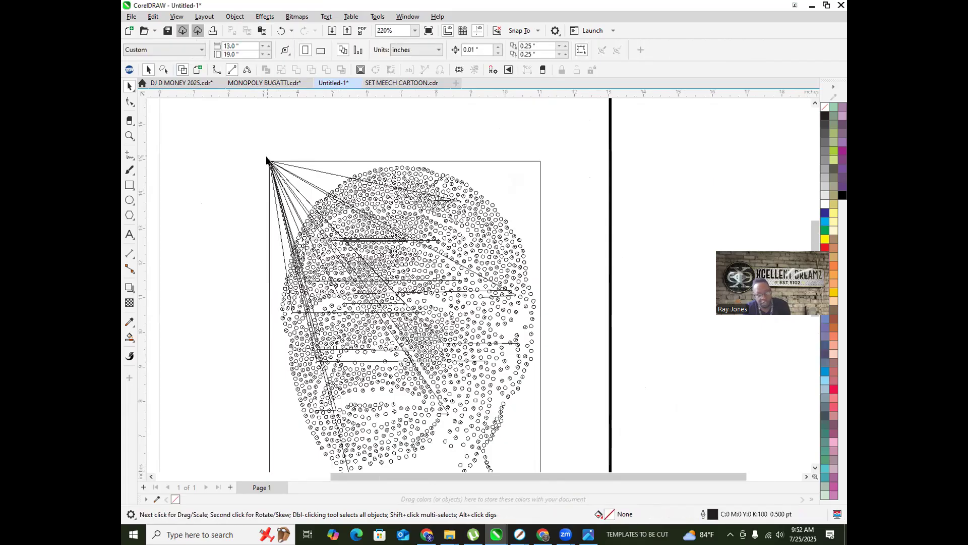
{"action": "left_click", "coordinate": [271, 162]}
{"action": "key", "text": "Delete"}
{"action": "left_click", "coordinate": [270, 164]}
{"action": "key", "text": "Delete"}
{"action": "left_click", "coordinate": [270, 163]}
{"action": "key", "text": "Delete"}
{"action": "left_click", "coordinate": [269, 163]}
{"action": "key", "text": "Delete"}
{"action": "left_click", "coordinate": [269, 164]}
{"action": "key", "text": "Delete"}
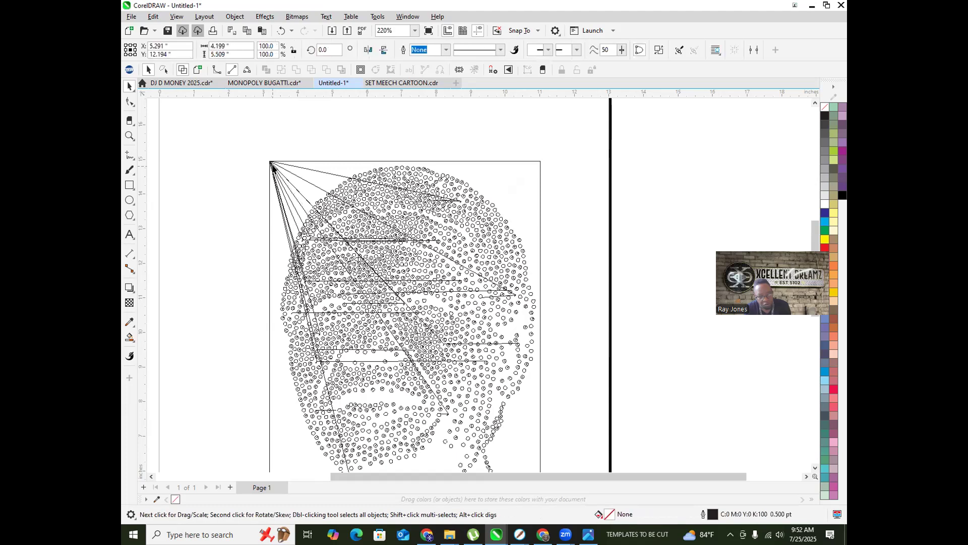
{"action": "left_click", "coordinate": [270, 164]}
{"action": "key", "text": "Delete"}
{"action": "left_click", "coordinate": [271, 166]}
{"action": "key", "text": "Delete"}
{"action": "left_click", "coordinate": [270, 165]}
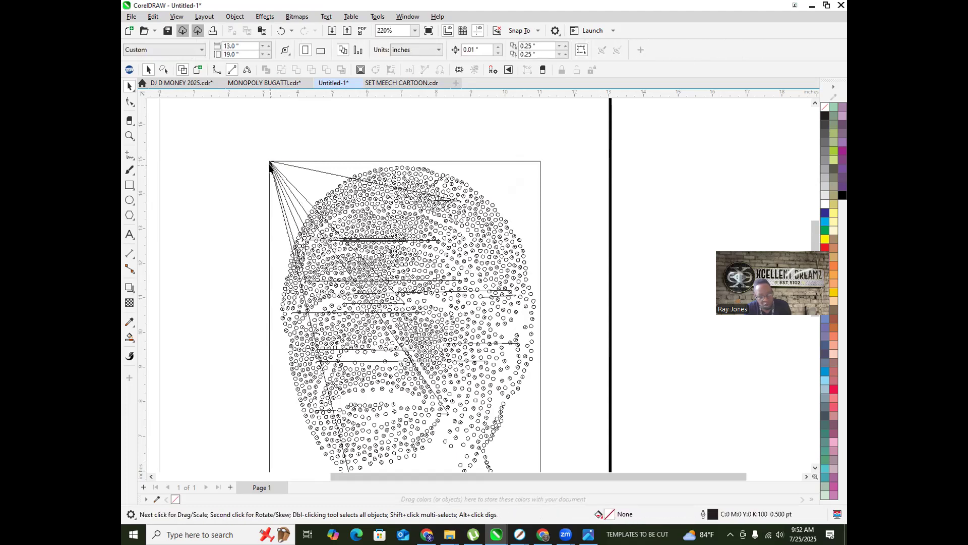
Step: Delete the remaining corner fan lines, including the one running down-right and the last one
{"action": "key", "text": "F10"}
{"action": "left_click", "coordinate": [130, 86]}
{"action": "left_click", "coordinate": [276, 171]}
{"action": "left_click", "coordinate": [271, 165]}
{"action": "key", "text": "Delete"}
{"action": "left_click", "coordinate": [272, 169]}
{"action": "key", "text": "Delete"}
{"action": "left_click", "coordinate": [272, 170]}
{"action": "key", "text": "Delete"}
{"action": "left_click", "coordinate": [271, 169]}
{"action": "key", "text": "Delete"}
{"action": "left_click", "coordinate": [275, 167]}
{"action": "key", "text": "Delete"}
{"action": "left_click", "coordinate": [280, 162]}
{"action": "key", "text": "Delete"}
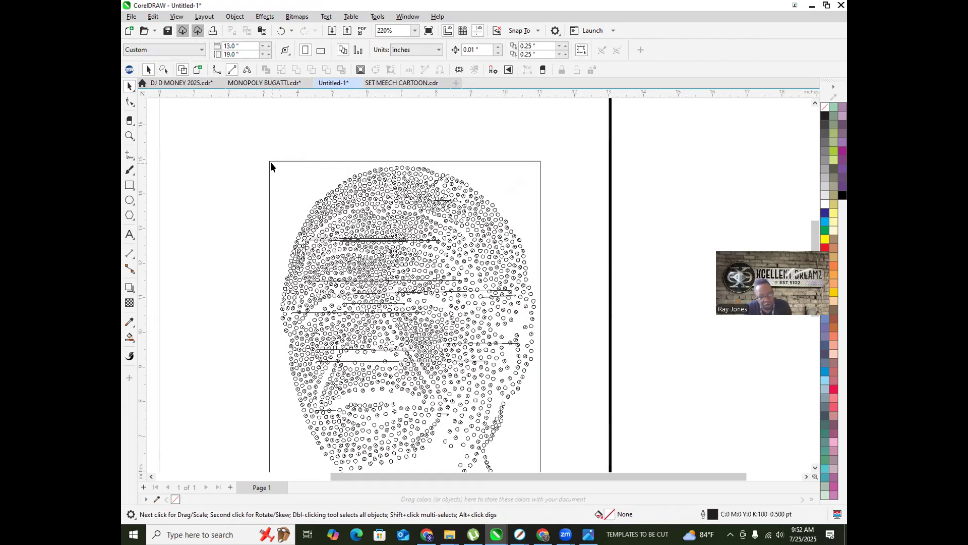
Step: Delete the long horizontal stray line from the traced portrait
{"action": "scroll", "coordinate": [271, 162], "scroll_direction": "down", "scroll_amount": 2}
{"action": "scroll", "coordinate": [301, 201], "scroll_direction": "up", "scroll_amount": 8}
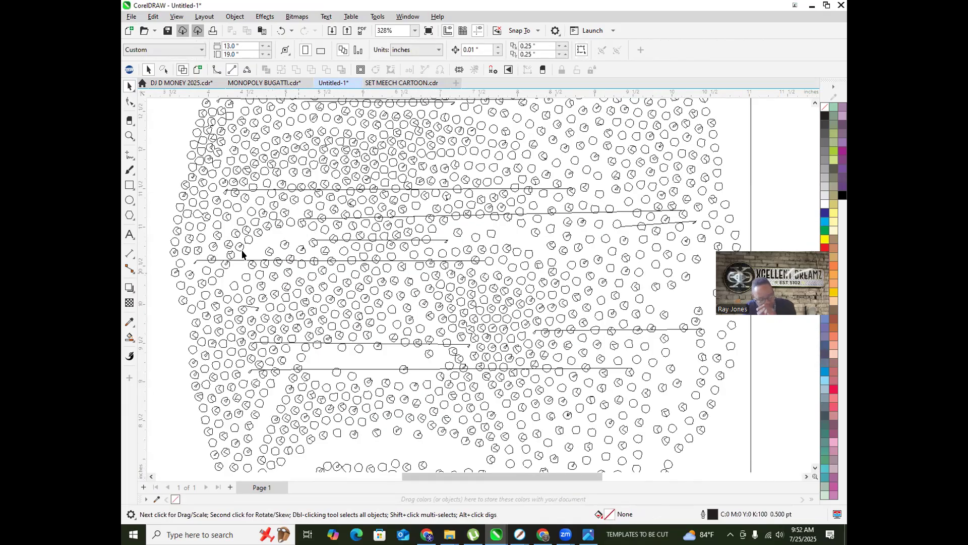
{"action": "left_click", "coordinate": [252, 259]}
{"action": "key", "text": "Delete"}
Step: Switch the view to Enhanced so the stones display as filled dots
{"action": "scroll", "coordinate": [309, 297], "scroll_direction": "down", "scroll_amount": 6}
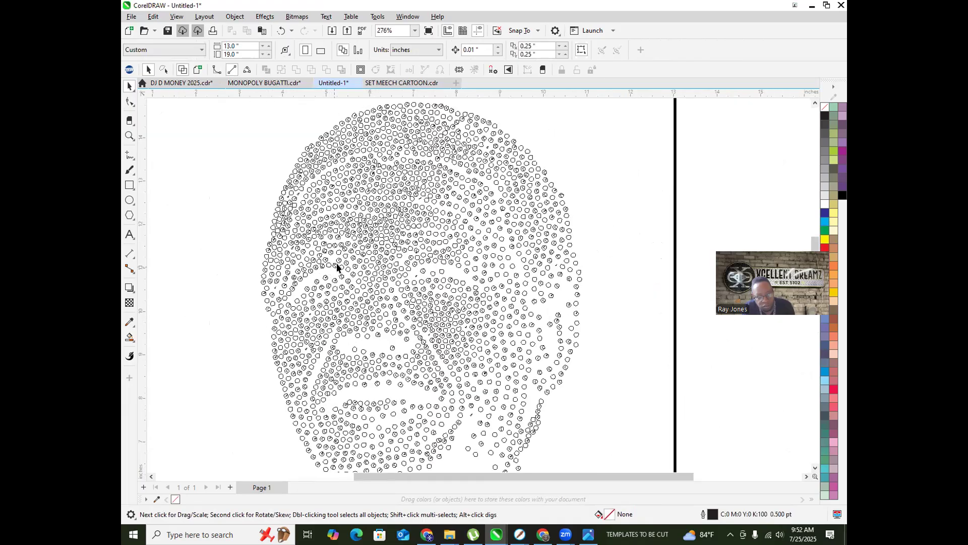
{"action": "scroll", "coordinate": [353, 247], "scroll_direction": "up", "scroll_amount": 2}
{"action": "scroll", "coordinate": [351, 222], "scroll_direction": "up", "scroll_amount": 2}
{"action": "scroll", "coordinate": [364, 181], "scroll_direction": "down", "scroll_amount": 4}
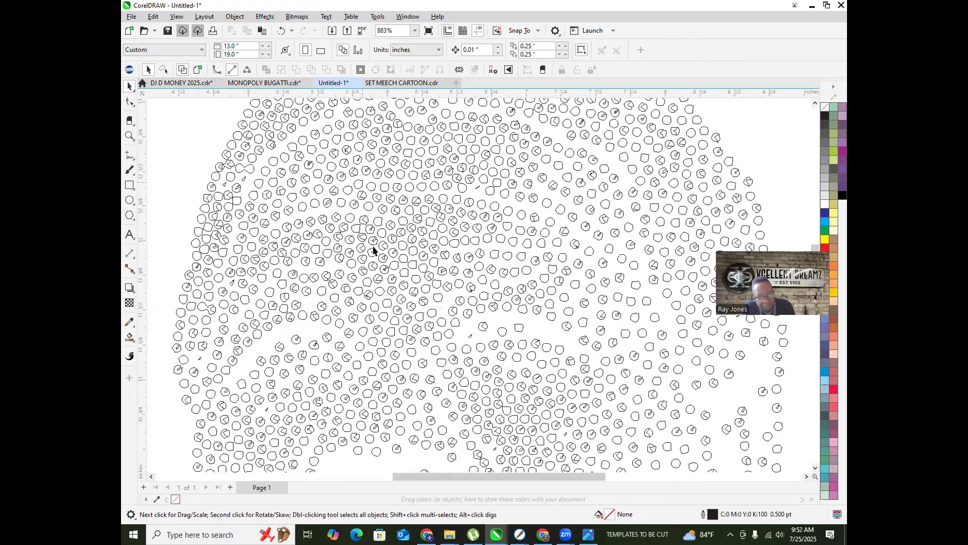
{"action": "scroll", "coordinate": [286, 135], "scroll_direction": "up", "scroll_amount": 5}
{"action": "scroll", "coordinate": [307, 146], "scroll_direction": "down", "scroll_amount": 4}
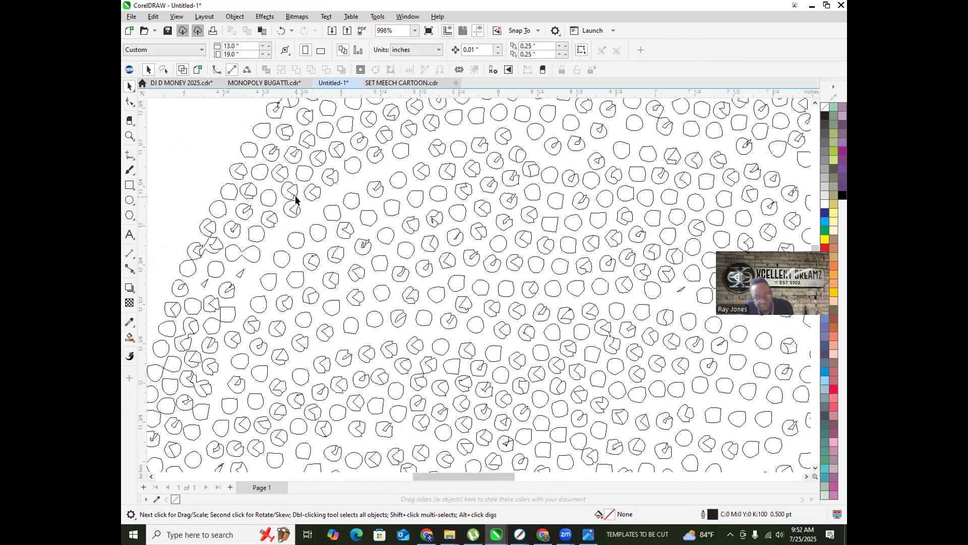
{"action": "scroll", "coordinate": [309, 238], "scroll_direction": "down", "scroll_amount": 2}
{"action": "scroll", "coordinate": [374, 233], "scroll_direction": "up", "scroll_amount": 5}
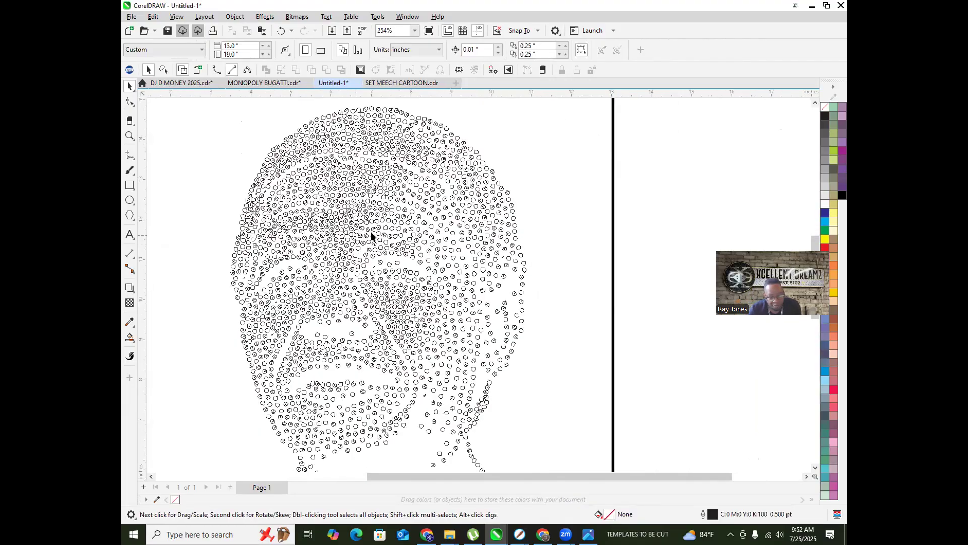
{"action": "scroll", "coordinate": [373, 222], "scroll_direction": "up", "scroll_amount": 3}
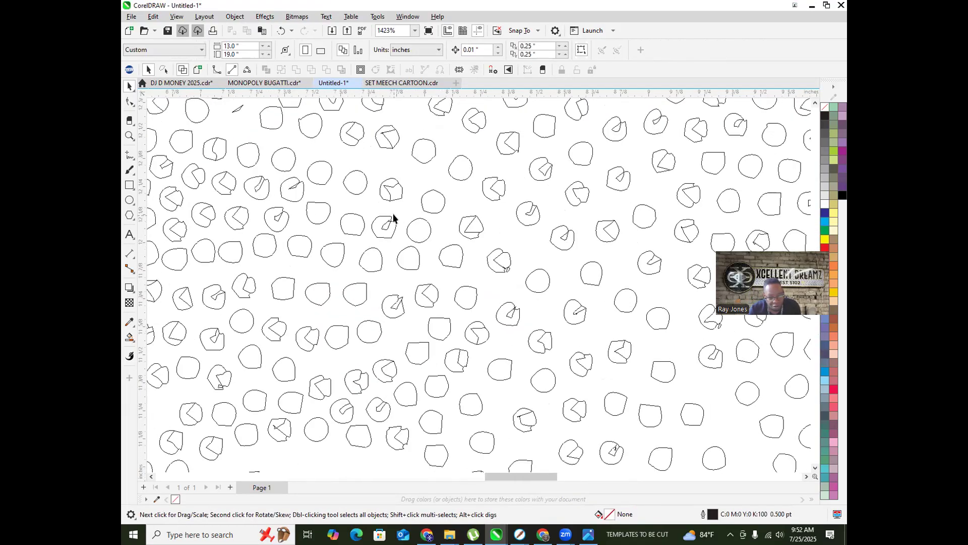
{"action": "left_click", "coordinate": [197, 70]}
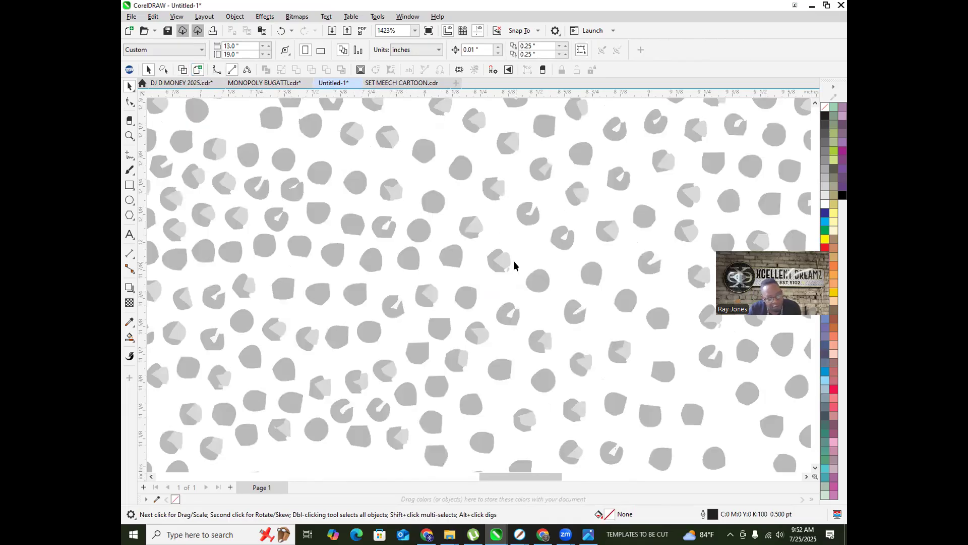
Step: Zoom in on the filled stones, then zoom out to show the whole page with the #glittart caption
{"action": "scroll", "coordinate": [514, 261], "scroll_direction": "down", "scroll_amount": 2}
{"action": "scroll", "coordinate": [441, 260], "scroll_direction": "up", "scroll_amount": 2}
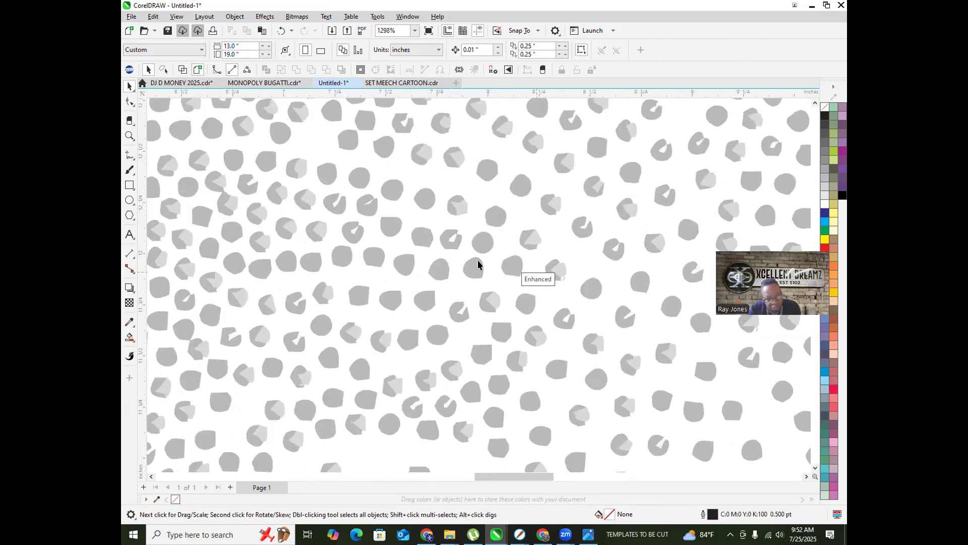
{"action": "scroll", "coordinate": [557, 276], "scroll_direction": "down", "scroll_amount": 2}
{"action": "scroll", "coordinate": [242, 283], "scroll_direction": "up", "scroll_amount": 1}
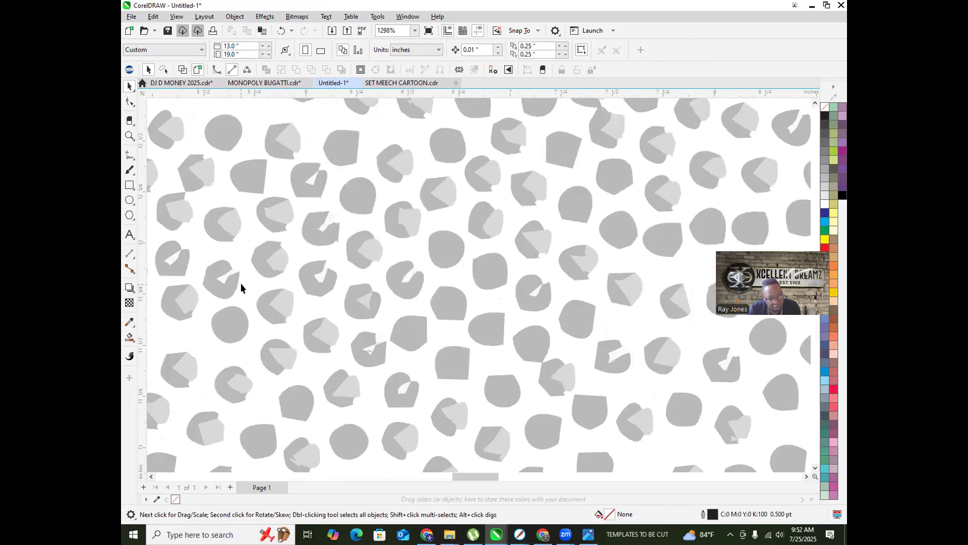
{"action": "scroll", "coordinate": [522, 310], "scroll_direction": "down", "scroll_amount": 4}
{"action": "scroll", "coordinate": [403, 237], "scroll_direction": "down", "scroll_amount": 2}
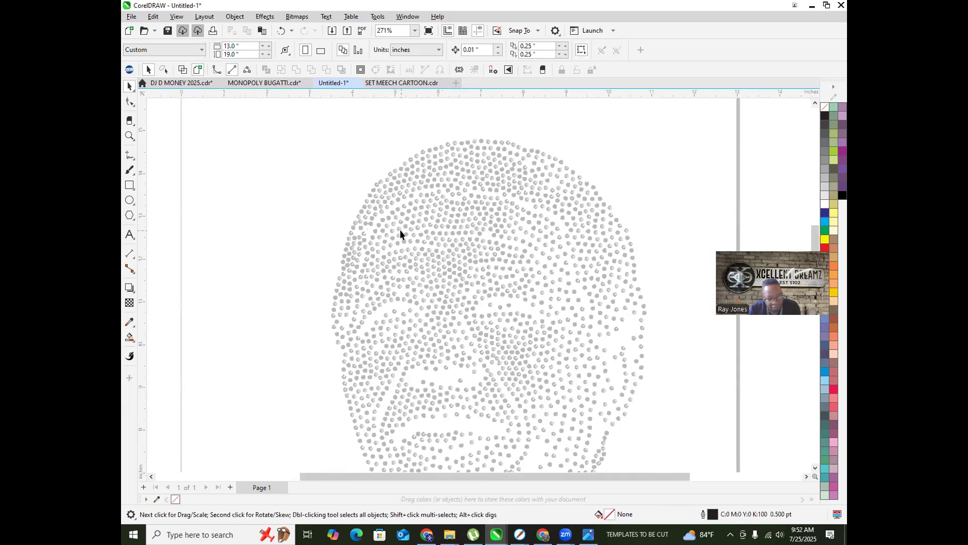
{"action": "scroll", "coordinate": [446, 313], "scroll_direction": "up", "scroll_amount": 4}
{"action": "scroll", "coordinate": [444, 313], "scroll_direction": "up", "scroll_amount": 1}
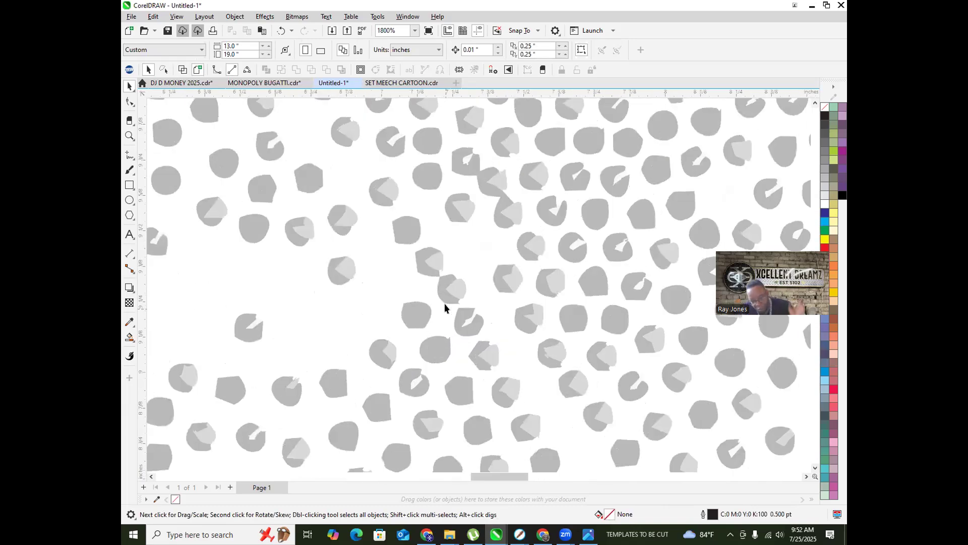
{"action": "scroll", "coordinate": [433, 307], "scroll_direction": "down", "scroll_amount": 2}
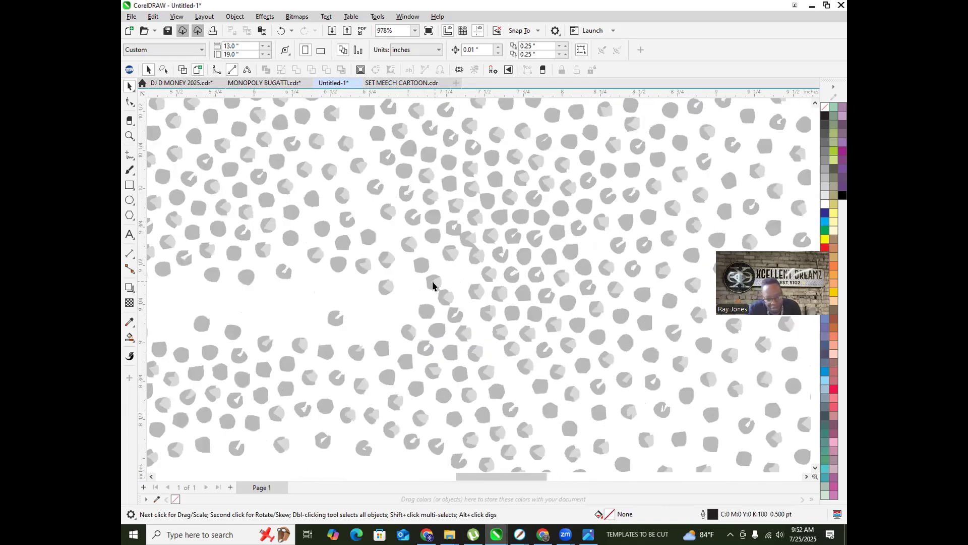
{"action": "scroll", "coordinate": [442, 291], "scroll_direction": "up", "scroll_amount": 2}
{"action": "scroll", "coordinate": [437, 299], "scroll_direction": "down", "scroll_amount": 1}
{"action": "scroll", "coordinate": [392, 273], "scroll_direction": "down", "scroll_amount": 4}
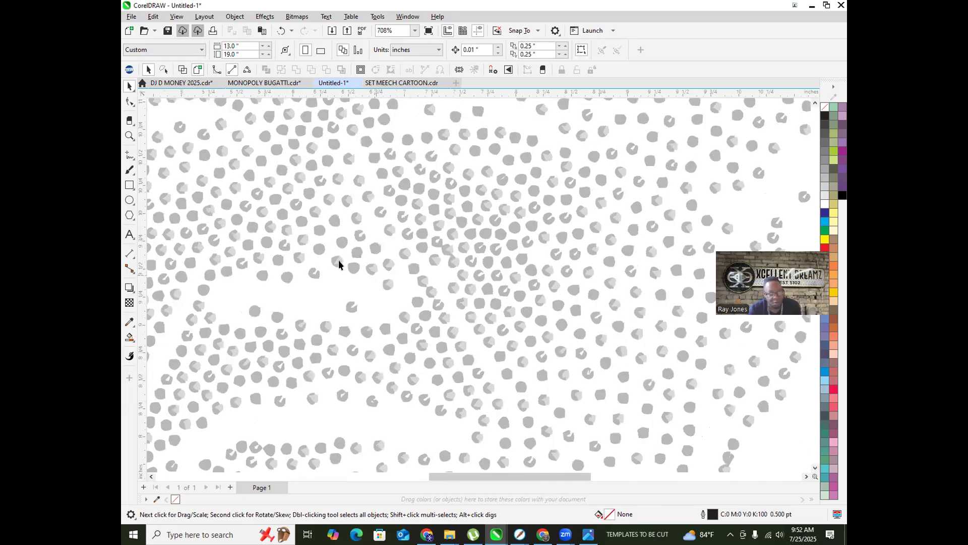
{"action": "scroll", "coordinate": [321, 233], "scroll_direction": "down", "scroll_amount": 1}
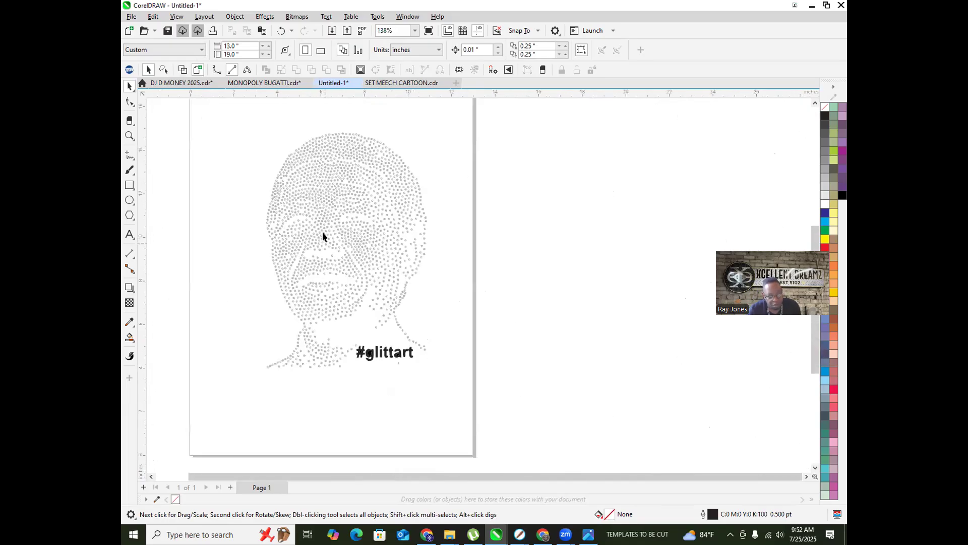
Step: Use TRW Select Same Color to recolour the first shade of grey stones Amethyst
{"action": "left_click", "coordinate": [323, 186]}
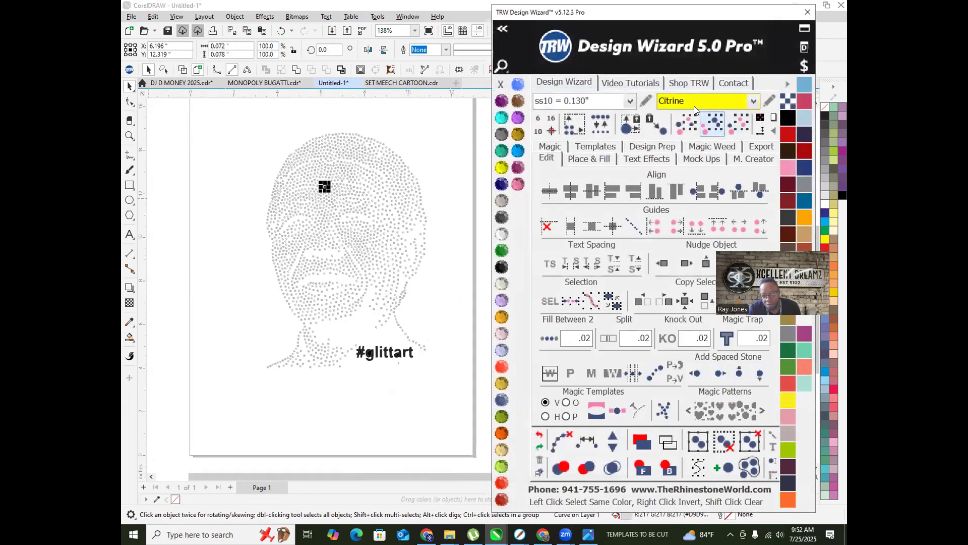
{"action": "left_click", "coordinate": [709, 126]}
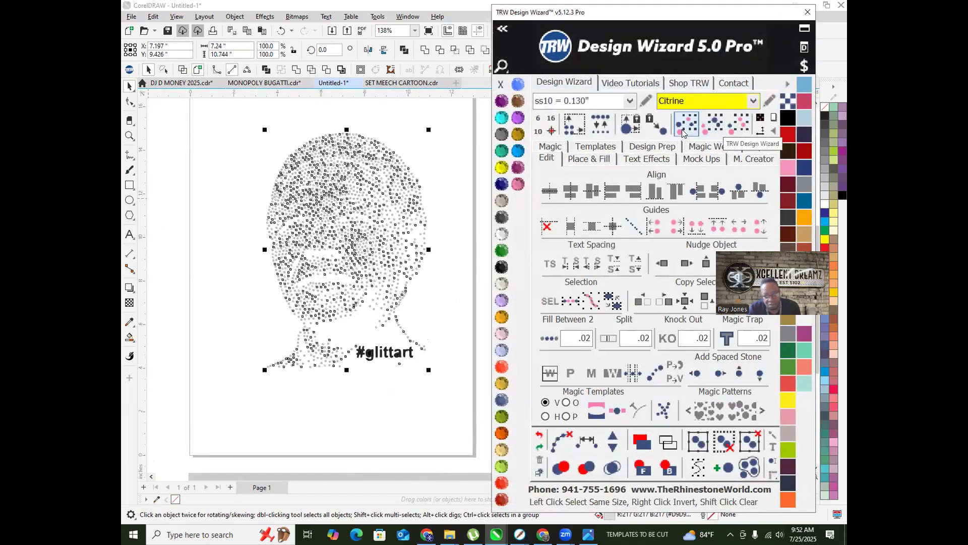
{"action": "left_click", "coordinate": [500, 102]}
{"action": "left_click", "coordinate": [298, 108]}
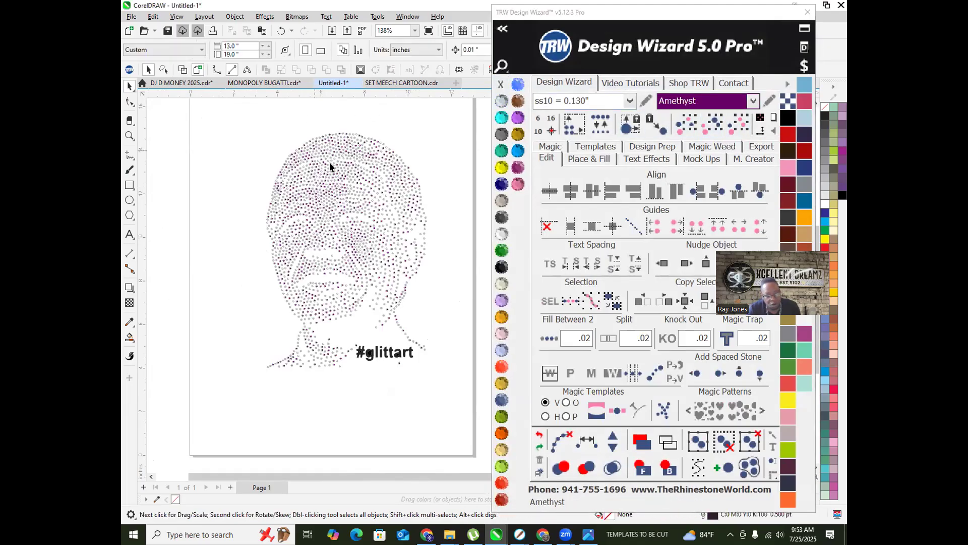
{"action": "scroll", "coordinate": [341, 169], "scroll_direction": "up", "scroll_amount": 3}
{"action": "scroll", "coordinate": [342, 173], "scroll_direction": "up", "scroll_amount": 6}
Step: Recolour the remaining grey stones Amethyst as well
{"action": "left_click", "coordinate": [336, 178]}
{"action": "scroll", "coordinate": [336, 174], "scroll_direction": "down", "scroll_amount": 6}
{"action": "left_click", "coordinate": [721, 127]}
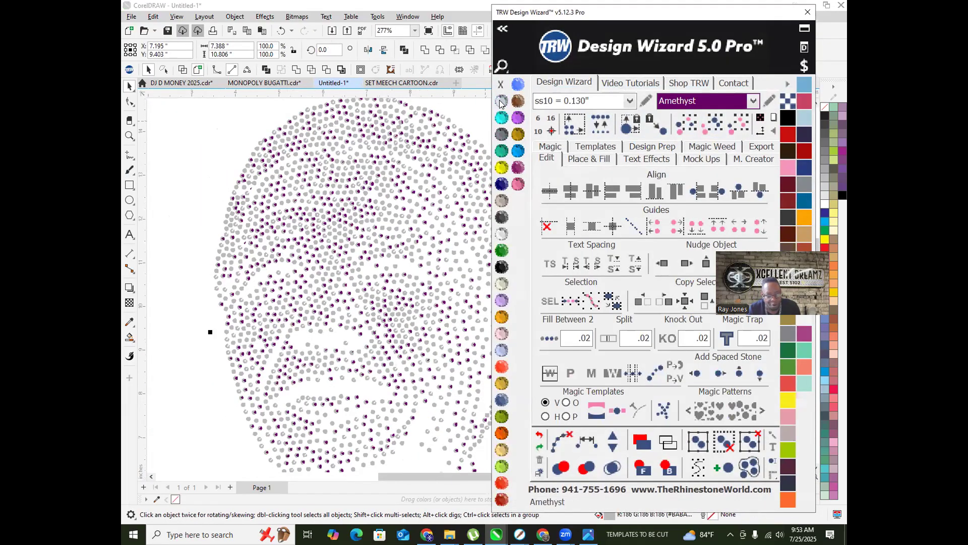
{"action": "left_click", "coordinate": [195, 171]}
{"action": "scroll", "coordinate": [226, 197], "scroll_direction": "down", "scroll_amount": 1}
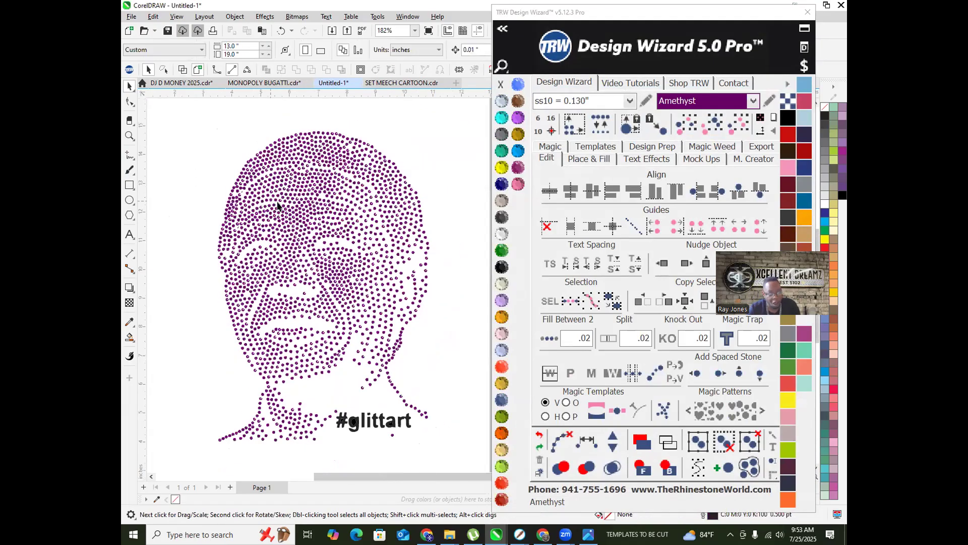
Step: Select all the purple stones and combine them into one curve
{"action": "left_click", "coordinate": [298, 203]}
{"action": "left_click", "coordinate": [715, 125]}
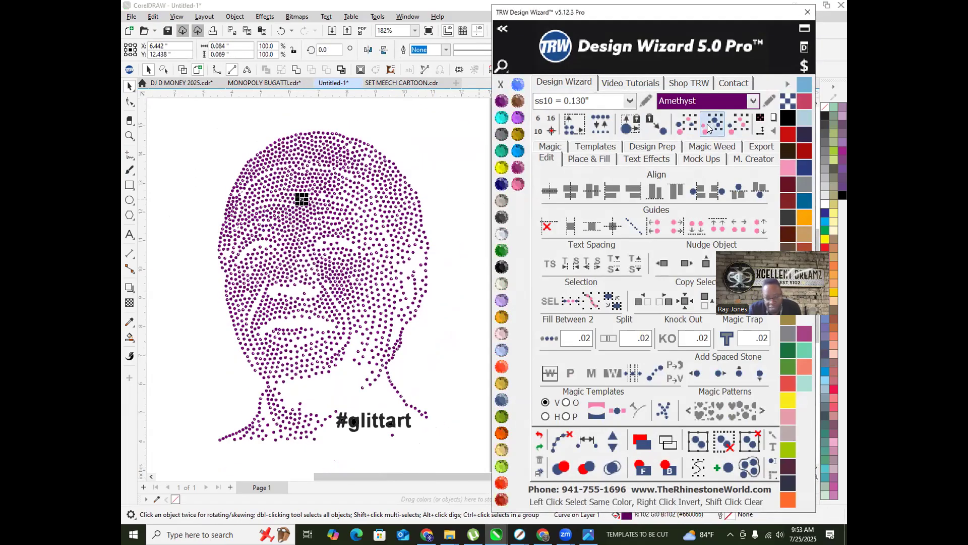
{"action": "right_click", "coordinate": [313, 214]}
{"action": "left_click", "coordinate": [352, 258]}
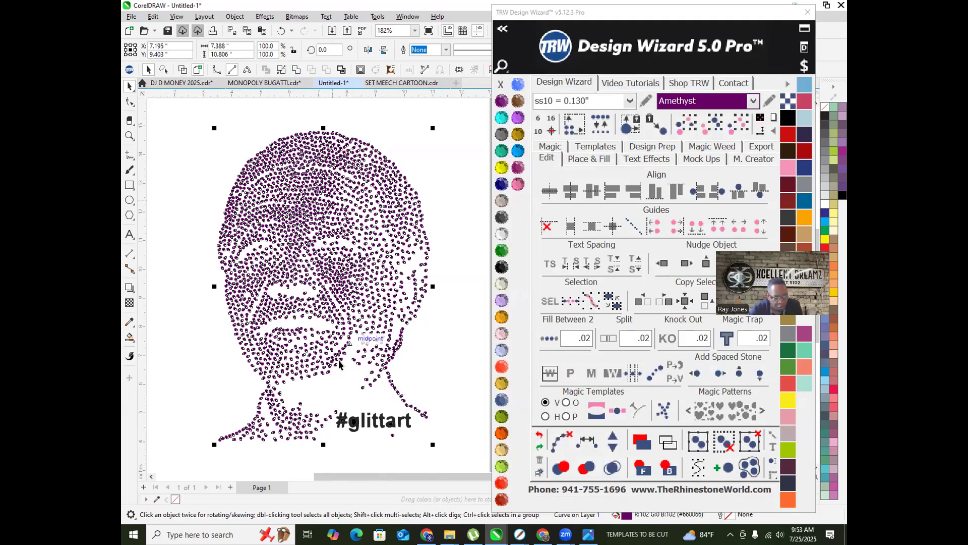
Step: Delete the #glittart caption text
{"action": "left_click", "coordinate": [445, 446]}
{"action": "left_click", "coordinate": [335, 418]}
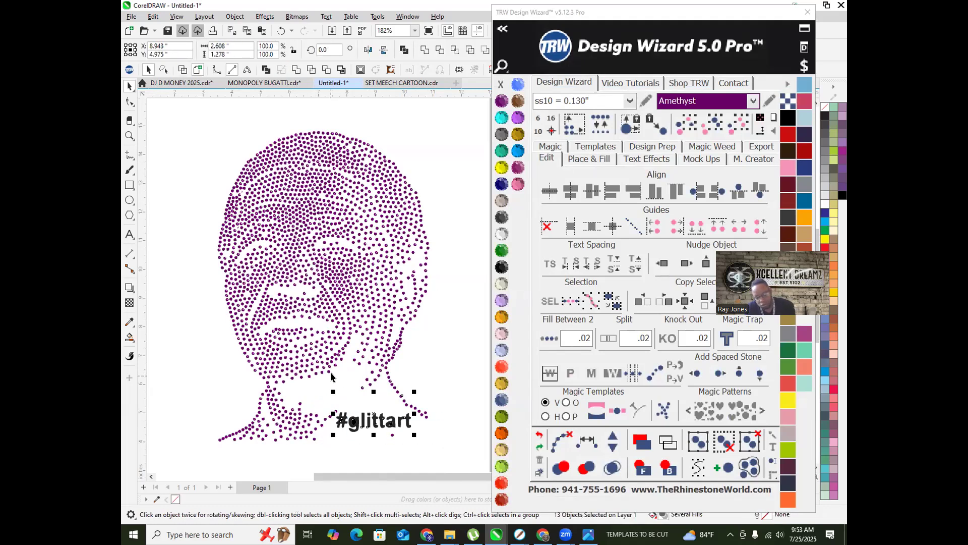
{"action": "key", "text": "Delete"}
{"action": "scroll", "coordinate": [356, 301], "scroll_direction": "down", "scroll_amount": 2}
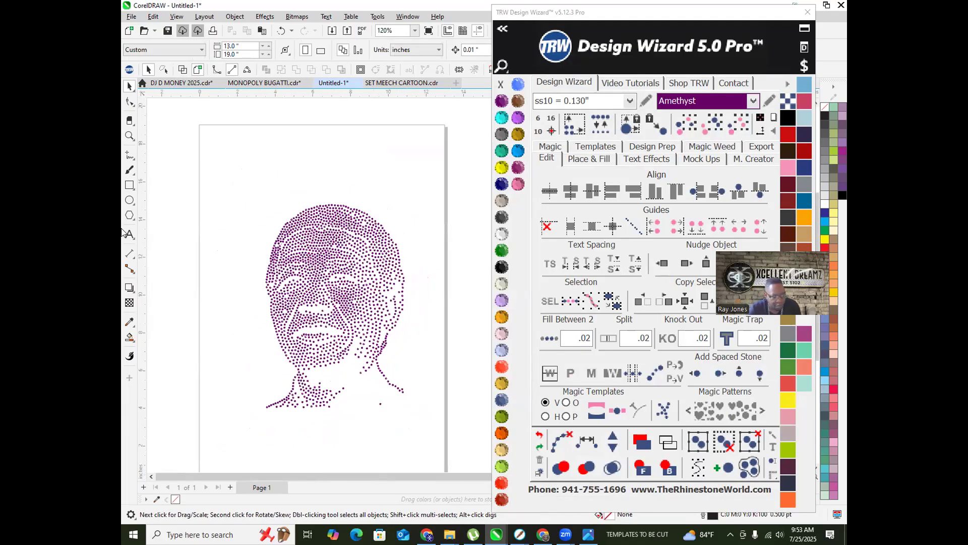
Step: Draw a Jet Black rectangle over the portrait, send it to back, and enlarge it
{"action": "left_click", "coordinate": [129, 185]}
{"action": "left_click_drag", "start_coordinate": [269, 231], "coordinate": [408, 437]}
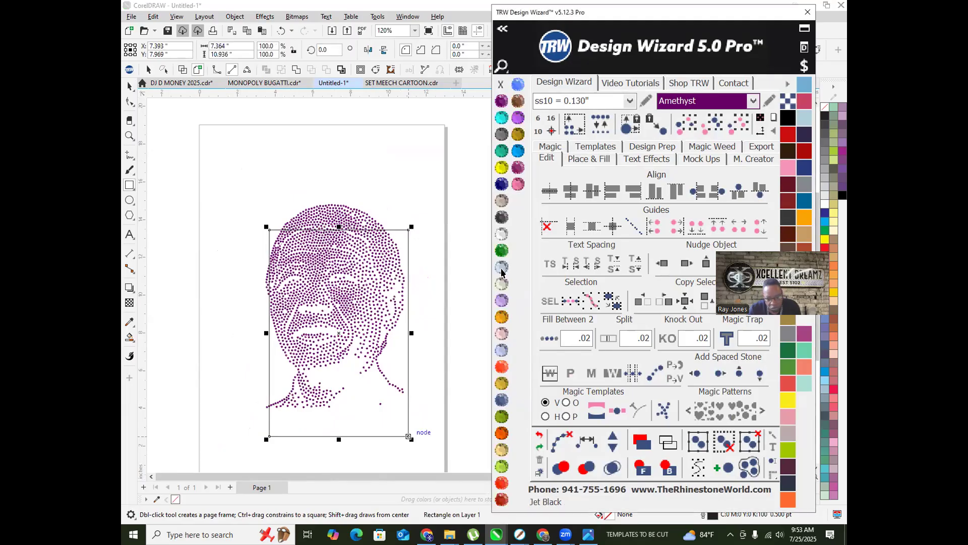
{"action": "left_click", "coordinate": [502, 267]}
{"action": "left_click", "coordinate": [642, 442]}
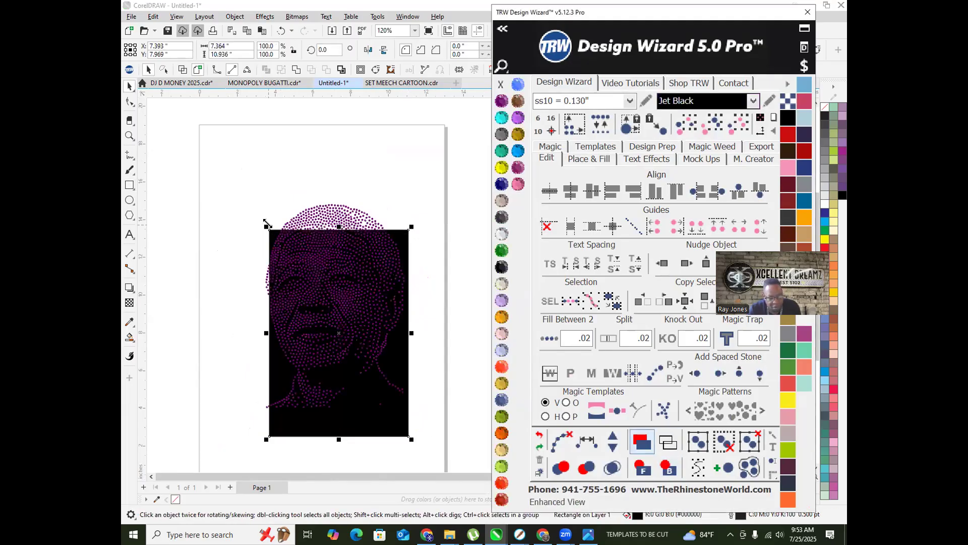
{"action": "left_click_drag", "start_coordinate": [263, 225], "coordinate": [230, 173]}
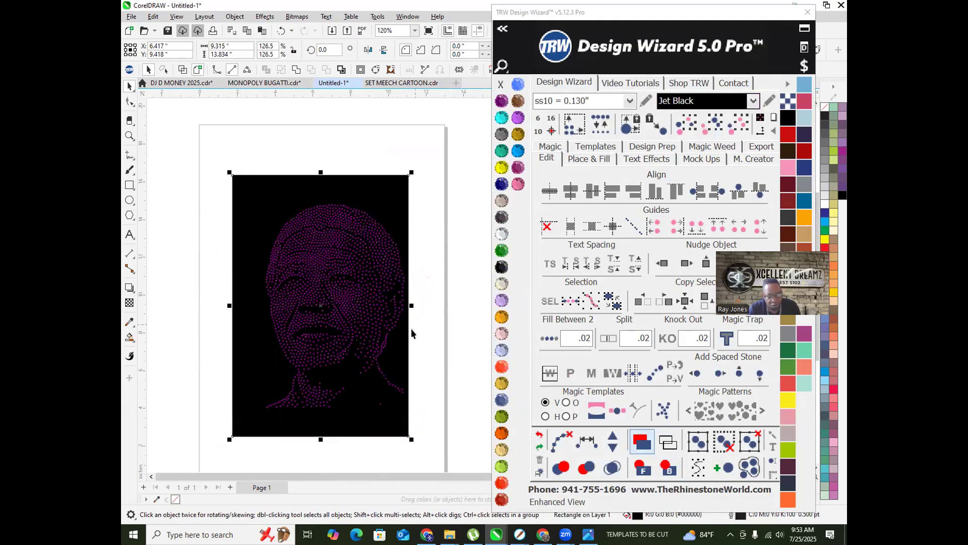
{"action": "left_click_drag", "start_coordinate": [410, 305], "coordinate": [444, 307]}
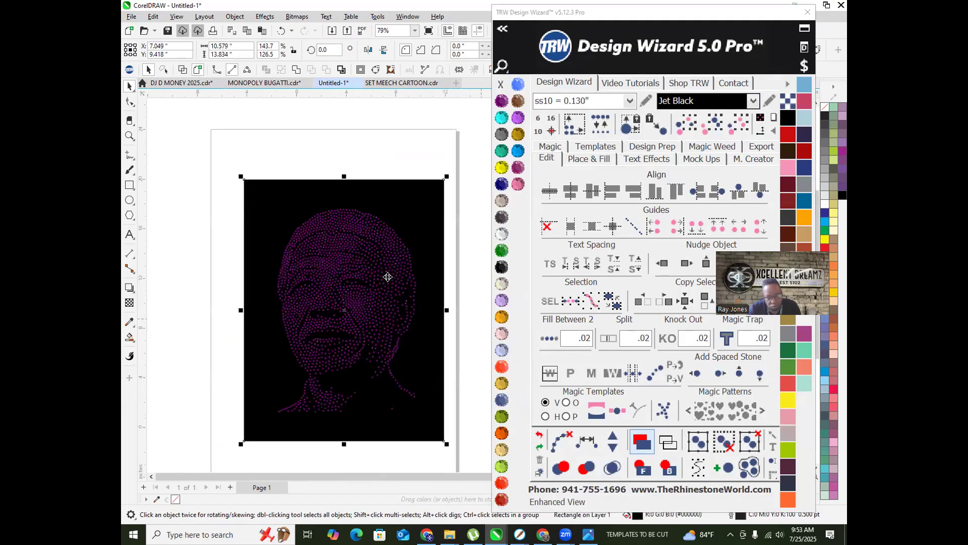
{"action": "left_click", "coordinate": [359, 167]}
Step: Nudge the stone portrait and the black rectangle right, off the page
{"action": "scroll", "coordinate": [341, 244], "scroll_direction": "up", "scroll_amount": 6}
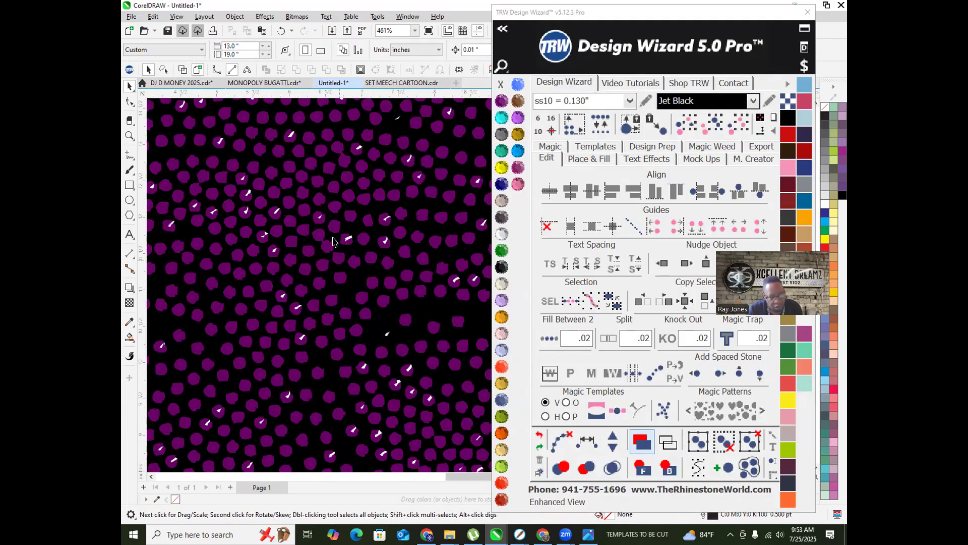
{"action": "scroll", "coordinate": [334, 205], "scroll_direction": "down", "scroll_amount": 6}
{"action": "left_click", "coordinate": [328, 208]}
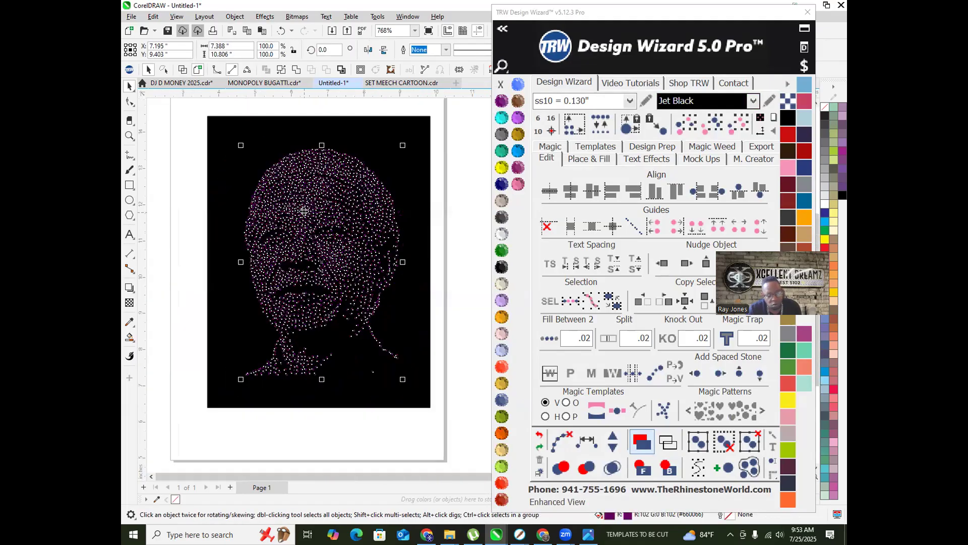
{"action": "scroll", "coordinate": [303, 244], "scroll_direction": "down", "scroll_amount": 2}
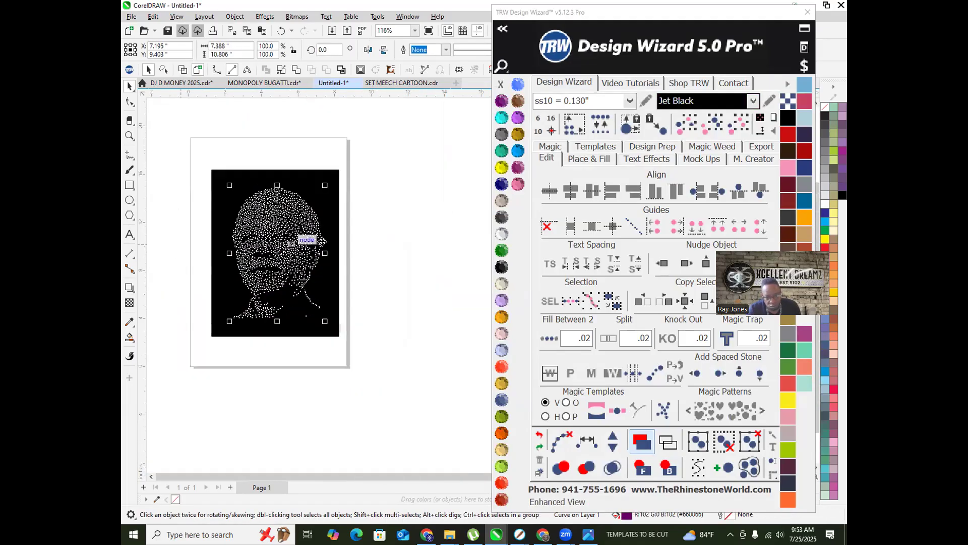
{"action": "left_click", "coordinate": [687, 264]}
{"action": "left_click", "coordinate": [332, 230]}
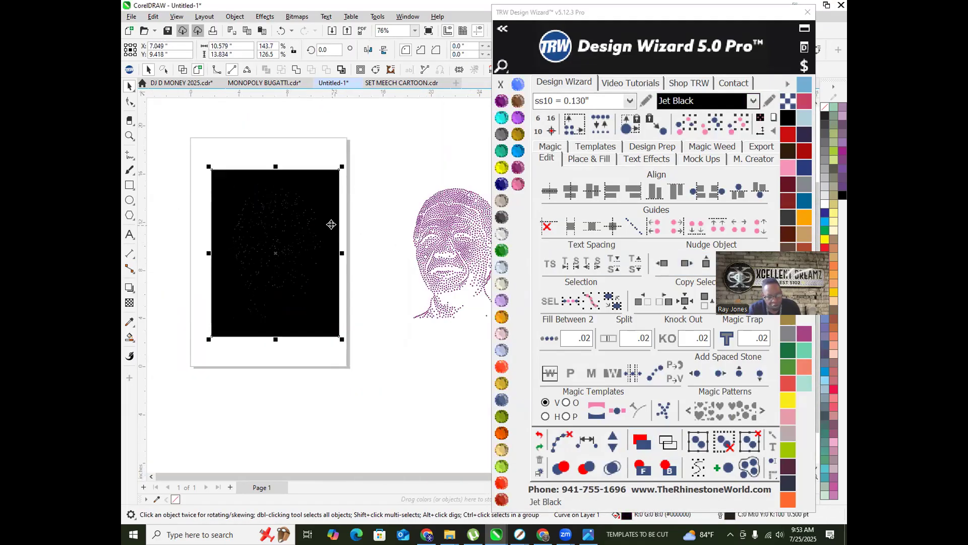
{"action": "left_click", "coordinate": [687, 263]}
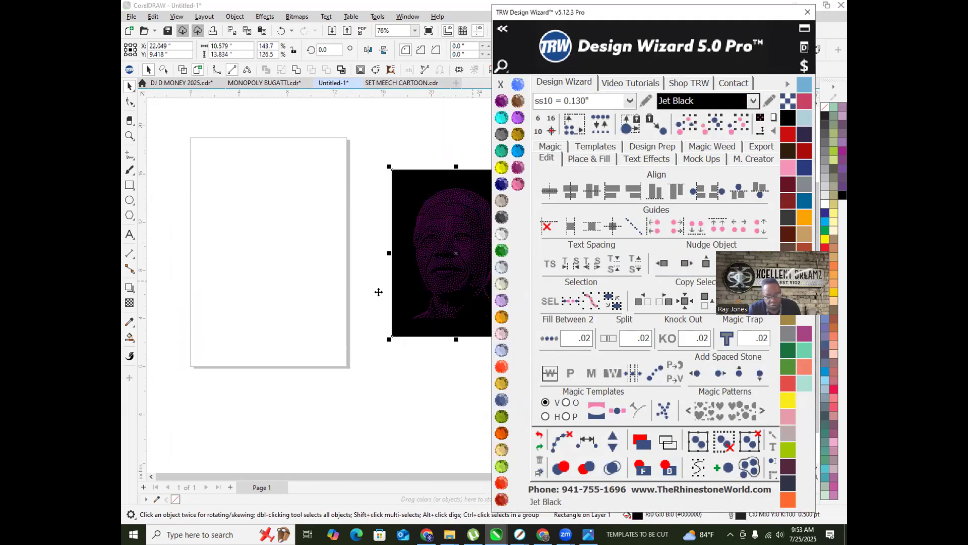
{"action": "left_click", "coordinate": [323, 360]}
{"action": "scroll", "coordinate": [256, 210], "scroll_direction": "up", "scroll_amount": 6}
{"action": "scroll", "coordinate": [299, 166], "scroll_direction": "down", "scroll_amount": 6}
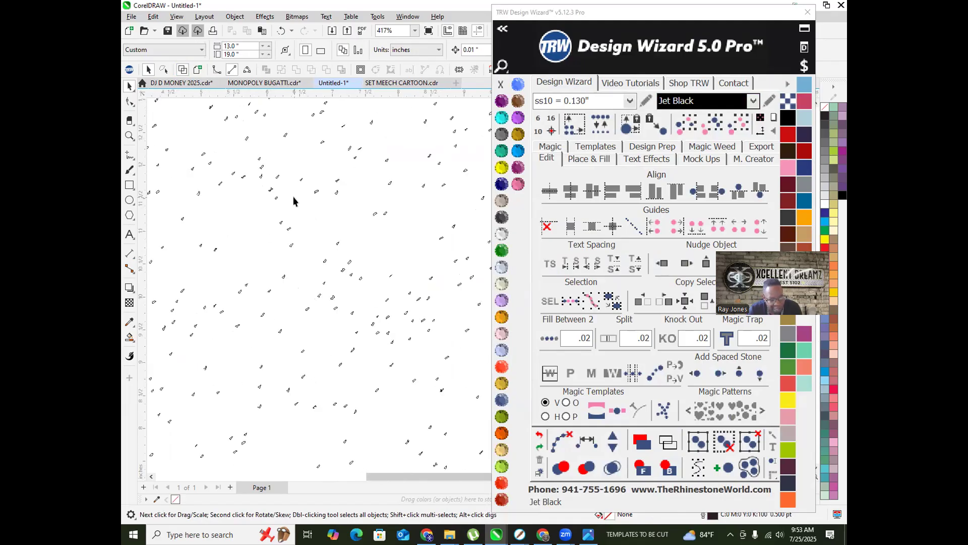
{"action": "left_click_drag", "start_coordinate": [248, 185], "coordinate": [333, 332]}
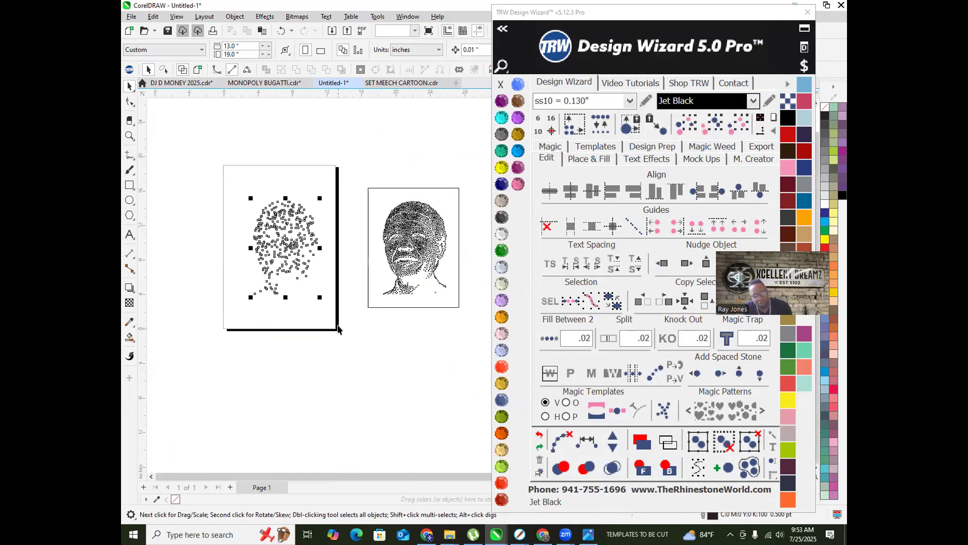
{"action": "key", "text": "Delete"}
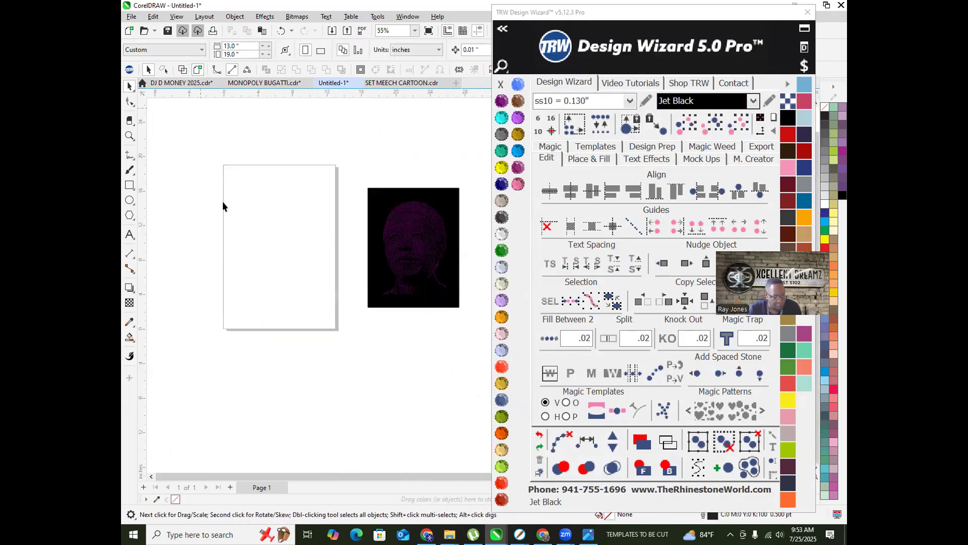
{"action": "left_click", "coordinate": [410, 222]}
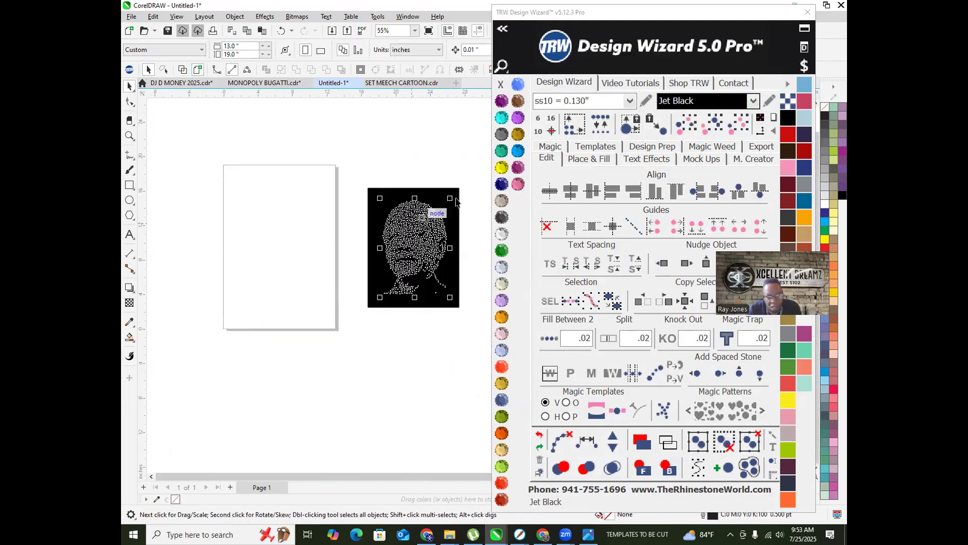
{"action": "left_click", "coordinate": [501, 168]}
{"action": "left_click", "coordinate": [415, 156]}
{"action": "scroll", "coordinate": [411, 237], "scroll_direction": "up", "scroll_amount": 5}
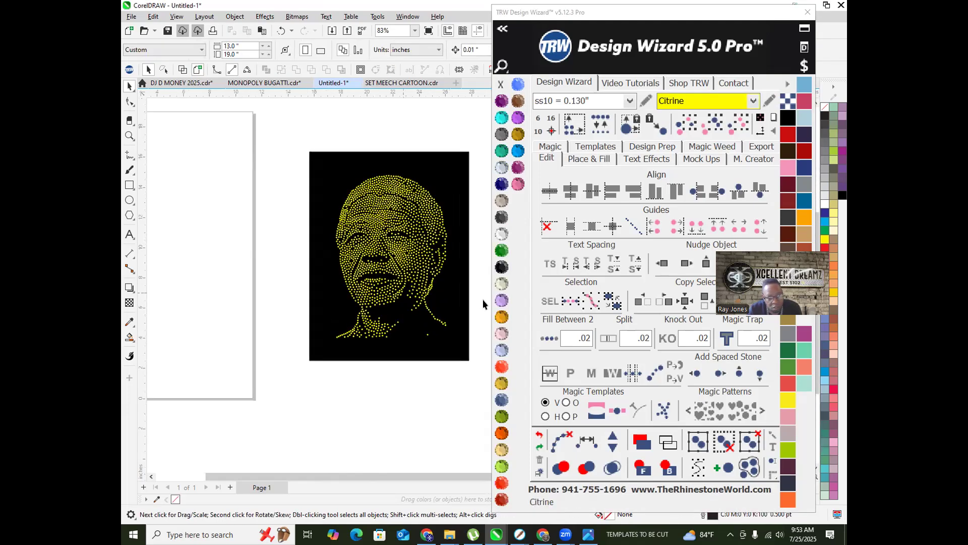
{"action": "scroll", "coordinate": [349, 218], "scroll_direction": "up", "scroll_amount": 1}
{"action": "scroll", "coordinate": [330, 262], "scroll_direction": "down", "scroll_amount": 3}
{"action": "scroll", "coordinate": [317, 258], "scroll_direction": "down", "scroll_amount": 7}
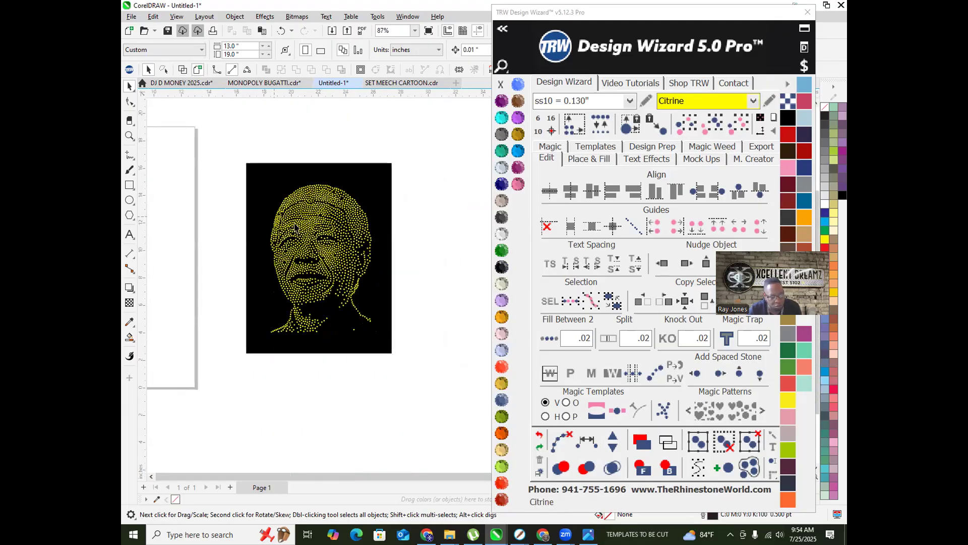
{"action": "left_click", "coordinate": [301, 232]}
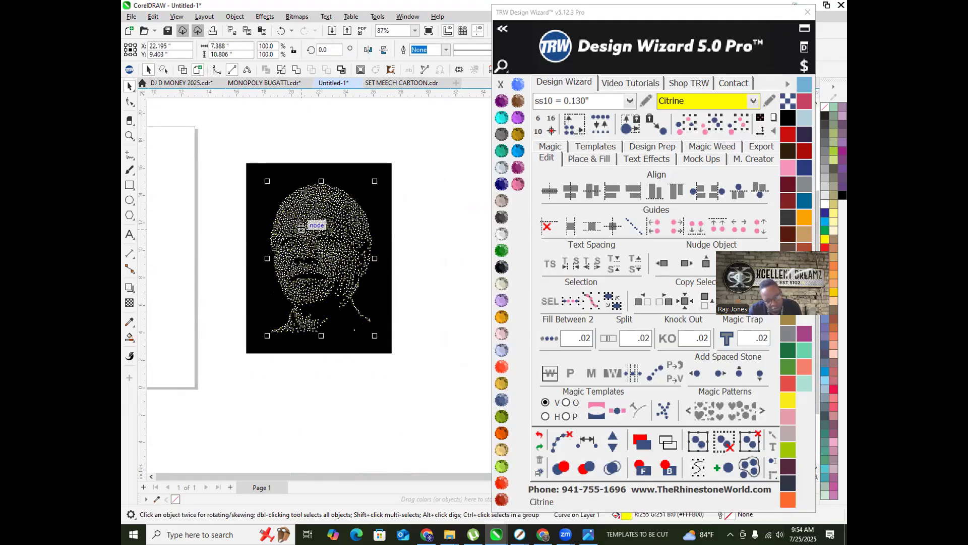
Step: Break the portrait curve apart and replace all stones with ss06 = 0.097" stones
{"action": "right_click", "coordinate": [301, 230]}
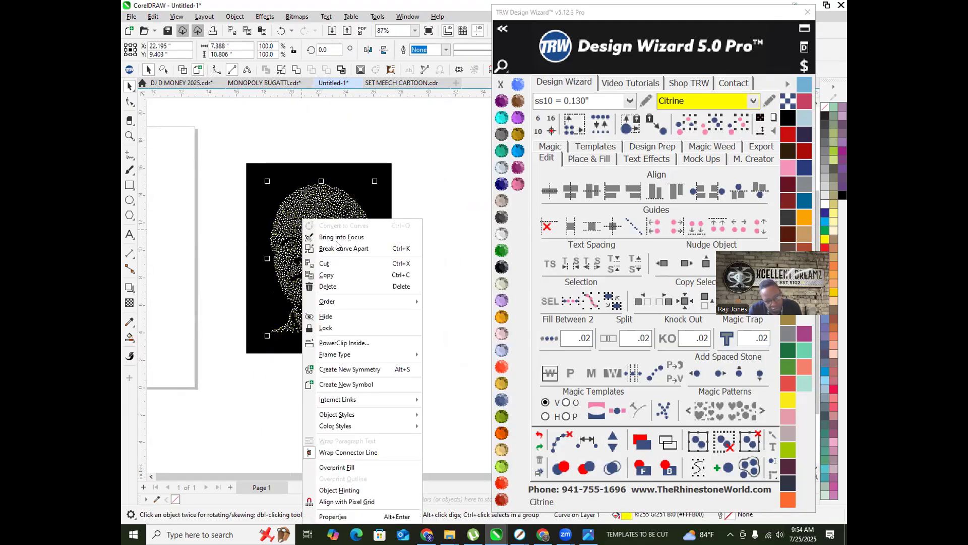
{"action": "left_click", "coordinate": [361, 249]}
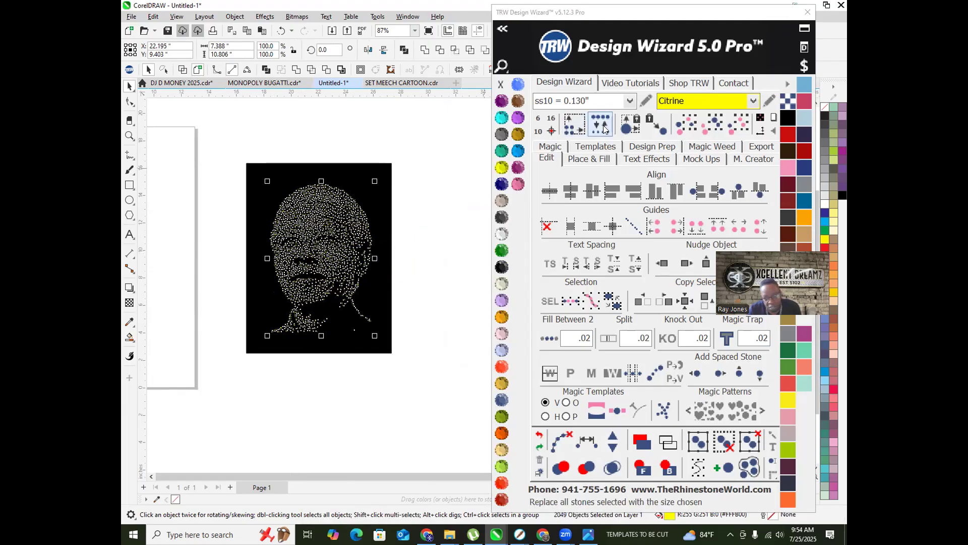
{"action": "left_click", "coordinate": [630, 101]}
{"action": "left_click", "coordinate": [567, 117]}
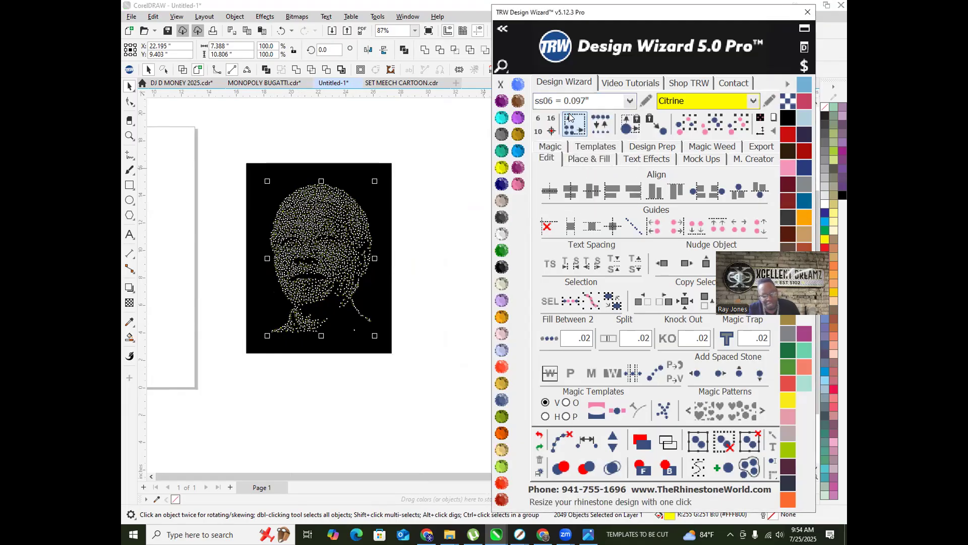
{"action": "left_click", "coordinate": [597, 132]}
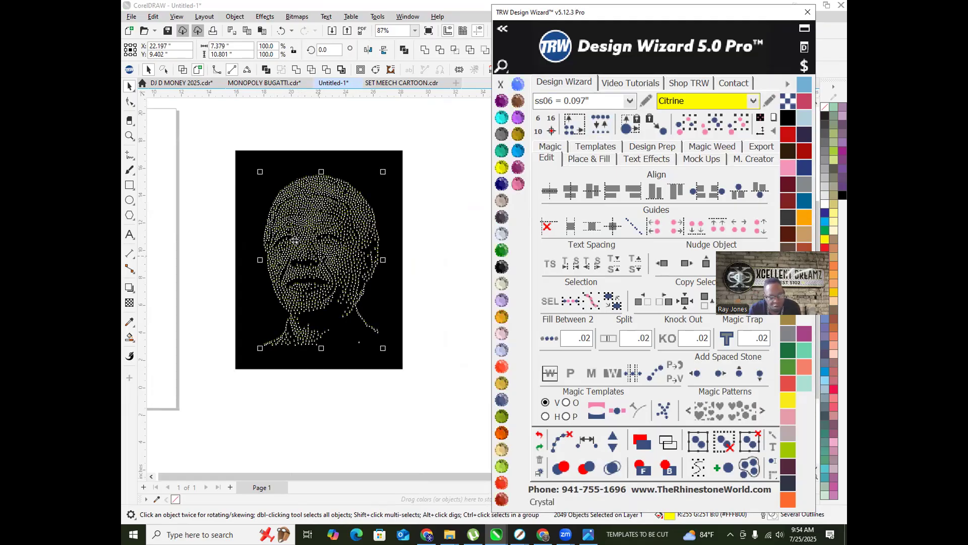
Step: Clear the selection and select a single stone to check its new size
{"action": "scroll", "coordinate": [294, 241], "scroll_direction": "up", "scroll_amount": 8}
{"action": "scroll", "coordinate": [301, 248], "scroll_direction": "down", "scroll_amount": 8}
{"action": "scroll", "coordinate": [196, 270], "scroll_direction": "up", "scroll_amount": 2}
{"action": "left_click", "coordinate": [156, 287]}
{"action": "scroll", "coordinate": [156, 287], "scroll_direction": "down", "scroll_amount": 2}
{"action": "scroll", "coordinate": [345, 236], "scroll_direction": "up", "scroll_amount": 5}
{"action": "scroll", "coordinate": [344, 237], "scroll_direction": "up", "scroll_amount": 4}
{"action": "left_click", "coordinate": [336, 253]}
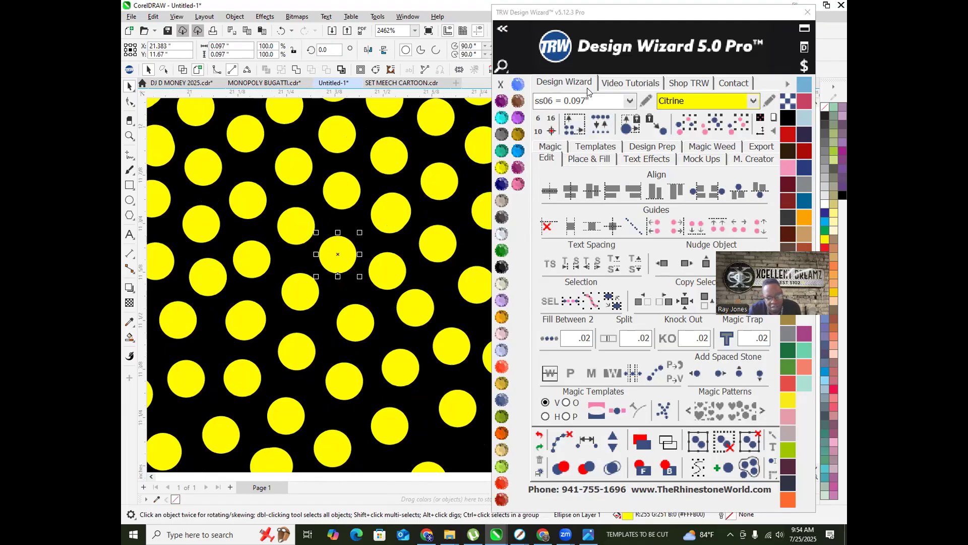
Step: Marquee-select every portrait stone and run Merge overlapping stones, removing 170 overlaps
{"action": "scroll", "coordinate": [356, 219], "scroll_direction": "down", "scroll_amount": 3}
{"action": "scroll", "coordinate": [356, 218], "scroll_direction": "down", "scroll_amount": 3}
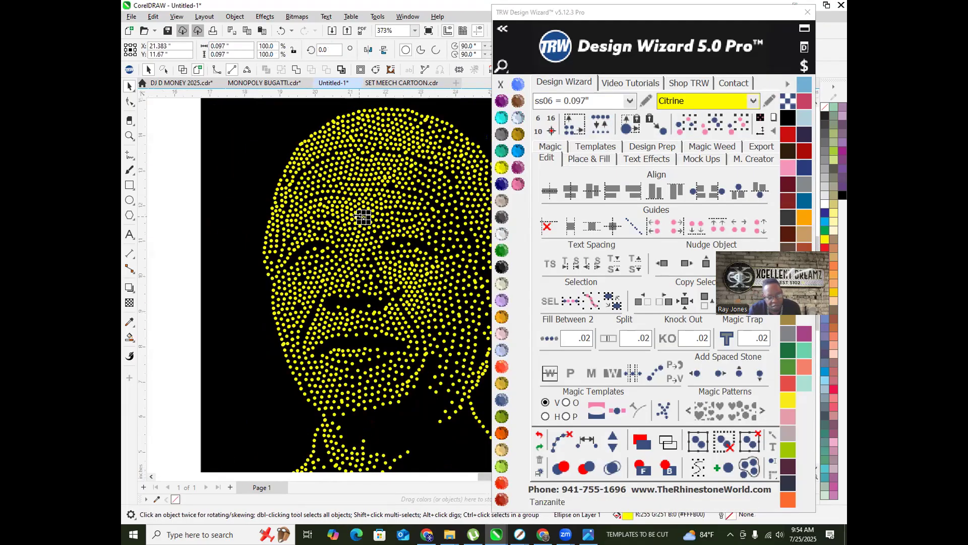
{"action": "left_click", "coordinate": [224, 227]}
{"action": "left_click_drag", "start_coordinate": [255, 141], "coordinate": [465, 389]}
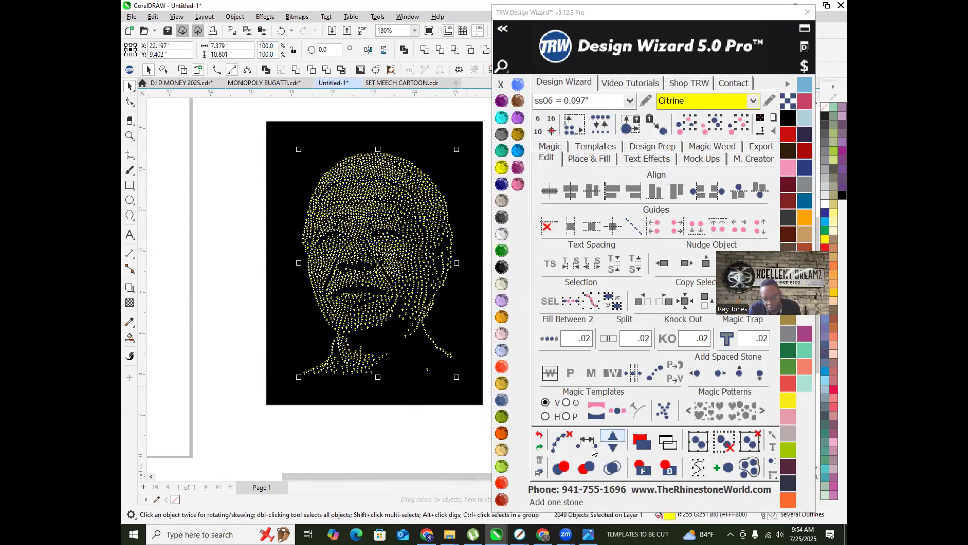
{"action": "left_click", "coordinate": [606, 474]}
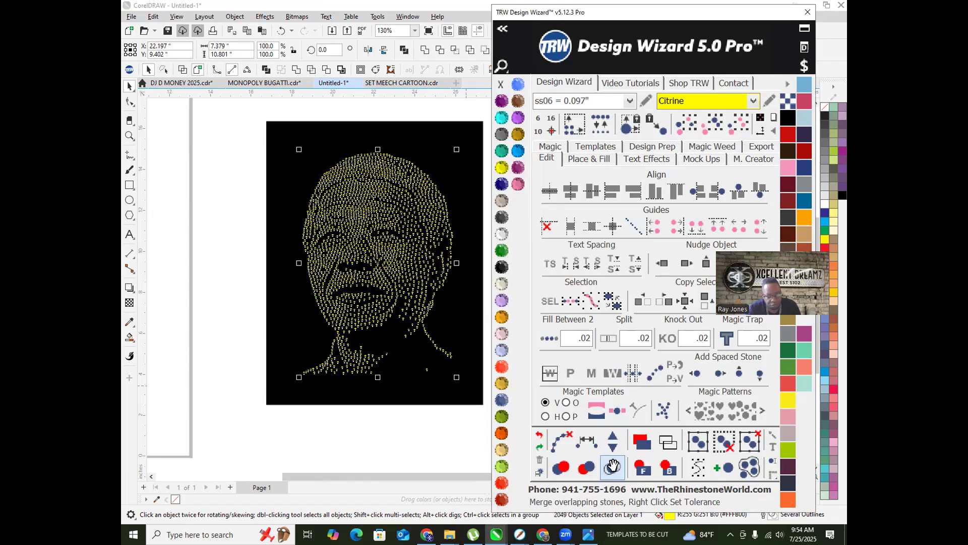
{"action": "left_click", "coordinate": [592, 456]}
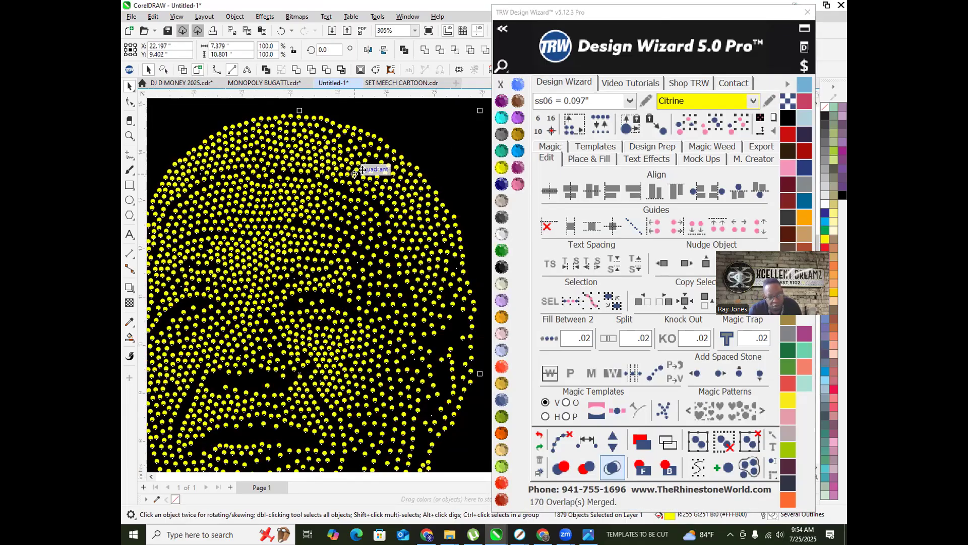
{"action": "scroll", "coordinate": [390, 216], "scroll_direction": "down", "scroll_amount": 2}
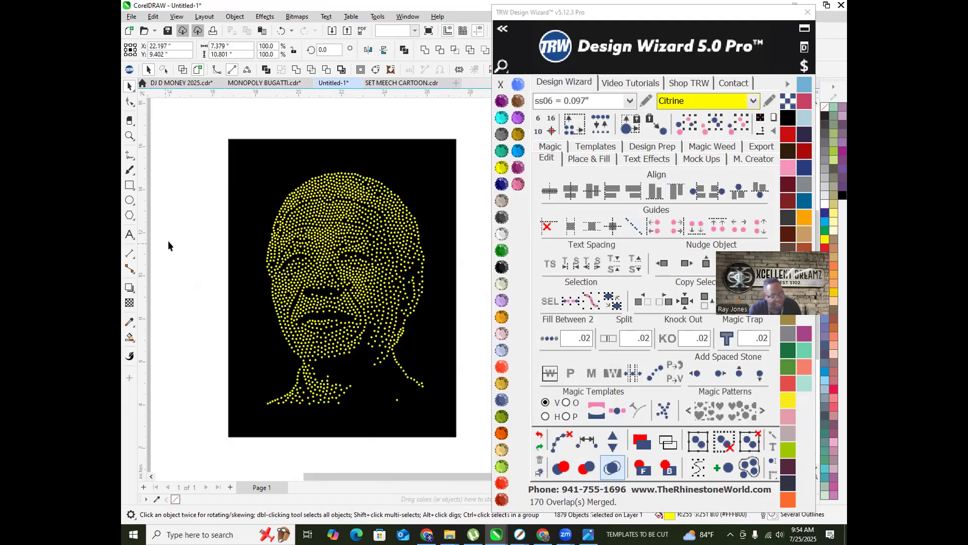
Step: Shift two stones rightward to fill gaps in the face
{"action": "left_click", "coordinate": [167, 244]}
{"action": "scroll", "coordinate": [168, 243], "scroll_direction": "down", "scroll_amount": 2}
{"action": "scroll", "coordinate": [314, 258], "scroll_direction": "up", "scroll_amount": 5}
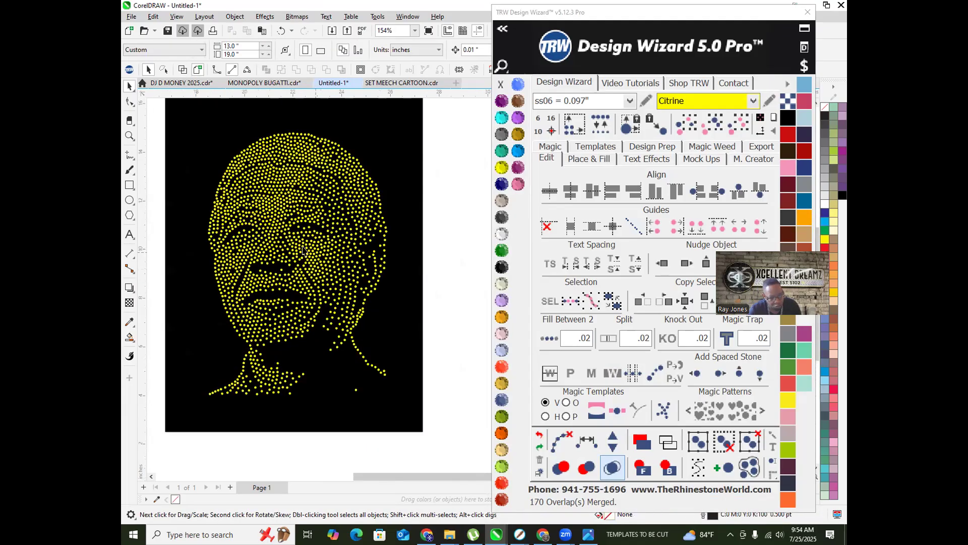
{"action": "left_click_drag", "start_coordinate": [267, 167], "coordinate": [301, 167]}
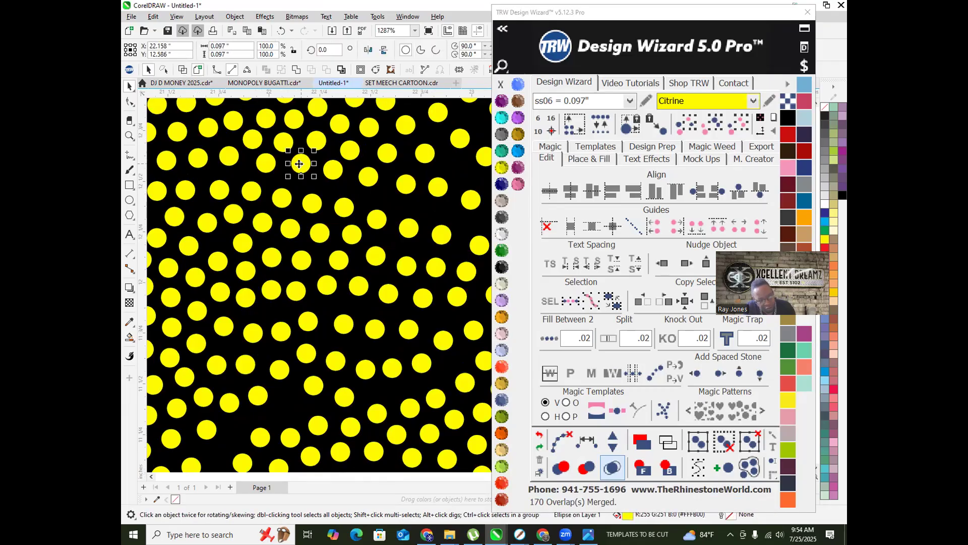
{"action": "scroll", "coordinate": [299, 164], "scroll_direction": "down", "scroll_amount": 4}
{"action": "left_click", "coordinate": [161, 191]}
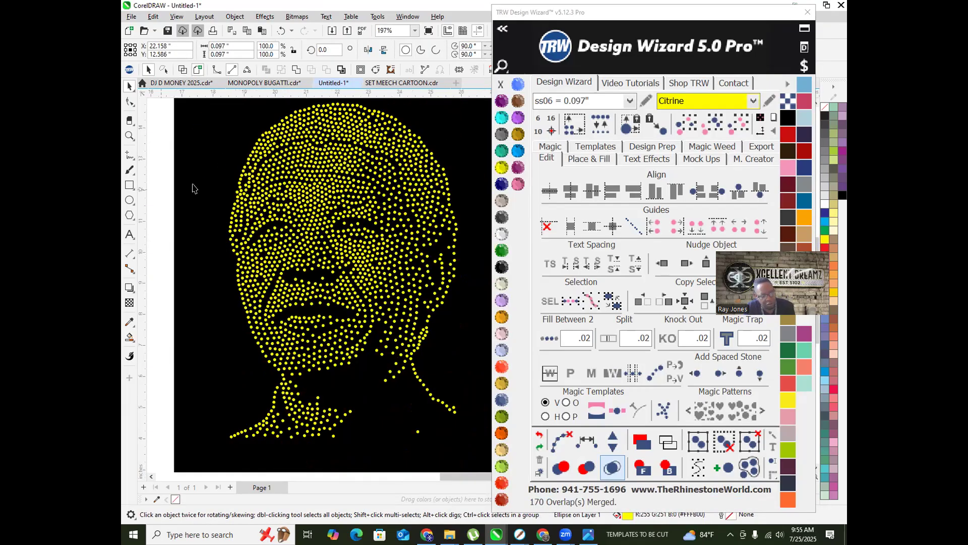
{"action": "scroll", "coordinate": [262, 244], "scroll_direction": "up", "scroll_amount": 4}
{"action": "scroll", "coordinate": [261, 244], "scroll_direction": "up", "scroll_amount": 3}
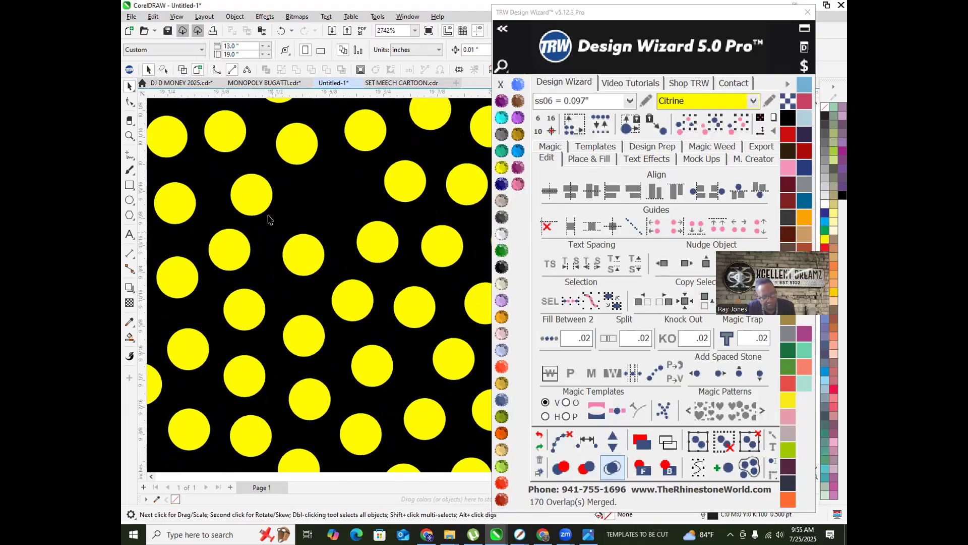
{"action": "left_click_drag", "start_coordinate": [256, 199], "coordinate": [331, 199]}
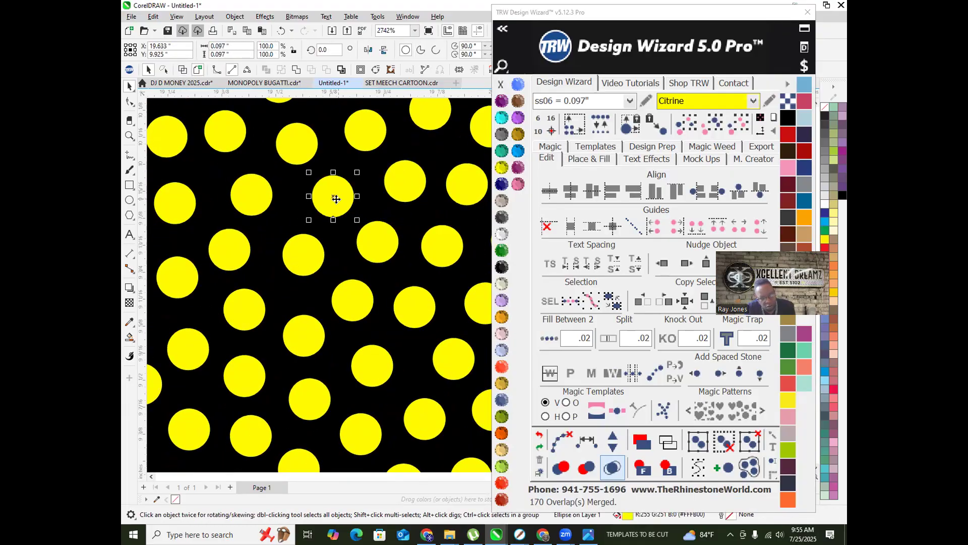
{"action": "scroll", "coordinate": [358, 212], "scroll_direction": "down", "scroll_amount": 2}
{"action": "scroll", "coordinate": [359, 214], "scroll_direction": "down", "scroll_amount": 3}
{"action": "left_click", "coordinate": [253, 241]}
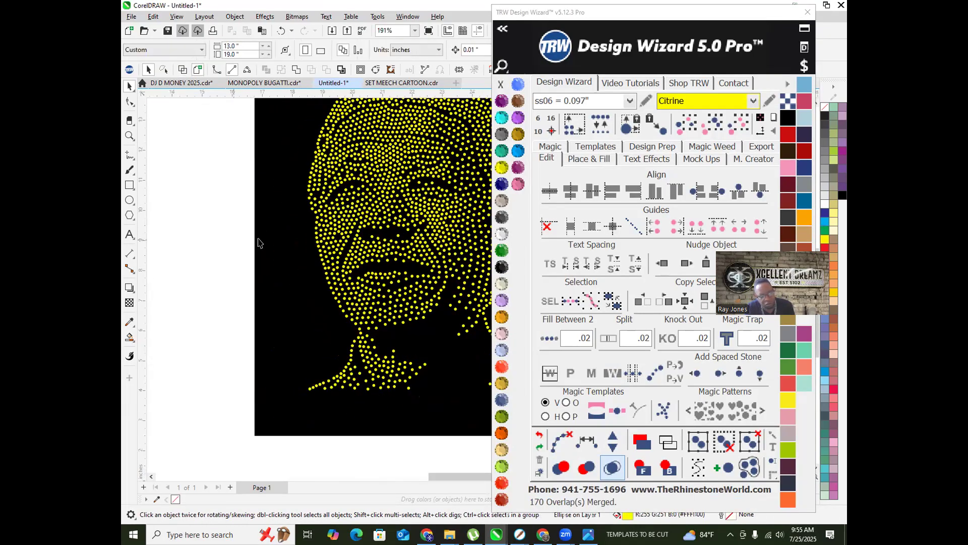
Step: Move two more stones, one slightly upward, to close the remaining gaps
{"action": "scroll", "coordinate": [339, 242], "scroll_direction": "up", "scroll_amount": 5}
{"action": "left_click_drag", "start_coordinate": [341, 241], "coordinate": [364, 203]}
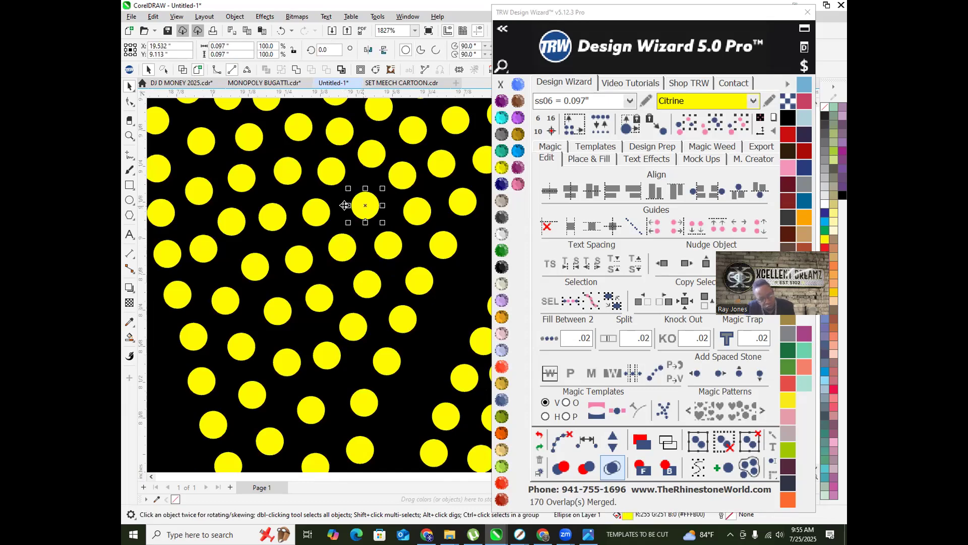
{"action": "scroll", "coordinate": [349, 221], "scroll_direction": "down", "scroll_amount": 4}
{"action": "scroll", "coordinate": [245, 234], "scroll_direction": "down", "scroll_amount": 2}
{"action": "left_click", "coordinate": [191, 261]}
{"action": "scroll", "coordinate": [269, 252], "scroll_direction": "down", "scroll_amount": 3}
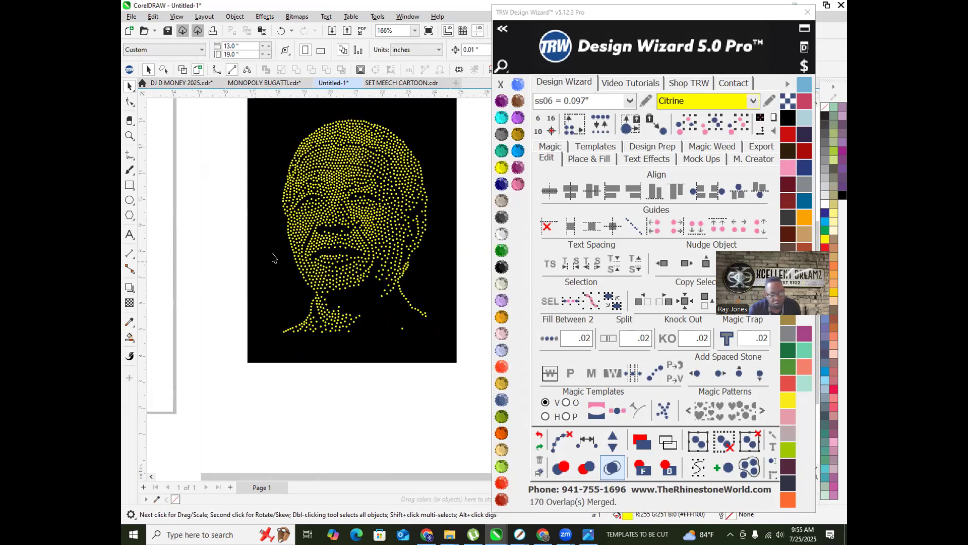
{"action": "scroll", "coordinate": [329, 237], "scroll_direction": "up", "scroll_amount": 3}
{"action": "scroll", "coordinate": [301, 233], "scroll_direction": "up", "scroll_amount": 5}
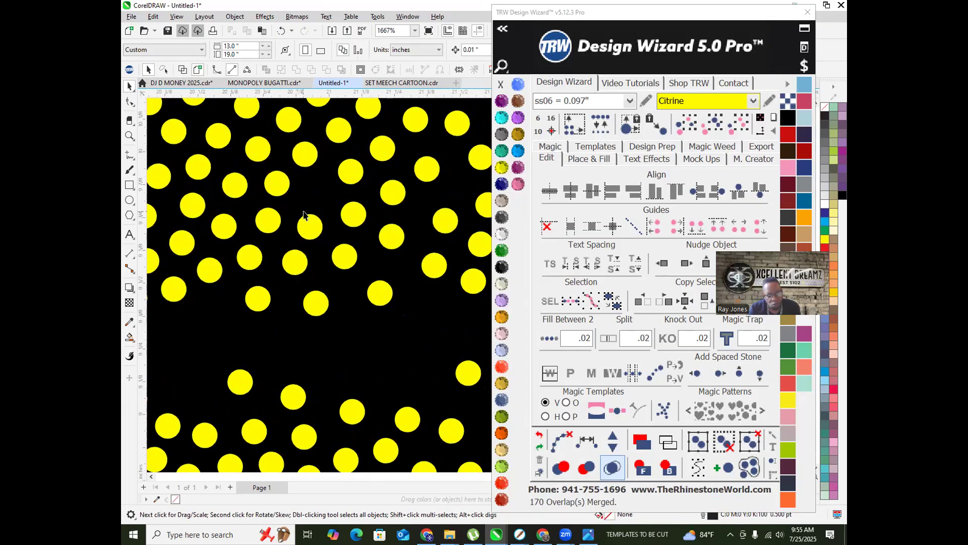
{"action": "mouse_move", "coordinate": [316, 195]}
{"action": "left_mouse_down"}
{"action": "mouse_move", "coordinate": [323, 186]}
{"action": "mouse_move", "coordinate": [319, 194]}
{"action": "left_mouse_up"}
{"action": "scroll", "coordinate": [319, 195], "scroll_direction": "down", "scroll_amount": 2}
{"action": "scroll", "coordinate": [331, 217], "scroll_direction": "down", "scroll_amount": 6}
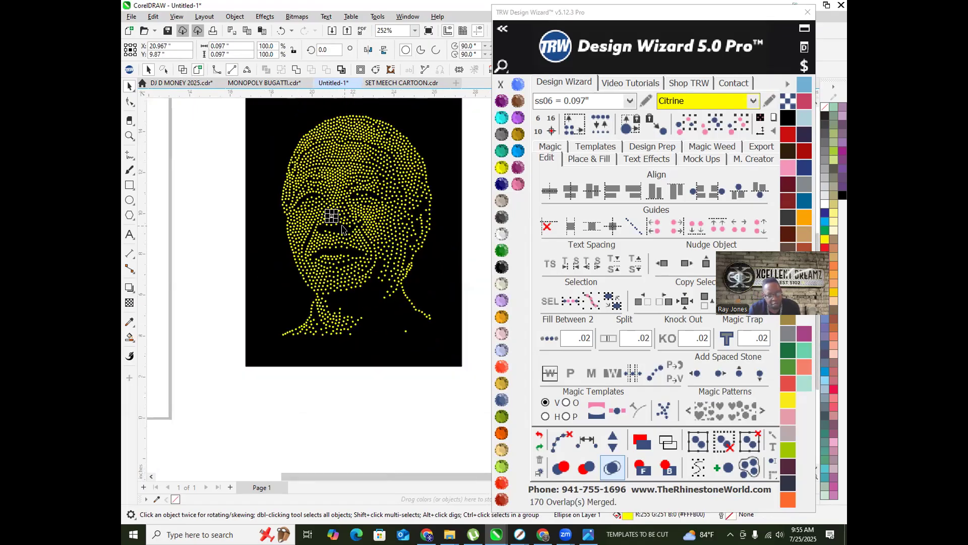
{"action": "left_click", "coordinate": [261, 241]}
{"action": "scroll", "coordinate": [311, 233], "scroll_direction": "down", "scroll_amount": 1}
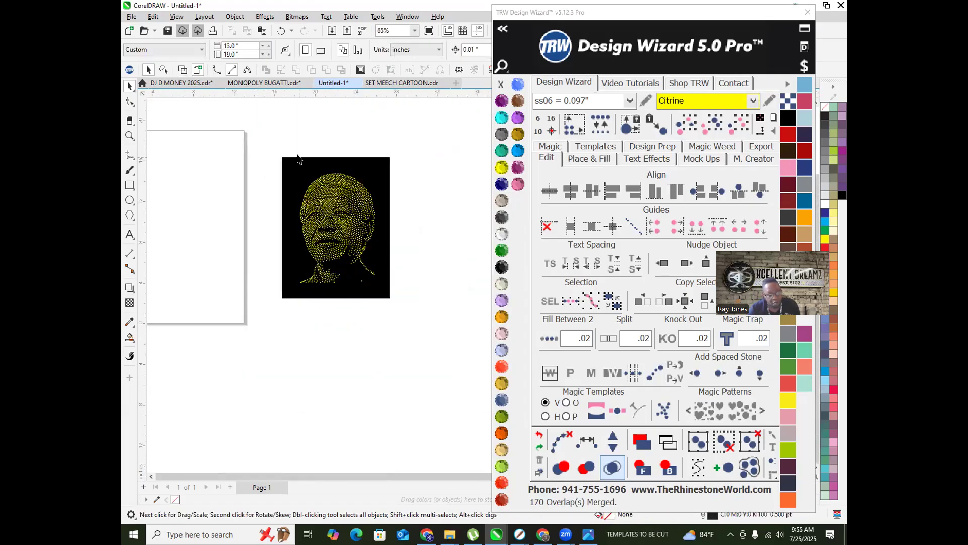
Step: Select the whole portrait and nudge it left back onto the page
{"action": "left_click_drag", "start_coordinate": [280, 129], "coordinate": [431, 282]}
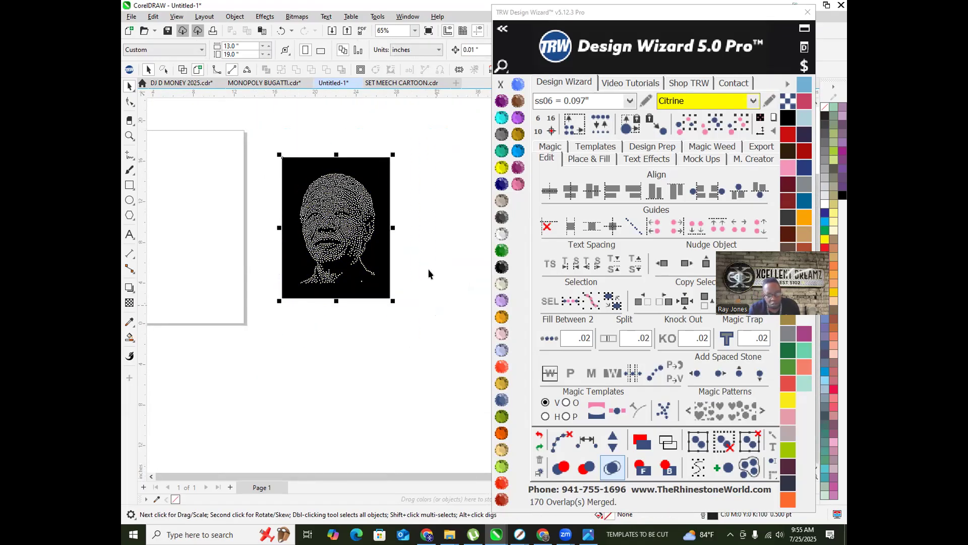
{"action": "scroll", "coordinate": [431, 272], "scroll_direction": "down", "scroll_amount": 2}
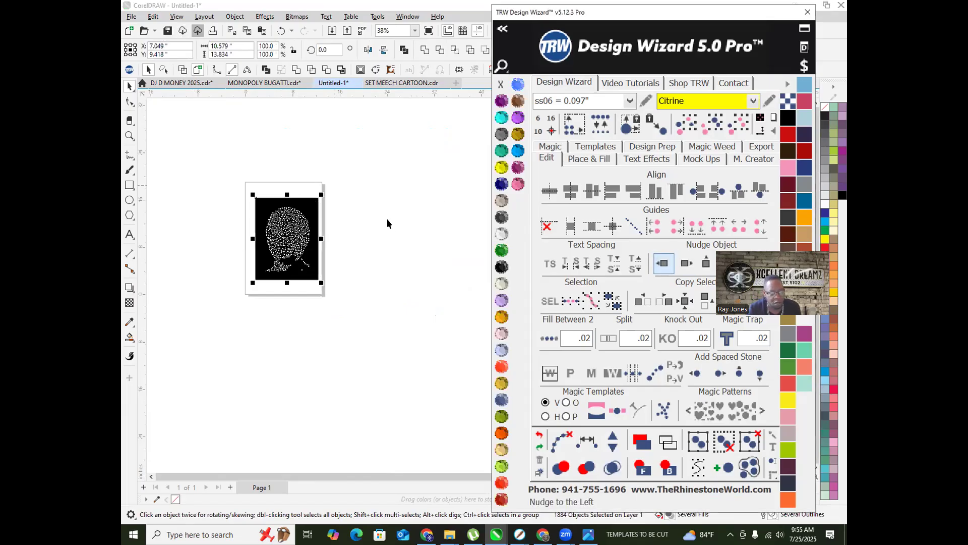
{"action": "left_click", "coordinate": [387, 223]}
{"action": "scroll", "coordinate": [269, 242], "scroll_direction": "up", "scroll_amount": 3}
{"action": "scroll", "coordinate": [224, 151], "scroll_direction": "down", "scroll_amount": 1}
{"action": "scroll", "coordinate": [224, 150], "scroll_direction": "down", "scroll_amount": 1}
{"action": "left_click_drag", "start_coordinate": [226, 135], "coordinate": [361, 292]}
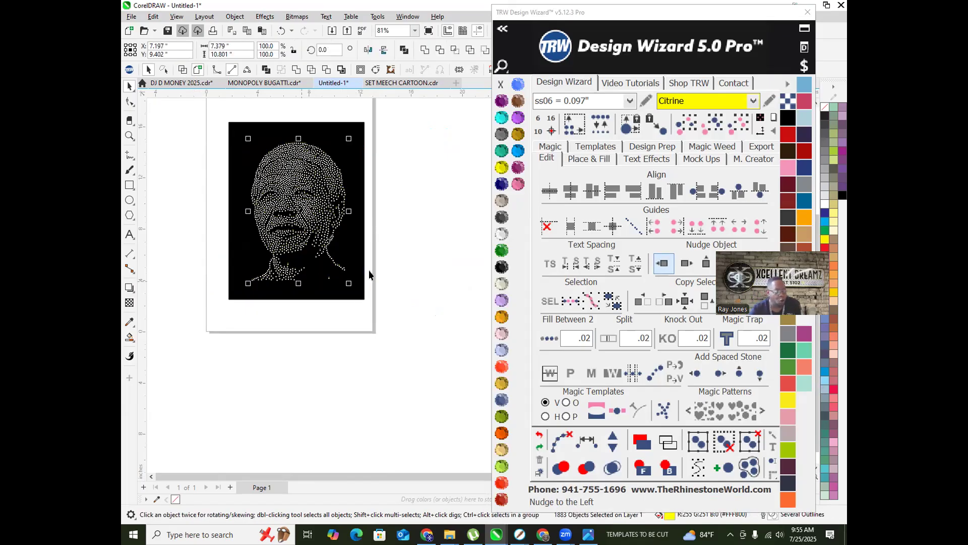
{"action": "left_click", "coordinate": [389, 252]}
{"action": "scroll", "coordinate": [249, 220], "scroll_direction": "down", "scroll_amount": 1}
Step: Copy the black rectangle and portrait stones beside the page, grouping the 1883 copied stones
{"action": "left_click_drag", "start_coordinate": [318, 167], "coordinate": [474, 189]}
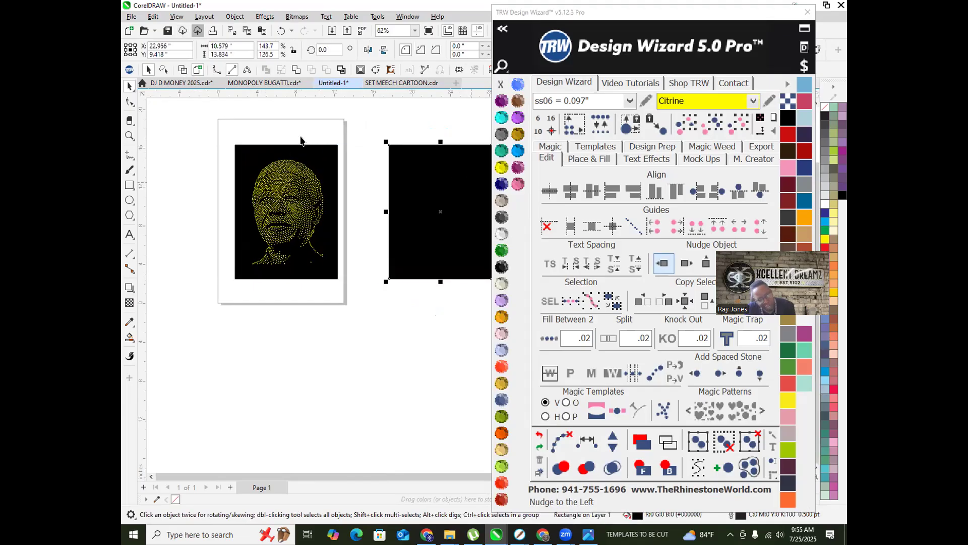
{"action": "left_click_drag", "start_coordinate": [241, 127], "coordinate": [346, 277]}
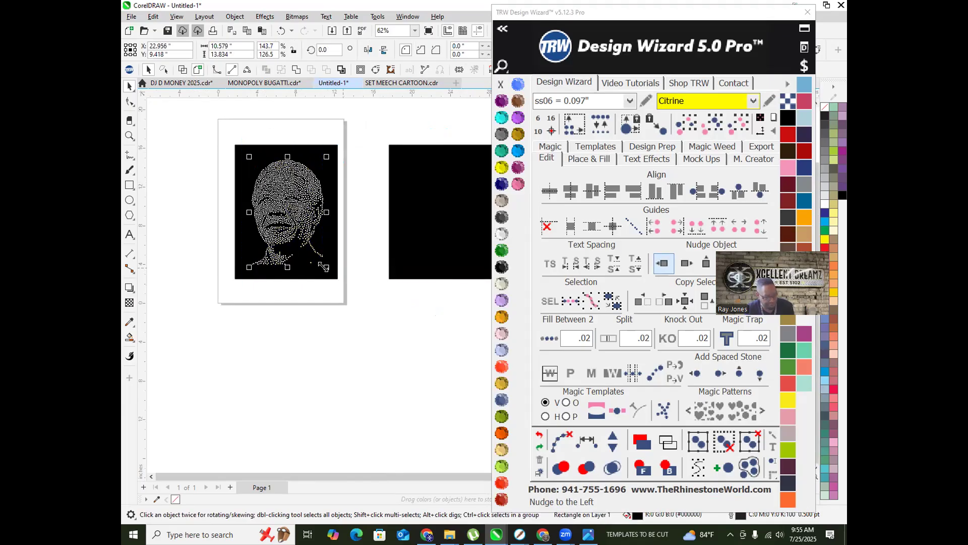
{"action": "left_click_drag", "start_coordinate": [272, 217], "coordinate": [432, 223]}
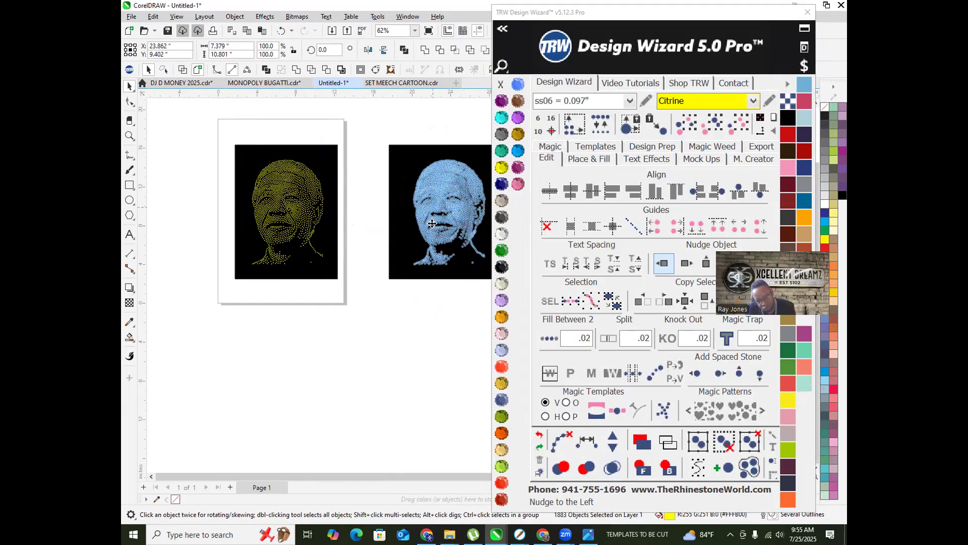
{"action": "scroll", "coordinate": [197, 245], "scroll_direction": "down", "scroll_amount": 2}
{"action": "scroll", "coordinate": [353, 222], "scroll_direction": "up", "scroll_amount": 2}
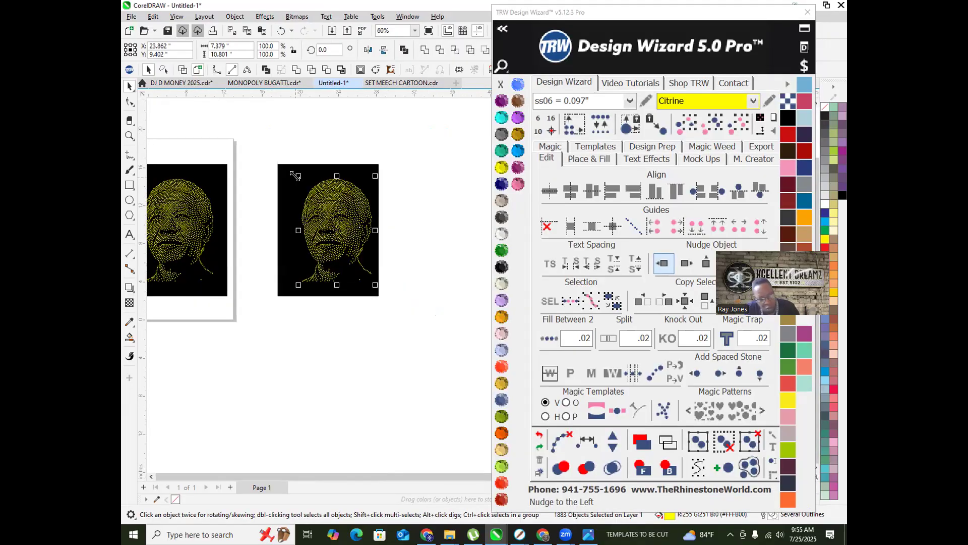
{"action": "key", "text": "ctrl+g"}
Step: Enlarge the copied portrait, ungroup it, and replace its stones with ss10 = 0.130" stones
{"action": "left_click_drag", "start_coordinate": [298, 175], "coordinate": [252, 128]}
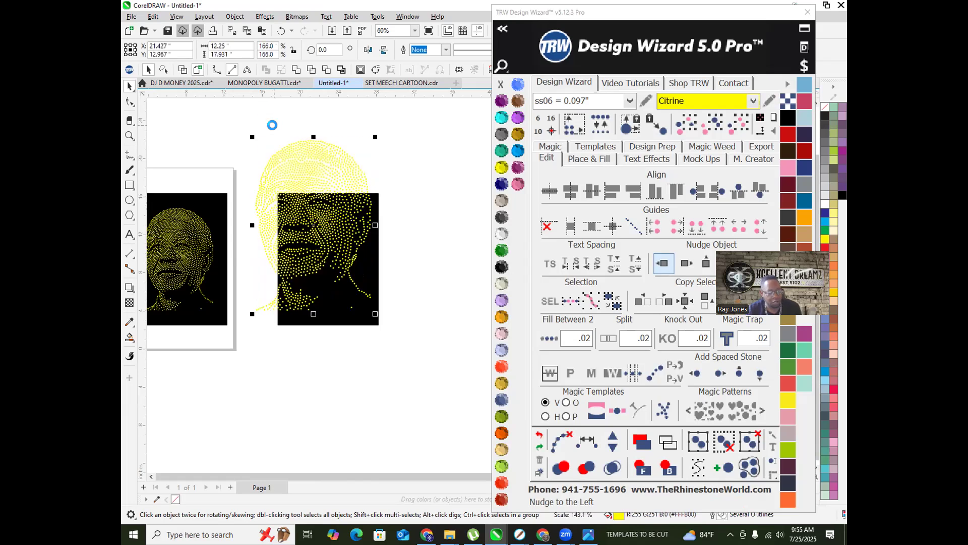
{"action": "left_click", "coordinate": [372, 275]}
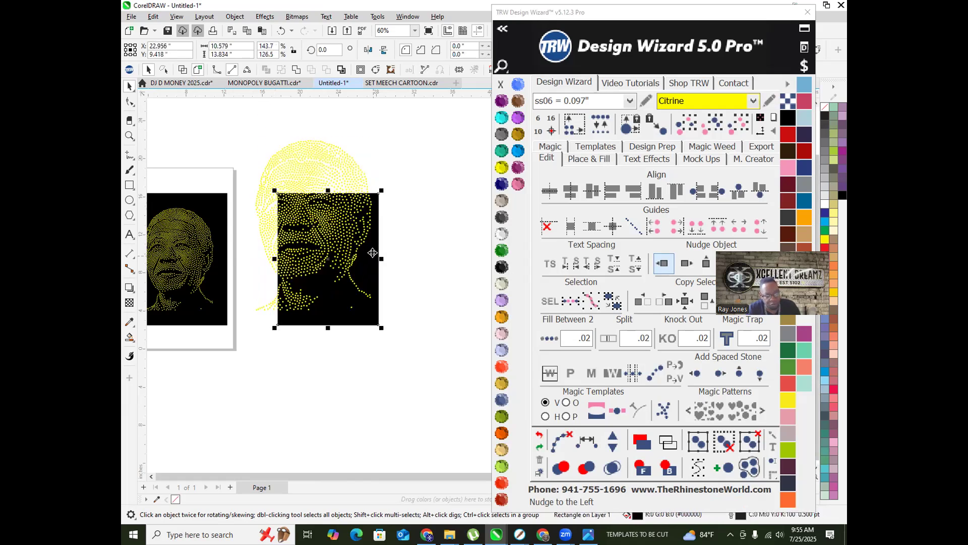
{"action": "left_click", "coordinate": [333, 161]}
{"action": "right_click", "coordinate": [333, 160]}
{"action": "left_click", "coordinate": [387, 203]}
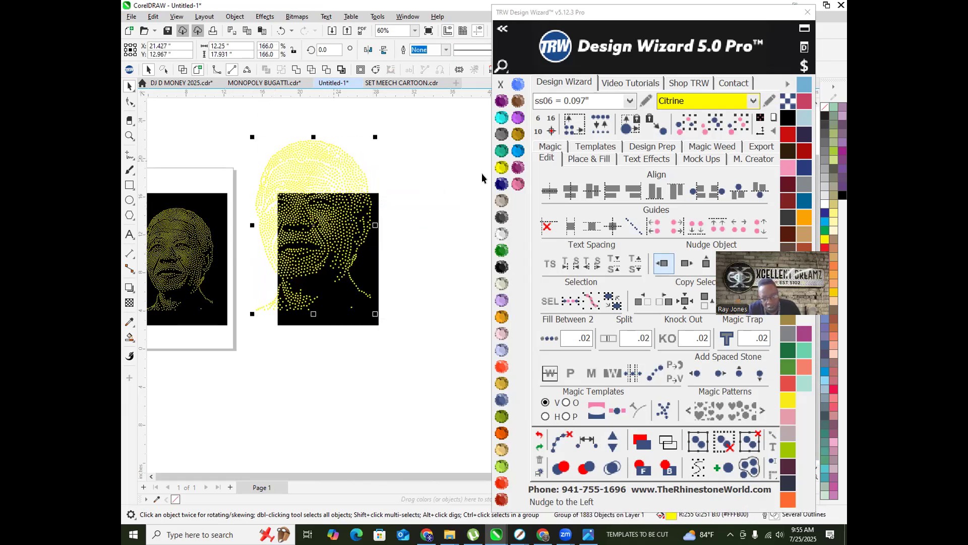
{"action": "left_click", "coordinate": [580, 101]}
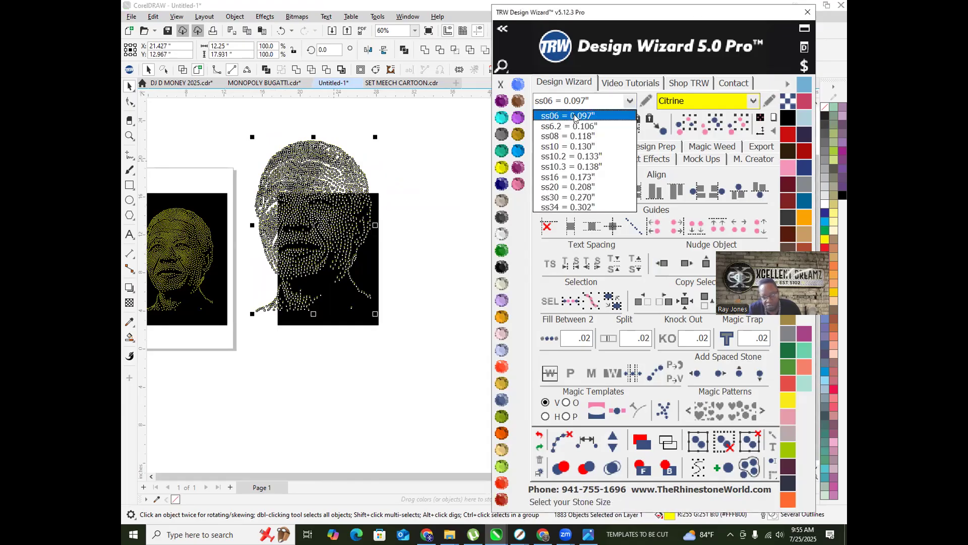
{"action": "left_click", "coordinate": [561, 148]}
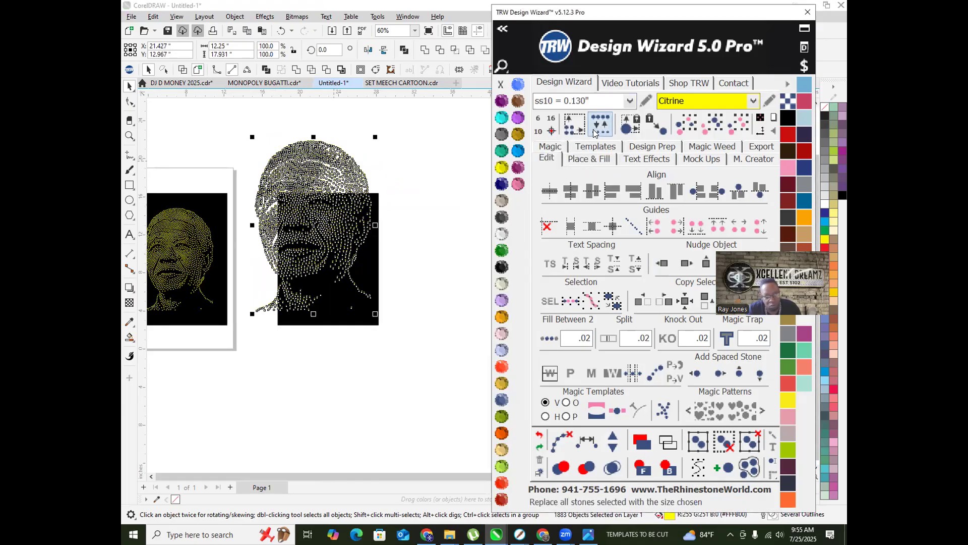
{"action": "left_click", "coordinate": [595, 133]}
Step: Enlarge the black background, regroup the stones, and shrink them slightly to fit
{"action": "left_click", "coordinate": [367, 263]}
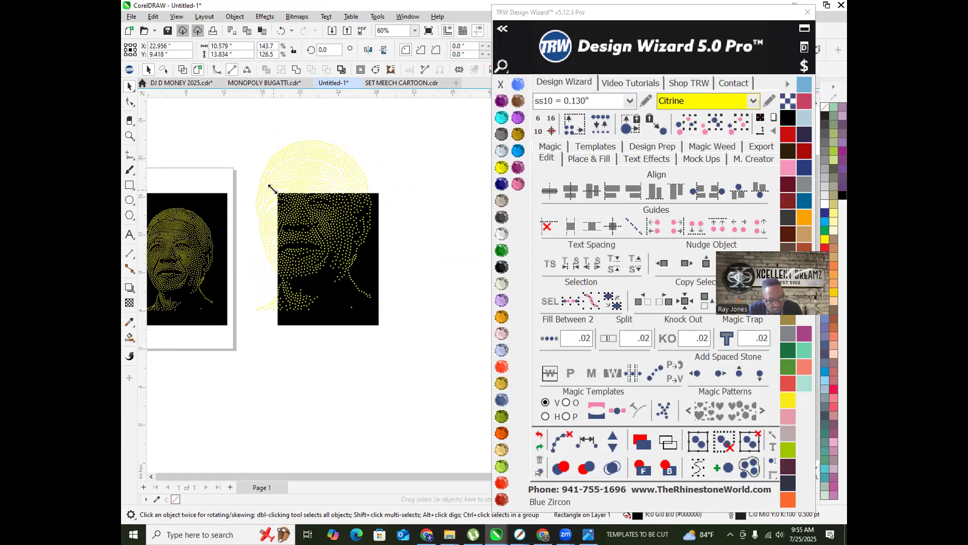
{"action": "left_click_drag", "start_coordinate": [272, 188], "coordinate": [229, 121]}
{"action": "scroll", "coordinate": [374, 231], "scroll_direction": "down", "scroll_amount": 1}
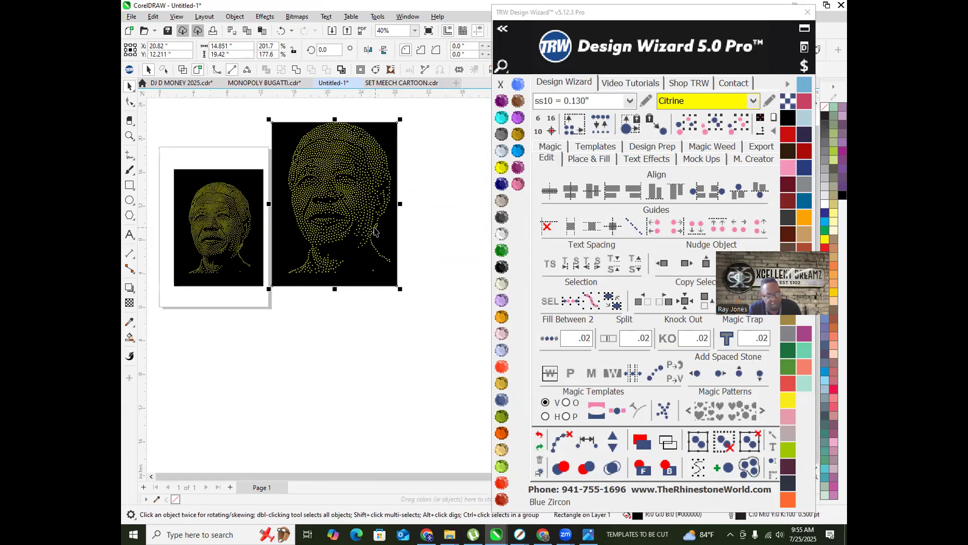
{"action": "left_click_drag", "start_coordinate": [276, 105], "coordinate": [429, 279]}
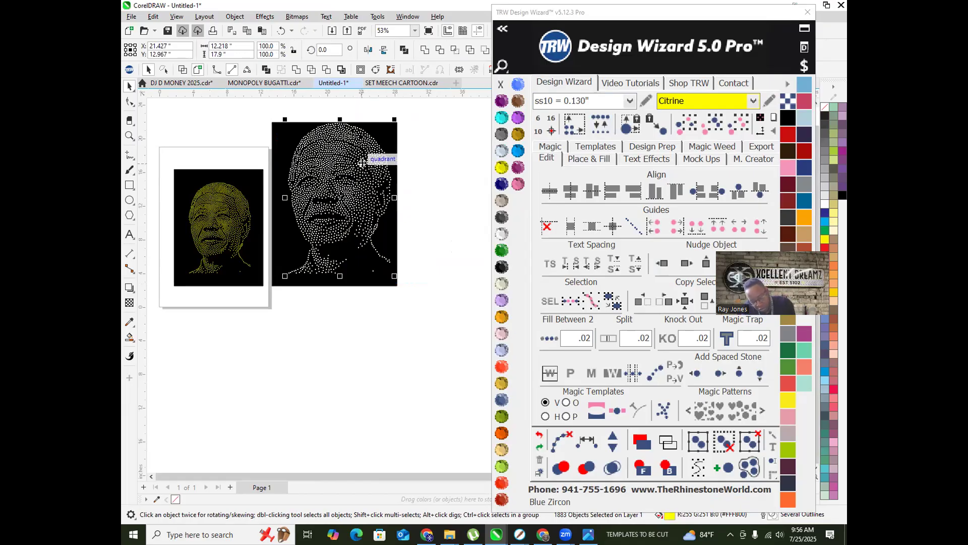
{"action": "key", "text": "ctrl+g"}
{"action": "scroll", "coordinate": [302, 121], "scroll_direction": "up", "scroll_amount": 4}
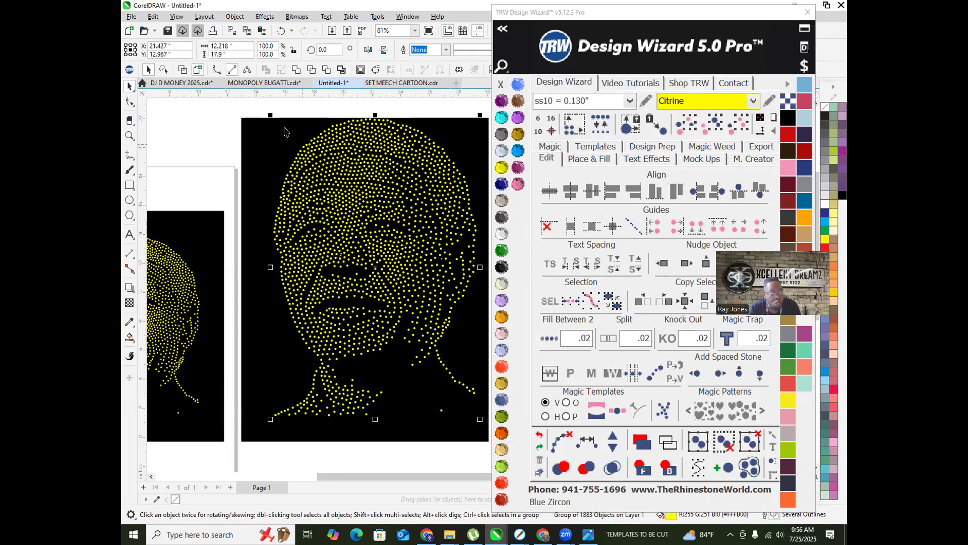
{"action": "scroll", "coordinate": [285, 131], "scroll_direction": "up", "scroll_amount": 4}
{"action": "scroll", "coordinate": [256, 109], "scroll_direction": "down", "scroll_amount": 2}
{"action": "left_click_drag", "start_coordinate": [253, 104], "coordinate": [277, 150]}
Step: Ungroup the face stones and replace them again with ss10 stones
{"action": "scroll", "coordinate": [277, 149], "scroll_direction": "down", "scroll_amount": 3}
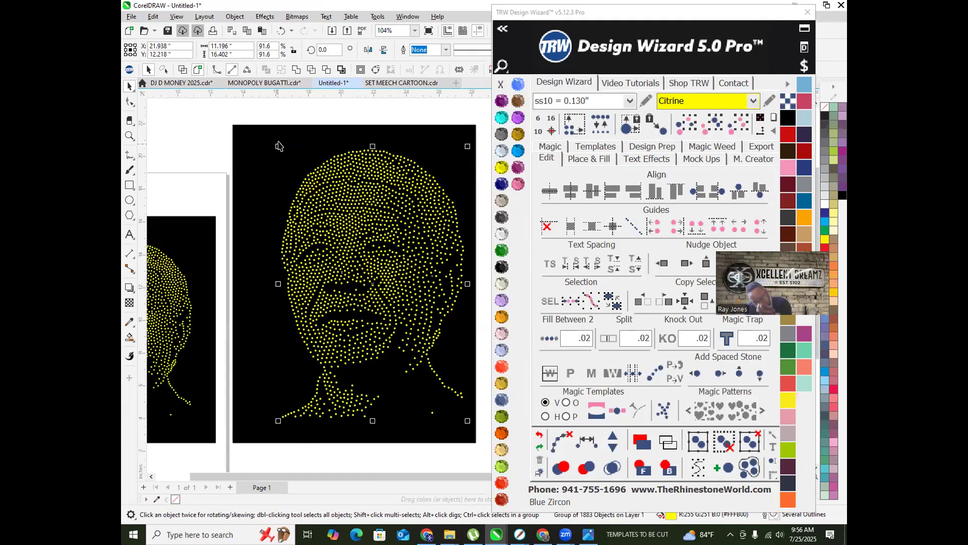
{"action": "right_click", "coordinate": [370, 172]}
{"action": "left_click", "coordinate": [411, 218]}
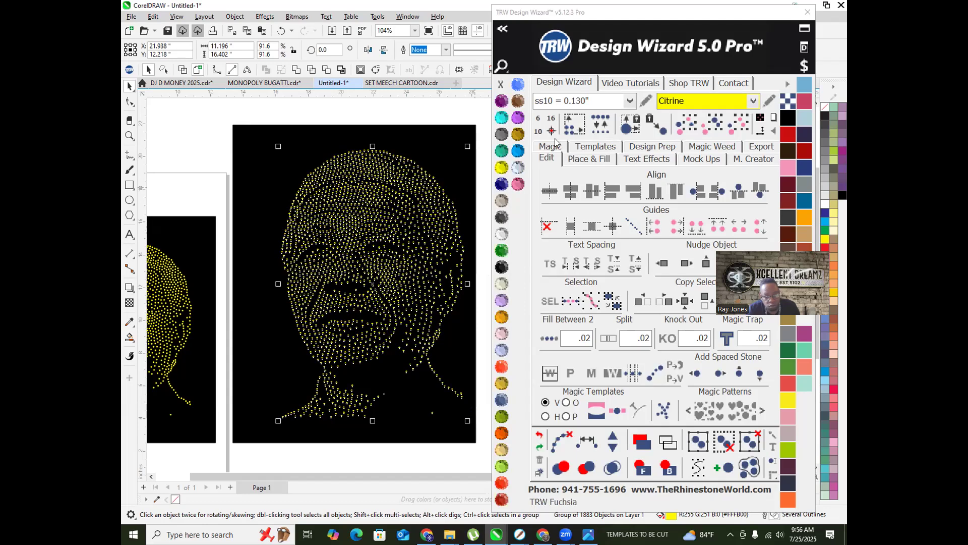
{"action": "left_click", "coordinate": [605, 126]}
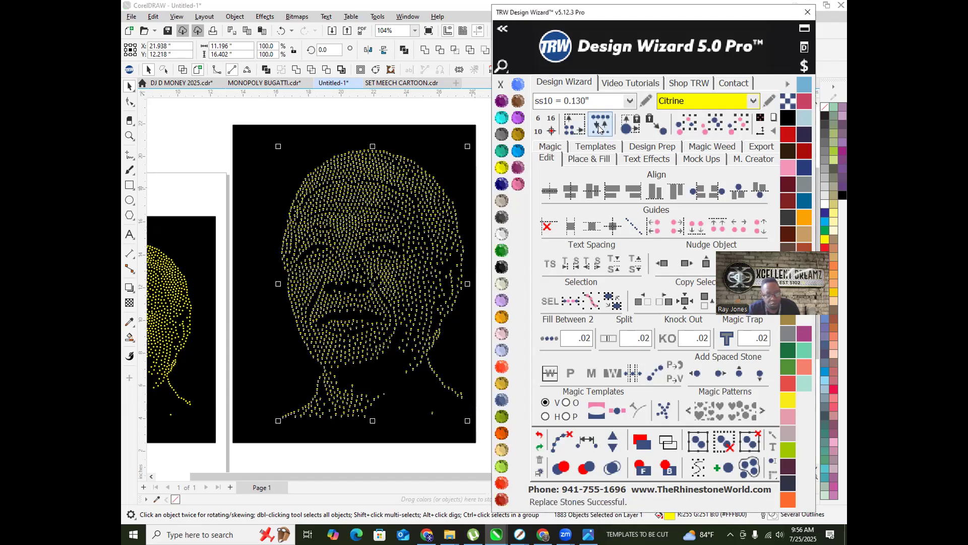
{"action": "left_click", "coordinate": [348, 115]}
Step: Nudge one face stone slightly and move another into a gap in the face
{"action": "scroll", "coordinate": [336, 207], "scroll_direction": "up", "scroll_amount": 5}
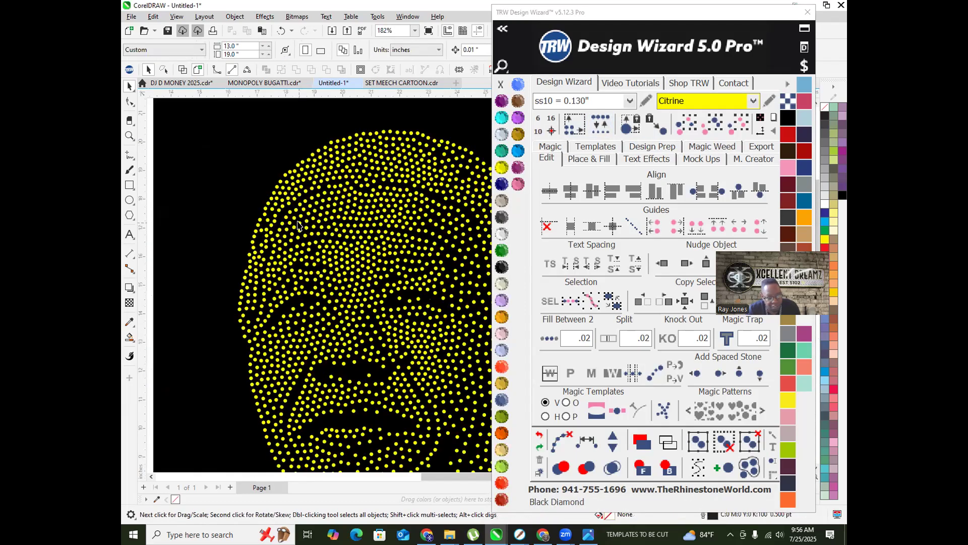
{"action": "scroll", "coordinate": [235, 129], "scroll_direction": "down", "scroll_amount": 4}
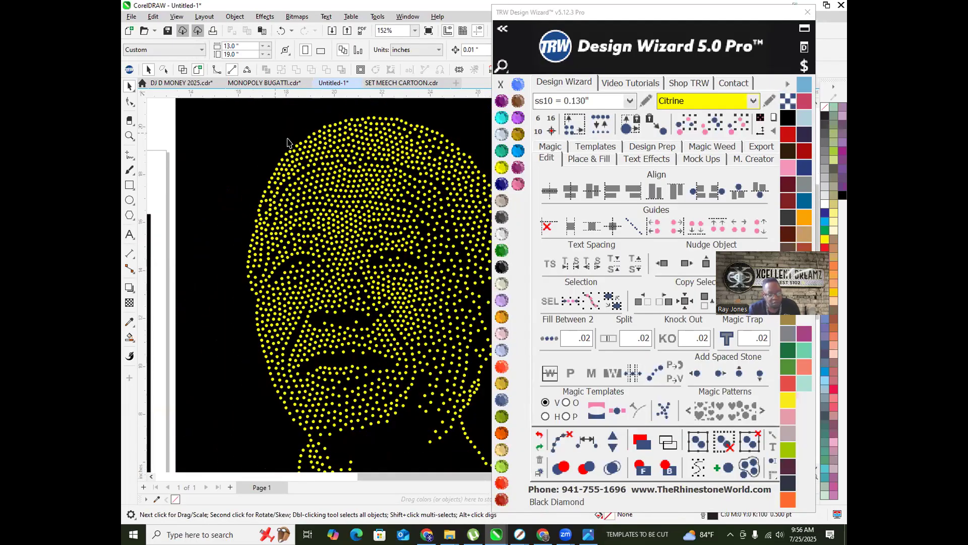
{"action": "scroll", "coordinate": [288, 141], "scroll_direction": "up", "scroll_amount": 7}
{"action": "left_click", "coordinate": [329, 198]}
{"action": "left_click_drag", "start_coordinate": [329, 198], "coordinate": [330, 196]}
{"action": "scroll", "coordinate": [328, 192], "scroll_direction": "down", "scroll_amount": 8}
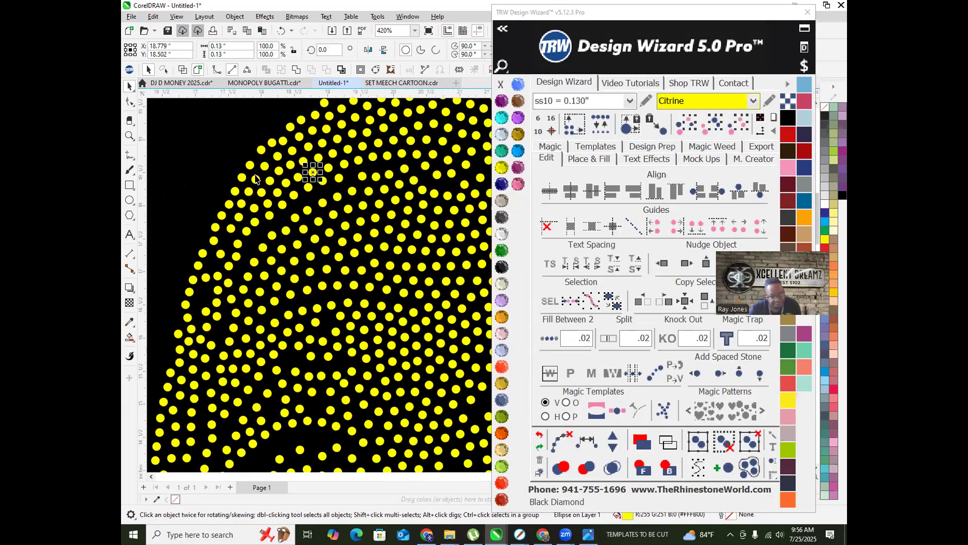
{"action": "scroll", "coordinate": [296, 190], "scroll_direction": "up", "scroll_amount": 6}
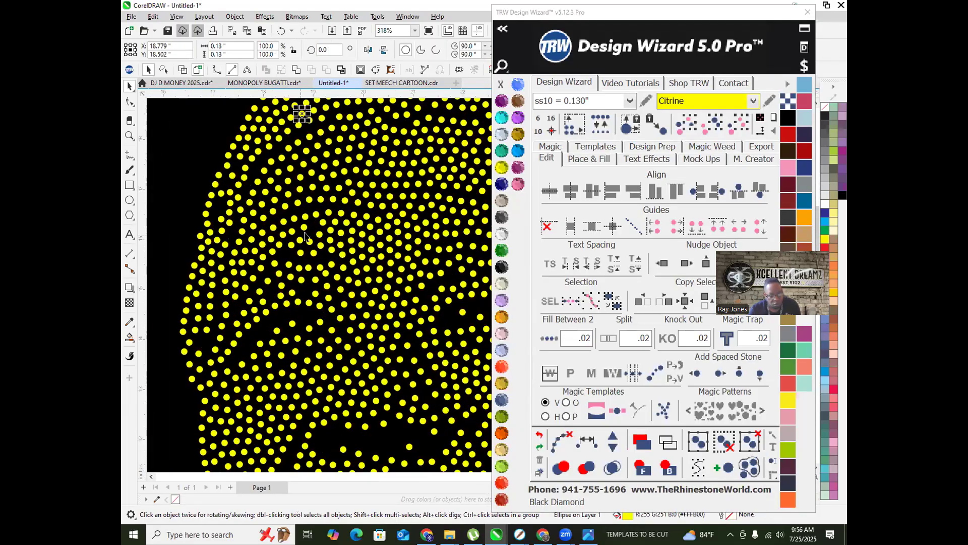
{"action": "left_click_drag", "start_coordinate": [302, 220], "coordinate": [338, 213]}
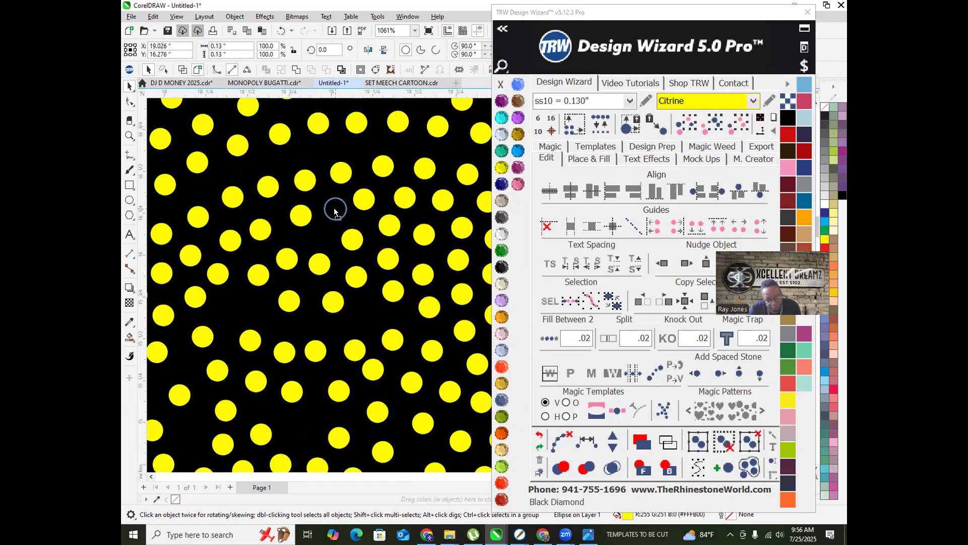
{"action": "scroll", "coordinate": [335, 212], "scroll_direction": "down", "scroll_amount": 9}
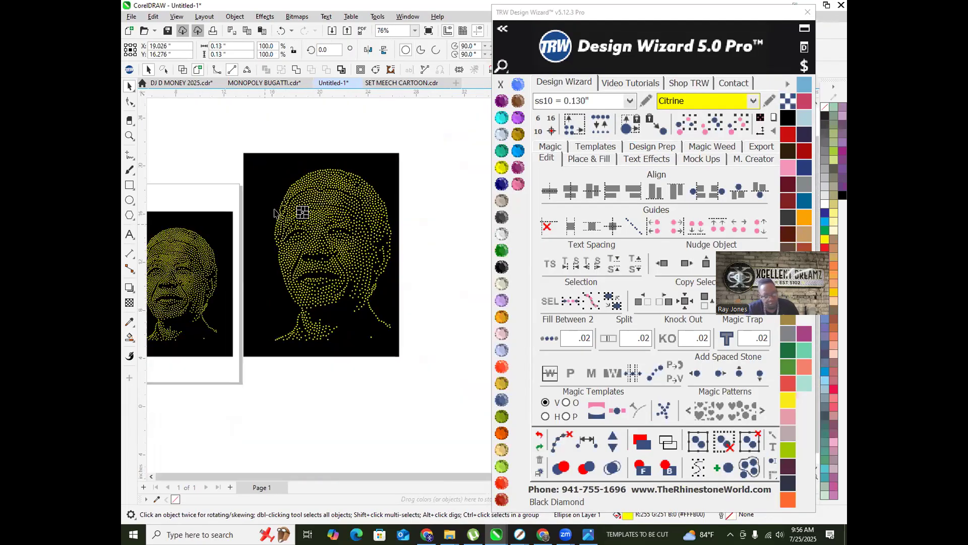
{"action": "scroll", "coordinate": [252, 192], "scroll_direction": "down", "scroll_amount": 1}
{"action": "left_click", "coordinate": [461, 292]}
Step: Check a couple of neighbouring face stones, then clear the selection and zoom out
{"action": "scroll", "coordinate": [378, 255], "scroll_direction": "down", "scroll_amount": 2}
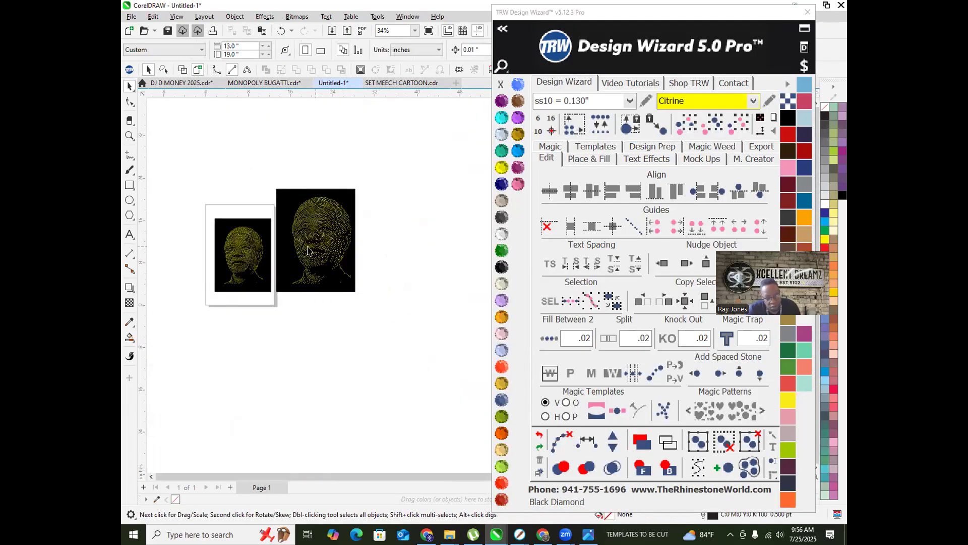
{"action": "scroll", "coordinate": [309, 251], "scroll_direction": "up", "scroll_amount": 6}
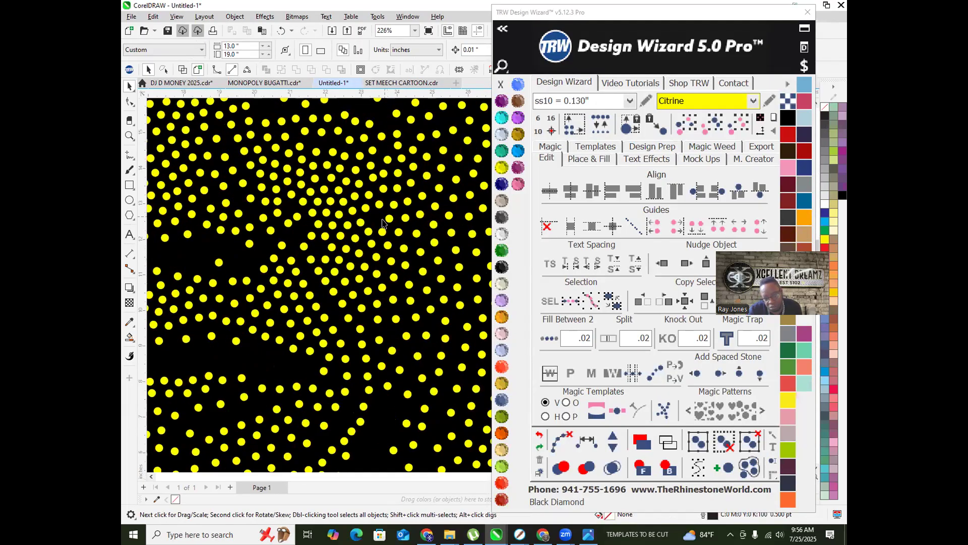
{"action": "scroll", "coordinate": [383, 222], "scroll_direction": "up", "scroll_amount": 5}
{"action": "left_click", "coordinate": [372, 222]}
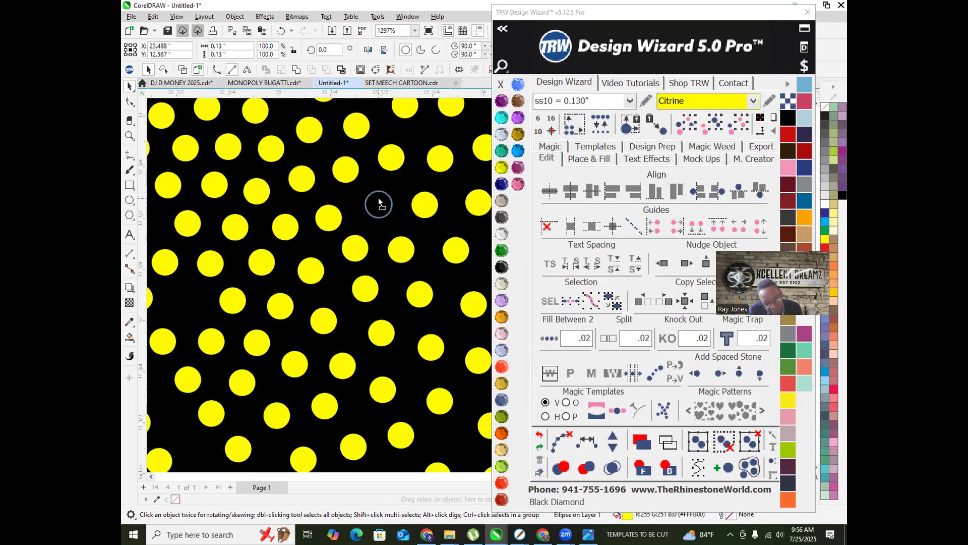
{"action": "left_click", "coordinate": [382, 206]}
{"action": "scroll", "coordinate": [398, 225], "scroll_direction": "down", "scroll_amount": 2}
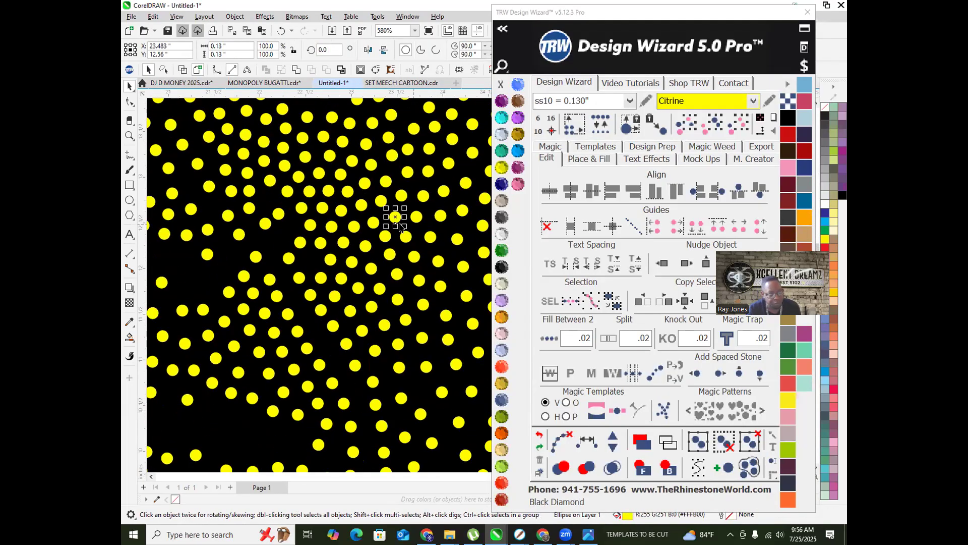
{"action": "scroll", "coordinate": [398, 226], "scroll_direction": "down", "scroll_amount": 6}
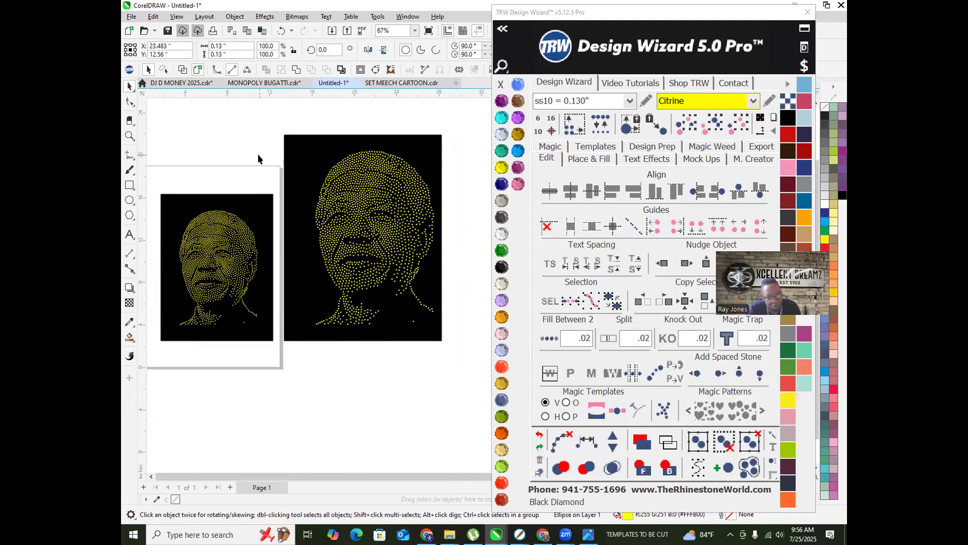
{"action": "left_click", "coordinate": [258, 159]}
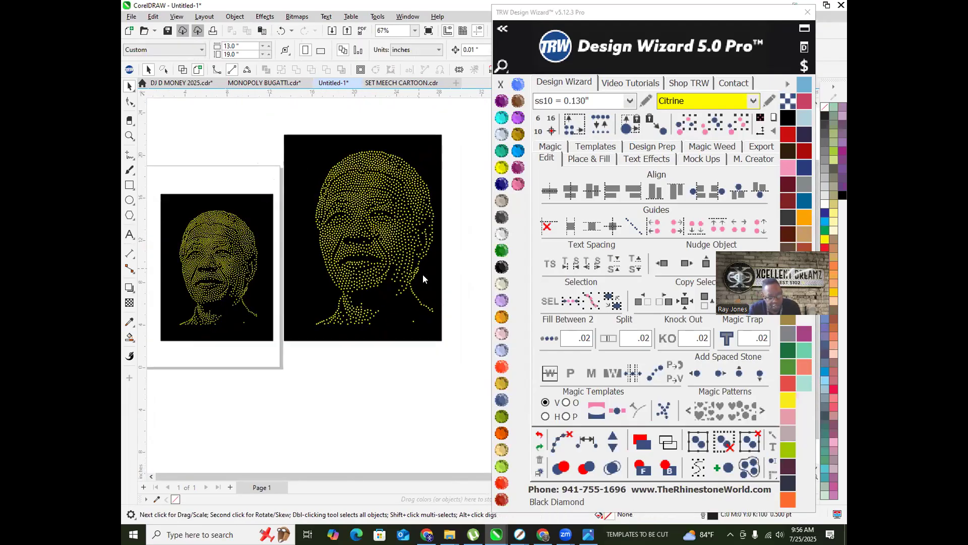
{"action": "scroll", "coordinate": [328, 262], "scroll_direction": "down", "scroll_amount": 2}
{"action": "scroll", "coordinate": [328, 262], "scroll_direction": "up", "scroll_amount": 2}
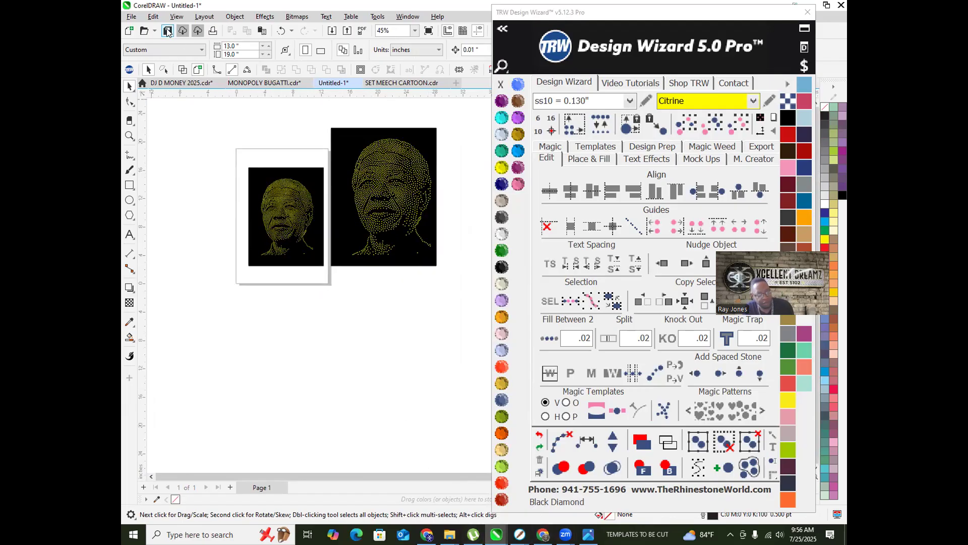
Step: Save the drawing as a CDR in TEMPLATES TO BE CUT, named after the portrait subject
{"action": "type", "text": "NELSON MANDELLA"}
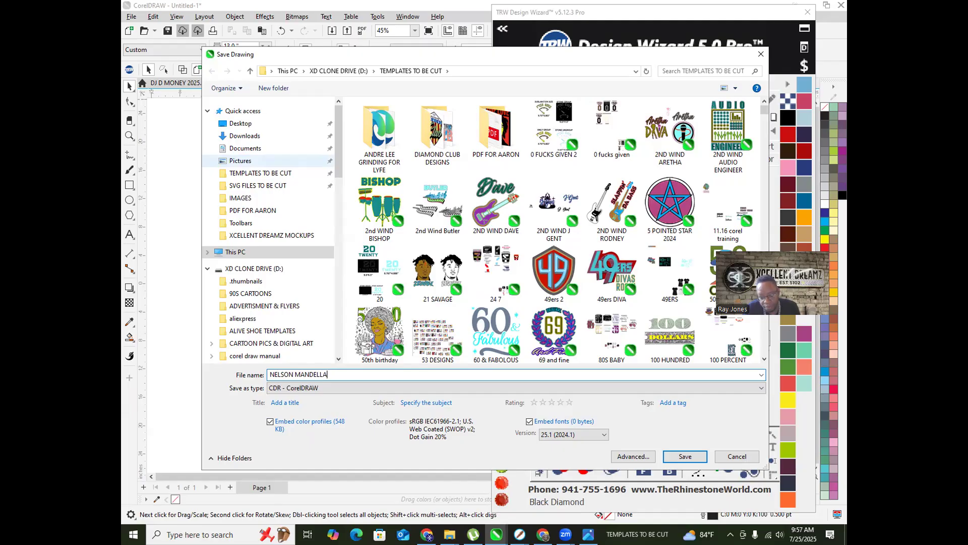
{"action": "key", "text": "Return"}
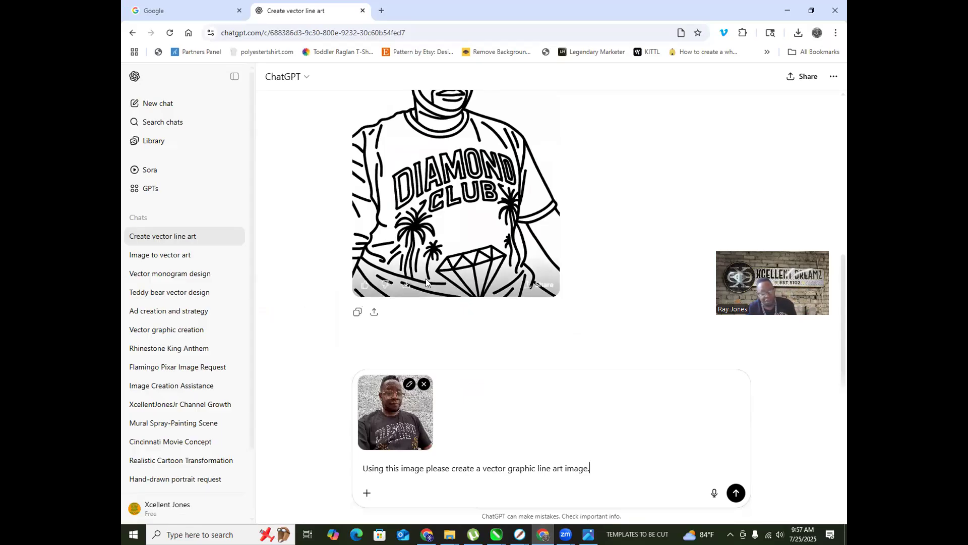
Step: Save the full-size Diamond Club line-art image to IMAGES as a PNG prefixed 'VECTOR ME' plus the subject's name
{"action": "scroll", "coordinate": [471, 191], "scroll_direction": "up", "scroll_amount": 2}
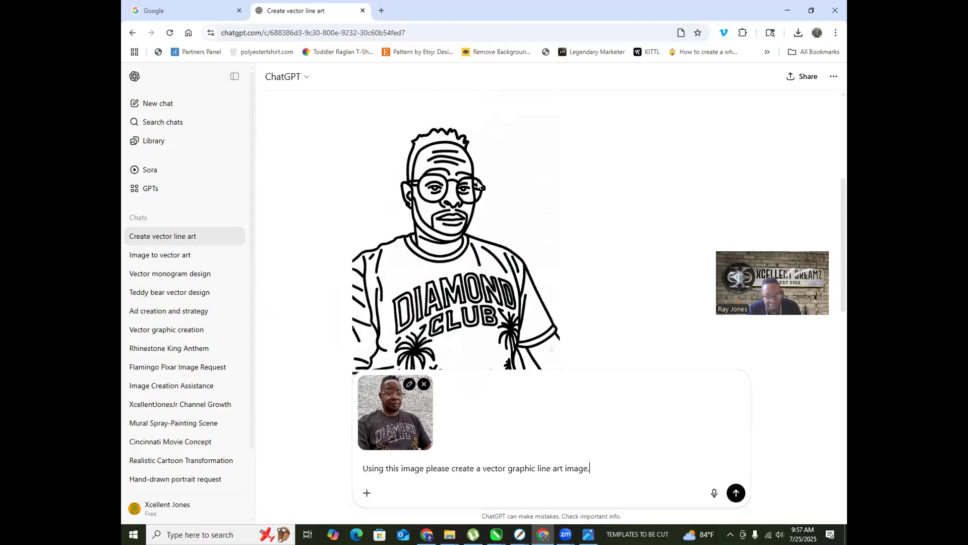
{"action": "scroll", "coordinate": [471, 192], "scroll_direction": "up", "scroll_amount": 1}
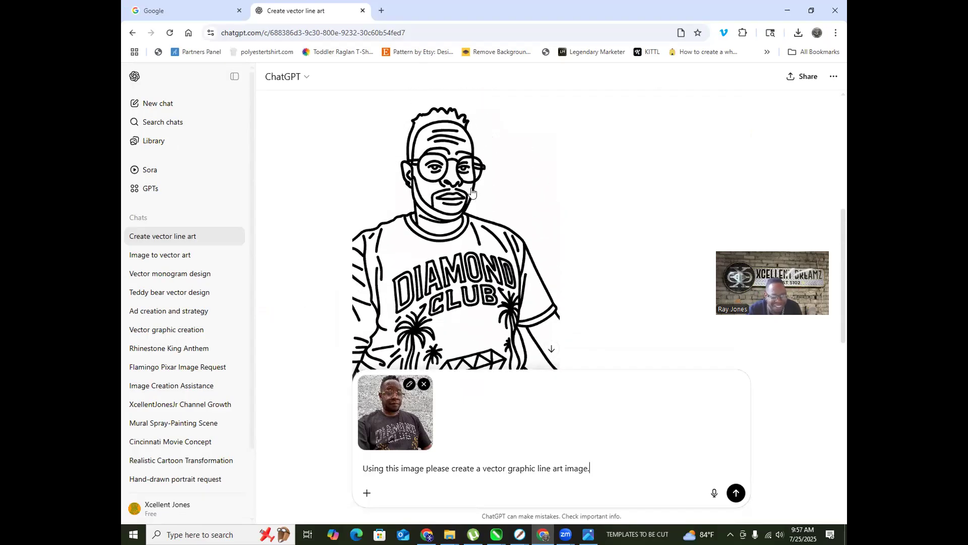
{"action": "left_click", "coordinate": [479, 187]}
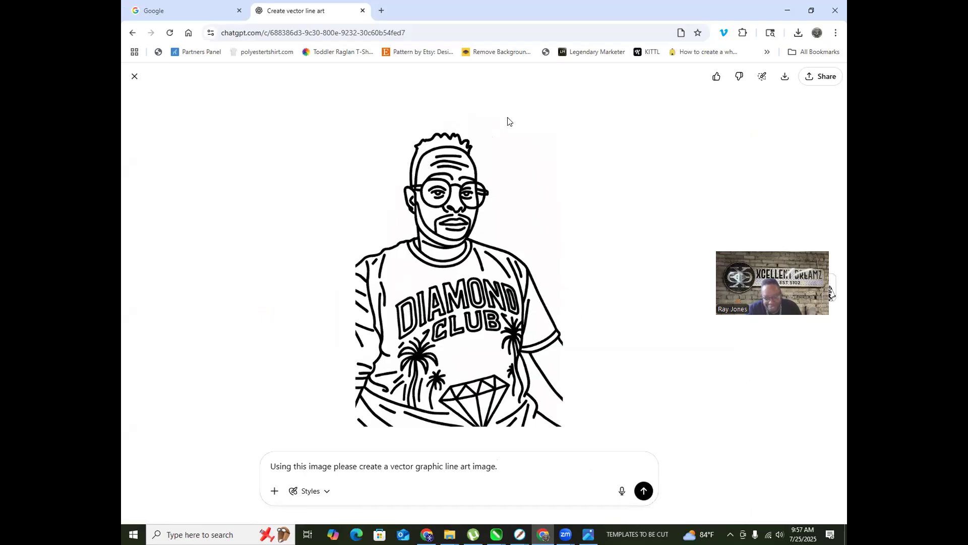
{"action": "right_click", "coordinate": [493, 316]}
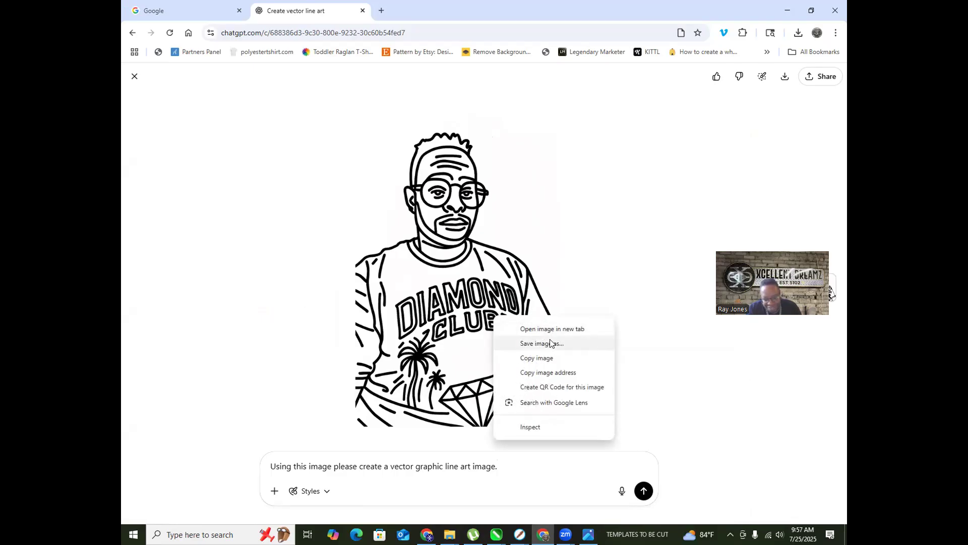
{"action": "left_click", "coordinate": [552, 344]}
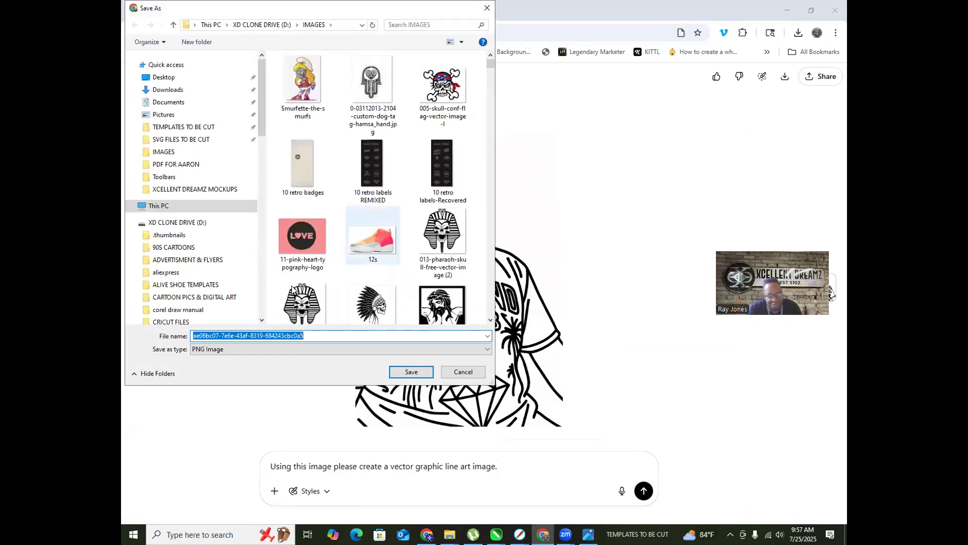
{"action": "key", "text": "Home"}
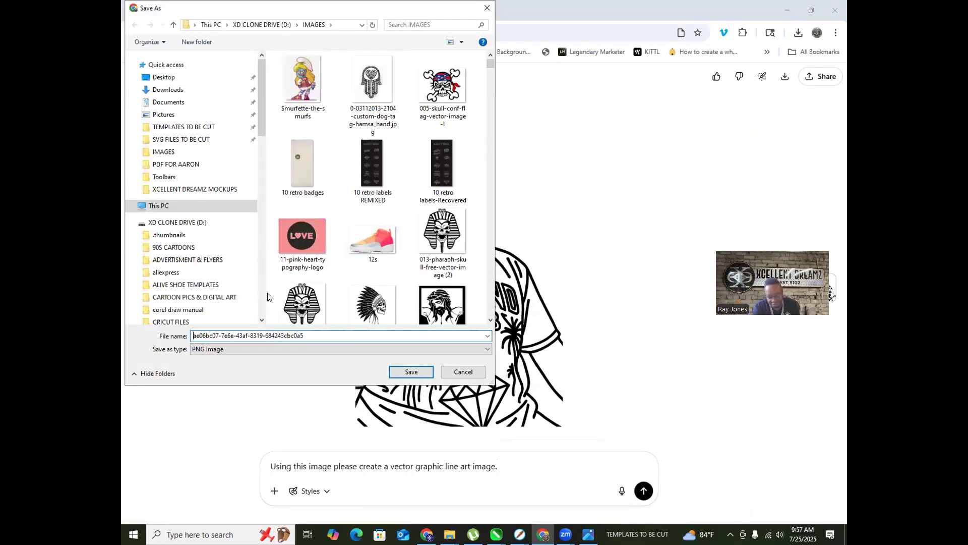
{"action": "type", "text": "VECTOR"}
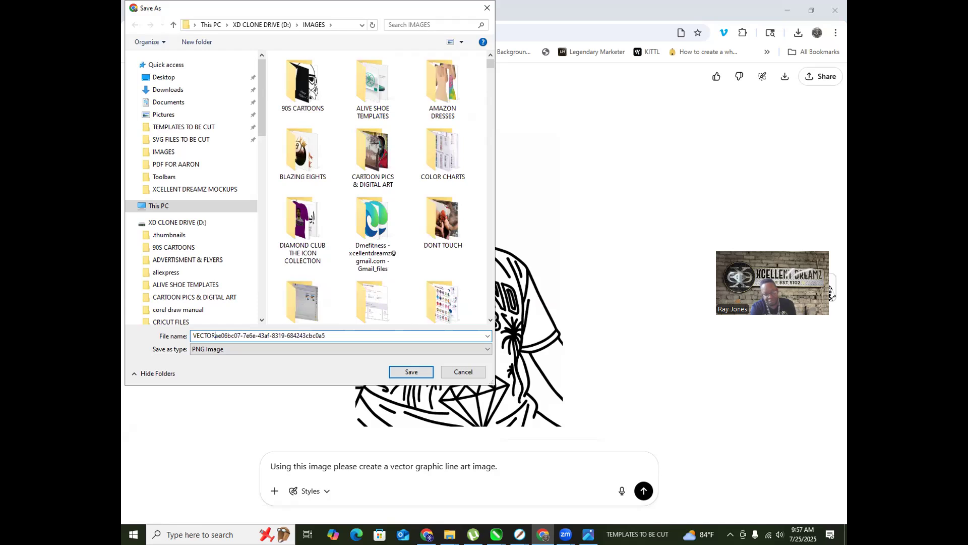
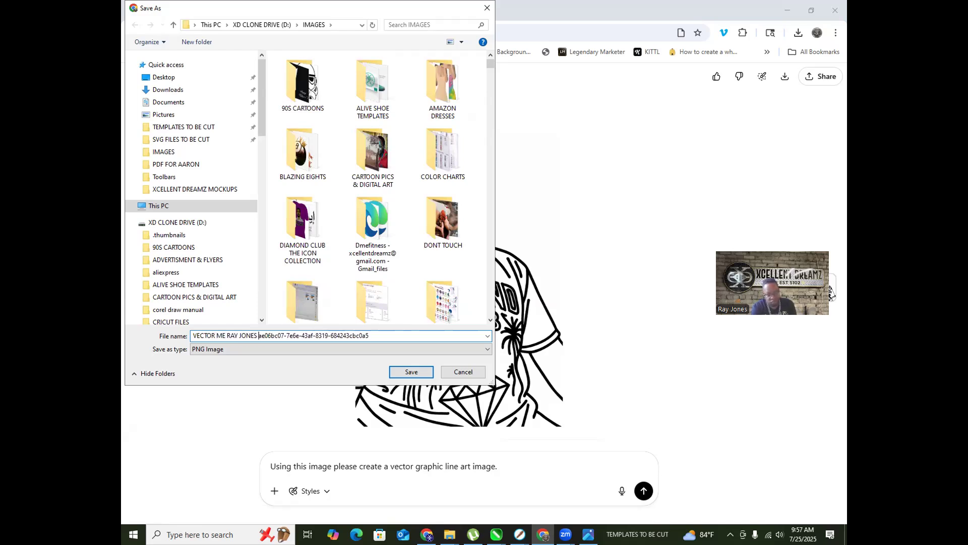
{"action": "key", "text": "Delete"}
{"action": "key", "text": "Delete"}
{"action": "key", "text": "Delete"}
{"action": "key", "text": "Delete"}
{"action": "key", "text": "Delete"}
{"action": "key", "text": "Delete"}
{"action": "key", "text": "Delete"}
{"action": "key", "text": "Delete"}
{"action": "key", "text": "Delete"}
{"action": "key", "text": "Delete"}
{"action": "key", "text": "Delete"}
{"action": "key", "text": "Delete"}
{"action": "key", "text": "Delete"}
{"action": "key", "text": "Delete"}
{"action": "key", "text": "Delete"}
{"action": "key", "text": "Delete"}
{"action": "key", "text": "Delete"}
{"action": "key", "text": "Delete"}
{"action": "key", "text": "Delete"}
{"action": "key", "text": "Delete"}
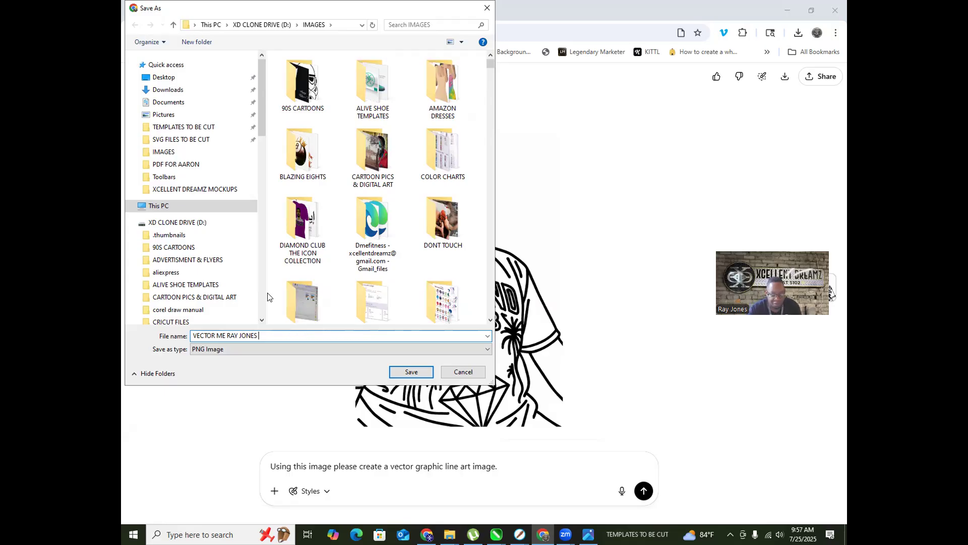
{"action": "key", "text": "Return"}
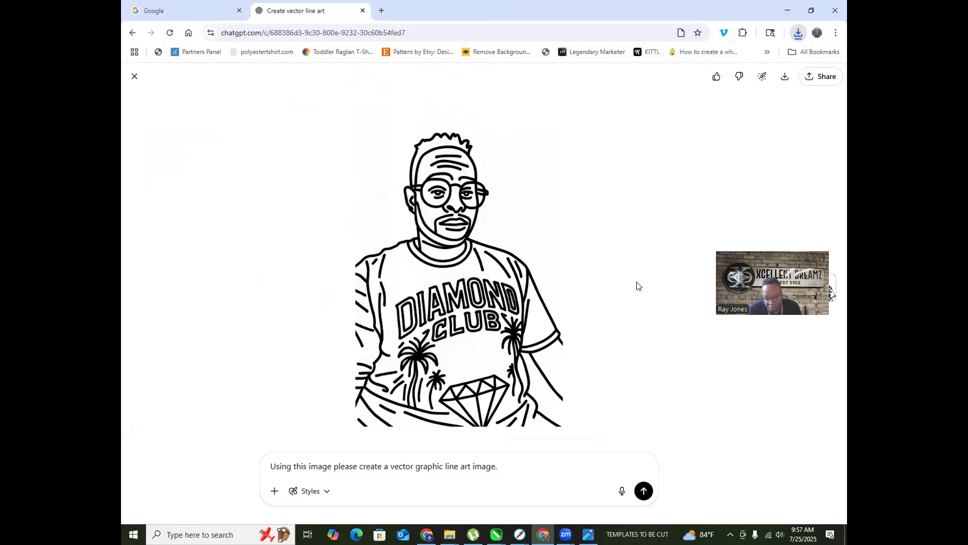
{"action": "left_click", "coordinate": [134, 76]}
Step: Send the uploaded photo with the vector line-art request to ChatGPT
{"action": "scroll", "coordinate": [460, 388], "scroll_direction": "down", "scroll_amount": 3}
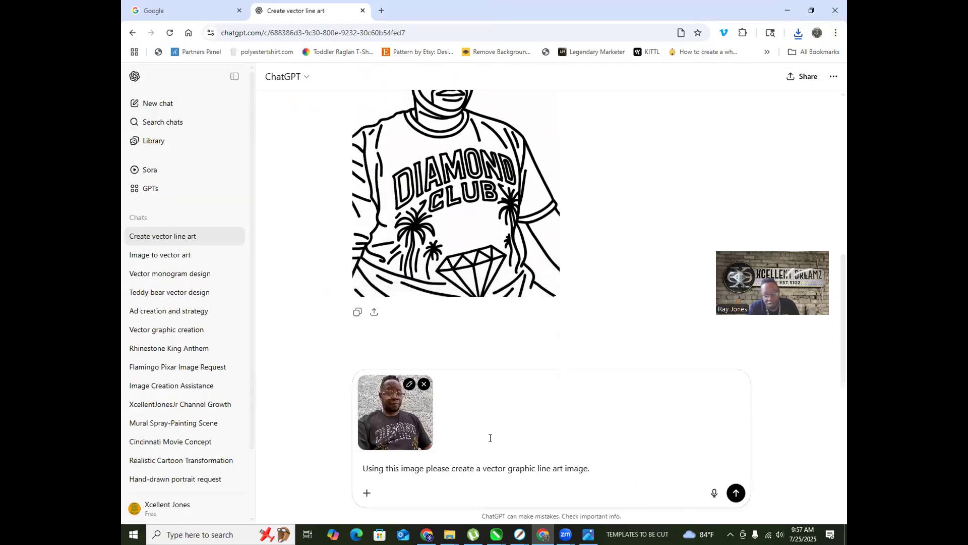
{"action": "left_click", "coordinate": [735, 494]}
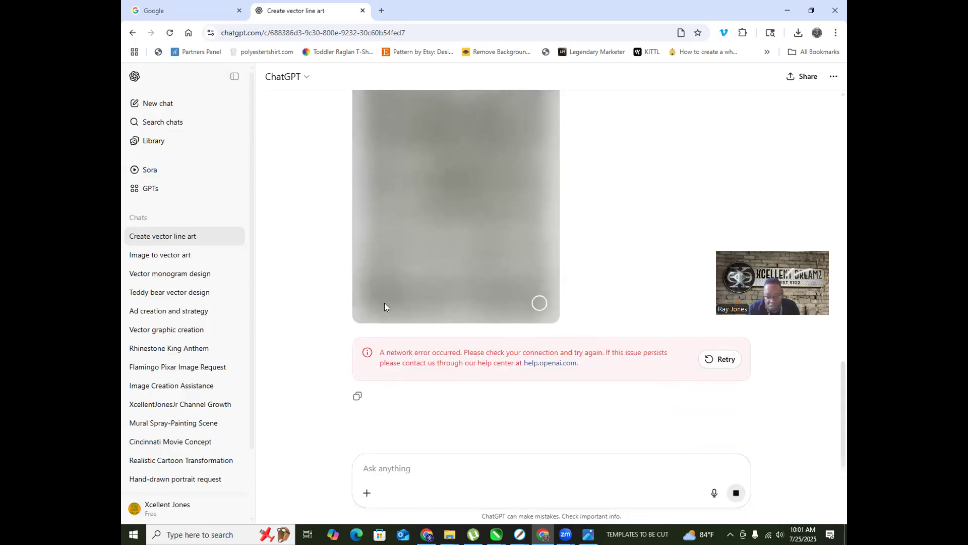
Step: Retry generating the line-art image after the network error
{"action": "left_click", "coordinate": [719, 359]}
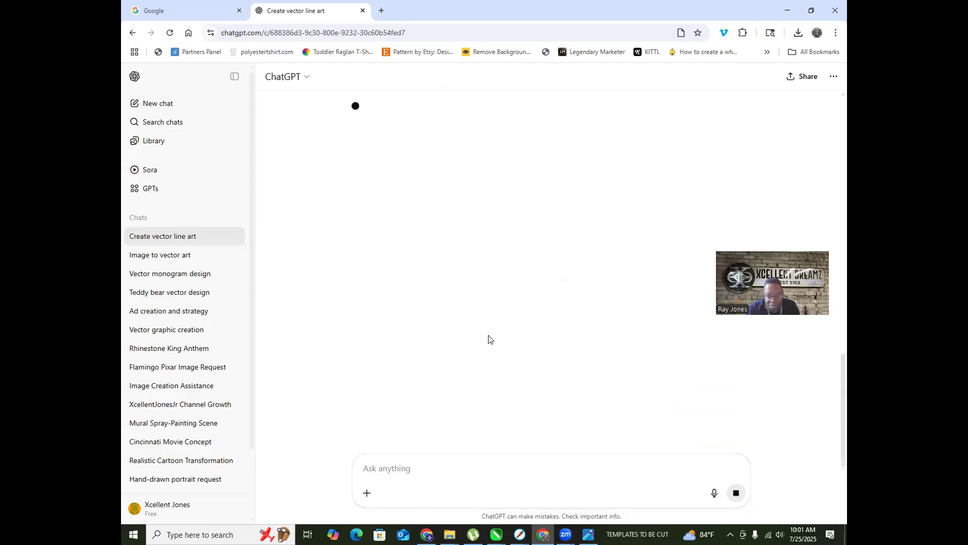
{"action": "scroll", "coordinate": [489, 336], "scroll_direction": "down", "scroll_amount": 4}
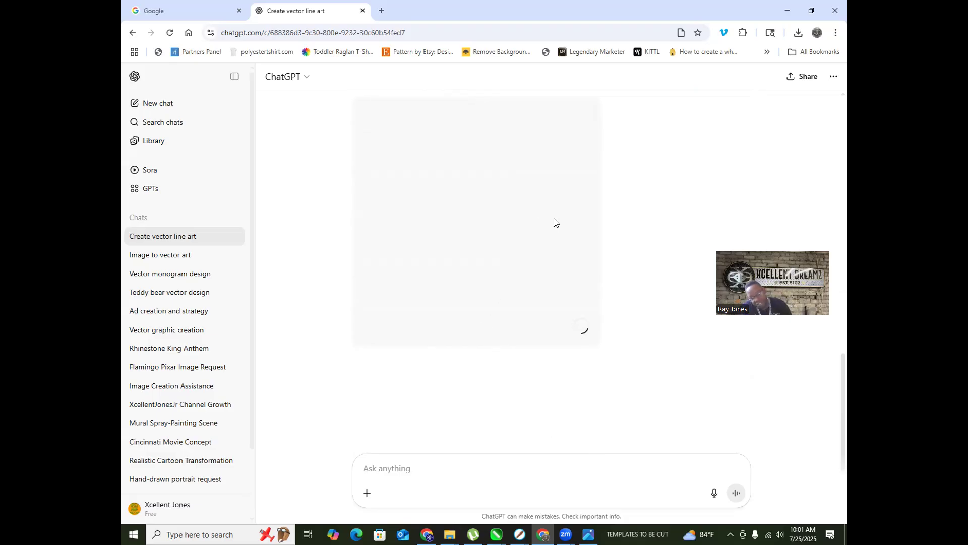
{"action": "scroll", "coordinate": [508, 182], "scroll_direction": "up", "scroll_amount": 4}
{"action": "scroll", "coordinate": [497, 188], "scroll_direction": "down", "scroll_amount": 4}
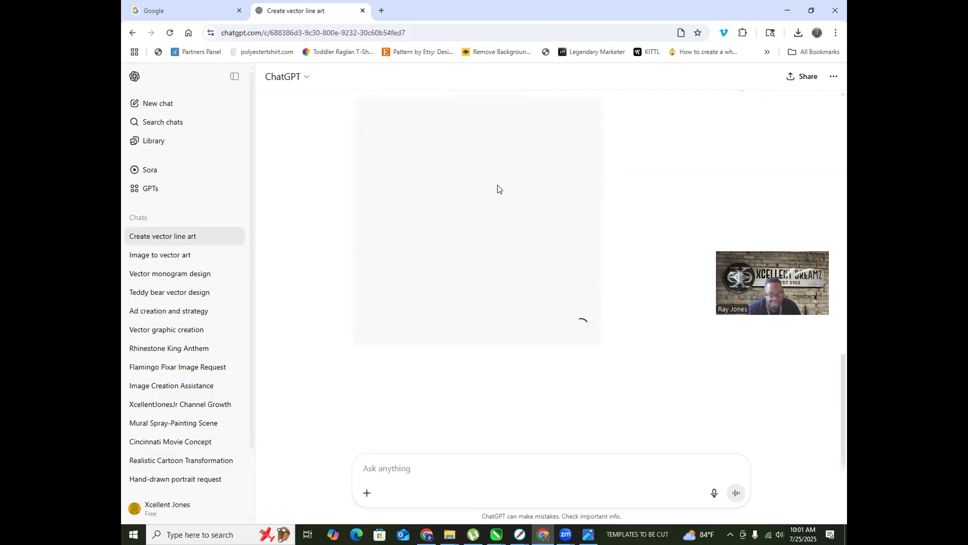
{"action": "scroll", "coordinate": [450, 212], "scroll_direction": "up", "scroll_amount": 3}
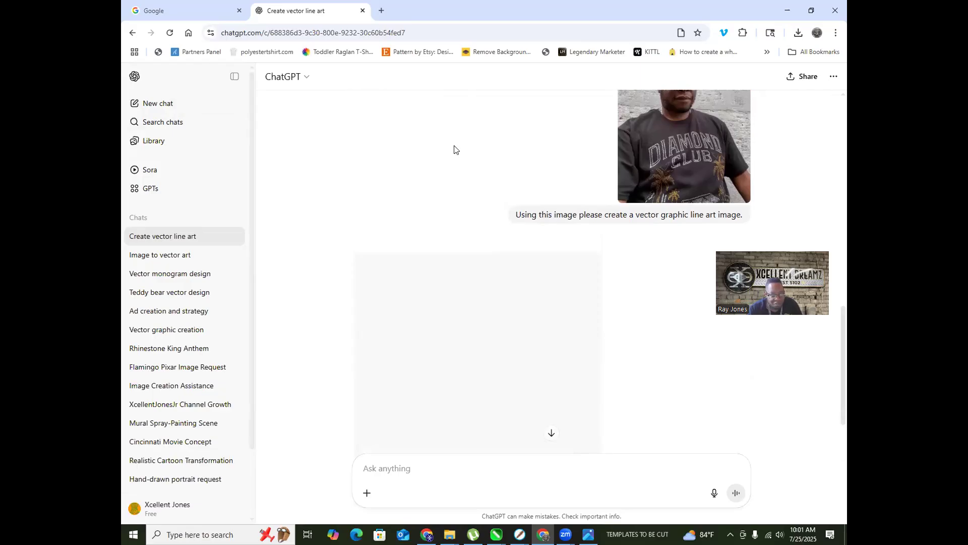
{"action": "scroll", "coordinate": [551, 236], "scroll_direction": "down", "scroll_amount": 3}
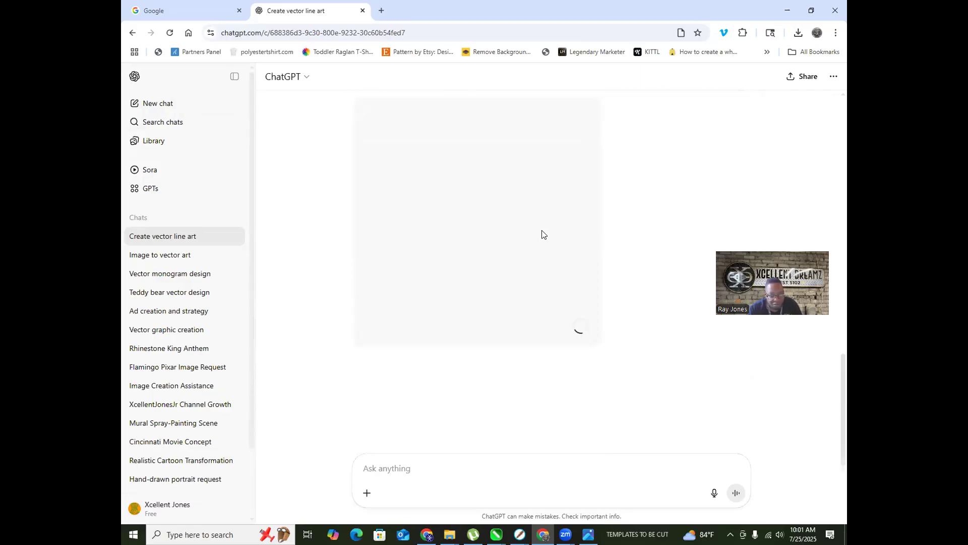
Step: Reload the ChatGPT chat page and check the conversation while the image renders
{"action": "left_click", "coordinate": [168, 32]}
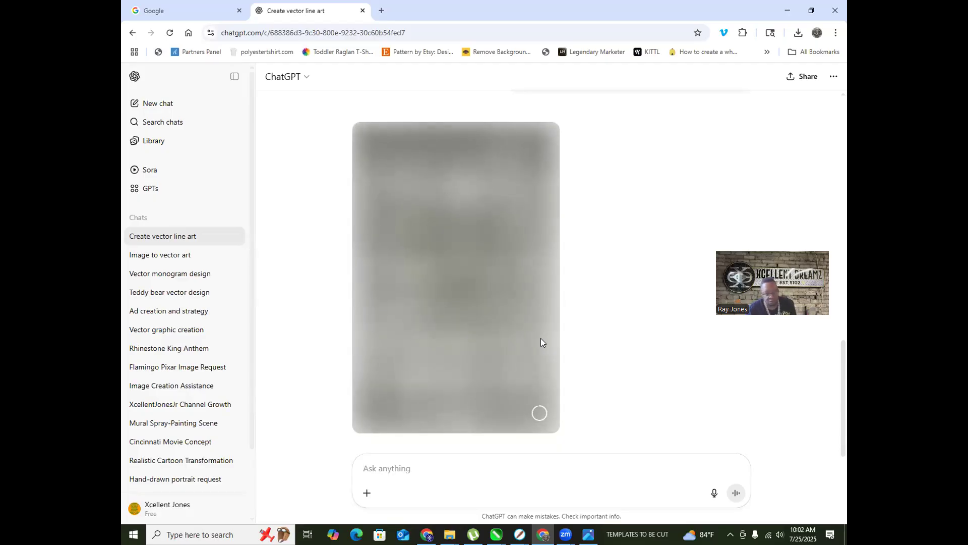
{"action": "scroll", "coordinate": [556, 342], "scroll_direction": "up", "scroll_amount": 4}
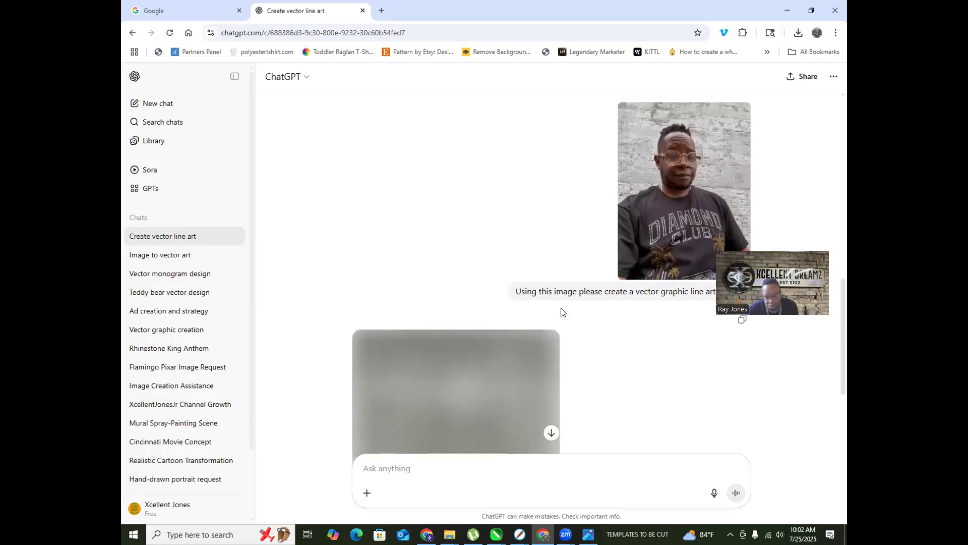
{"action": "scroll", "coordinate": [575, 320], "scroll_direction": "down", "scroll_amount": 2}
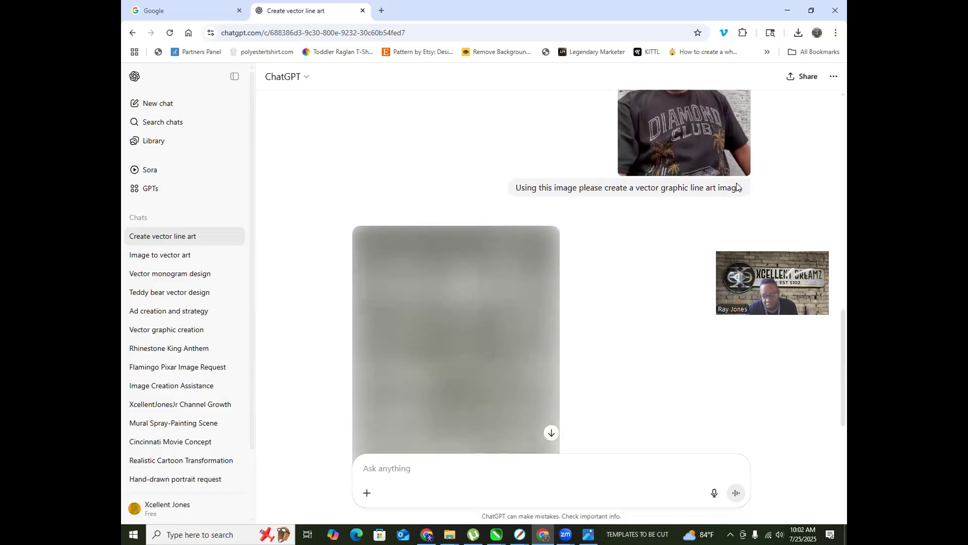
{"action": "scroll", "coordinate": [618, 234], "scroll_direction": "down", "scroll_amount": 3}
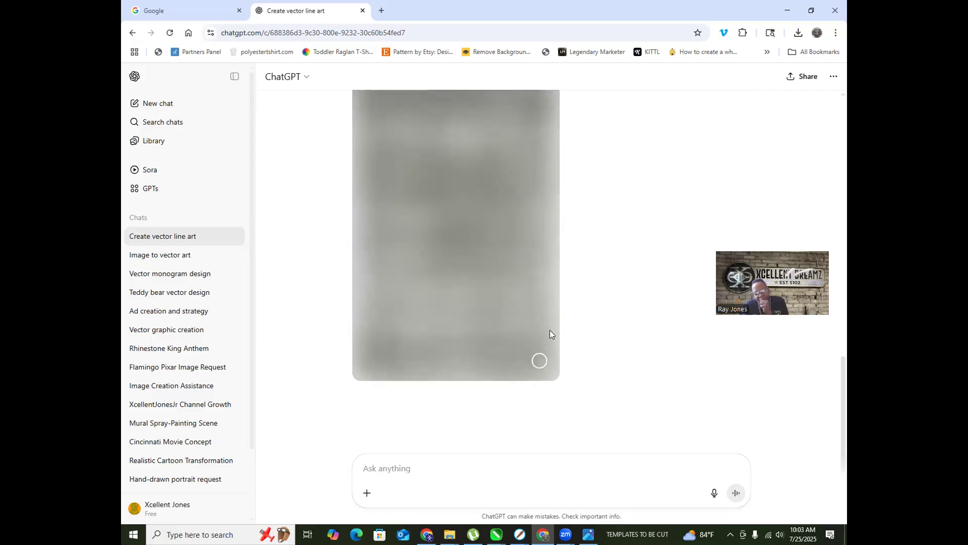
{"action": "scroll", "coordinate": [571, 280], "scroll_direction": "up", "scroll_amount": 4}
{"action": "scroll", "coordinate": [571, 280], "scroll_direction": "down", "scroll_amount": 5}
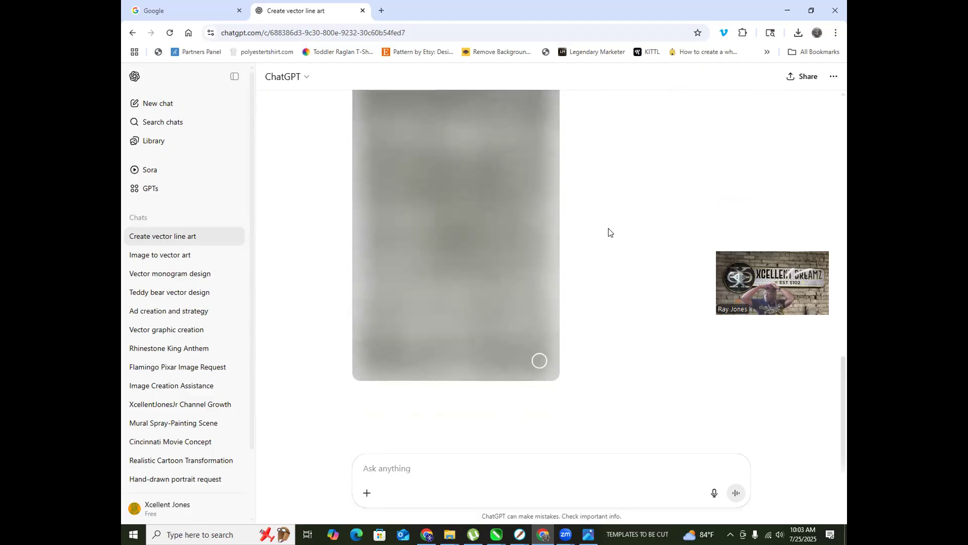
{"action": "scroll", "coordinate": [607, 232], "scroll_direction": "up", "scroll_amount": 5}
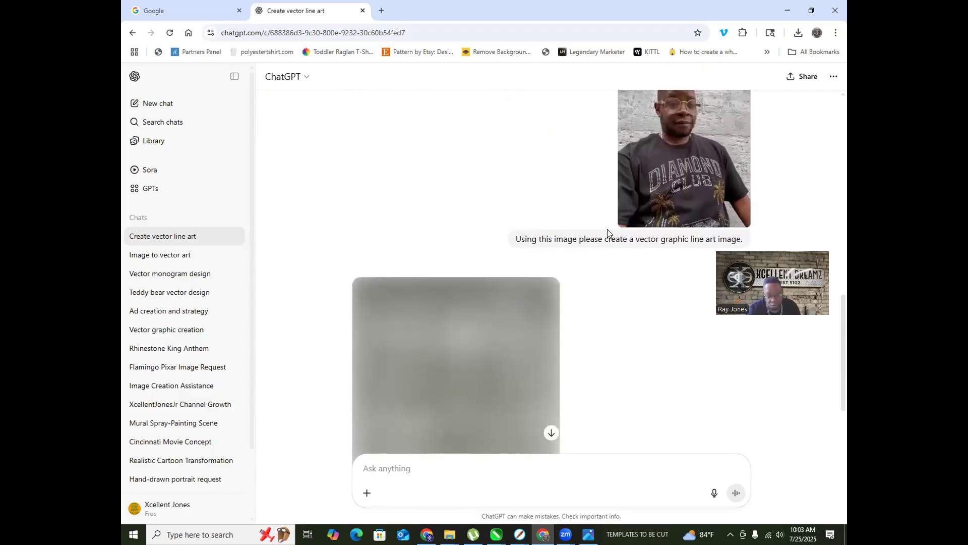
{"action": "scroll", "coordinate": [588, 244], "scroll_direction": "down", "scroll_amount": 4}
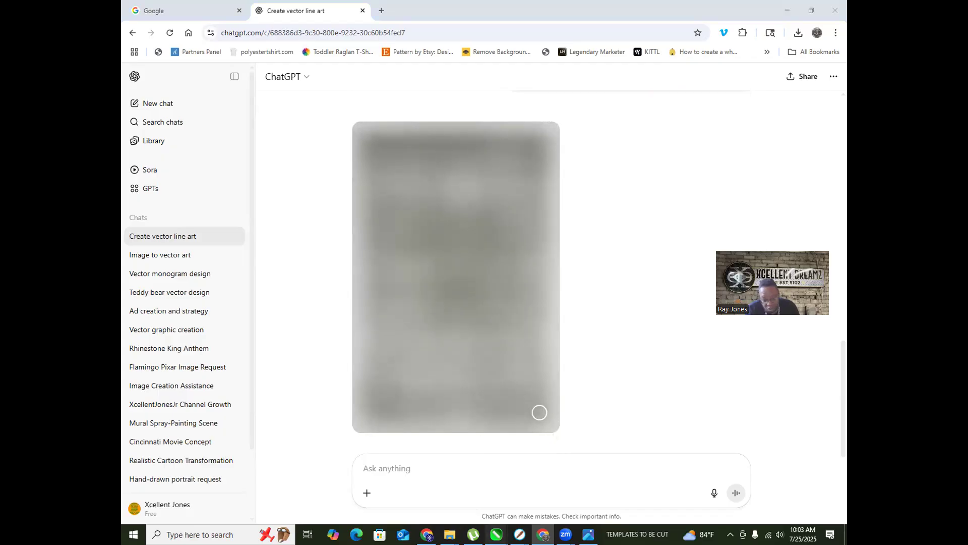
Step: Switch to the NELSON MANDELLA rhinestone drawing in CorelDRAW
{"action": "mouse_move", "coordinate": [496, 534]}
{"action": "left_click", "coordinate": [558, 436]}
{"action": "scroll", "coordinate": [283, 301], "scroll_direction": "up", "scroll_amount": 2}
{"action": "scroll", "coordinate": [273, 305], "scroll_direction": "down", "scroll_amount": 2}
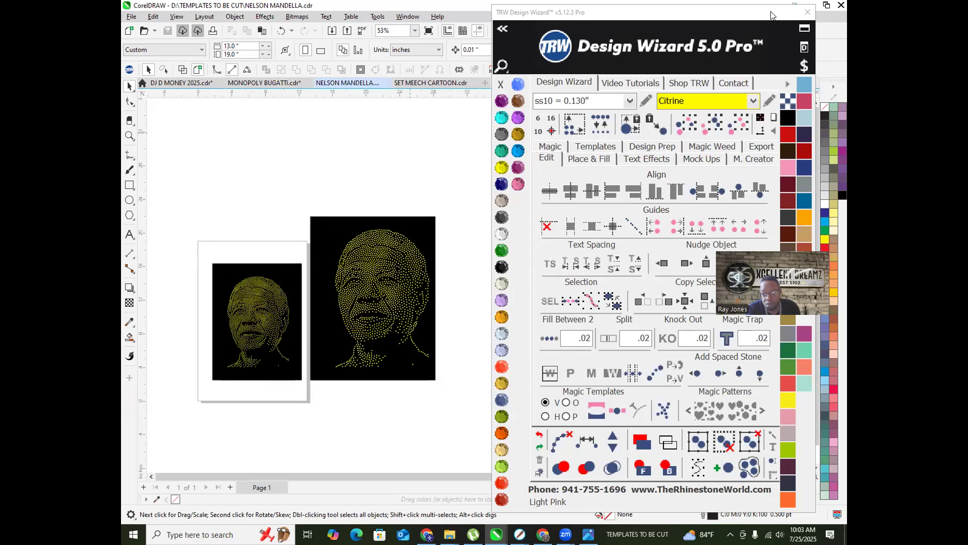
Step: Start a new blank document and pick the rhinestone alphabet image in the IMAGES folder
{"action": "left_click_drag", "start_coordinate": [769, 12], "coordinate": [812, 96]}
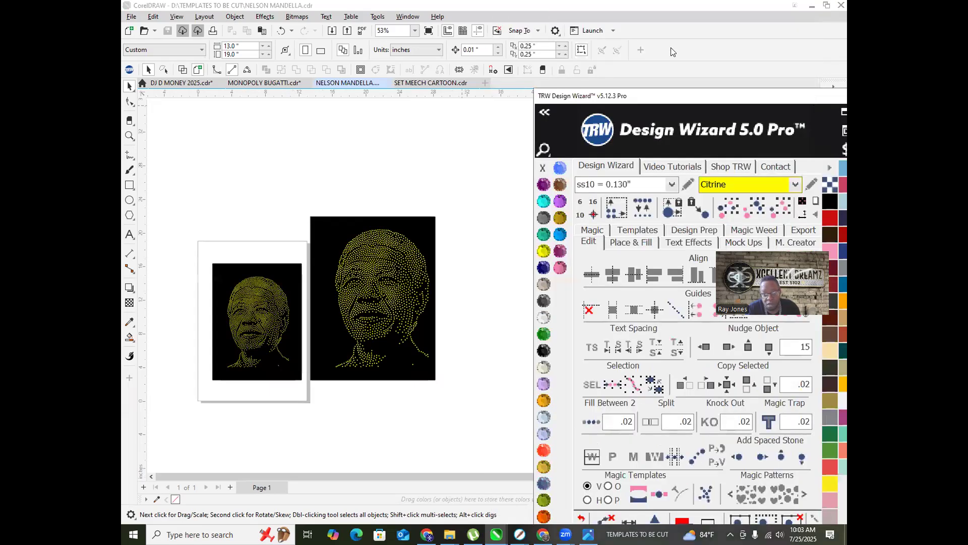
{"action": "left_click", "coordinate": [485, 83]}
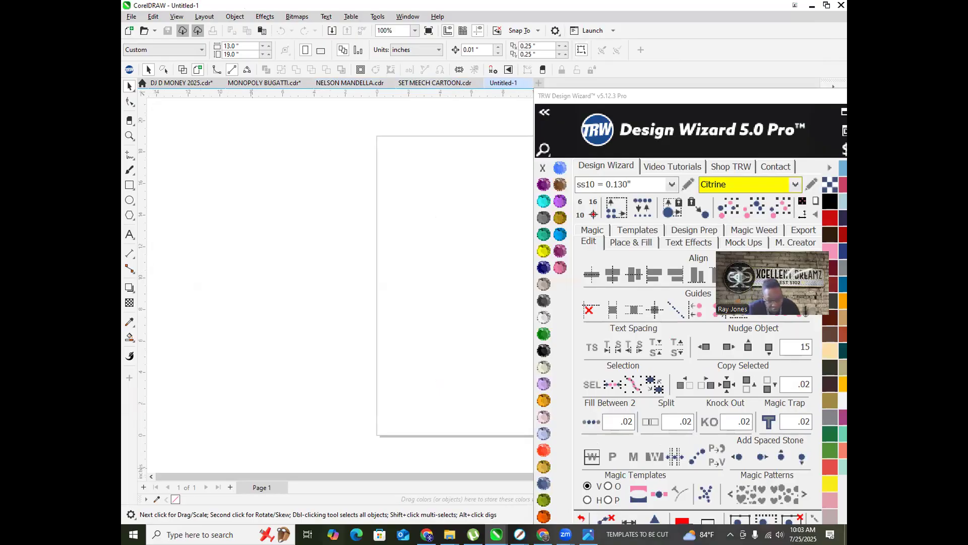
{"action": "left_click", "coordinate": [450, 534]}
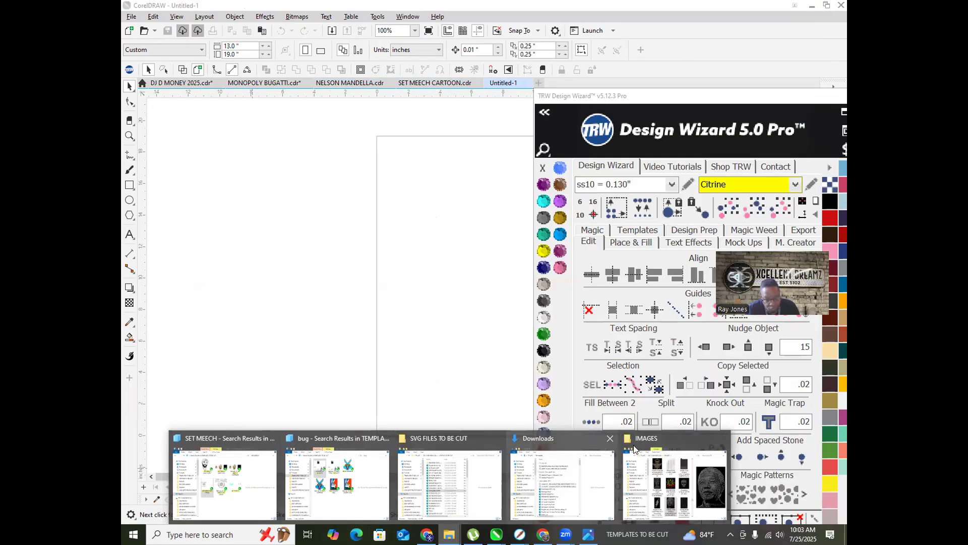
{"action": "left_click", "coordinate": [663, 434]}
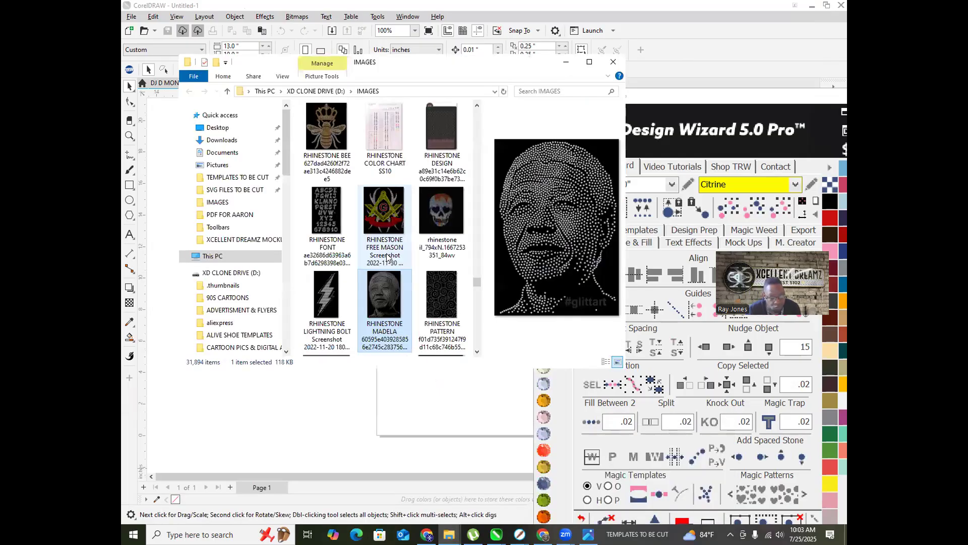
{"action": "scroll", "coordinate": [326, 236], "scroll_direction": "up", "scroll_amount": 4}
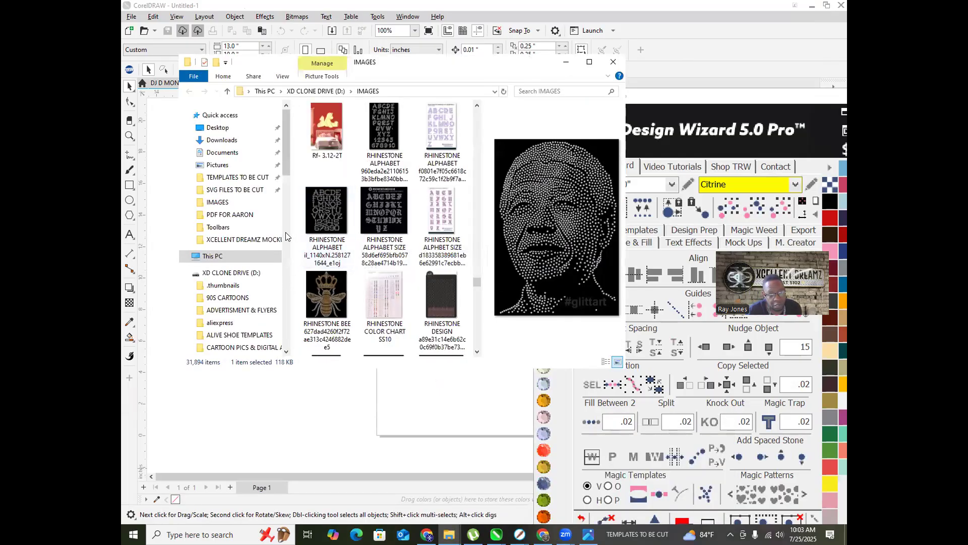
{"action": "left_click", "coordinate": [331, 219]}
Step: Place the alphabet image on the page and PowerTRACE it with Outline Trace > Clipart
{"action": "left_click_drag", "start_coordinate": [409, 400], "coordinate": [409, 399]}
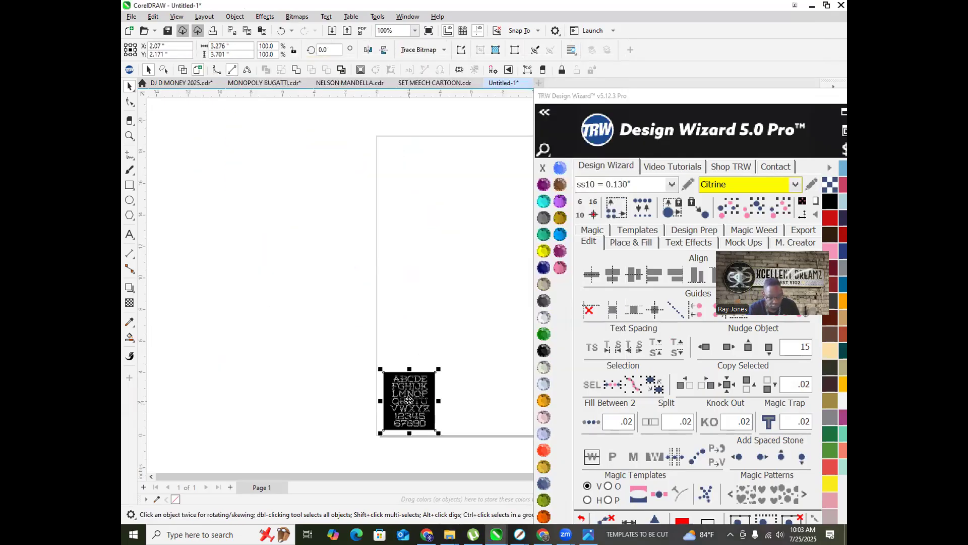
{"action": "right_click", "coordinate": [409, 400]}
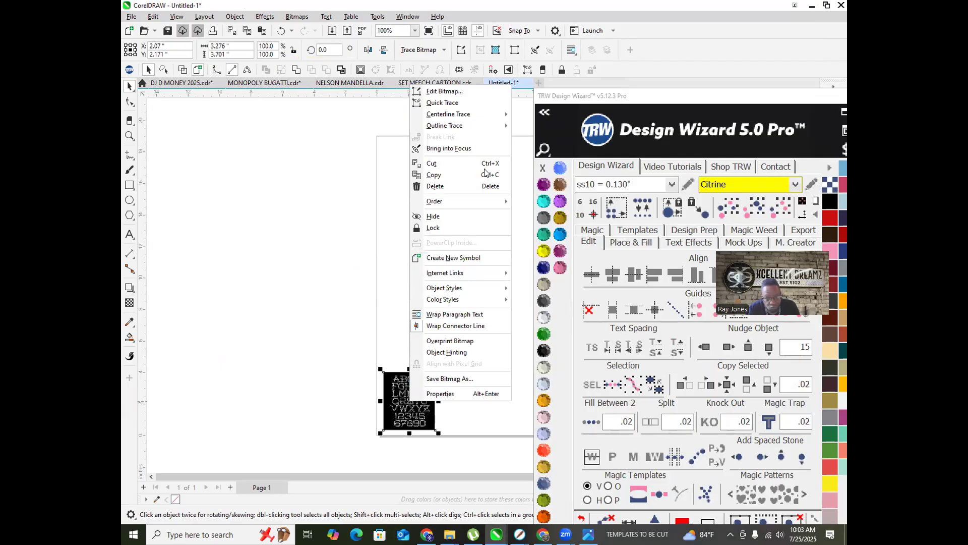
{"action": "left_click", "coordinate": [548, 168]}
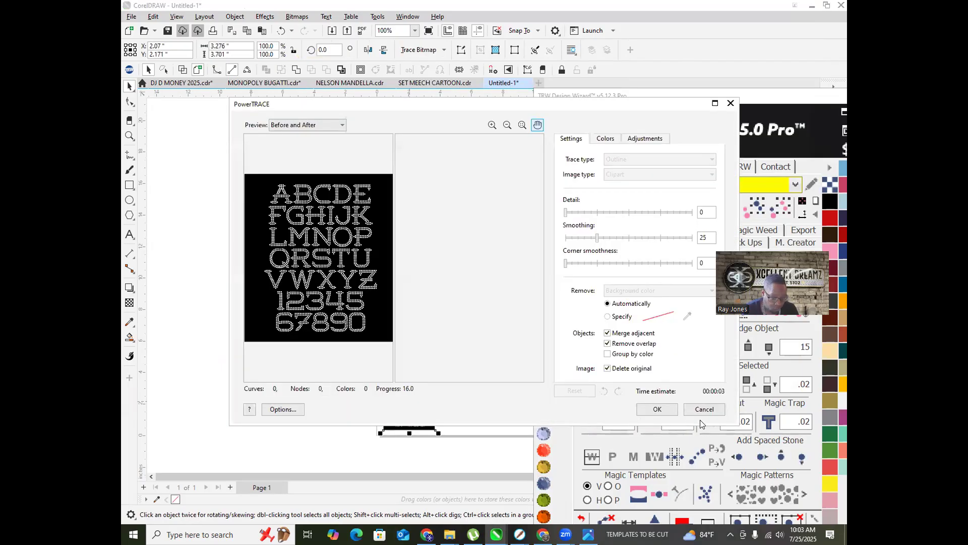
{"action": "scroll", "coordinate": [302, 242], "scroll_direction": "up", "scroll_amount": 5}
{"action": "scroll", "coordinate": [302, 242], "scroll_direction": "up", "scroll_amount": 4}
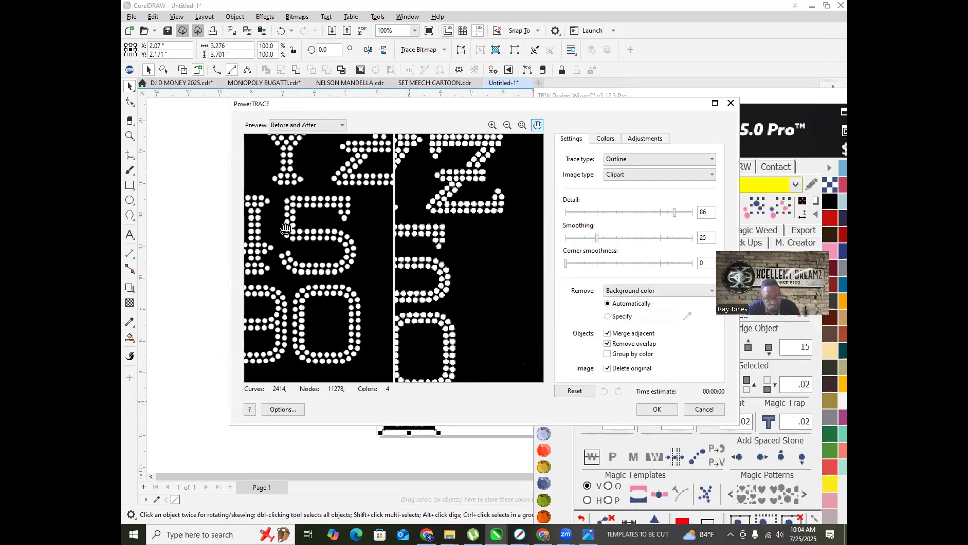
{"action": "left_click", "coordinate": [668, 411]}
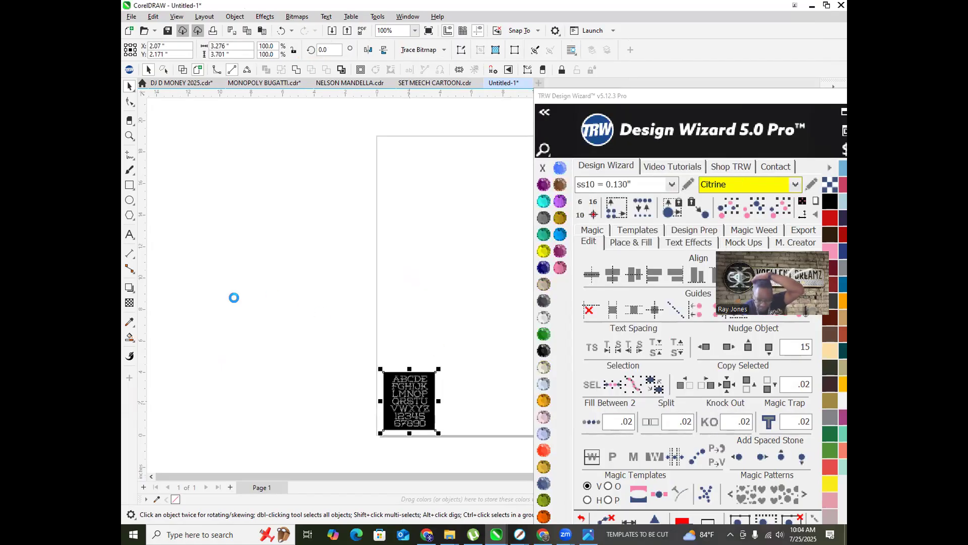
{"action": "scroll", "coordinate": [295, 302], "scroll_direction": "down", "scroll_amount": 3}
Step: Enlarge the traced alphabet to 322%, ungroup all, and delete the black background
{"action": "left_click_drag", "start_coordinate": [378, 341], "coordinate": [453, 263]}
{"action": "scroll", "coordinate": [398, 323], "scroll_direction": "up", "scroll_amount": 2}
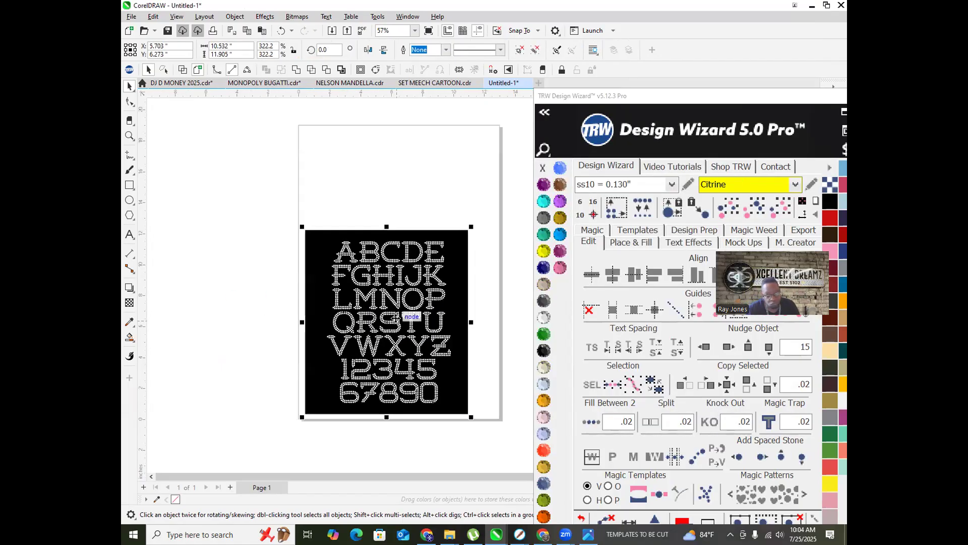
{"action": "right_click", "coordinate": [400, 295]}
{"action": "left_click", "coordinate": [467, 250]}
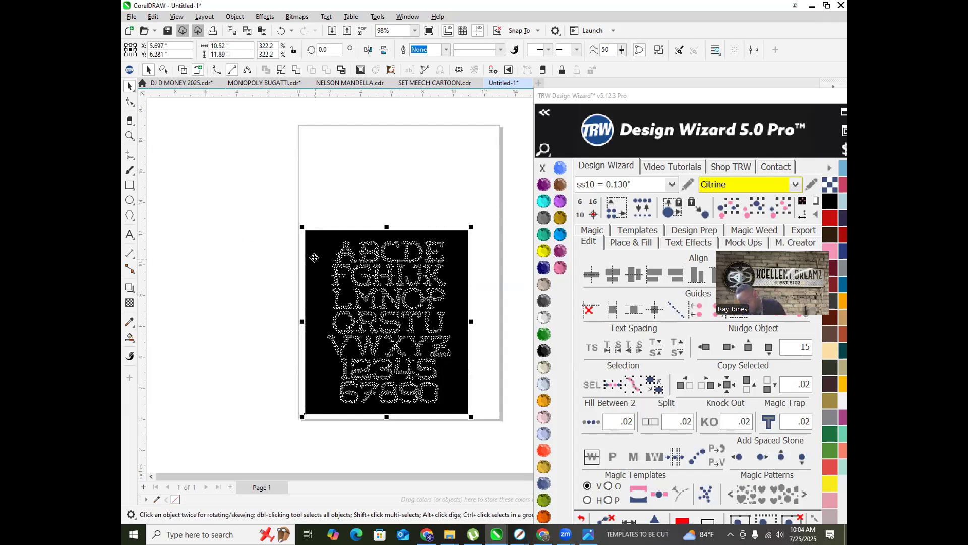
{"action": "key", "text": "Delete"}
{"action": "scroll", "coordinate": [292, 308], "scroll_direction": "down", "scroll_amount": 2}
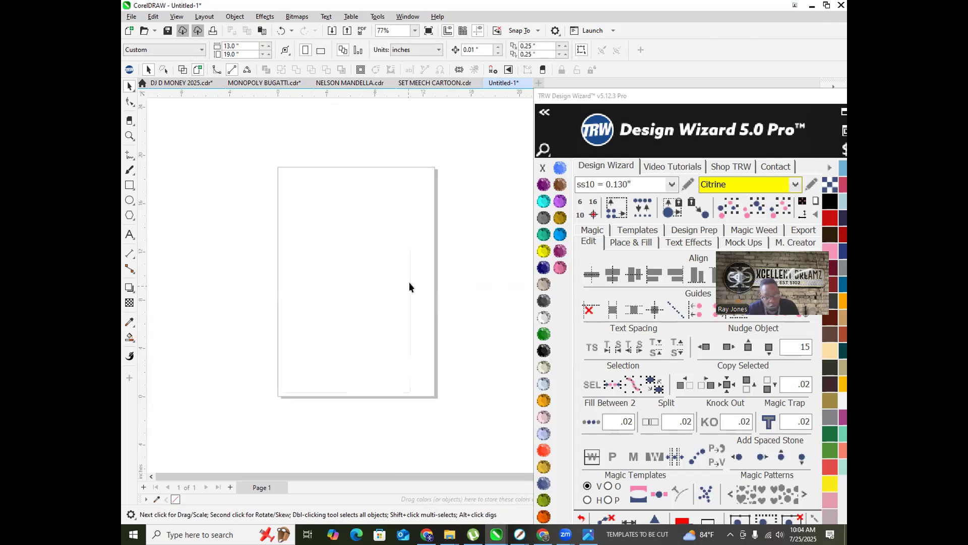
Step: Fill all the traced letters and numbers with TRW Pink rhinestones
{"action": "left_click", "coordinate": [410, 286]}
{"action": "scroll", "coordinate": [405, 283], "scroll_direction": "up", "scroll_amount": 4}
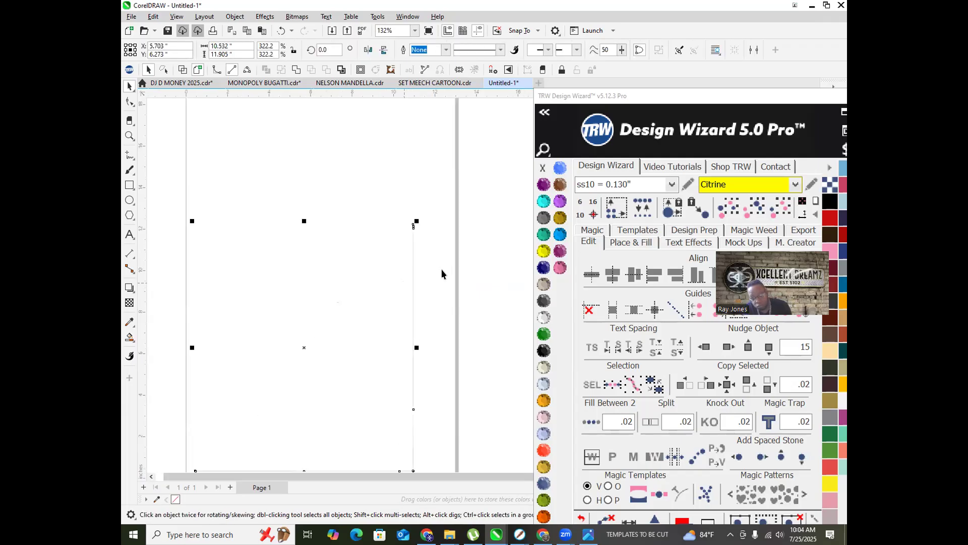
{"action": "left_click", "coordinate": [544, 267]}
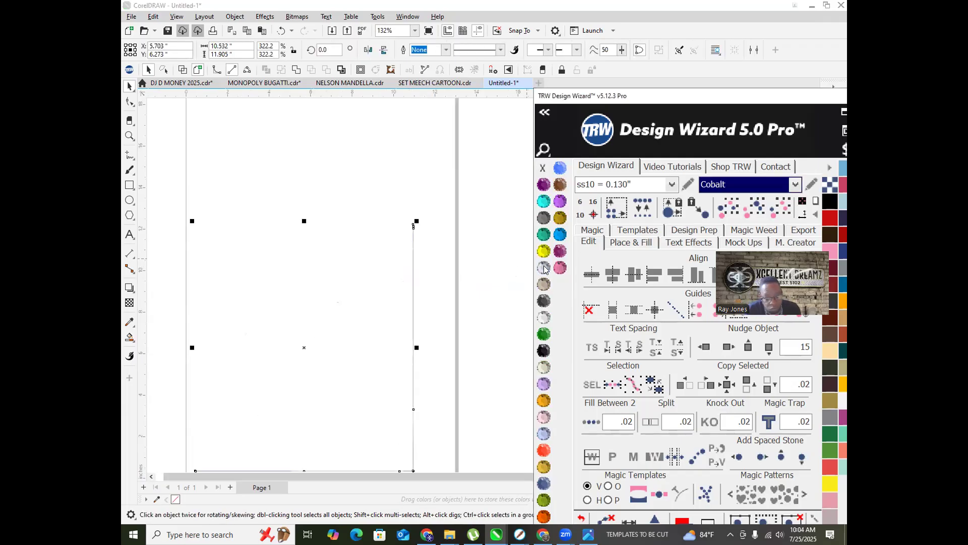
{"action": "scroll", "coordinate": [374, 262], "scroll_direction": "down", "scroll_amount": 4}
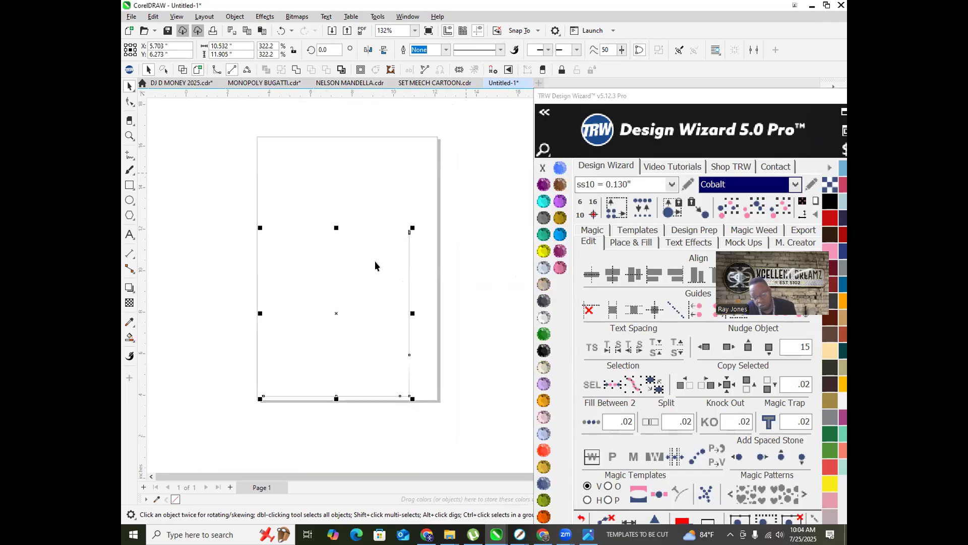
{"action": "left_click_drag", "start_coordinate": [247, 180], "coordinate": [443, 419]}
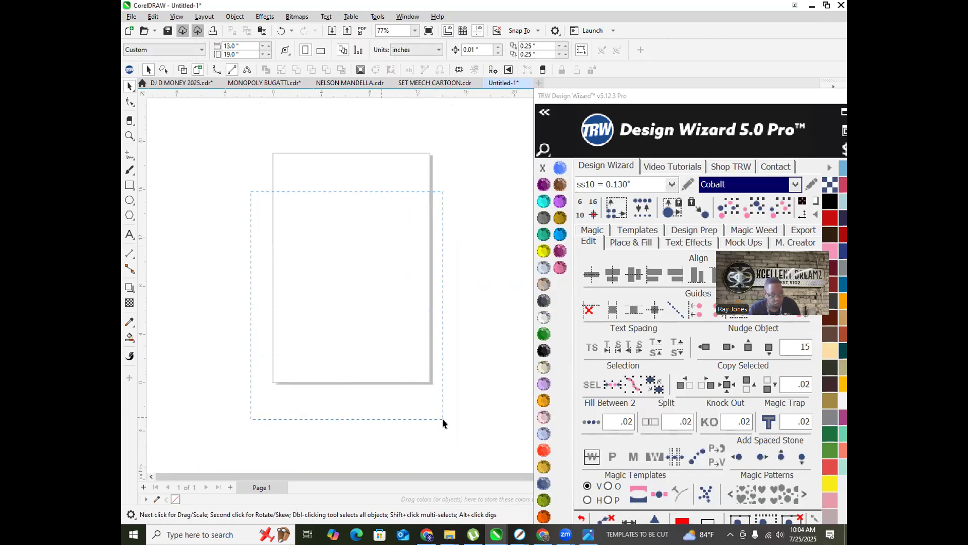
{"action": "left_click", "coordinate": [561, 268]}
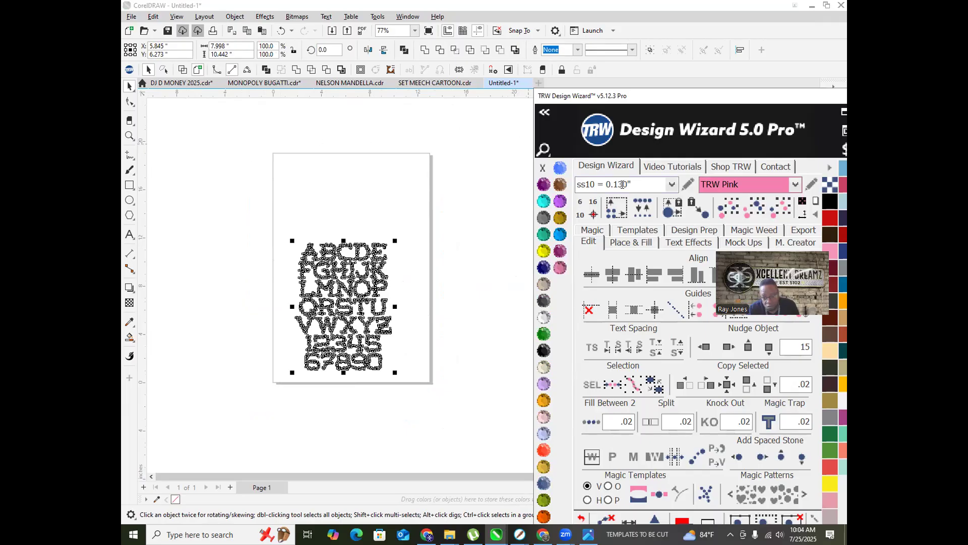
{"action": "left_click", "coordinate": [644, 211]}
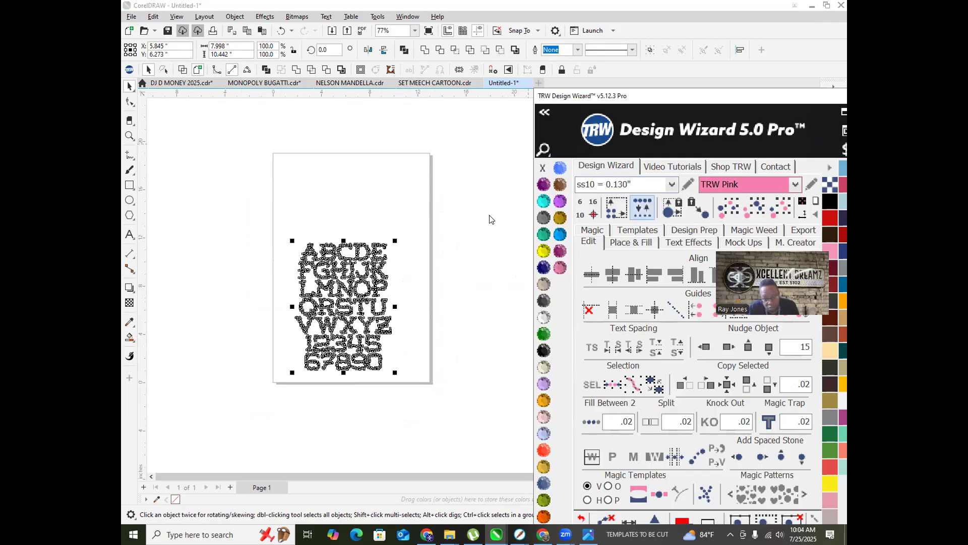
{"action": "scroll", "coordinate": [390, 249], "scroll_direction": "up", "scroll_amount": 5}
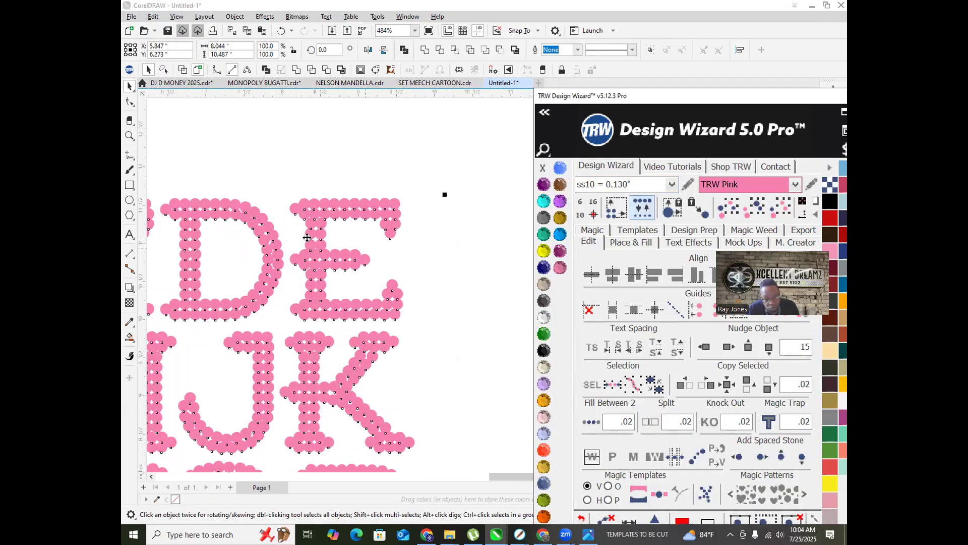
{"action": "scroll", "coordinate": [282, 235], "scroll_direction": "down", "scroll_amount": 4}
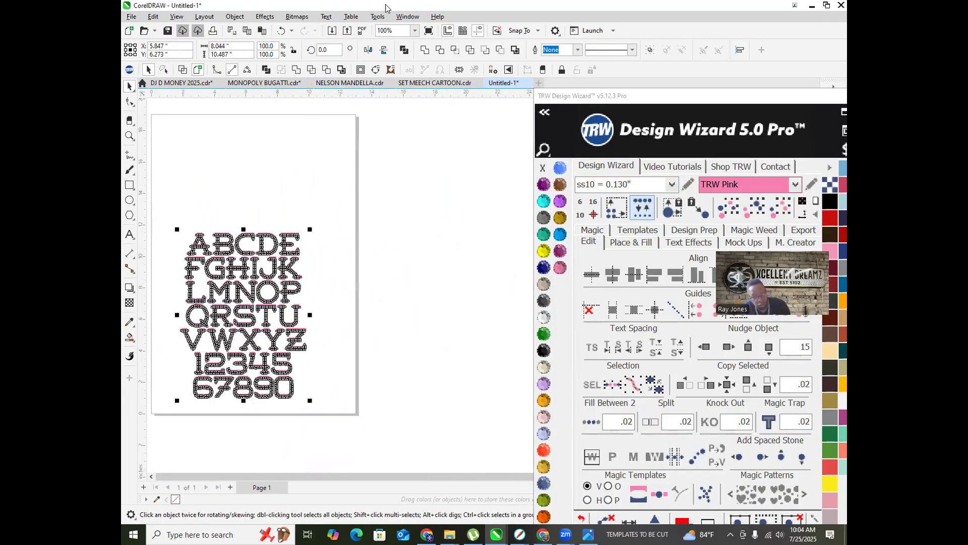
Step: Enlarge the rhinestone alphabet to 139.4% and move it up and left
{"action": "left_click_drag", "start_coordinate": [310, 229], "coordinate": [358, 143]}
{"action": "scroll", "coordinate": [348, 232], "scroll_direction": "down", "scroll_amount": 2}
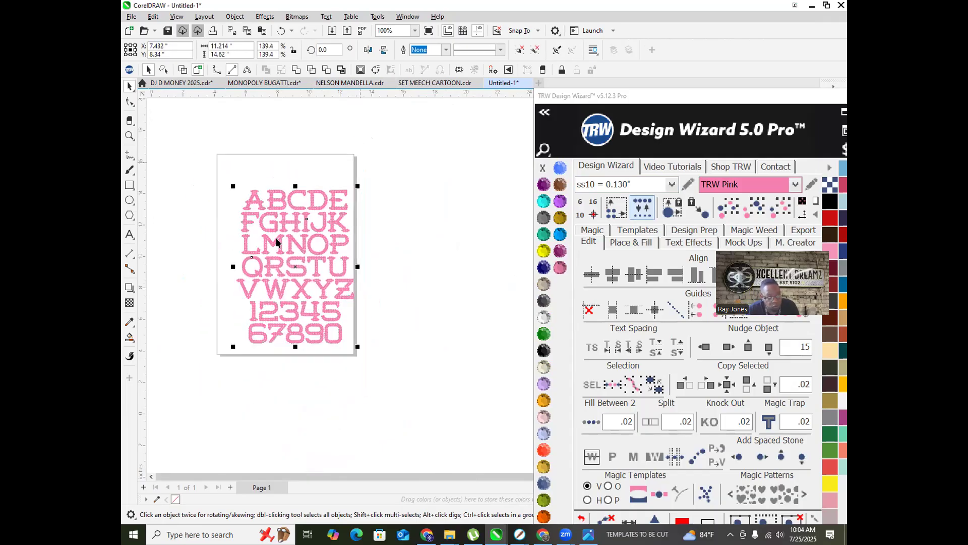
{"action": "scroll", "coordinate": [221, 225], "scroll_direction": "up", "scroll_amount": 2}
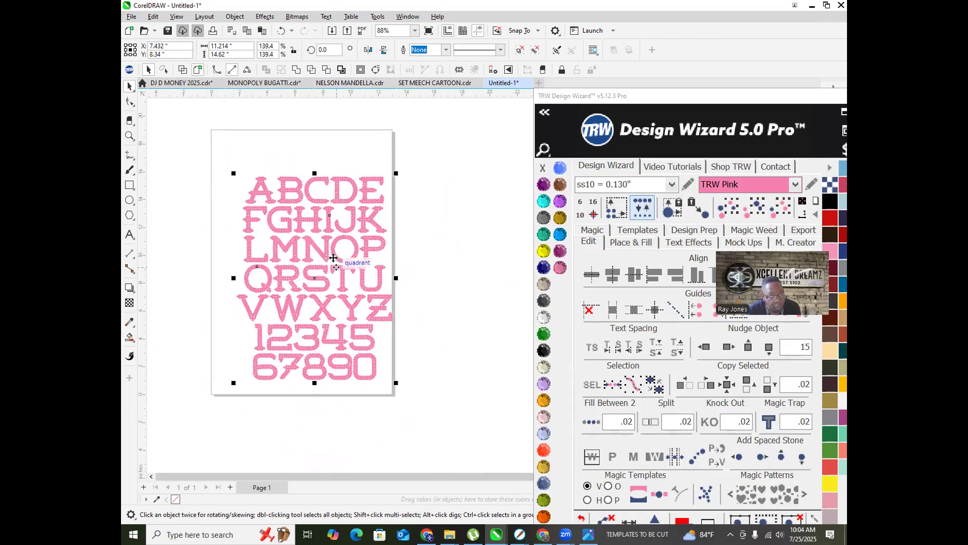
{"action": "left_click_drag", "start_coordinate": [315, 244], "coordinate": [311, 229]}
{"action": "scroll", "coordinate": [295, 207], "scroll_direction": "up", "scroll_amount": 3}
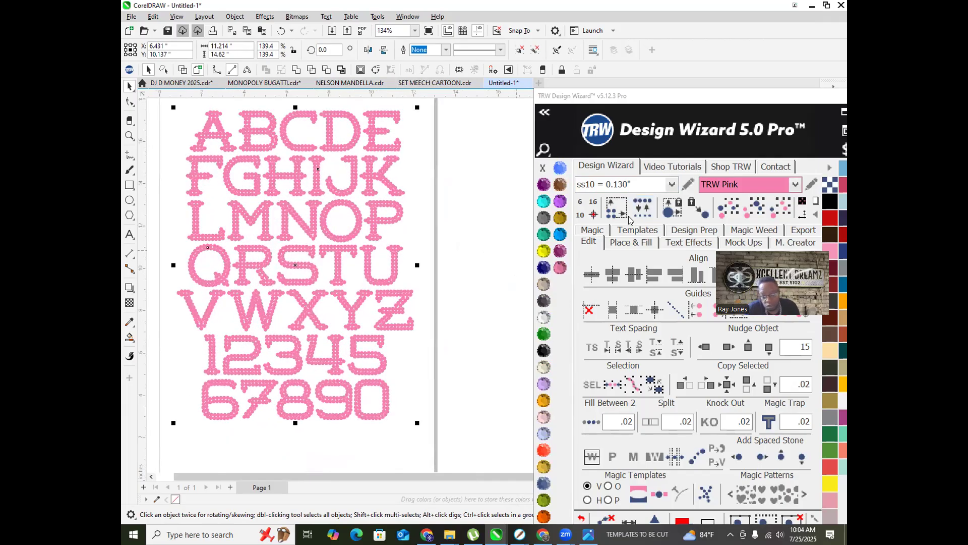
Step: Ungroup all the pink rhinestones and give every stone an outline
{"action": "right_click", "coordinate": [346, 191]}
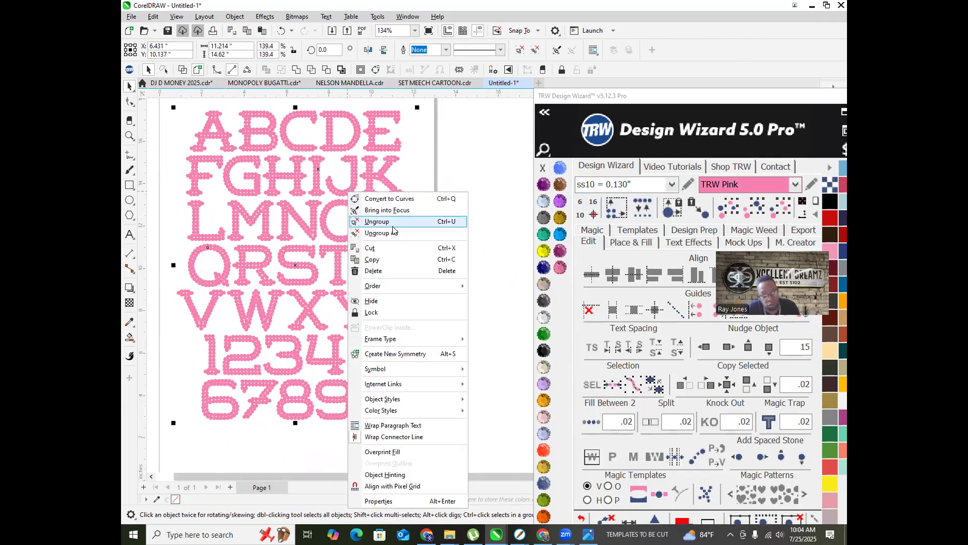
{"action": "left_click", "coordinate": [402, 232]}
{"action": "left_click", "coordinate": [646, 210]}
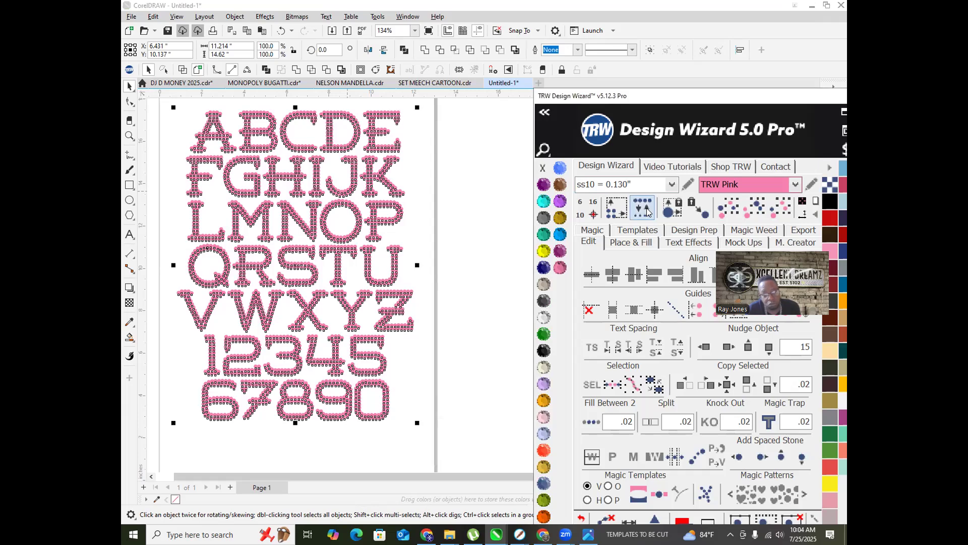
{"action": "left_click", "coordinate": [449, 219]}
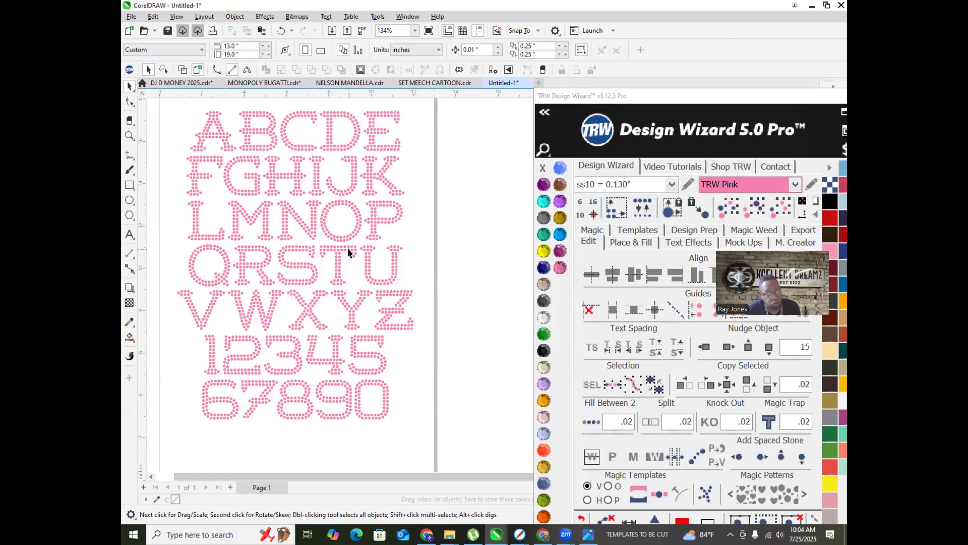
{"action": "scroll", "coordinate": [347, 247], "scroll_direction": "up", "scroll_amount": 4}
{"action": "scroll", "coordinate": [371, 292], "scroll_direction": "down", "scroll_amount": 6}
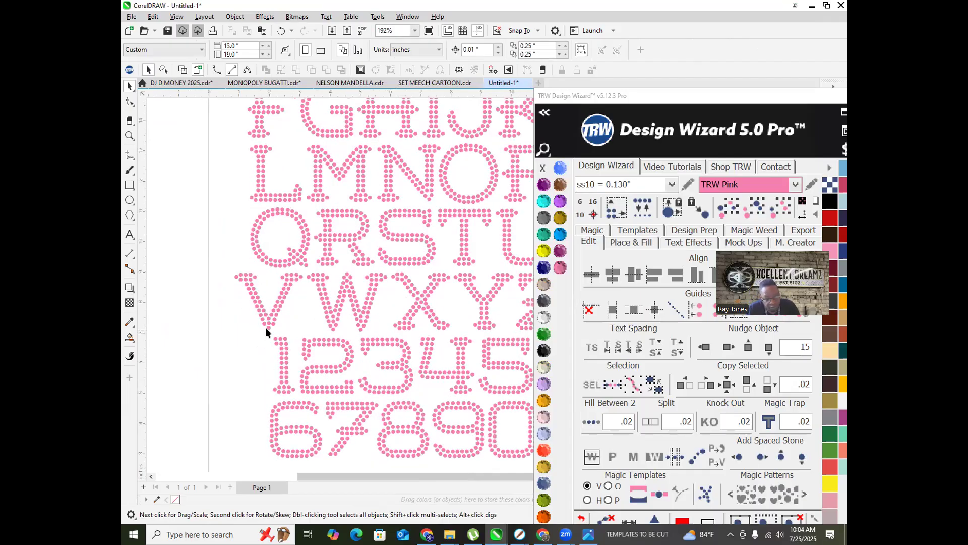
{"action": "scroll", "coordinate": [265, 327], "scroll_direction": "down", "scroll_amount": 3}
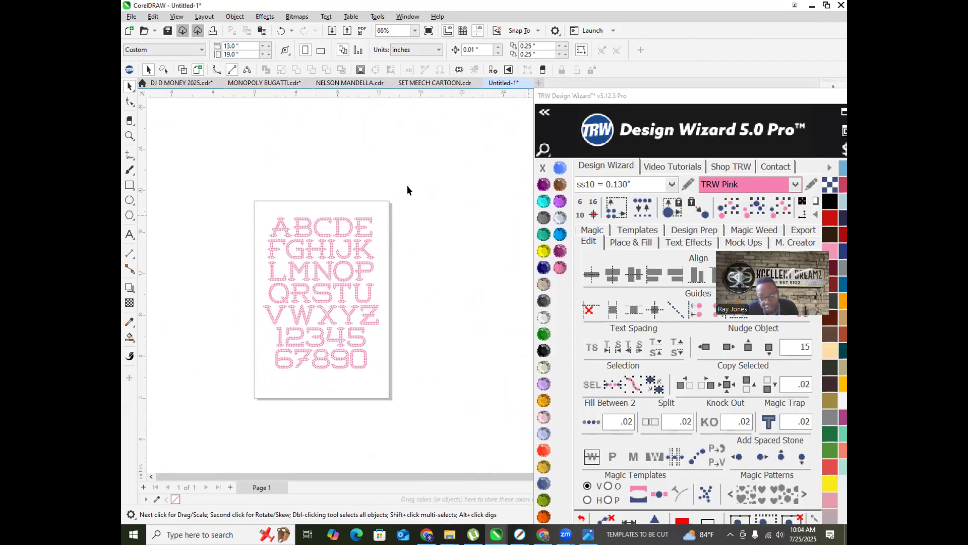
Step: Place a copy of the alphabet beside the page and choose the ss06 = 0.097" stone size
{"action": "left_click_drag", "start_coordinate": [376, 357], "coordinate": [404, 385]}
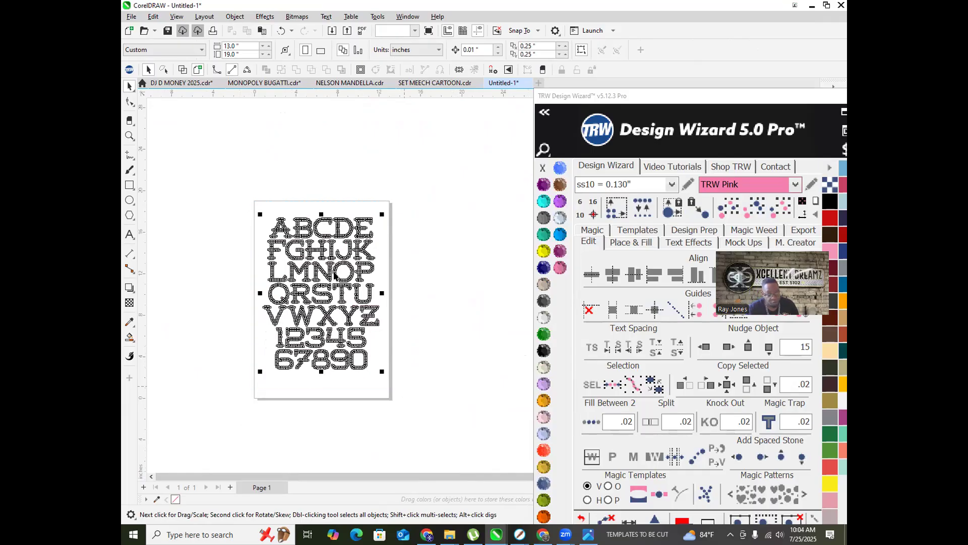
{"action": "left_click_drag", "start_coordinate": [324, 272], "coordinate": [468, 274]}
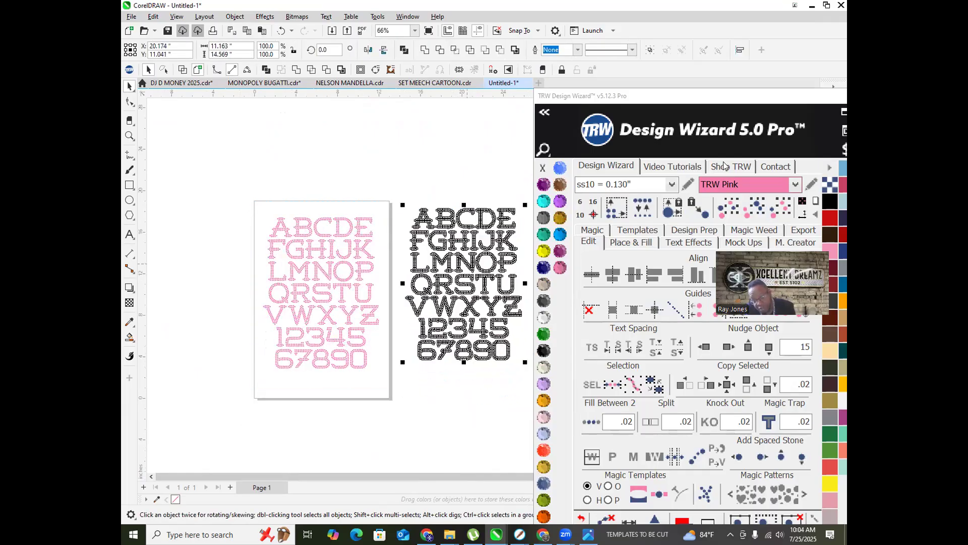
{"action": "left_click", "coordinate": [671, 186]}
{"action": "left_click", "coordinate": [637, 203]}
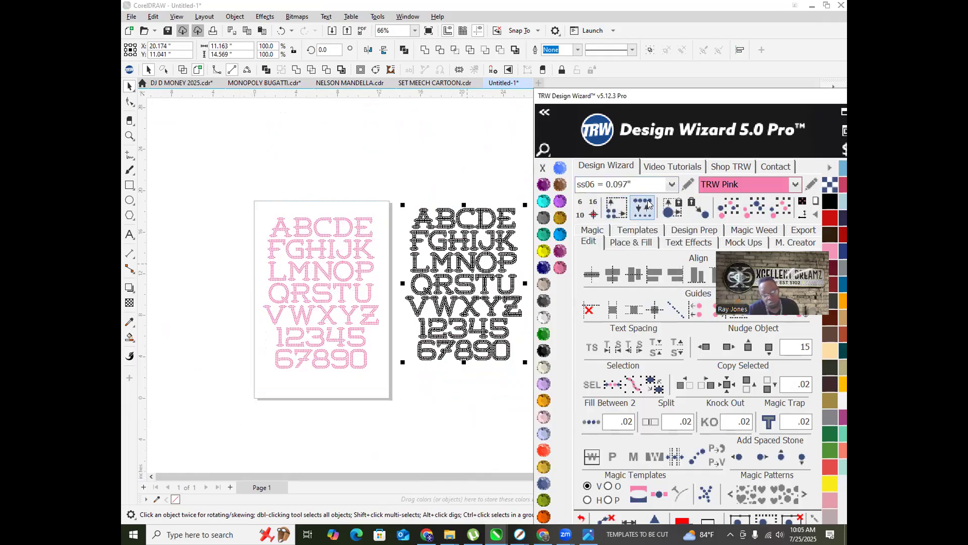
{"action": "scroll", "coordinate": [396, 228], "scroll_direction": "down", "scroll_amount": 2}
{"action": "left_click", "coordinate": [461, 172]}
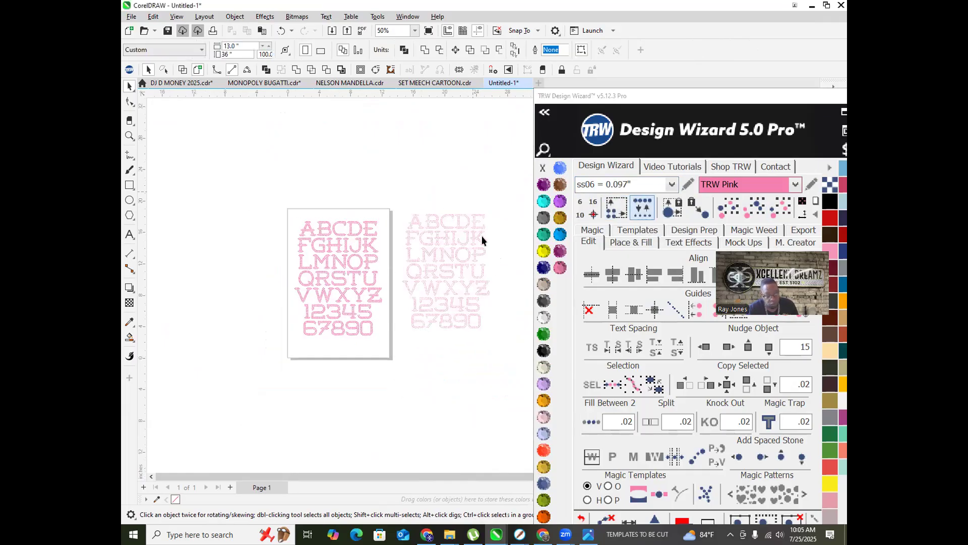
{"action": "scroll", "coordinate": [477, 231], "scroll_direction": "up", "scroll_amount": 4}
{"action": "scroll", "coordinate": [341, 204], "scroll_direction": "up", "scroll_amount": 2}
{"action": "scroll", "coordinate": [341, 186], "scroll_direction": "down", "scroll_amount": 3}
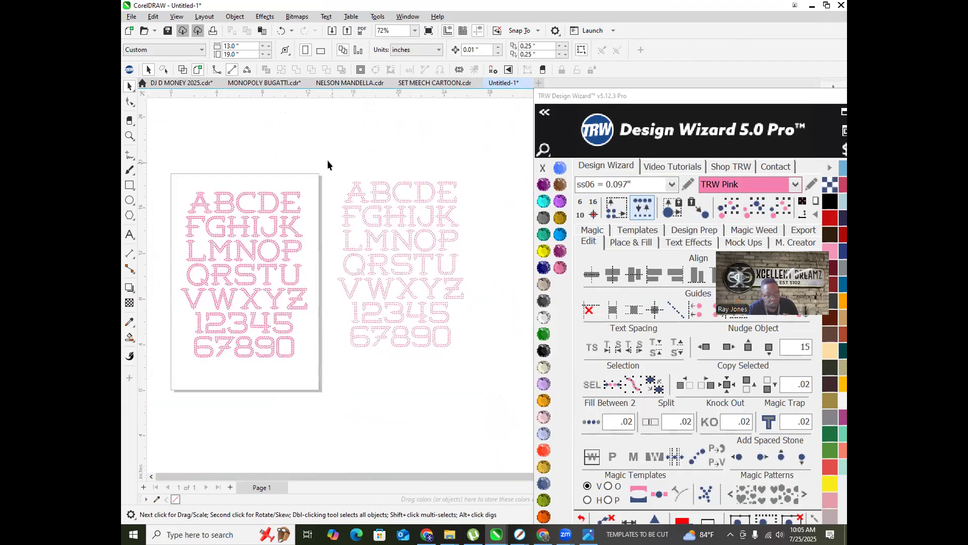
Step: Shrink the right-hand rhinestone alphabet to 79.8%
{"action": "left_click_drag", "start_coordinate": [455, 345], "coordinate": [500, 368]}
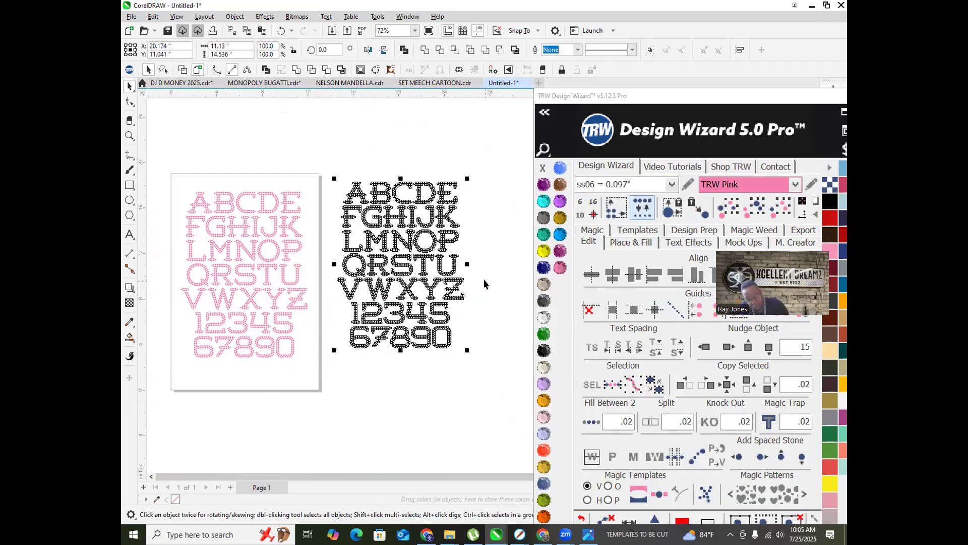
{"action": "scroll", "coordinate": [340, 191], "scroll_direction": "up", "scroll_amount": 1}
{"action": "left_click_drag", "start_coordinate": [336, 176], "coordinate": [363, 220]}
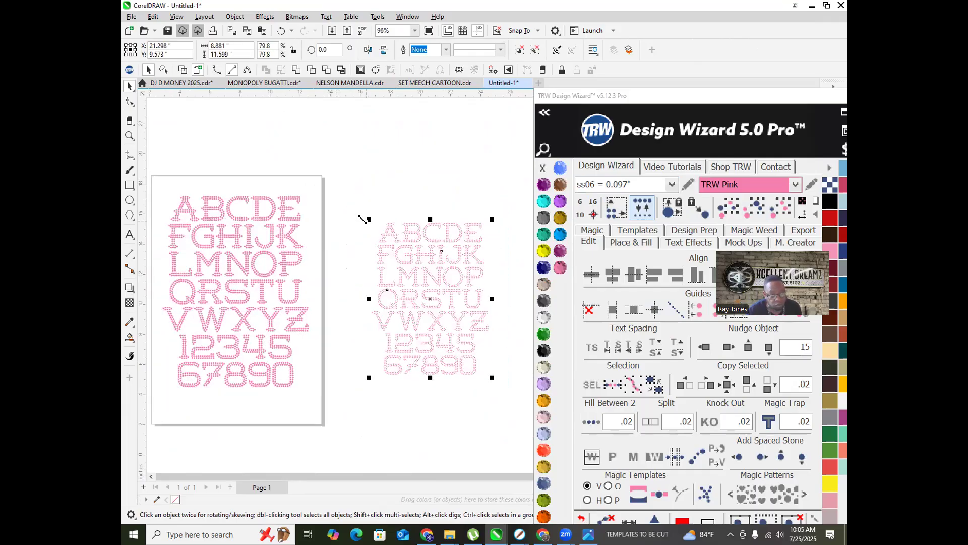
{"action": "scroll", "coordinate": [370, 221], "scroll_direction": "down", "scroll_amount": 1}
Step: Bring the right alphabet into focus and replace its stones with ss06
{"action": "right_click", "coordinate": [384, 209]}
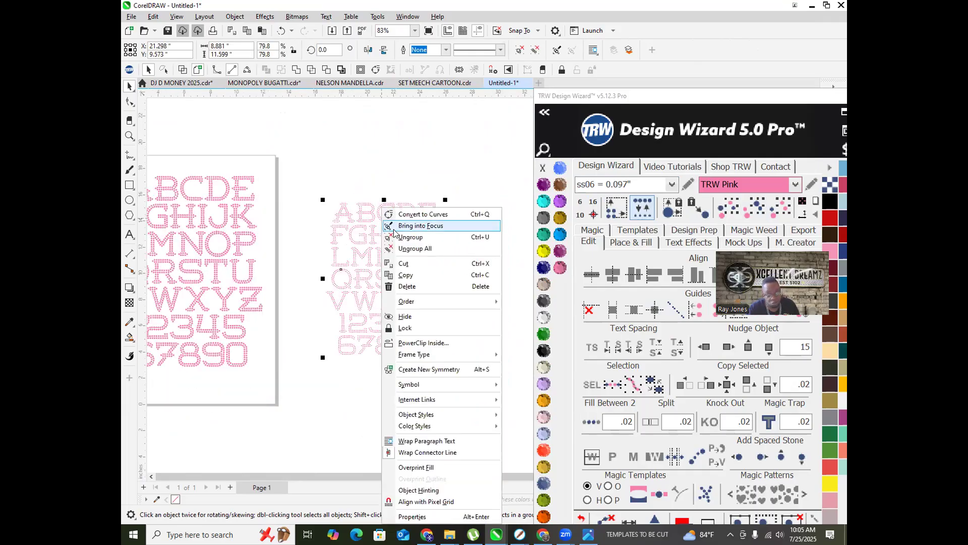
{"action": "left_click", "coordinate": [396, 227]}
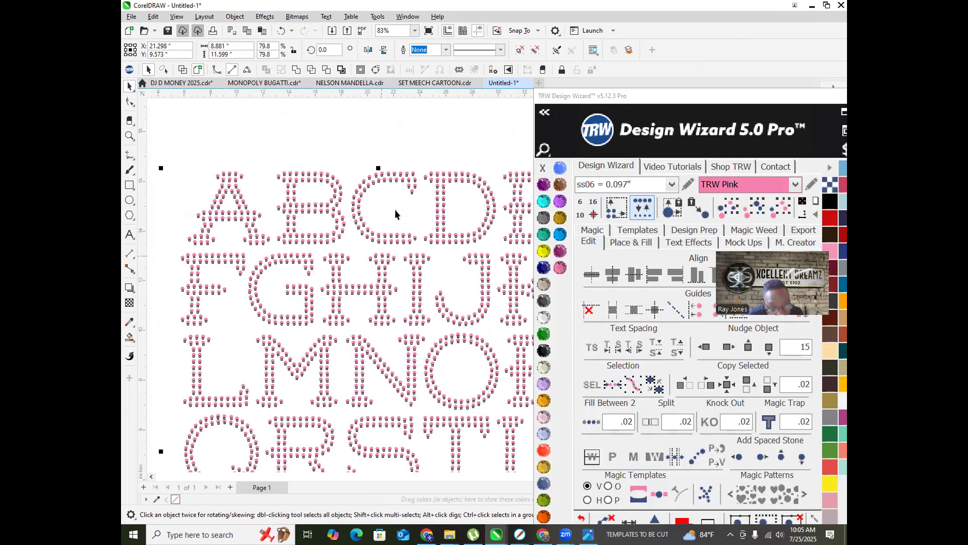
{"action": "scroll", "coordinate": [396, 214], "scroll_direction": "up", "scroll_amount": 1}
{"action": "left_click", "coordinate": [643, 208]}
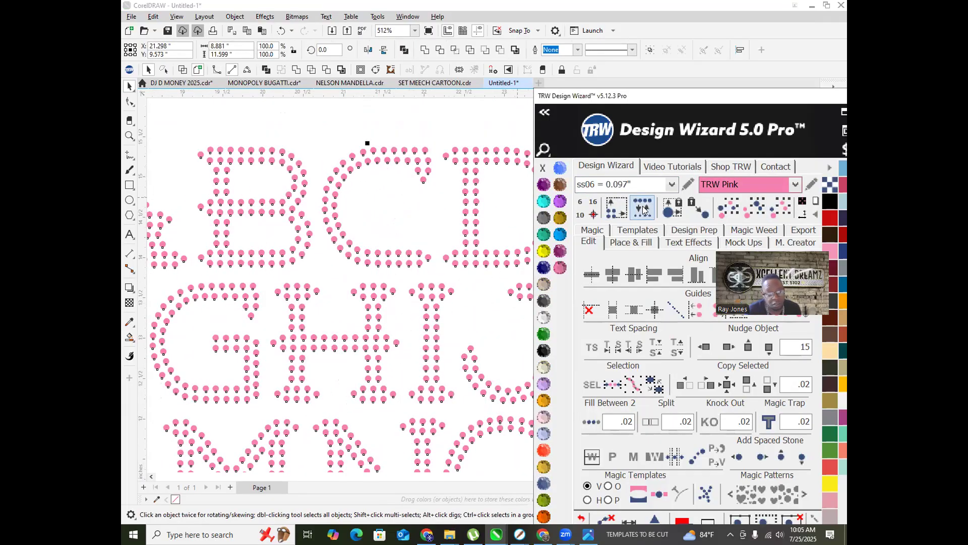
{"action": "scroll", "coordinate": [361, 211], "scroll_direction": "down", "scroll_amount": 4}
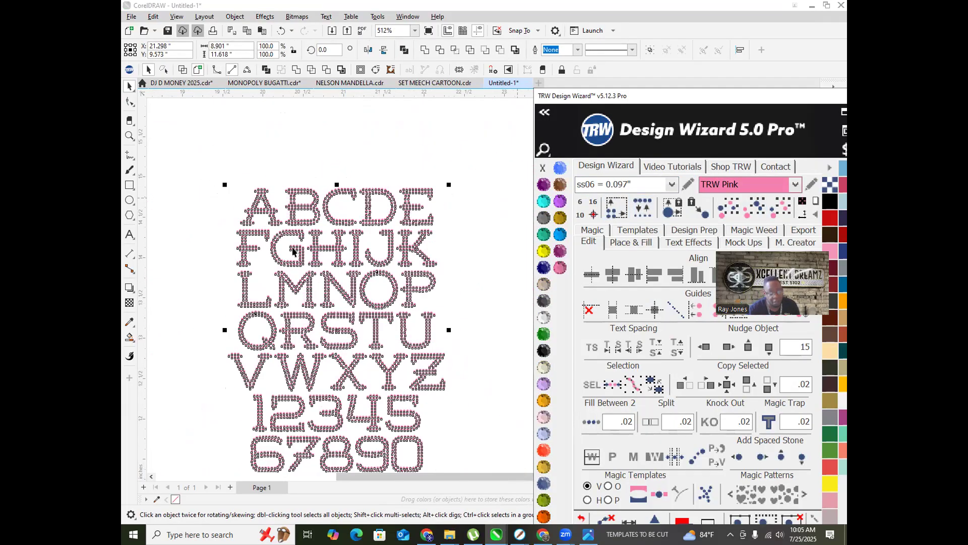
{"action": "left_click", "coordinate": [265, 171]}
{"action": "scroll", "coordinate": [301, 270], "scroll_direction": "up", "scroll_amount": 2}
{"action": "scroll", "coordinate": [300, 271], "scroll_direction": "up", "scroll_amount": 2}
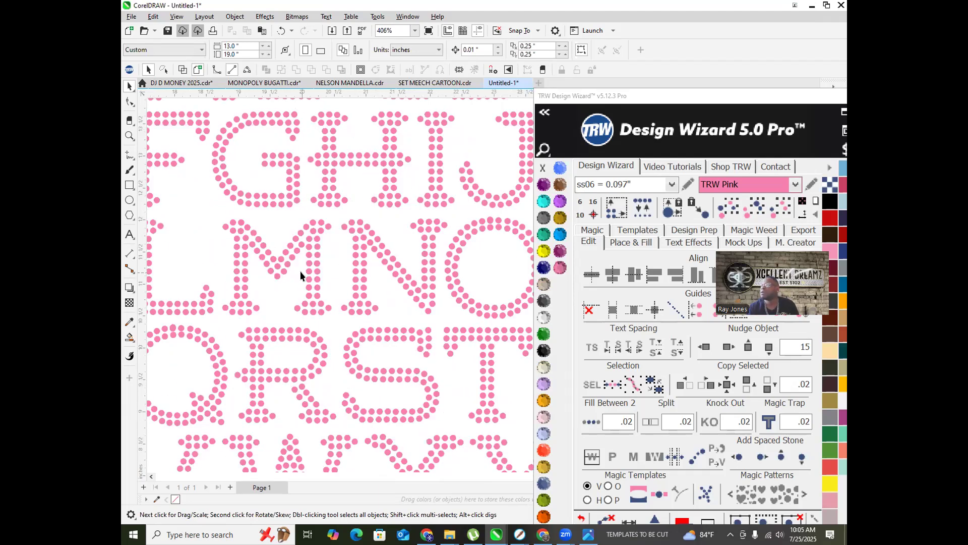
{"action": "scroll", "coordinate": [283, 245], "scroll_direction": "down", "scroll_amount": 1}
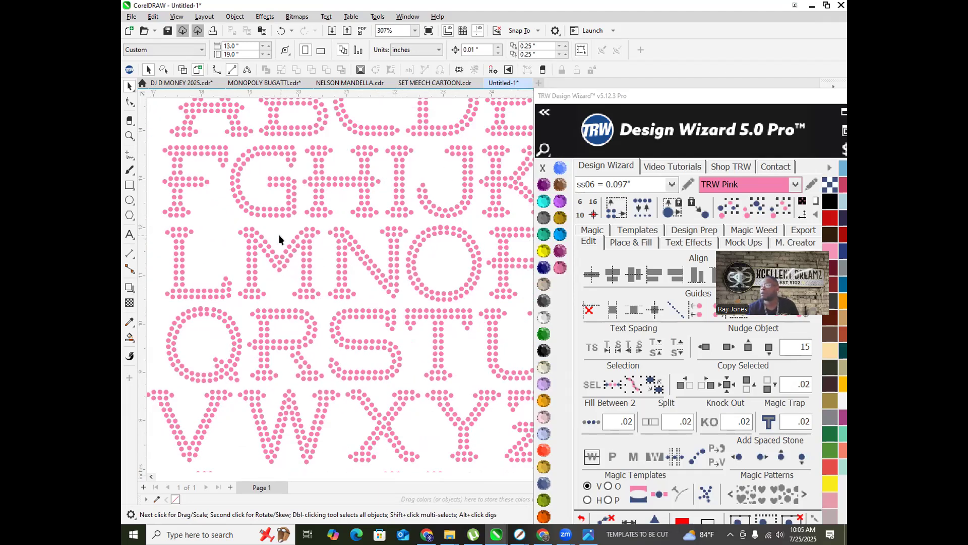
{"action": "scroll", "coordinate": [265, 211], "scroll_direction": "down", "scroll_amount": 4}
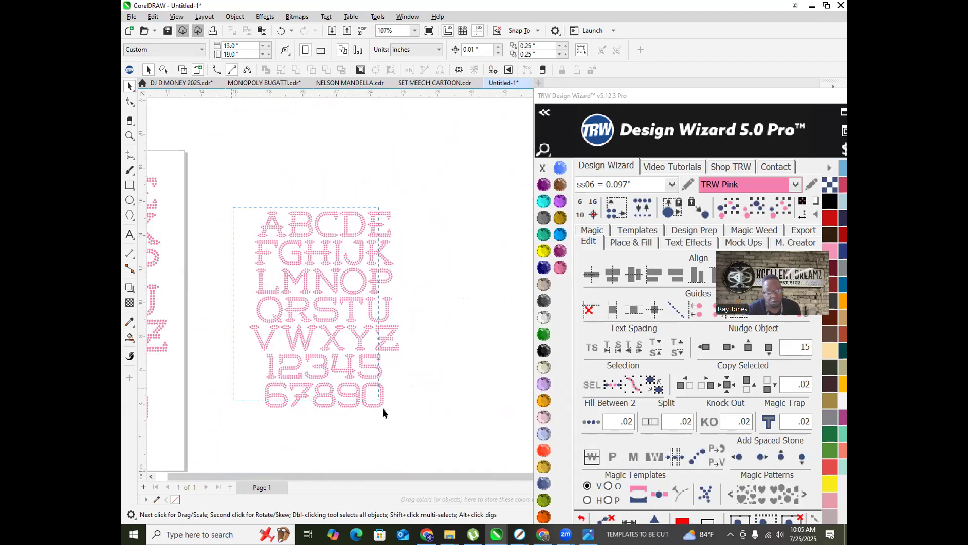
Step: Duplicate the pink alphabet to the right of the original and shrink the copy slightly
{"action": "left_click_drag", "start_coordinate": [422, 436], "coordinate": [432, 428]}
{"action": "scroll", "coordinate": [217, 238], "scroll_direction": "down", "scroll_amount": 2}
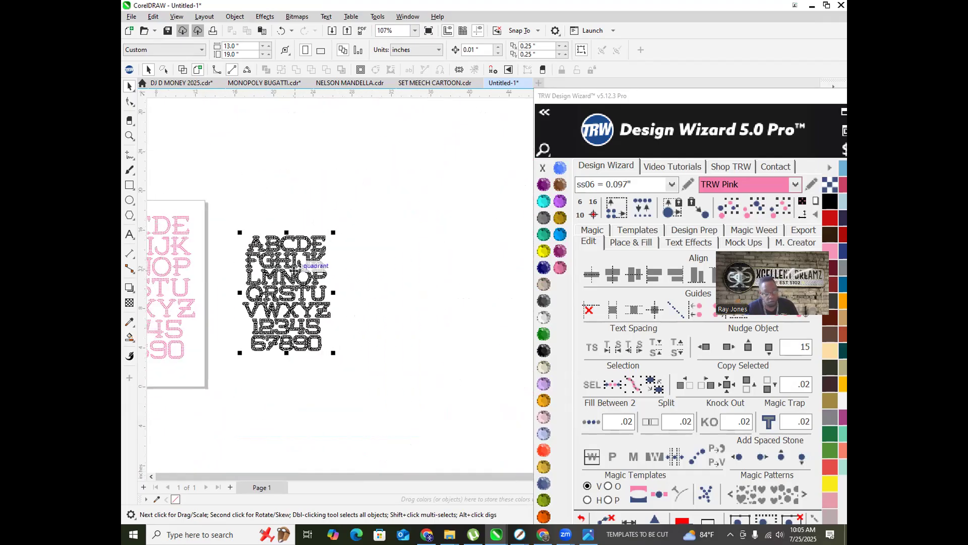
{"action": "left_click_drag", "start_coordinate": [286, 273], "coordinate": [396, 275]}
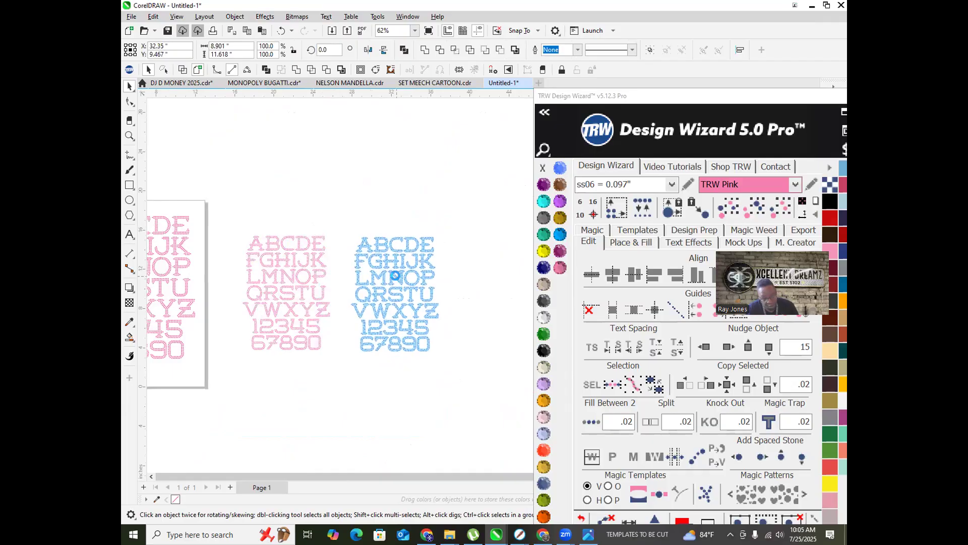
{"action": "left_click_drag", "start_coordinate": [406, 233], "coordinate": [404, 228]}
{"action": "scroll", "coordinate": [403, 228], "scroll_direction": "up", "scroll_amount": 2}
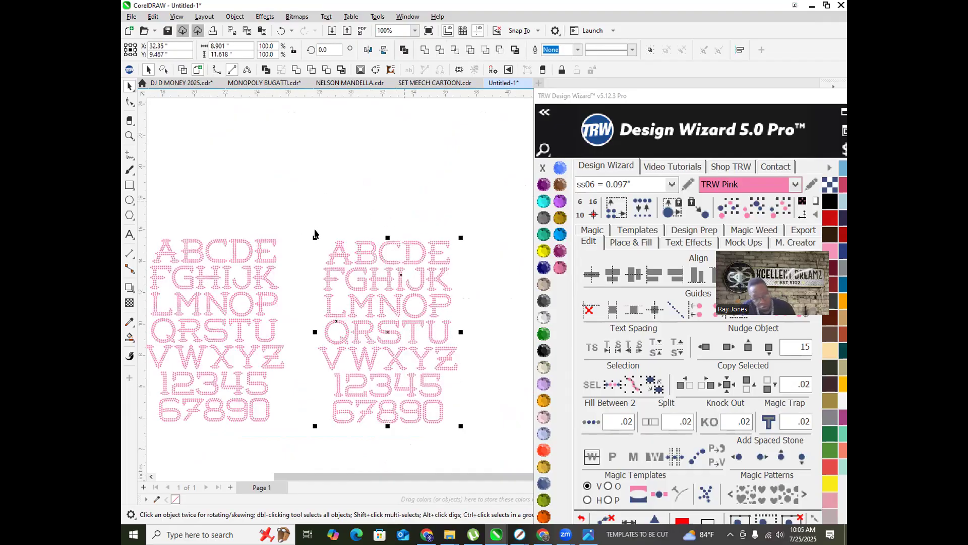
{"action": "scroll", "coordinate": [314, 245], "scroll_direction": "up", "scroll_amount": 7}
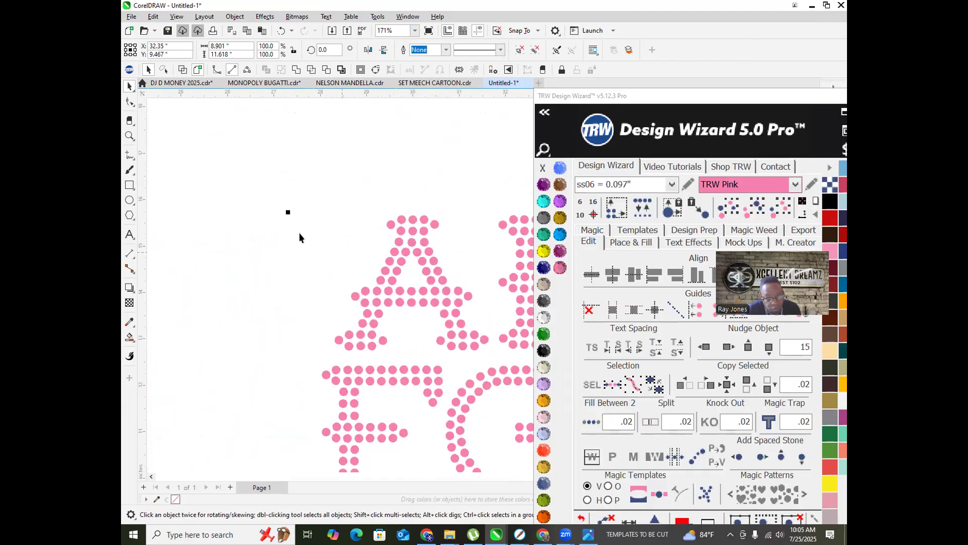
{"action": "left_click_drag", "start_coordinate": [301, 231], "coordinate": [348, 261]}
Step: Ungroup the copied alphabet and replace its stones with ss06 TRW Pink
{"action": "right_click", "coordinate": [433, 273]}
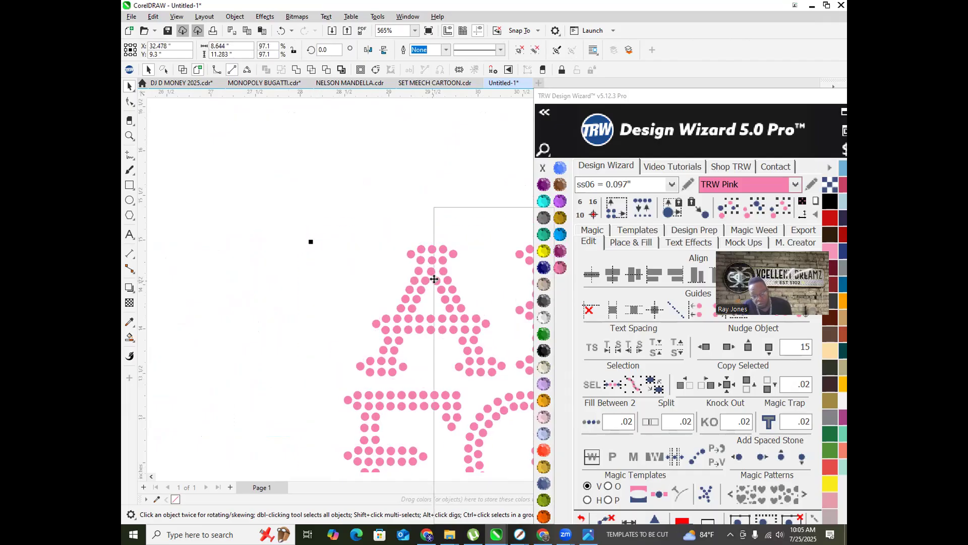
{"action": "left_click", "coordinate": [492, 249]}
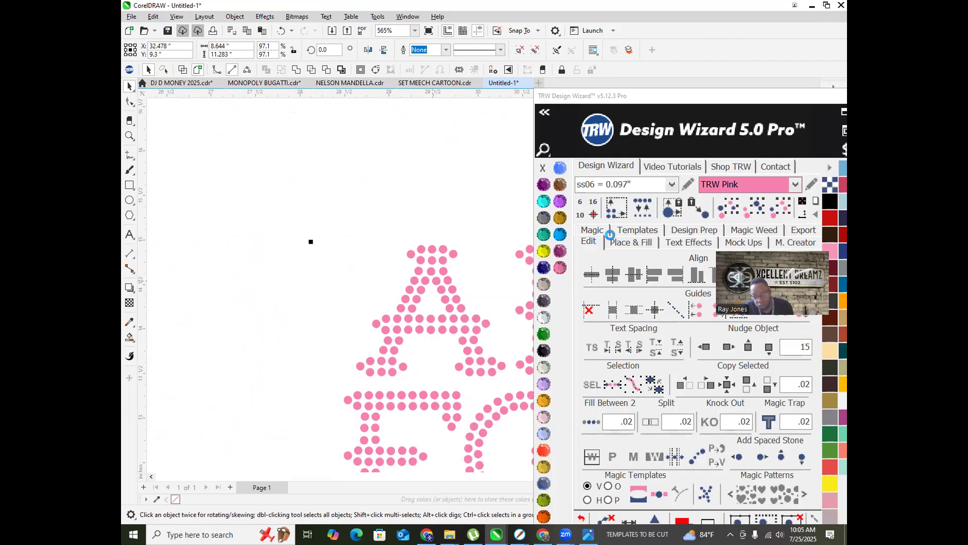
{"action": "left_click", "coordinate": [642, 209]}
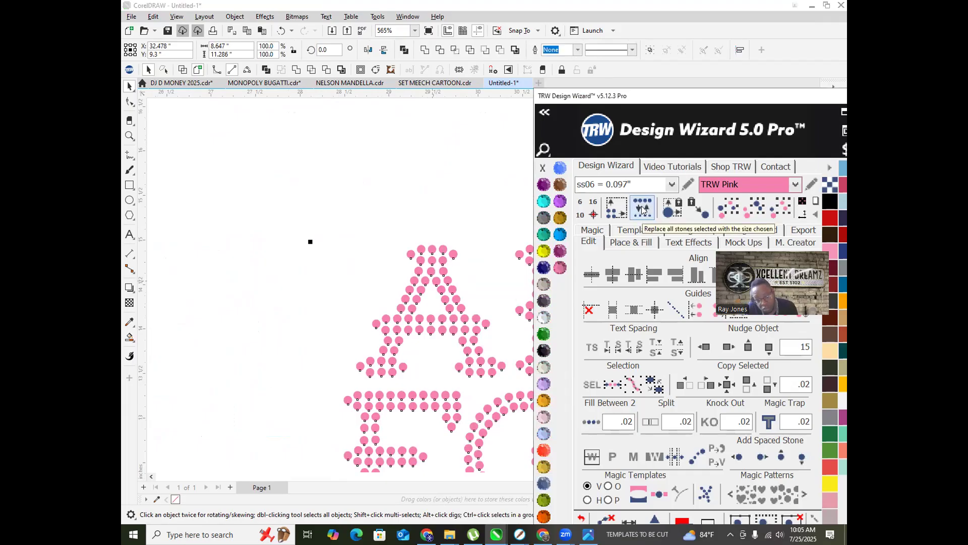
{"action": "scroll", "coordinate": [302, 250], "scroll_direction": "down", "scroll_amount": 4}
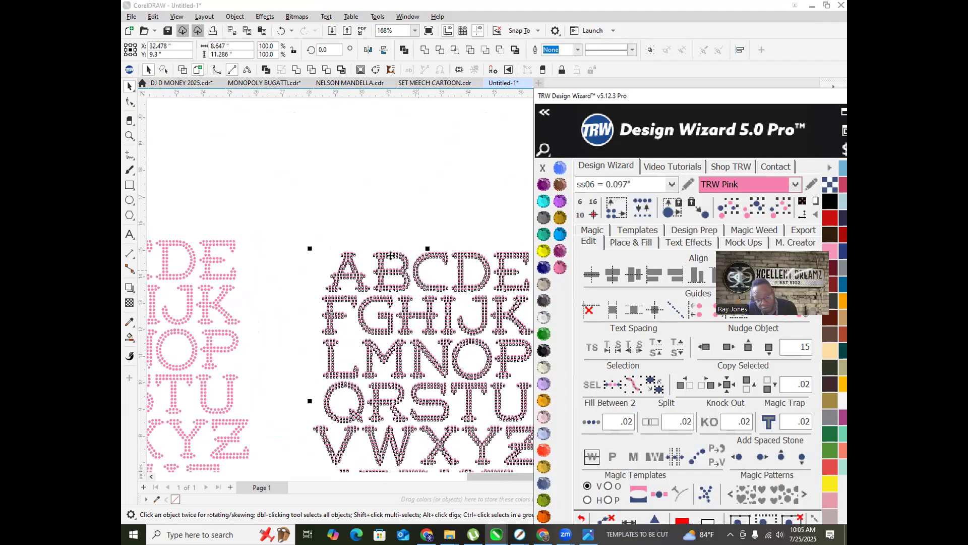
{"action": "scroll", "coordinate": [390, 256], "scroll_direction": "down", "scroll_amount": 2}
{"action": "scroll", "coordinate": [443, 255], "scroll_direction": "up", "scroll_amount": 5}
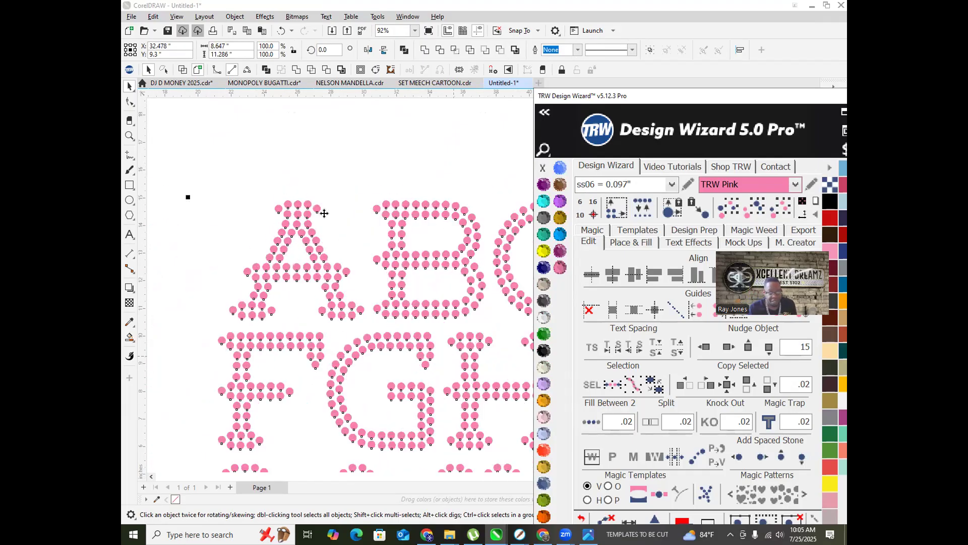
{"action": "scroll", "coordinate": [324, 213], "scroll_direction": "up", "scroll_amount": 3}
{"action": "scroll", "coordinate": [262, 181], "scroll_direction": "down", "scroll_amount": 4}
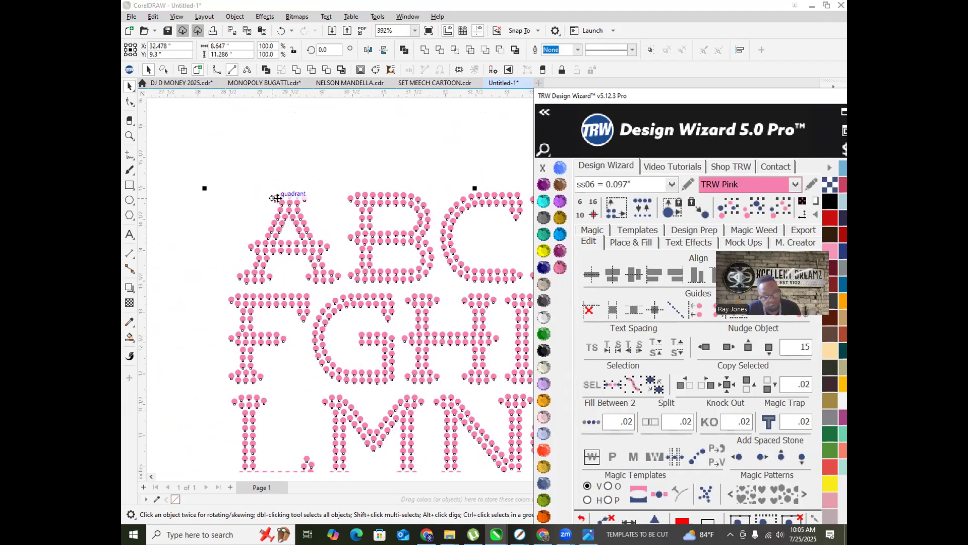
Step: Scale the alphabet to about 94.4%, ungroup it again, and replace its stones
{"action": "left_click", "coordinate": [362, 4]}
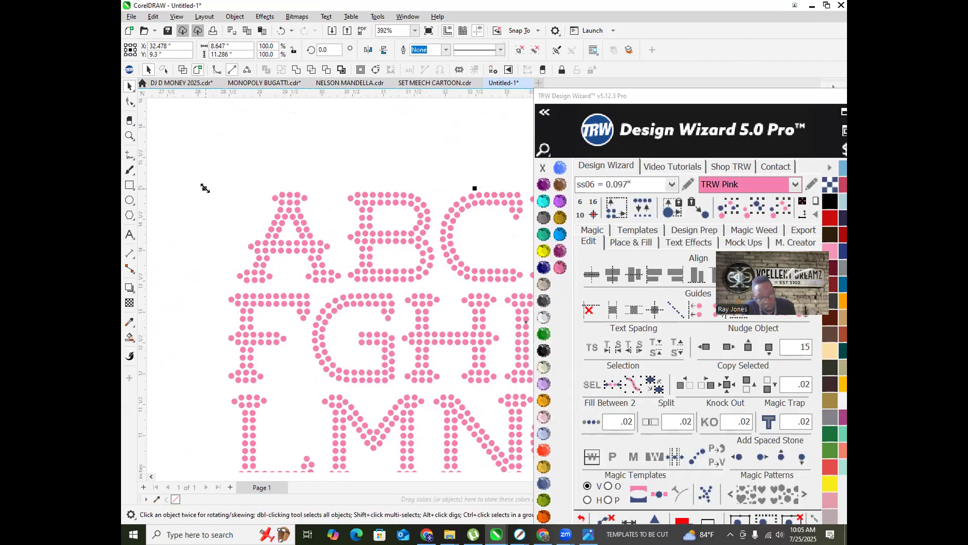
{"action": "left_click_drag", "start_coordinate": [231, 213], "coordinate": [231, 214]}
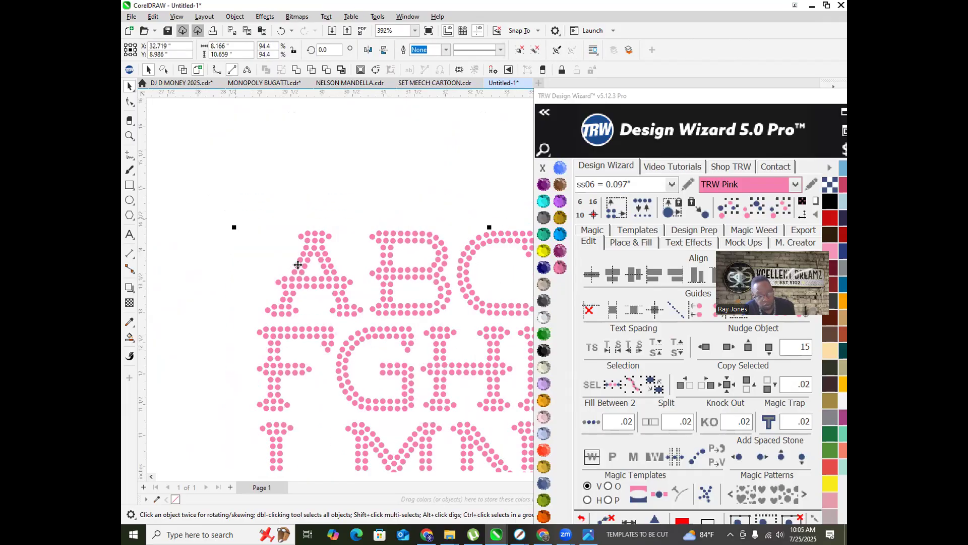
{"action": "right_click", "coordinate": [306, 259]}
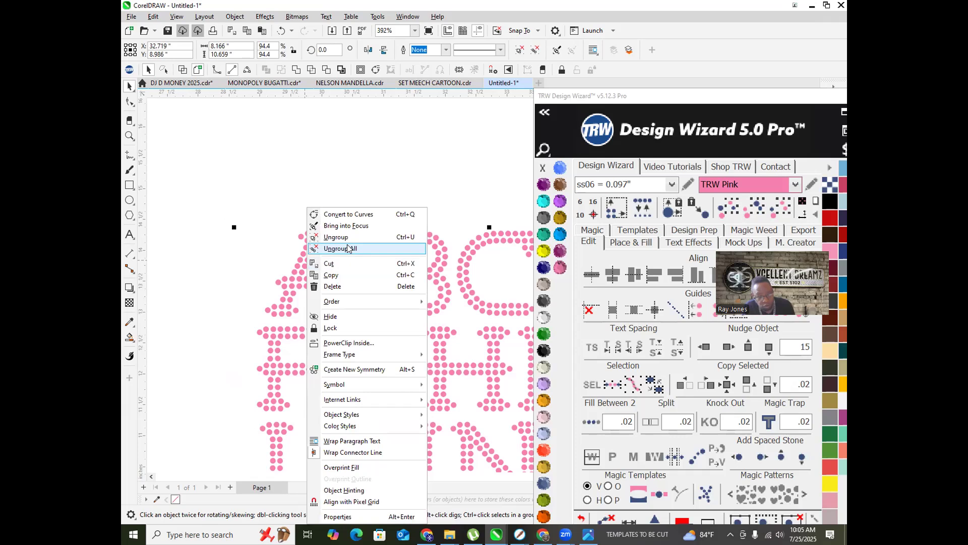
{"action": "left_click", "coordinate": [344, 248]}
{"action": "left_click", "coordinate": [643, 208]}
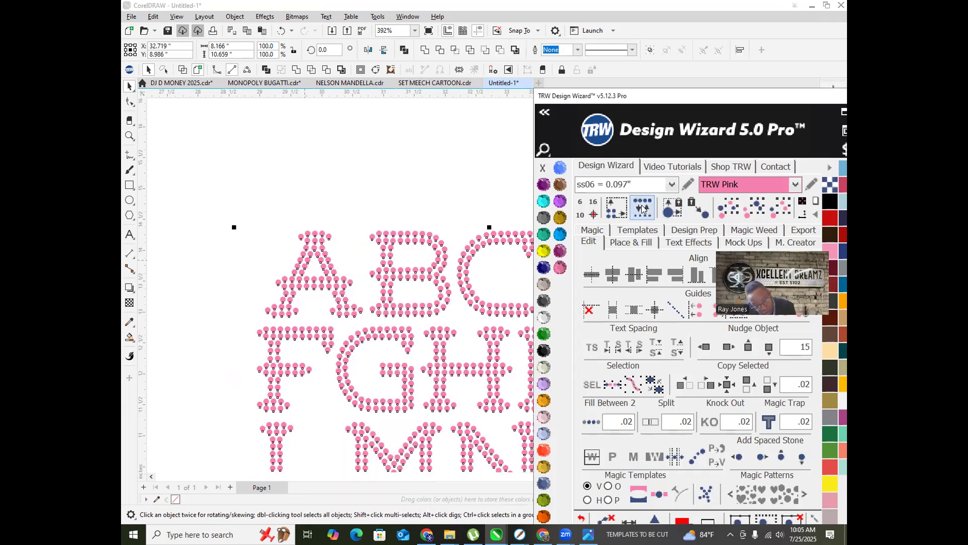
{"action": "scroll", "coordinate": [282, 252], "scroll_direction": "up", "scroll_amount": 5}
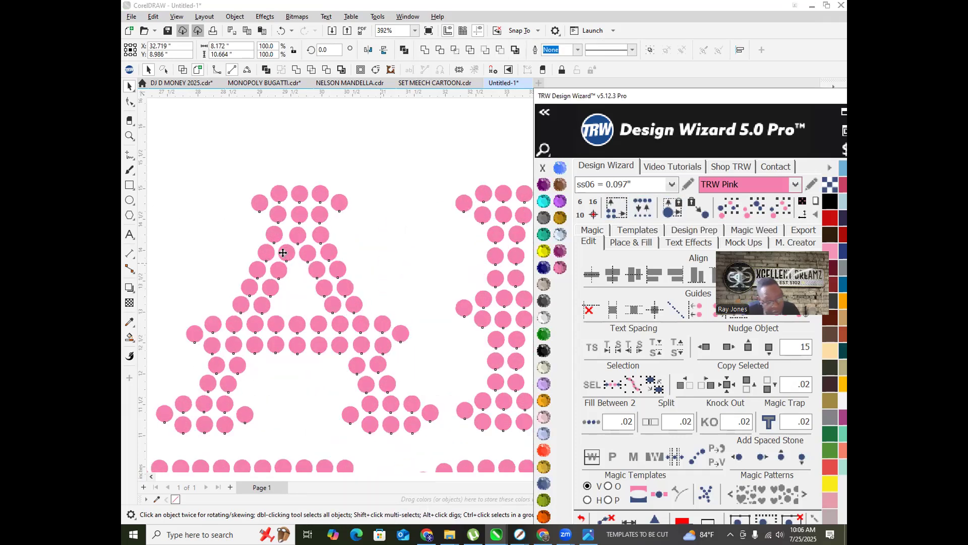
{"action": "scroll", "coordinate": [285, 252], "scroll_direction": "down", "scroll_amount": 10}
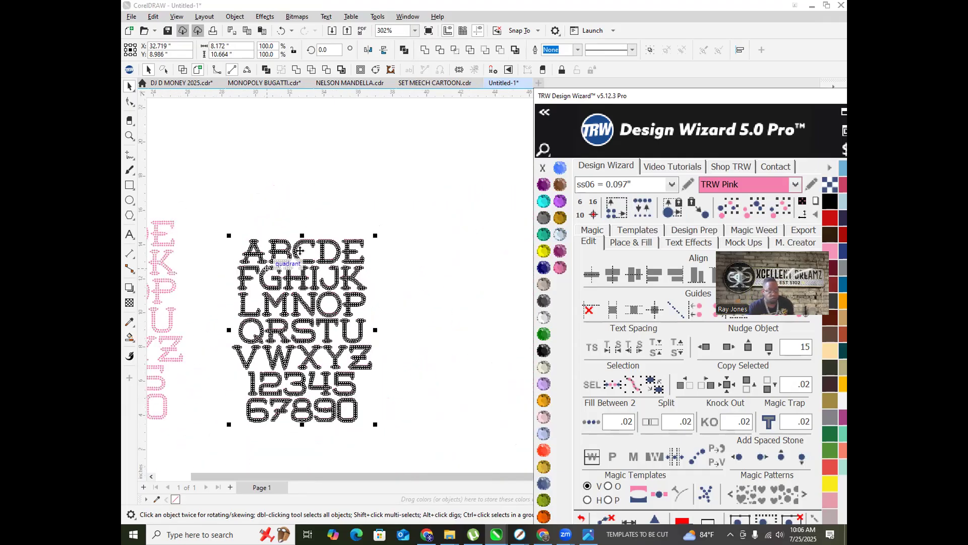
Step: Move the middle pink alphabet up and to the left
{"action": "left_click", "coordinate": [246, 329]}
{"action": "scroll", "coordinate": [310, 274], "scroll_direction": "down", "scroll_amount": 2}
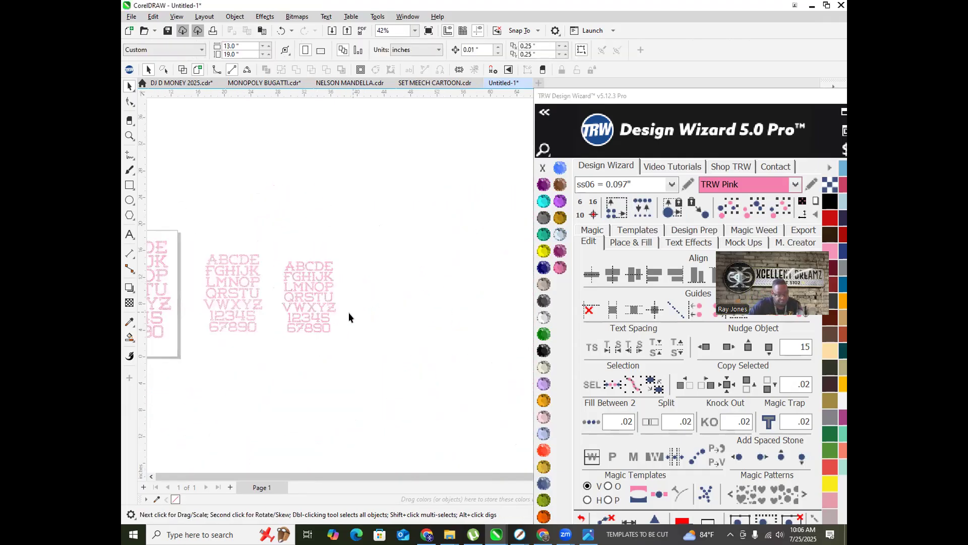
{"action": "scroll", "coordinate": [313, 328], "scroll_direction": "down", "scroll_amount": 2}
{"action": "scroll", "coordinate": [174, 324], "scroll_direction": "up", "scroll_amount": 2}
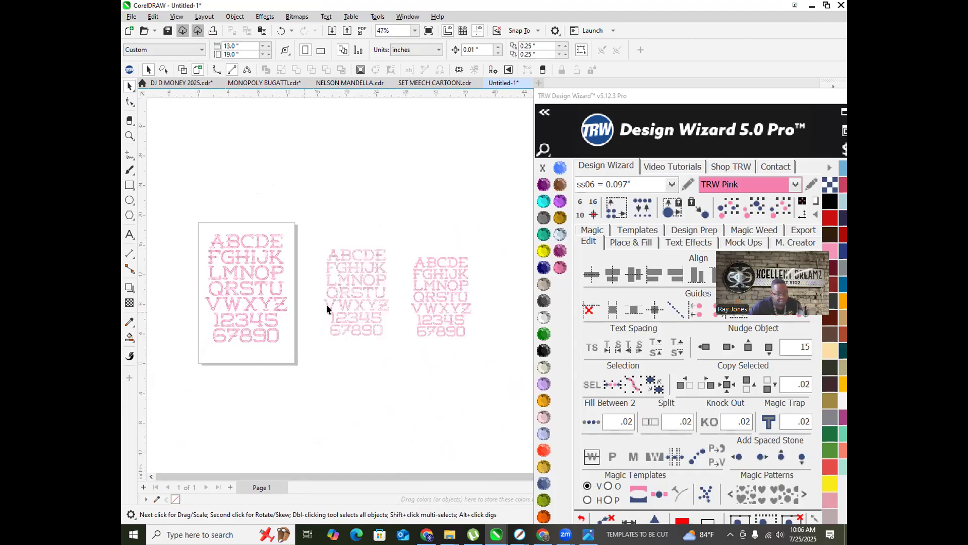
{"action": "left_click", "coordinate": [337, 270]}
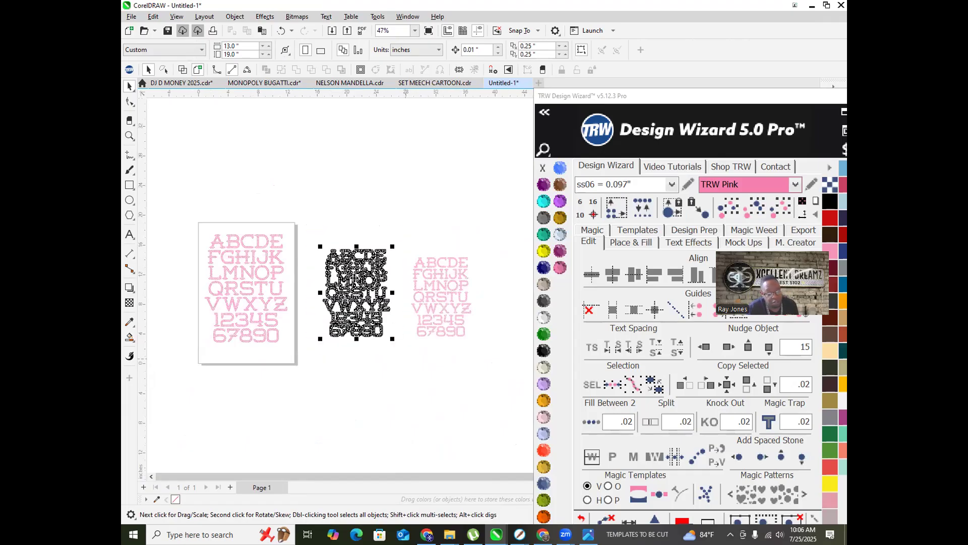
{"action": "left_click_drag", "start_coordinate": [335, 268], "coordinate": [327, 263]}
{"action": "scroll", "coordinate": [318, 239], "scroll_direction": "up", "scroll_amount": 5}
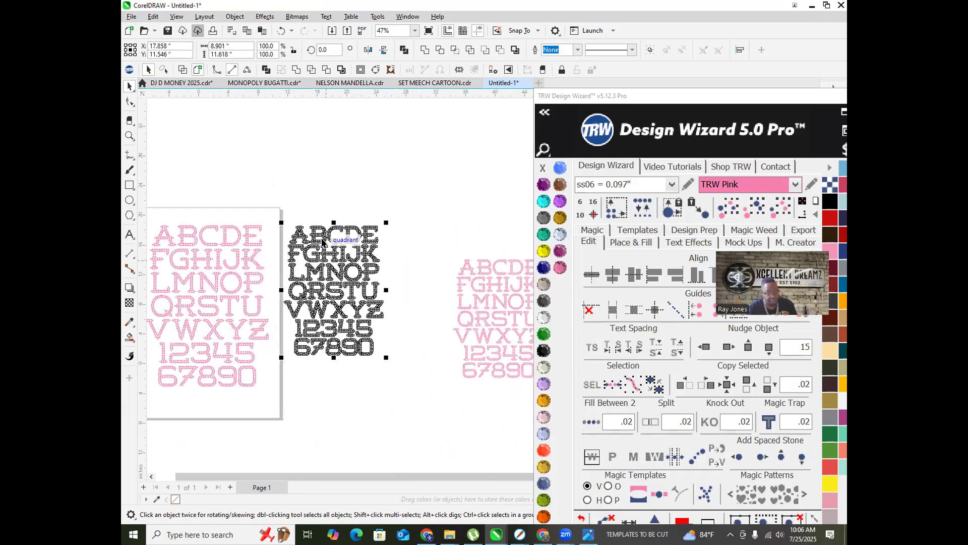
{"action": "left_click", "coordinate": [300, 203]}
Step: Move the right alphabet up beside the others, then switch to the ChatGPT chat
{"action": "scroll", "coordinate": [294, 244], "scroll_direction": "down", "scroll_amount": 5}
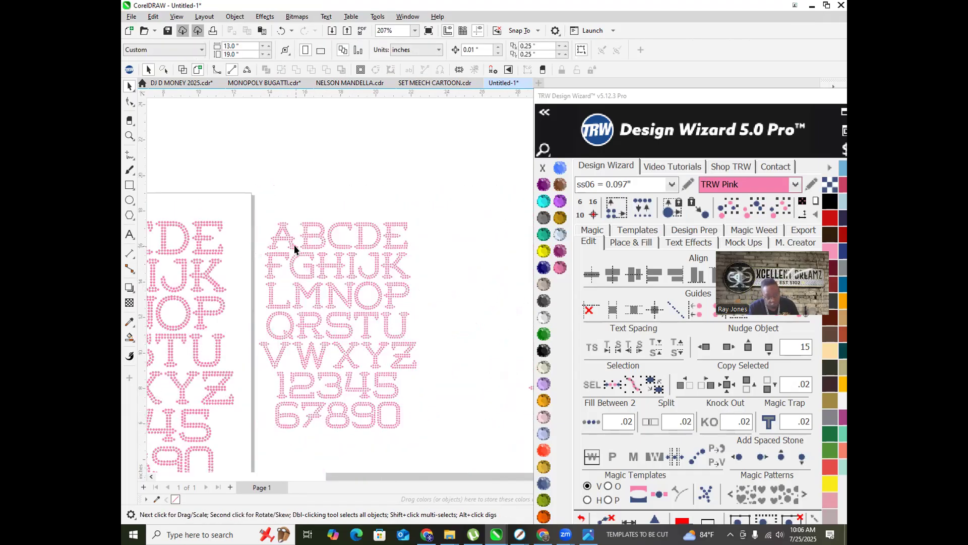
{"action": "left_click_drag", "start_coordinate": [566, 387], "coordinate": [566, 388]}
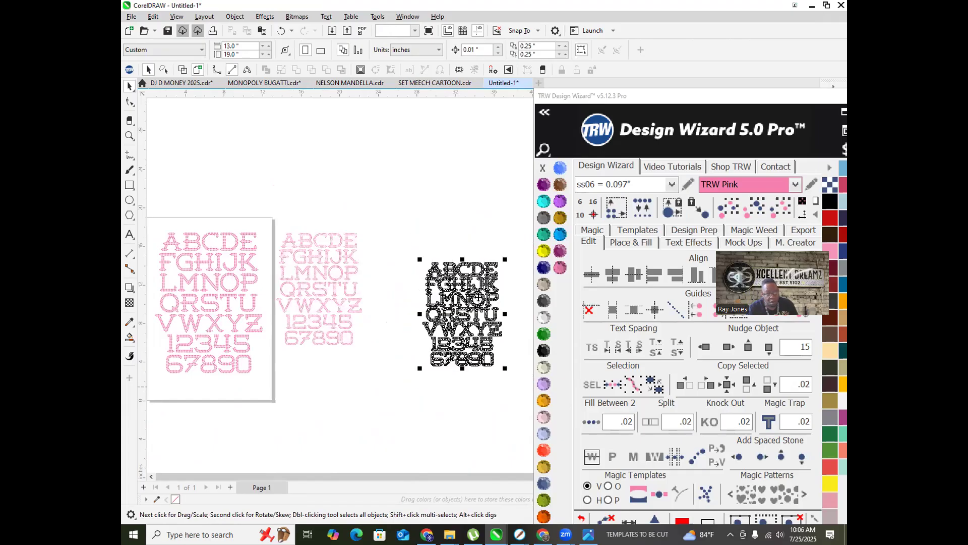
{"action": "left_click_drag", "start_coordinate": [436, 280], "coordinate": [397, 280]}
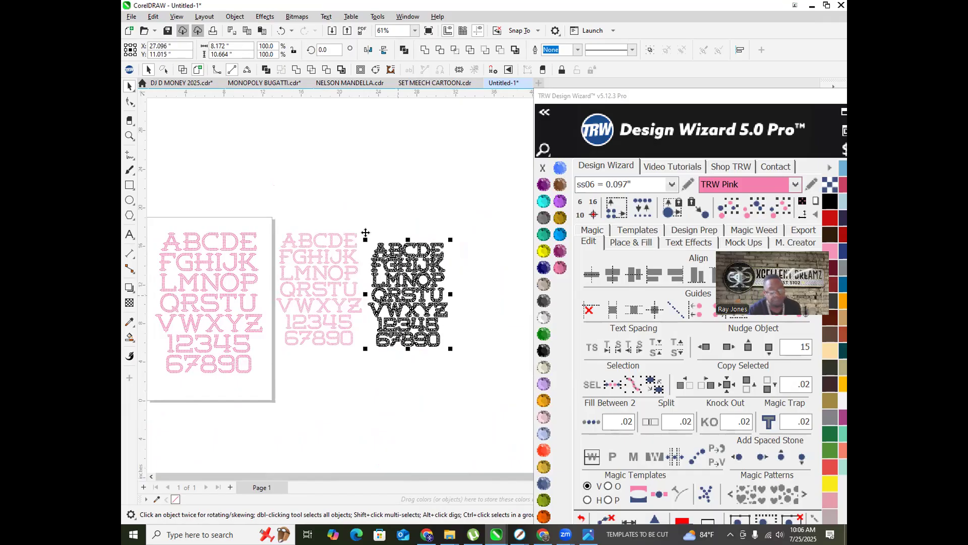
{"action": "scroll", "coordinate": [367, 227], "scroll_direction": "down", "scroll_amount": 1}
{"action": "left_click", "coordinate": [385, 199]}
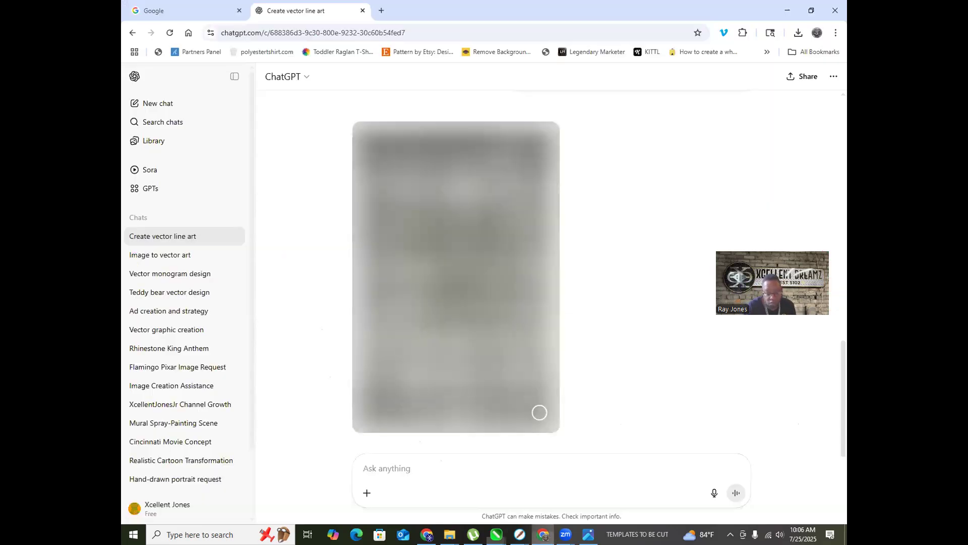
{"action": "left_click", "coordinate": [543, 534]}
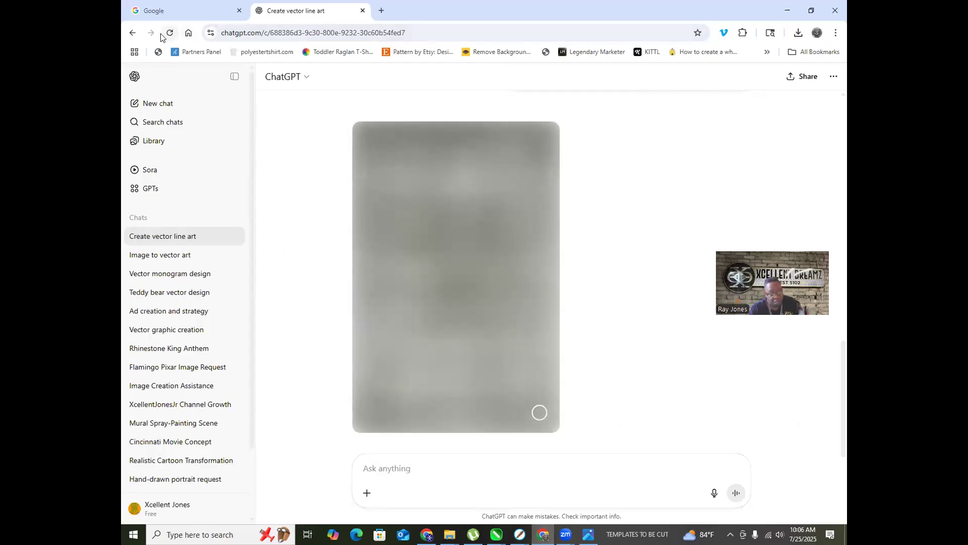
Step: Reload the Create vector line art chat so the Diamond Club line-art portrait finishes generating
{"action": "scroll", "coordinate": [431, 291], "scroll_direction": "up", "scroll_amount": 5}
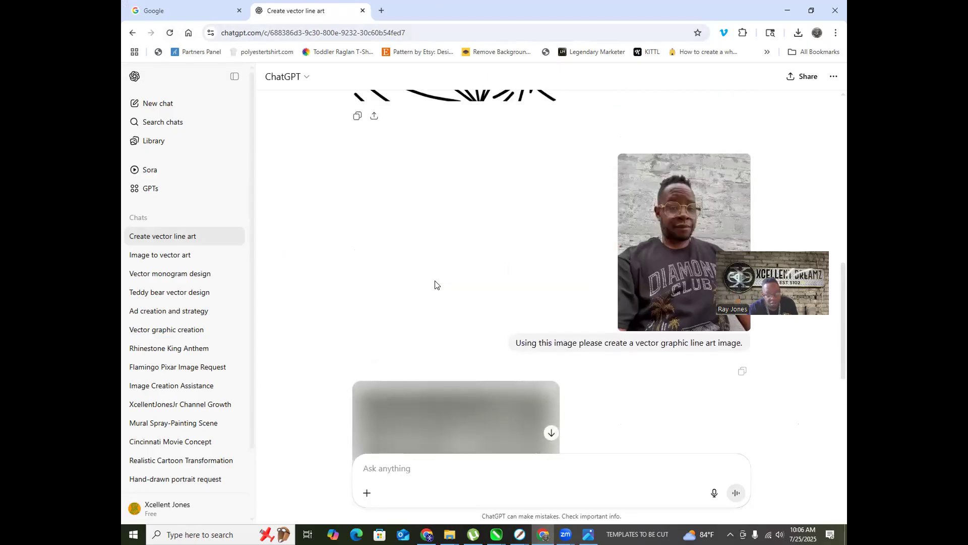
{"action": "scroll", "coordinate": [439, 280], "scroll_direction": "down", "scroll_amount": 5}
{"action": "left_click", "coordinate": [169, 32]}
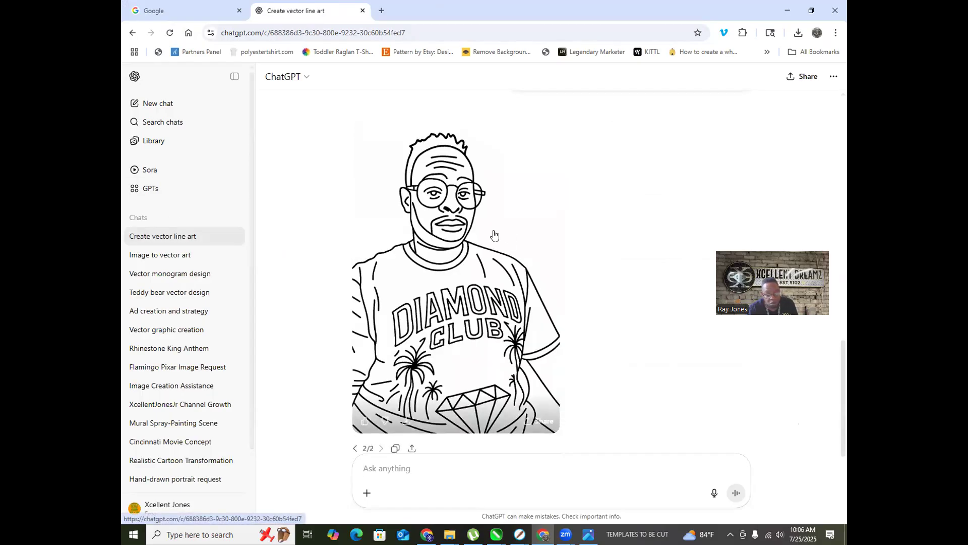
{"action": "scroll", "coordinate": [443, 233], "scroll_direction": "down", "scroll_amount": 1}
{"action": "scroll", "coordinate": [579, 315], "scroll_direction": "up", "scroll_amount": 10}
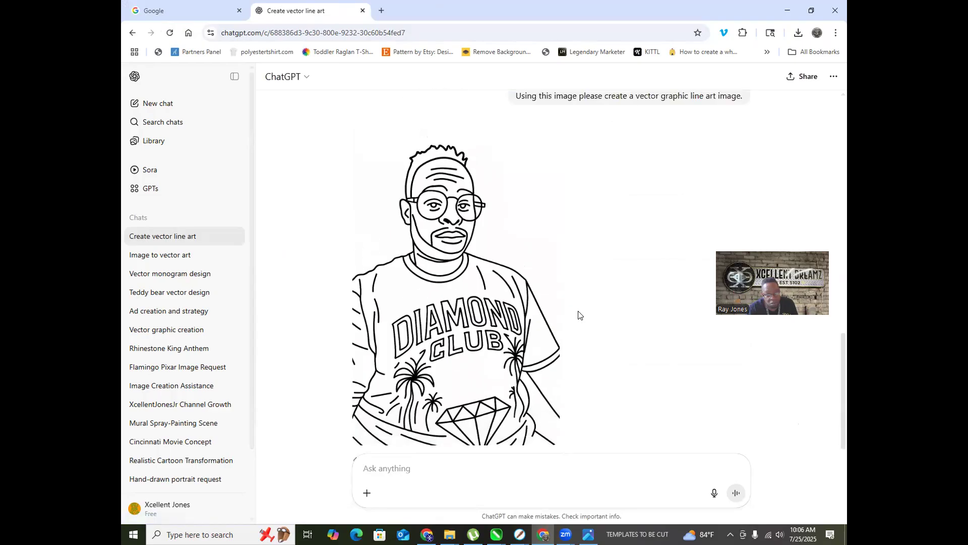
{"action": "scroll", "coordinate": [579, 315], "scroll_direction": "down", "scroll_amount": 6}
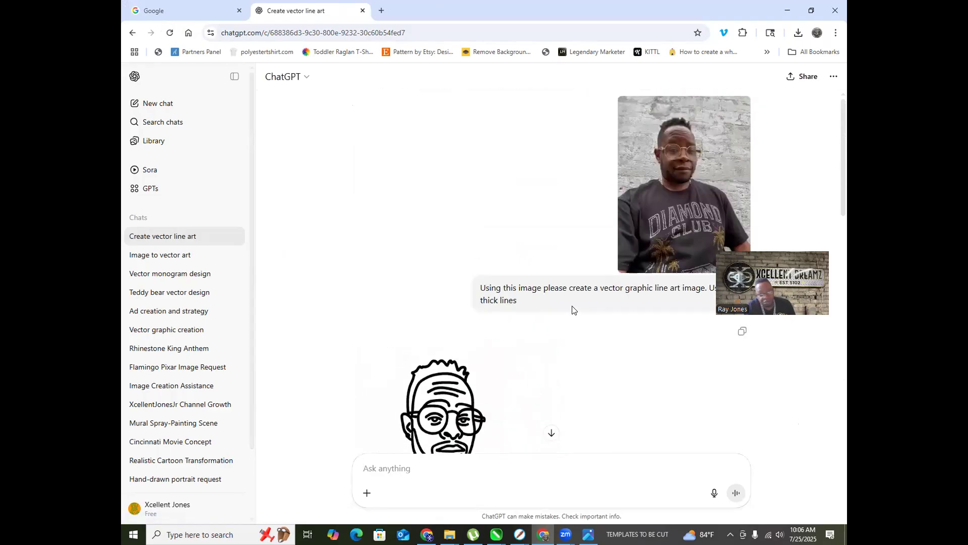
{"action": "scroll", "coordinate": [570, 306], "scroll_direction": "up", "scroll_amount": 10}
{"action": "scroll", "coordinate": [562, 306], "scroll_direction": "down", "scroll_amount": 4}
{"action": "scroll", "coordinate": [557, 308], "scroll_direction": "up", "scroll_amount": 1}
{"action": "scroll", "coordinate": [557, 307], "scroll_direction": "up", "scroll_amount": 1}
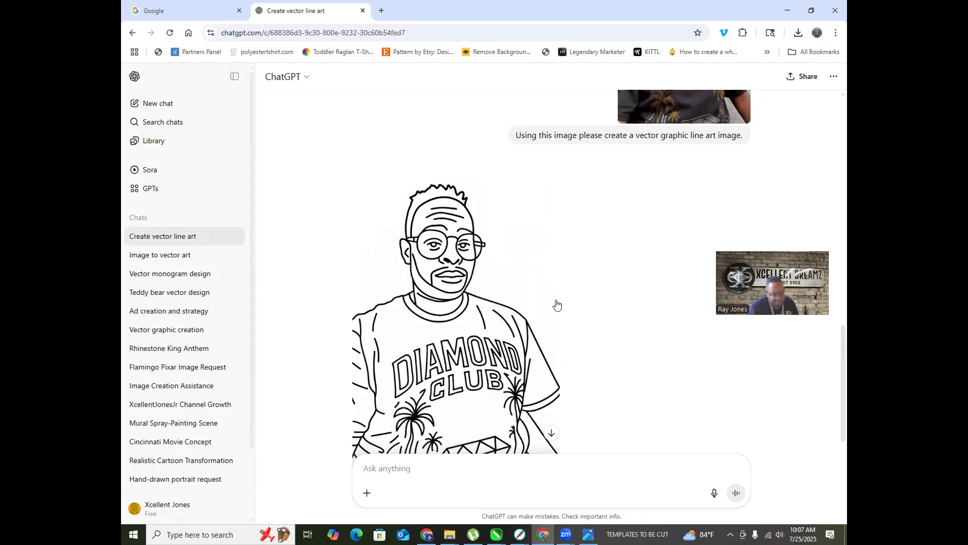
{"action": "scroll", "coordinate": [450, 251], "scroll_direction": "down", "scroll_amount": 2}
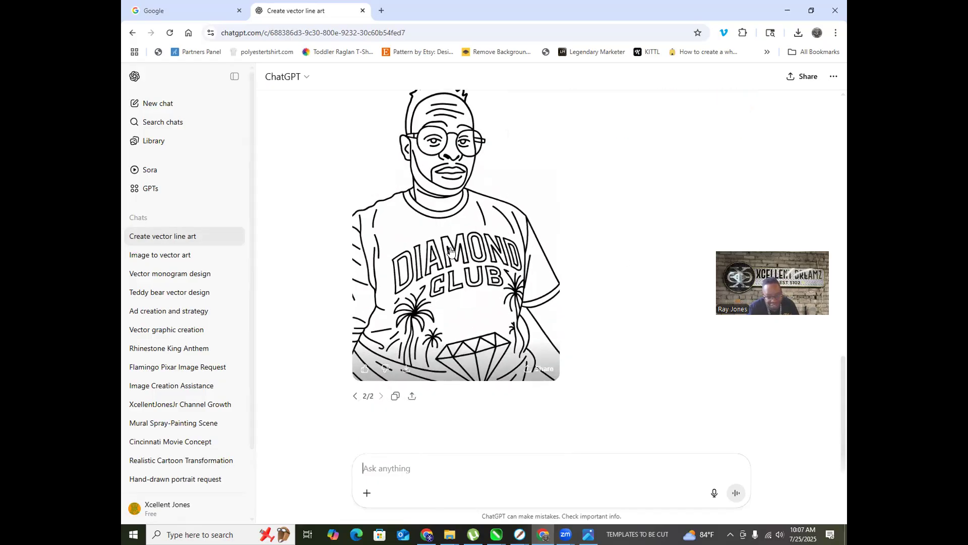
Step: Download the Diamond Club line-art image as a 1,015 KB PNG and go to the Image to vector art chat
{"action": "right_click", "coordinate": [485, 201]}
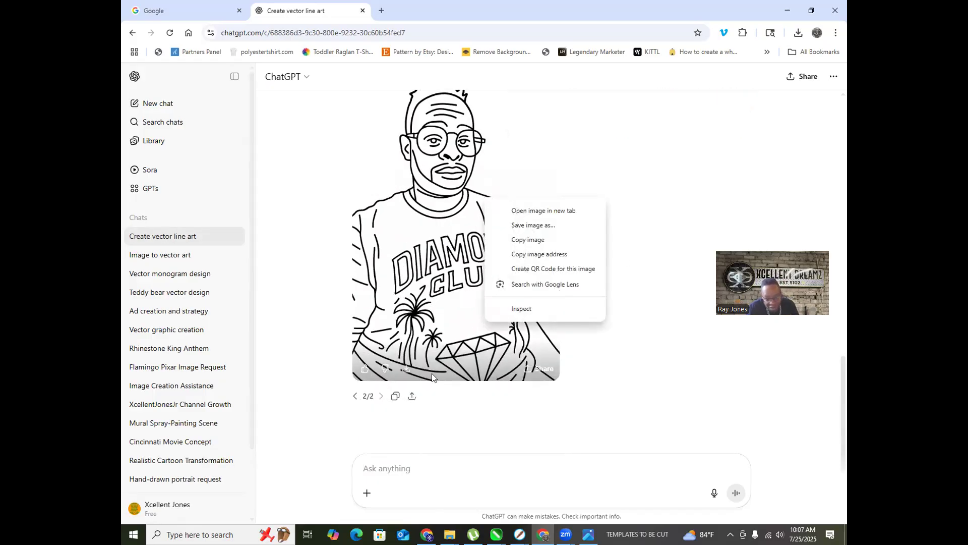
{"action": "left_click", "coordinate": [406, 368]}
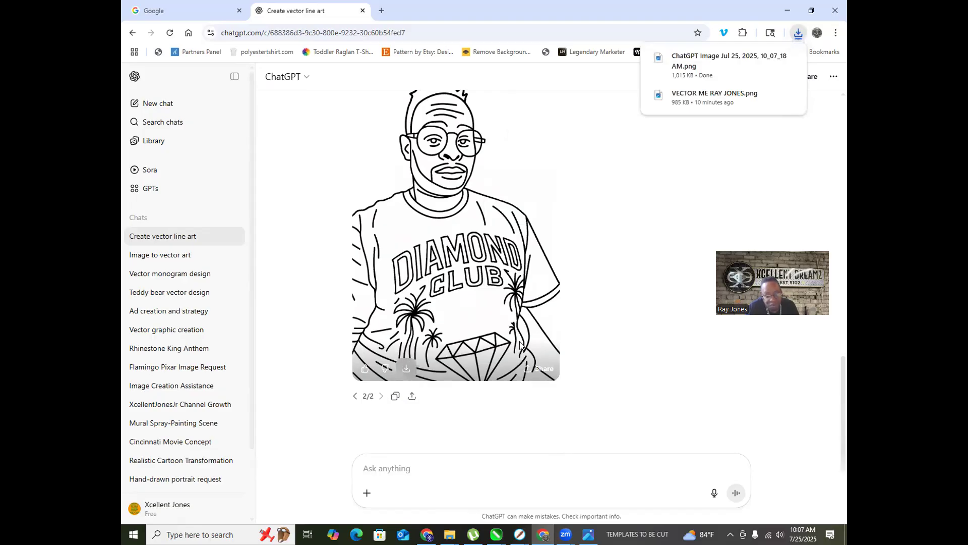
{"action": "scroll", "coordinate": [520, 345], "scroll_direction": "up", "scroll_amount": 5}
{"action": "scroll", "coordinate": [688, 263], "scroll_direction": "down", "scroll_amount": 5}
{"action": "scroll", "coordinate": [655, 263], "scroll_direction": "up", "scroll_amount": 4}
{"action": "scroll", "coordinate": [577, 274], "scroll_direction": "down", "scroll_amount": 1}
{"action": "scroll", "coordinate": [575, 270], "scroll_direction": "down", "scroll_amount": 10}
{"action": "scroll", "coordinate": [569, 262], "scroll_direction": "down", "scroll_amount": 3}
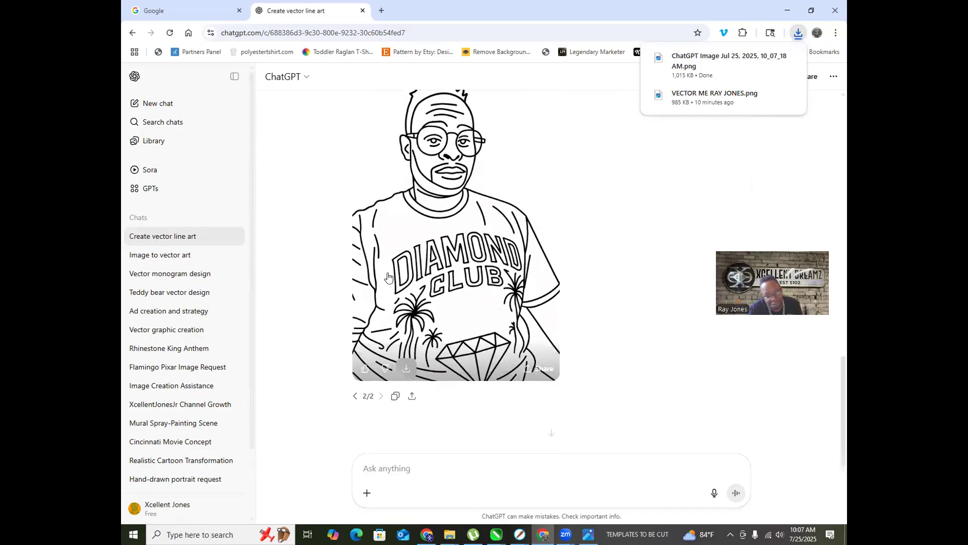
{"action": "left_click", "coordinate": [158, 260]}
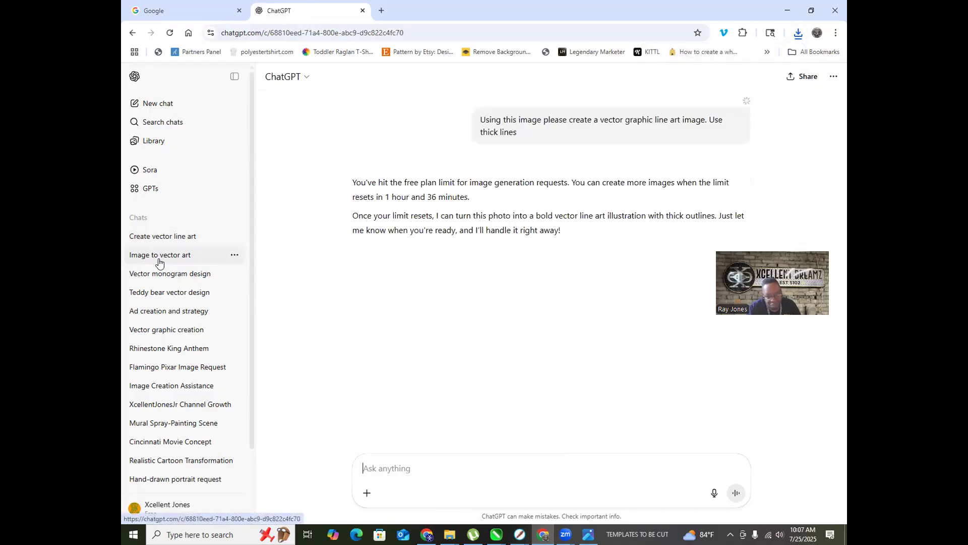
Step: Open the Teddy bear vector design chat and view its uploaded T-shirt photo enlarged
{"action": "left_click", "coordinate": [169, 283]}
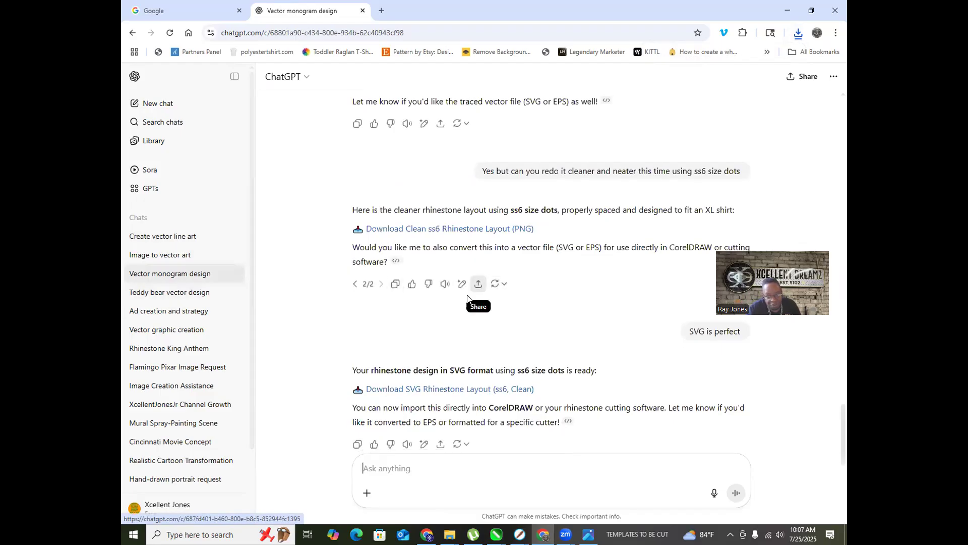
{"action": "left_click", "coordinate": [179, 298]}
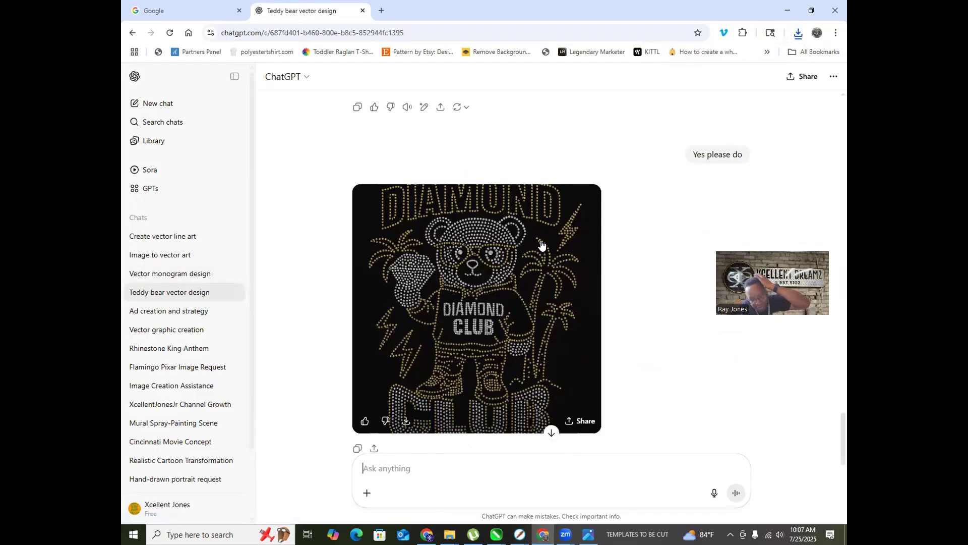
{"action": "scroll", "coordinate": [600, 277], "scroll_direction": "up", "scroll_amount": 15}
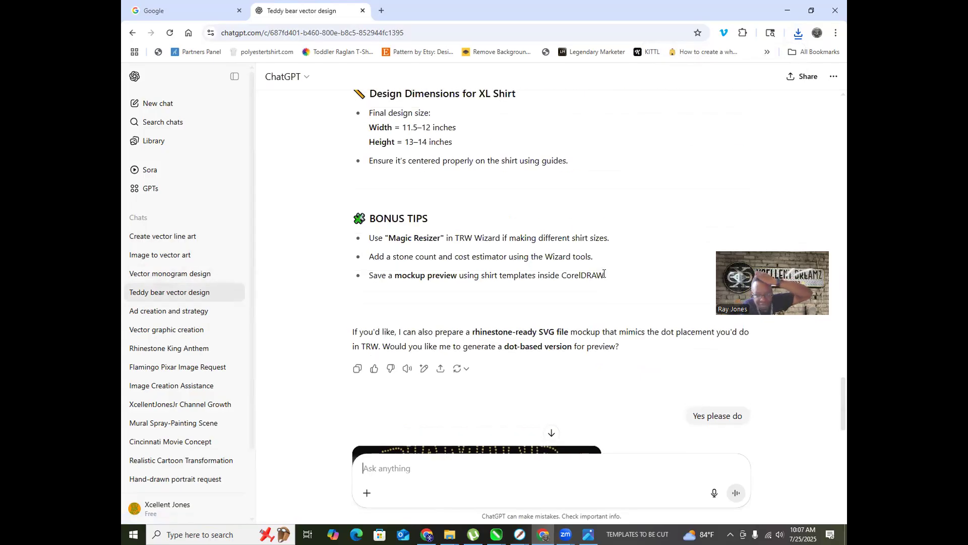
{"action": "scroll", "coordinate": [599, 275], "scroll_direction": "up", "scroll_amount": 15}
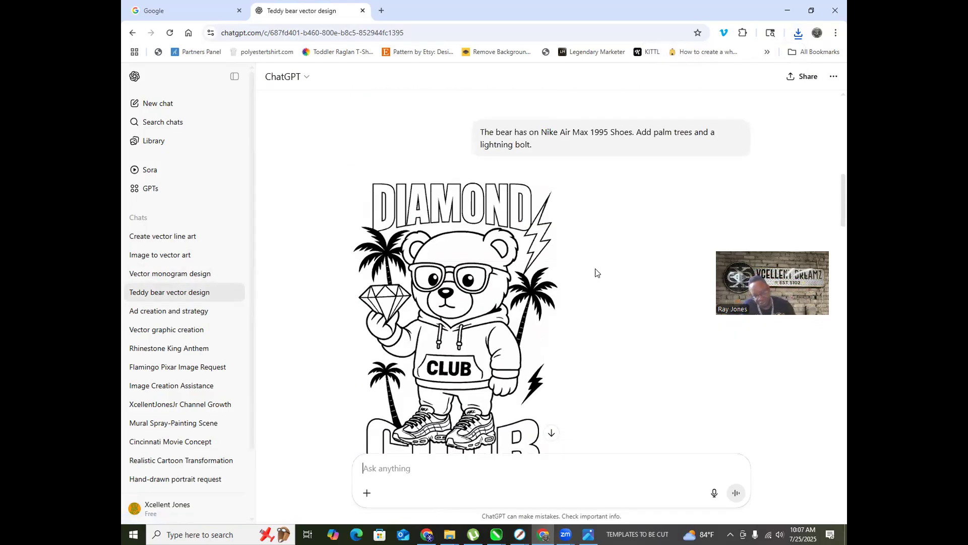
{"action": "scroll", "coordinate": [567, 282], "scroll_direction": "up", "scroll_amount": 6}
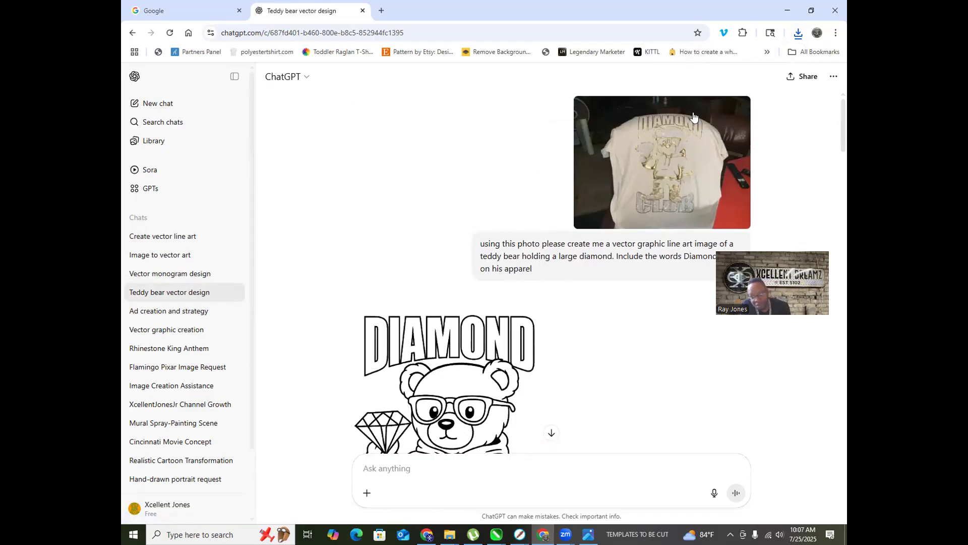
{"action": "left_click", "coordinate": [660, 135]}
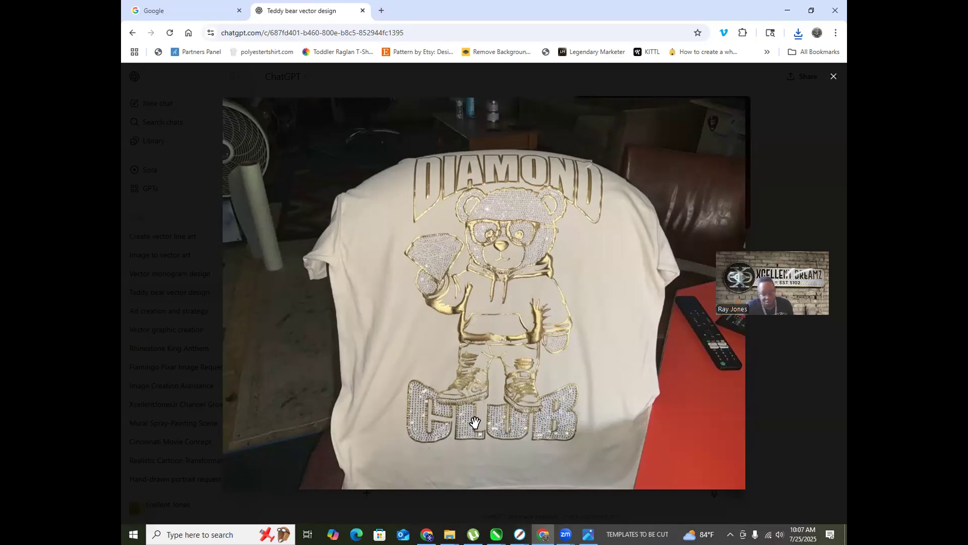
{"action": "left_click", "coordinate": [159, 173]}
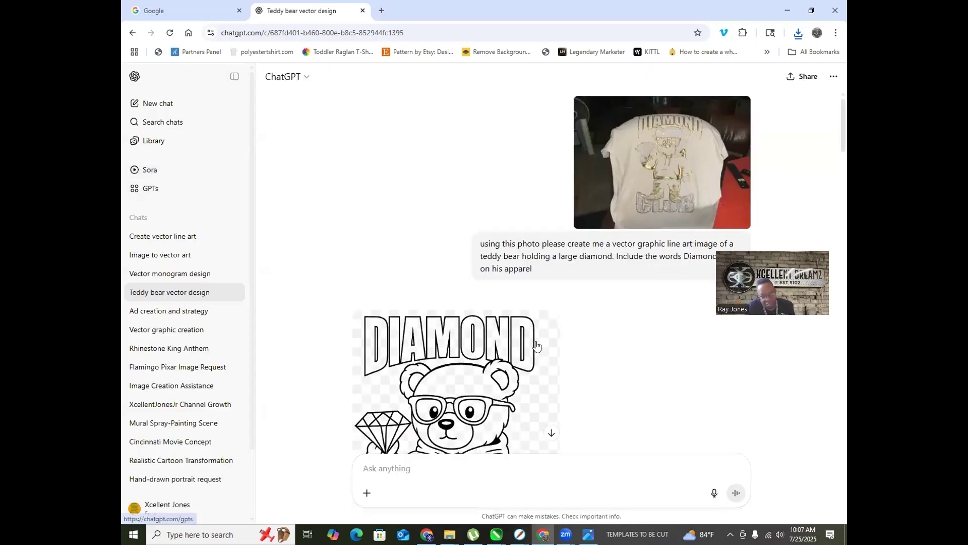
{"action": "scroll", "coordinate": [442, 277], "scroll_direction": "down", "scroll_amount": 3}
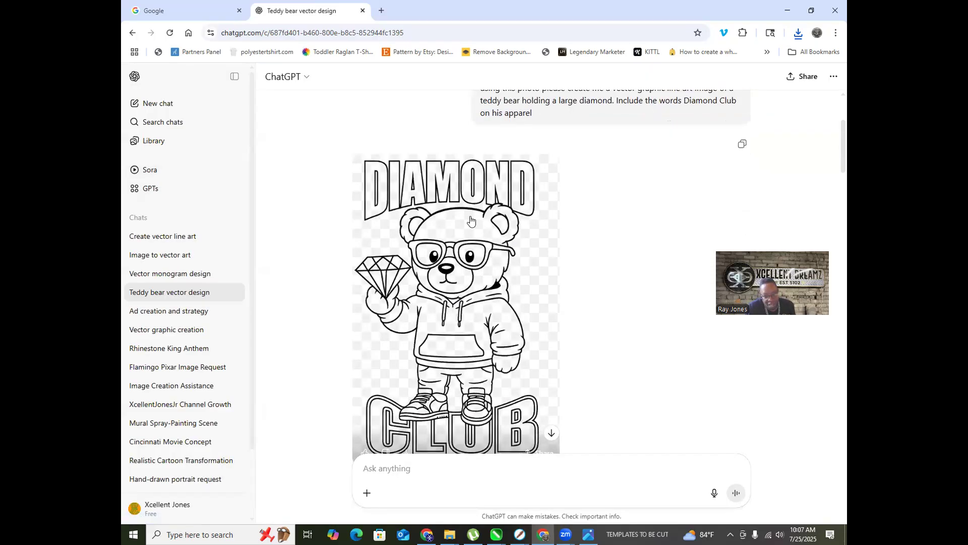
{"action": "scroll", "coordinate": [549, 216], "scroll_direction": "up", "scroll_amount": 3}
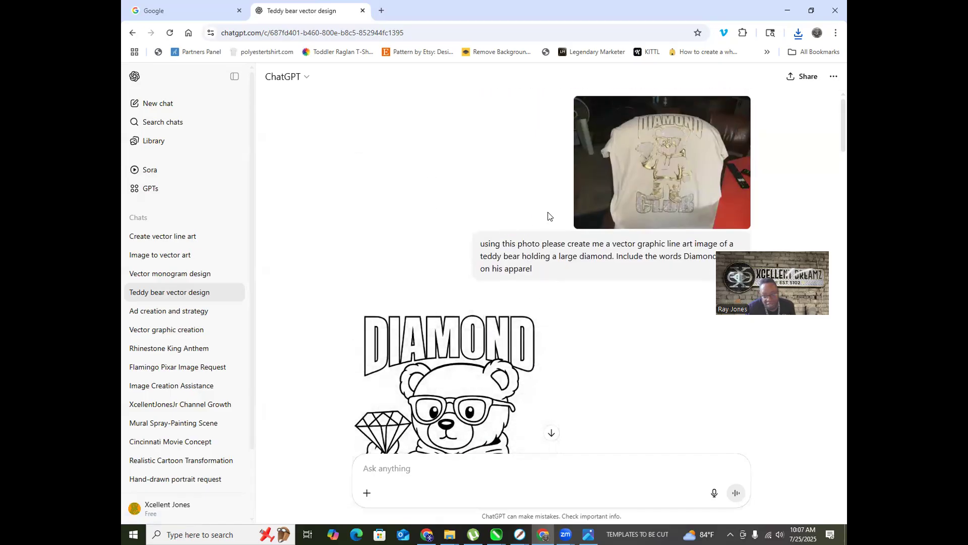
{"action": "left_click", "coordinate": [662, 188]}
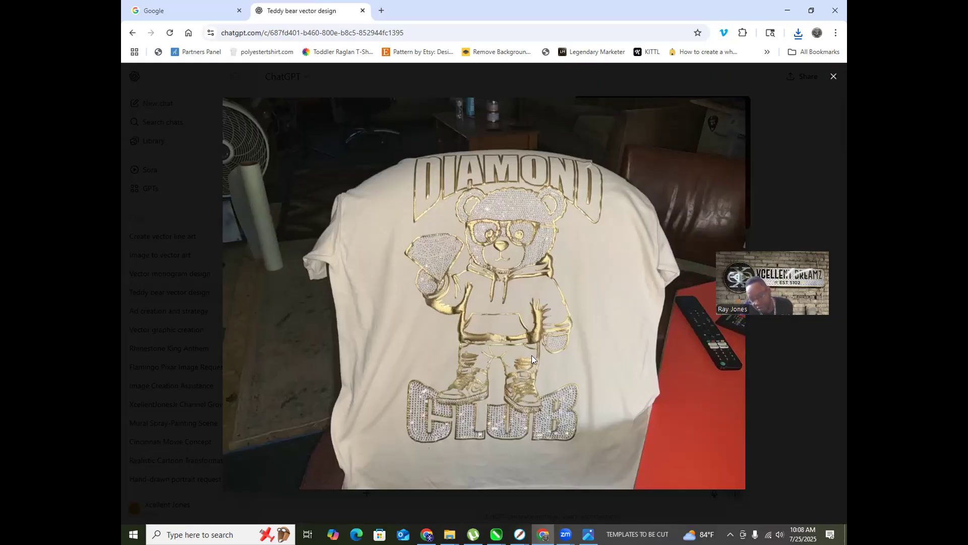
{"action": "left_click", "coordinate": [173, 207]}
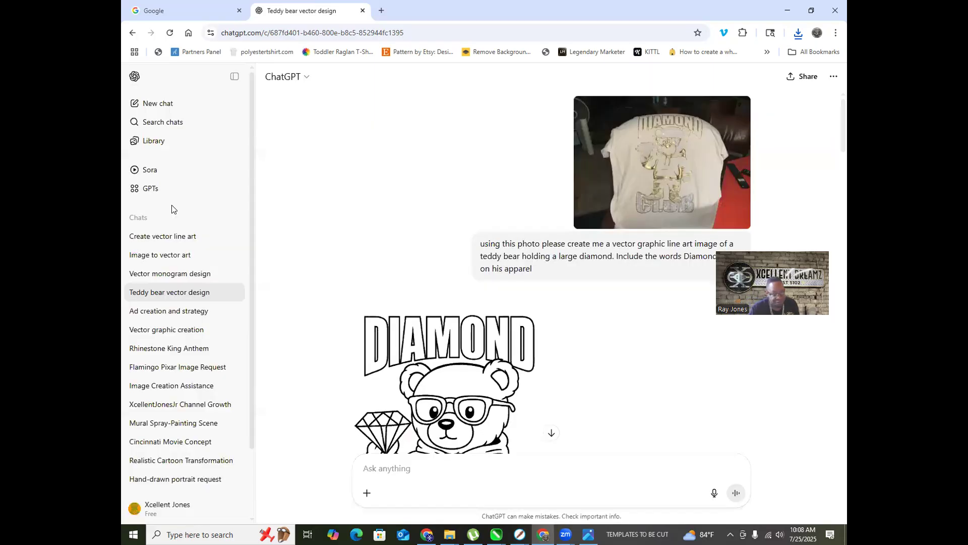
Step: Scroll through the step-by-step instructions down to the gold Diamond Club teddy bear rhinestone preview
{"action": "scroll", "coordinate": [490, 286], "scroll_direction": "down", "scroll_amount": 5}
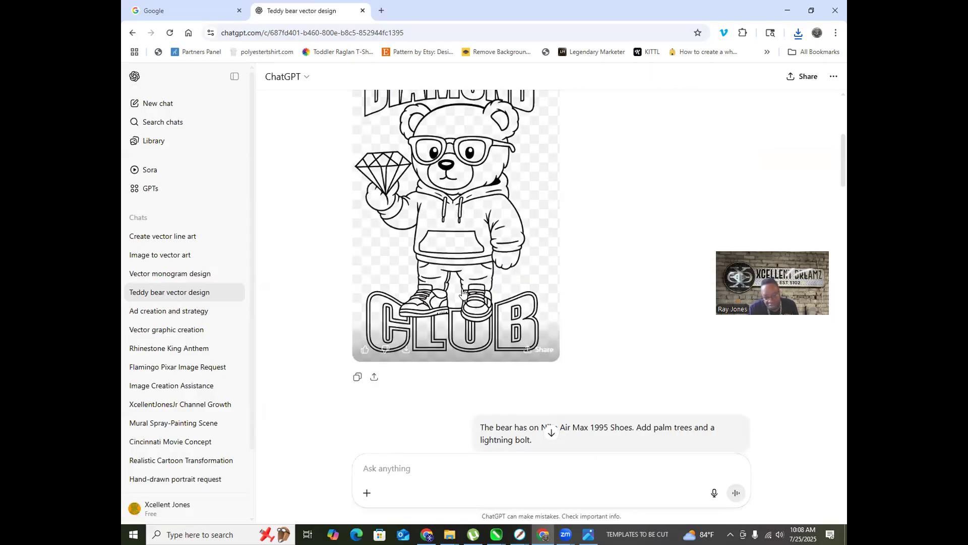
{"action": "scroll", "coordinate": [450, 312], "scroll_direction": "down", "scroll_amount": 4}
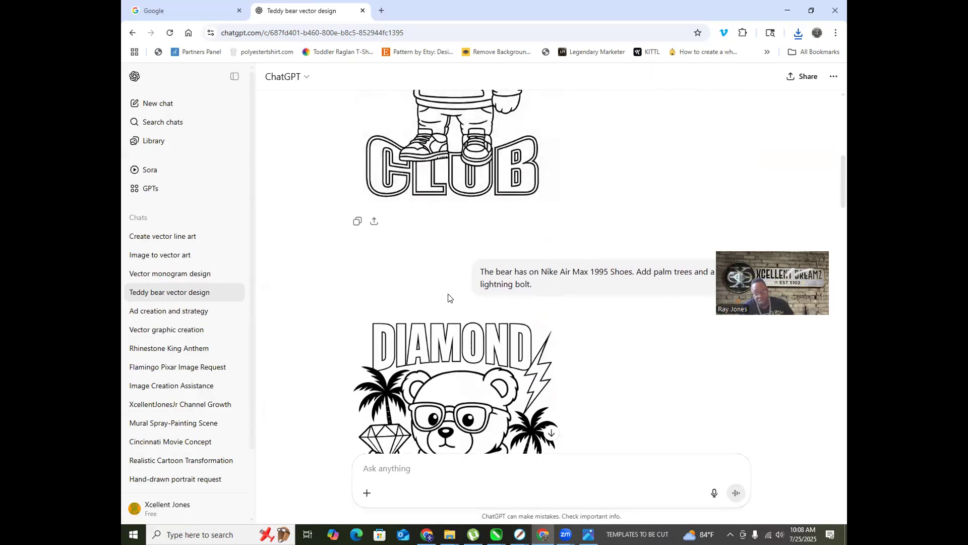
{"action": "scroll", "coordinate": [579, 215], "scroll_direction": "down", "scroll_amount": 3}
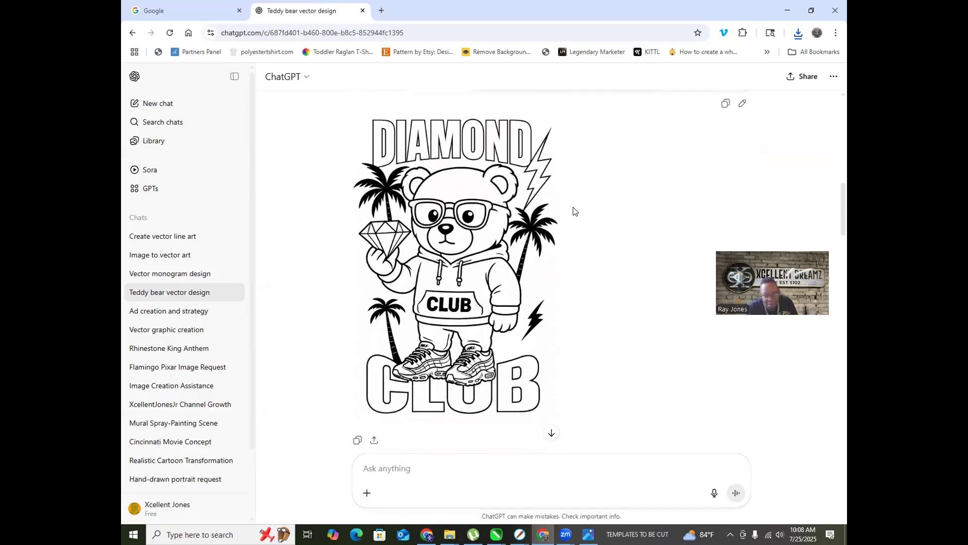
{"action": "scroll", "coordinate": [605, 196], "scroll_direction": "up", "scroll_amount": 2}
{"action": "scroll", "coordinate": [665, 176], "scroll_direction": "down", "scroll_amount": 1}
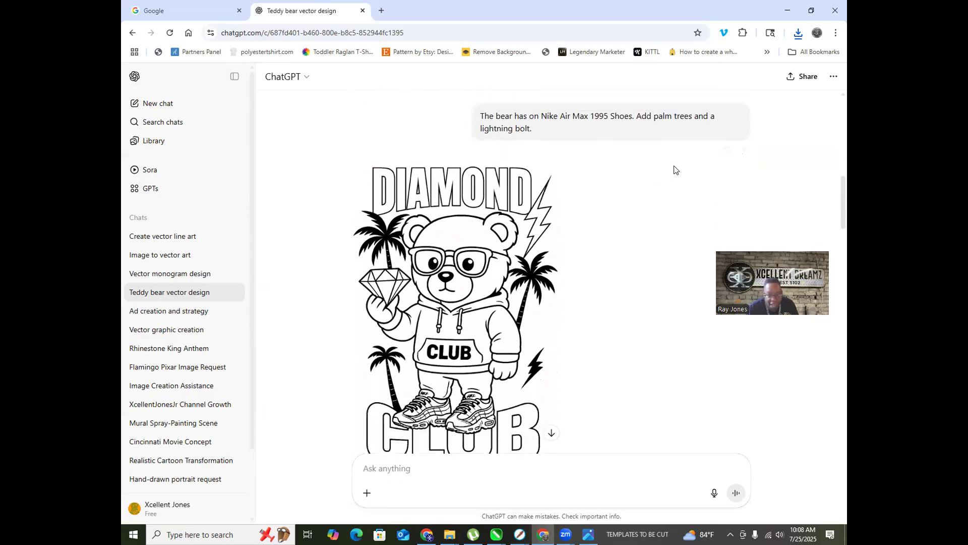
{"action": "scroll", "coordinate": [585, 179], "scroll_direction": "down", "scroll_amount": 1}
{"action": "scroll", "coordinate": [575, 187], "scroll_direction": "up", "scroll_amount": 5}
{"action": "scroll", "coordinate": [544, 196], "scroll_direction": "down", "scroll_amount": 4}
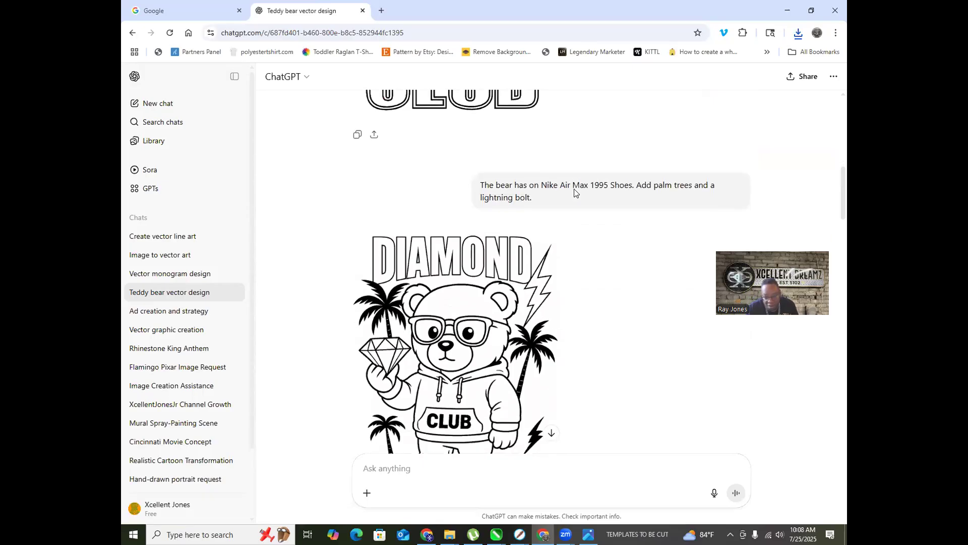
{"action": "scroll", "coordinate": [511, 205], "scroll_direction": "down", "scroll_amount": 2}
{"action": "scroll", "coordinate": [510, 212], "scroll_direction": "down", "scroll_amount": 3}
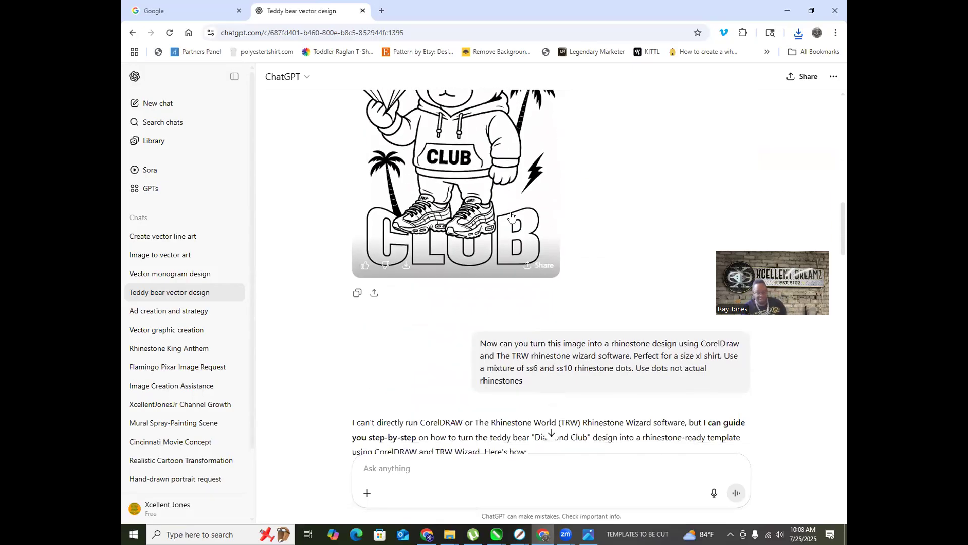
{"action": "scroll", "coordinate": [510, 217], "scroll_direction": "down", "scroll_amount": 7}
{"action": "scroll", "coordinate": [511, 222], "scroll_direction": "up", "scroll_amount": 9}
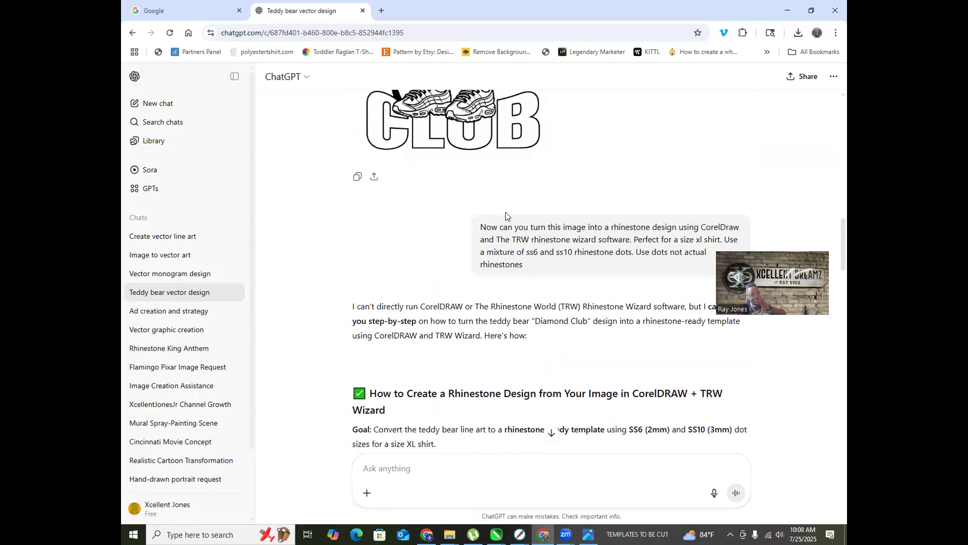
{"action": "scroll", "coordinate": [510, 221], "scroll_direction": "down", "scroll_amount": 4}
{"action": "scroll", "coordinate": [499, 224], "scroll_direction": "up", "scroll_amount": 6}
{"action": "scroll", "coordinate": [497, 247], "scroll_direction": "down", "scroll_amount": 2}
{"action": "scroll", "coordinate": [496, 247], "scroll_direction": "down", "scroll_amount": 5}
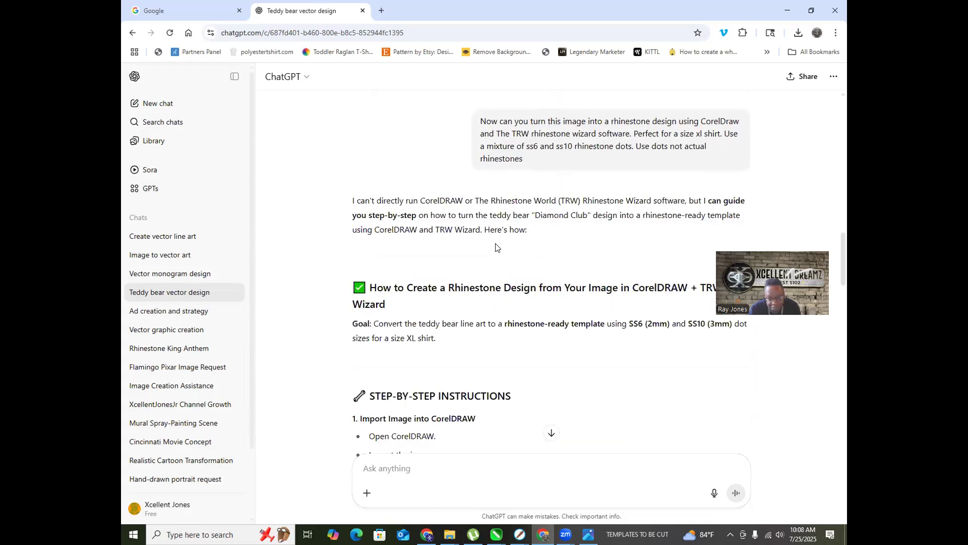
{"action": "scroll", "coordinate": [504, 245], "scroll_direction": "down", "scroll_amount": 6}
{"action": "scroll", "coordinate": [486, 193], "scroll_direction": "down", "scroll_amount": 10}
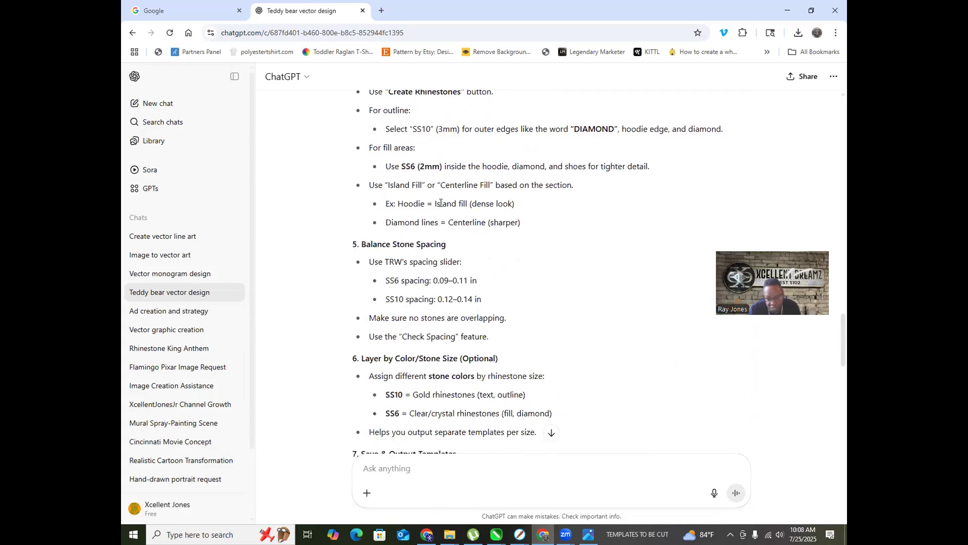
{"action": "scroll", "coordinate": [424, 207], "scroll_direction": "down", "scroll_amount": 8}
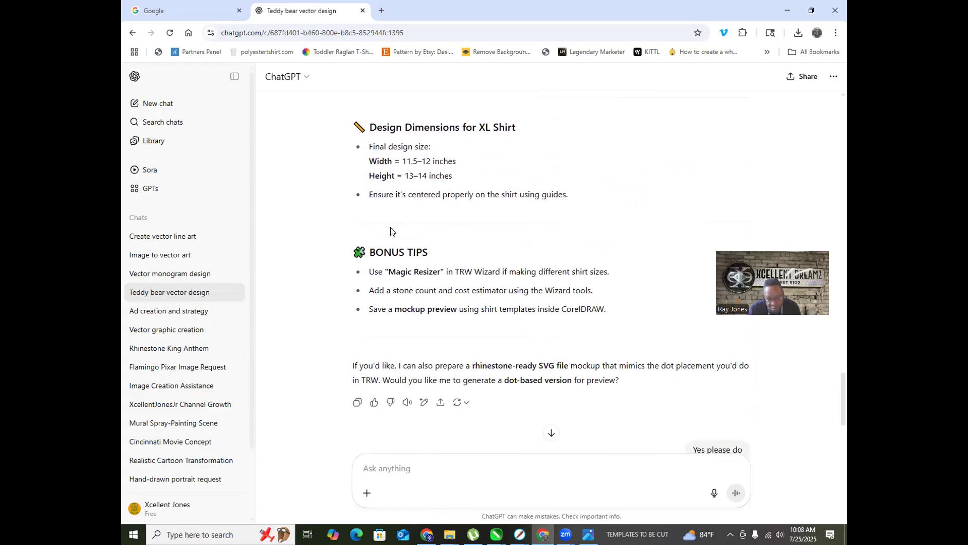
{"action": "scroll", "coordinate": [442, 252], "scroll_direction": "down", "scroll_amount": 3}
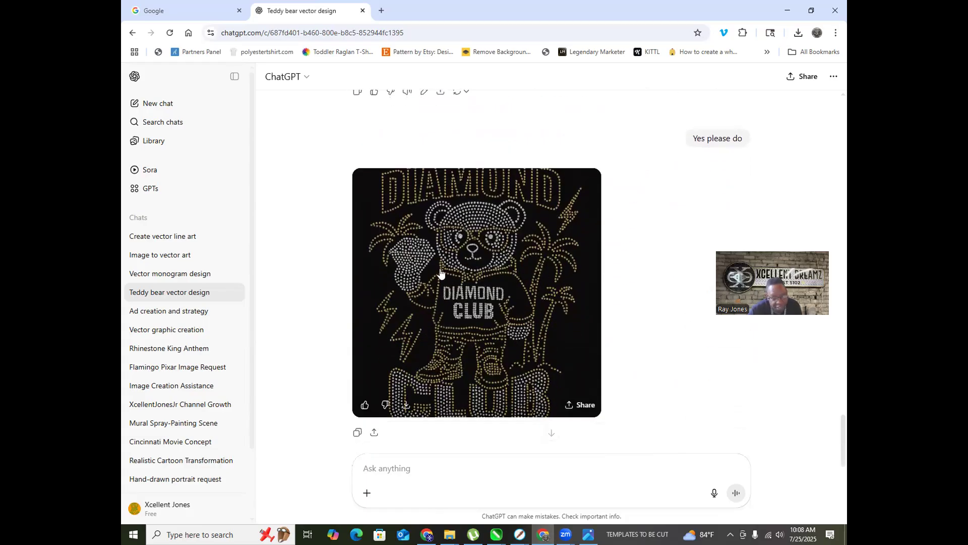
Step: Save the full-size Diamond Club bear image to IMAGES as a PNG whose name starts with 'DC BEAR DESIGN'
{"action": "left_click", "coordinate": [487, 302]}
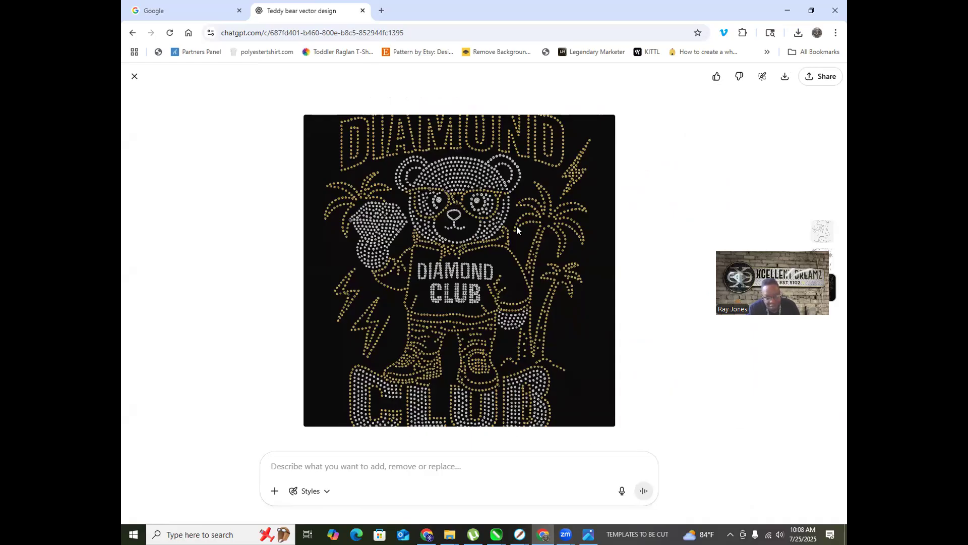
{"action": "right_click", "coordinate": [479, 231]}
{"action": "left_click", "coordinate": [529, 261]}
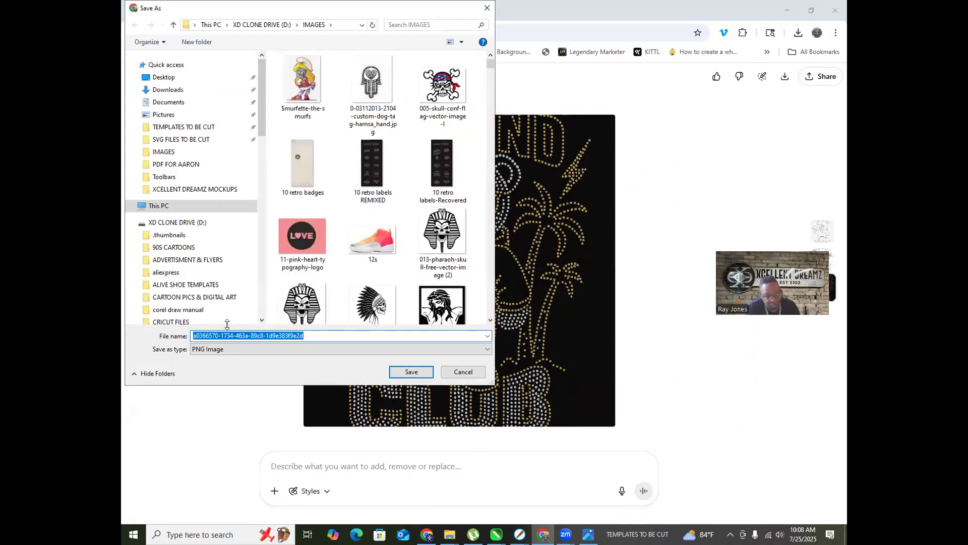
{"action": "key", "text": "Home"}
{"action": "type", "text": "DC BEAR D"}
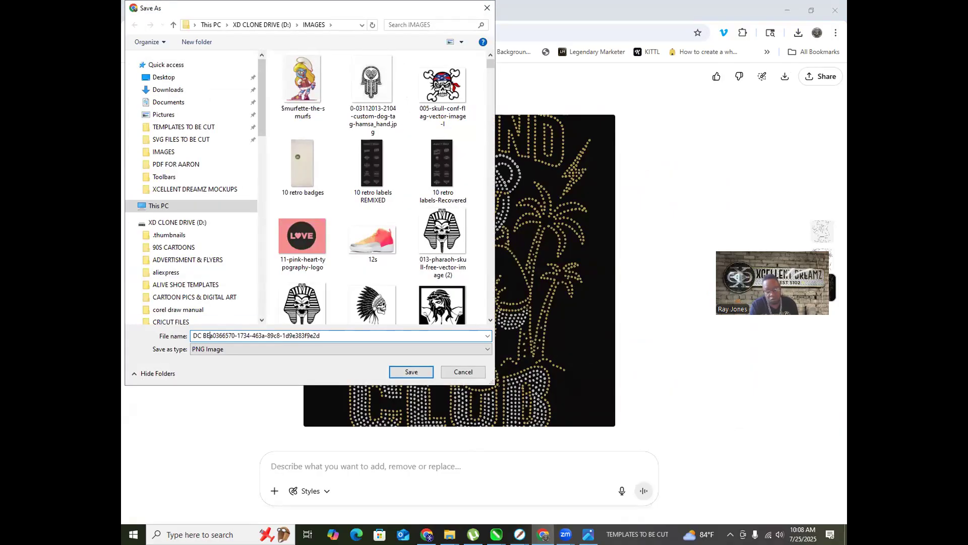
{"action": "type", "text": "ESIGN"}
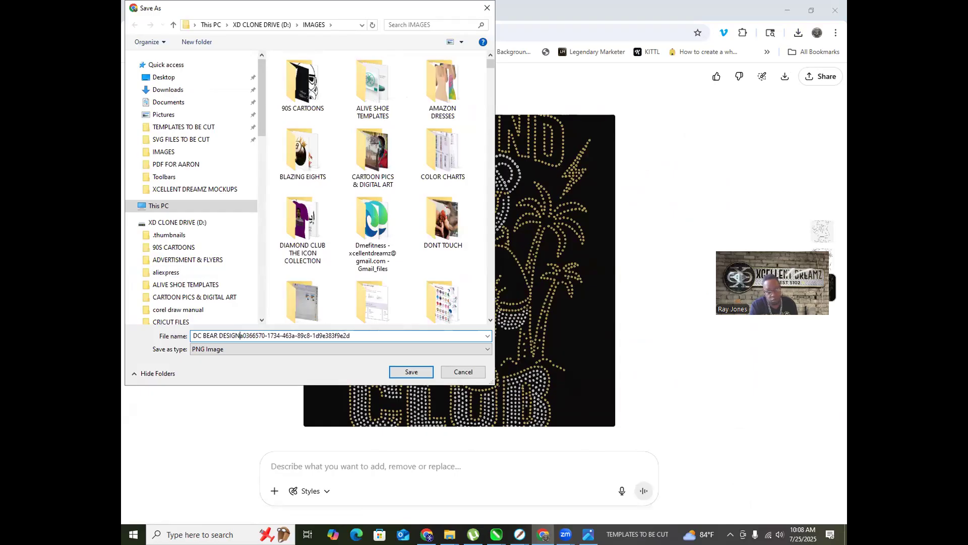
{"action": "key", "text": "Return"}
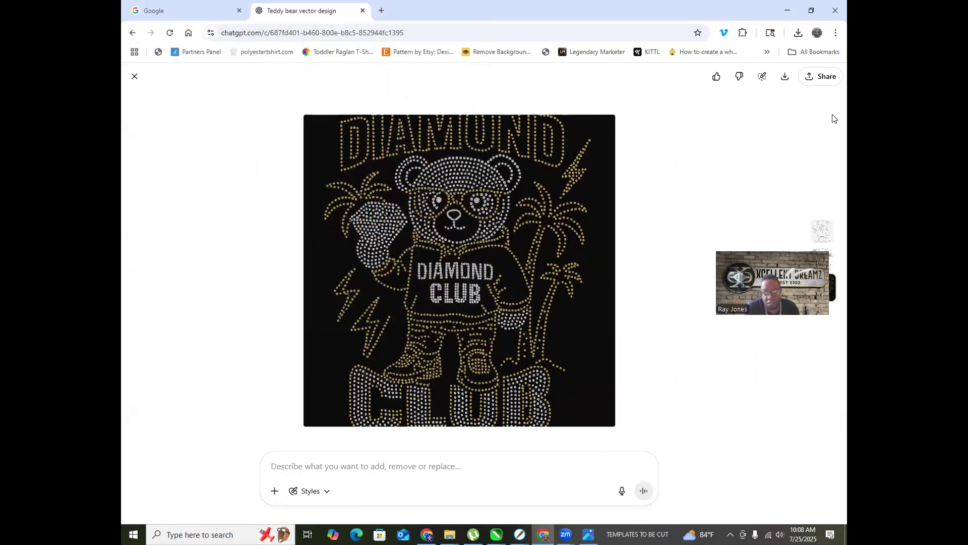
{"action": "left_click", "coordinate": [811, 10]}
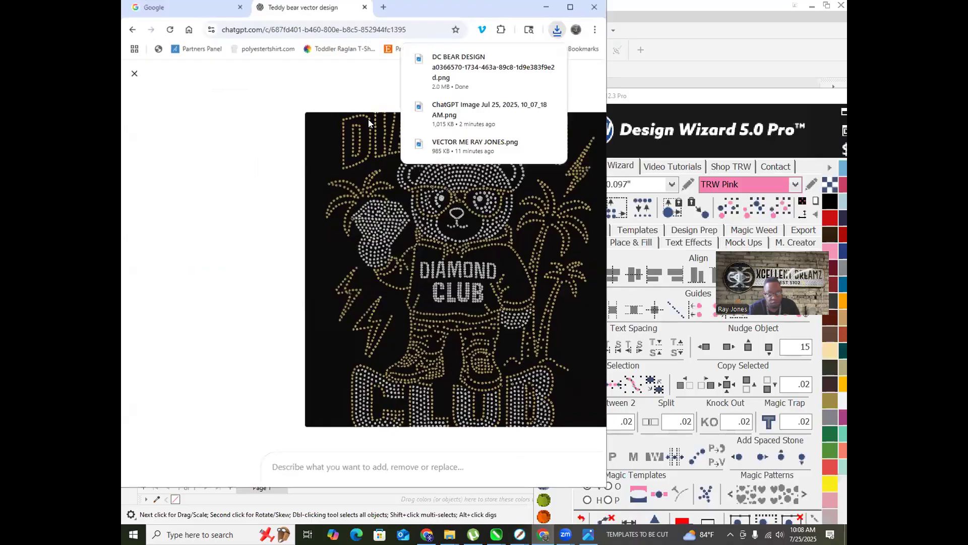
Step: Save the pink alphabet drawing as ALPHBET STONES 2025.cdr in TEMPLATES TO BE CUT and start a blank document
{"action": "left_click", "coordinate": [656, 3]}
{"action": "scroll", "coordinate": [277, 292], "scroll_direction": "down", "scroll_amount": 4}
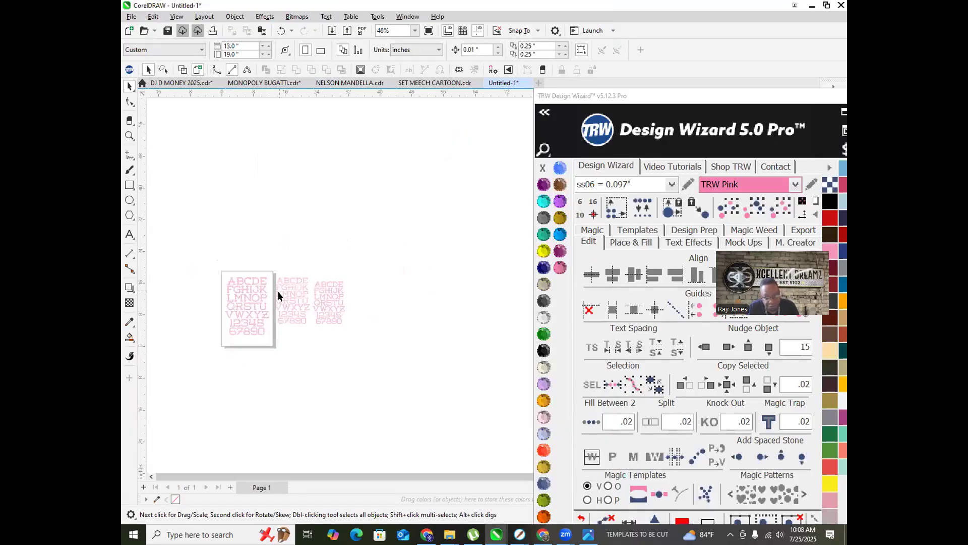
{"action": "scroll", "coordinate": [200, 389], "scroll_direction": "up", "scroll_amount": 3}
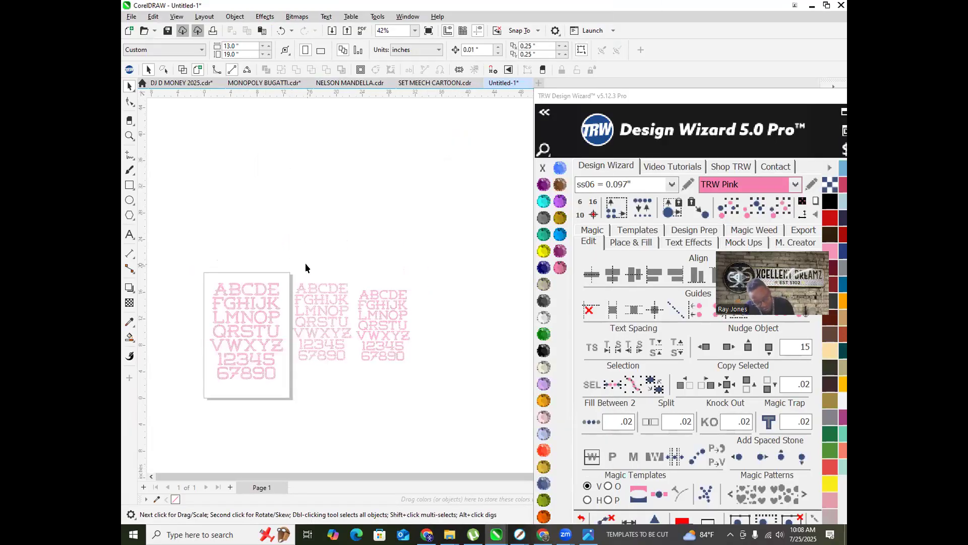
{"action": "key", "text": "ctrl+s"}
{"action": "type", "text": "A"}
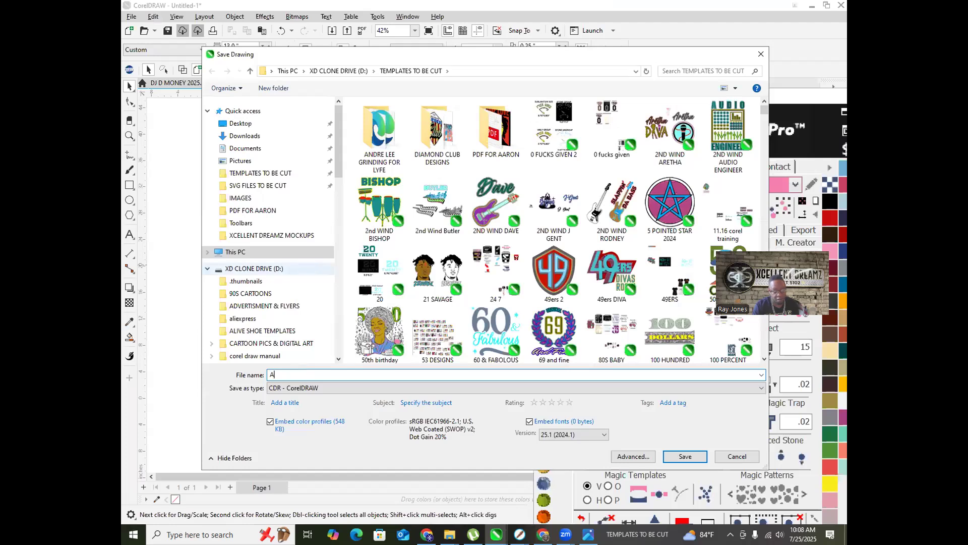
{"action": "type", "text": "LPHBET STONES 2025"}
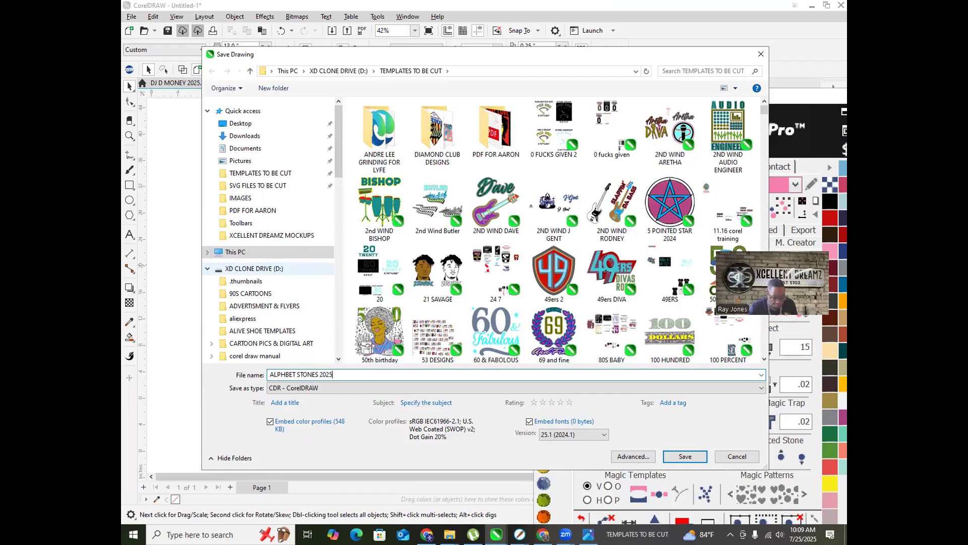
{"action": "key", "text": "Return"}
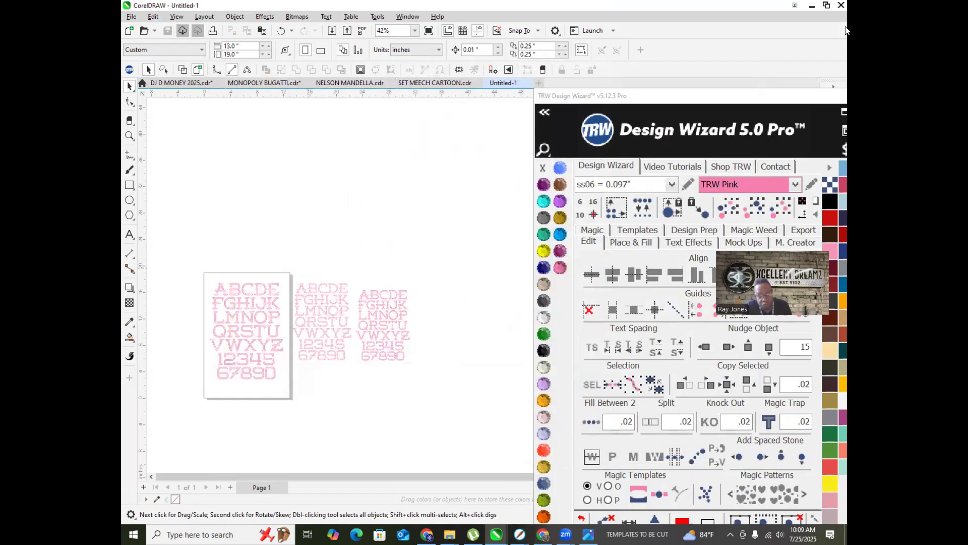
{"action": "key", "text": "ctrl+n"}
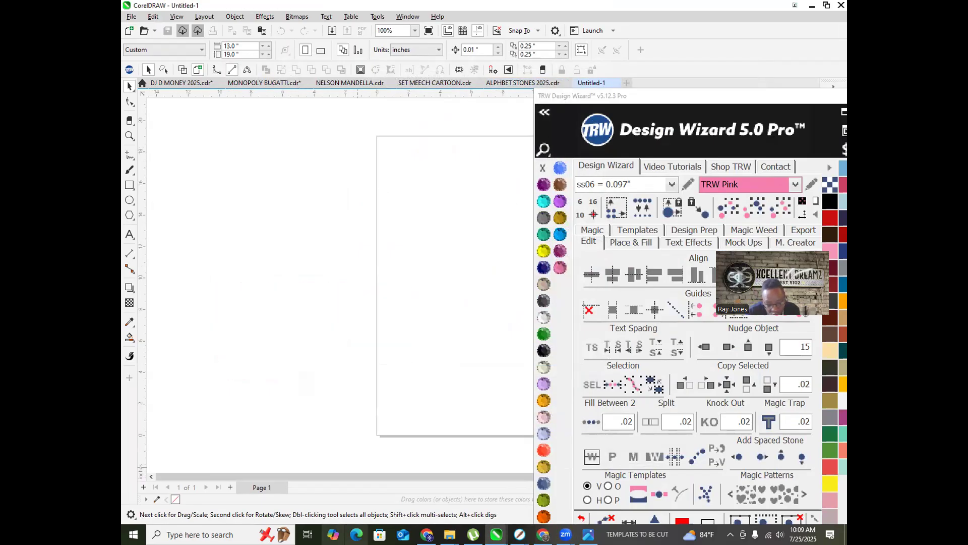
Step: Drag the DC BEAR DESIGN PNG from Chrome's downloads onto the new page and position it
{"action": "left_click", "coordinate": [543, 534]}
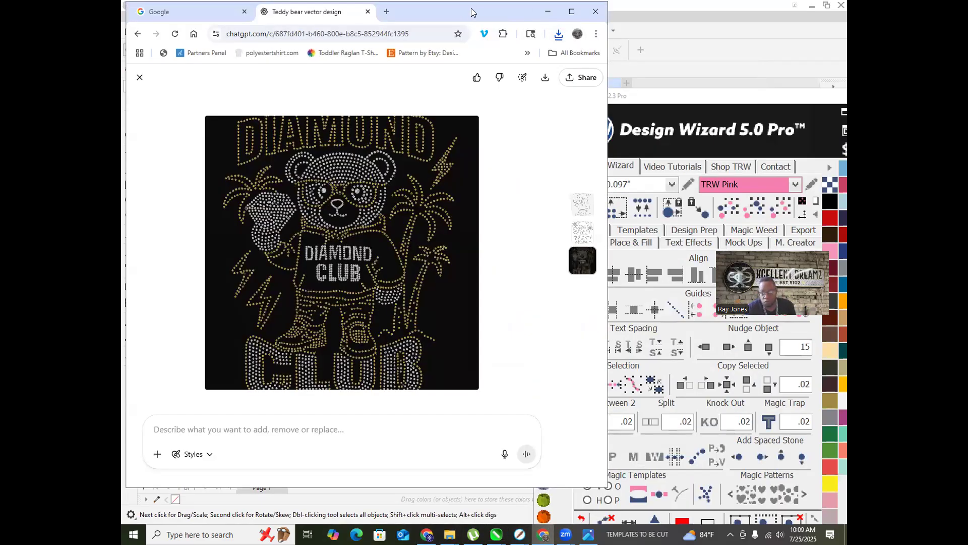
{"action": "left_click_drag", "start_coordinate": [471, 11], "coordinate": [709, 19]}
{"action": "left_click", "coordinate": [796, 43]}
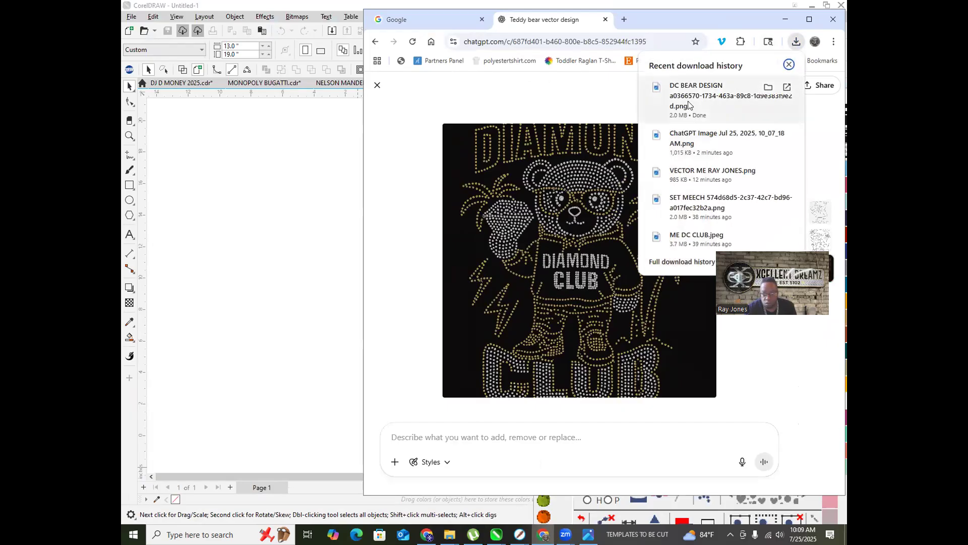
{"action": "left_click_drag", "start_coordinate": [304, 191], "coordinate": [313, 167]}
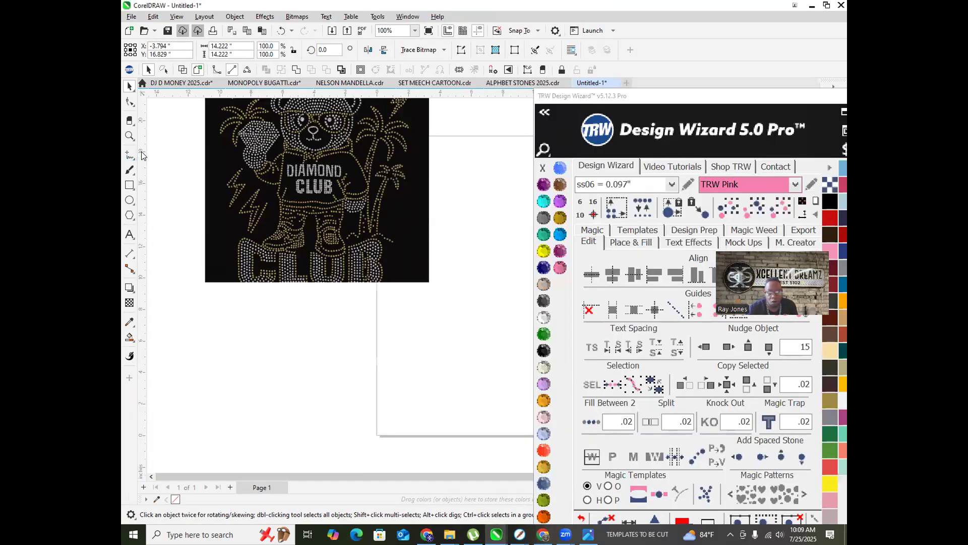
{"action": "left_click", "coordinate": [130, 154]}
{"action": "left_click", "coordinate": [130, 85]}
{"action": "left_click_drag", "start_coordinate": [254, 150], "coordinate": [433, 238]}
{"action": "scroll", "coordinate": [206, 307], "scroll_direction": "down", "scroll_amount": 5}
{"action": "scroll", "coordinate": [309, 314], "scroll_direction": "up", "scroll_amount": 4}
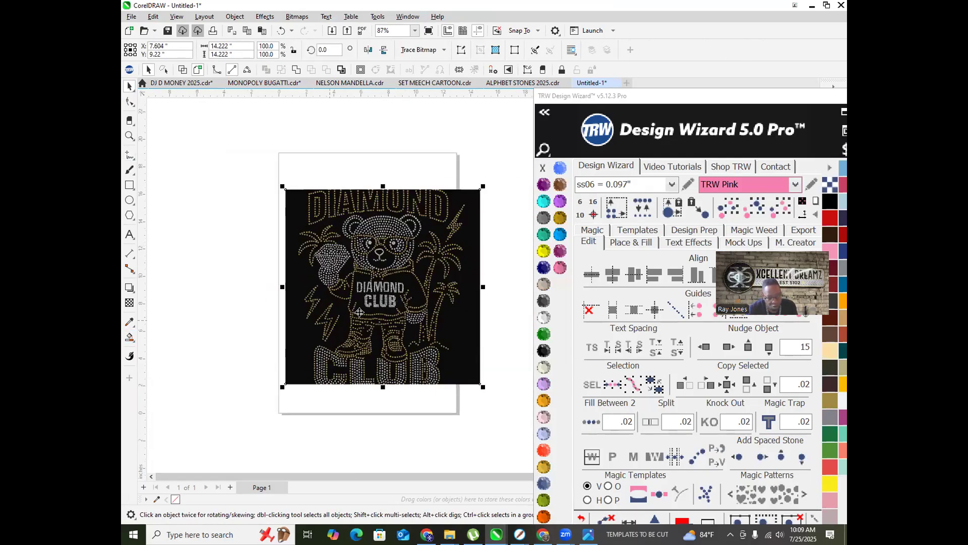
Step: Trace the bear bitmap with Outline Trace > Clipart, removing its black background
{"action": "right_click", "coordinate": [391, 285]}
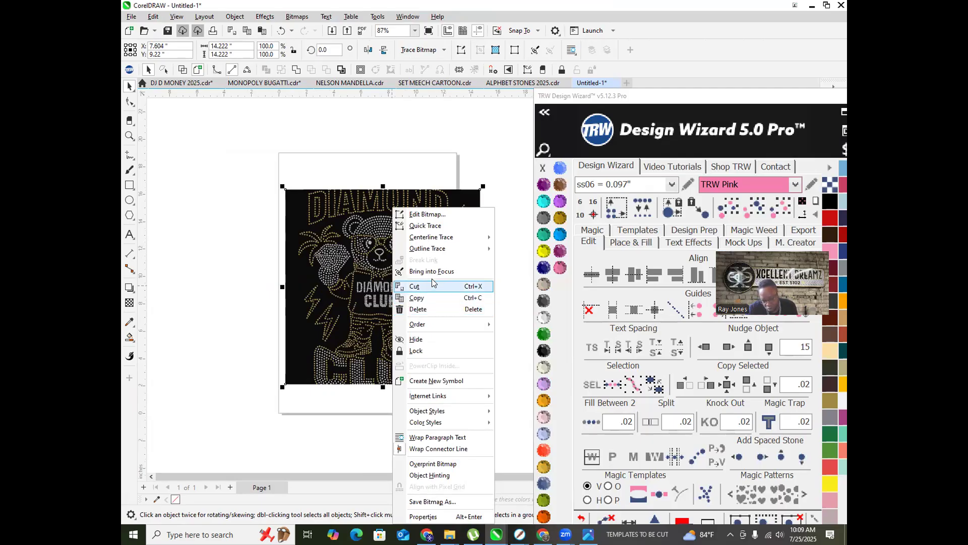
{"action": "right_click", "coordinate": [432, 193]}
{"action": "mouse_move", "coordinate": [469, 248]}
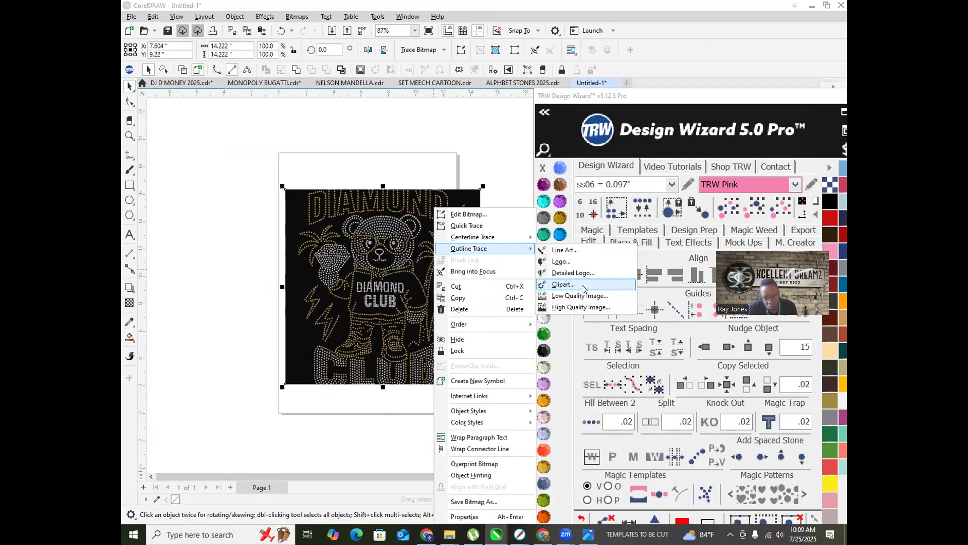
{"action": "left_click", "coordinate": [583, 288]}
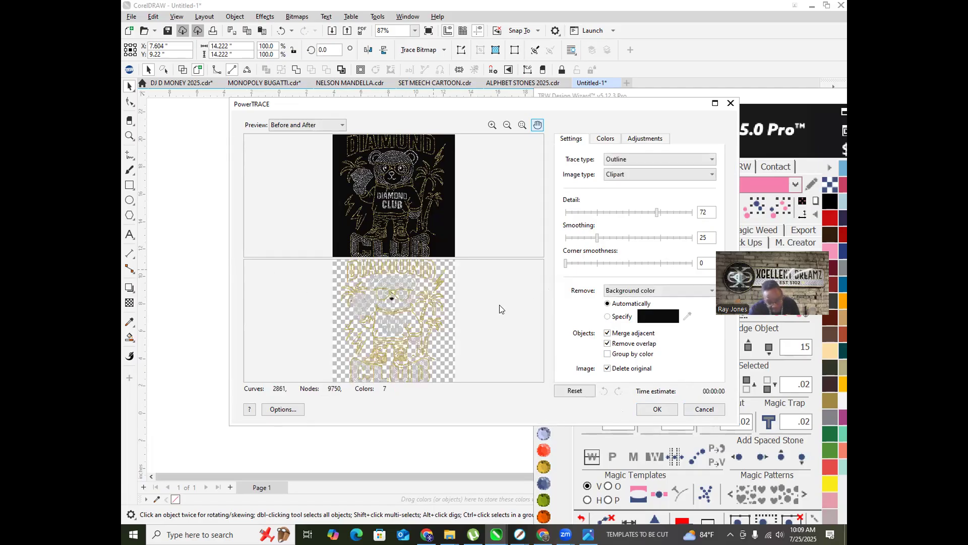
{"action": "left_click", "coordinate": [656, 409]}
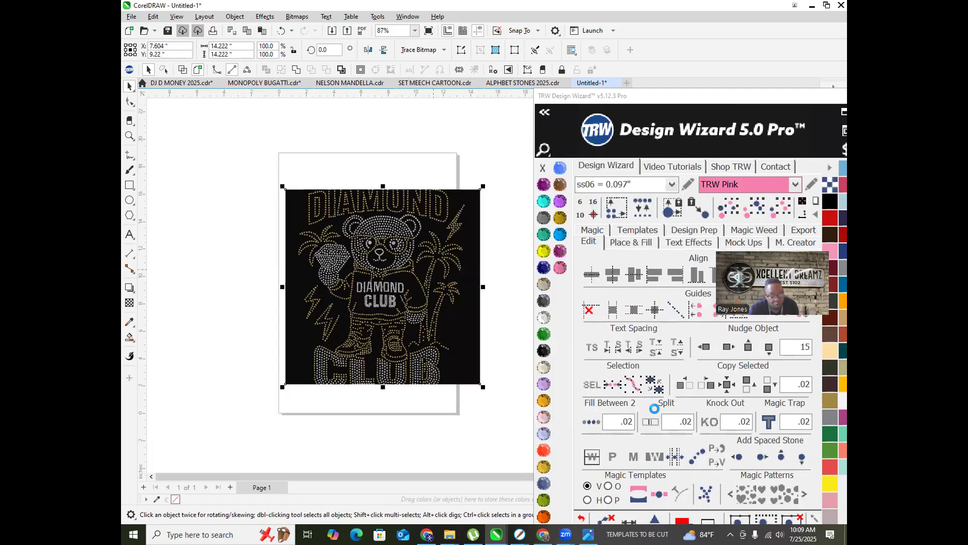
{"action": "scroll", "coordinate": [421, 271], "scroll_direction": "down", "scroll_amount": 1}
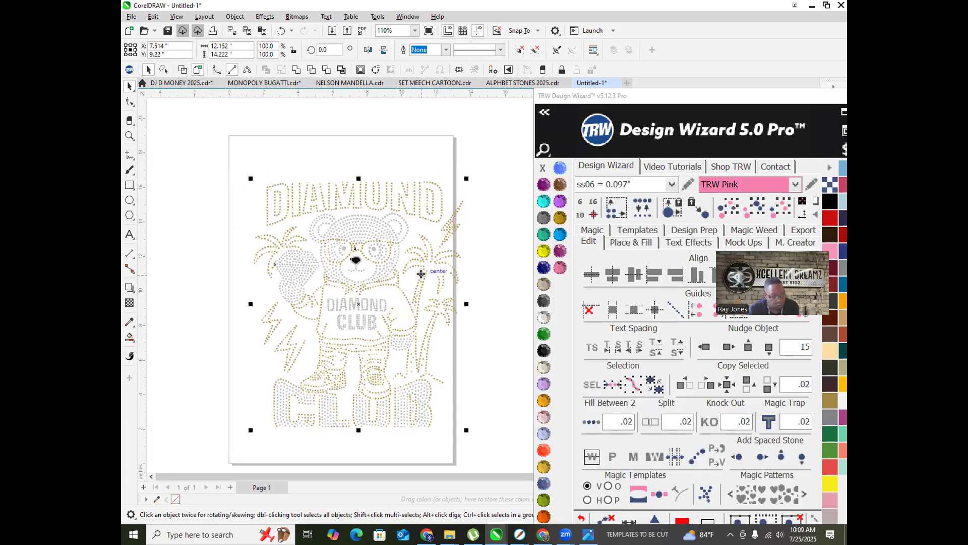
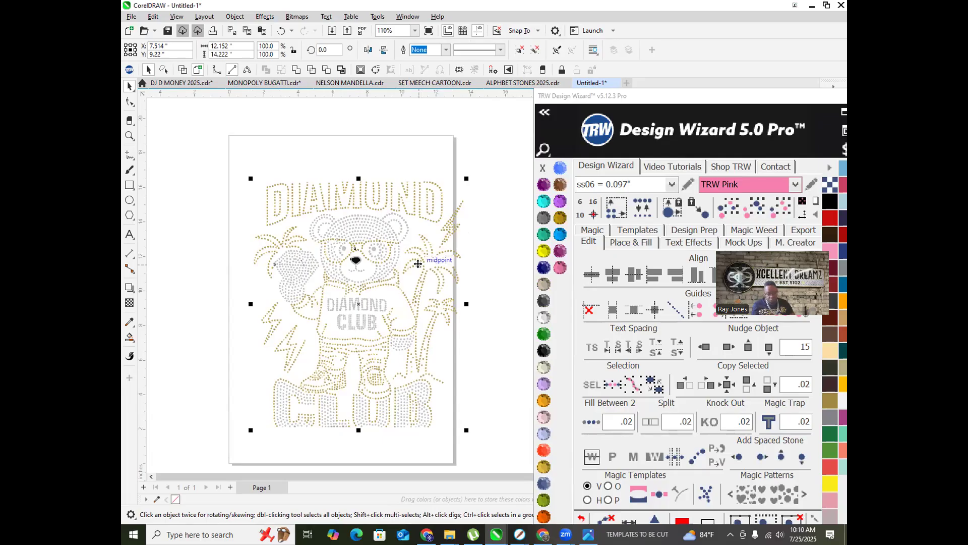
Step: Ungroup All on the Diamond Club rhinestone design so every stone is separate
{"action": "scroll", "coordinate": [348, 204], "scroll_direction": "up", "scroll_amount": 4}
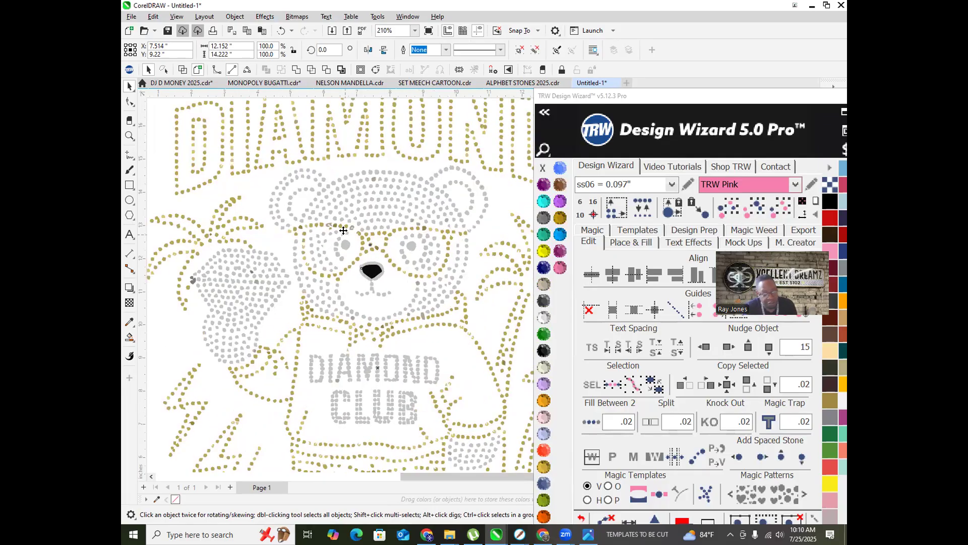
{"action": "scroll", "coordinate": [347, 205], "scroll_direction": "down", "scroll_amount": 5}
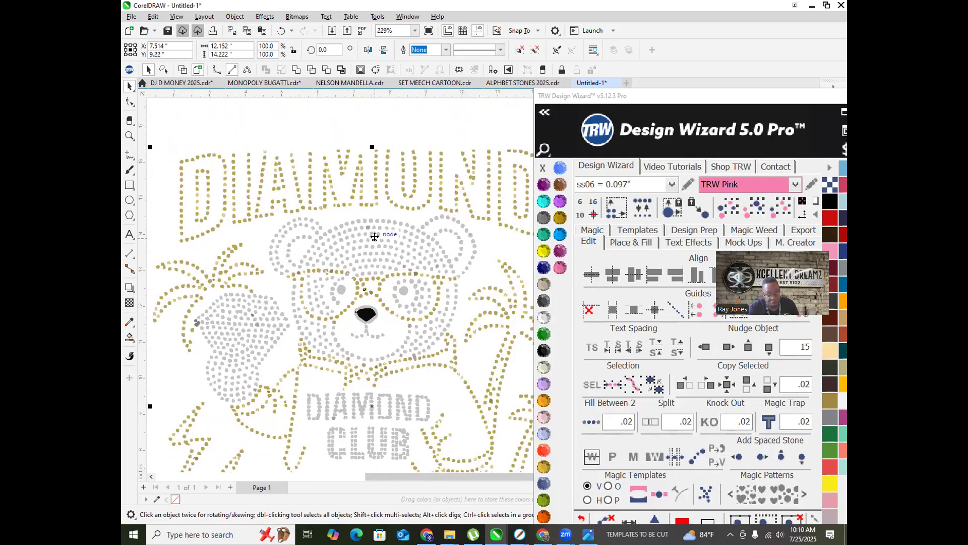
{"action": "right_click", "coordinate": [375, 236]}
{"action": "left_click", "coordinate": [422, 248]}
{"action": "scroll", "coordinate": [274, 178], "scroll_direction": "down", "scroll_amount": 6}
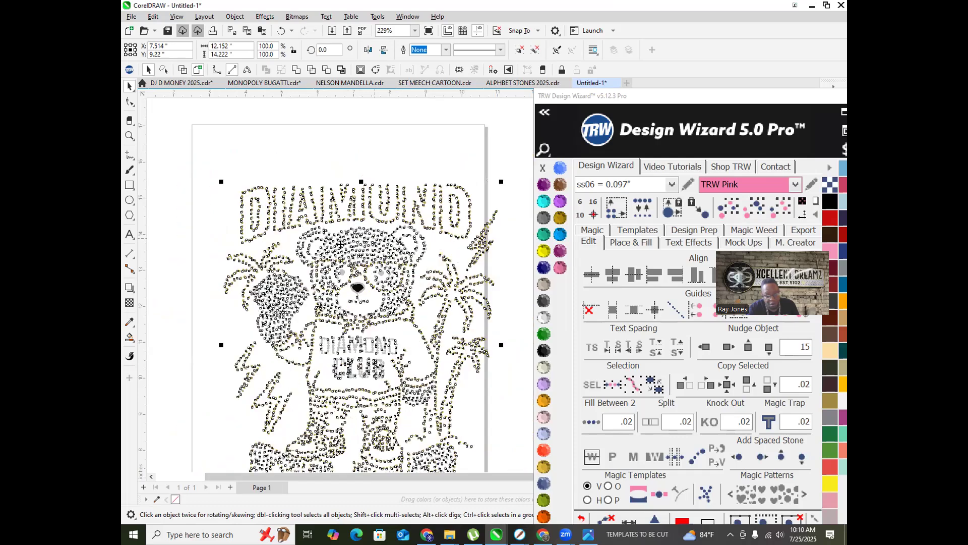
{"action": "left_click", "coordinate": [519, 332]}
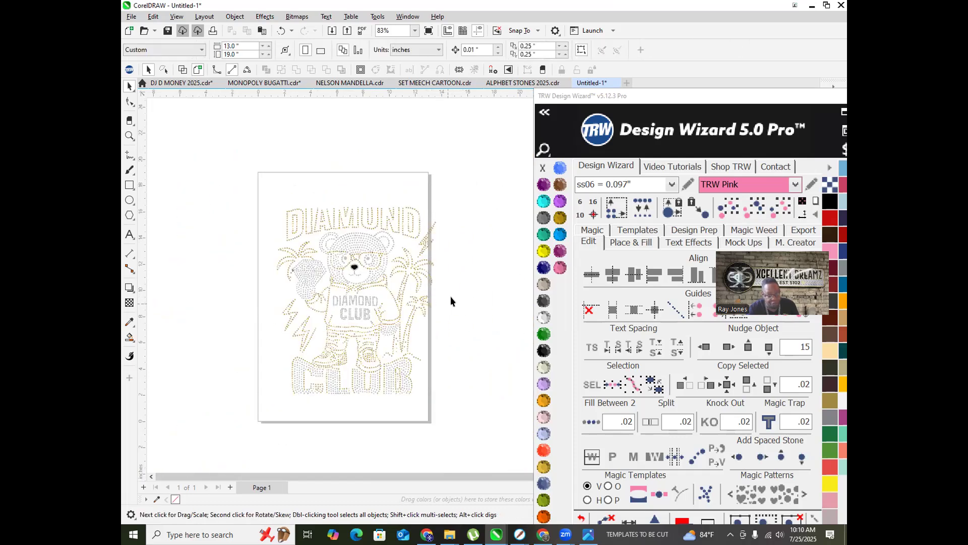
Step: Select the whole rhinestone design and shift it slightly left on the page
{"action": "scroll", "coordinate": [449, 292], "scroll_direction": "up", "scroll_amount": 1}
{"action": "scroll", "coordinate": [446, 280], "scroll_direction": "down", "scroll_amount": 2}
{"action": "left_click_drag", "start_coordinate": [476, 413], "coordinate": [476, 411]}
{"action": "scroll", "coordinate": [403, 209], "scroll_direction": "up", "scroll_amount": 2}
{"action": "left_click_drag", "start_coordinate": [433, 236], "coordinate": [418, 238]}
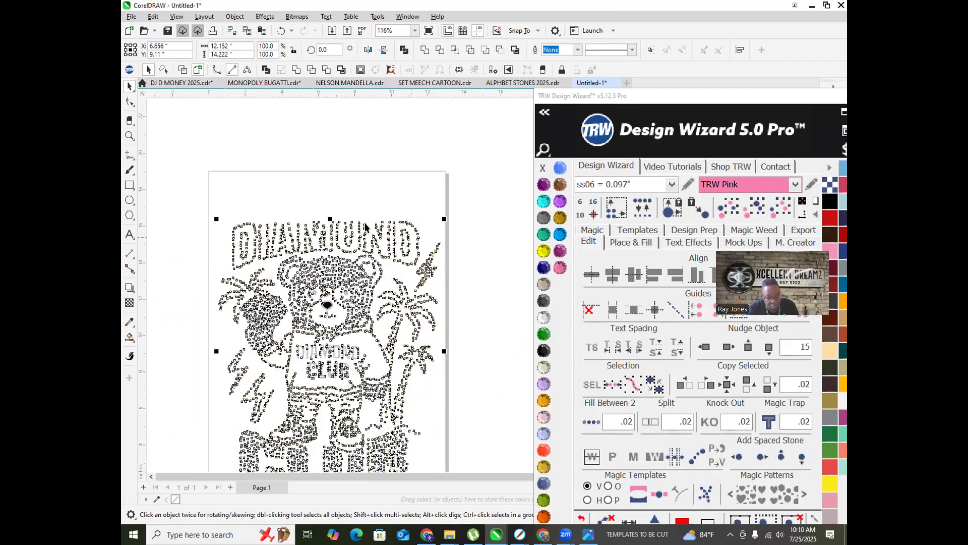
{"action": "scroll", "coordinate": [365, 227], "scroll_direction": "down", "scroll_amount": 1}
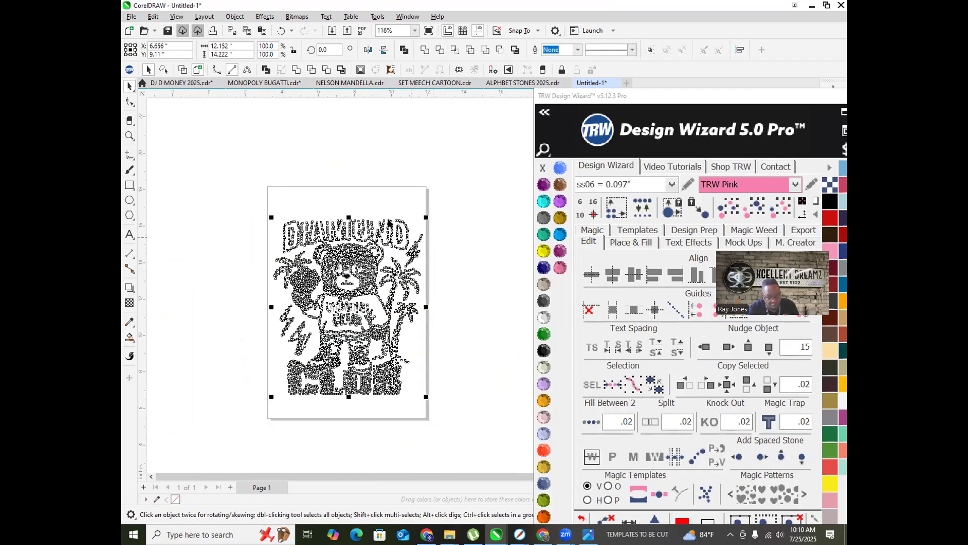
{"action": "left_click", "coordinate": [468, 314]}
{"action": "scroll", "coordinate": [298, 225], "scroll_direction": "up", "scroll_amount": 6}
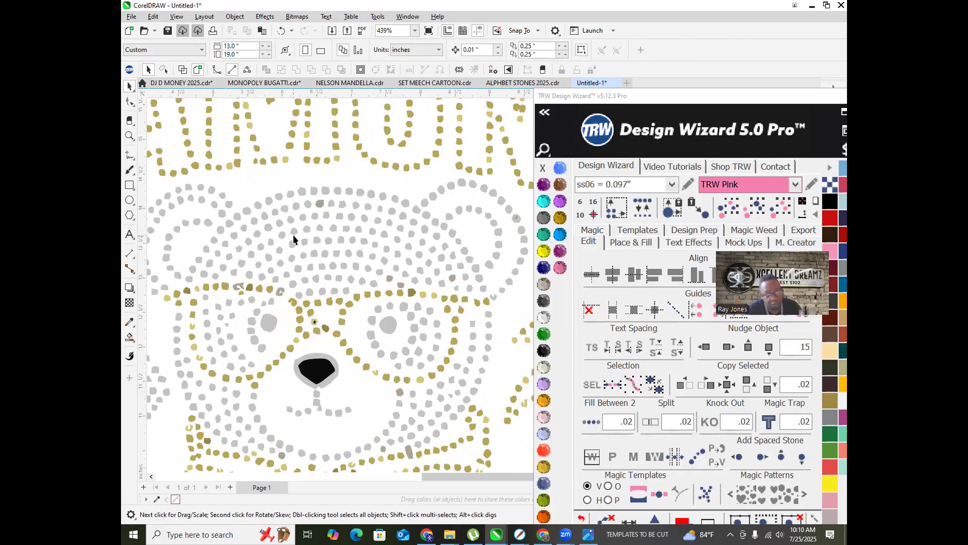
{"action": "scroll", "coordinate": [293, 237], "scroll_direction": "up", "scroll_amount": 3}
{"action": "left_click", "coordinate": [304, 197]}
{"action": "scroll", "coordinate": [304, 197], "scroll_direction": "down", "scroll_amount": 3}
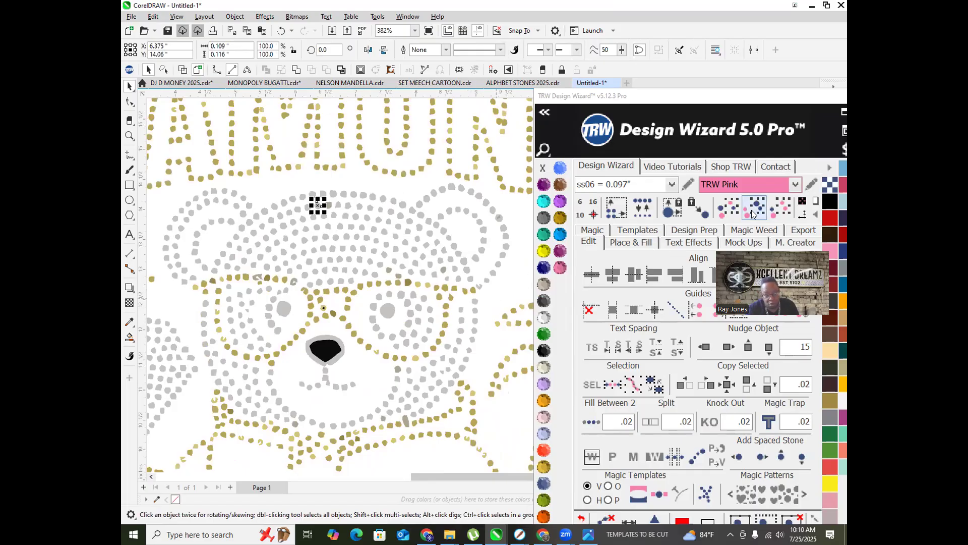
Step: Colour the bear's two eye stones Aquamarine
{"action": "left_click", "coordinate": [387, 310]}
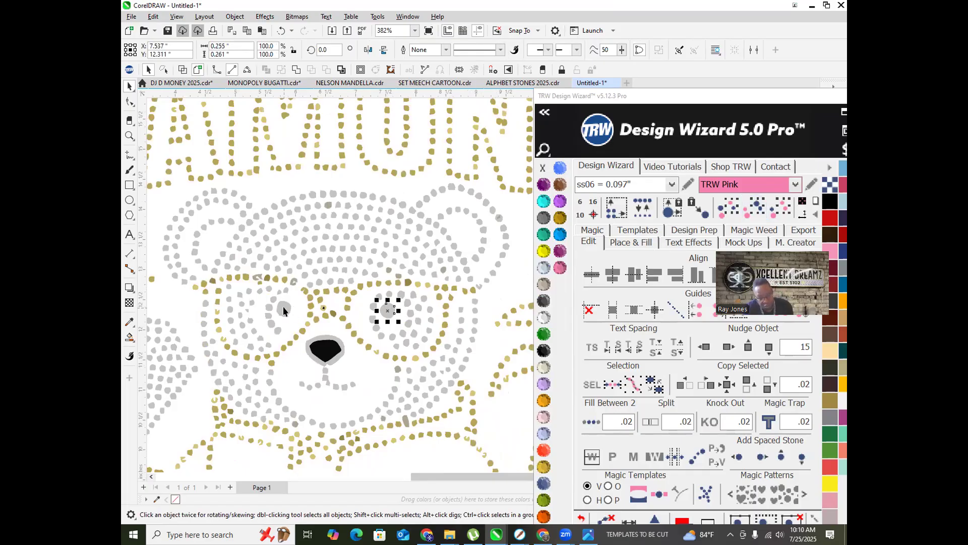
{"action": "left_click", "coordinate": [283, 307], "text": "shift"}
{"action": "left_click", "coordinate": [542, 203]}
{"action": "scroll", "coordinate": [214, 347], "scroll_direction": "down", "scroll_amount": 4}
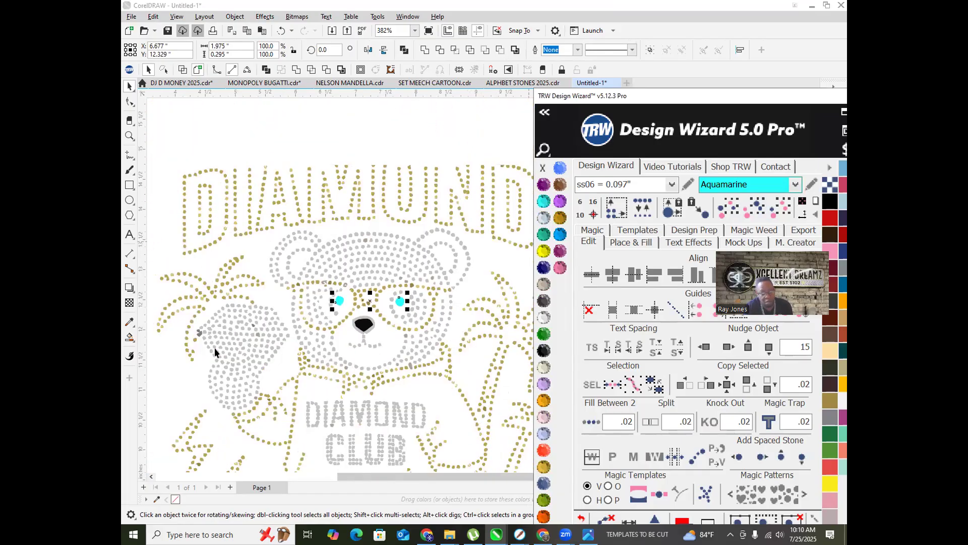
{"action": "left_click", "coordinate": [368, 211]}
{"action": "scroll", "coordinate": [368, 211], "scroll_direction": "down", "scroll_amount": 2}
{"action": "scroll", "coordinate": [314, 301], "scroll_direction": "up", "scroll_amount": 2}
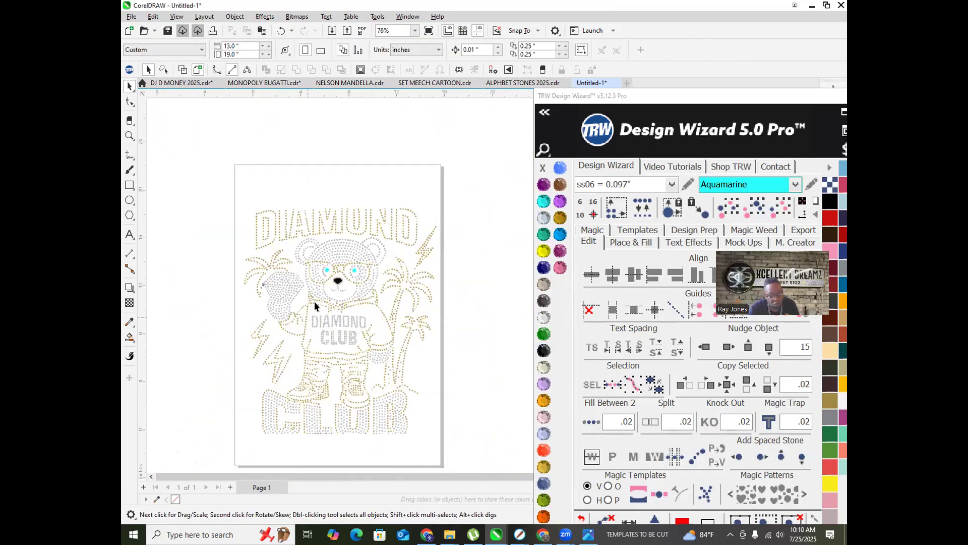
Step: Select all similar grey stones, recolour them Black Diamond and replace them with ss06 size
{"action": "left_click", "coordinate": [346, 247]}
{"action": "left_click", "coordinate": [755, 206]}
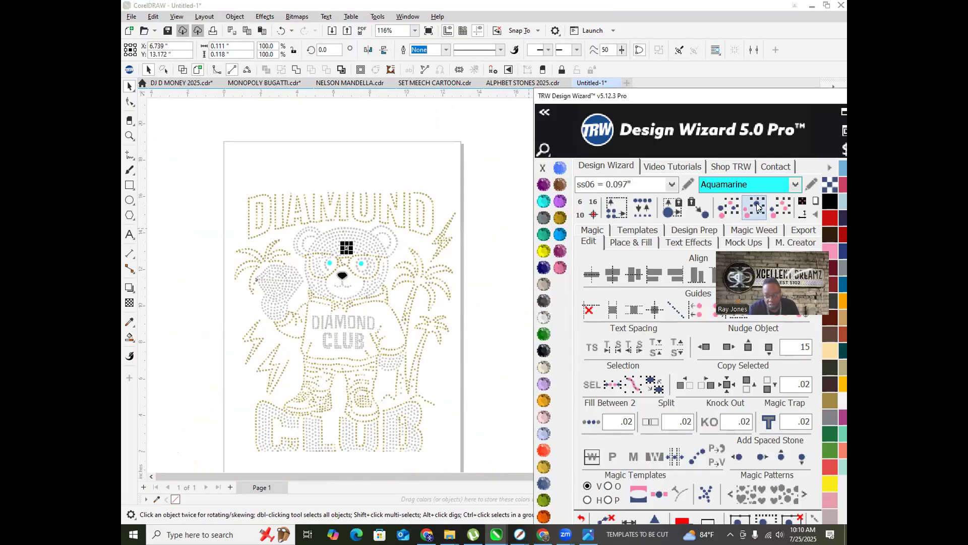
{"action": "left_click", "coordinate": [542, 217]}
{"action": "left_click", "coordinate": [477, 310]}
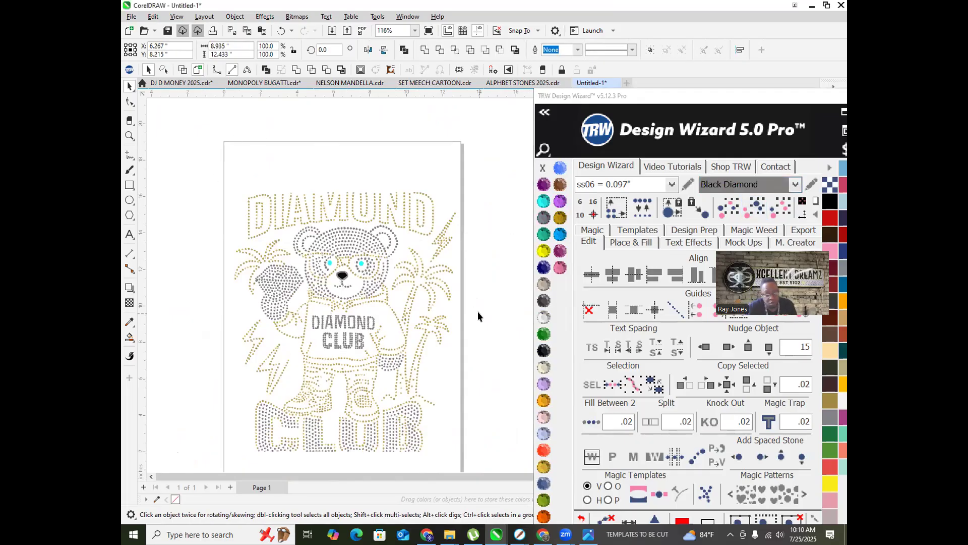
{"action": "left_click", "coordinate": [352, 241]}
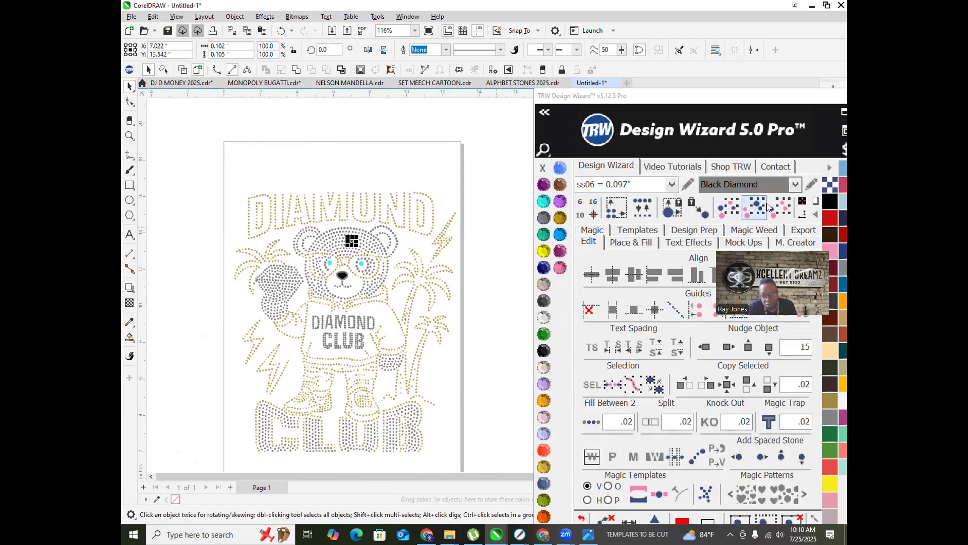
{"action": "left_click", "coordinate": [730, 203]}
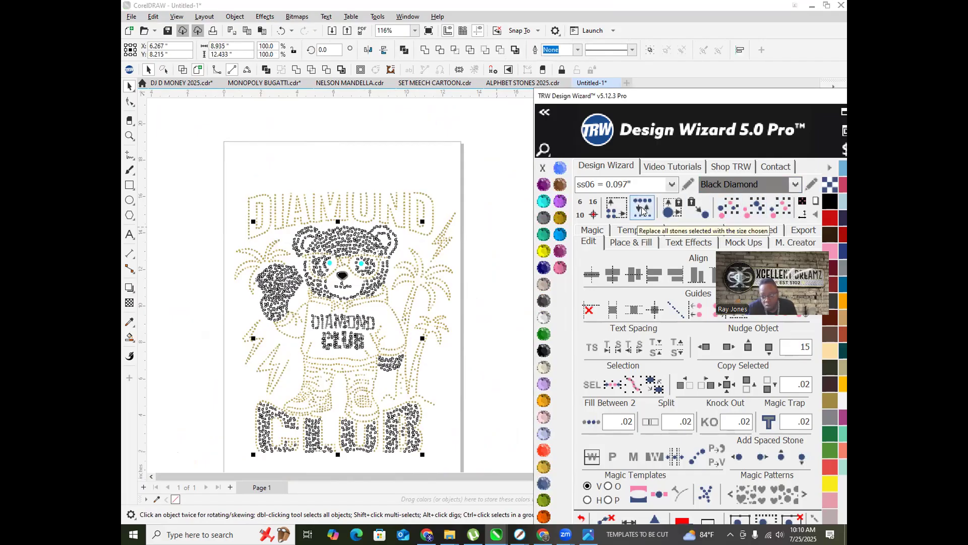
{"action": "left_click", "coordinate": [642, 208]}
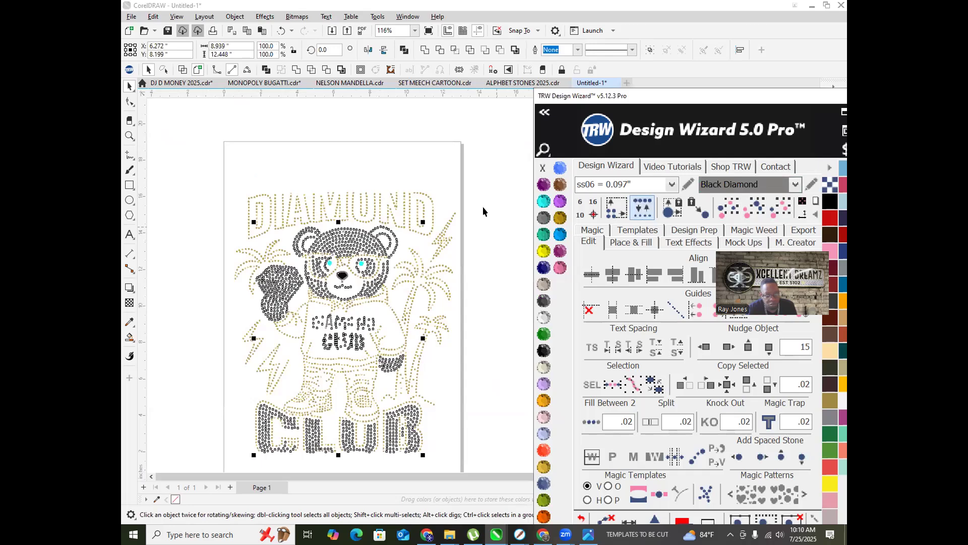
{"action": "left_click", "coordinate": [488, 294]}
{"action": "scroll", "coordinate": [304, 210], "scroll_direction": "up", "scroll_amount": 5}
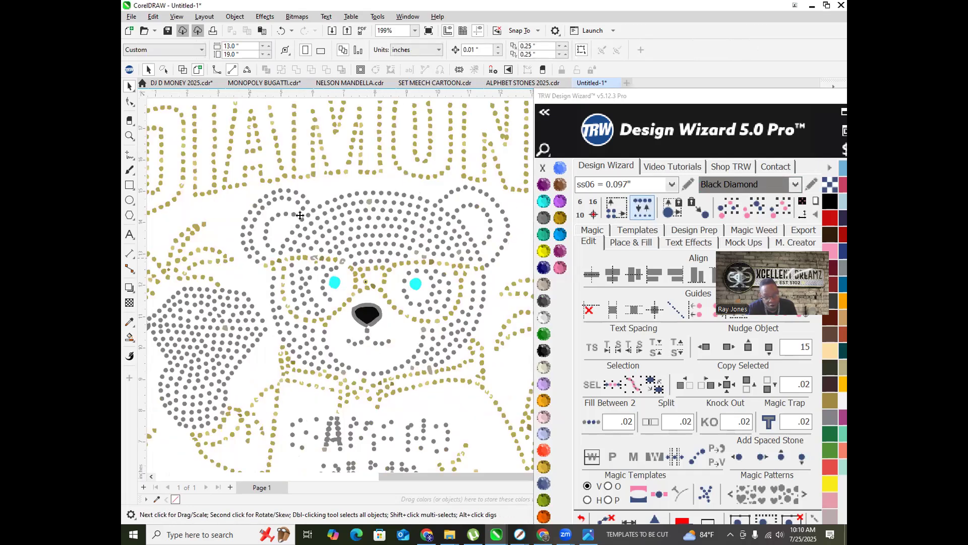
Step: Select all matching gold stones and recolour them TRW Pink
{"action": "left_click", "coordinate": [371, 277]}
{"action": "left_click", "coordinate": [761, 217]}
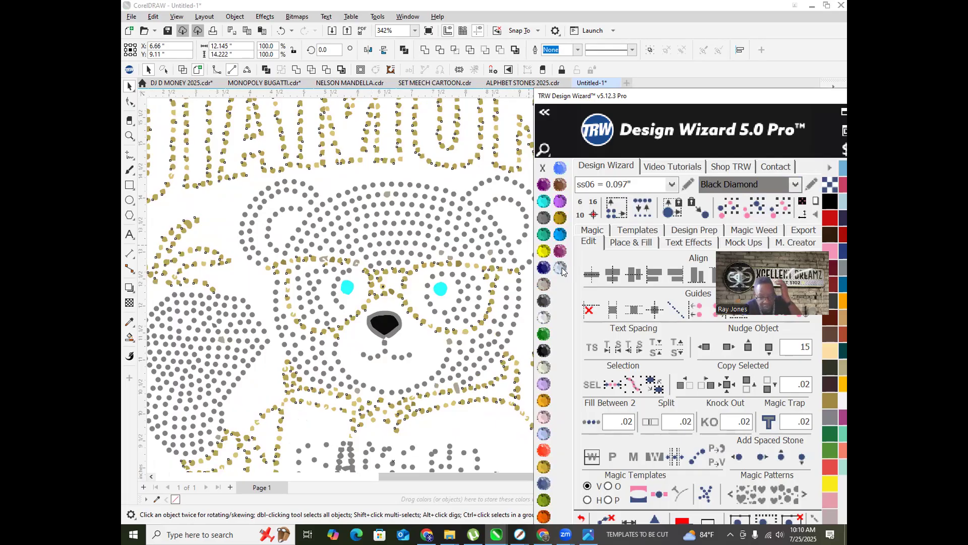
{"action": "left_click", "coordinate": [561, 268]}
{"action": "left_click", "coordinate": [365, 303]}
{"action": "scroll", "coordinate": [366, 303], "scroll_direction": "up", "scroll_amount": 1}
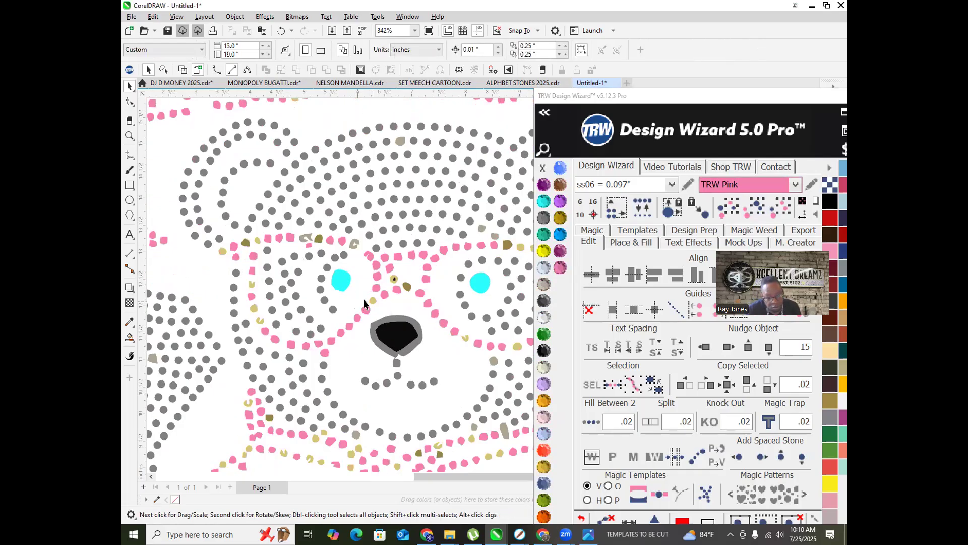
{"action": "scroll", "coordinate": [368, 294], "scroll_direction": "down", "scroll_amount": 1}
{"action": "left_click", "coordinate": [370, 294]}
{"action": "left_click", "coordinate": [757, 212]}
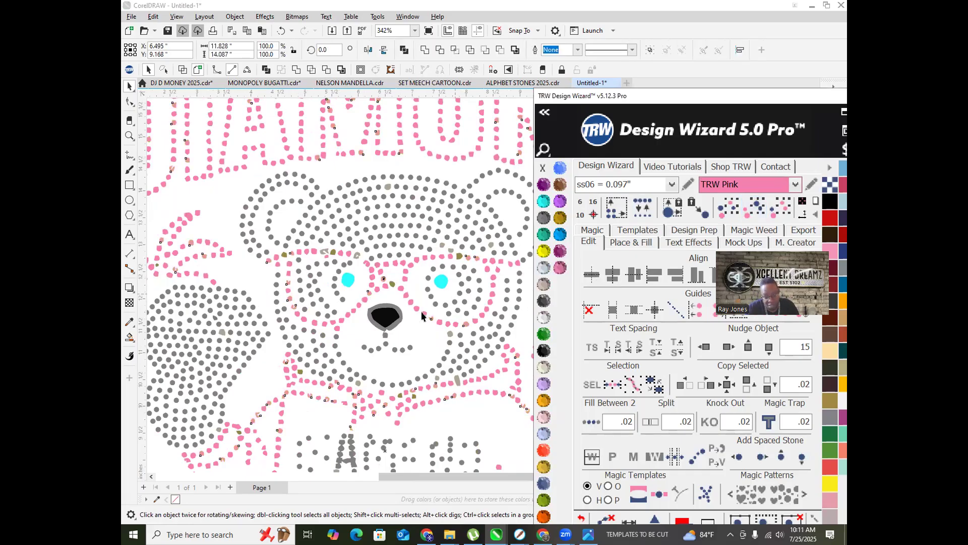
{"action": "left_click", "coordinate": [416, 341]}
{"action": "scroll", "coordinate": [379, 303], "scroll_direction": "down", "scroll_amount": 3}
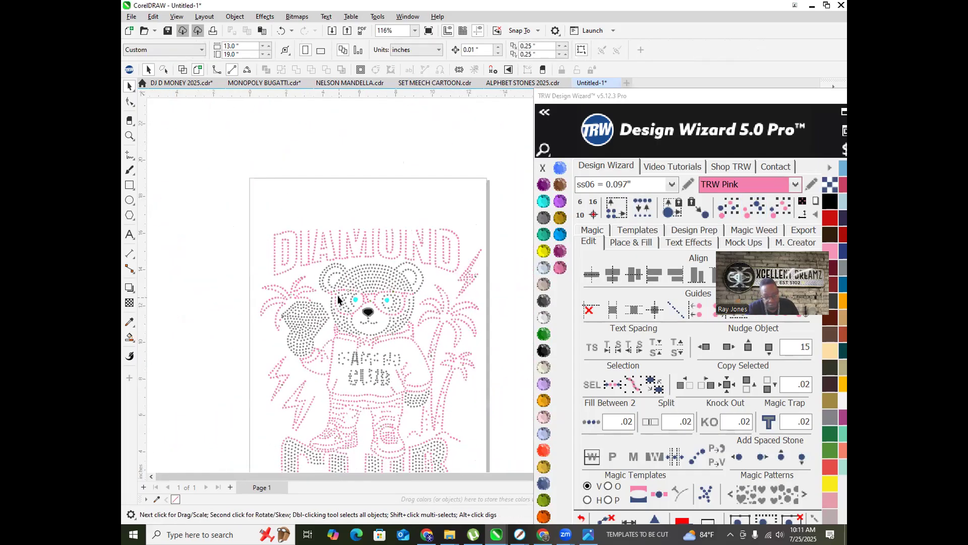
Step: Replace the irregular pink stones beside the nose with round ss06 stones
{"action": "scroll", "coordinate": [352, 323], "scroll_direction": "up", "scroll_amount": 4}
{"action": "scroll", "coordinate": [395, 338], "scroll_direction": "down", "scroll_amount": 3}
{"action": "scroll", "coordinate": [337, 246], "scroll_direction": "up", "scroll_amount": 6}
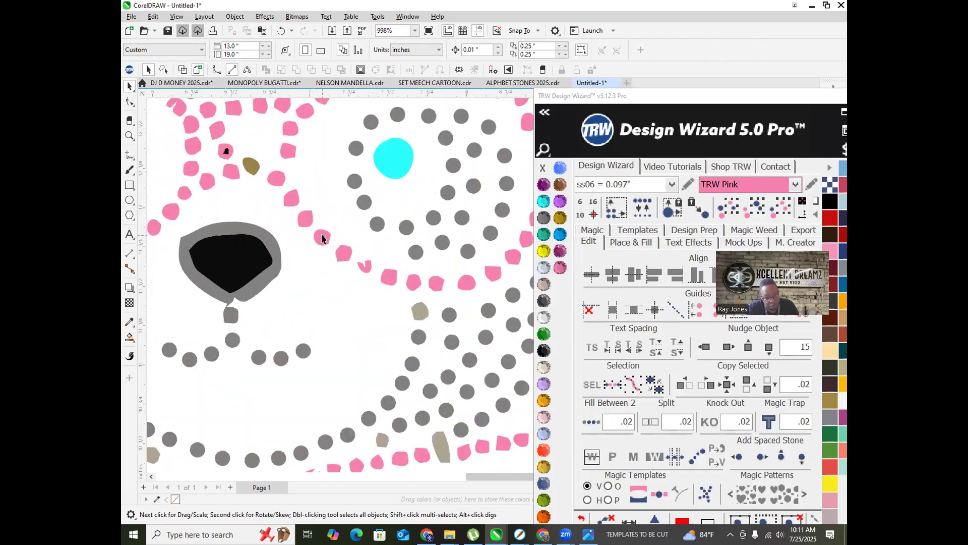
{"action": "left_click", "coordinate": [322, 236]}
{"action": "scroll", "coordinate": [327, 252], "scroll_direction": "down", "scroll_amount": 3}
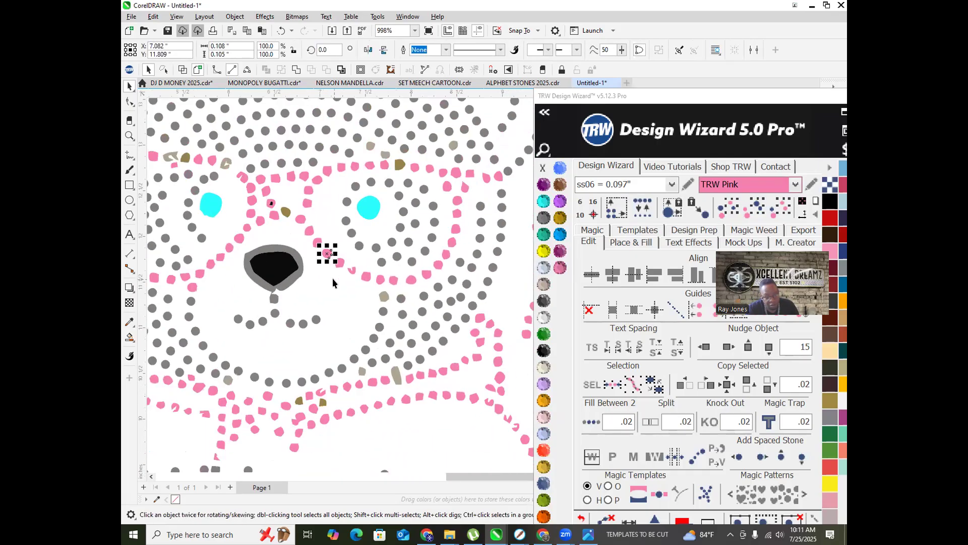
{"action": "left_click", "coordinate": [754, 208]}
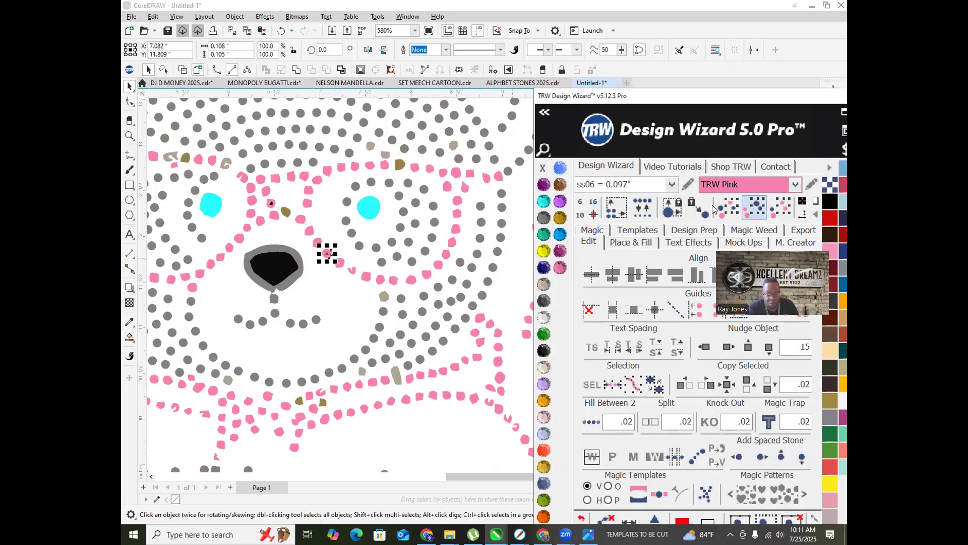
{"action": "left_click", "coordinate": [641, 209]}
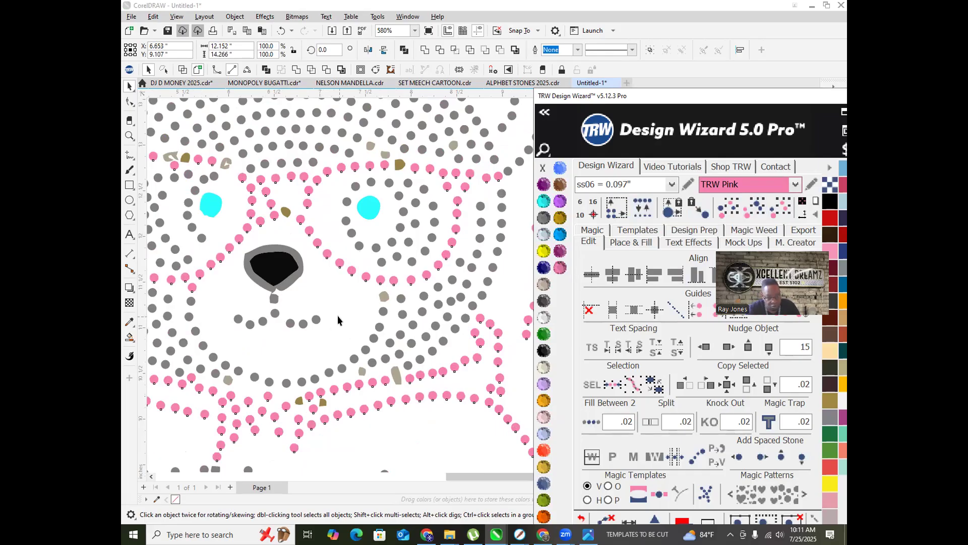
{"action": "left_click", "coordinate": [338, 320]}
Step: Turn the small stray and brown stones on the outline into round pink ss06 stones
{"action": "scroll", "coordinate": [297, 411], "scroll_direction": "up", "scroll_amount": 1}
{"action": "left_click", "coordinate": [300, 398]}
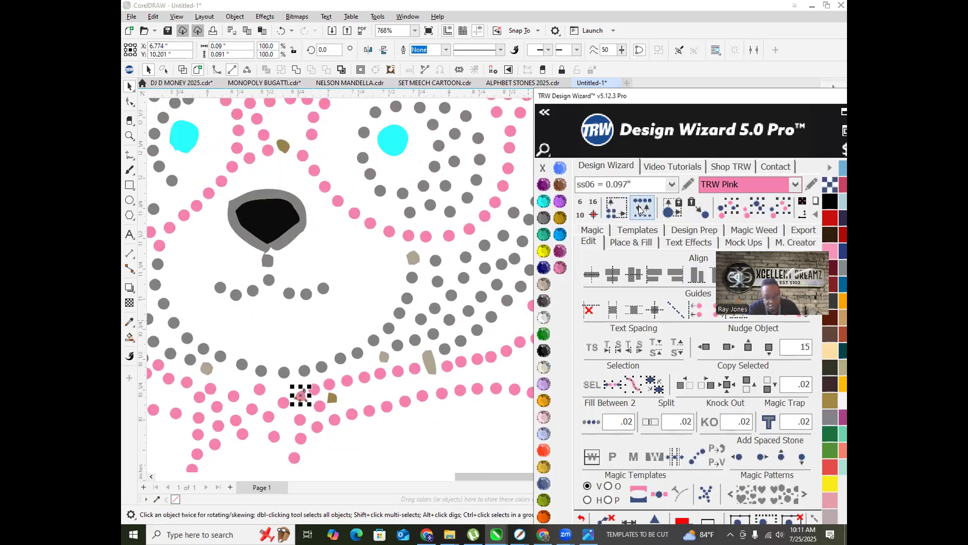
{"action": "left_click", "coordinate": [641, 207]}
{"action": "left_click", "coordinate": [364, 443]}
{"action": "left_click", "coordinate": [332, 396]}
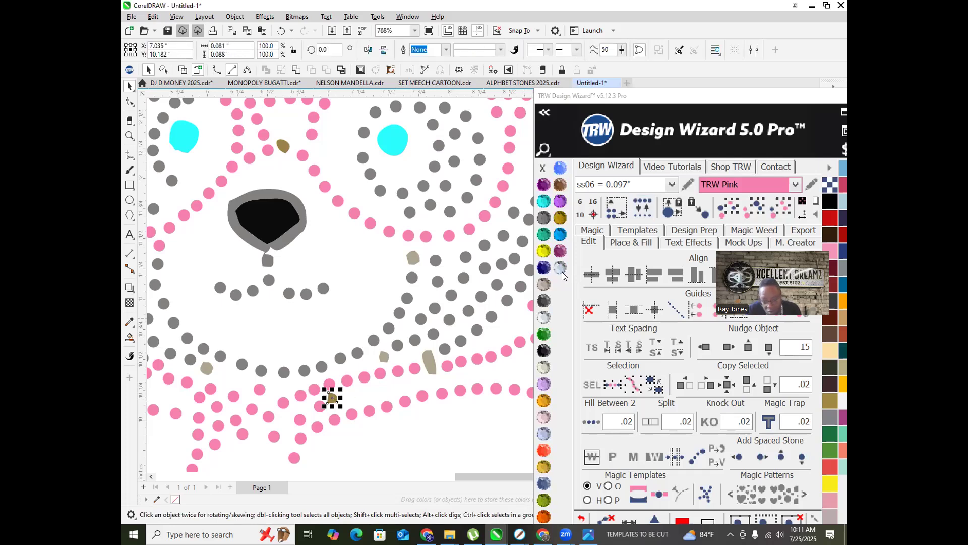
{"action": "left_click", "coordinate": [646, 214]}
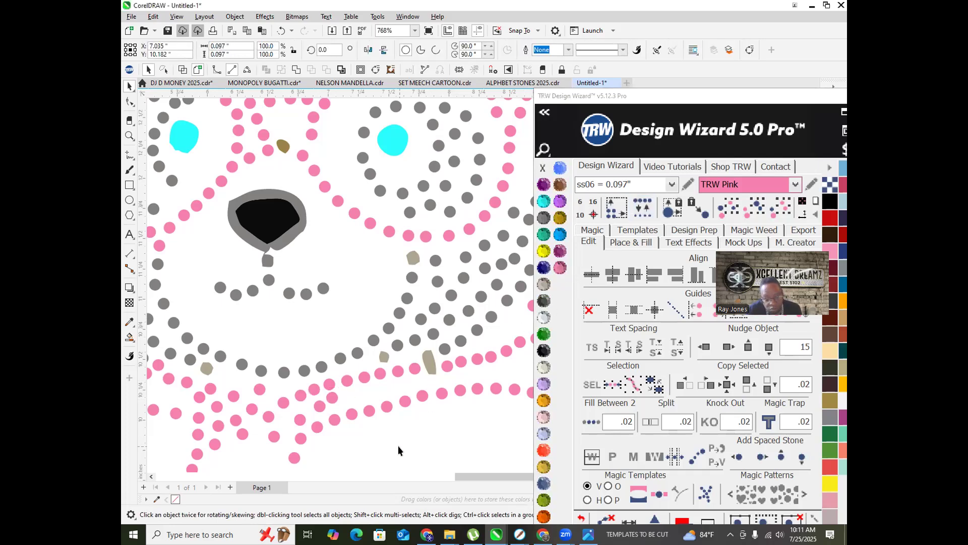
{"action": "left_click", "coordinate": [351, 359]}
Step: Make the two stray beige shapes pink and convert them into round stones
{"action": "scroll", "coordinate": [351, 360], "scroll_direction": "down", "scroll_amount": 3}
{"action": "scroll", "coordinate": [364, 223], "scroll_direction": "down", "scroll_amount": 3}
{"action": "scroll", "coordinate": [320, 292], "scroll_direction": "up", "scroll_amount": 6}
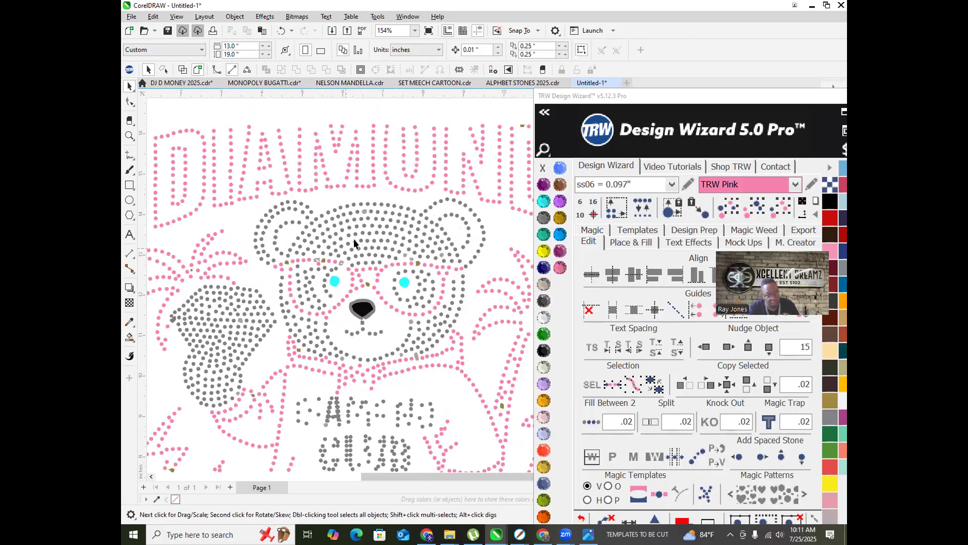
{"action": "scroll", "coordinate": [296, 258], "scroll_direction": "up", "scroll_amount": 2}
{"action": "left_click", "coordinate": [295, 255]}
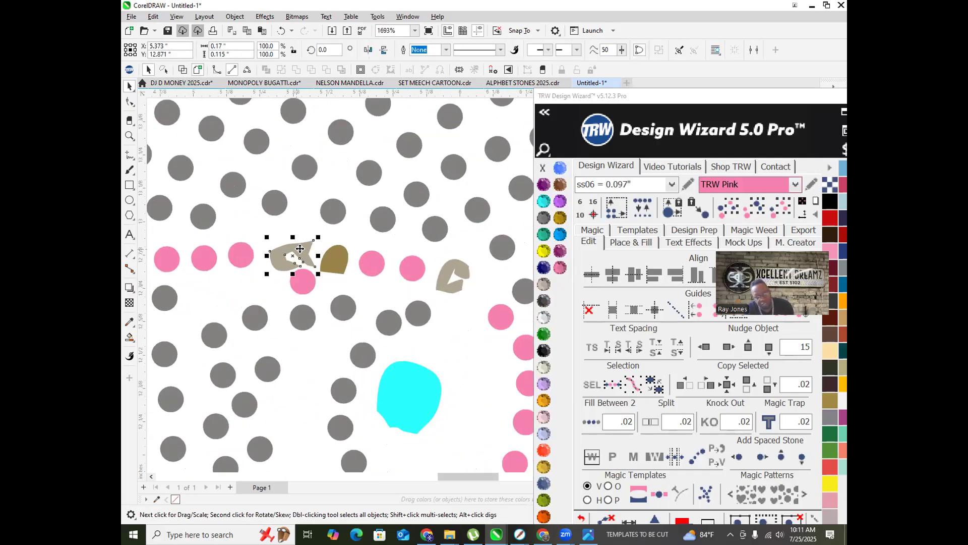
{"action": "left_click", "coordinate": [444, 274], "text": "shift"}
{"action": "left_click", "coordinate": [560, 267]}
{"action": "left_click", "coordinate": [638, 206]}
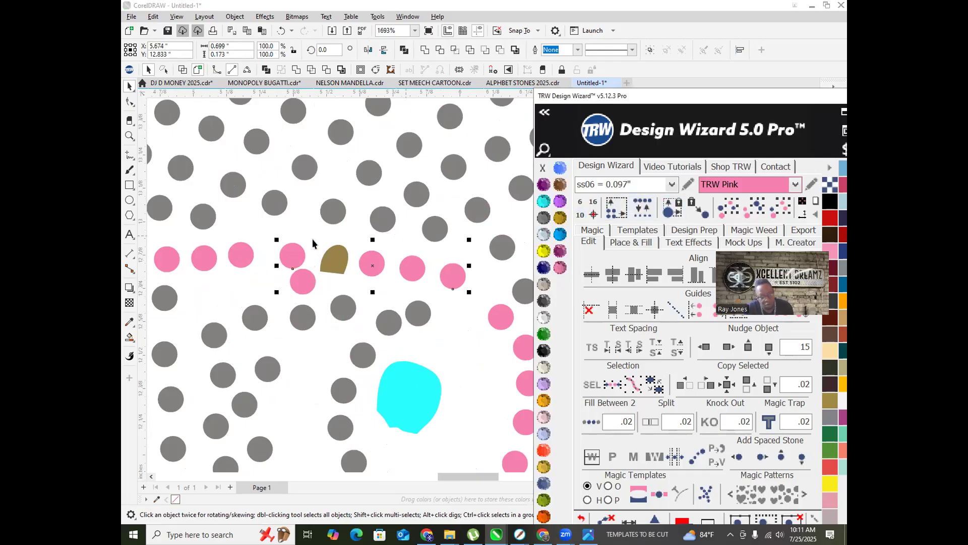
Step: Turn the remaining tan shape into a round stone and recolour it pink
{"action": "scroll", "coordinate": [287, 259], "scroll_direction": "up", "scroll_amount": 2}
{"action": "left_click", "coordinate": [316, 300]}
{"action": "scroll", "coordinate": [330, 313], "scroll_direction": "down", "scroll_amount": 2}
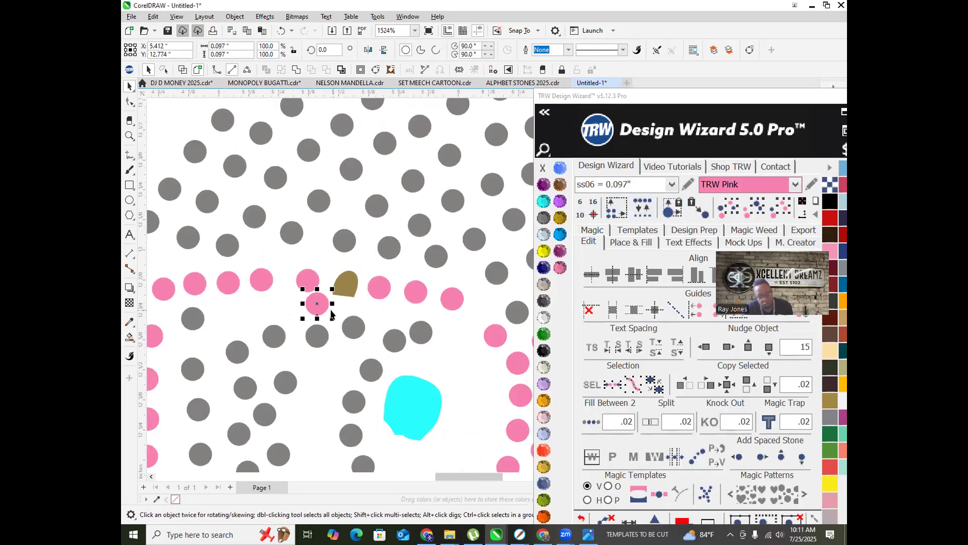
{"action": "left_click", "coordinate": [352, 286]}
{"action": "left_click", "coordinate": [634, 216]}
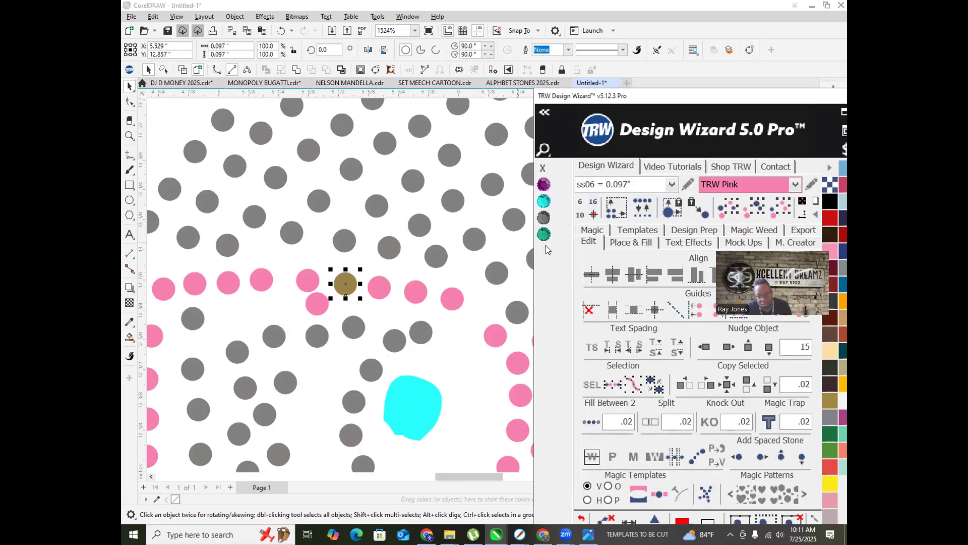
{"action": "left_click", "coordinate": [559, 267]}
{"action": "scroll", "coordinate": [406, 252], "scroll_direction": "down", "scroll_amount": 2}
{"action": "scroll", "coordinate": [386, 224], "scroll_direction": "down", "scroll_amount": 2}
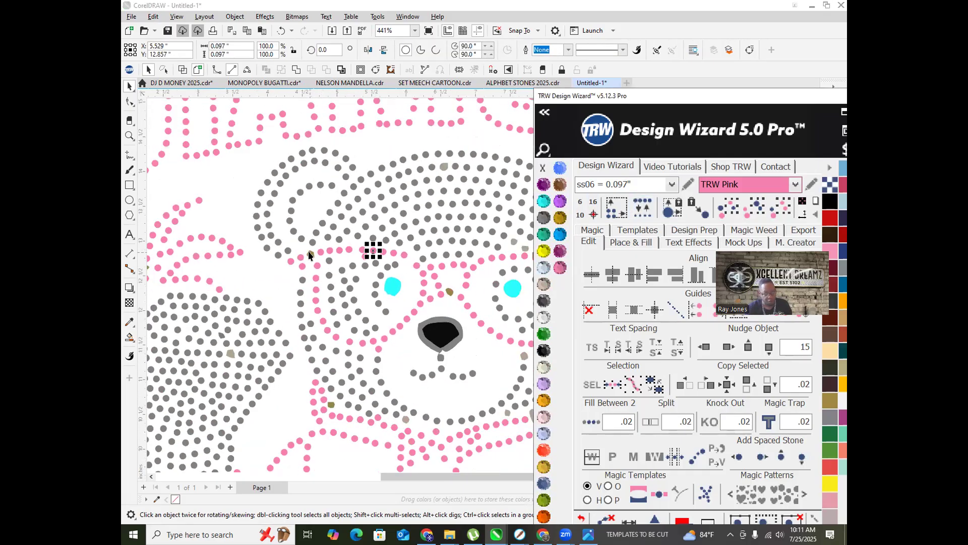
Step: Convert the odd tan stone near the bear's face into a matching pink circle
{"action": "left_click", "coordinate": [309, 253]}
{"action": "scroll", "coordinate": [303, 246], "scroll_direction": "up", "scroll_amount": 4}
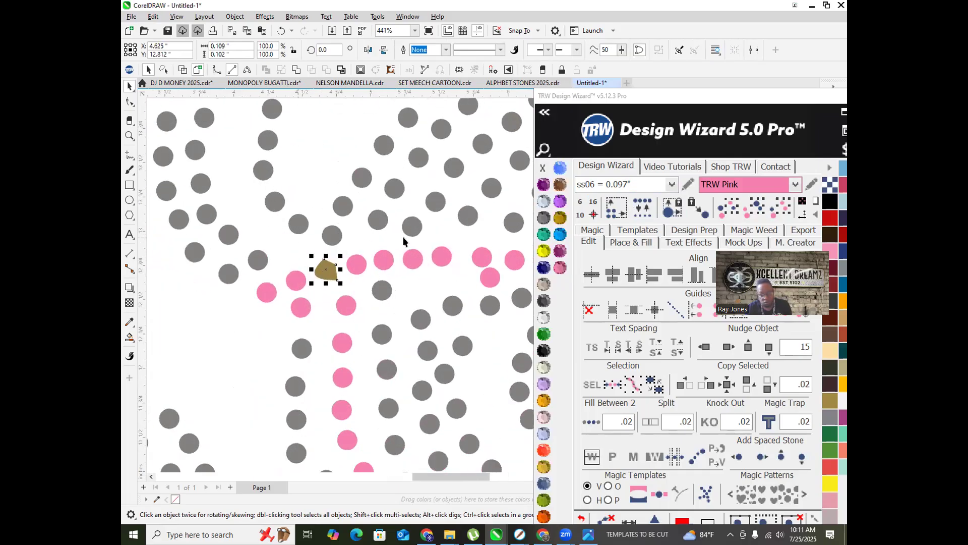
{"action": "left_click", "coordinate": [643, 215]}
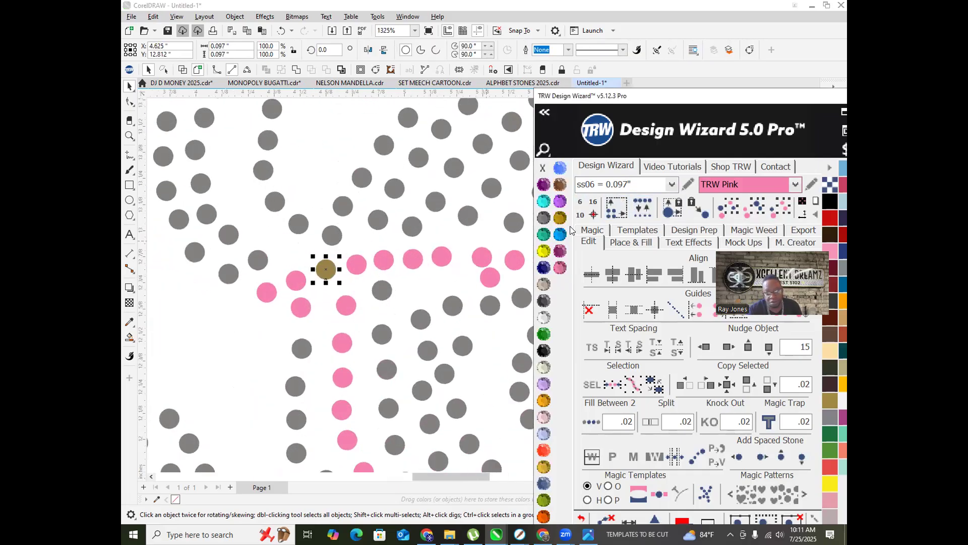
{"action": "left_click", "coordinate": [558, 268]}
{"action": "scroll", "coordinate": [328, 260], "scroll_direction": "down", "scroll_amount": 7}
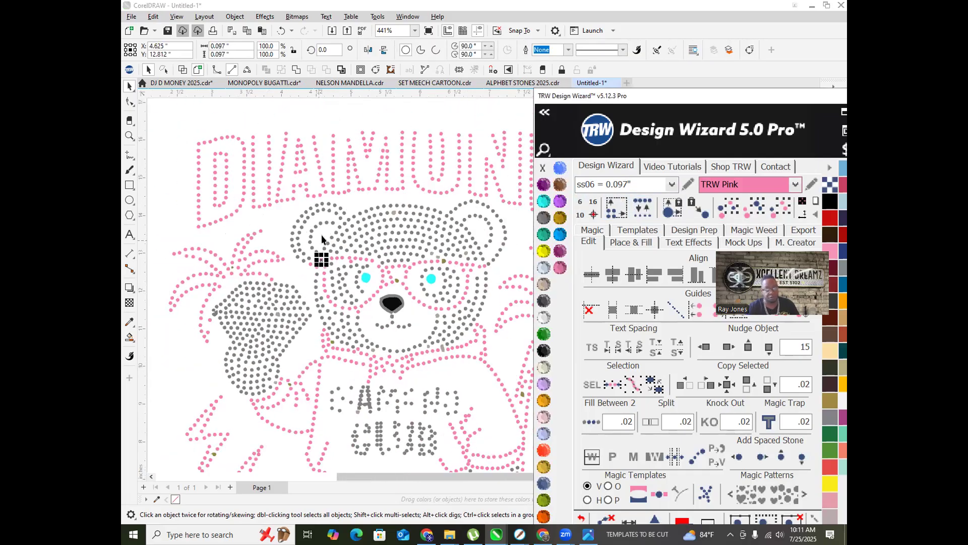
{"action": "scroll", "coordinate": [348, 255], "scroll_direction": "down", "scroll_amount": 4}
{"action": "left_click", "coordinate": [213, 313]}
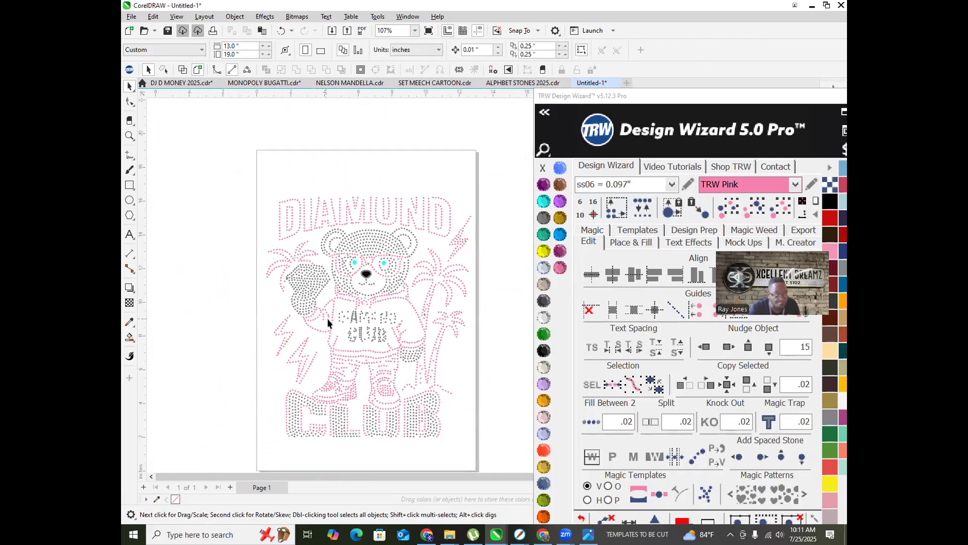
Step: Marquee-select the CAMO CLUB lettering stones on the shirt and delete them
{"action": "scroll", "coordinate": [328, 319], "scroll_direction": "up", "scroll_amount": 4}
{"action": "scroll", "coordinate": [337, 307], "scroll_direction": "up", "scroll_amount": 5}
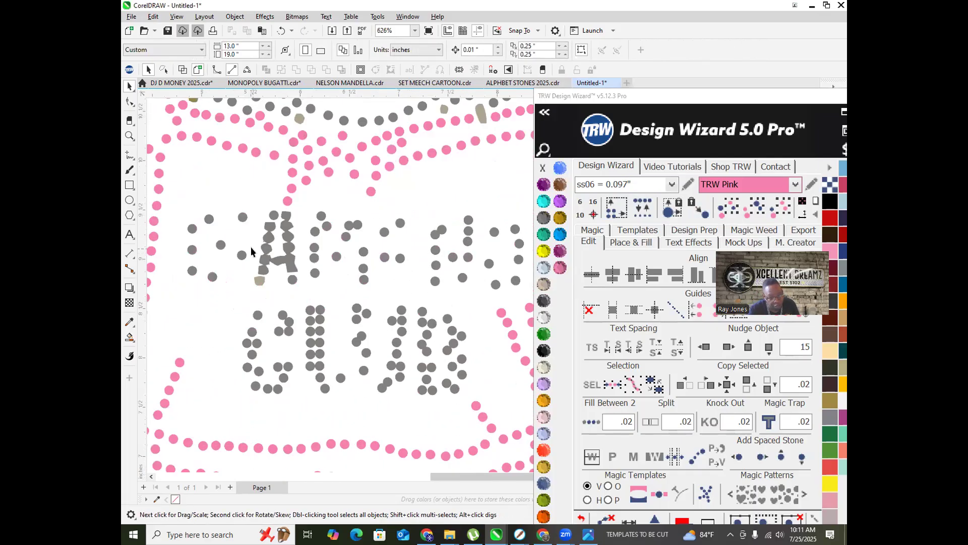
{"action": "scroll", "coordinate": [250, 256], "scroll_direction": "down", "scroll_amount": 2}
{"action": "left_click_drag", "start_coordinate": [212, 220], "coordinate": [290, 314]}
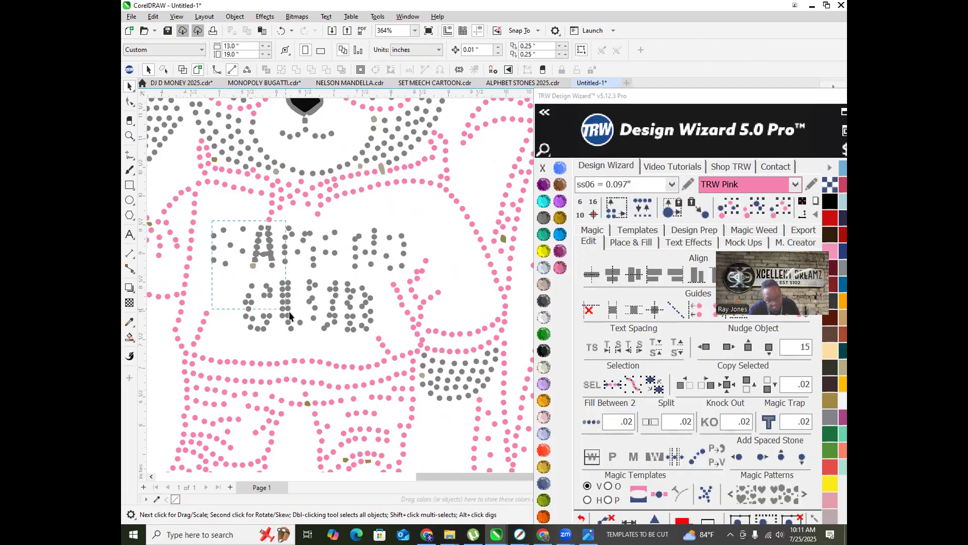
{"action": "left_click_drag", "start_coordinate": [338, 340], "coordinate": [374, 337]}
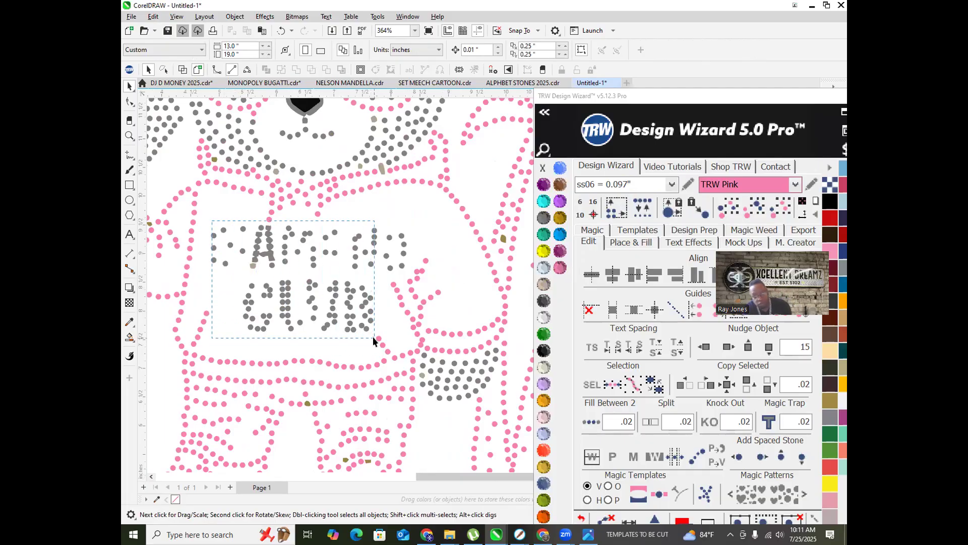
{"action": "key", "text": "Delete"}
{"action": "left_click_drag", "start_coordinate": [407, 278], "coordinate": [408, 278]}
Step: Delete the last leftover lettering stones from the shirt
{"action": "key", "text": "Delete"}
{"action": "left_click_drag", "start_coordinate": [204, 226], "coordinate": [257, 286]}
{"action": "key", "text": "Delete"}
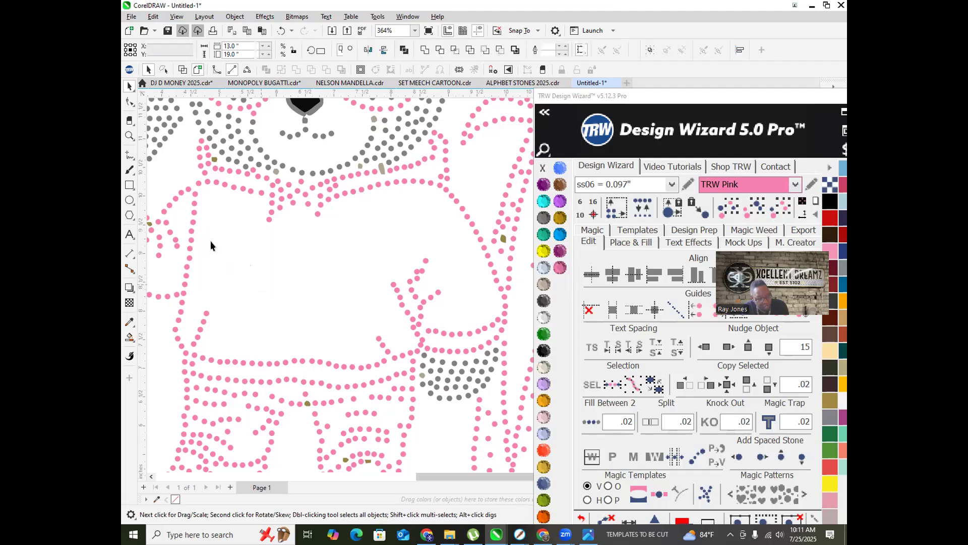
Step: Add the word DIAMOND on the bear's shirt and enlarge it
{"action": "key", "text": "F8"}
{"action": "left_click", "coordinate": [249, 253]}
{"action": "type", "text": "DIA"}
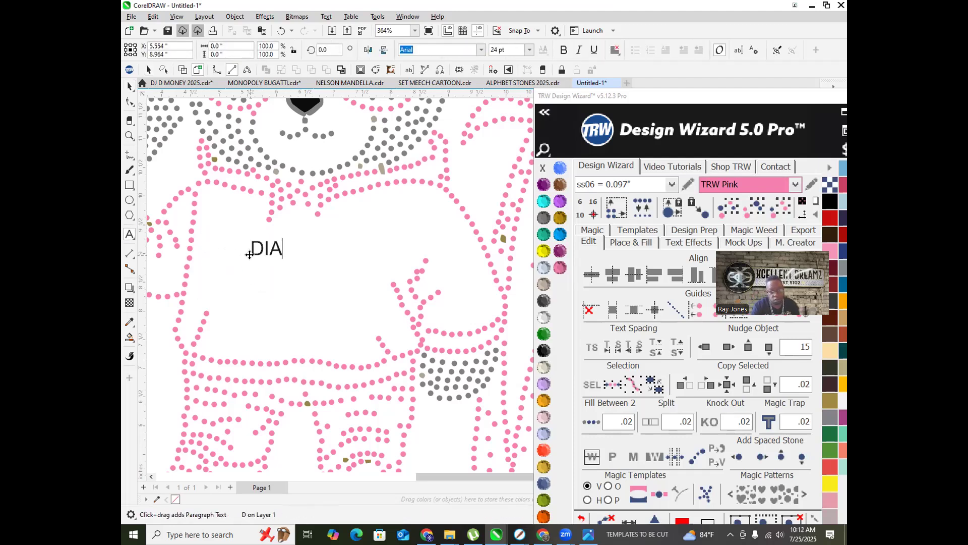
{"action": "type", "text": "MOND"}
{"action": "key", "text": "Escape"}
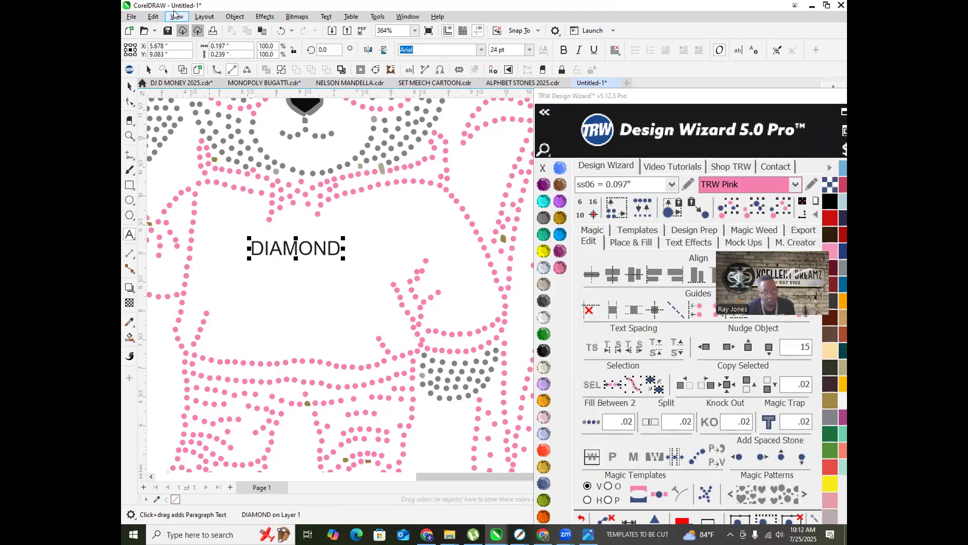
{"action": "left_click_drag", "start_coordinate": [342, 236], "coordinate": [402, 224]}
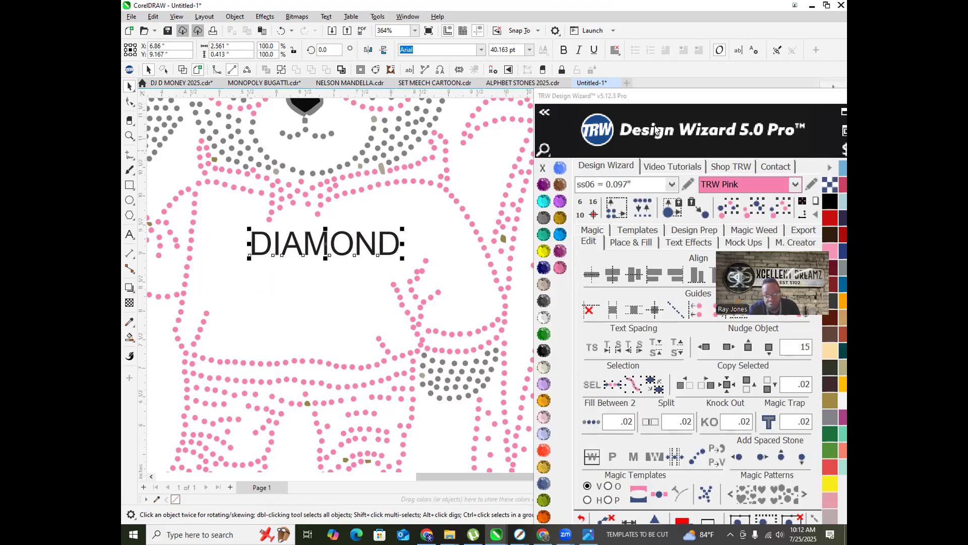
Step: Set DIAMOND in Milanello Free from the favorite fonts and nudge it left
{"action": "left_click", "coordinate": [544, 112]}
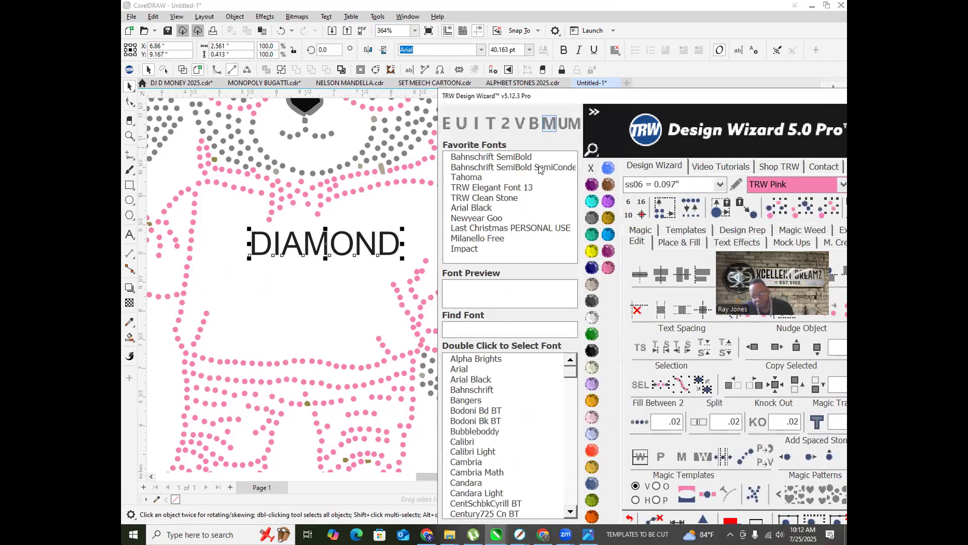
{"action": "left_click", "coordinate": [466, 249]}
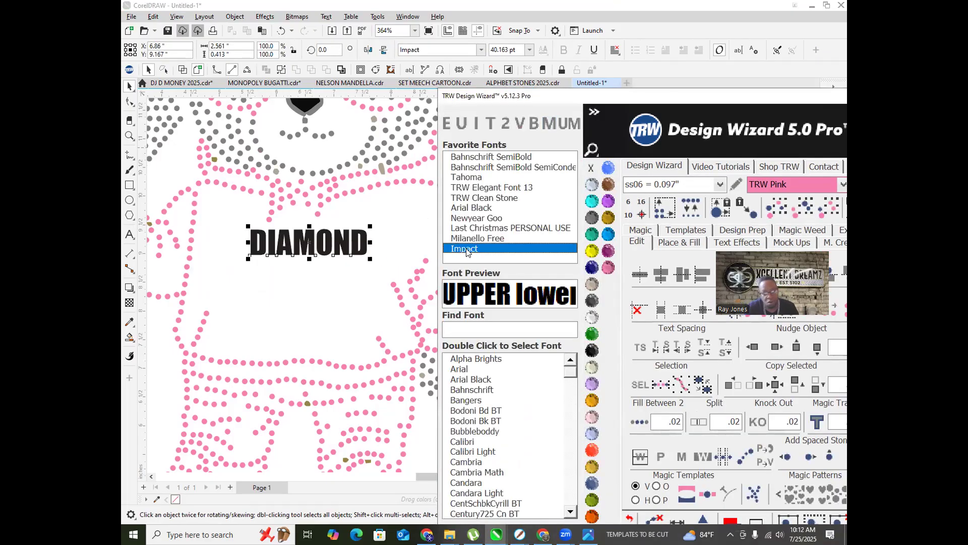
{"action": "left_click", "coordinate": [478, 237]}
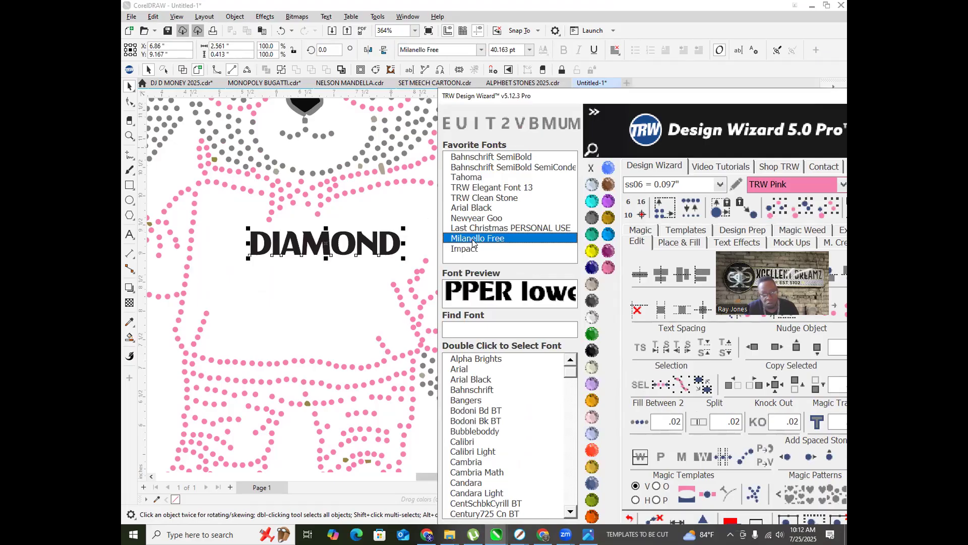
{"action": "left_click", "coordinate": [475, 230]}
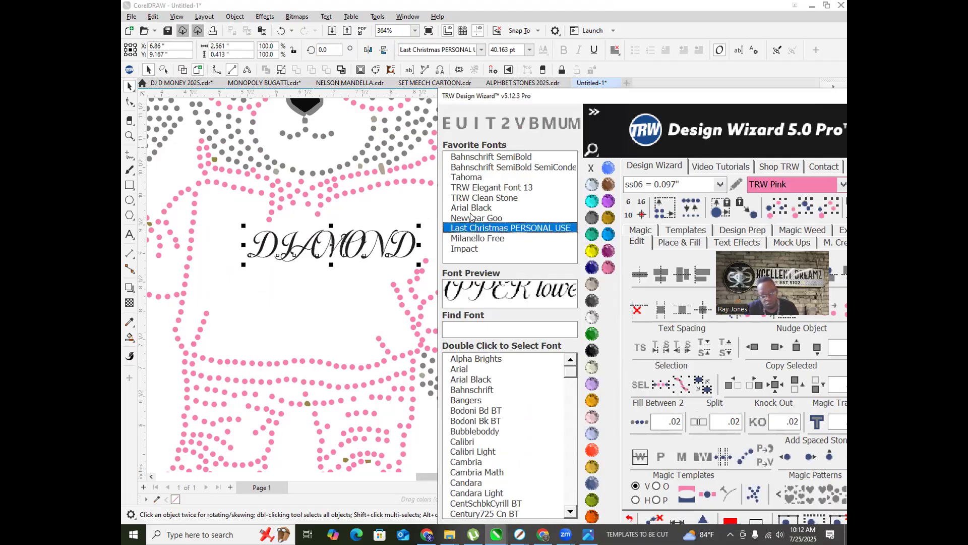
{"action": "left_click", "coordinate": [467, 239]}
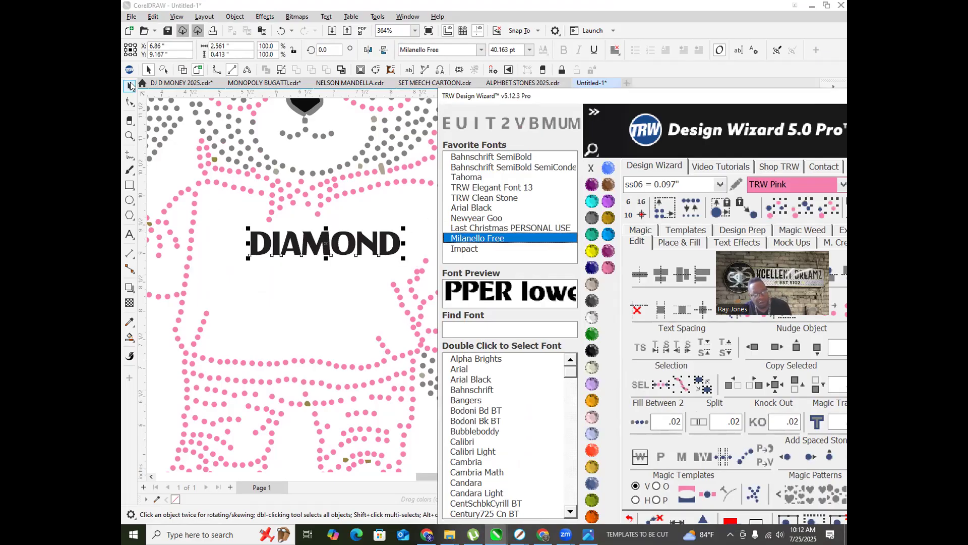
{"action": "left_click_drag", "start_coordinate": [321, 237], "coordinate": [303, 273]}
Step: Duplicate DIAMOND below, retype it as CLUB, and spread its letters wide
{"action": "right_click", "coordinate": [303, 273]}
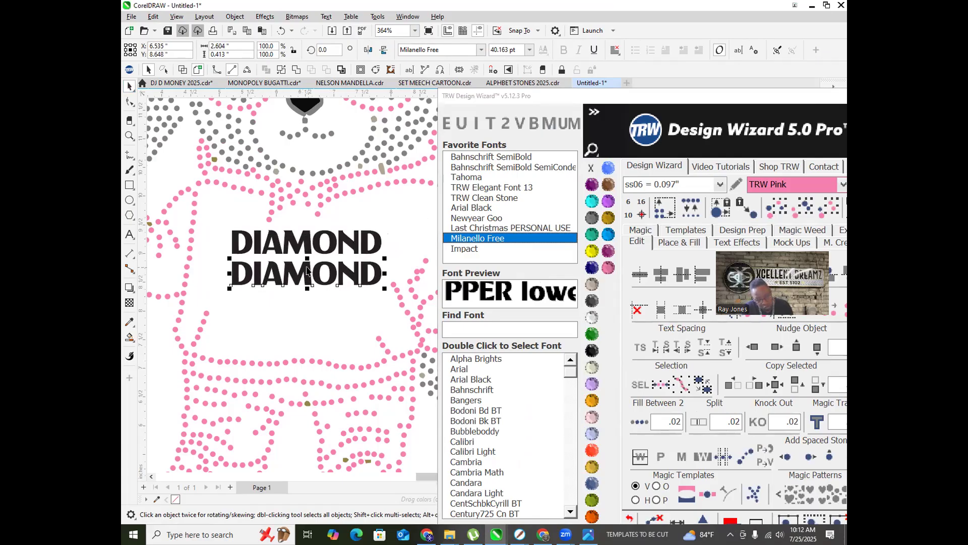
{"action": "double_click", "coordinate": [307, 268]}
{"action": "type", "text": "CLUB"}
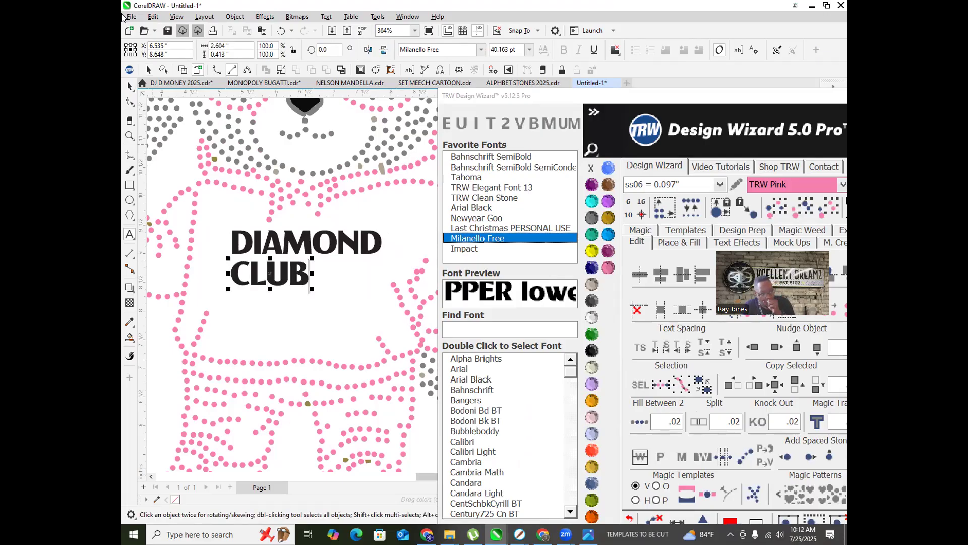
{"action": "left_click", "coordinate": [129, 86]}
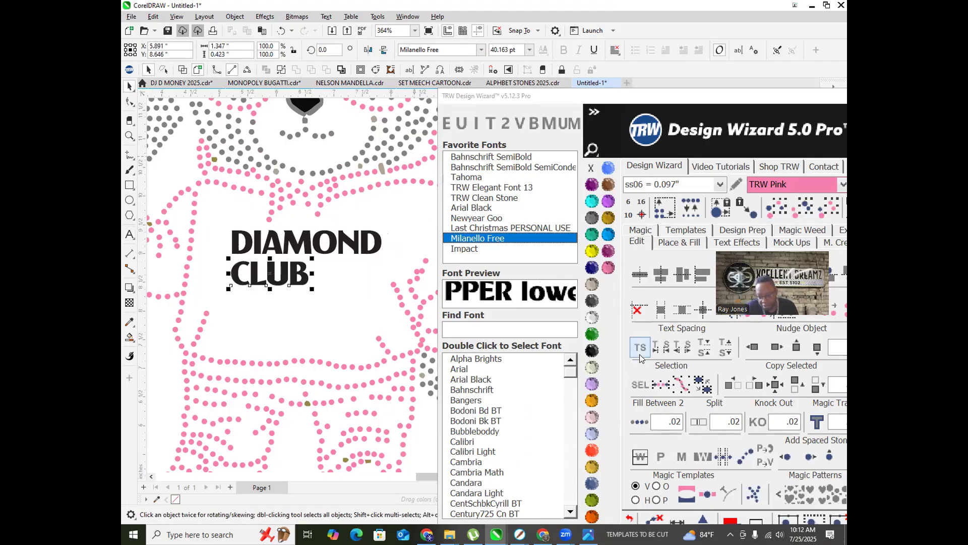
{"action": "key", "text": "F10"}
{"action": "left_click_drag", "start_coordinate": [312, 289], "coordinate": [376, 288]}
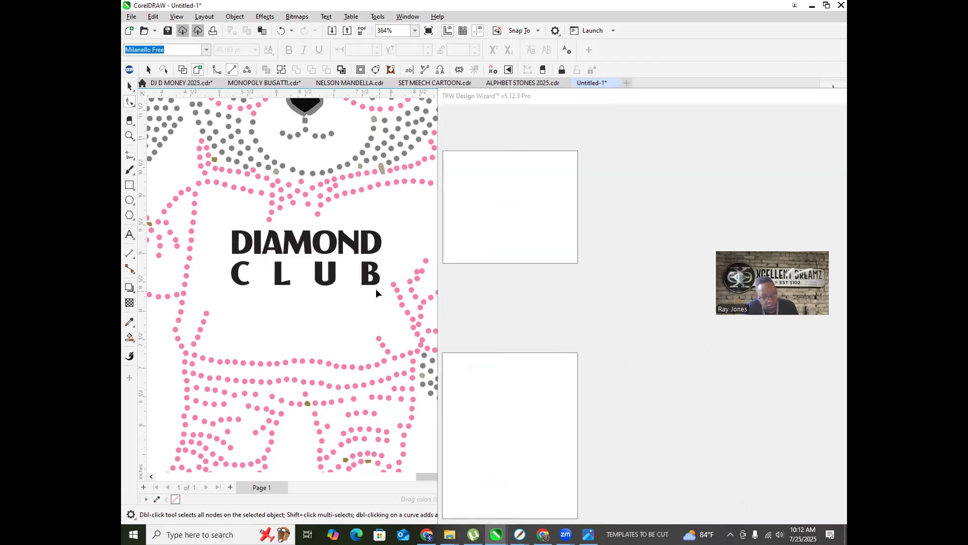
{"action": "left_click", "coordinate": [129, 87]}
{"action": "scroll", "coordinate": [317, 295], "scroll_direction": "down", "scroll_amount": 5}
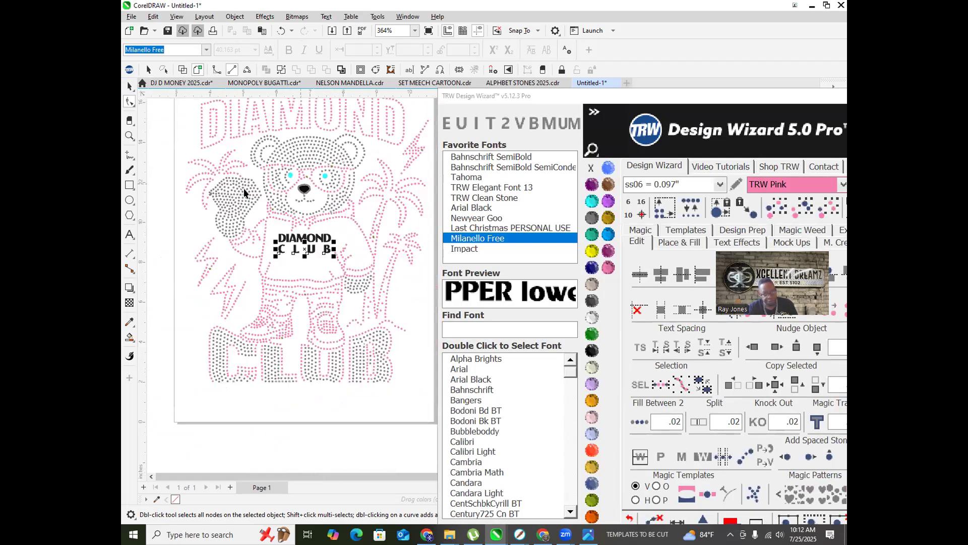
{"action": "left_click", "coordinate": [192, 222]}
{"action": "scroll", "coordinate": [267, 252], "scroll_direction": "up", "scroll_amount": 4}
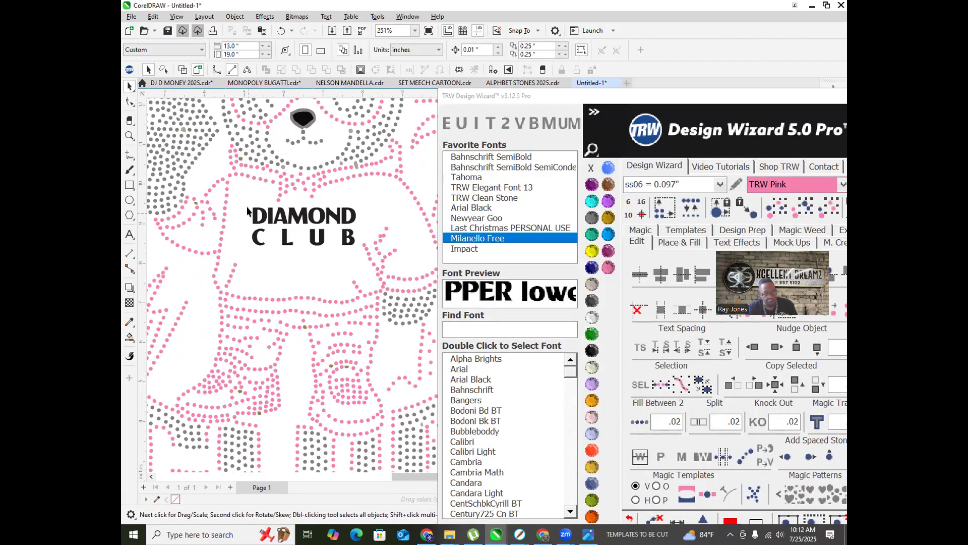
{"action": "left_click_drag", "start_coordinate": [364, 266], "coordinate": [365, 266]}
{"action": "scroll", "coordinate": [349, 224], "scroll_direction": "up", "scroll_amount": 1}
{"action": "left_click", "coordinate": [348, 221]}
{"action": "left_click_drag", "start_coordinate": [362, 194], "coordinate": [362, 204]}
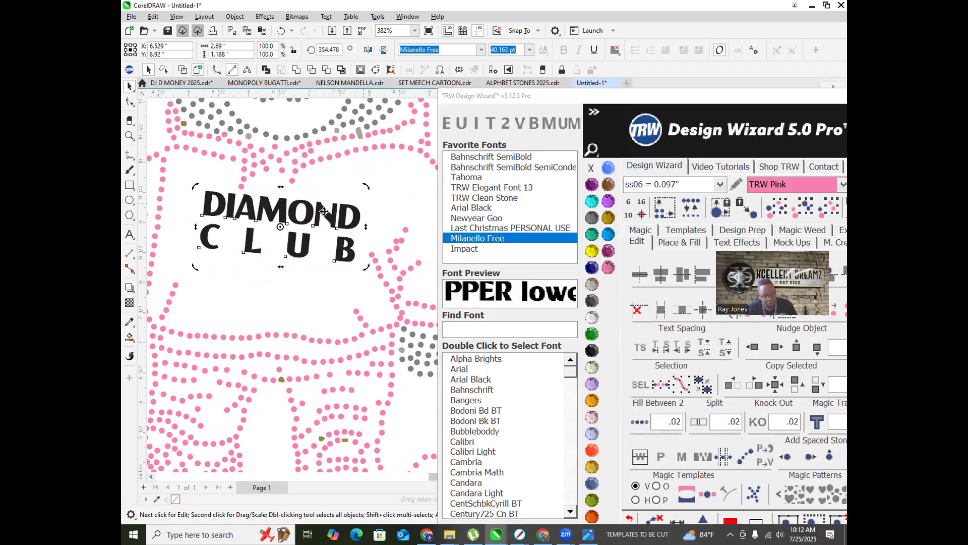
{"action": "scroll", "coordinate": [272, 205], "scroll_direction": "up", "scroll_amount": 1}
{"action": "left_click_drag", "start_coordinate": [270, 211], "coordinate": [269, 219]}
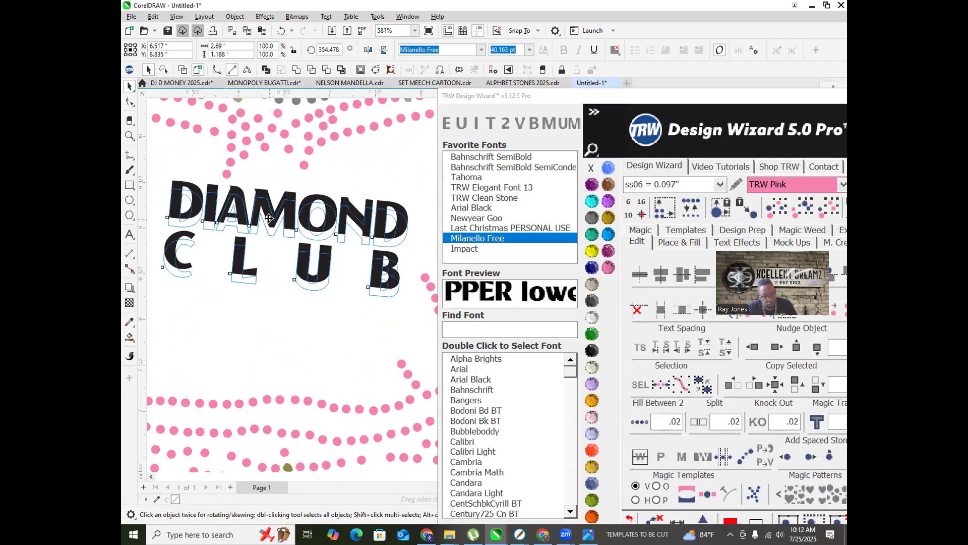
{"action": "scroll", "coordinate": [265, 280], "scroll_direction": "down", "scroll_amount": 3}
{"action": "scroll", "coordinate": [292, 285], "scroll_direction": "down", "scroll_amount": 1}
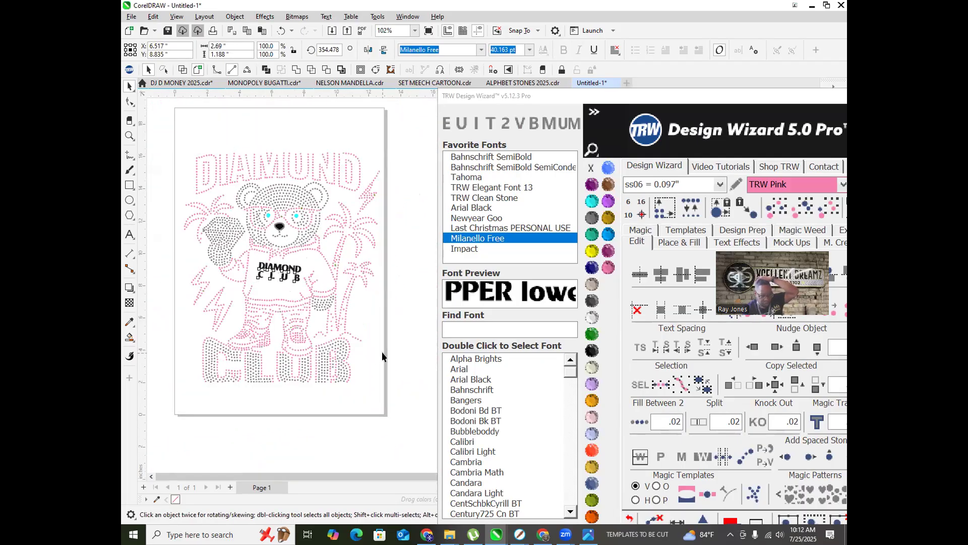
{"action": "left_click", "coordinate": [382, 352]}
{"action": "scroll", "coordinate": [347, 277], "scroll_direction": "down", "scroll_amount": 2}
{"action": "scroll", "coordinate": [365, 271], "scroll_direction": "up", "scroll_amount": 2}
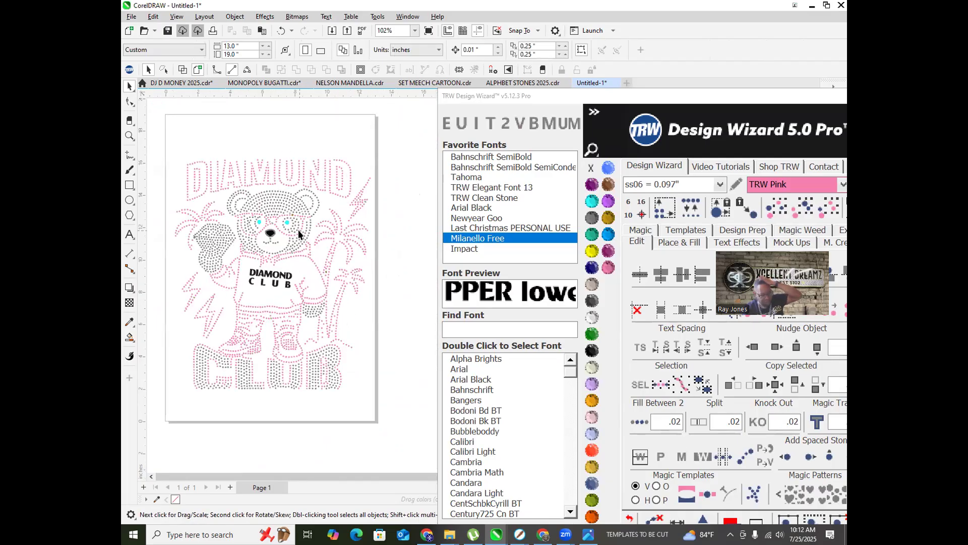
{"action": "scroll", "coordinate": [283, 353], "scroll_direction": "up", "scroll_amount": 4}
{"action": "scroll", "coordinate": [318, 329], "scroll_direction": "down", "scroll_amount": 3}
{"action": "scroll", "coordinate": [341, 346], "scroll_direction": "up", "scroll_amount": 5}
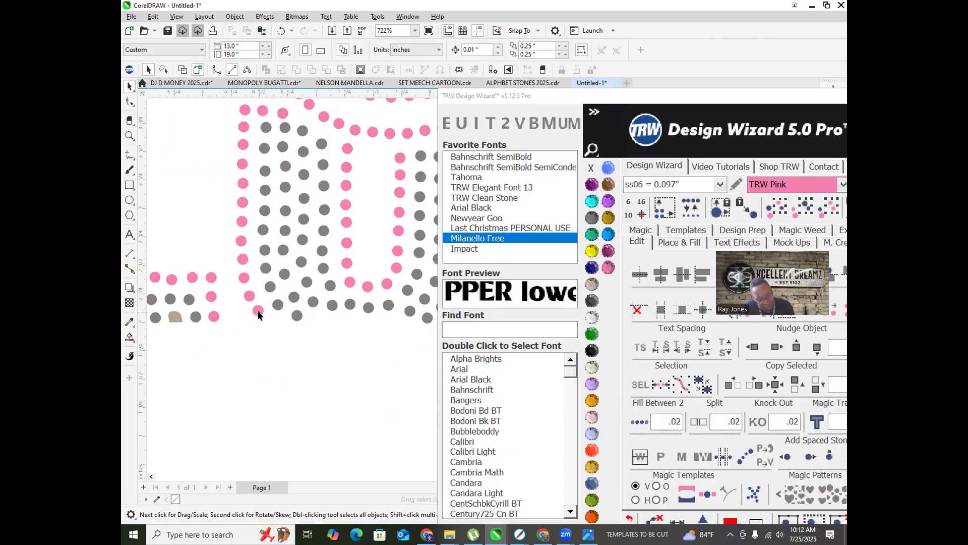
{"action": "scroll", "coordinate": [258, 313], "scroll_direction": "down", "scroll_amount": 7}
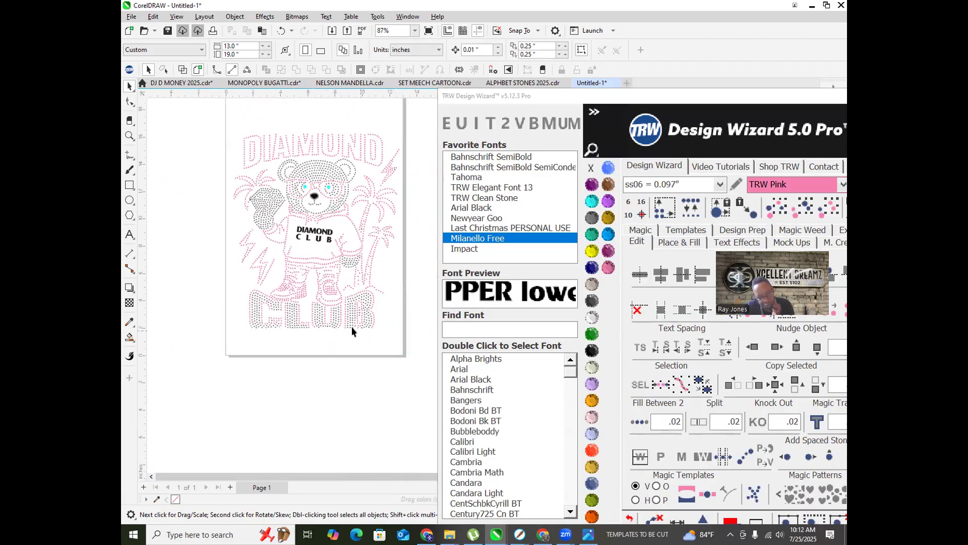
{"action": "scroll", "coordinate": [348, 329], "scroll_direction": "up", "scroll_amount": 2}
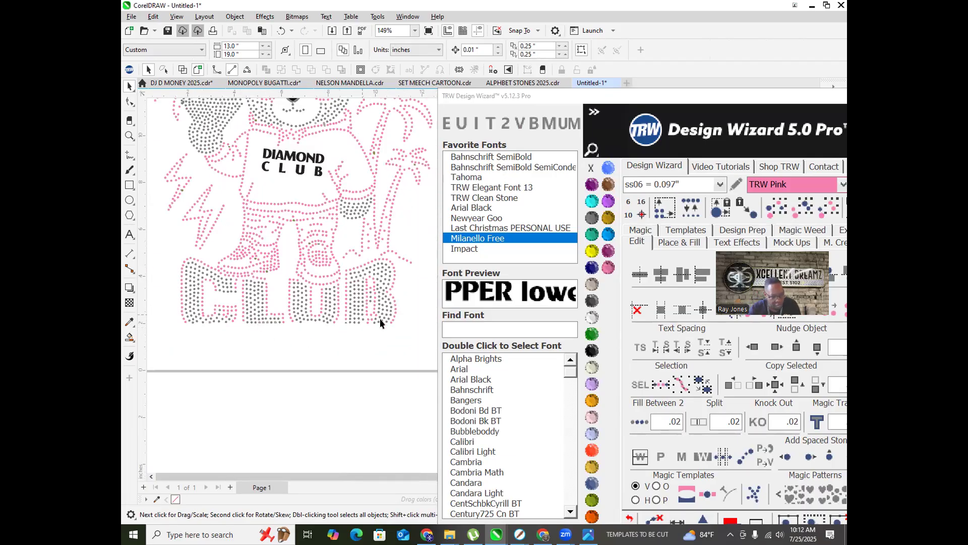
{"action": "scroll", "coordinate": [380, 319], "scroll_direction": "down", "scroll_amount": 2}
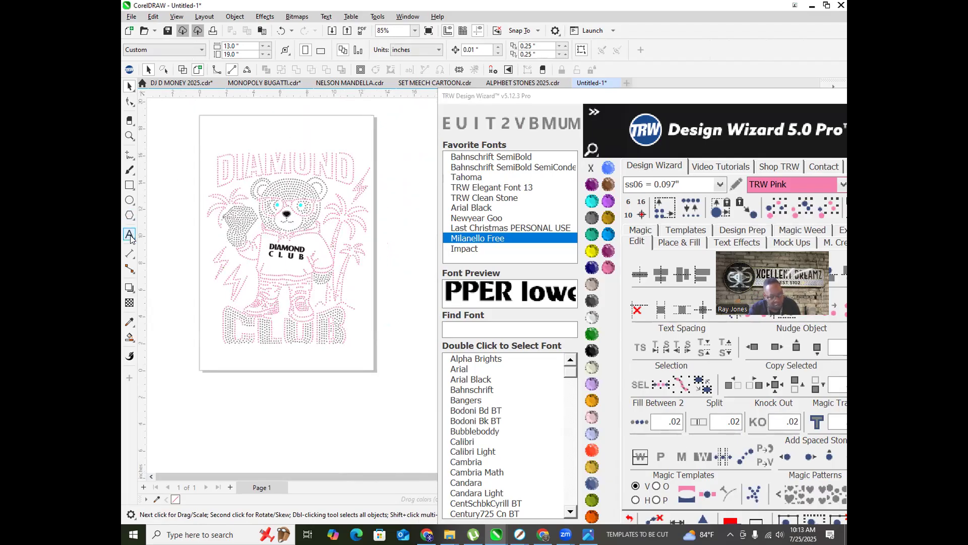
Step: Add a new DIAMOND text line below the page and scale it up
{"action": "key", "text": "F8"}
{"action": "left_click", "coordinate": [216, 378]}
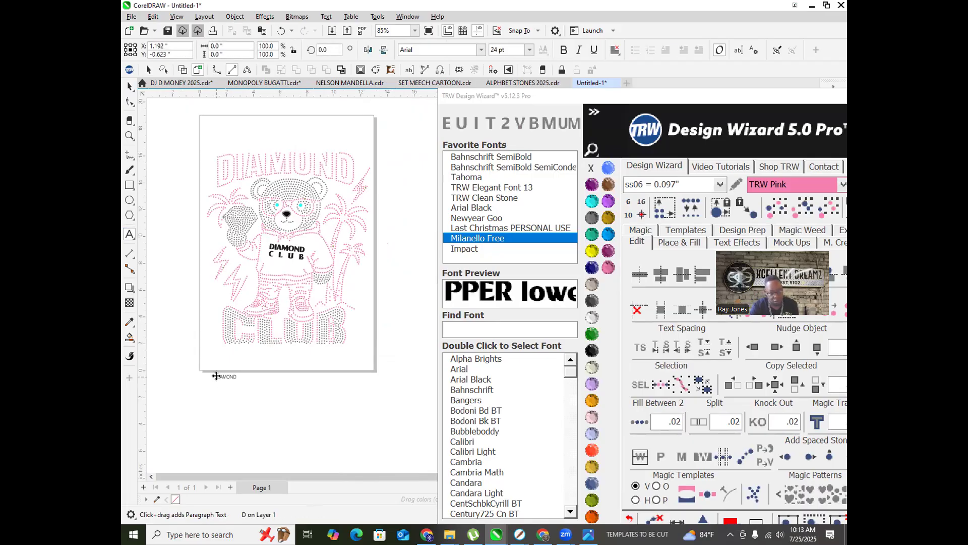
{"action": "key", "text": "Escape"}
{"action": "key", "text": "space"}
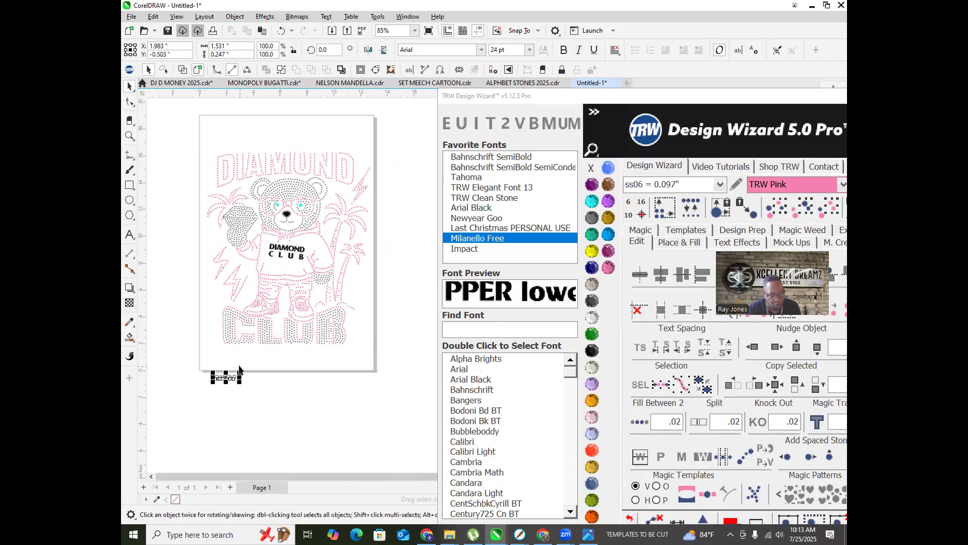
{"action": "left_click_drag", "start_coordinate": [237, 369], "coordinate": [353, 343]}
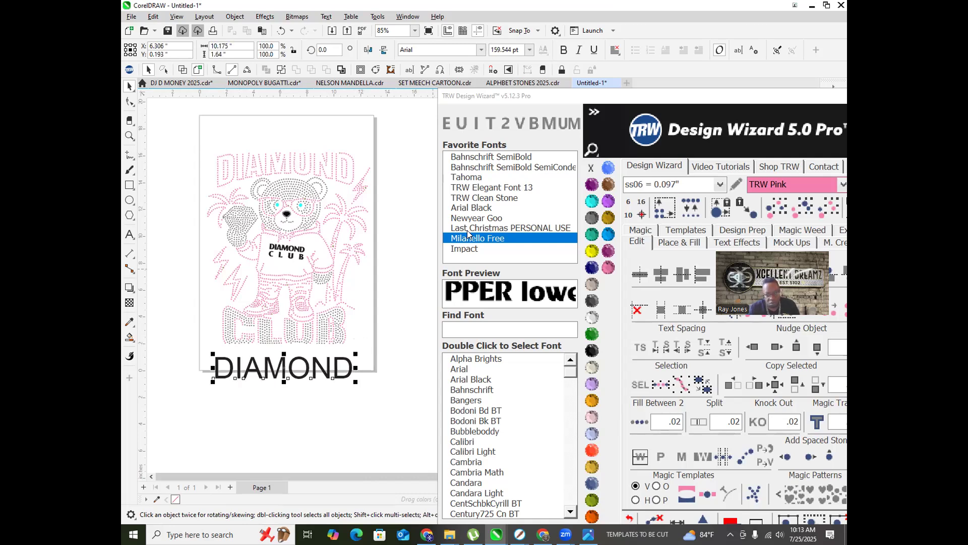
Step: Set the lower DIAMOND in Impact with wider letter spacing and reposition the Design Wizard window
{"action": "double_click", "coordinate": [468, 249]}
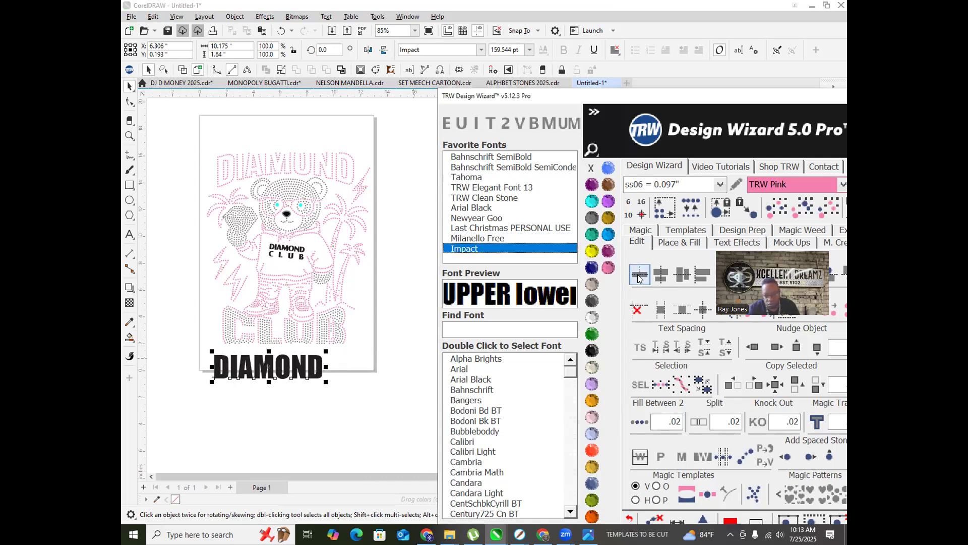
{"action": "left_click", "coordinate": [640, 347]}
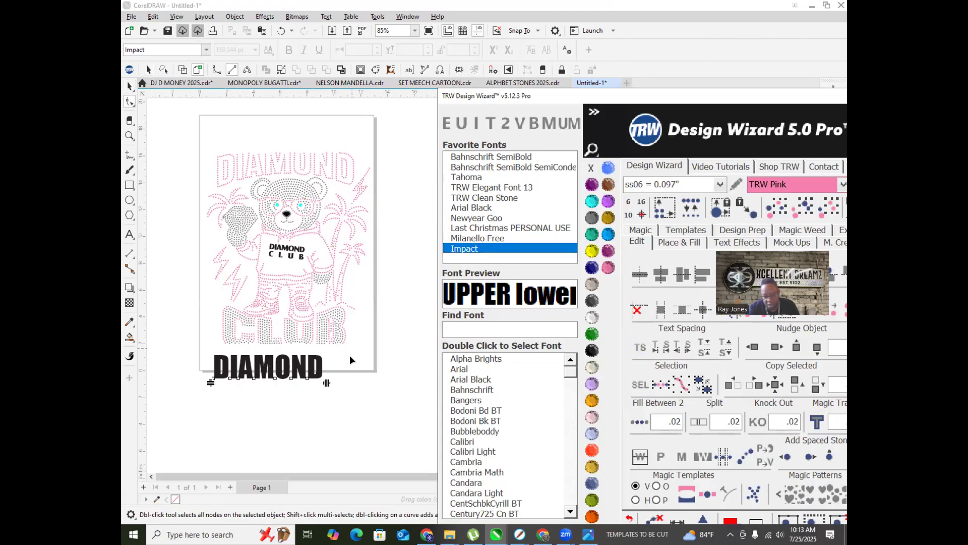
{"action": "left_click_drag", "start_coordinate": [324, 383], "coordinate": [346, 383]}
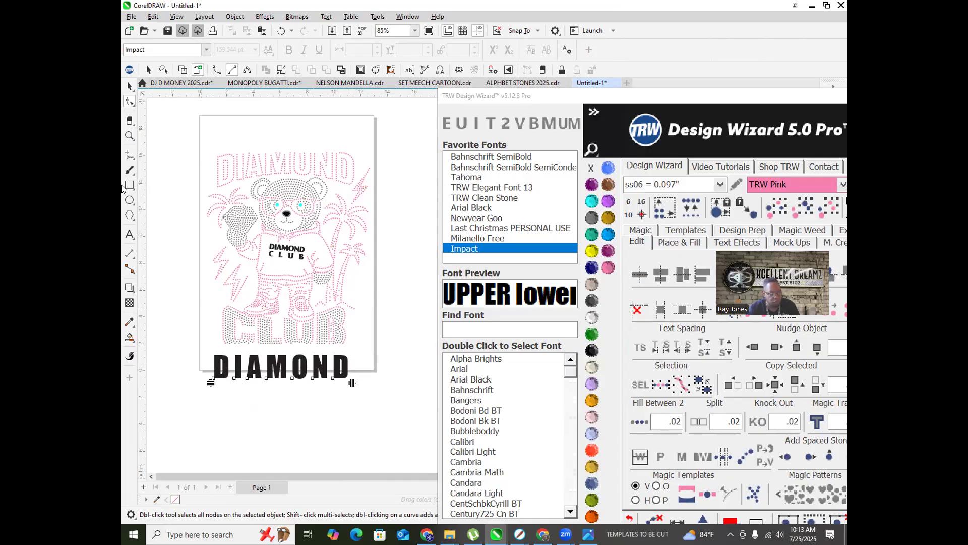
{"action": "left_click", "coordinate": [129, 86]}
{"action": "scroll", "coordinate": [276, 332], "scroll_direction": "down", "scroll_amount": 1}
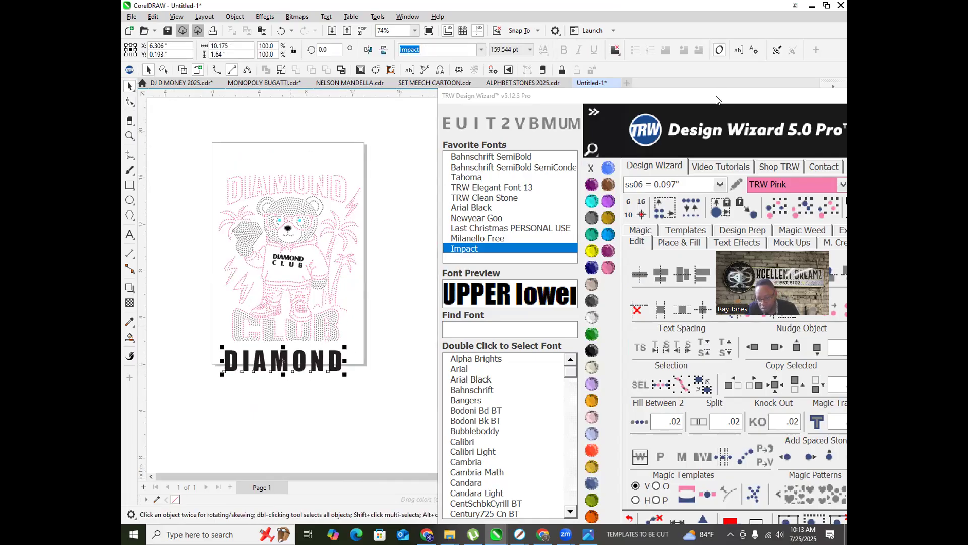
{"action": "left_click_drag", "start_coordinate": [718, 100], "coordinate": [605, 40]}
Step: Give the DIAMOND text an arched envelope from Design Wizard's text effects, then deselect it
{"action": "left_click", "coordinate": [623, 181]}
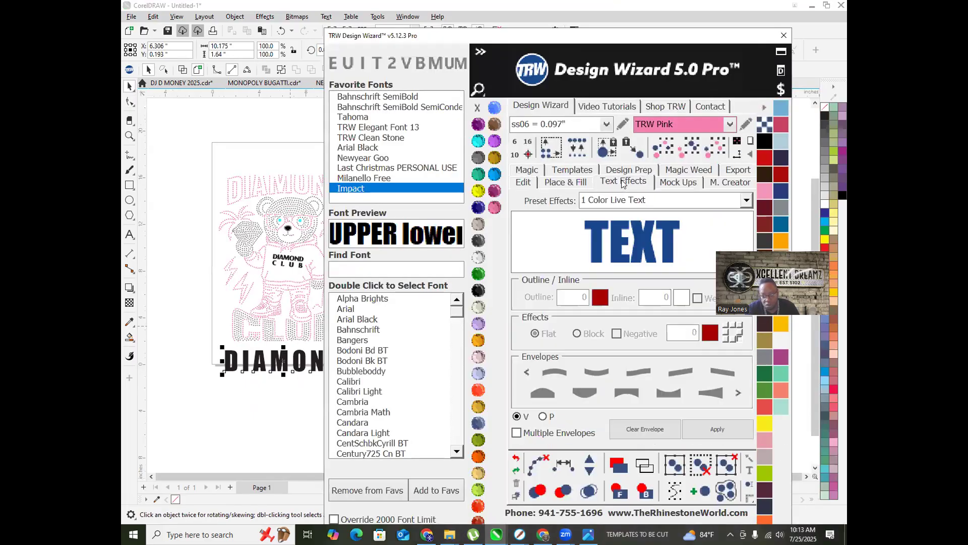
{"action": "left_click", "coordinate": [552, 373]}
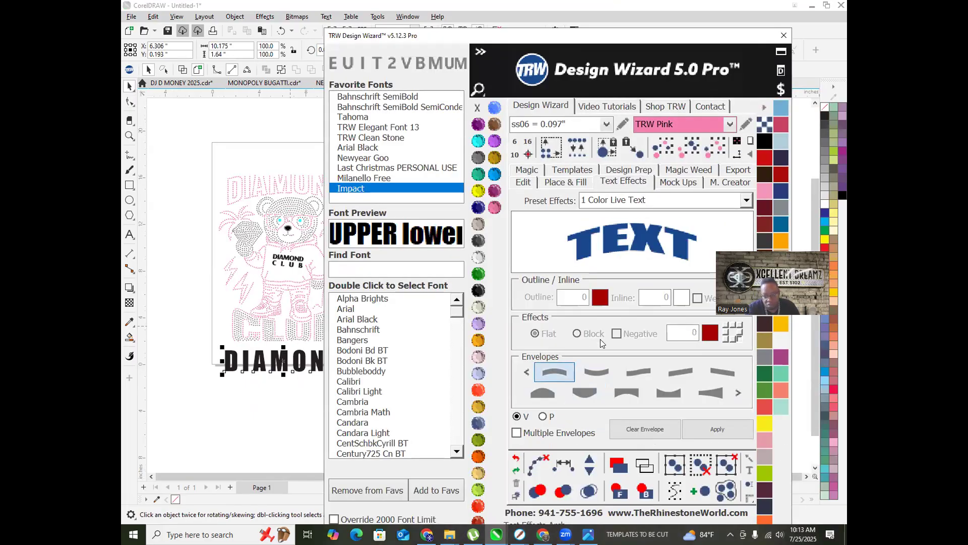
{"action": "left_click", "coordinate": [717, 434]}
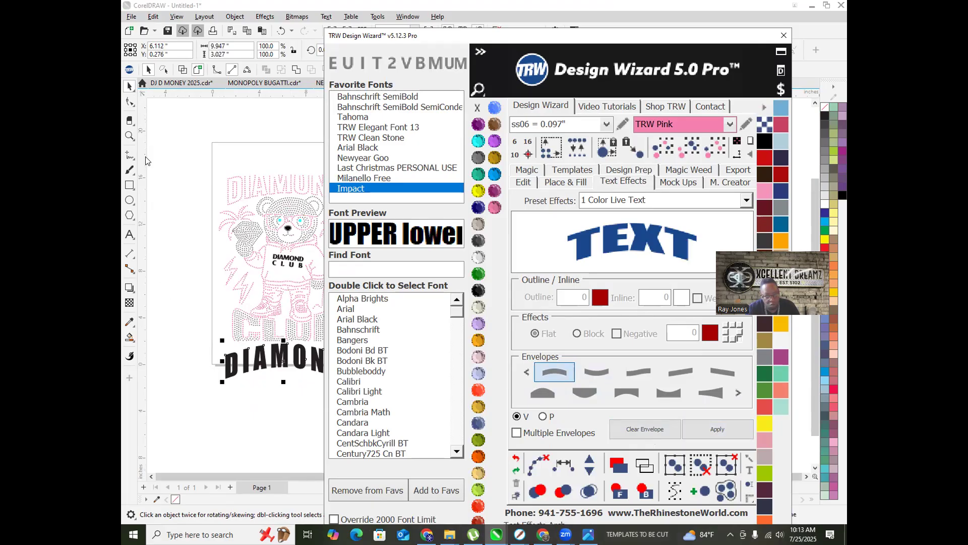
{"action": "left_click", "coordinate": [126, 89]}
{"action": "scroll", "coordinate": [190, 119], "scroll_direction": "down", "scroll_amount": 2}
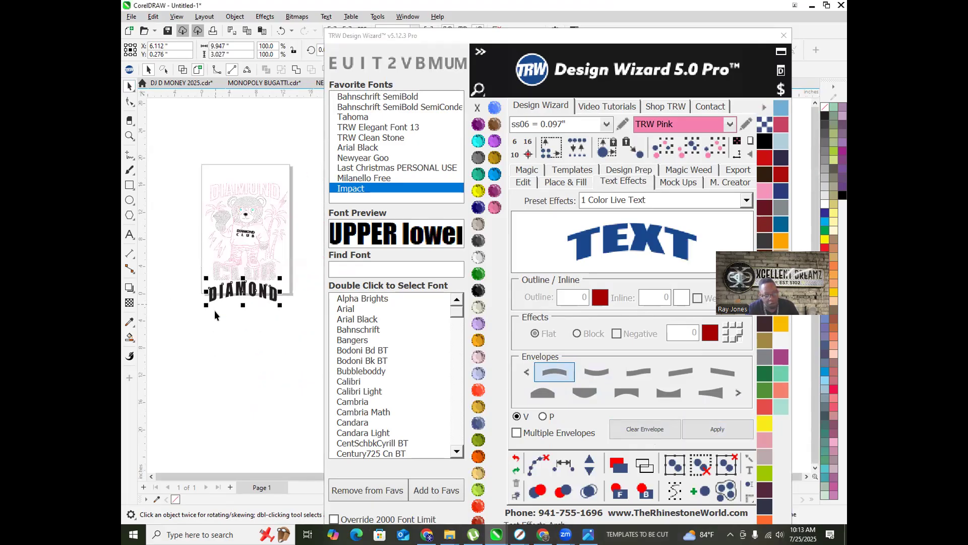
{"action": "scroll", "coordinate": [216, 311], "scroll_direction": "up", "scroll_amount": 1}
{"action": "left_click", "coordinate": [285, 344]}
Step: Drop a copy of DIAMOND just below it and retype the copy as 'CLUB'
{"action": "scroll", "coordinate": [244, 286], "scroll_direction": "up", "scroll_amount": 3}
{"action": "scroll", "coordinate": [268, 292], "scroll_direction": "down", "scroll_amount": 4}
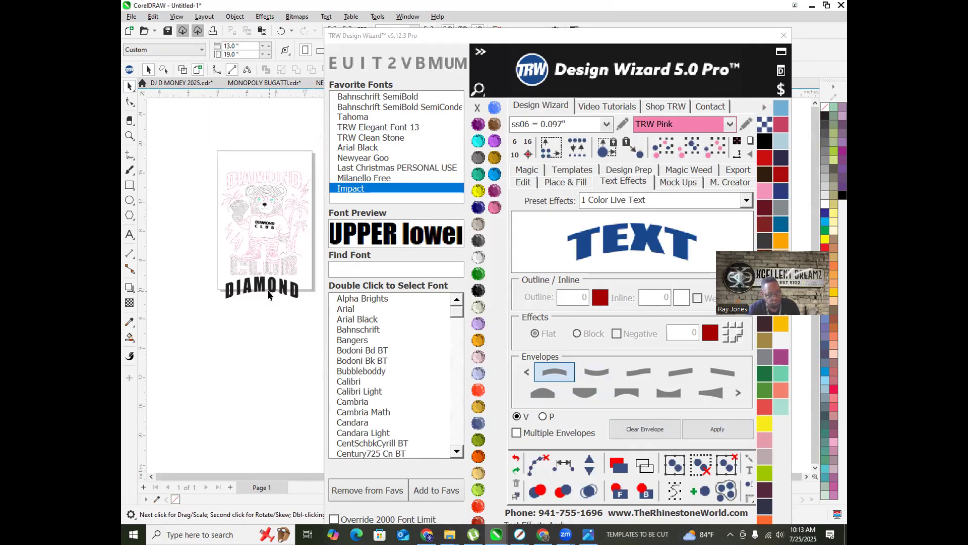
{"action": "scroll", "coordinate": [257, 289], "scroll_direction": "up", "scroll_amount": 2}
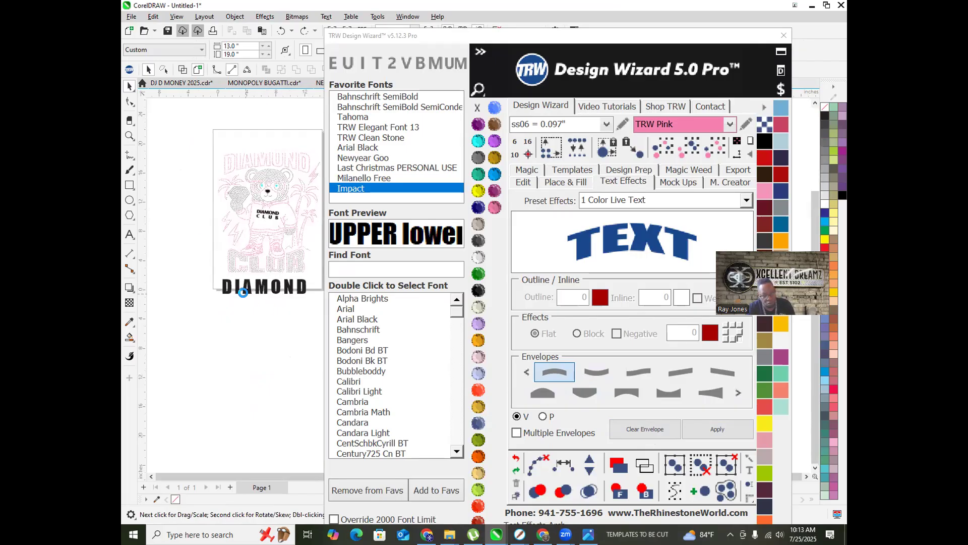
{"action": "left_click_drag", "start_coordinate": [270, 328], "coordinate": [272, 344]}
{"action": "right_click", "coordinate": [272, 344]}
{"action": "double_click", "coordinate": [271, 344]}
{"action": "double_click", "coordinate": [271, 342]}
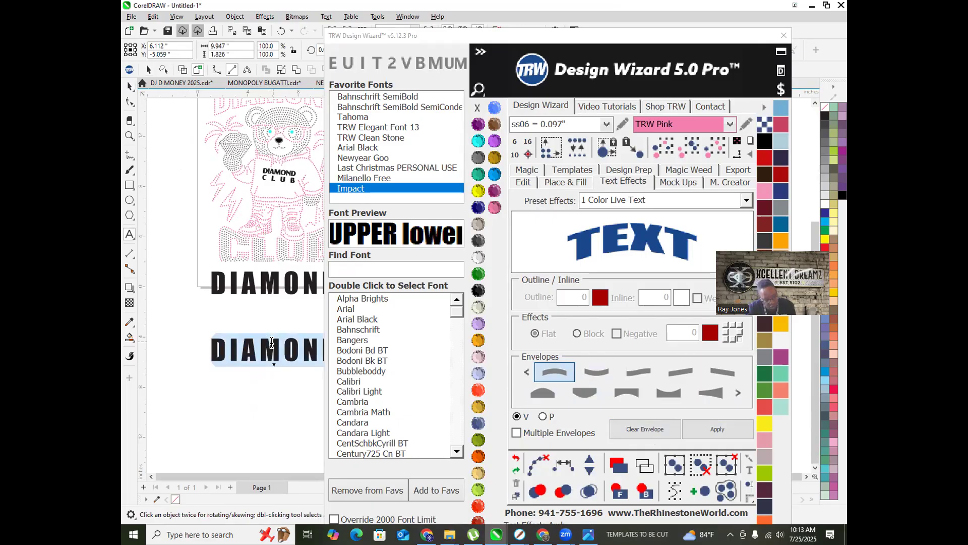
{"action": "type", "text": "CLUB"}
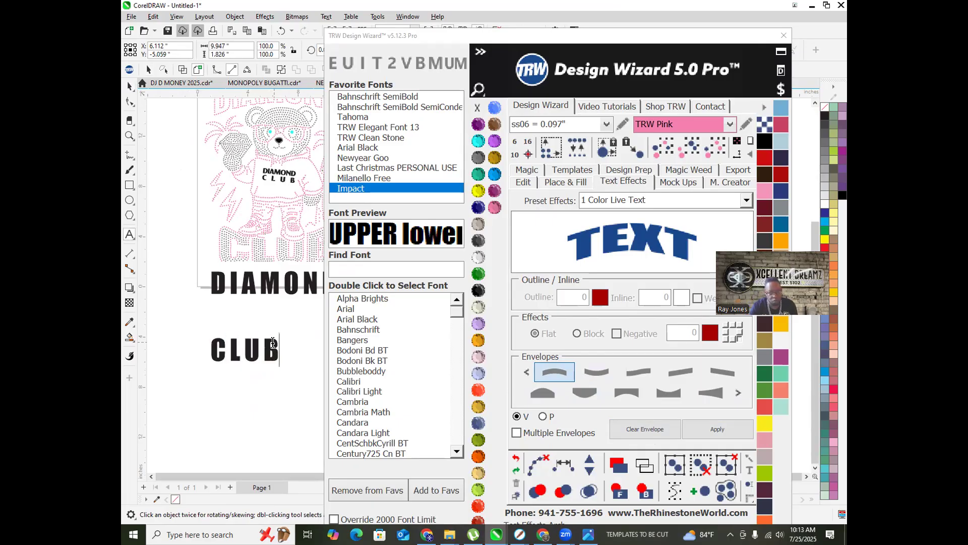
{"action": "key", "text": "Escape"}
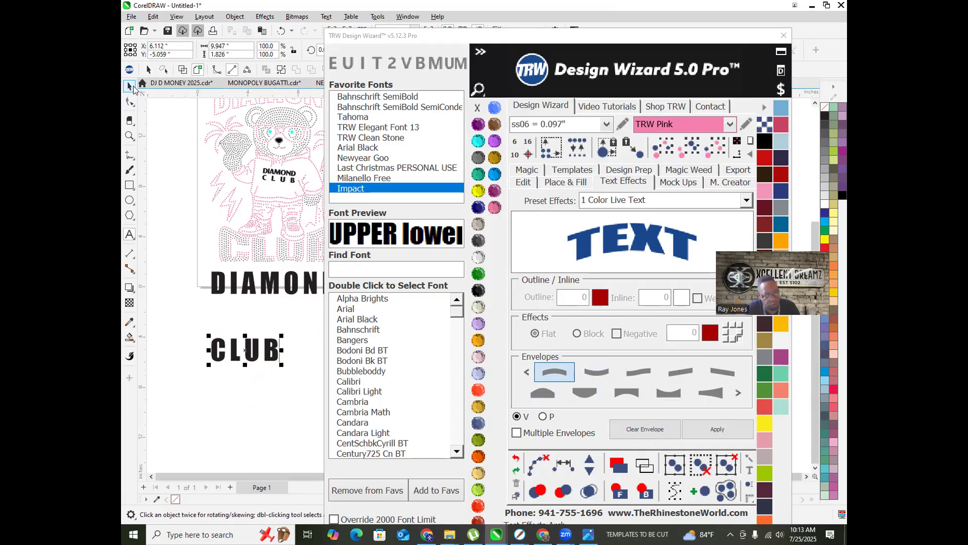
Step: Enlarge the CLUB text and widen the spacing between its letters
{"action": "scroll", "coordinate": [242, 305], "scroll_direction": "down", "scroll_amount": 2}
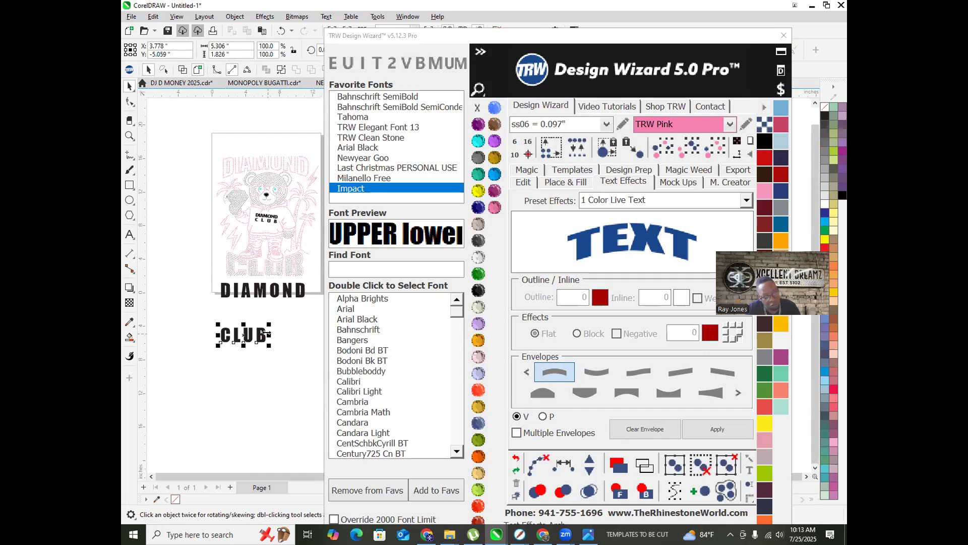
{"action": "scroll", "coordinate": [266, 334], "scroll_direction": "up", "scroll_amount": 2}
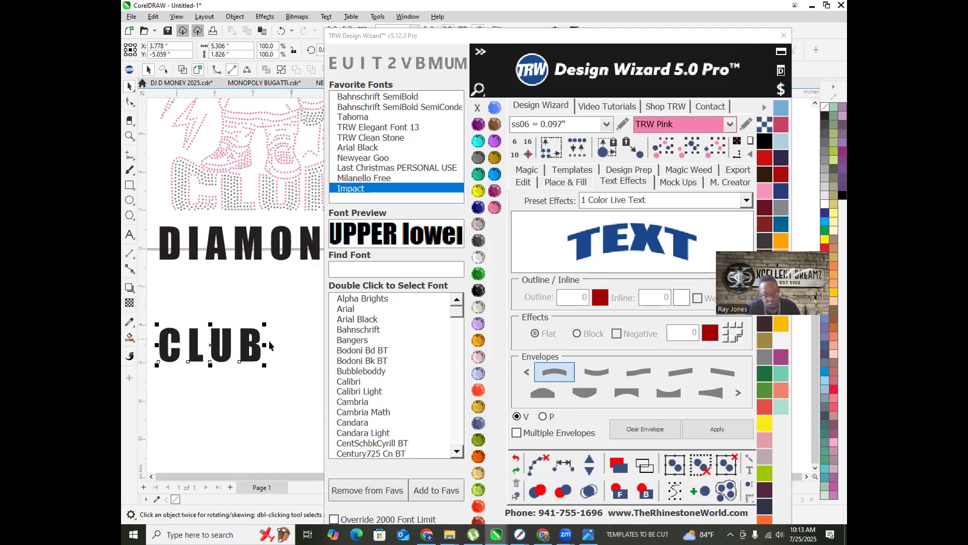
{"action": "left_click_drag", "start_coordinate": [266, 320], "coordinate": [296, 311]}
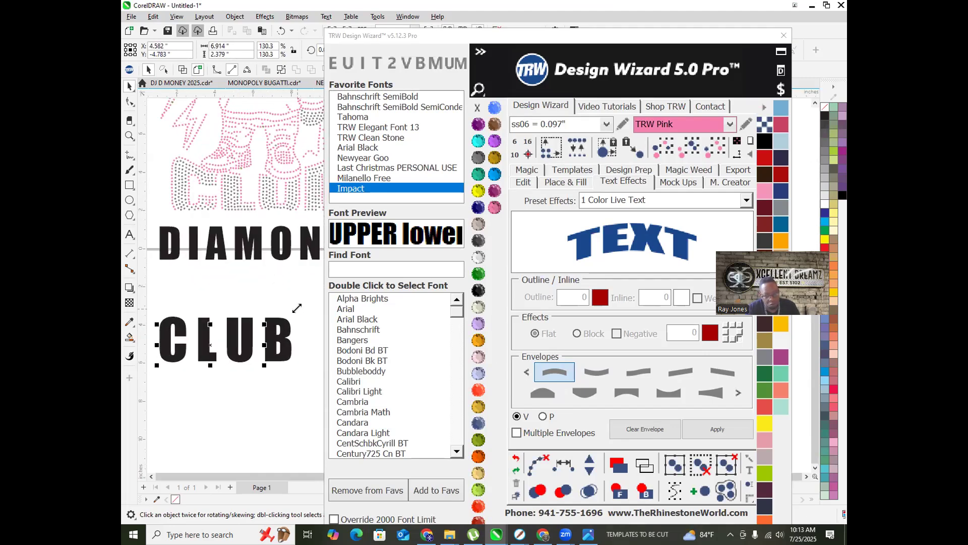
{"action": "left_click", "coordinate": [525, 183]}
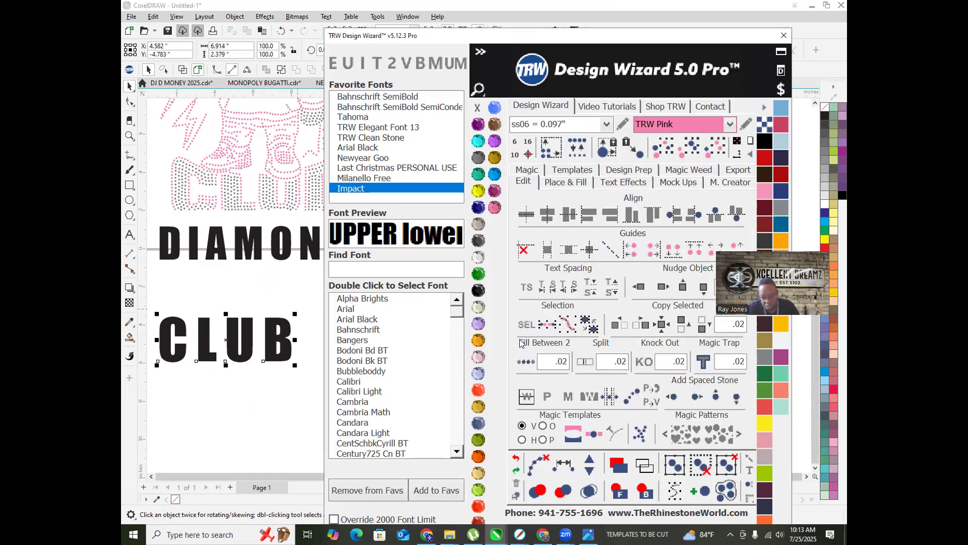
{"action": "key", "text": "F10"}
{"action": "left_click_drag", "start_coordinate": [295, 367], "coordinate": [337, 367]}
{"action": "scroll", "coordinate": [254, 342], "scroll_direction": "down", "scroll_amount": 4}
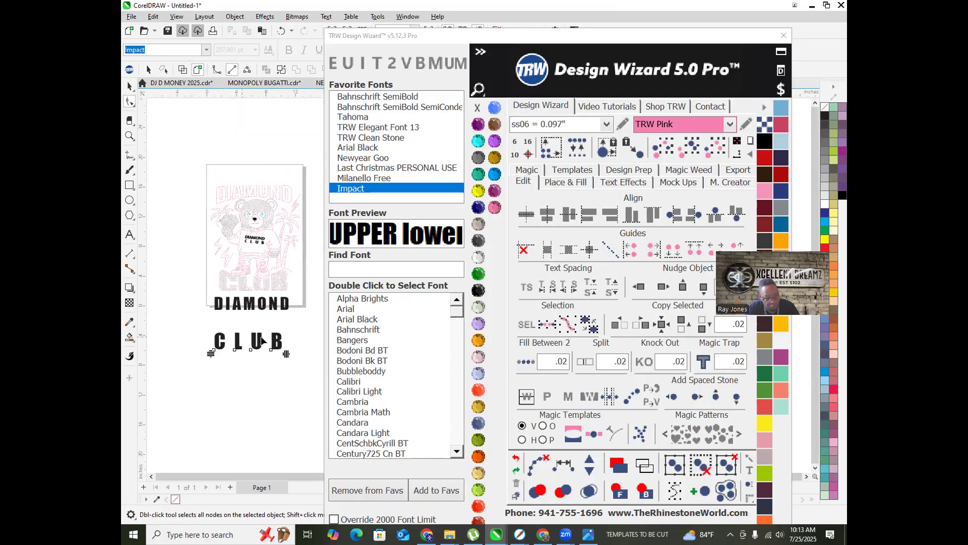
{"action": "scroll", "coordinate": [265, 336], "scroll_direction": "up", "scroll_amount": 2}
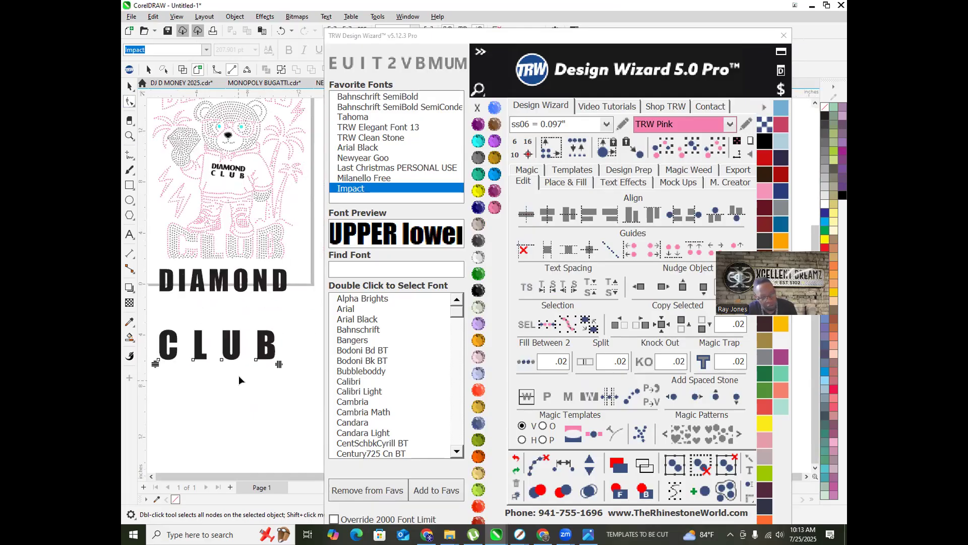
{"action": "left_click_drag", "start_coordinate": [279, 364], "coordinate": [295, 364]}
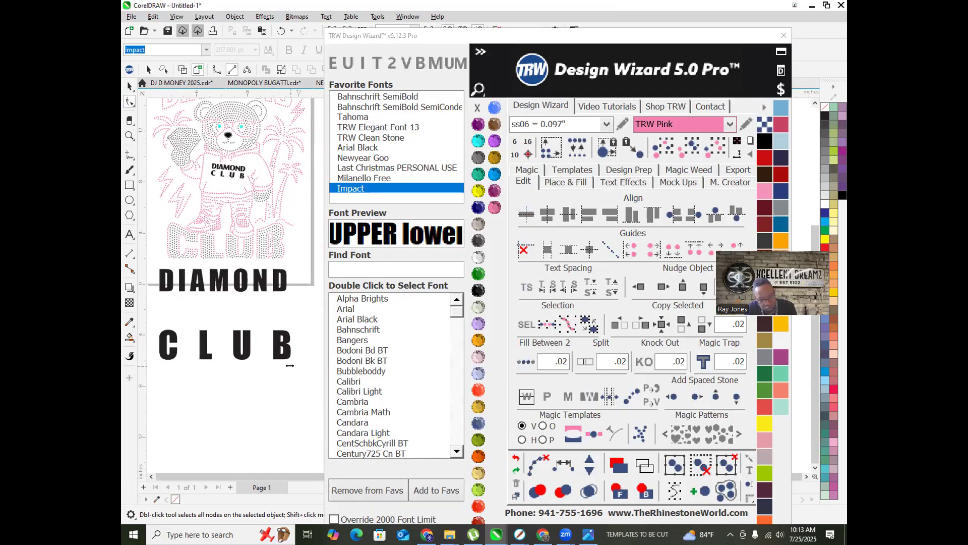
Step: Bend CLUB with the second envelope shape and apply the arch envelope to DIAMOND
{"action": "left_click", "coordinate": [616, 182]}
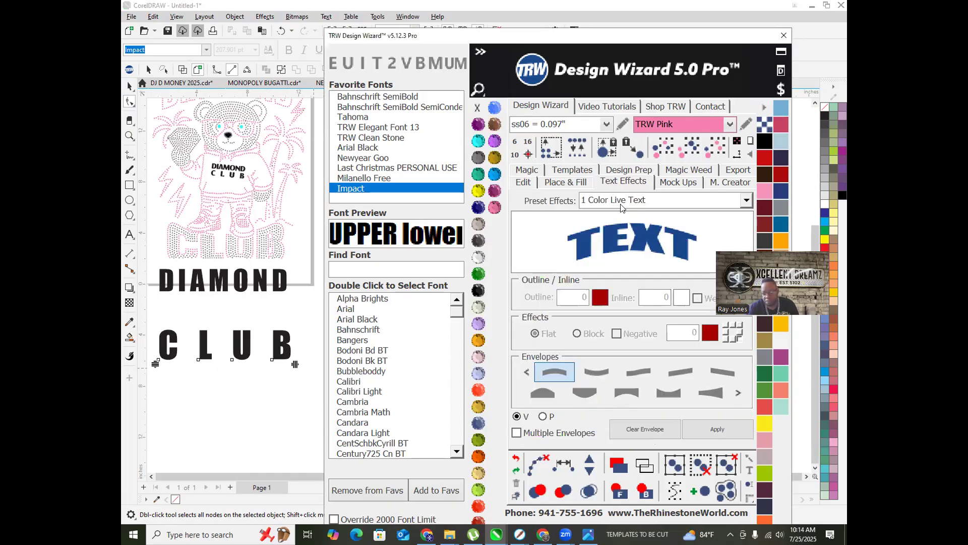
{"action": "left_click", "coordinate": [595, 374]}
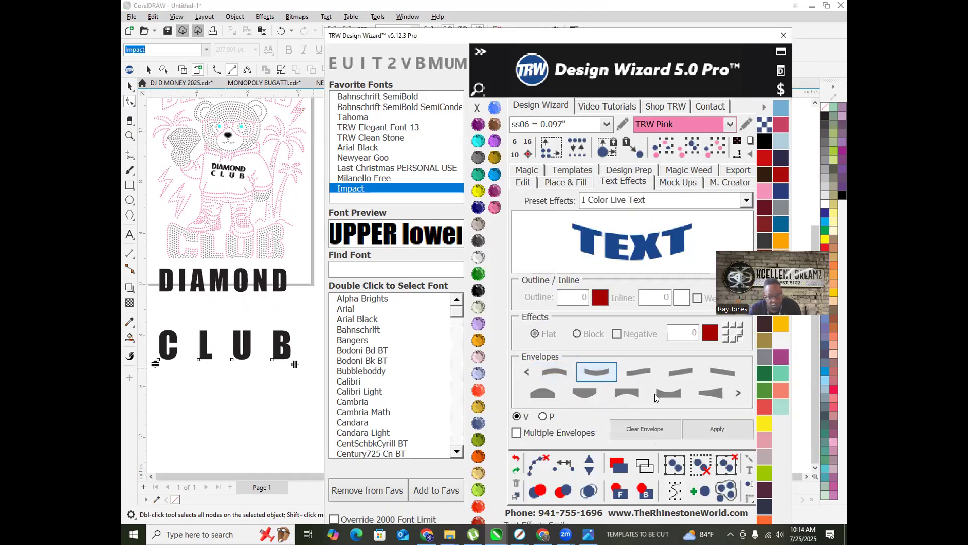
{"action": "left_click", "coordinate": [730, 433]}
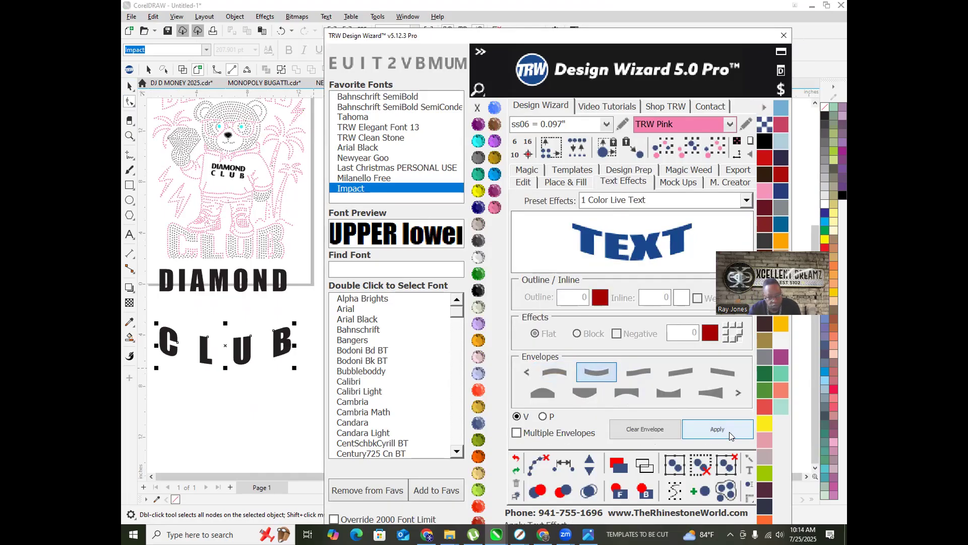
{"action": "left_click", "coordinate": [262, 274]}
{"action": "left_click", "coordinate": [555, 372]}
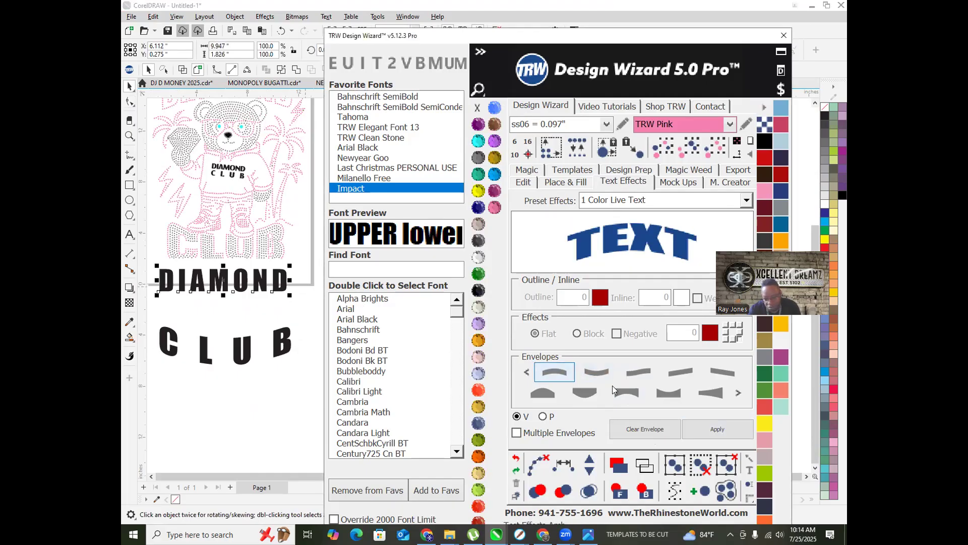
{"action": "left_click", "coordinate": [709, 429]}
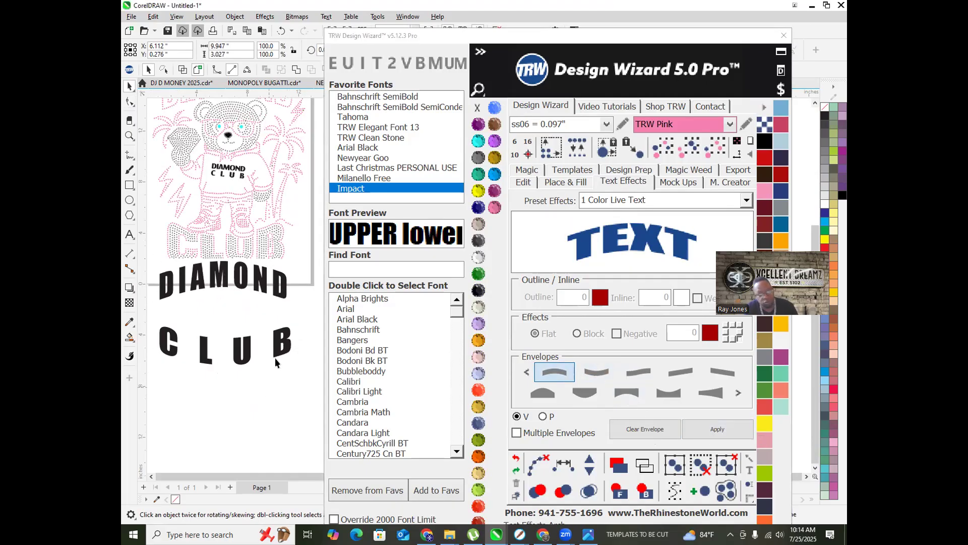
{"action": "scroll", "coordinate": [278, 359], "scroll_direction": "down", "scroll_amount": 2}
Step: Move the arched DIAMOND up above the bear and fine-tune its position
{"action": "left_click_drag", "start_coordinate": [235, 309], "coordinate": [240, 199]}
{"action": "scroll", "coordinate": [213, 221], "scroll_direction": "up", "scroll_amount": 5}
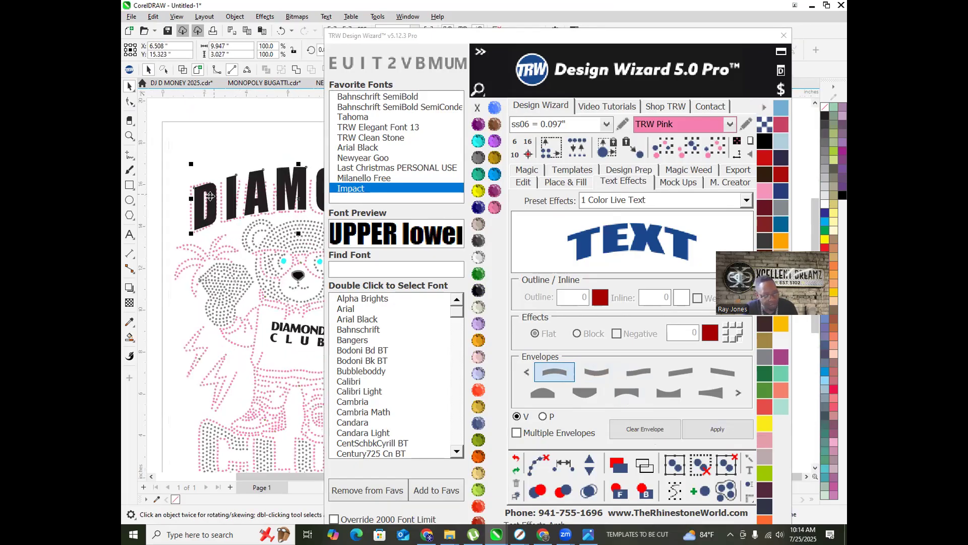
{"action": "left_click_drag", "start_coordinate": [217, 232], "coordinate": [208, 236]}
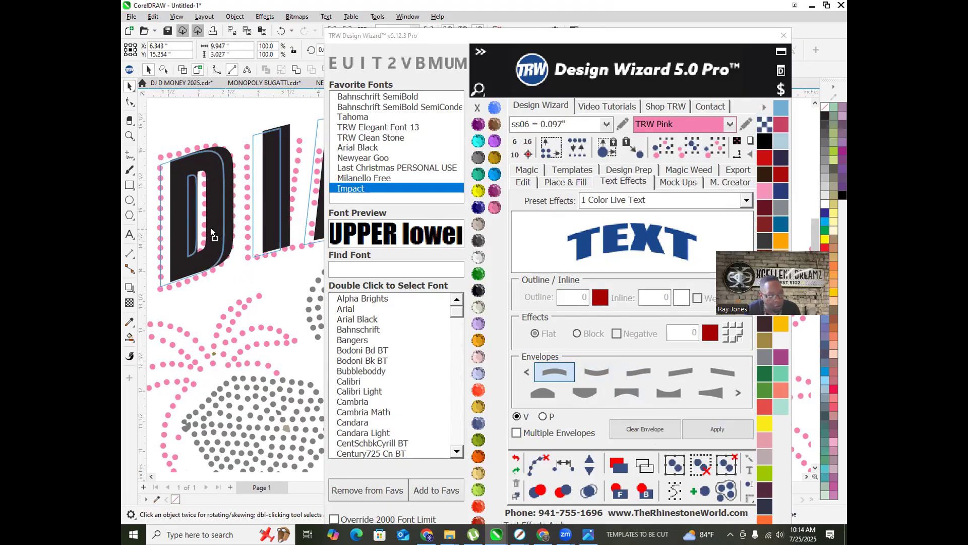
{"action": "scroll", "coordinate": [209, 238], "scroll_direction": "down", "scroll_amount": 5}
{"action": "scroll", "coordinate": [210, 244], "scroll_direction": "down", "scroll_amount": 3}
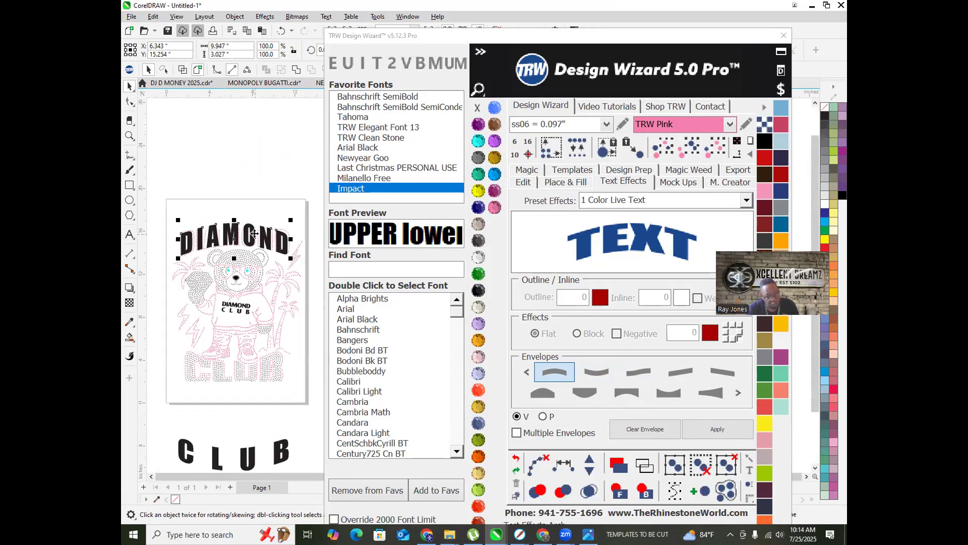
Step: Place CLUB over the bear's lower part and resize it to about 10 inches wide
{"action": "left_click_drag", "start_coordinate": [247, 444], "coordinate": [263, 347]}
{"action": "scroll", "coordinate": [315, 334], "scroll_direction": "up", "scroll_amount": 3}
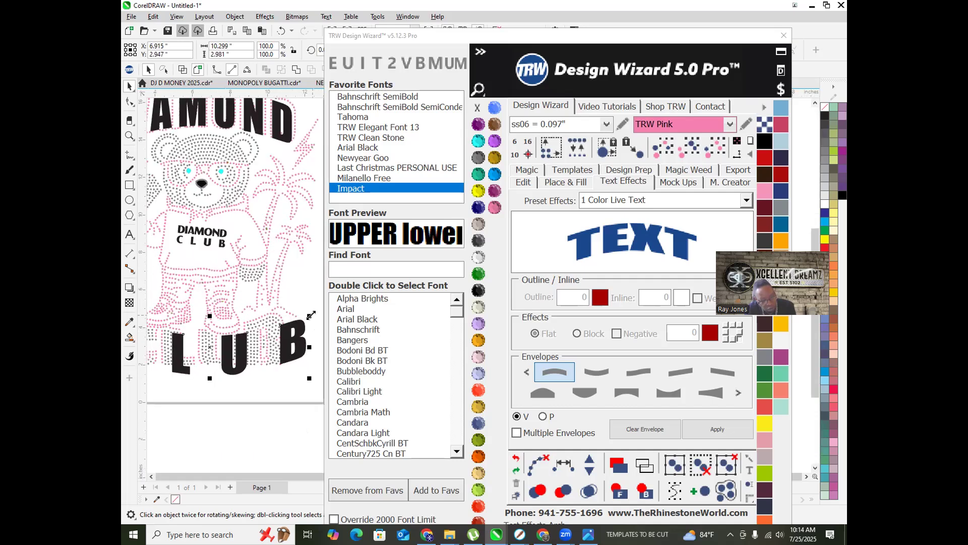
{"action": "left_click_drag", "start_coordinate": [307, 315], "coordinate": [267, 325]}
{"action": "scroll", "coordinate": [253, 332], "scroll_direction": "down", "scroll_amount": 3}
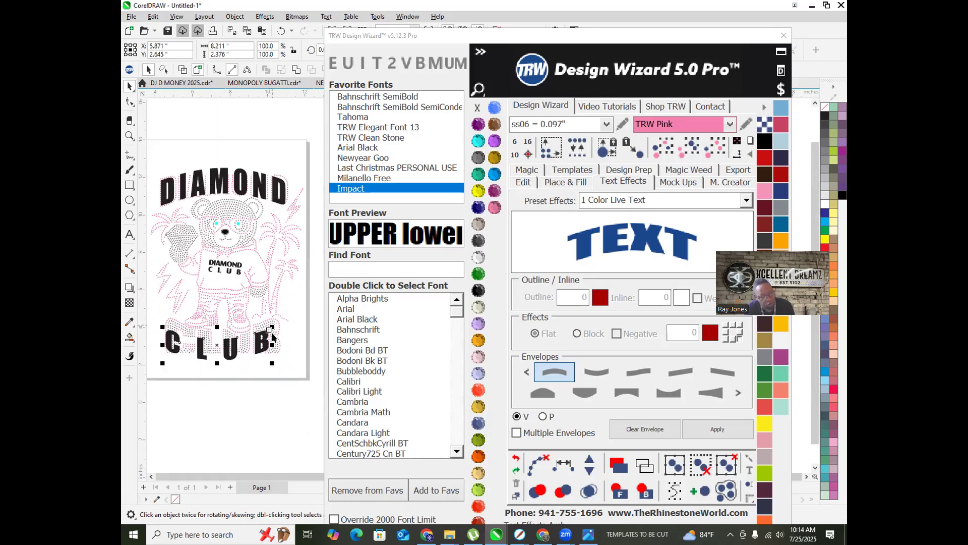
{"action": "scroll", "coordinate": [254, 331], "scroll_direction": "up", "scroll_amount": 1}
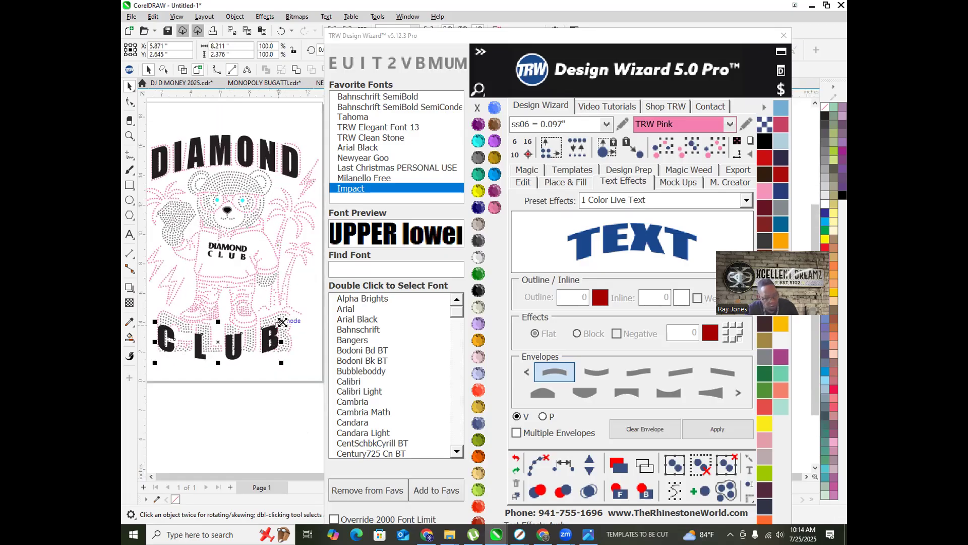
{"action": "left_click_drag", "start_coordinate": [281, 320], "coordinate": [275, 343]}
{"action": "scroll", "coordinate": [280, 345], "scroll_direction": "down", "scroll_amount": 1}
{"action": "scroll", "coordinate": [237, 348], "scroll_direction": "up", "scroll_amount": 1}
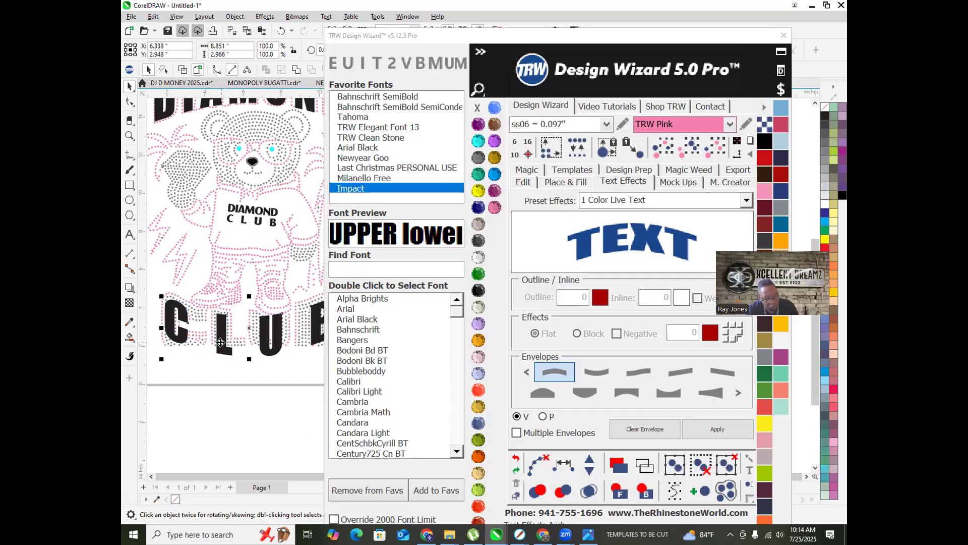
{"action": "scroll", "coordinate": [227, 349], "scroll_direction": "down", "scroll_amount": 2}
{"action": "scroll", "coordinate": [249, 340], "scroll_direction": "down", "scroll_amount": 1}
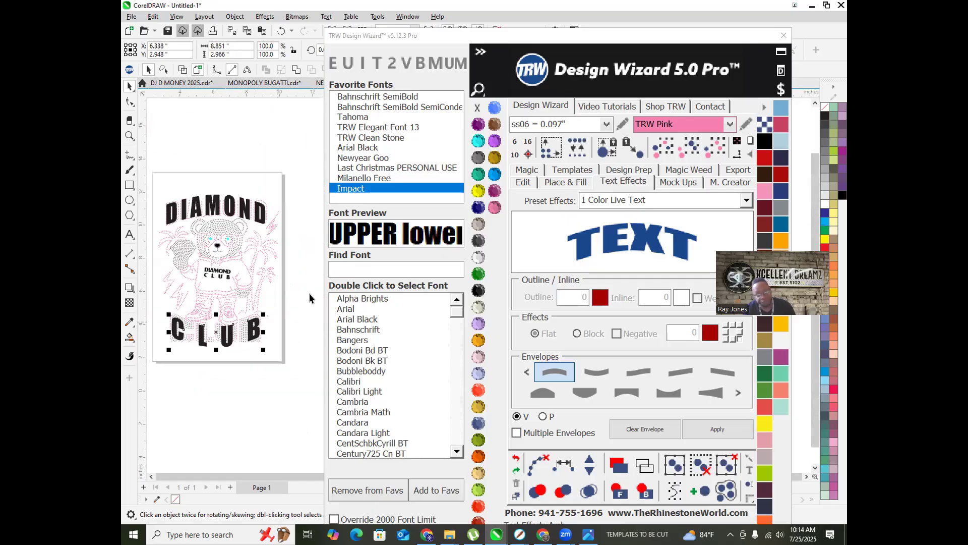
Step: In Place & Fill, set the contour to Outside with Add Stones turned off
{"action": "left_click", "coordinate": [564, 181]}
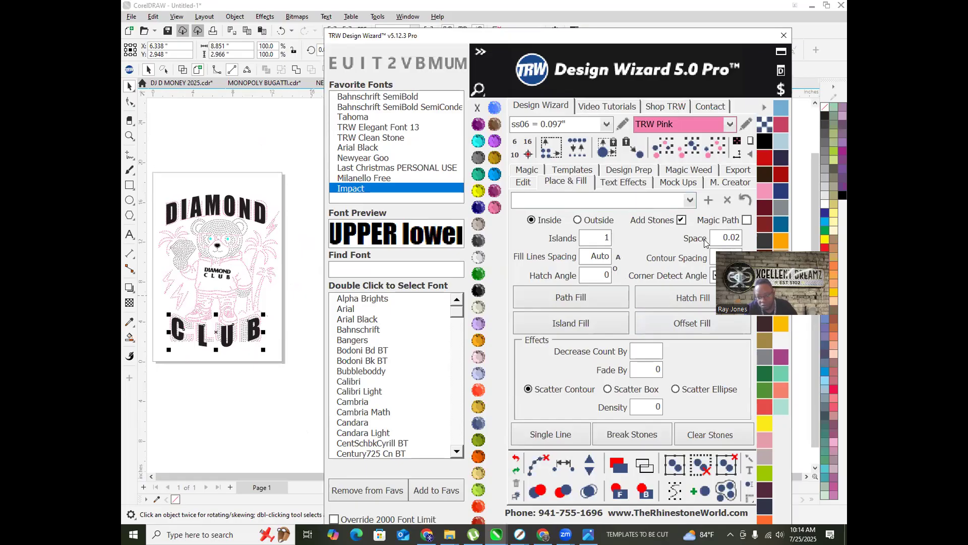
{"action": "double_click", "coordinate": [716, 263]}
{"action": "left_click", "coordinate": [577, 220]}
{"action": "left_click", "coordinate": [677, 221]}
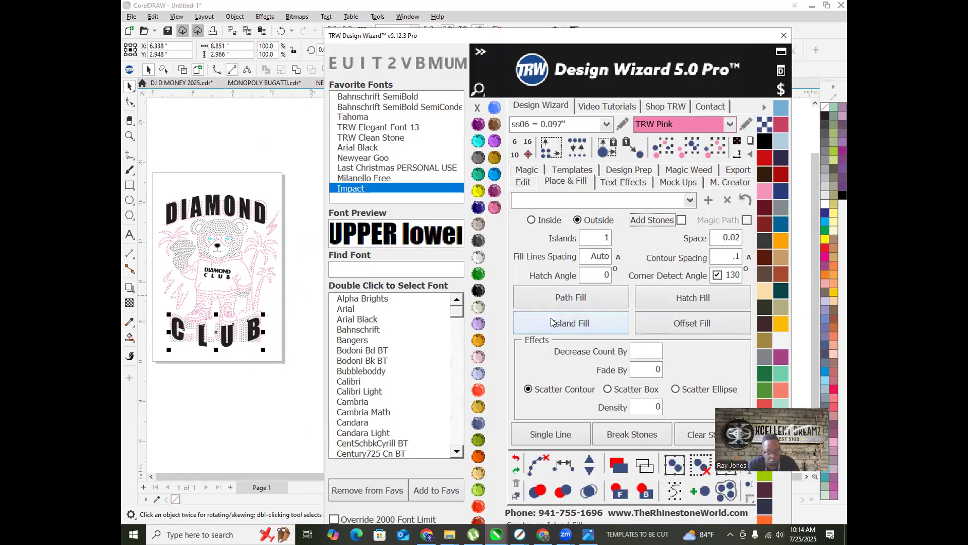
{"action": "scroll", "coordinate": [183, 327], "scroll_direction": "up", "scroll_amount": 3}
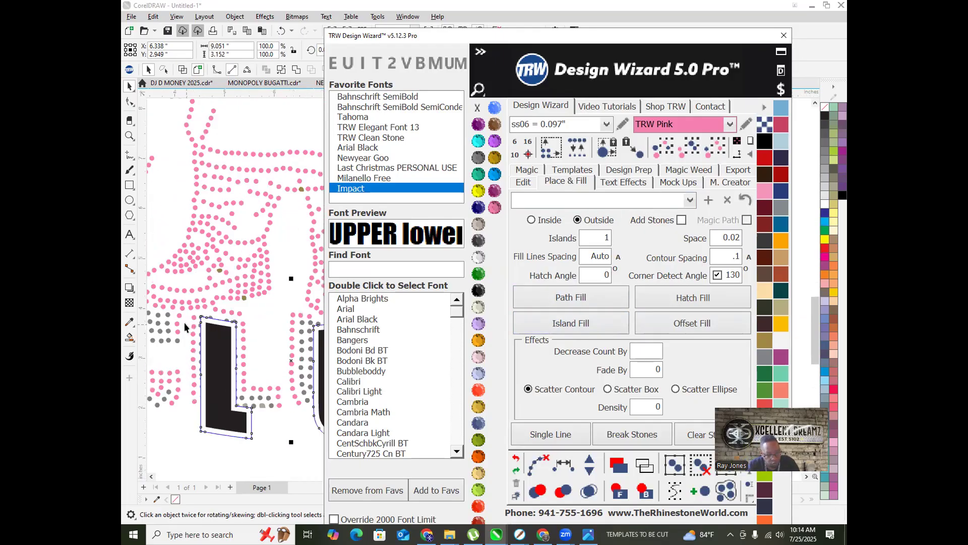
{"action": "scroll", "coordinate": [183, 323], "scroll_direction": "down", "scroll_amount": 3}
Step: Outline the CLUB letters in Emerald and the DIAMOND letters in TRW Blue
{"action": "left_click", "coordinate": [480, 276]}
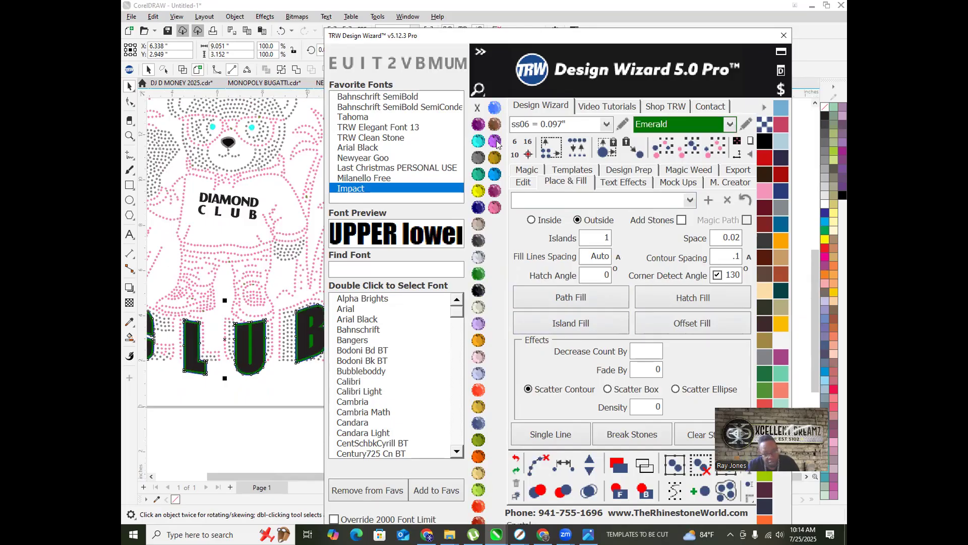
{"action": "scroll", "coordinate": [279, 171], "scroll_direction": "down", "scroll_amount": 2}
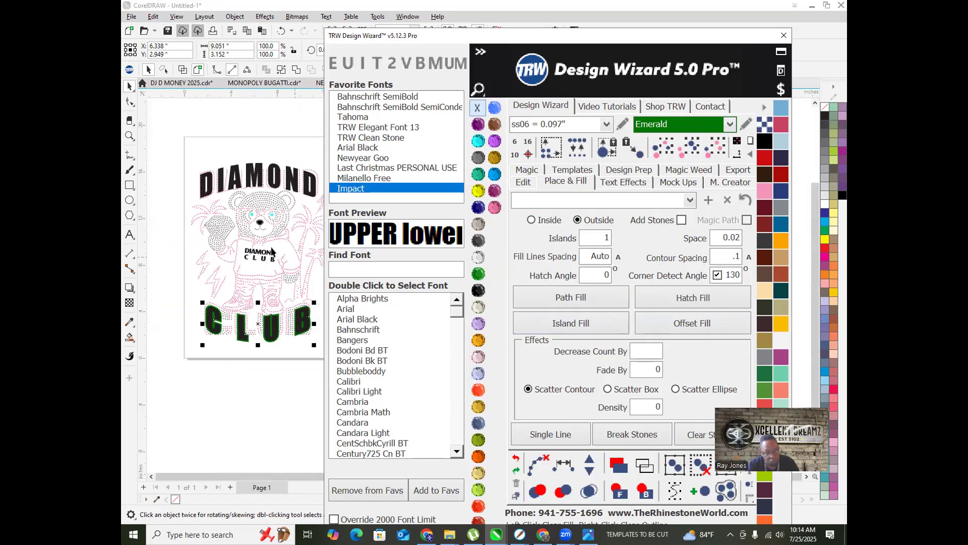
{"action": "scroll", "coordinate": [279, 171], "scroll_direction": "up", "scroll_amount": 2}
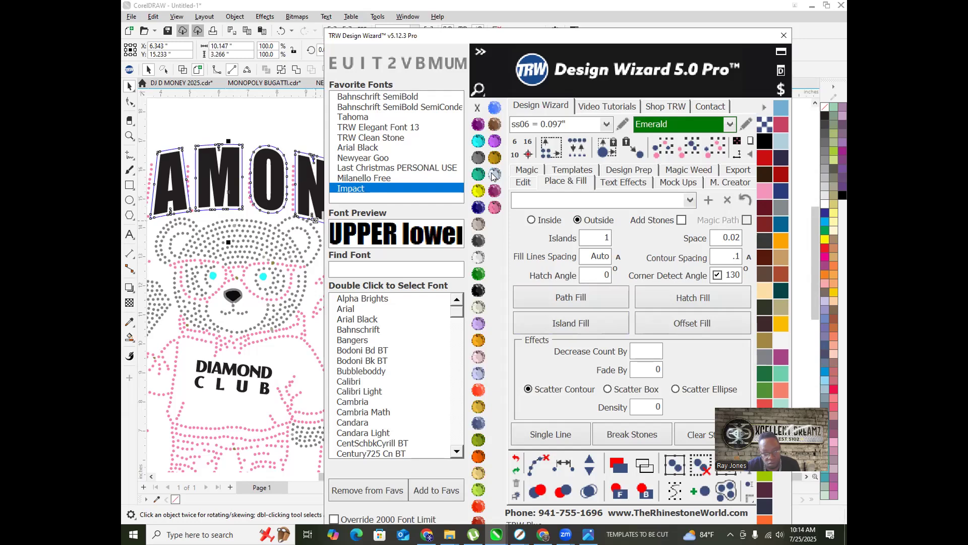
{"action": "left_click", "coordinate": [478, 109]}
{"action": "right_click", "coordinate": [477, 109]}
{"action": "scroll", "coordinate": [232, 196], "scroll_direction": "down", "scroll_amount": 2}
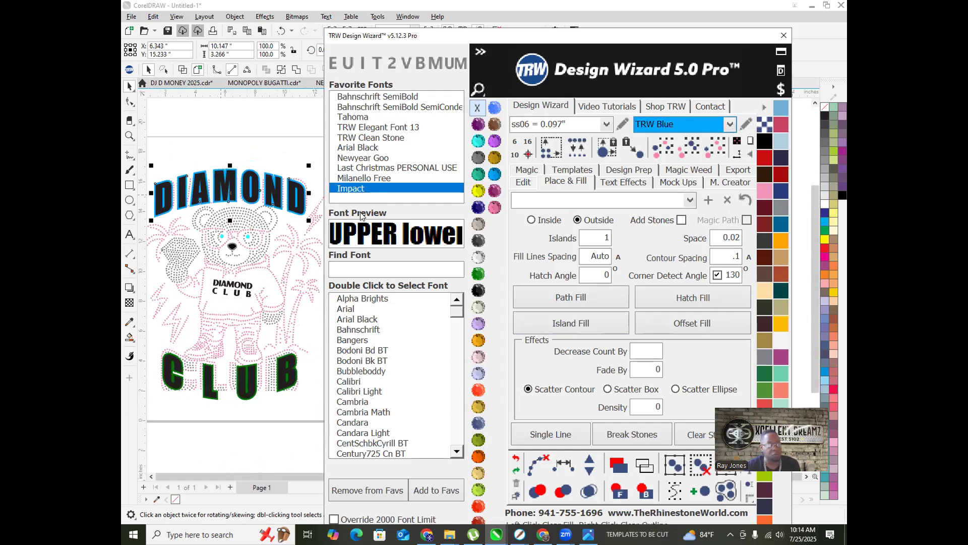
{"action": "left_click", "coordinate": [253, 134]}
{"action": "scroll", "coordinate": [178, 229], "scroll_direction": "down", "scroll_amount": 1}
{"action": "scroll", "coordinate": [277, 153], "scroll_direction": "up", "scroll_amount": 3}
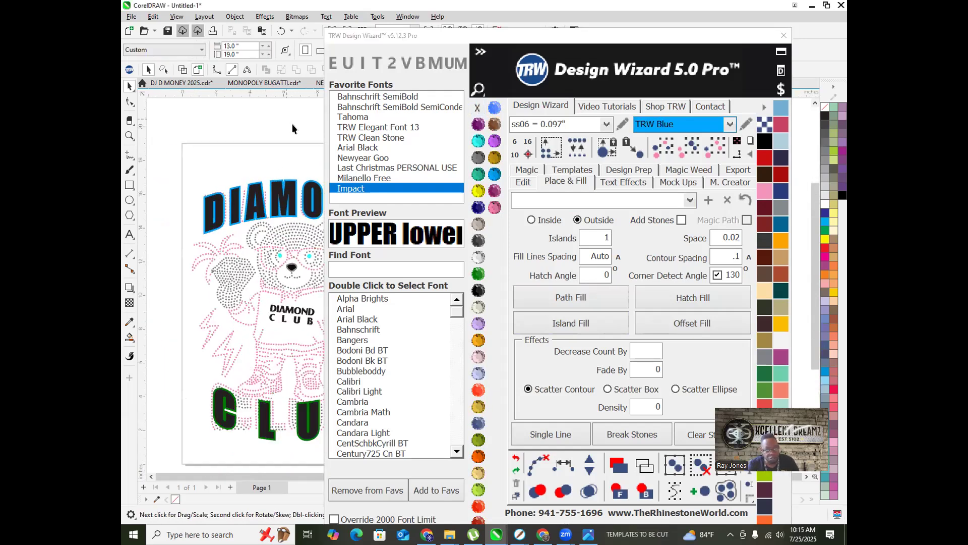
Step: Island-fill the DIAMOND letters inside with Citrine stones, with Add Stones on
{"action": "left_click", "coordinate": [478, 190]}
{"action": "scroll", "coordinate": [233, 199], "scroll_direction": "up", "scroll_amount": 3}
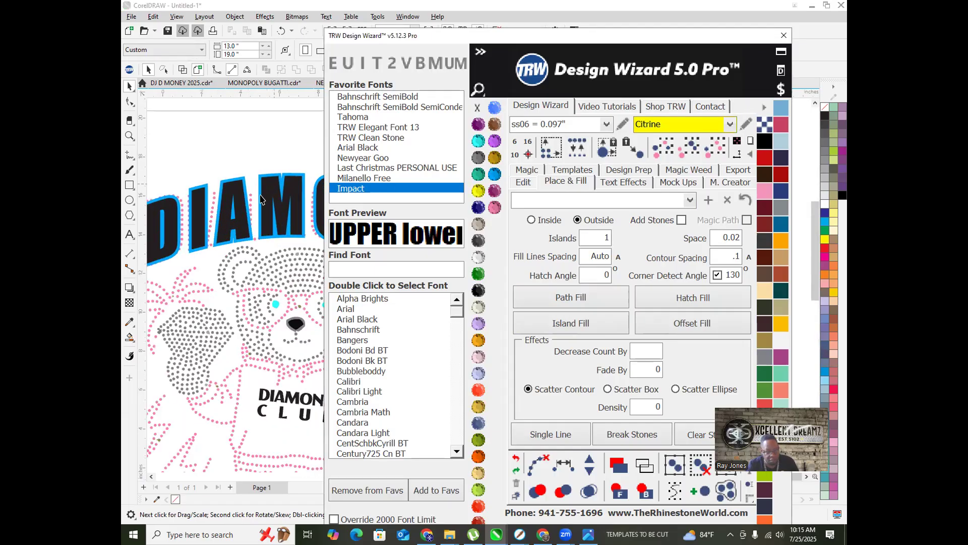
{"action": "left_click", "coordinate": [233, 199]}
{"action": "left_click", "coordinate": [531, 220]}
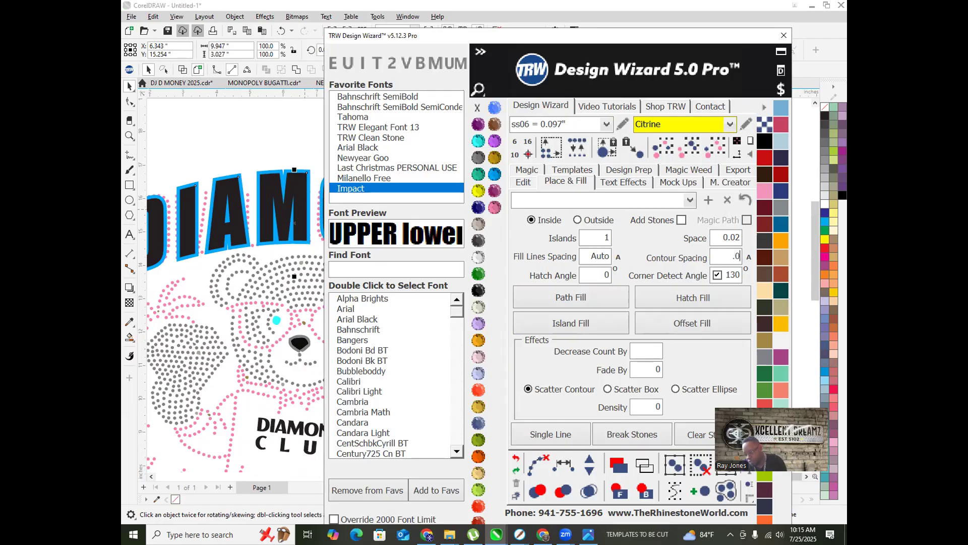
{"action": "left_click", "coordinate": [681, 220]}
{"action": "left_click", "coordinate": [545, 321]}
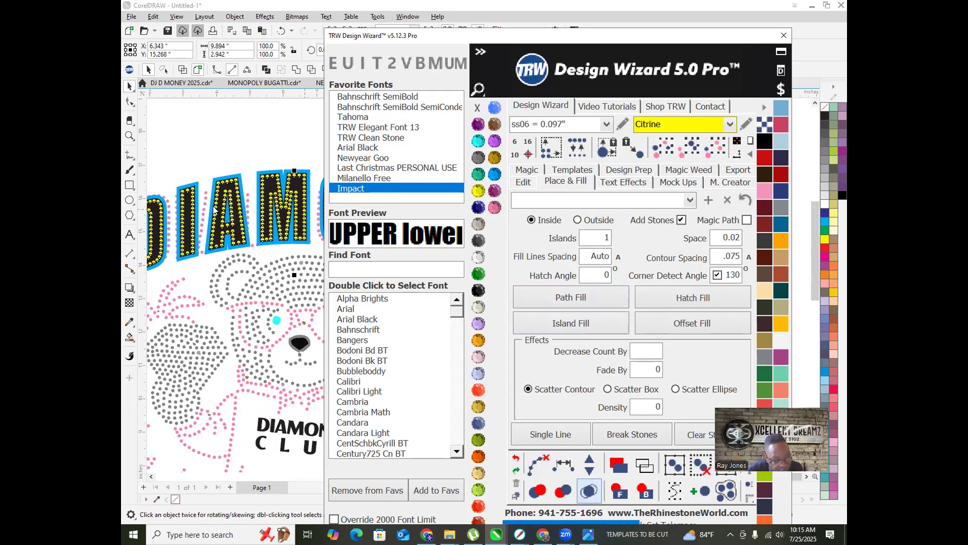
{"action": "scroll", "coordinate": [249, 225], "scroll_direction": "down", "scroll_amount": 3}
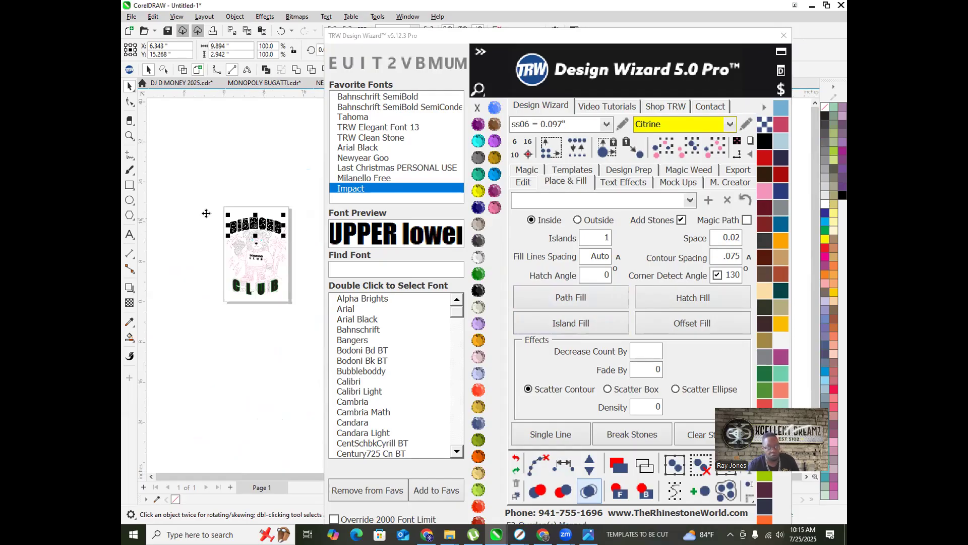
Step: Nudge the DIAMOND text and its blue outline 15 inches left
{"action": "scroll", "coordinate": [207, 214], "scroll_direction": "up", "scroll_amount": 2}
{"action": "left_click", "coordinate": [523, 182]}
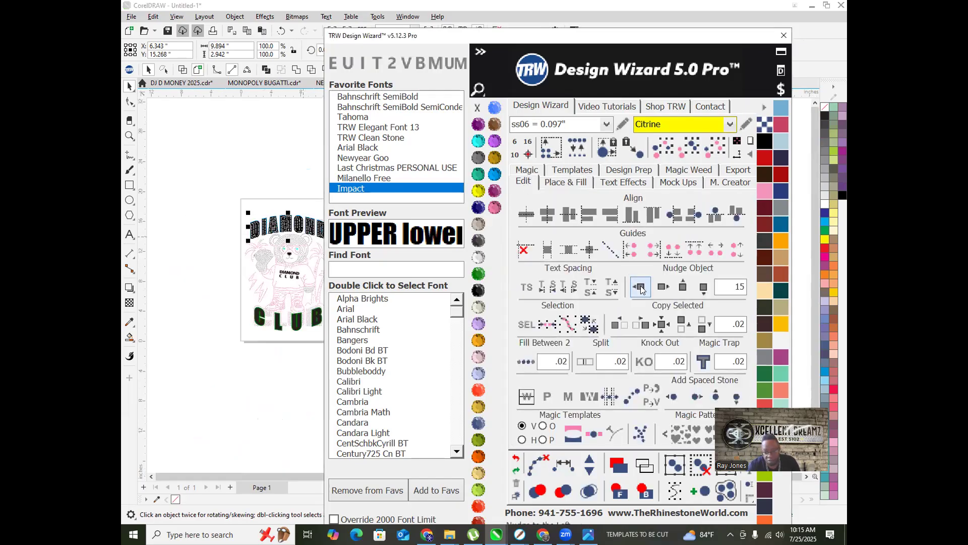
{"action": "left_click", "coordinate": [639, 286]}
{"action": "left_click", "coordinate": [211, 188]}
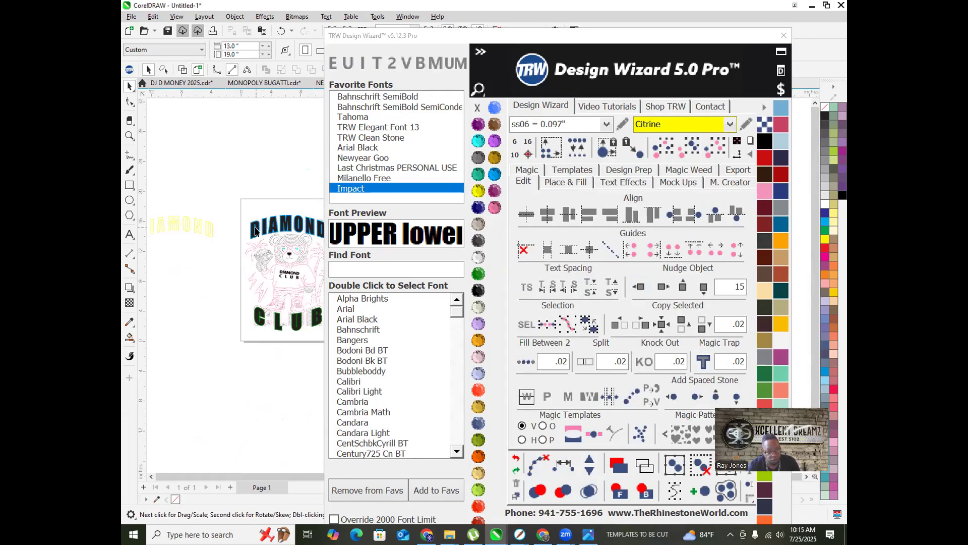
{"action": "left_click", "coordinate": [256, 231]}
{"action": "left_click", "coordinate": [638, 286]}
{"action": "left_click", "coordinate": [272, 227]}
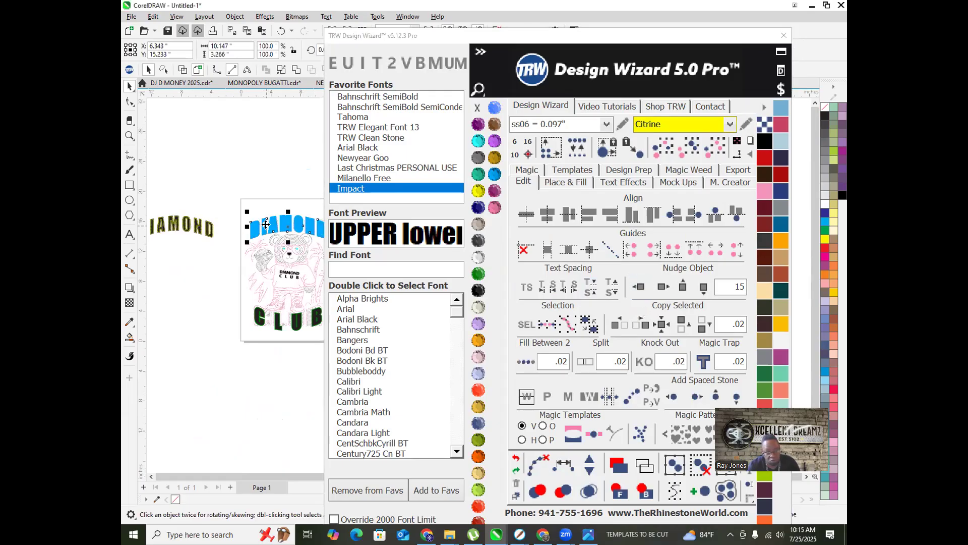
{"action": "left_click", "coordinate": [635, 289]}
{"action": "left_click", "coordinate": [260, 181]}
Step: Nudge the black CLUB letters and their green contours 15 inches left
{"action": "scroll", "coordinate": [277, 321], "scroll_direction": "up", "scroll_amount": 2}
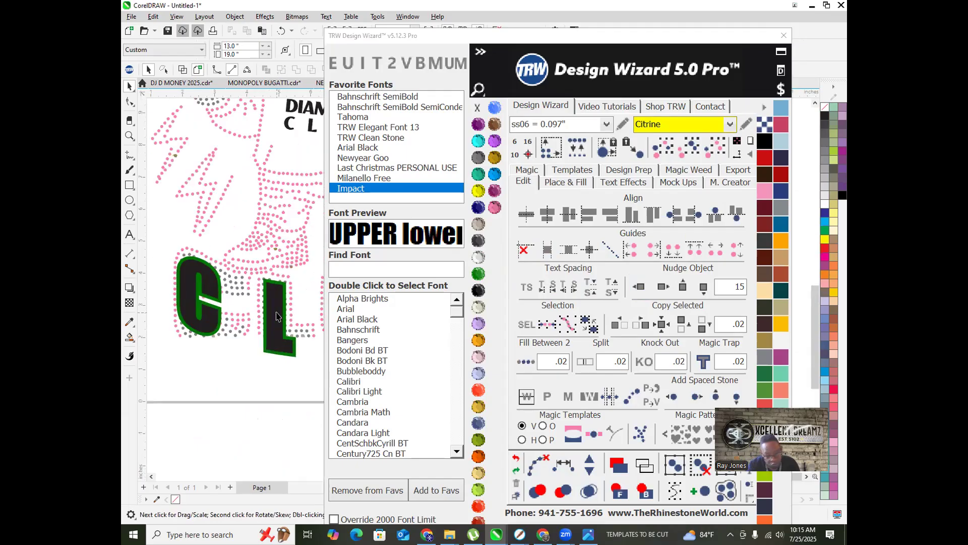
{"action": "left_click", "coordinate": [277, 317]}
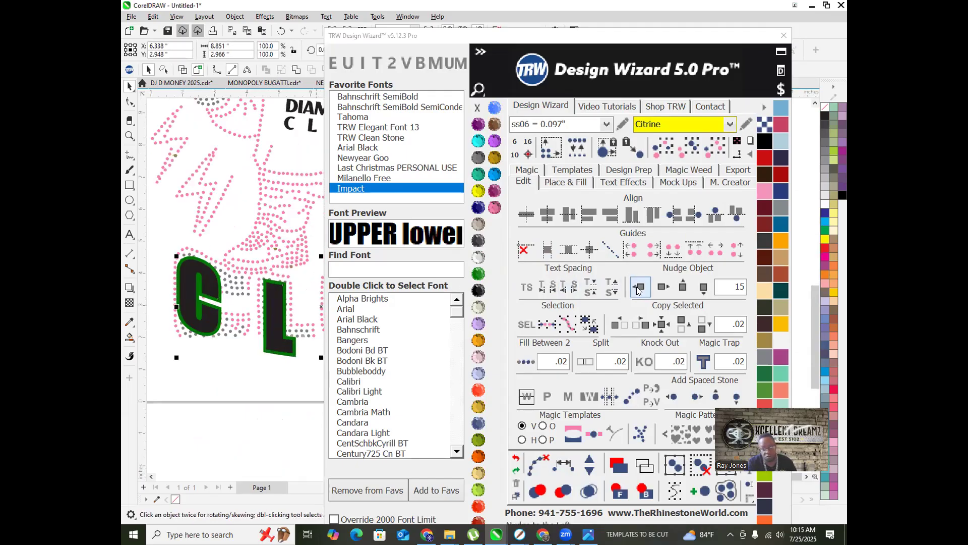
{"action": "left_click", "coordinate": [636, 286]}
{"action": "left_click", "coordinate": [263, 318]}
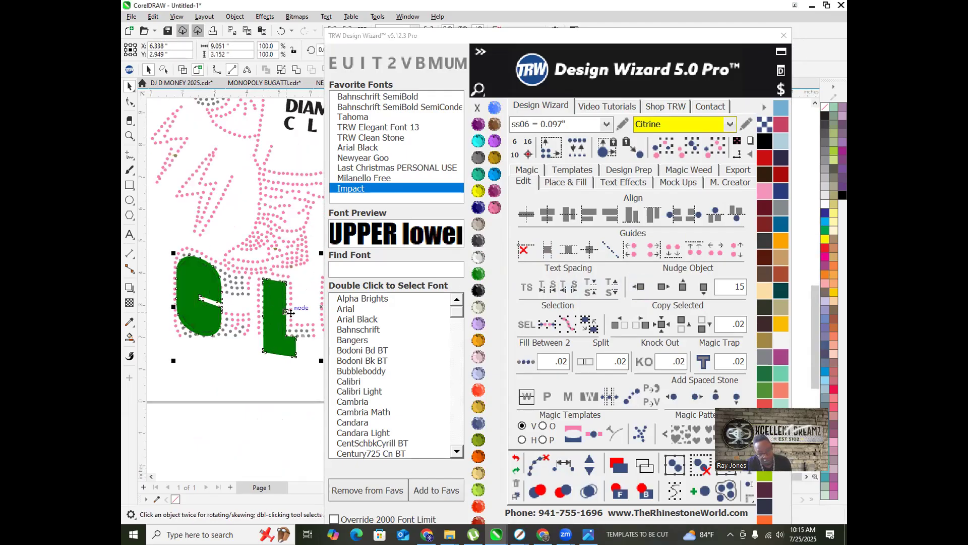
{"action": "left_click", "coordinate": [638, 287]}
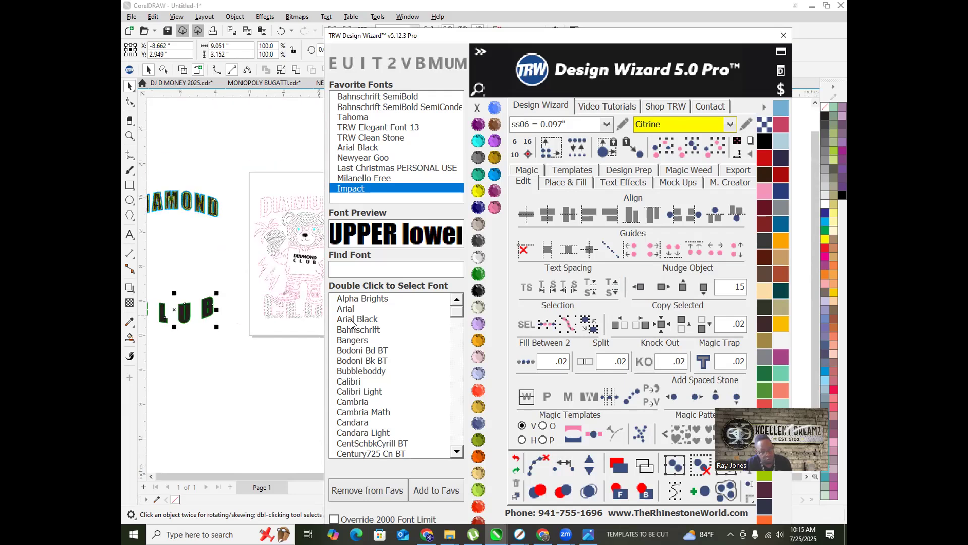
{"action": "scroll", "coordinate": [177, 303], "scroll_direction": "up", "scroll_amount": 3}
{"action": "left_click", "coordinate": [192, 248]}
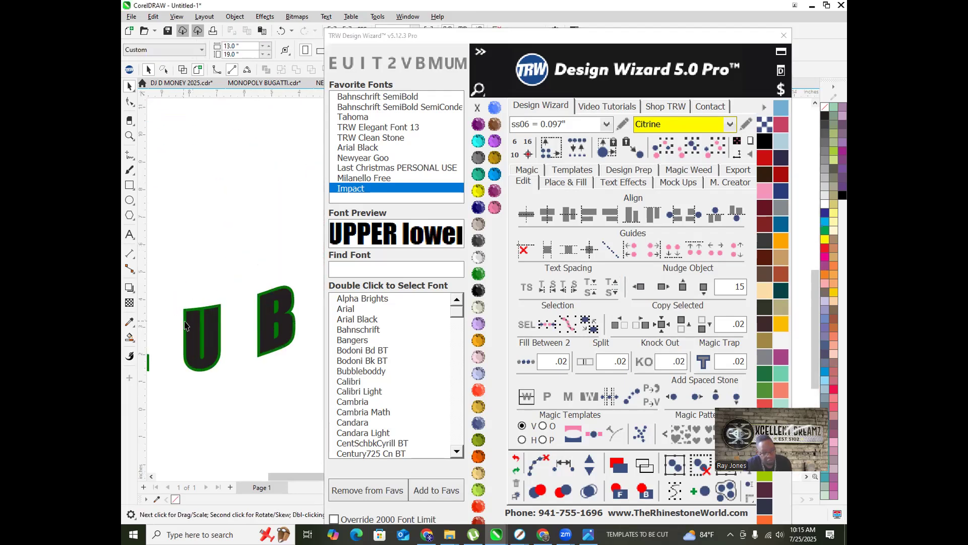
Step: Island-fill the U and B with yellow rhinestones and remove overlapping stones
{"action": "left_click", "coordinate": [565, 183]}
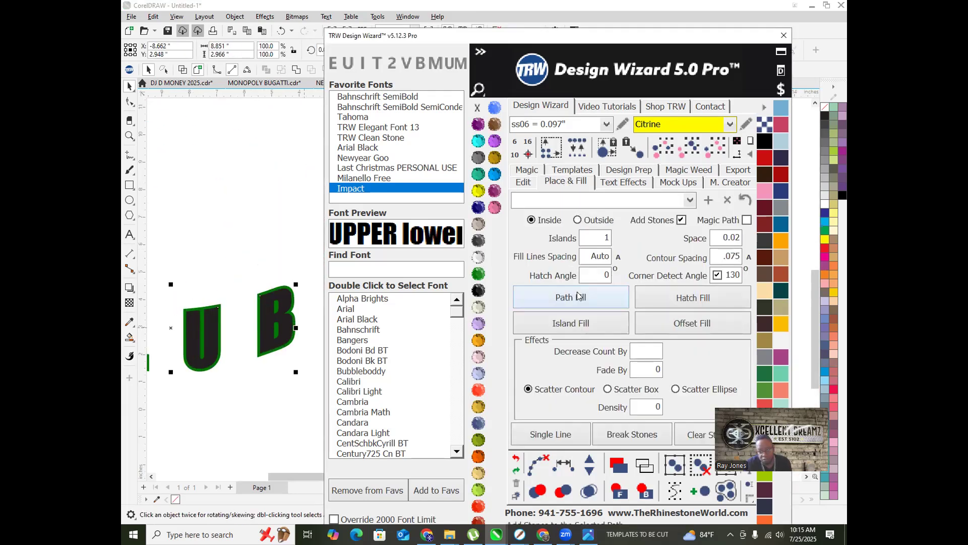
{"action": "left_click", "coordinate": [583, 324]}
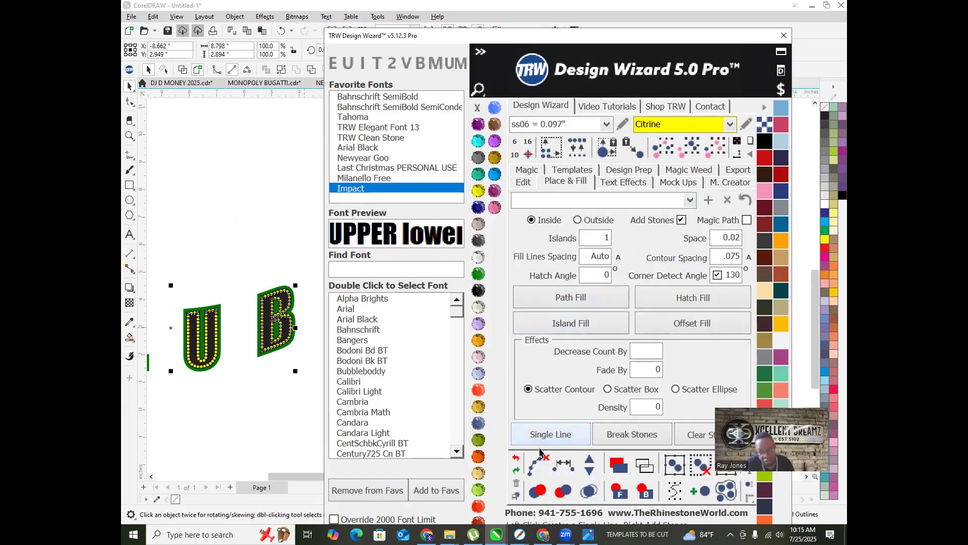
{"action": "left_click", "coordinate": [589, 491]}
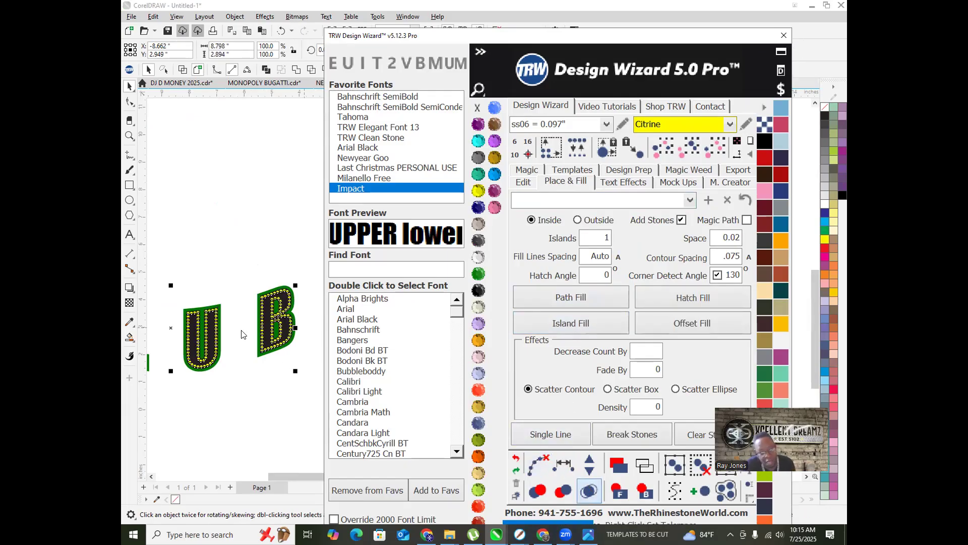
{"action": "scroll", "coordinate": [166, 319], "scroll_direction": "down", "scroll_amount": 1}
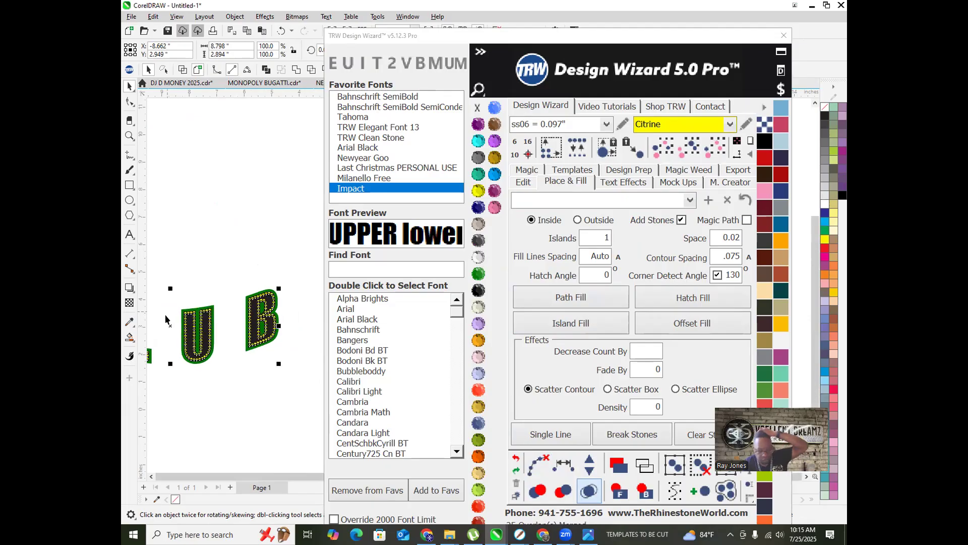
{"action": "scroll", "coordinate": [202, 319], "scroll_direction": "down", "scroll_amount": 3}
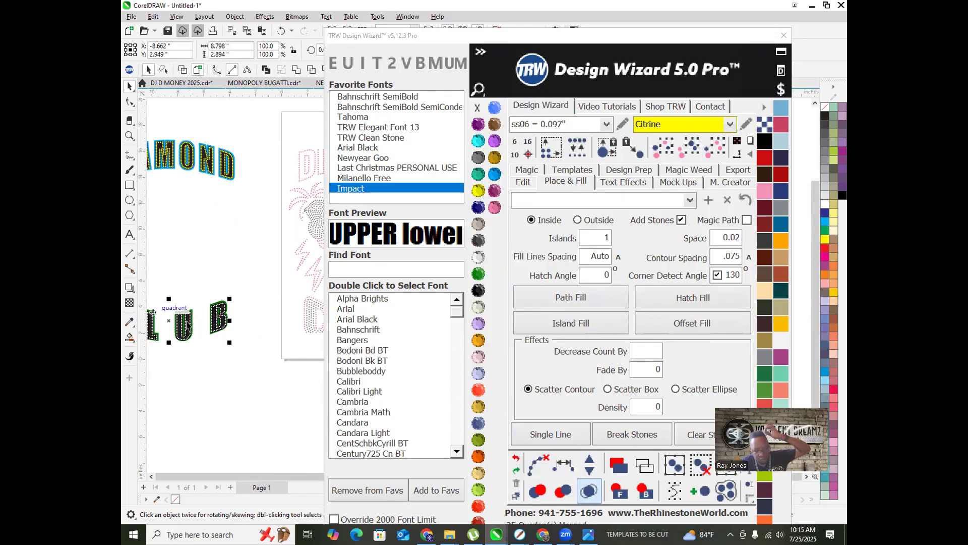
{"action": "left_click", "coordinate": [198, 280]}
{"action": "scroll", "coordinate": [292, 305], "scroll_direction": "up", "scroll_amount": 4}
Step: Marquee-select the grey CLUB stones and nudge them 15 inches right
{"action": "scroll", "coordinate": [200, 301], "scroll_direction": "down", "scroll_amount": 2}
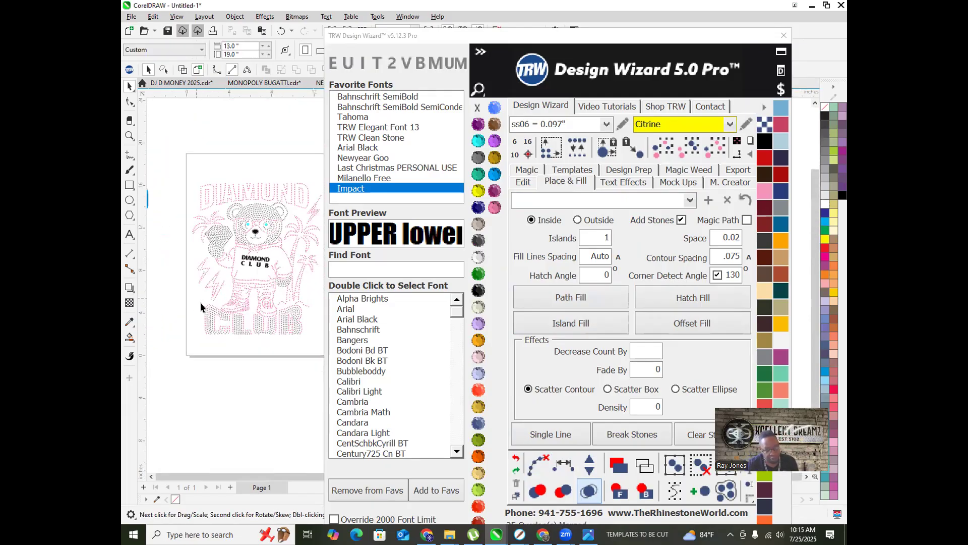
{"action": "scroll", "coordinate": [283, 341], "scroll_direction": "up", "scroll_amount": 2}
{"action": "scroll", "coordinate": [274, 330], "scroll_direction": "down", "scroll_amount": 2}
{"action": "scroll", "coordinate": [304, 338], "scroll_direction": "up", "scroll_amount": 2}
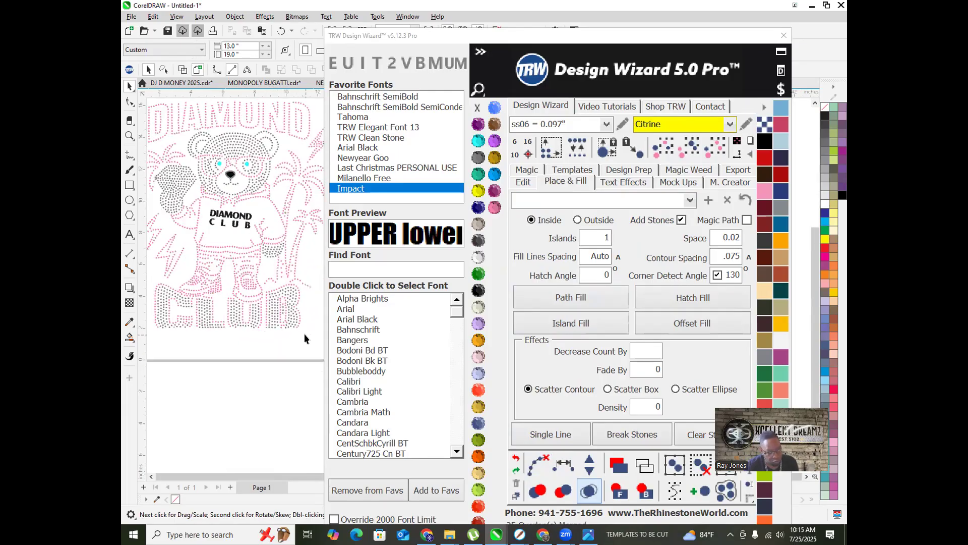
{"action": "left_click_drag", "start_coordinate": [314, 339], "coordinate": [202, 301]}
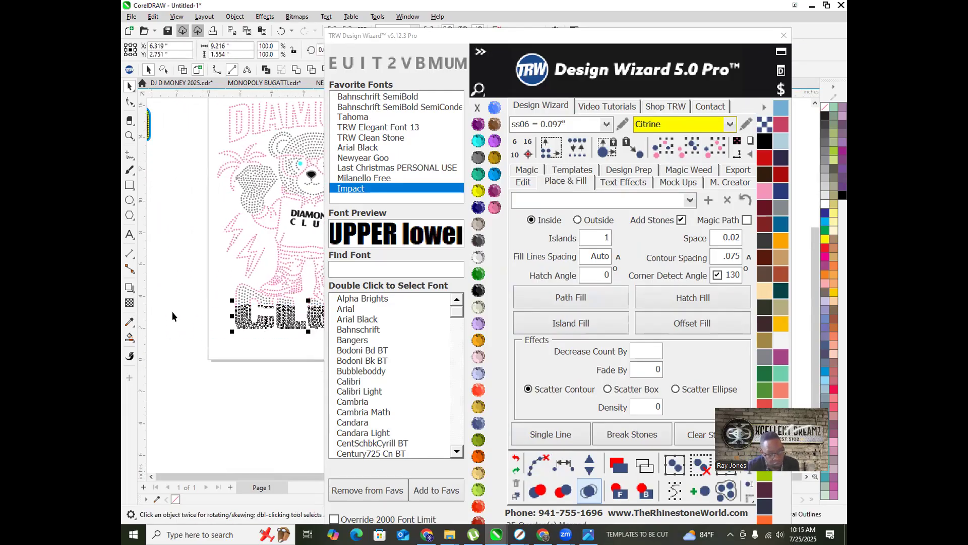
{"action": "left_click", "coordinate": [522, 184]}
{"action": "left_click", "coordinate": [662, 288]}
Step: Nudge the grey stone clusters near the bear's shoe 15 inches right
{"action": "scroll", "coordinate": [244, 307], "scroll_direction": "up", "scroll_amount": 5}
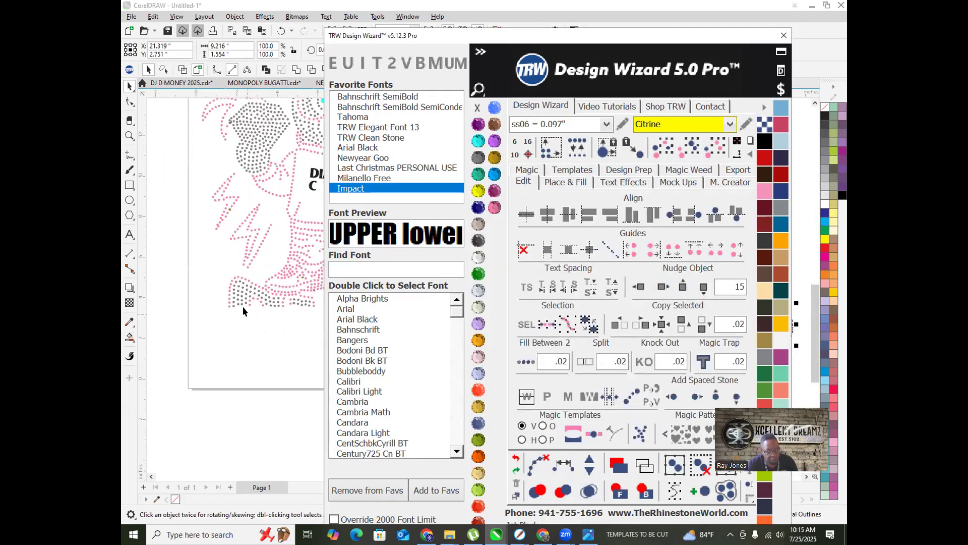
{"action": "left_click_drag", "start_coordinate": [187, 242], "coordinate": [278, 345]}
{"action": "left_click", "coordinate": [662, 286]}
{"action": "scroll", "coordinate": [209, 302], "scroll_direction": "down", "scroll_amount": 1}
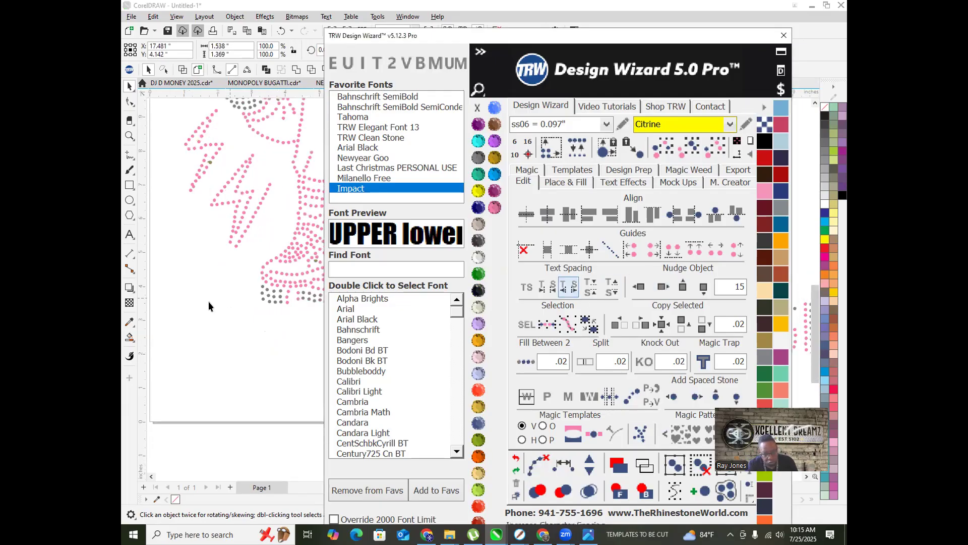
{"action": "scroll", "coordinate": [201, 310], "scroll_direction": "down", "scroll_amount": 2}
{"action": "scroll", "coordinate": [219, 301], "scroll_direction": "up", "scroll_amount": 3}
{"action": "left_click_drag", "start_coordinate": [261, 312], "coordinate": [167, 283]}
{"action": "left_click", "coordinate": [662, 286]}
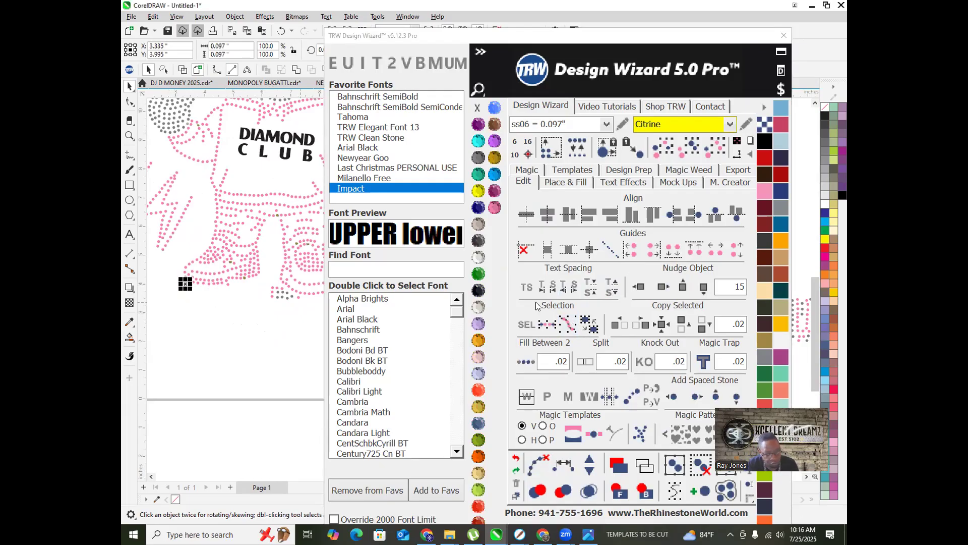
{"action": "left_click", "coordinate": [663, 286]}
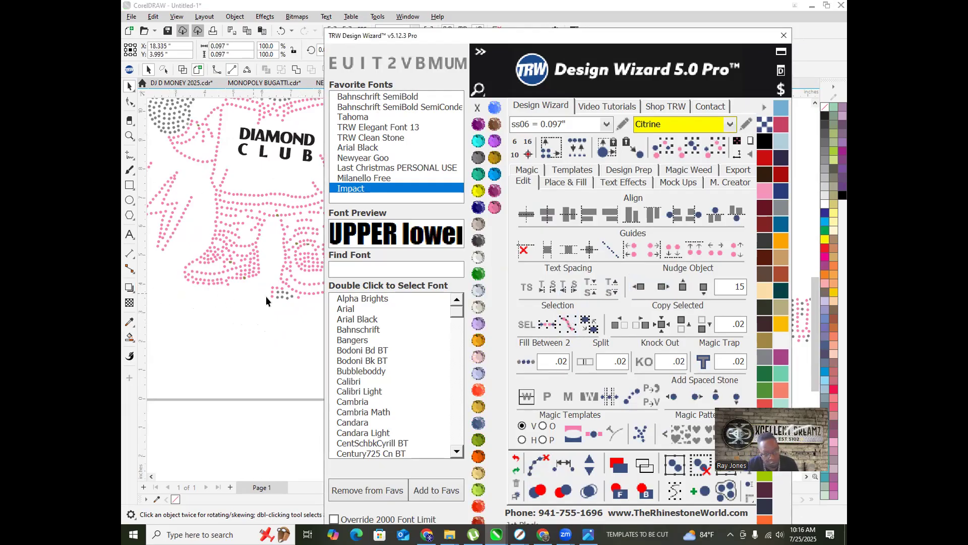
Step: Nudge the remaining grey stone groups and leftover stones 15 inches right, off the design
{"action": "scroll", "coordinate": [275, 293], "scroll_direction": "up", "scroll_amount": 2}
{"action": "left_click_drag", "start_coordinate": [238, 267], "coordinate": [284, 312]}
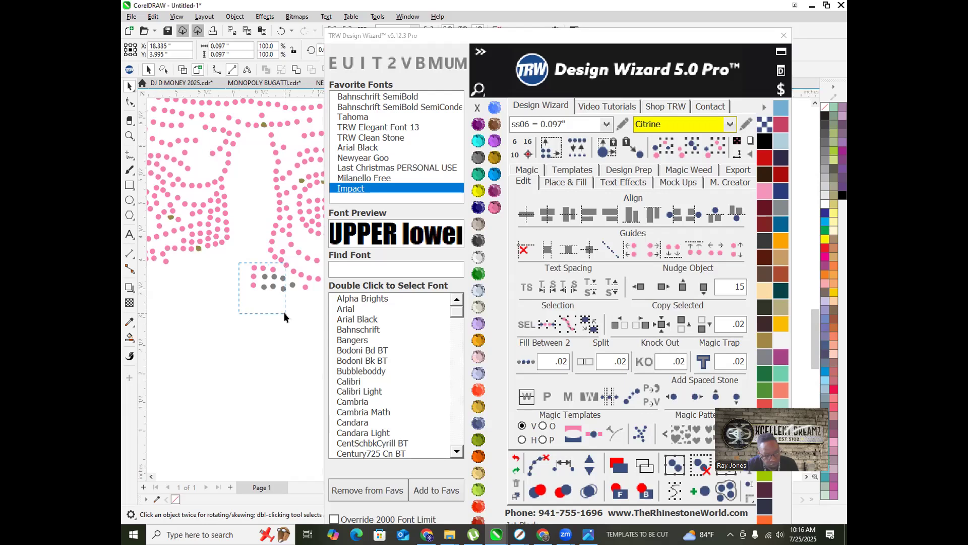
{"action": "left_click", "coordinate": [663, 287]}
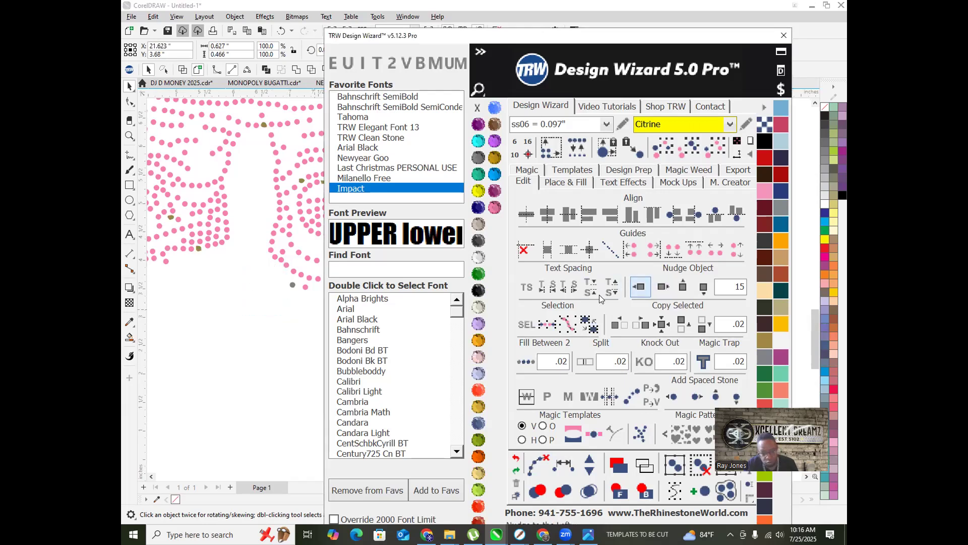
{"action": "left_click_drag", "start_coordinate": [280, 279], "coordinate": [313, 295]}
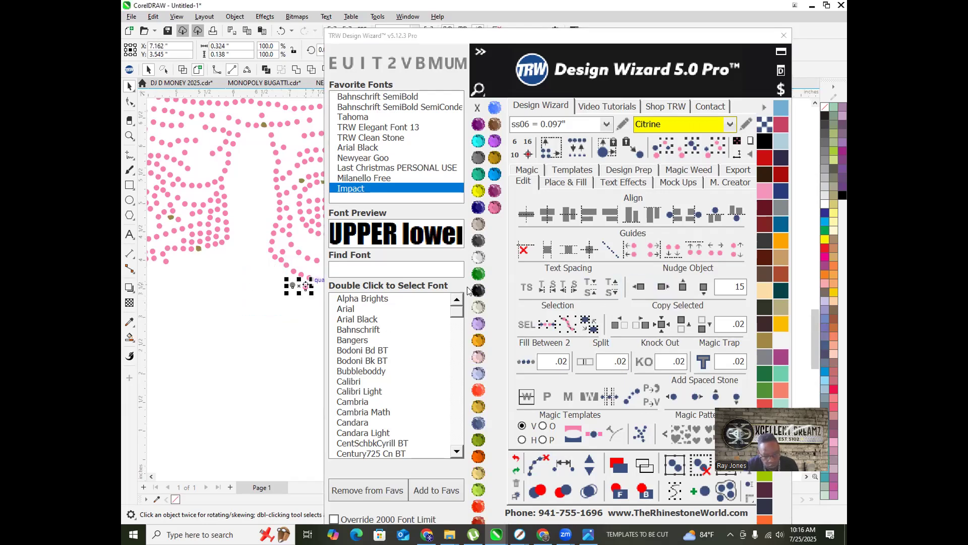
{"action": "left_click", "coordinate": [663, 286]}
{"action": "scroll", "coordinate": [164, 306], "scroll_direction": "down", "scroll_amount": 1}
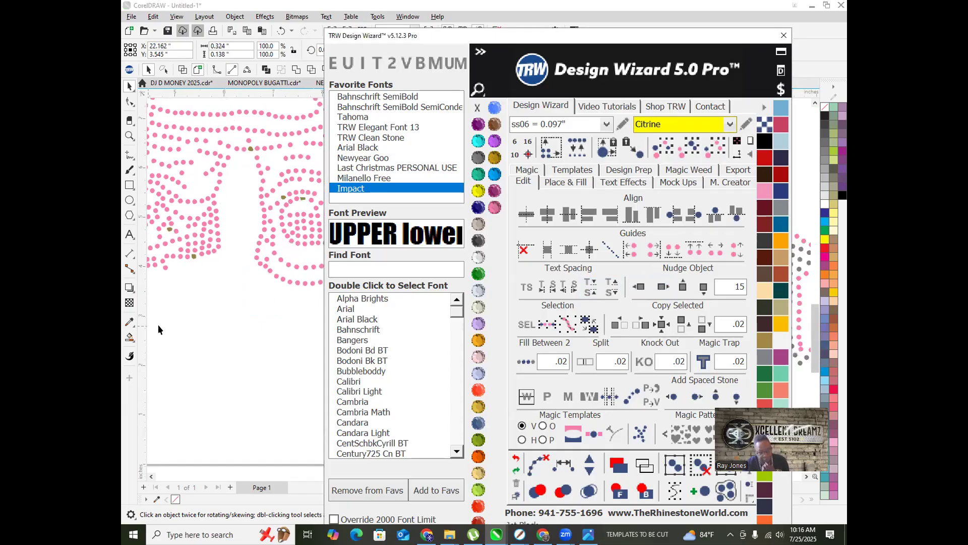
{"action": "scroll", "coordinate": [216, 346], "scroll_direction": "down", "scroll_amount": 5}
{"action": "scroll", "coordinate": [246, 335], "scroll_direction": "up", "scroll_amount": 3}
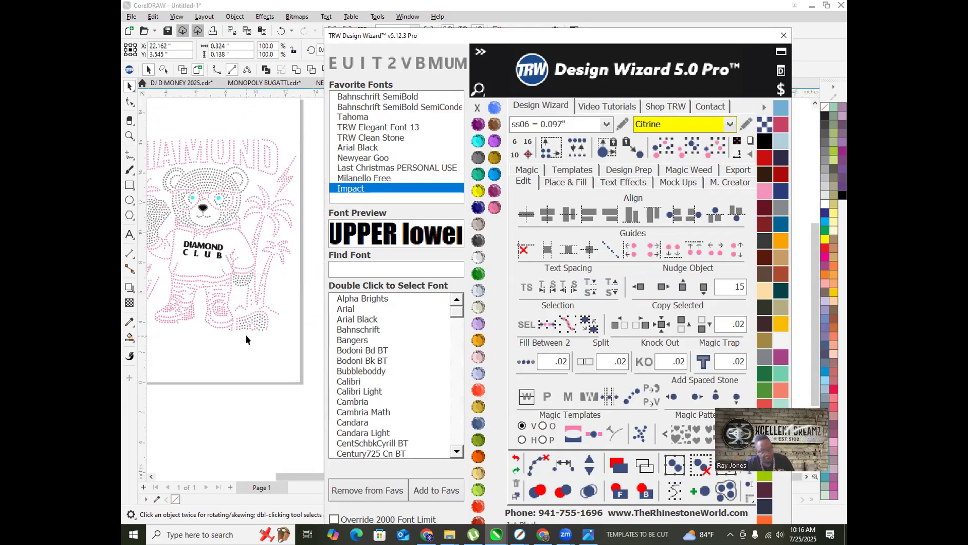
{"action": "scroll", "coordinate": [246, 335], "scroll_direction": "up", "scroll_amount": 5}
{"action": "left_click_drag", "start_coordinate": [296, 336], "coordinate": [193, 259]}
{"action": "left_click", "coordinate": [660, 287]}
{"action": "left_click_drag", "start_coordinate": [211, 328], "coordinate": [174, 308]}
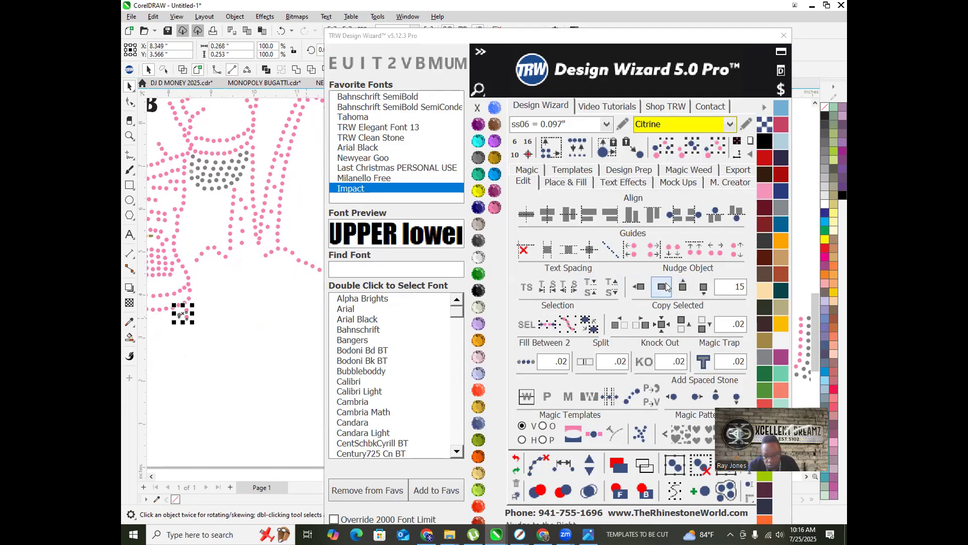
{"action": "left_click", "coordinate": [664, 286]}
{"action": "scroll", "coordinate": [274, 303], "scroll_direction": "down", "scroll_amount": 6}
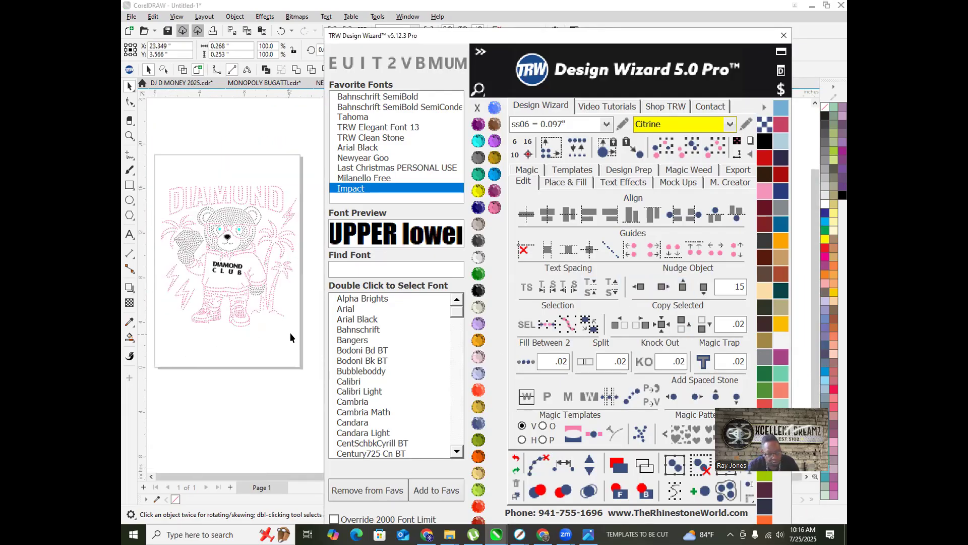
{"action": "left_click_drag", "start_coordinate": [234, 356], "coordinate": [186, 314]}
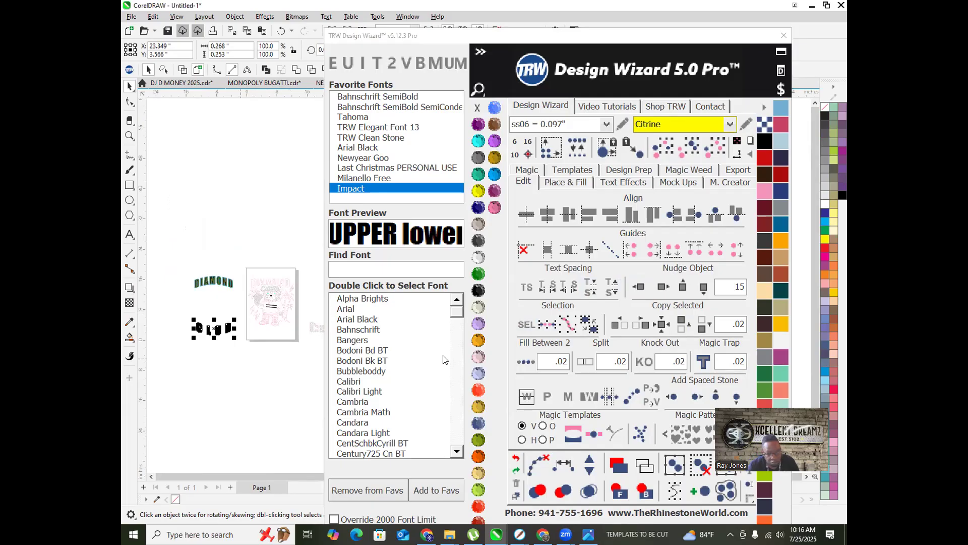
{"action": "left_click", "coordinate": [652, 288]}
{"action": "scroll", "coordinate": [291, 328], "scroll_direction": "up", "scroll_amount": 3}
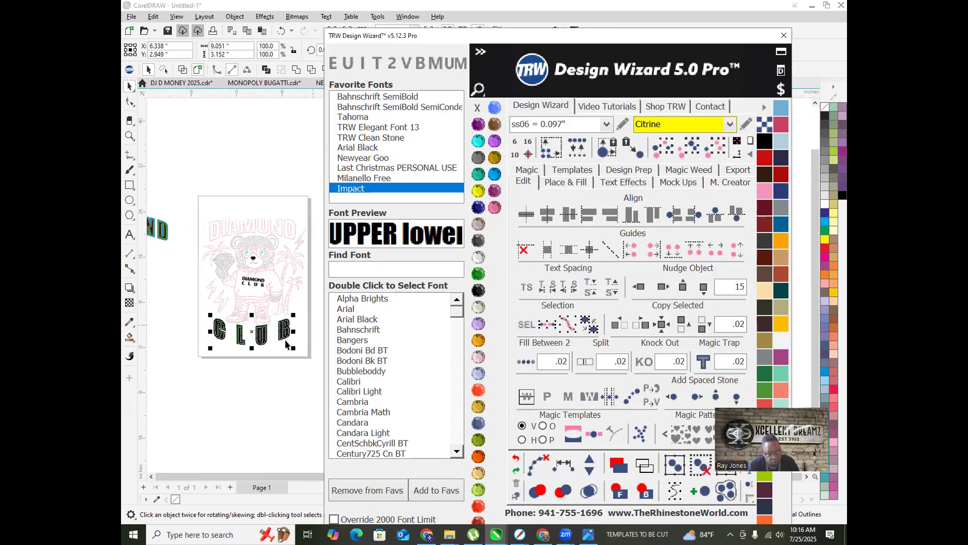
{"action": "left_click", "coordinate": [220, 346]}
{"action": "scroll", "coordinate": [255, 330], "scroll_direction": "up", "scroll_amount": 5}
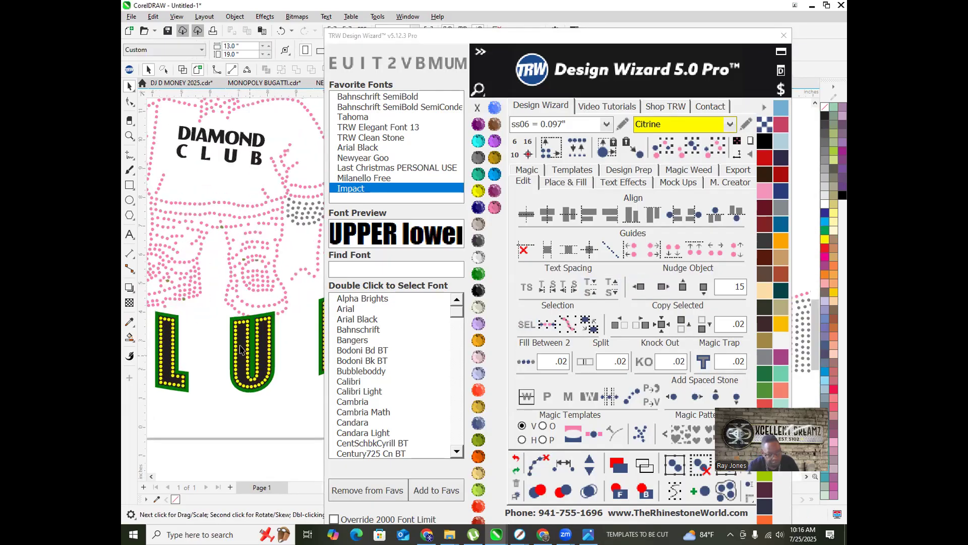
{"action": "left_click", "coordinate": [259, 265]}
{"action": "left_click", "coordinate": [256, 220]}
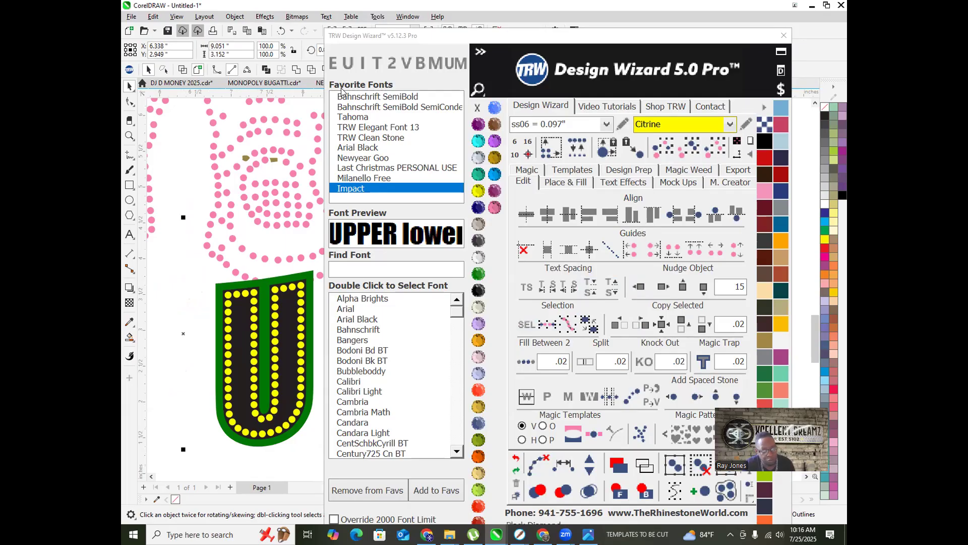
{"action": "left_click", "coordinate": [296, 71]}
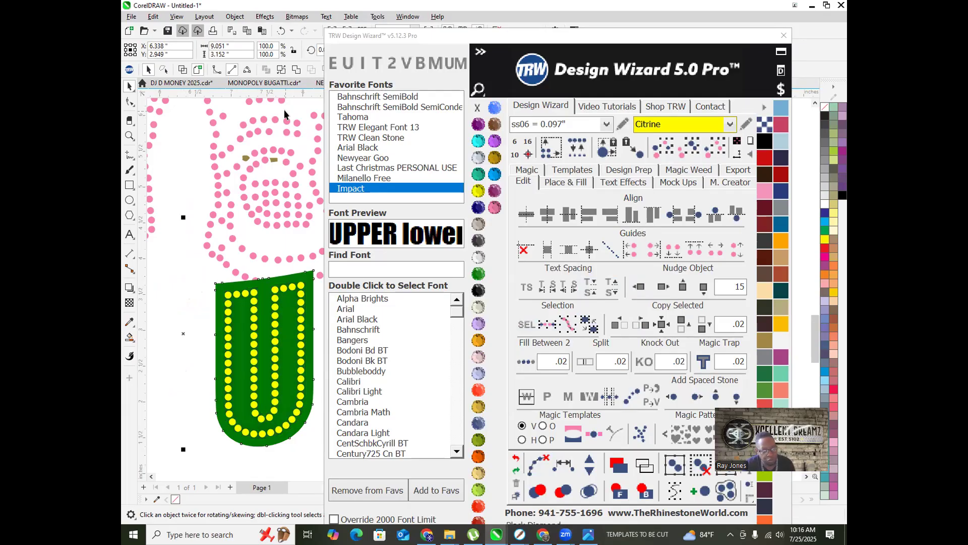
{"action": "left_click", "coordinate": [515, 457]}
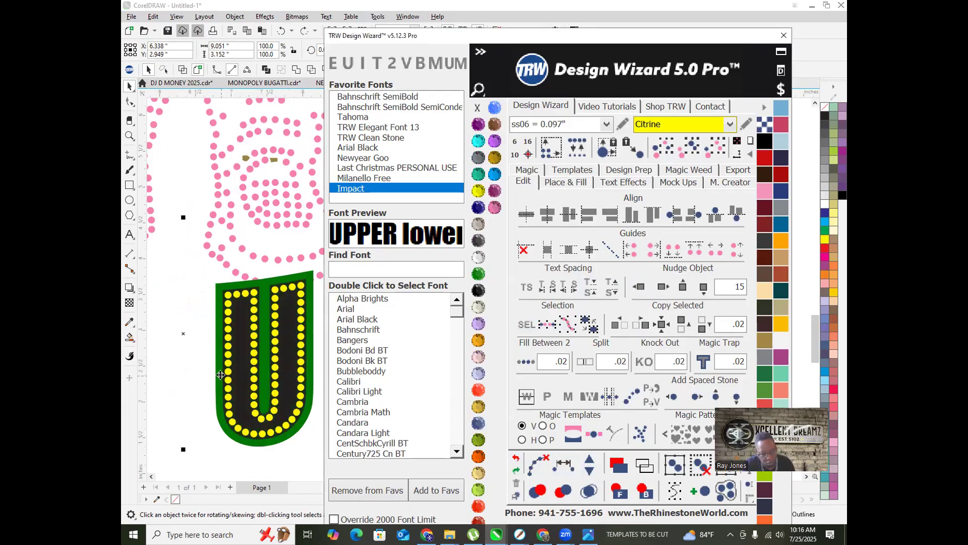
{"action": "left_click", "coordinate": [262, 323]}
{"action": "left_click", "coordinate": [265, 319], "text": "shift"}
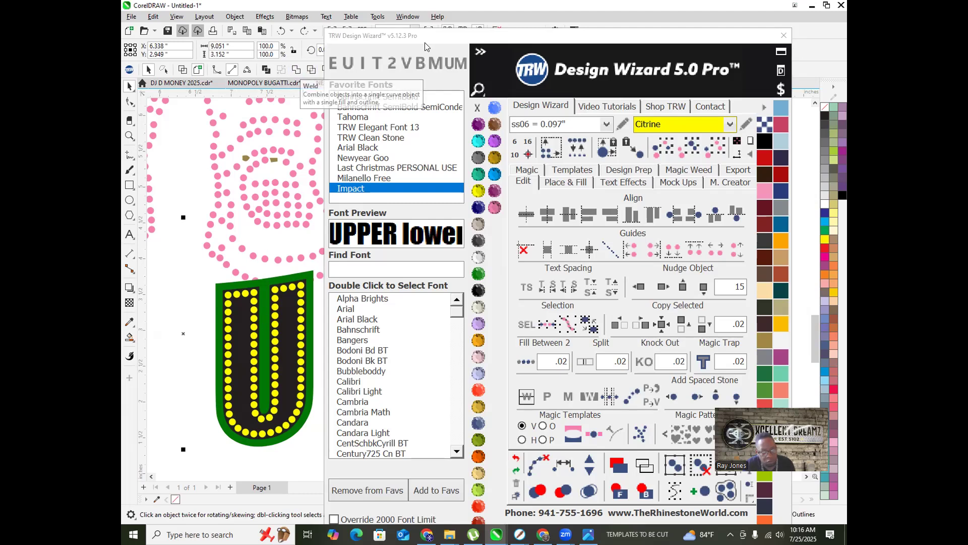
{"action": "left_click_drag", "start_coordinate": [403, 35], "coordinate": [462, 57]}
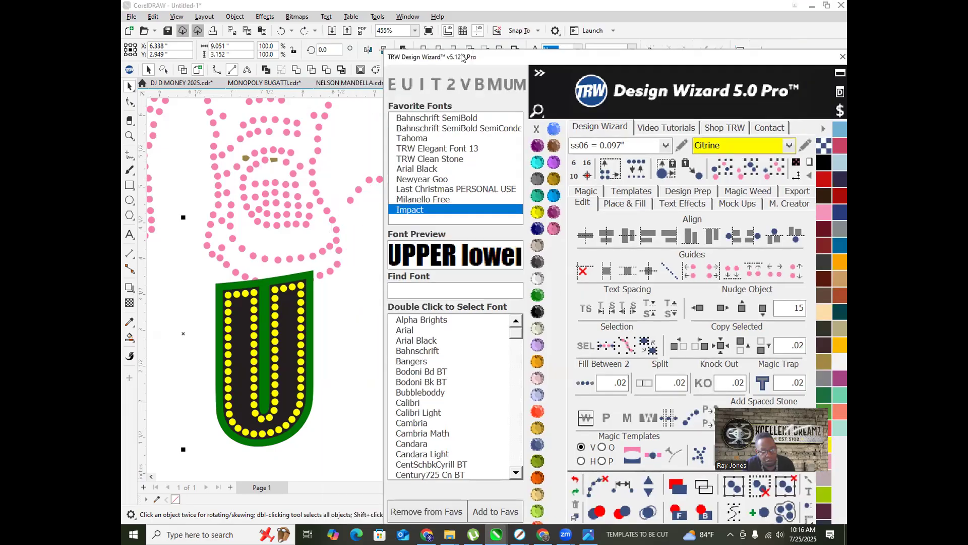
{"action": "left_click", "coordinate": [327, 70]}
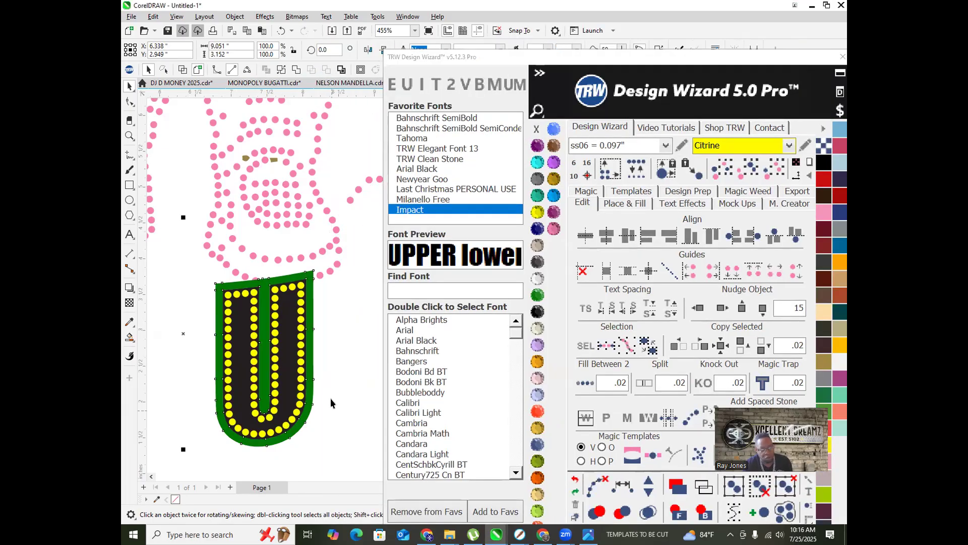
{"action": "left_click", "coordinate": [304, 280]}
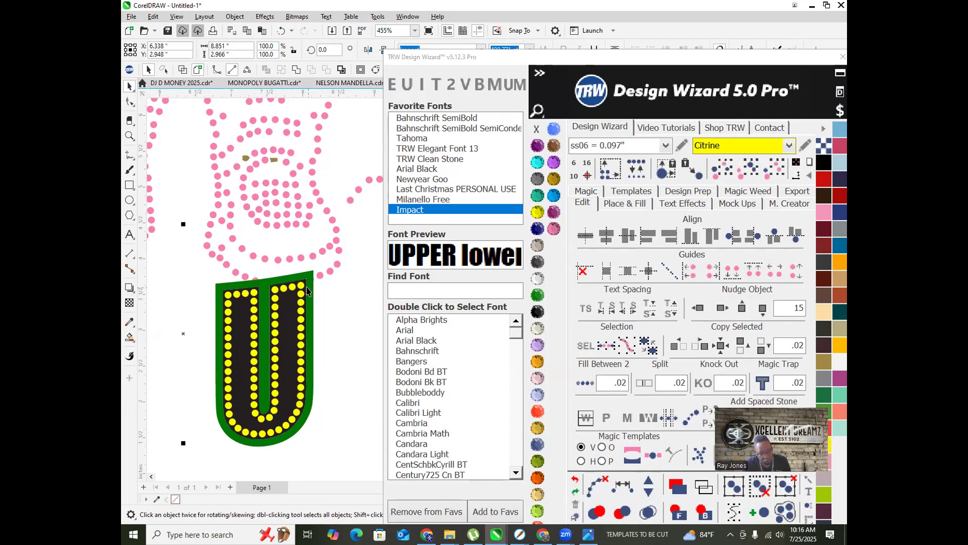
{"action": "scroll", "coordinate": [286, 324], "scroll_direction": "down", "scroll_amount": 3}
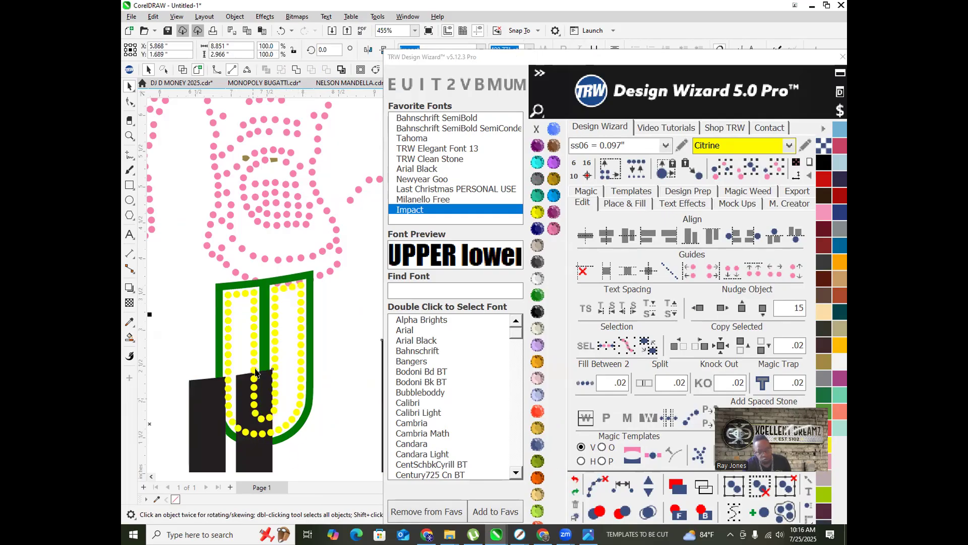
{"action": "scroll", "coordinate": [289, 319], "scroll_direction": "down", "scroll_amount": 5}
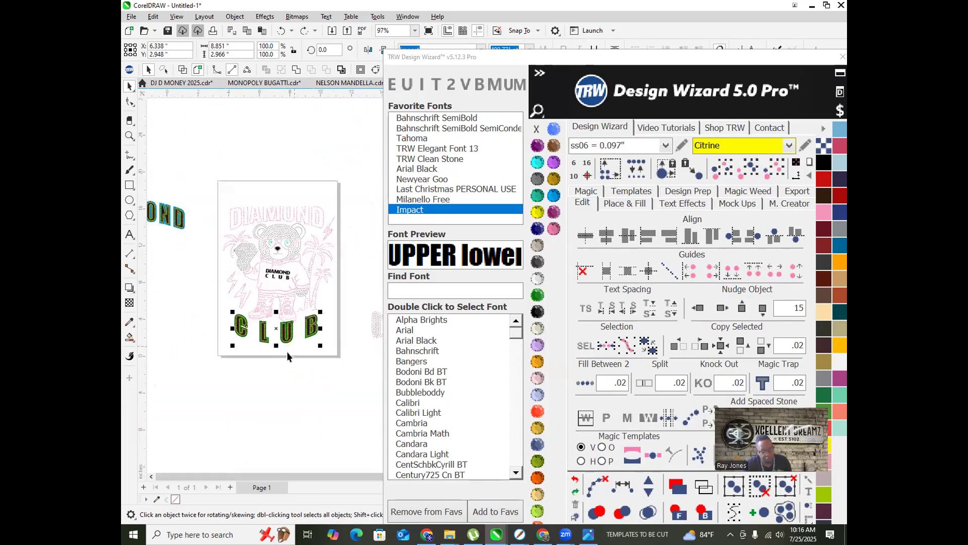
{"action": "left_click", "coordinate": [290, 369]}
{"action": "scroll", "coordinate": [298, 334], "scroll_direction": "up", "scroll_amount": 2}
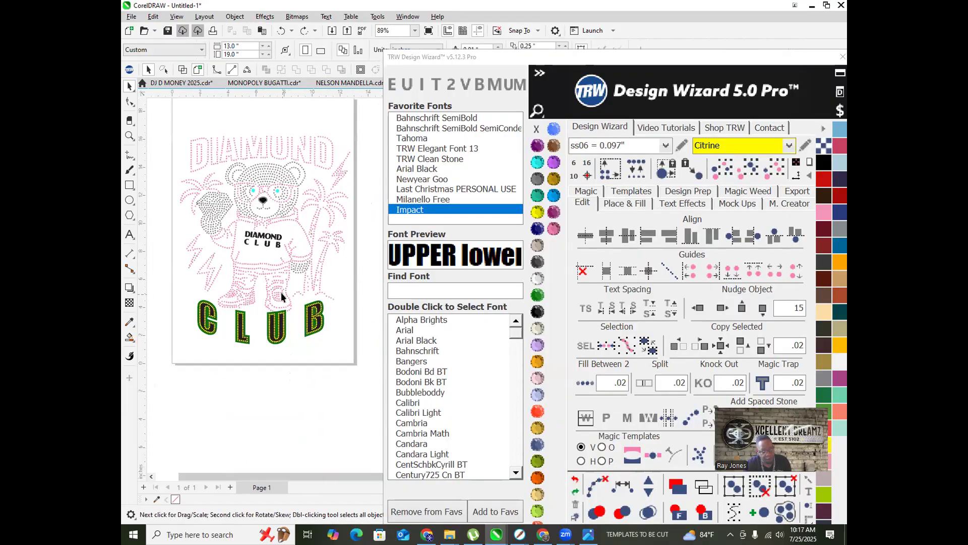
{"action": "scroll", "coordinate": [282, 312], "scroll_direction": "up", "scroll_amount": 2}
{"action": "scroll", "coordinate": [281, 313], "scroll_direction": "up", "scroll_amount": 5}
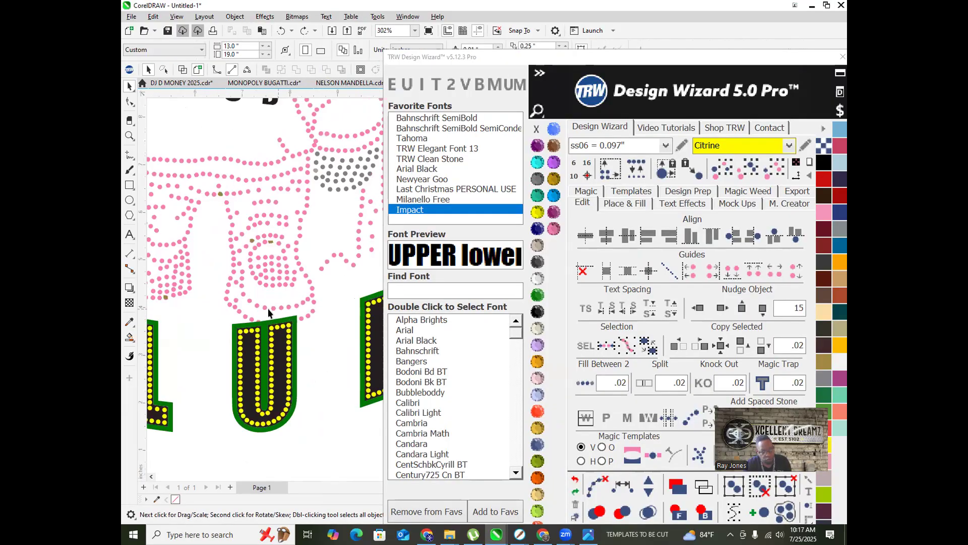
{"action": "left_click", "coordinate": [244, 317]}
{"action": "left_click", "coordinate": [680, 512]}
{"action": "left_click", "coordinate": [352, 356]}
{"action": "scroll", "coordinate": [295, 260], "scroll_direction": "down", "scroll_amount": 2}
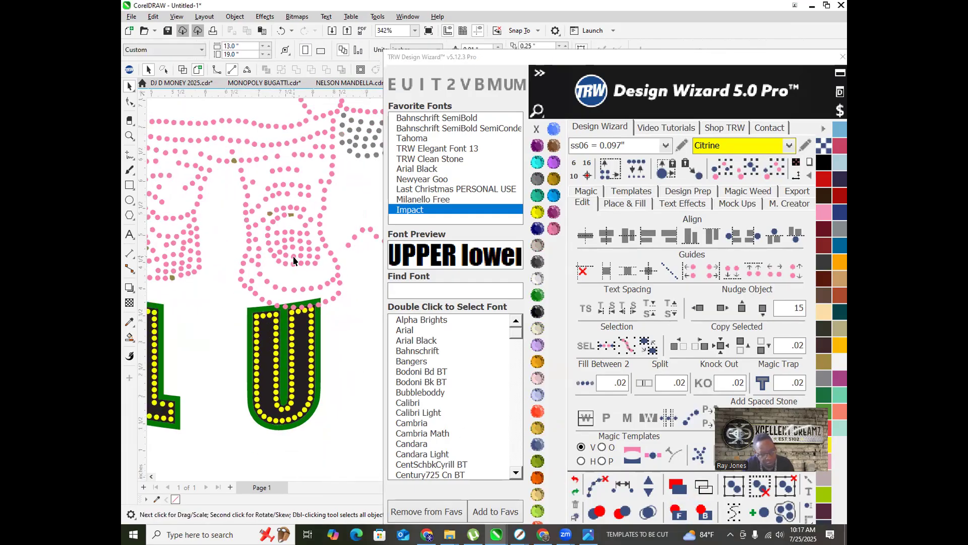
{"action": "scroll", "coordinate": [294, 259], "scroll_direction": "down", "scroll_amount": 9}
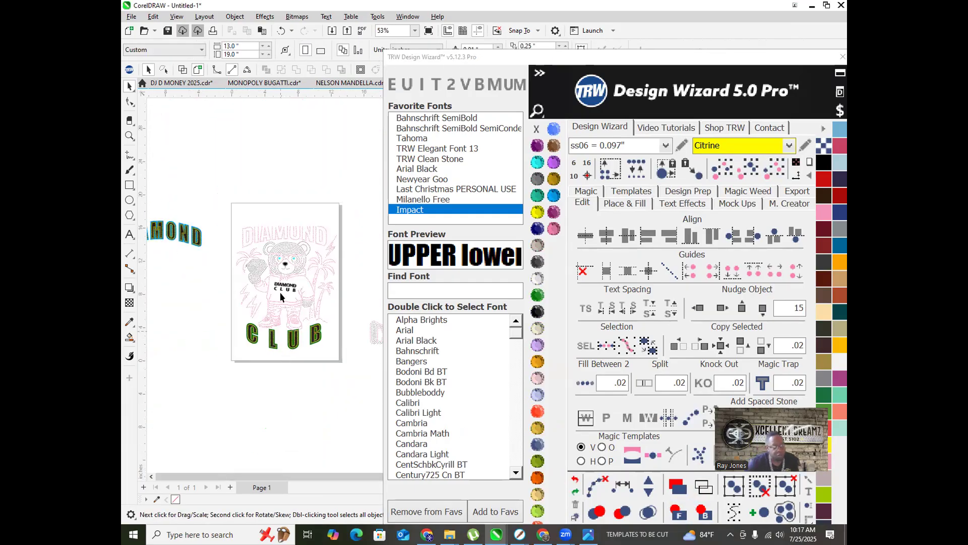
{"action": "scroll", "coordinate": [280, 295], "scroll_direction": "up", "scroll_amount": 2}
{"action": "scroll", "coordinate": [274, 303], "scroll_direction": "down", "scroll_amount": 4}
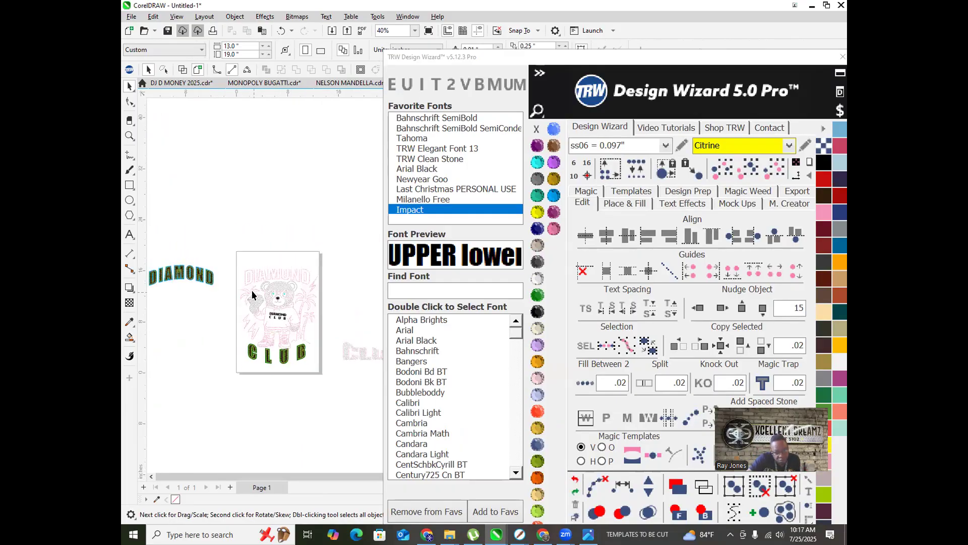
{"action": "scroll", "coordinate": [184, 282], "scroll_direction": "up", "scroll_amount": 1}
{"action": "scroll", "coordinate": [235, 273], "scroll_direction": "up", "scroll_amount": 2}
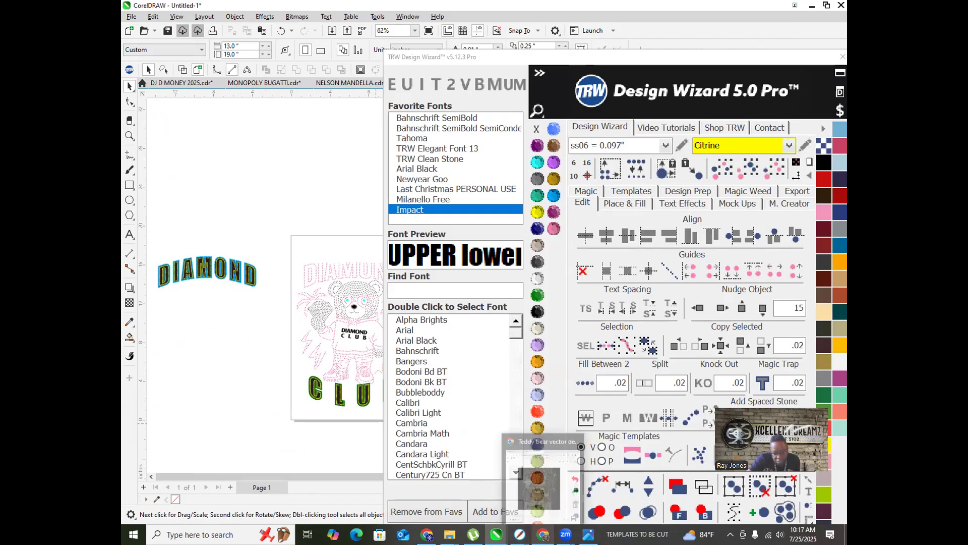
Step: Bring ChatGPT forward on the black-and-white Diamond Club bear line art and maximize the window
{"action": "left_click", "coordinate": [544, 534]}
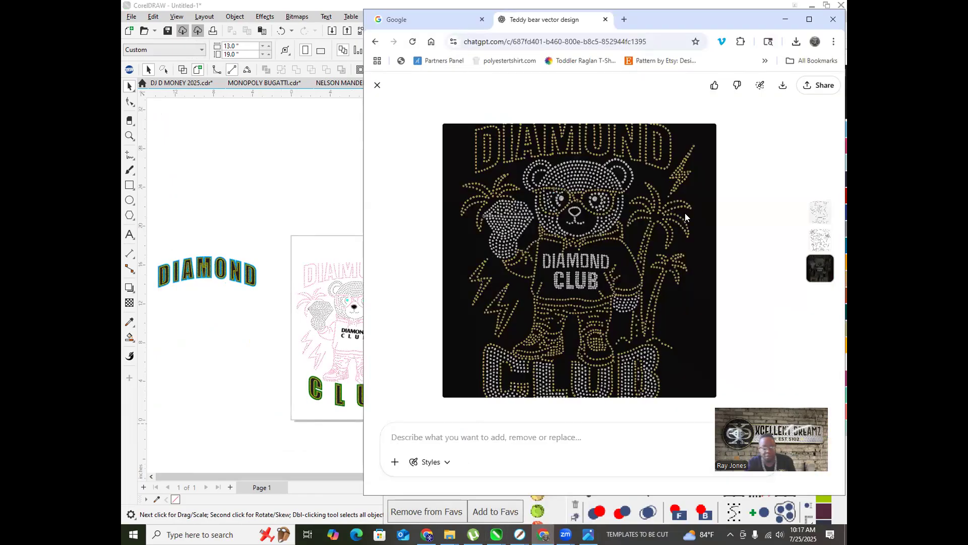
{"action": "scroll", "coordinate": [479, 220], "scroll_direction": "up", "scroll_amount": 2}
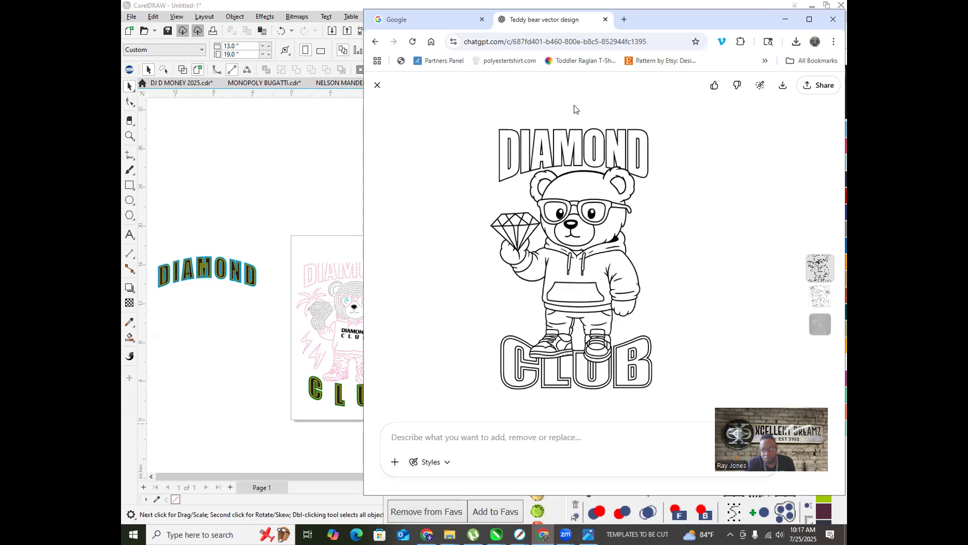
{"action": "left_click", "coordinate": [810, 19]}
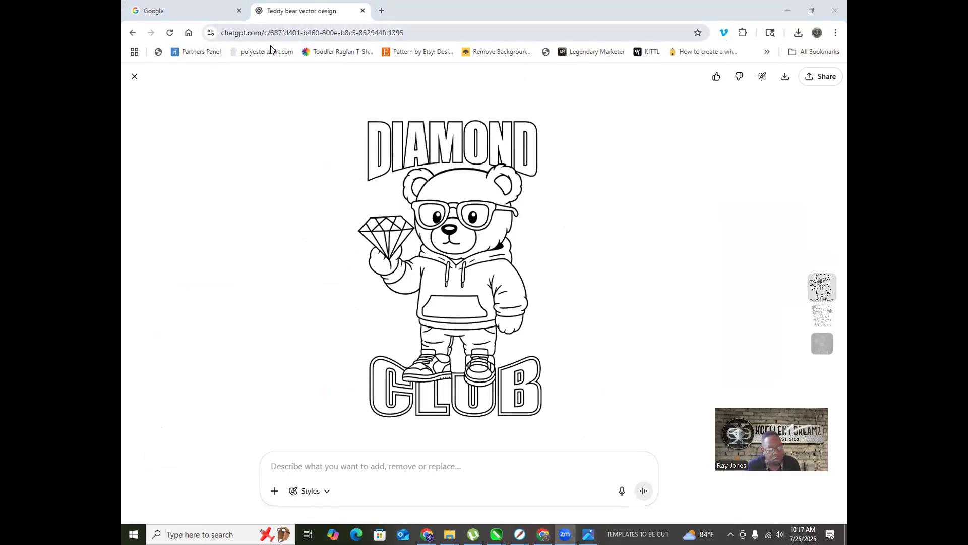
Step: Close the image viewer and browse the Create vector line art, Flamingo Pixar and Rhinestone King Anthem chats
{"action": "left_click", "coordinate": [133, 77]}
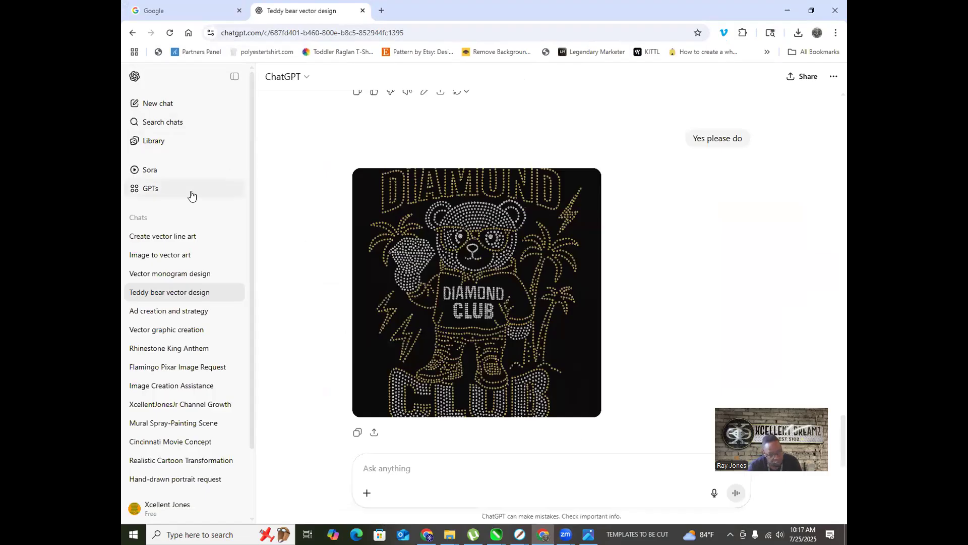
{"action": "left_click", "coordinate": [160, 235]}
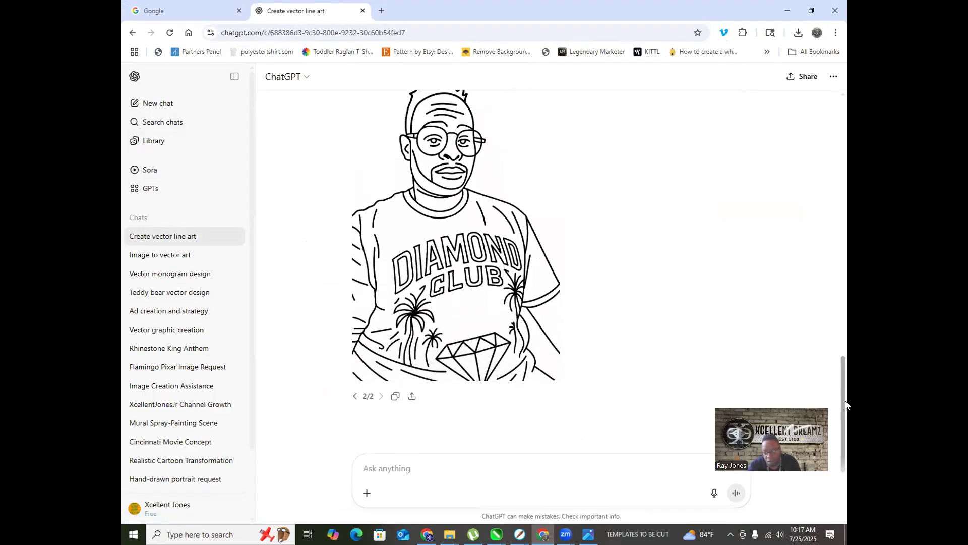
{"action": "left_click_drag", "start_coordinate": [839, 391], "coordinate": [775, 170]}
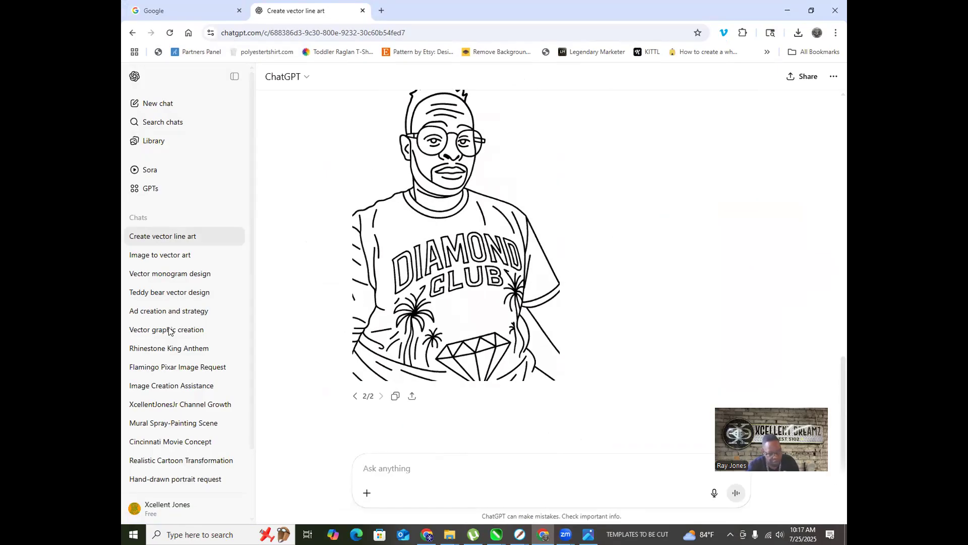
{"action": "left_click", "coordinate": [154, 367]}
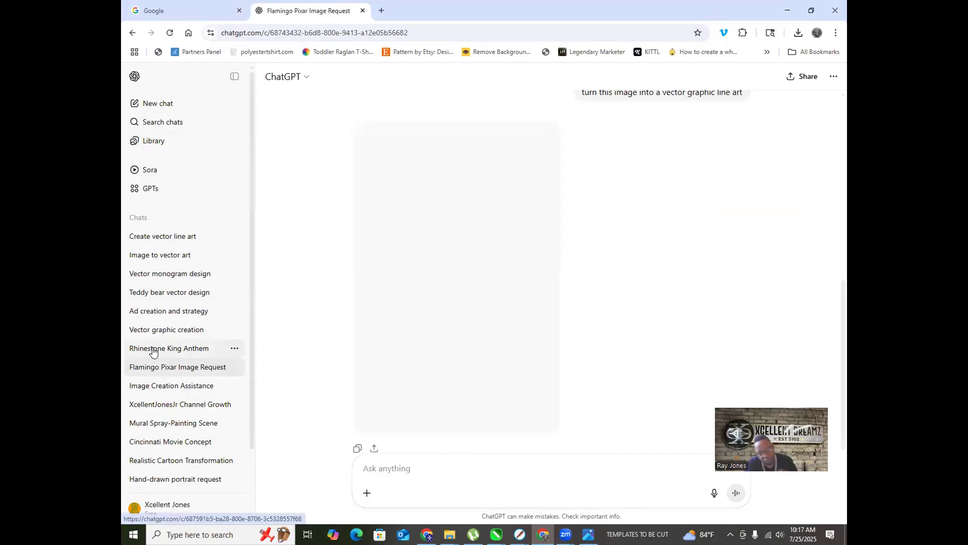
{"action": "left_click", "coordinate": [152, 352]}
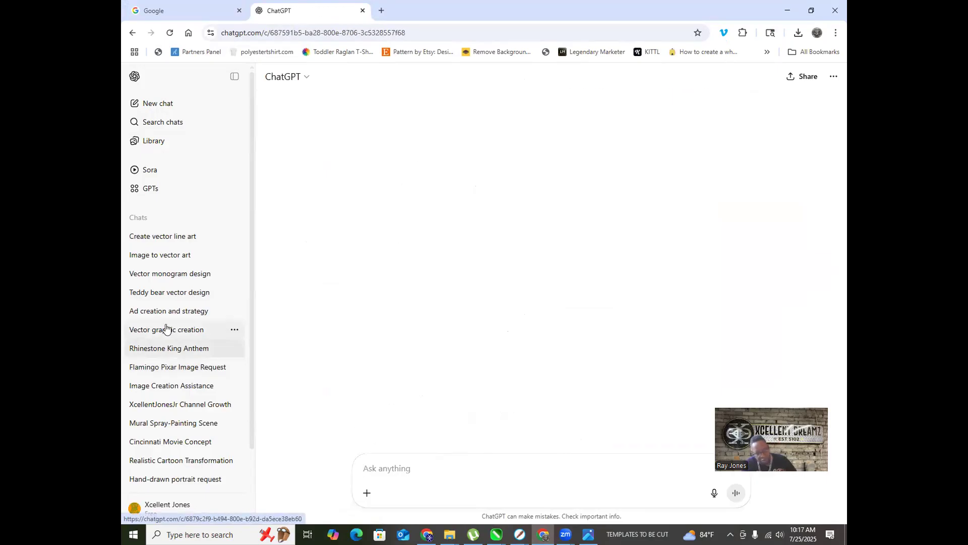
Step: Browse the Vector graphic creation, Ad creation and strategy, Teddy bear and Vector monogram chats
{"action": "scroll", "coordinate": [399, 320], "scroll_direction": "up", "scroll_amount": 3}
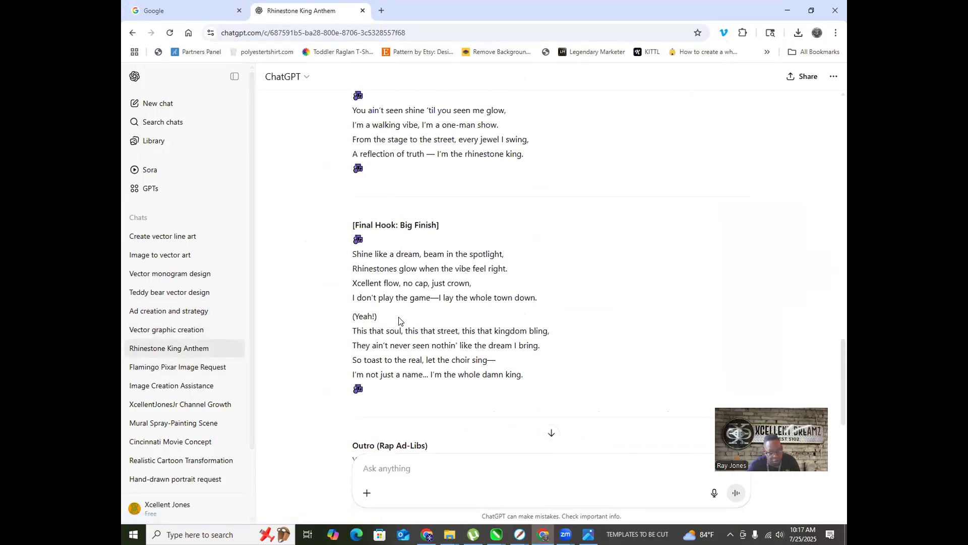
{"action": "left_click", "coordinate": [185, 329]}
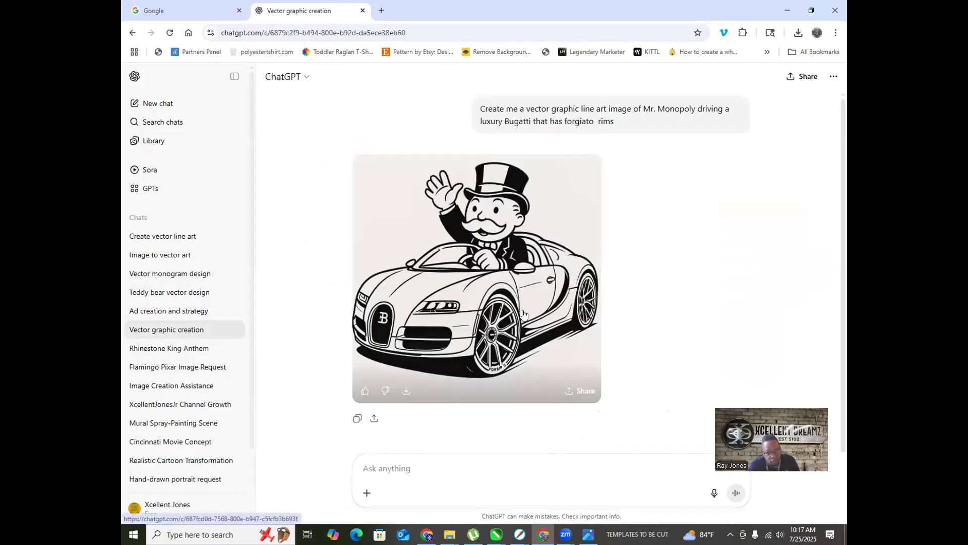
{"action": "left_click", "coordinate": [191, 314]}
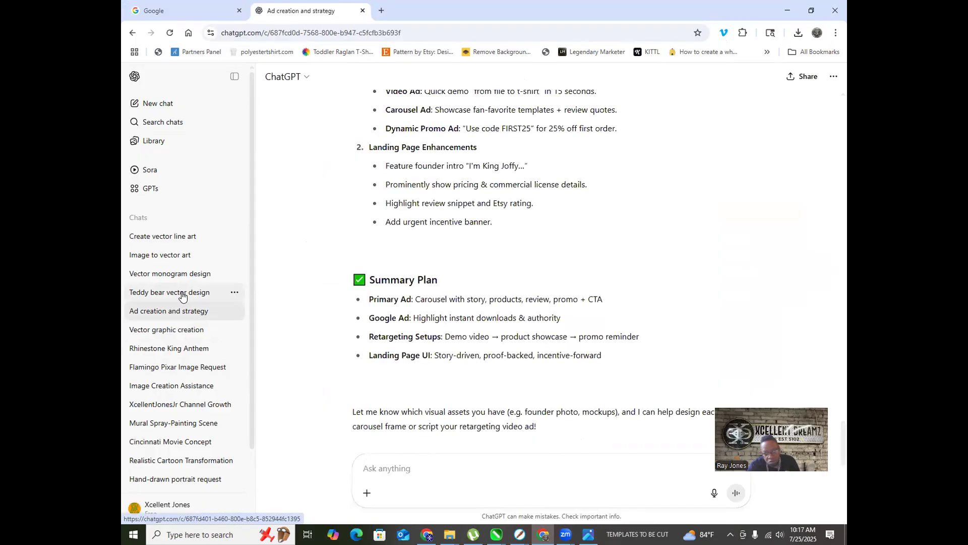
{"action": "left_click", "coordinate": [183, 295]}
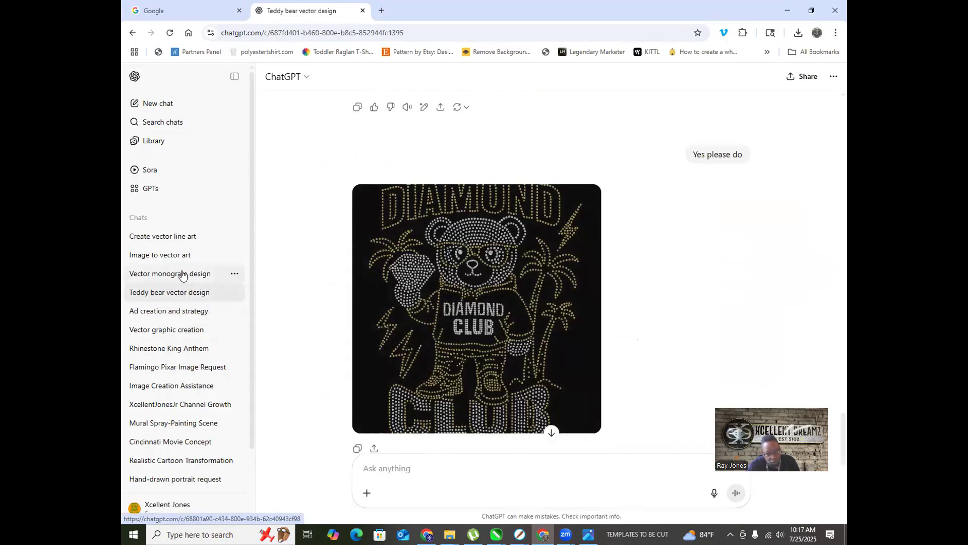
{"action": "left_click", "coordinate": [183, 274]}
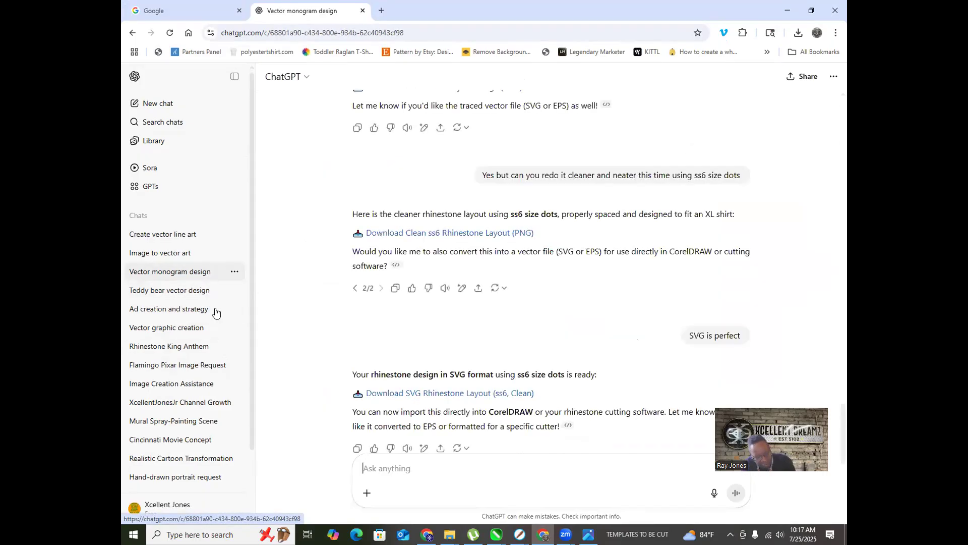
Step: Browse the Baby Pixar, Catchy Summary, Hand-drawn portrait and Realistic Cartoon Transformation chats
{"action": "scroll", "coordinate": [216, 313], "scroll_direction": "down", "scroll_amount": 2}
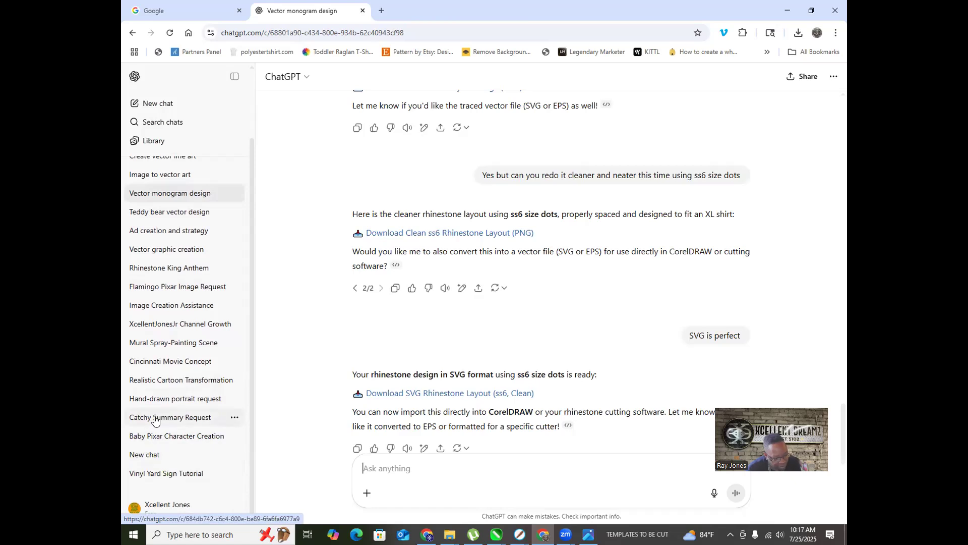
{"action": "left_click", "coordinate": [173, 437]}
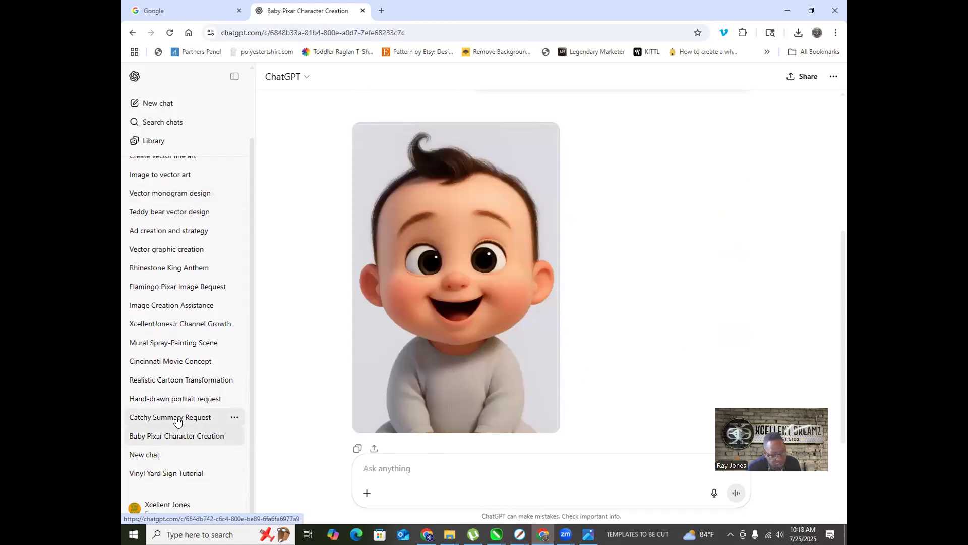
{"action": "left_click", "coordinate": [178, 418]}
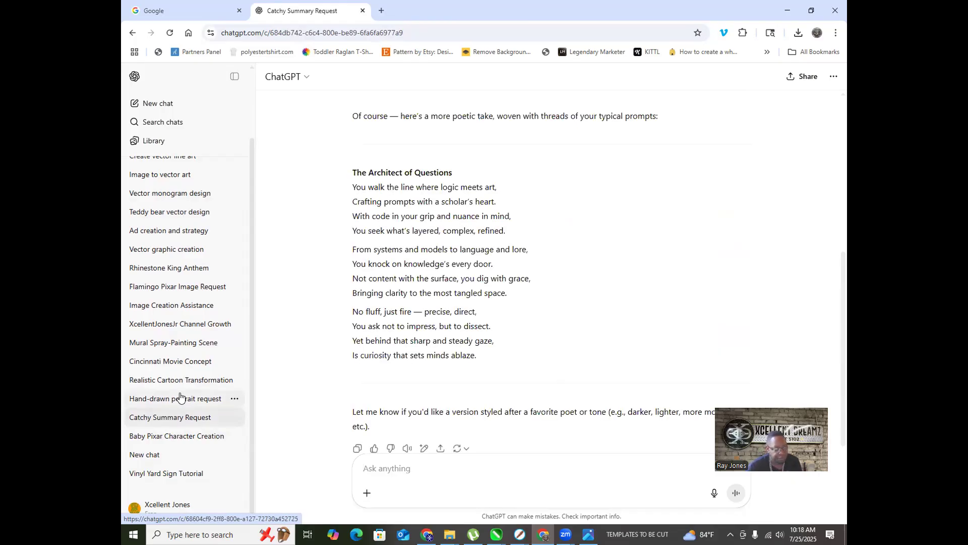
{"action": "left_click", "coordinate": [180, 398]}
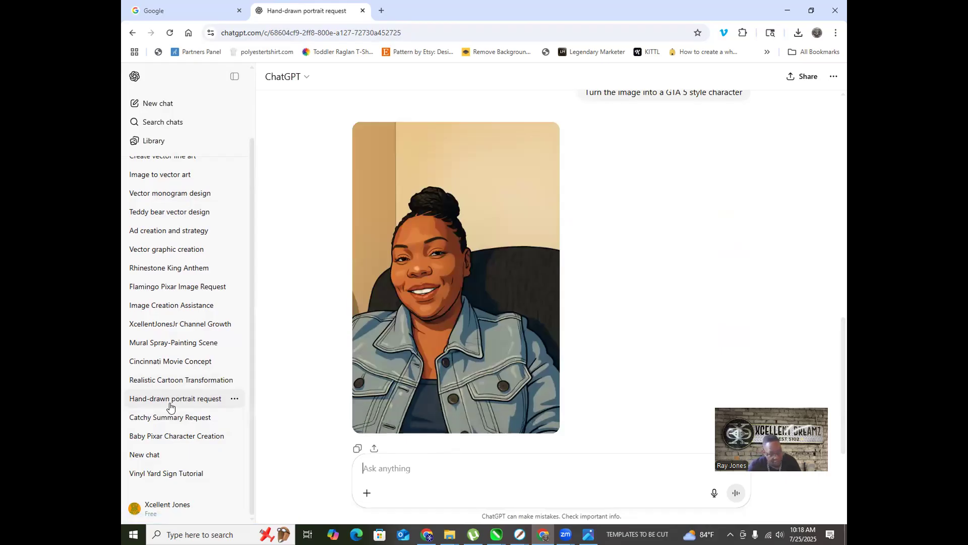
{"action": "left_click", "coordinate": [188, 379]}
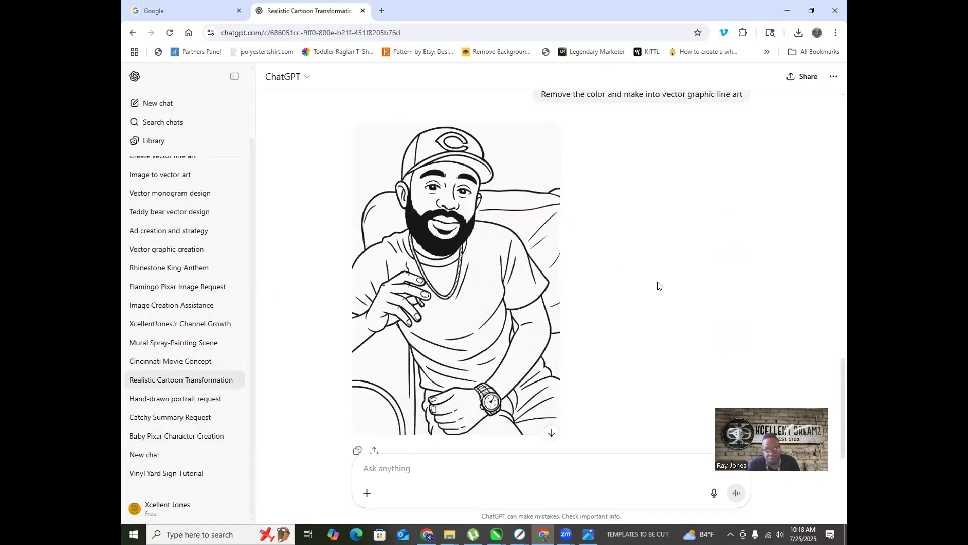
Step: Revisit the Create vector line art chat, then start a fresh empty chat
{"action": "scroll", "coordinate": [660, 283], "scroll_direction": "up", "scroll_amount": 5}
{"action": "scroll", "coordinate": [659, 283], "scroll_direction": "up", "scroll_amount": 4}
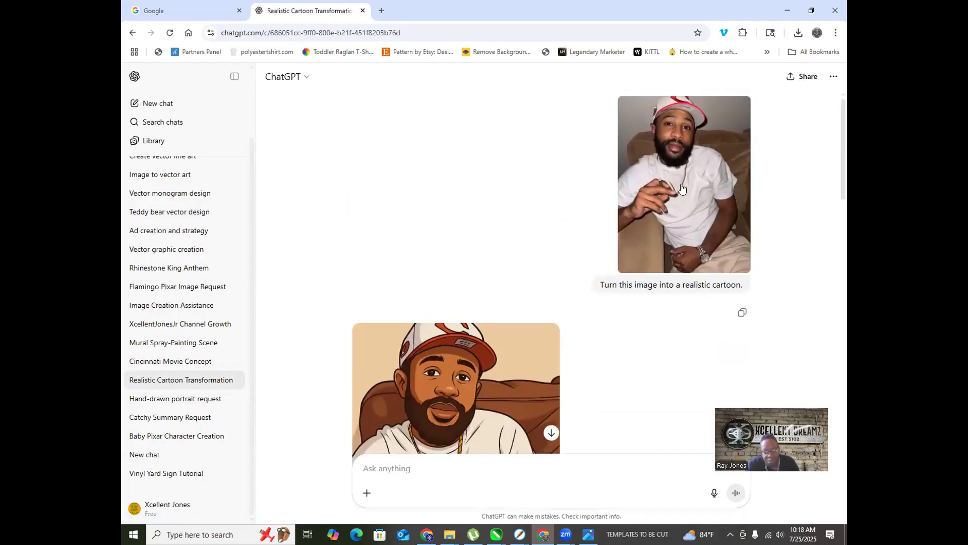
{"action": "scroll", "coordinate": [693, 206], "scroll_direction": "down", "scroll_amount": 3}
{"action": "scroll", "coordinate": [652, 251], "scroll_direction": "up", "scroll_amount": 3}
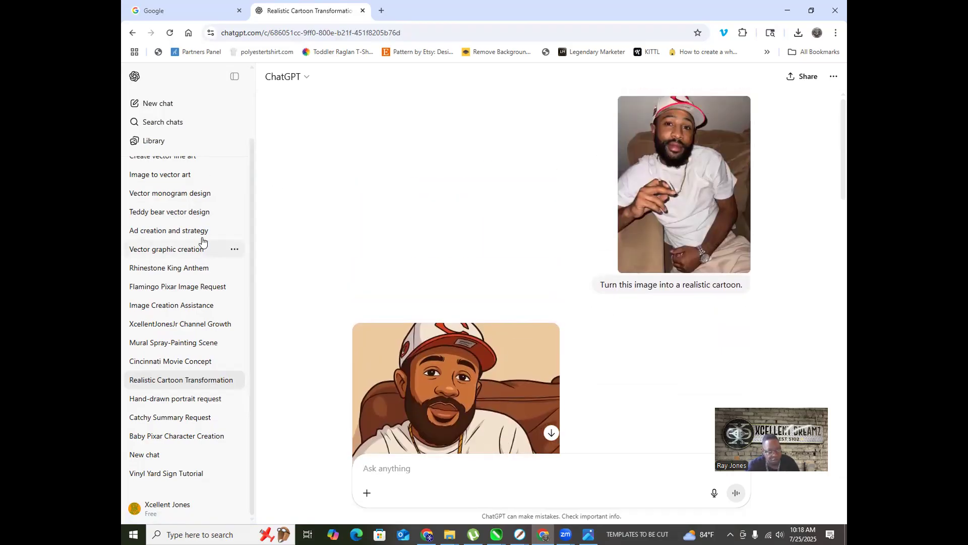
{"action": "scroll", "coordinate": [194, 242], "scroll_direction": "up", "scroll_amount": 2}
{"action": "left_click", "coordinate": [181, 243]}
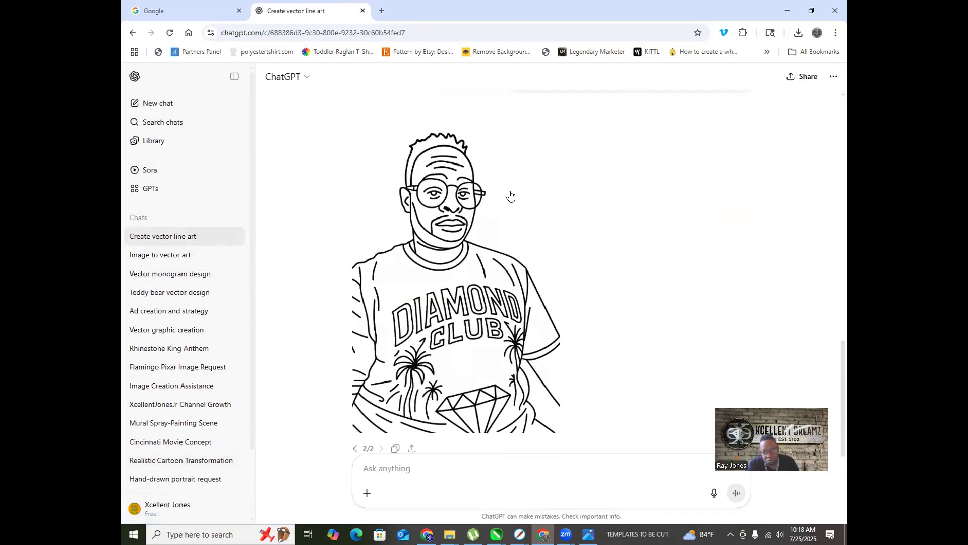
{"action": "left_click", "coordinate": [153, 106]}
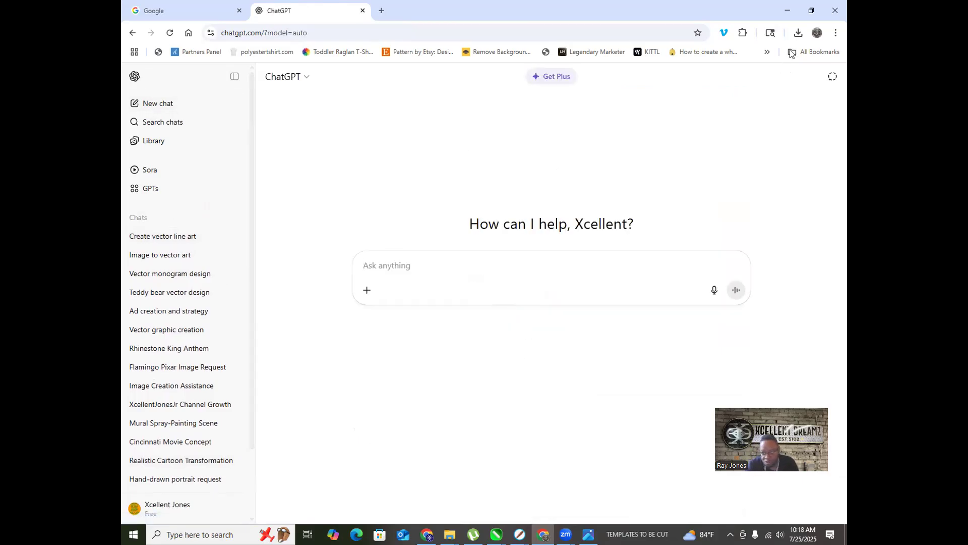
Step: Attach ME DC CLUB.jpeg from recent downloads and send 'Turn this image into a Realistic Cartoon.'
{"action": "left_click", "coordinate": [798, 32]}
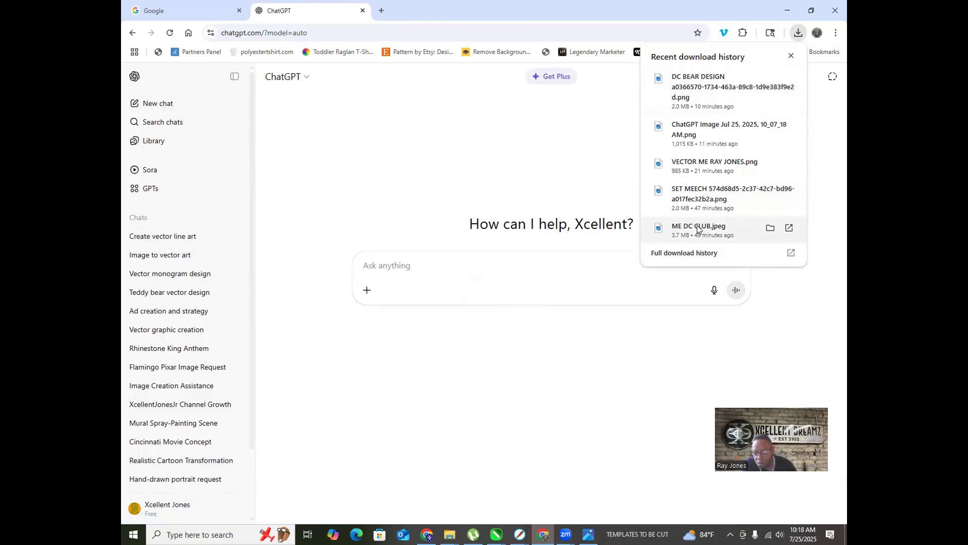
{"action": "left_click_drag", "start_coordinate": [698, 229], "coordinate": [517, 264]}
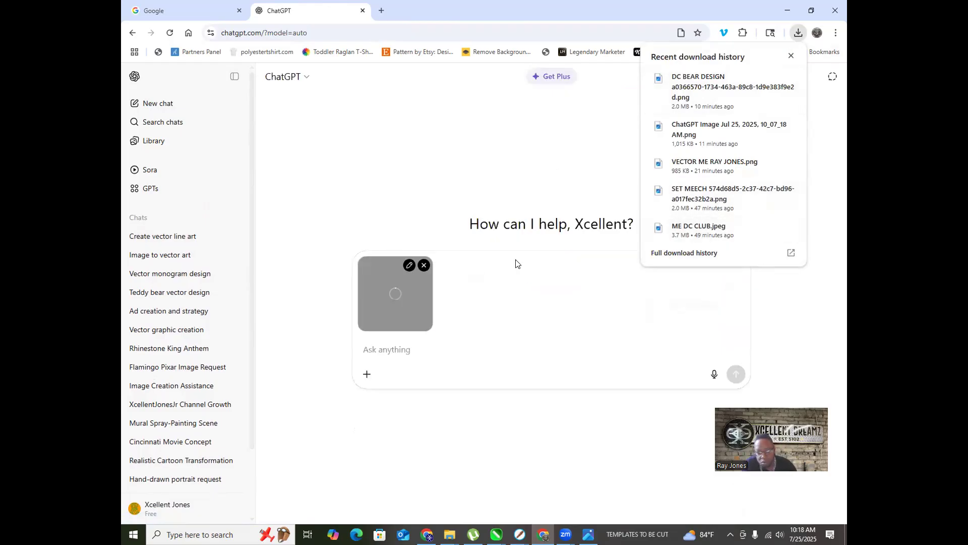
{"action": "left_click", "coordinate": [373, 356]}
{"action": "type", "text": "tURN"}
{"action": "key", "text": "BackSpace"}
{"action": "key", "text": "BackSpace"}
{"action": "key", "text": "BackSpace"}
{"action": "key", "text": "BackSpace"}
{"action": "key", "text": "BackSpace"}
{"action": "type", "text": "Turn this image into a "}
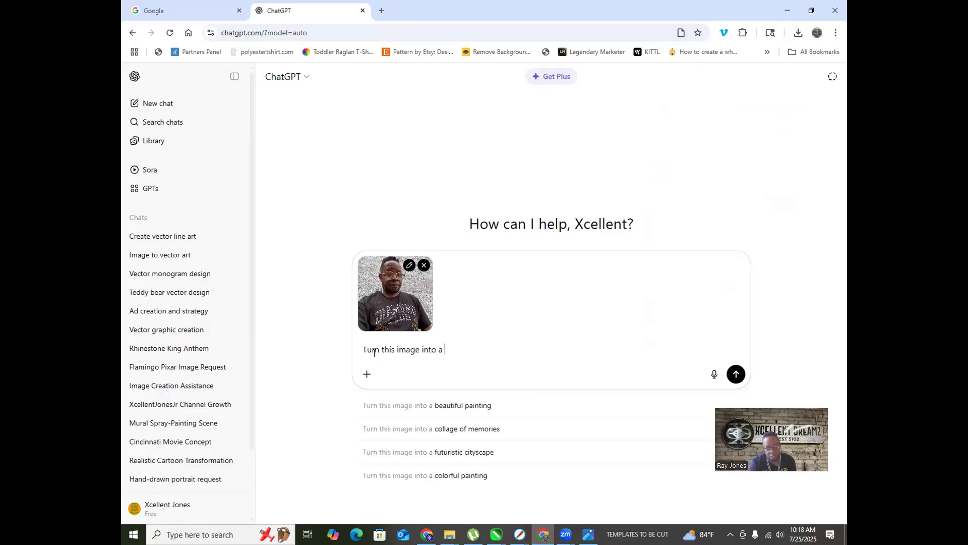
{"action": "type", "text": "Realistic Cartoon."}
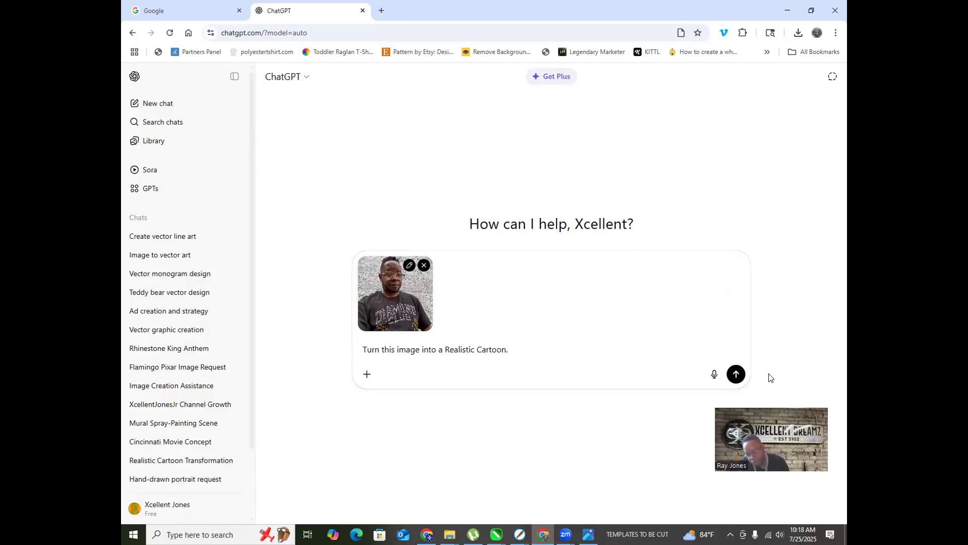
{"action": "left_click", "coordinate": [736, 375]}
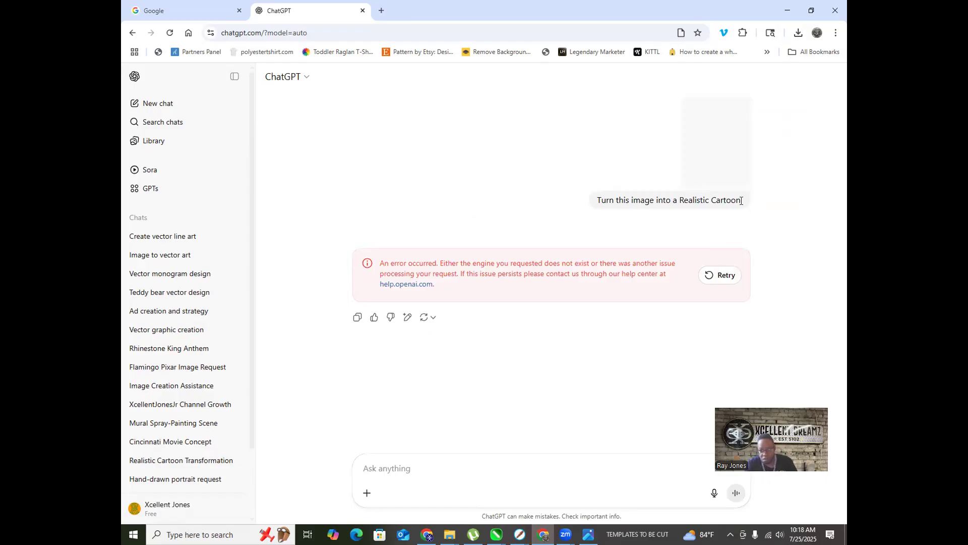
Step: Select the sent request text and retry the failed reply
{"action": "left_click_drag", "start_coordinate": [744, 199], "coordinate": [594, 200]}
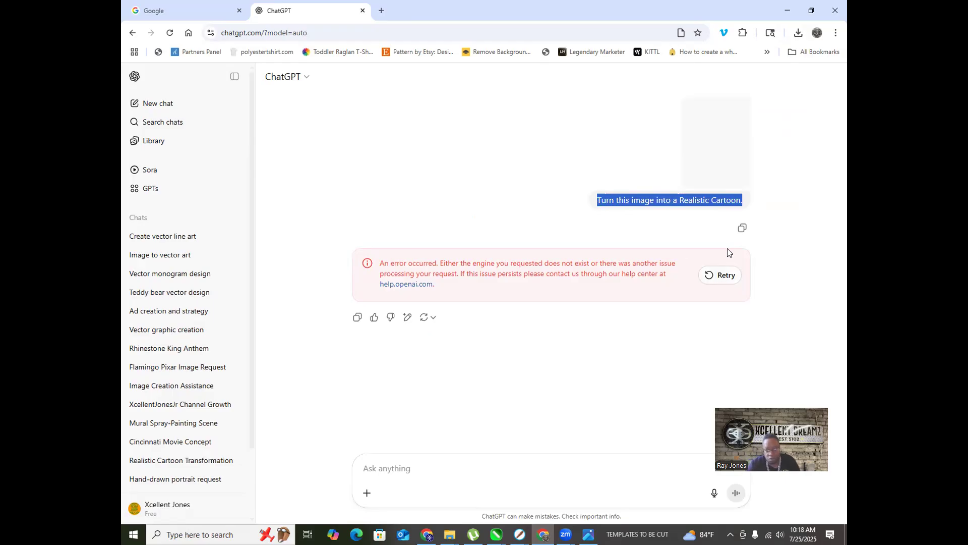
{"action": "left_click", "coordinate": [718, 276]}
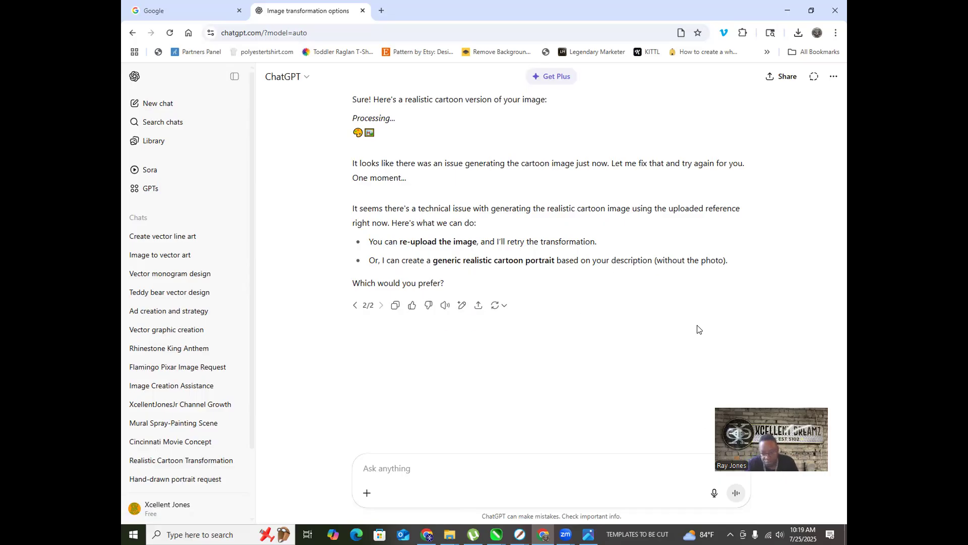
Step: Attach the selfie from recent downloads to the chat again
{"action": "left_click", "coordinate": [797, 33]}
{"action": "left_click_drag", "start_coordinate": [712, 229], "coordinate": [439, 390]}
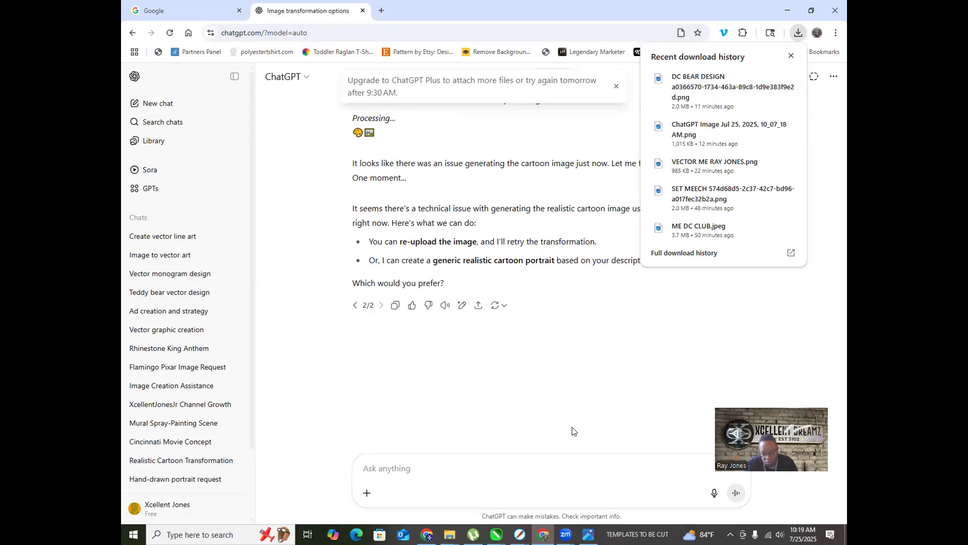
{"action": "left_click", "coordinate": [703, 456]}
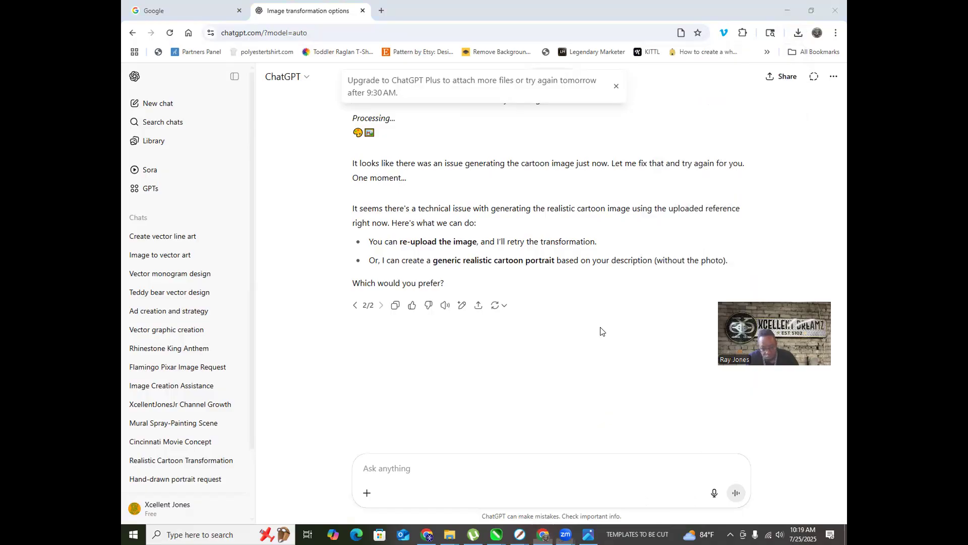
Step: Switch the chat to Create image mode and send 'reuploading the image'
{"action": "left_click", "coordinate": [364, 468]}
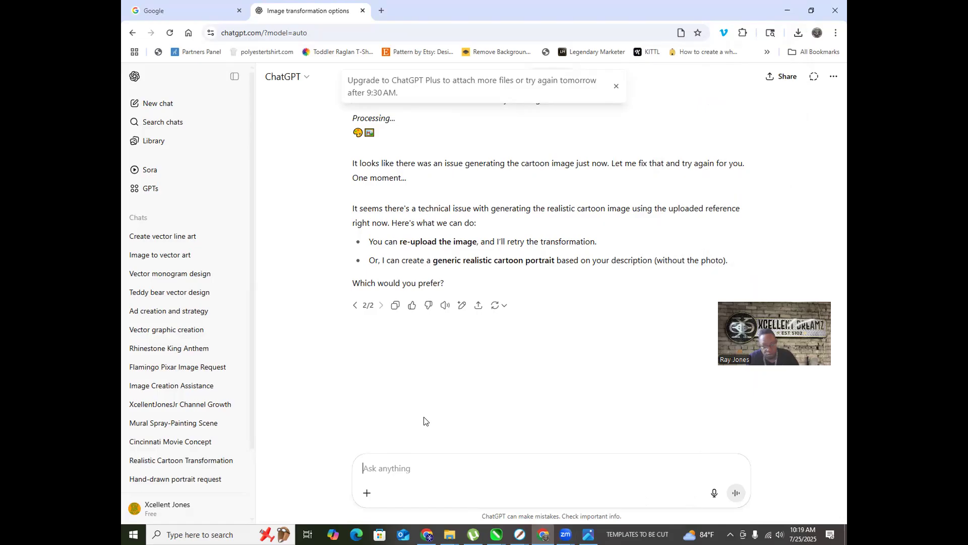
{"action": "left_click", "coordinate": [367, 492]}
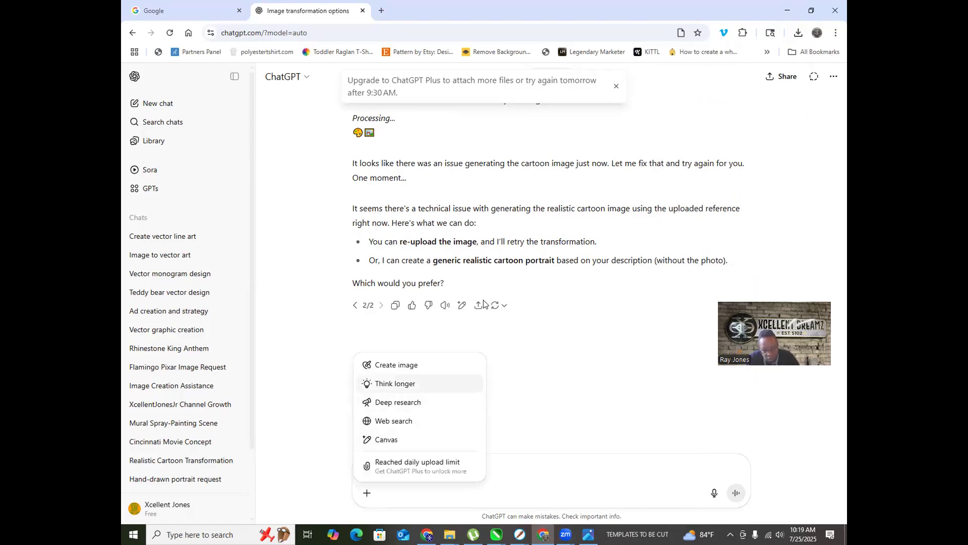
{"action": "left_click", "coordinate": [396, 366]}
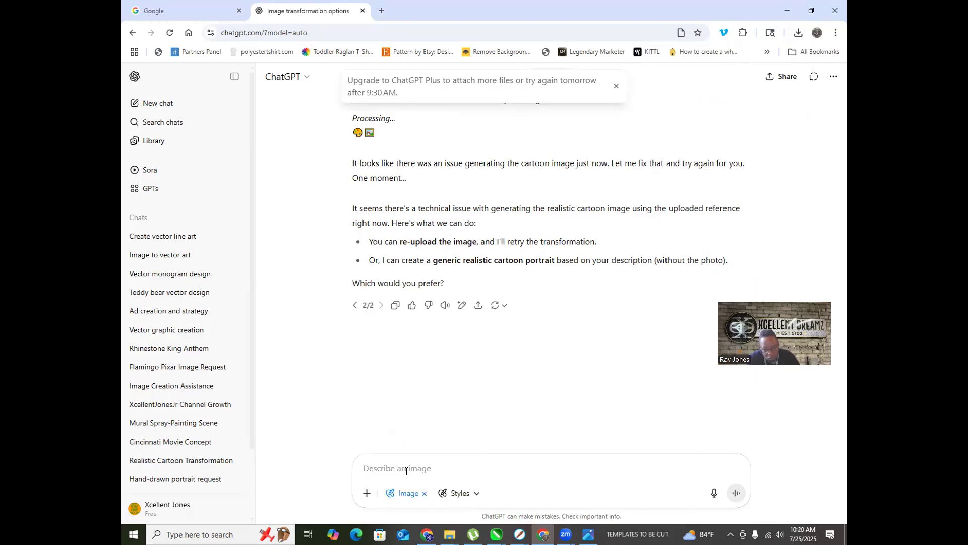
{"action": "type", "text": "re"}
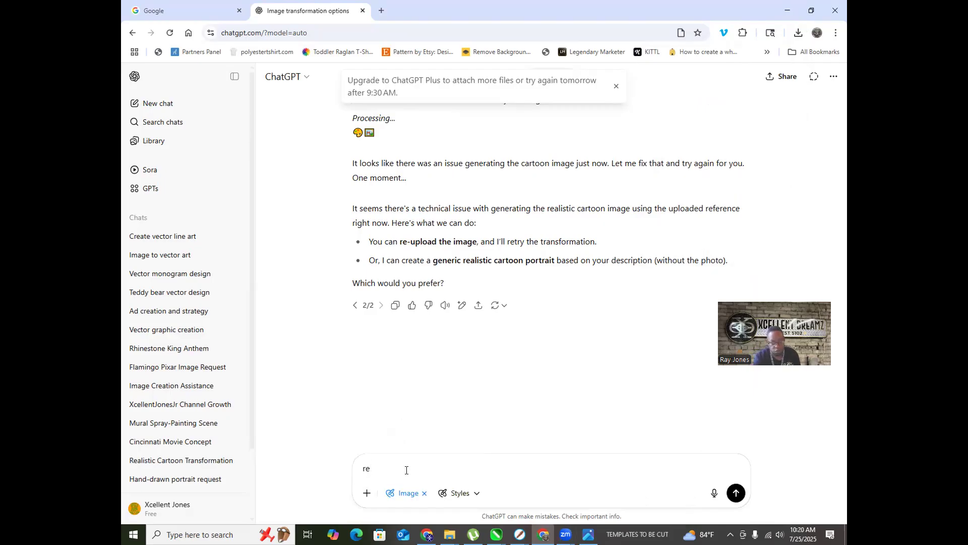
{"action": "type", "text": "u"}
{"action": "type", "text": "p"}
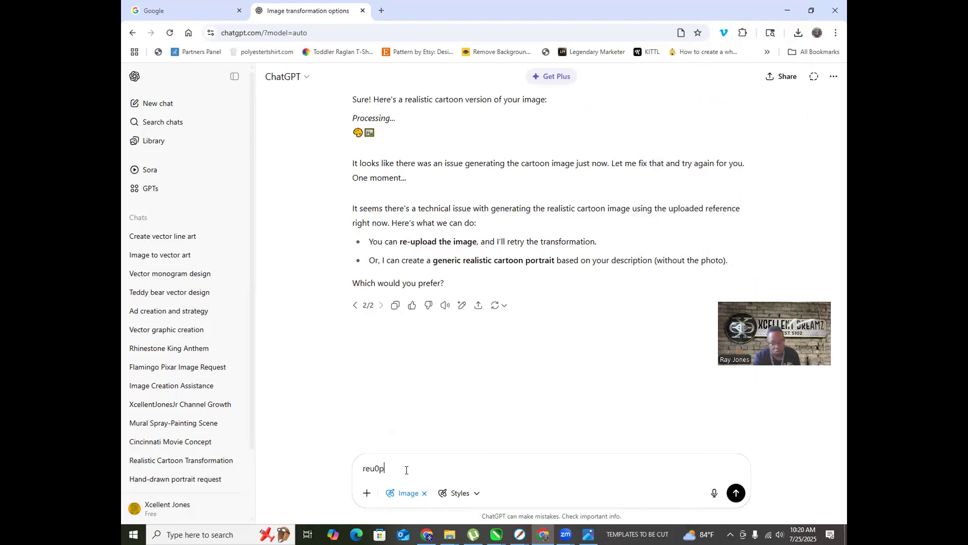
{"action": "type", "text": "loading the image"}
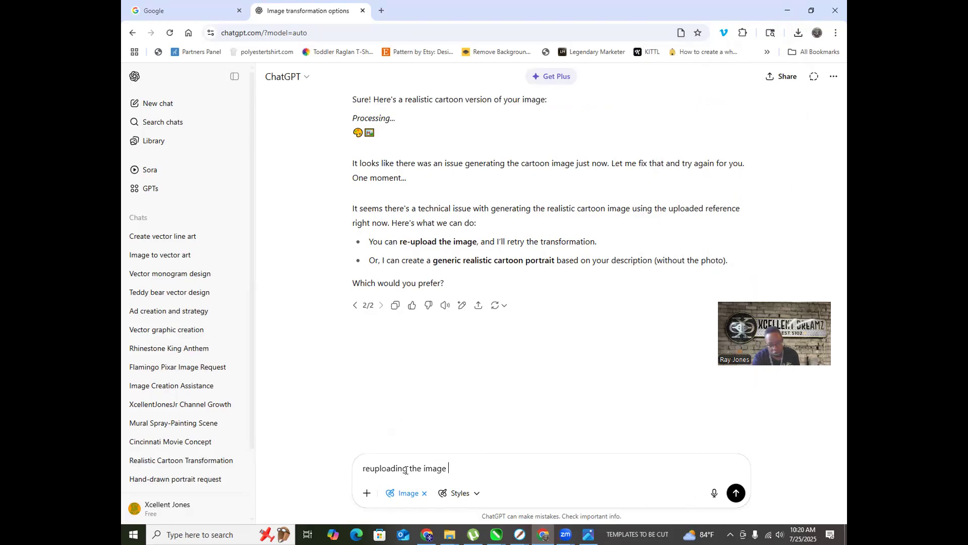
{"action": "key", "text": "Return"}
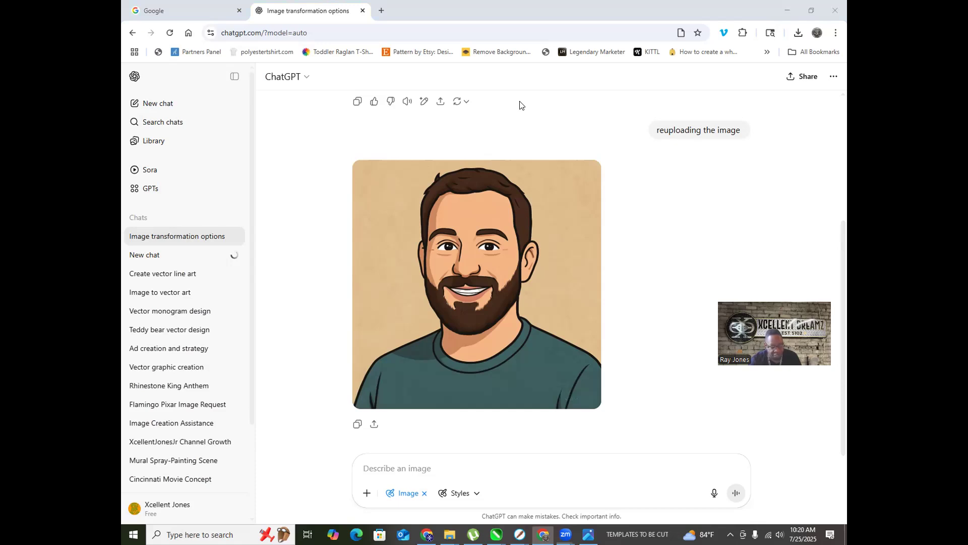
Step: Review the bearded-man cartoon portrait, then show Chrome's recent downloads list
{"action": "scroll", "coordinate": [519, 105], "scroll_direction": "up", "scroll_amount": 4}
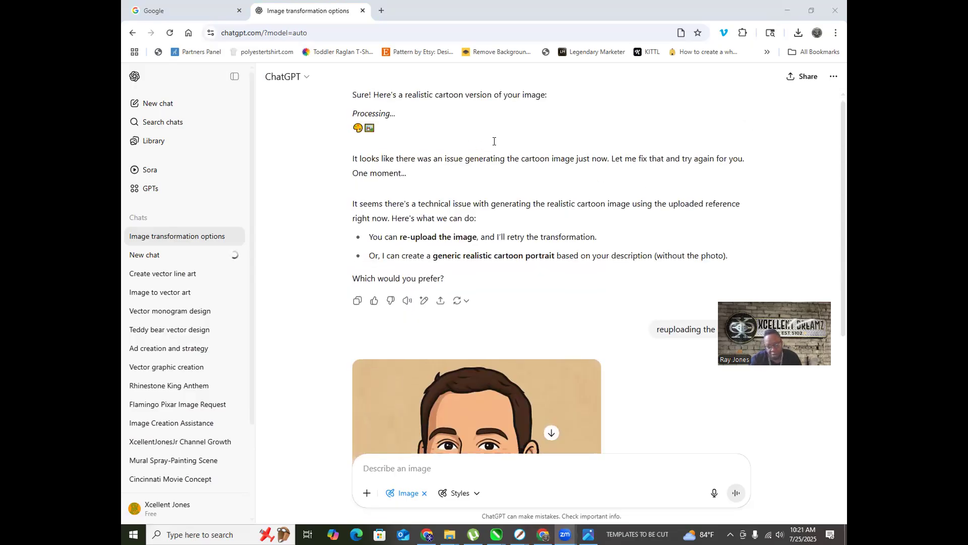
{"action": "scroll", "coordinate": [493, 139], "scroll_direction": "down", "scroll_amount": 5}
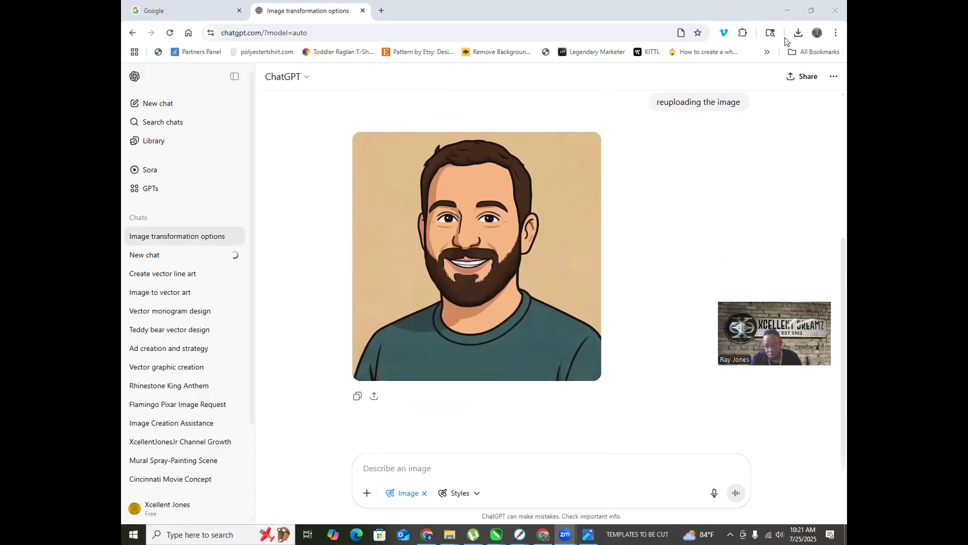
{"action": "left_click", "coordinate": [799, 34]}
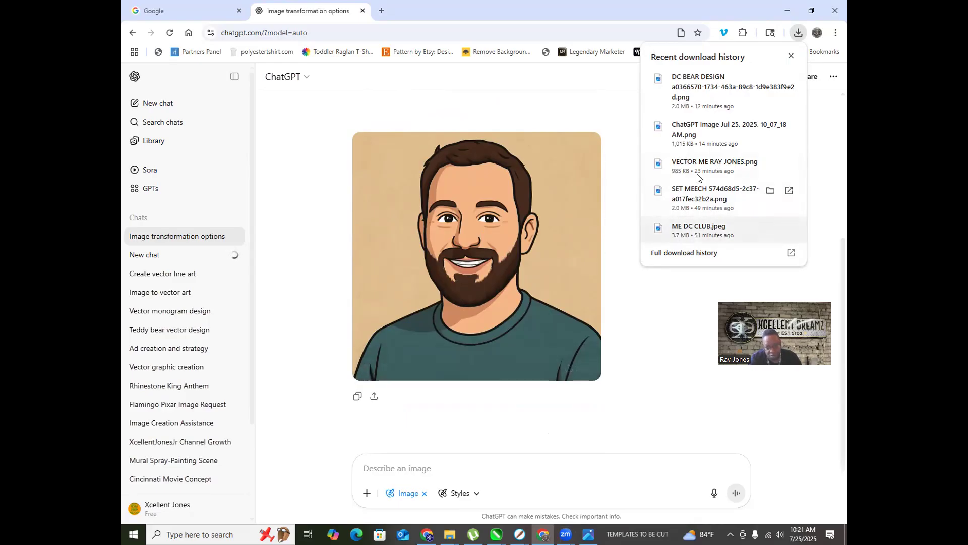
Step: Open ME DC CLUB.jpeg in Windows Photos, shrink its window, then close it
{"action": "left_click", "coordinate": [716, 236]}
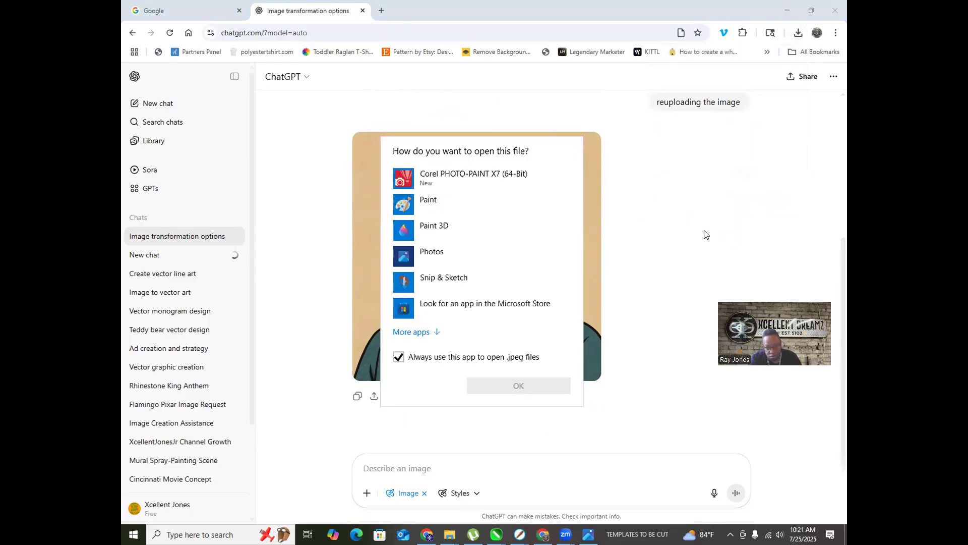
{"action": "left_click", "coordinate": [429, 253]}
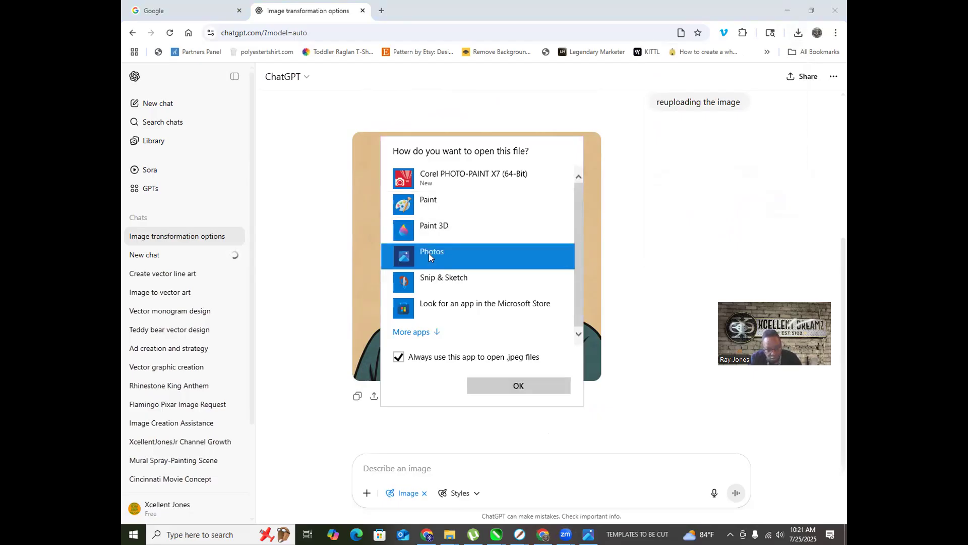
{"action": "left_click", "coordinate": [494, 384]}
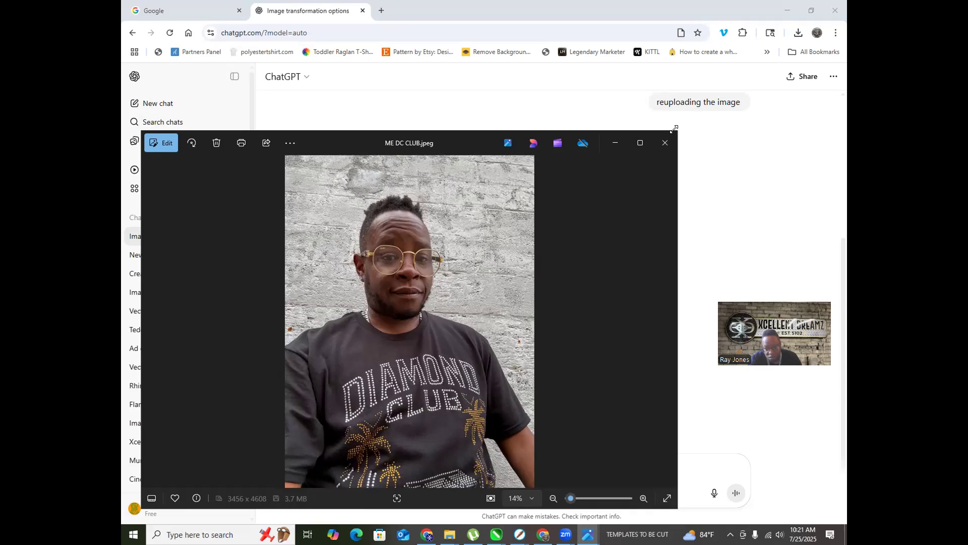
{"action": "left_click_drag", "start_coordinate": [674, 129], "coordinate": [312, 160]}
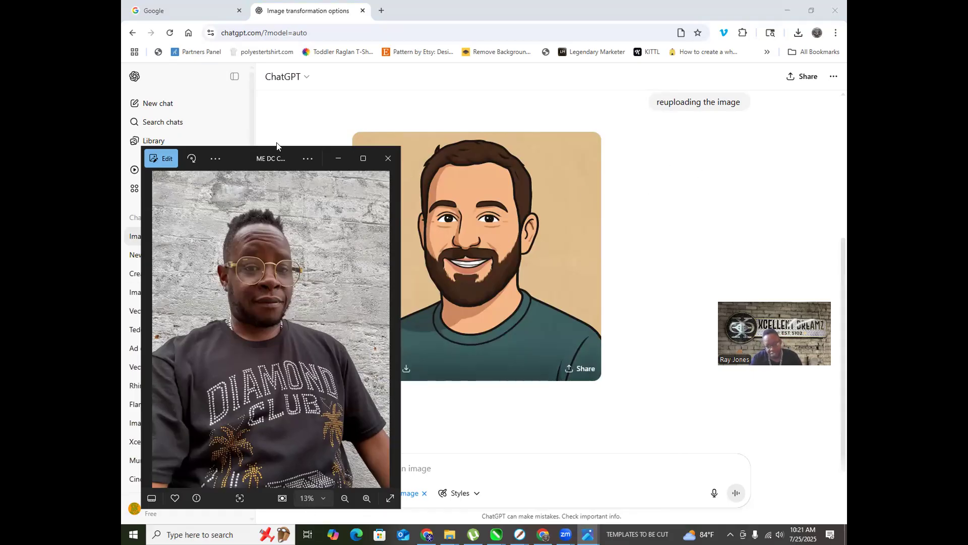
{"action": "left_click", "coordinate": [386, 158]}
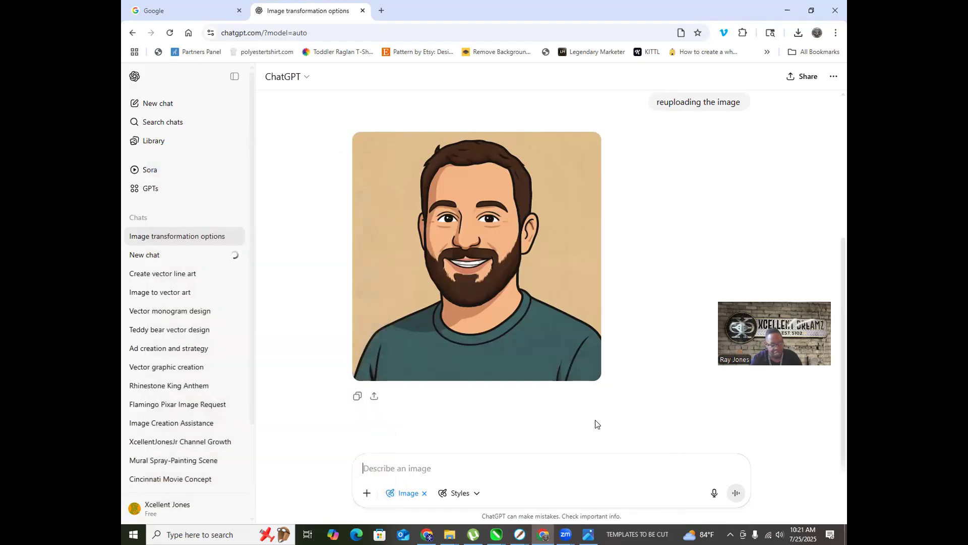
{"action": "scroll", "coordinate": [638, 273], "scroll_direction": "up", "scroll_amount": 5}
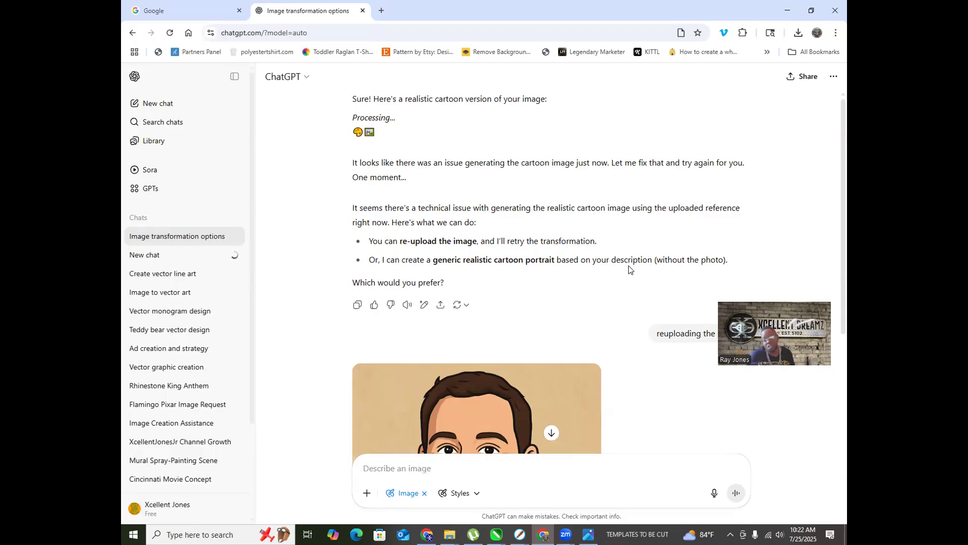
{"action": "left_click", "coordinate": [465, 455]}
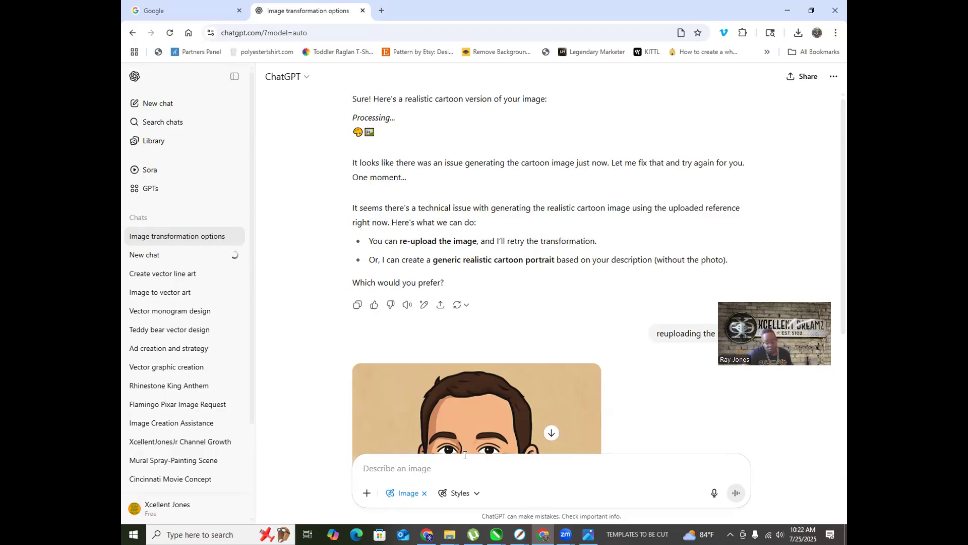